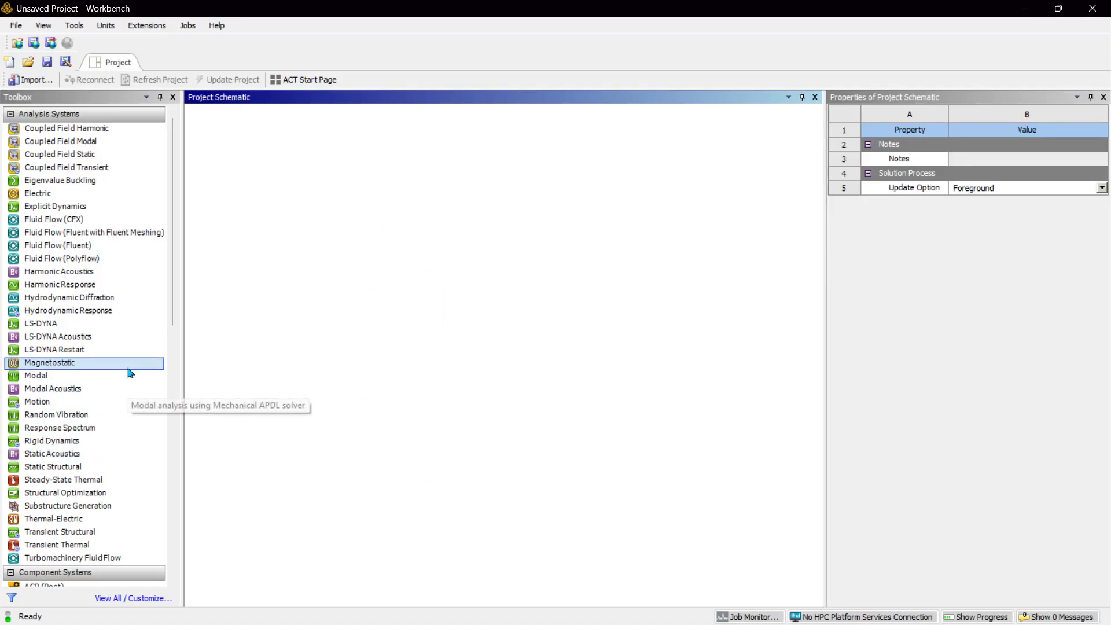
# Step: Add two standalone Fluid Flow (Fluent) systems side by side in the project schematic
pyautogui.scroll(-3, 154, 290)
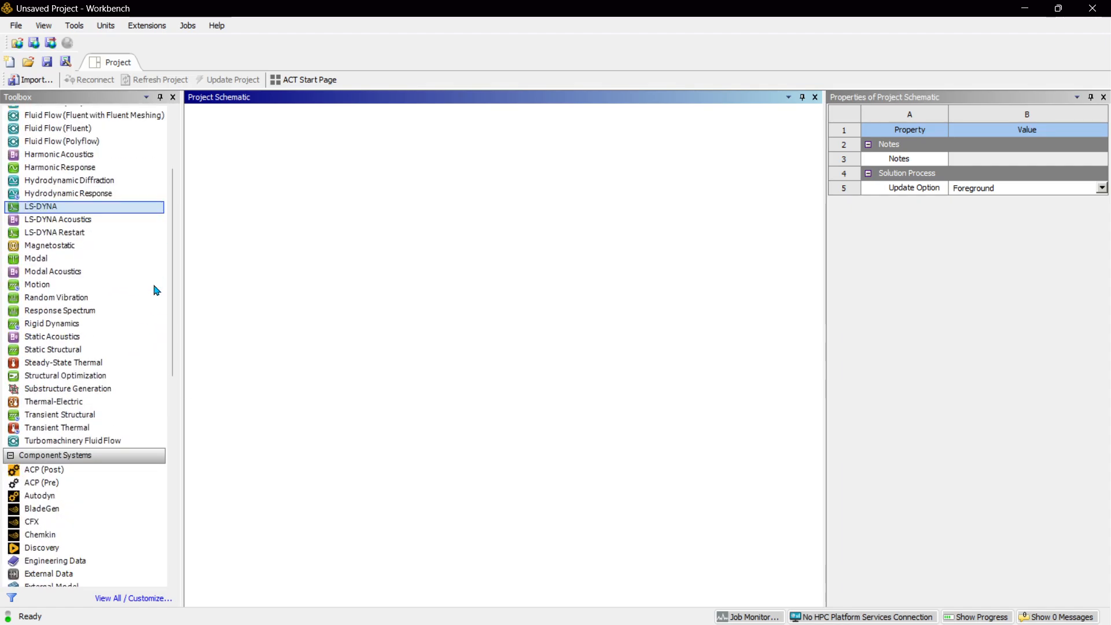
pyautogui.scroll(3, 153, 289)
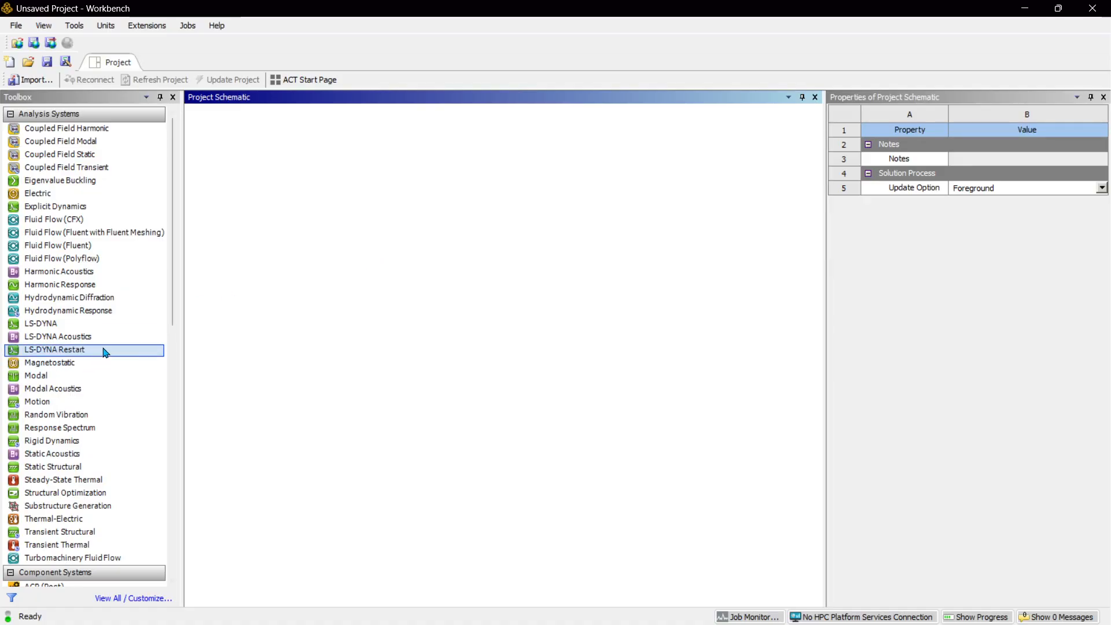
pyautogui.scroll(-4, 124, 352)
pyautogui.scroll(3, 126, 352)
pyautogui.scroll(2, 124, 352)
pyautogui.scroll(-4, 124, 352)
pyautogui.scroll(2, 104, 256)
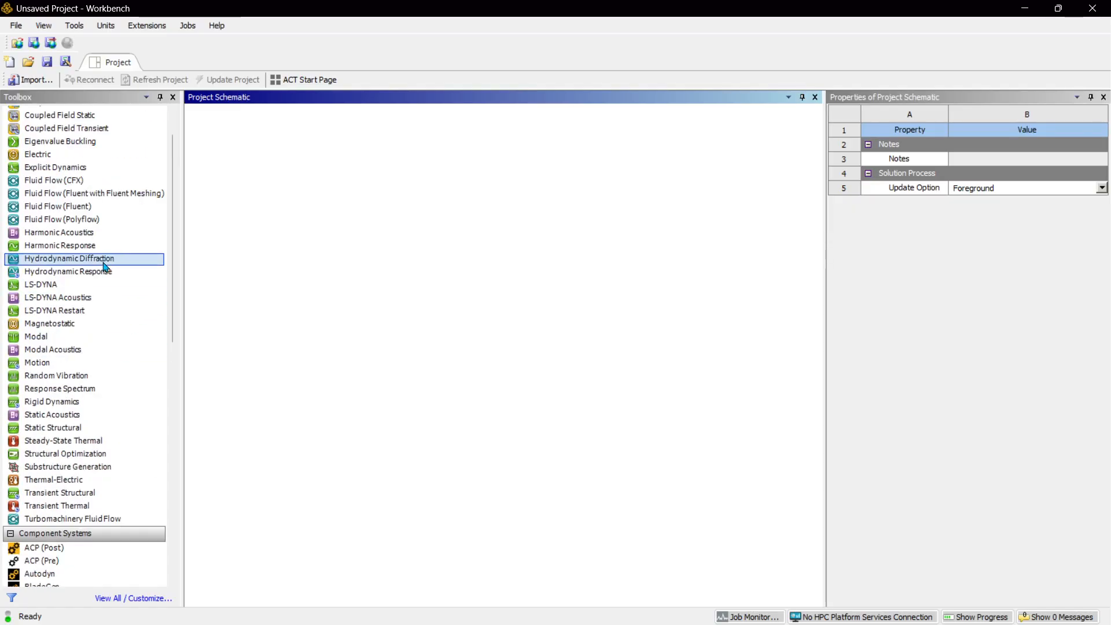
pyautogui.doubleClick(86, 208)
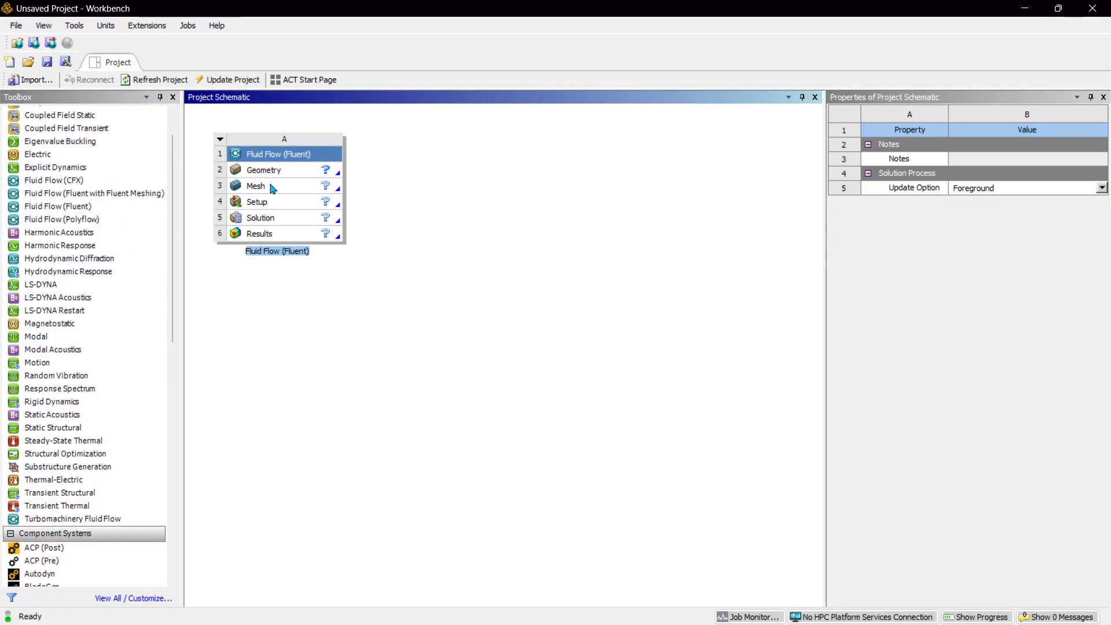
pyautogui.moveTo(86, 207); pyautogui.dragTo(449, 196)
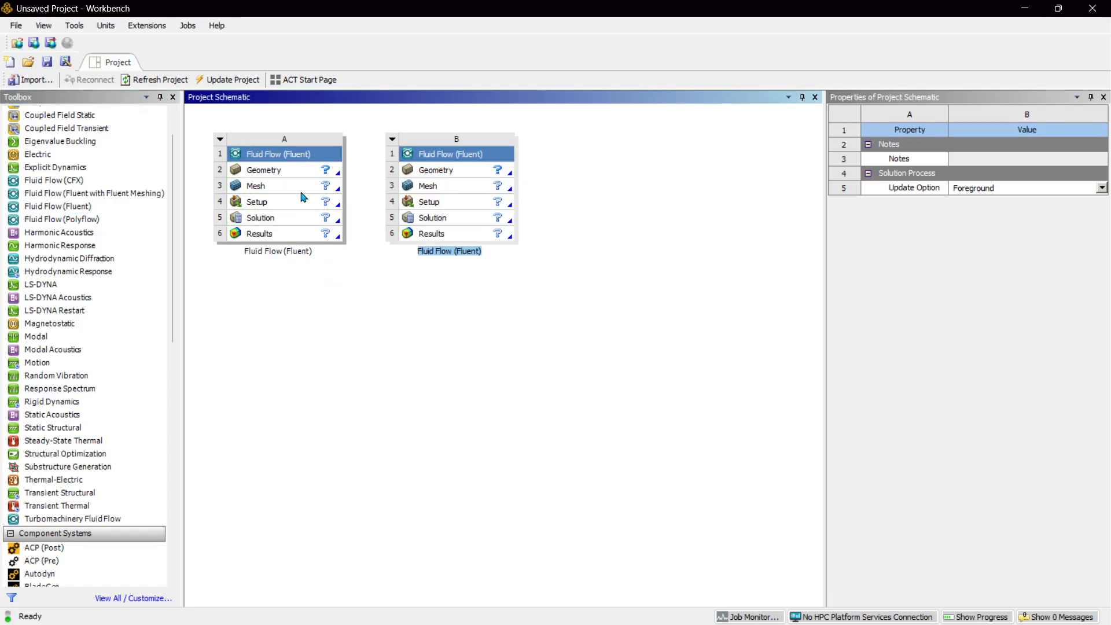
# Step: Delete both Fluid Flow (Fluent) systems from the project schematic
pyautogui.rightClick(471, 154)
pyautogui.click(524, 255)
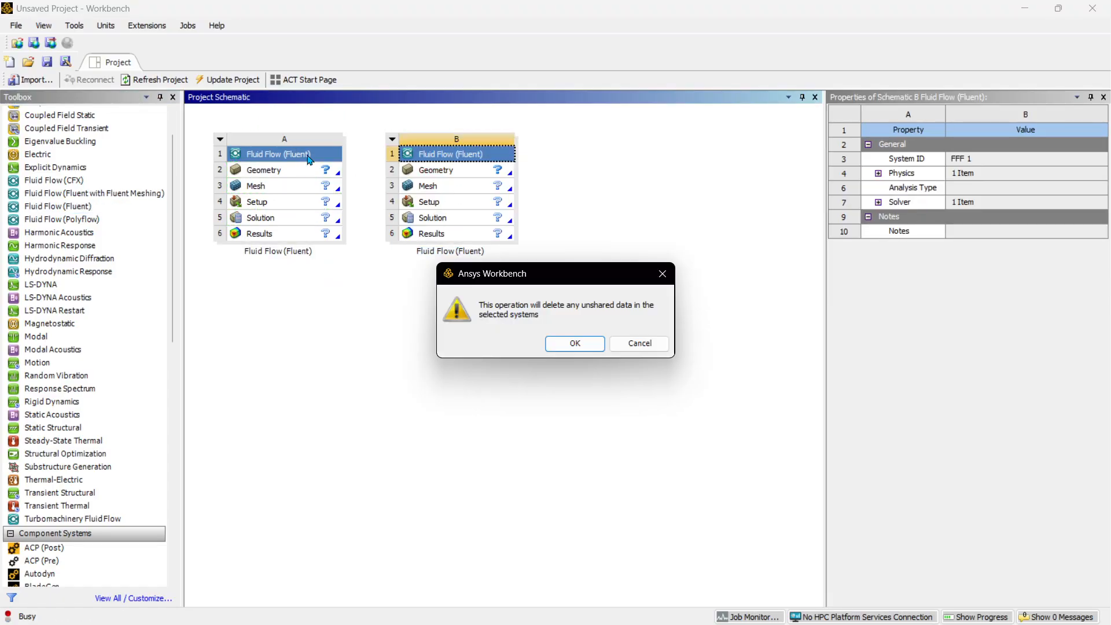
pyautogui.click(574, 340)
pyautogui.rightClick(289, 154)
pyautogui.click(324, 256)
pyautogui.click(575, 343)
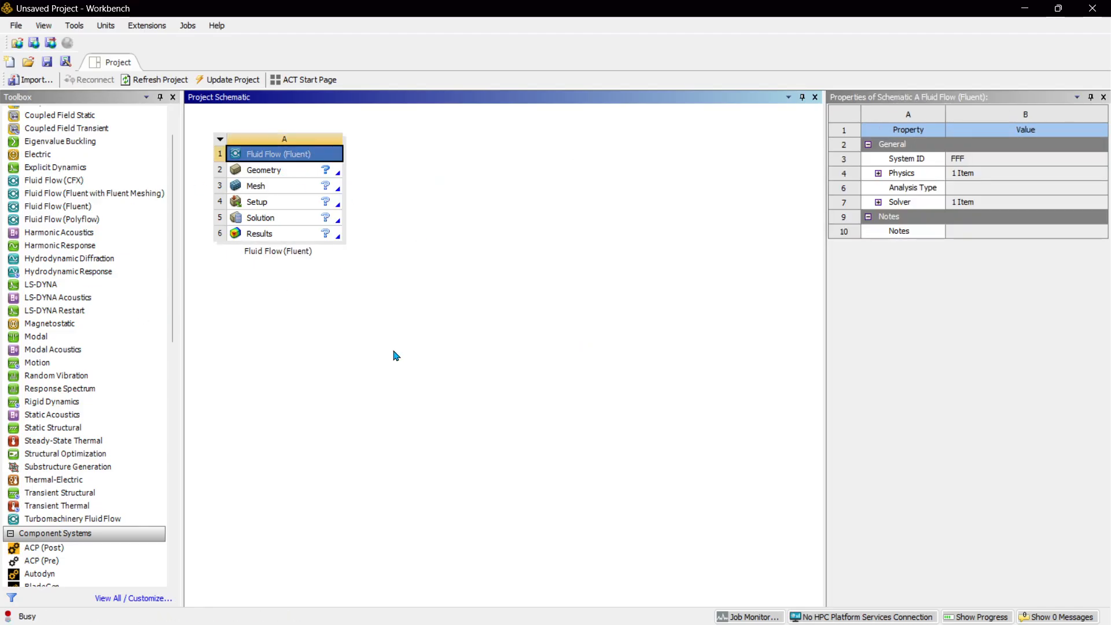
# Step: Add a Mesh component system to the empty project schematic
pyautogui.scroll(-5, 99, 382)
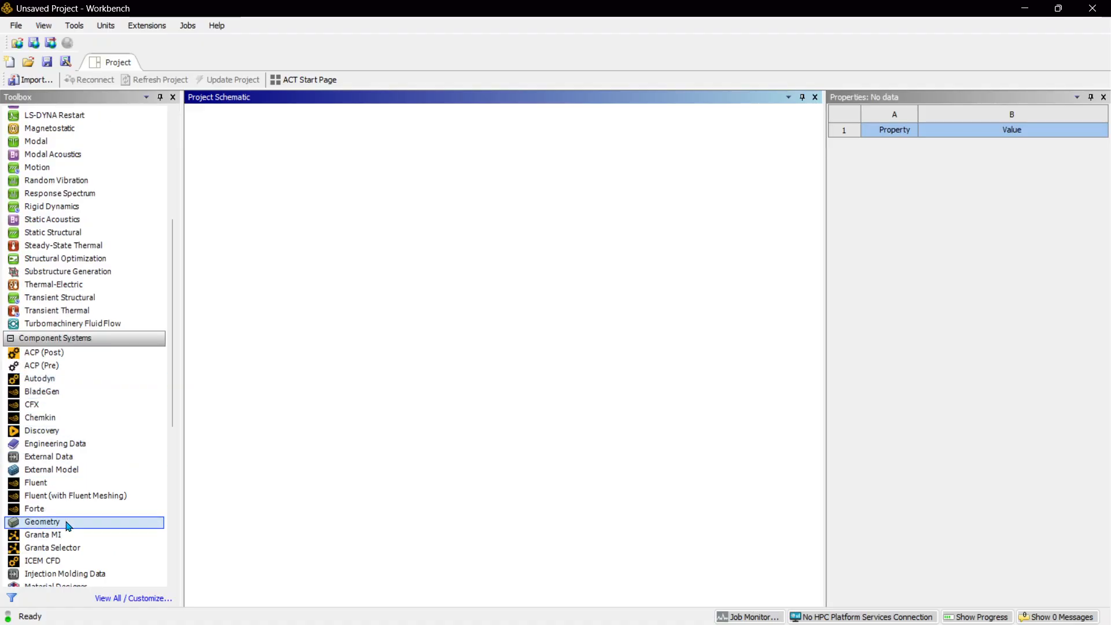
pyautogui.scroll(-2, 66, 524)
pyautogui.moveTo(55, 548); pyautogui.dragTo(272, 193)
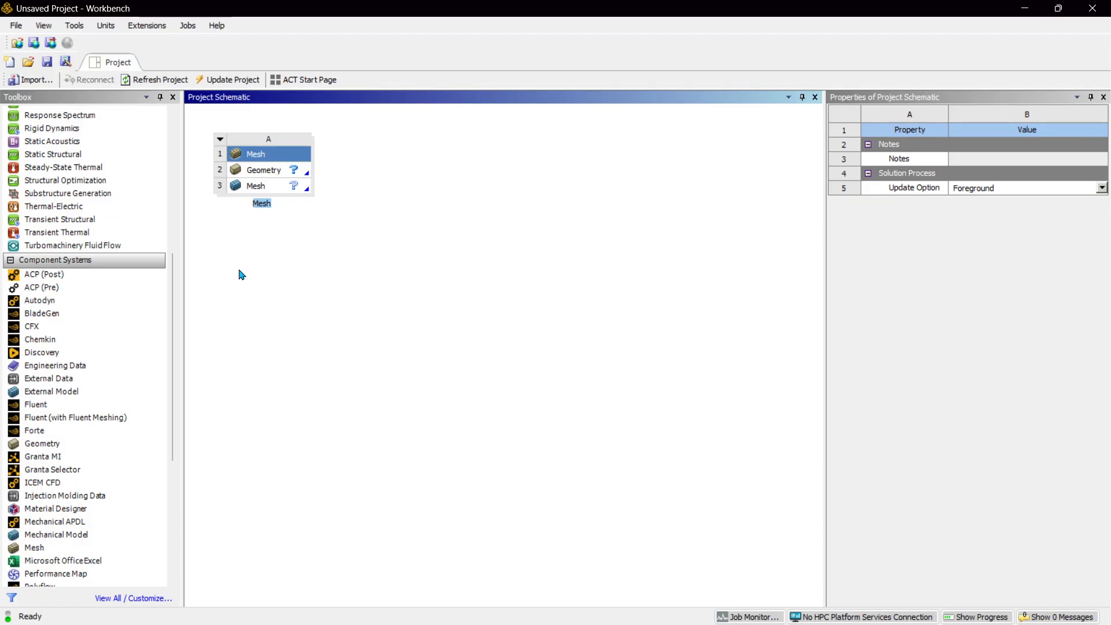
# Step: Add a standalone Fluid Flow (Fluent) system beside the Mesh system and delete it again
pyautogui.scroll(6, 145, 334)
pyautogui.scroll(2, 144, 333)
pyautogui.moveTo(90, 245); pyautogui.dragTo(265, 235)
pyautogui.rightClick(419, 154)
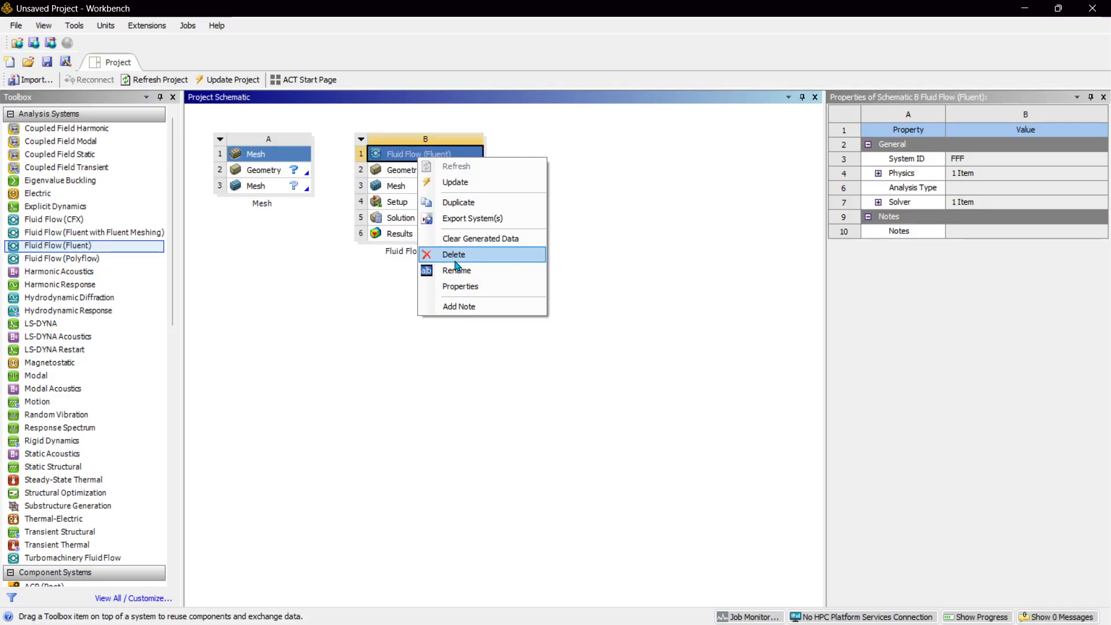
pyautogui.click(454, 254)
pyautogui.click(572, 343)
# Step: Link three Fluid Flow (Fluent) systems to the Mesh system's geometry and mesh, and name the last one Case C
pyautogui.moveTo(74, 246); pyautogui.dragTo(297, 199)
pyautogui.moveTo(157, 245); pyautogui.dragTo(307, 188)
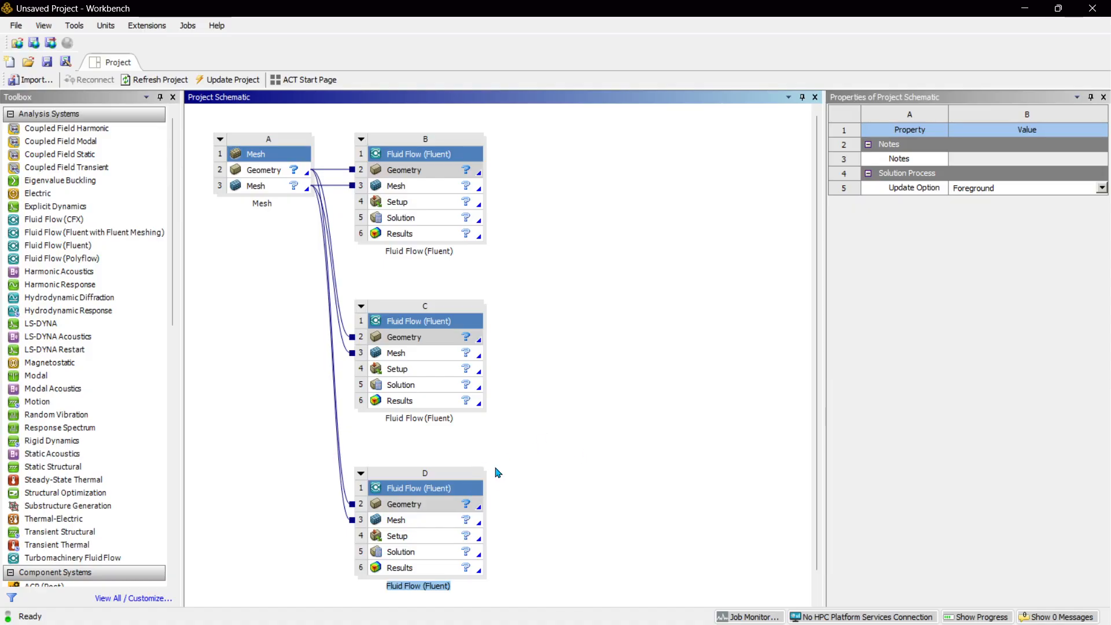
pyautogui.write('Case C -')
pyautogui.press('BackSpace')
pyautogui.press('BackSpace')
pyautogui.press('BackSpace')
pyautogui.press('Return')
# Step: Rename the middle Fluid Flow (Fluent) system, system C, as Case B
pyautogui.doubleClick(426, 417)
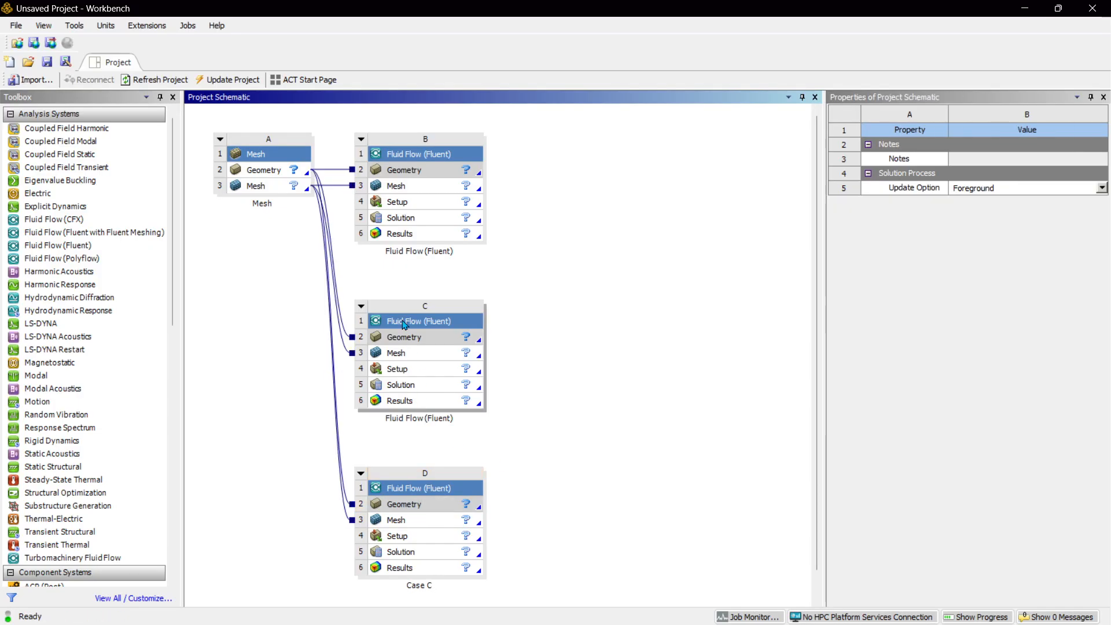
pyautogui.rightClick(403, 321)
pyautogui.click(440, 433)
pyautogui.write('Case B')
pyautogui.press('Return')
# Step: Rename the uppermost Fluid Flow (Fluent) system, system B, as Case A
pyautogui.click(418, 191)
pyautogui.rightClick(439, 192)
pyautogui.click(583, 161)
pyautogui.rightClick(454, 155)
pyautogui.click(491, 266)
pyautogui.write('Case A')
pyautogui.press('Return')
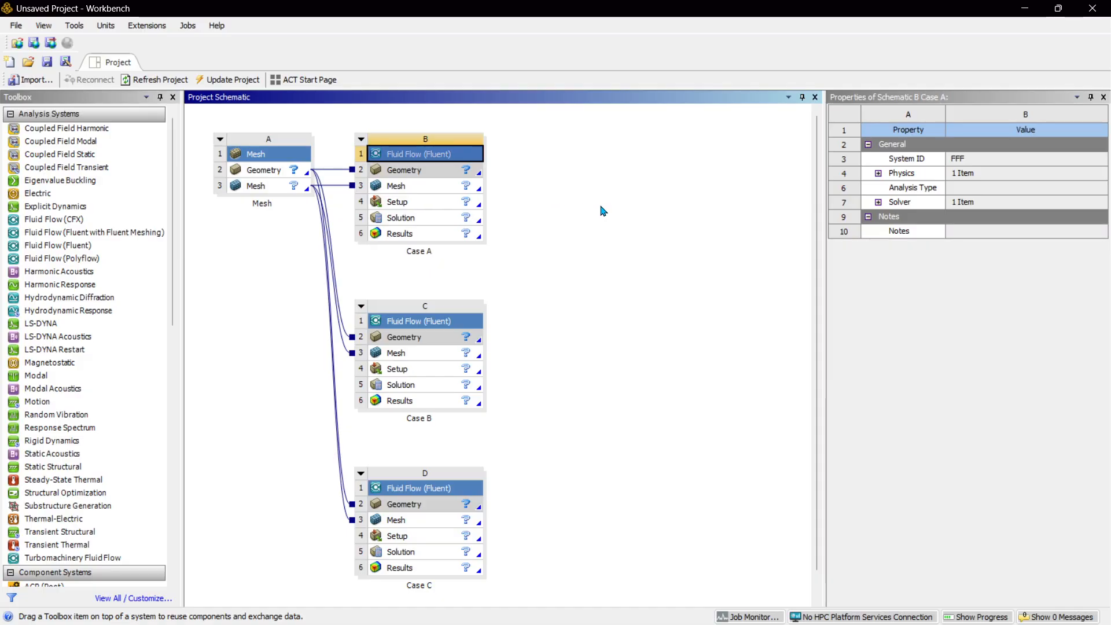
# Step: Create a new Discovery geometry for the Geometry cell of the Mesh system
pyautogui.click(295, 177)
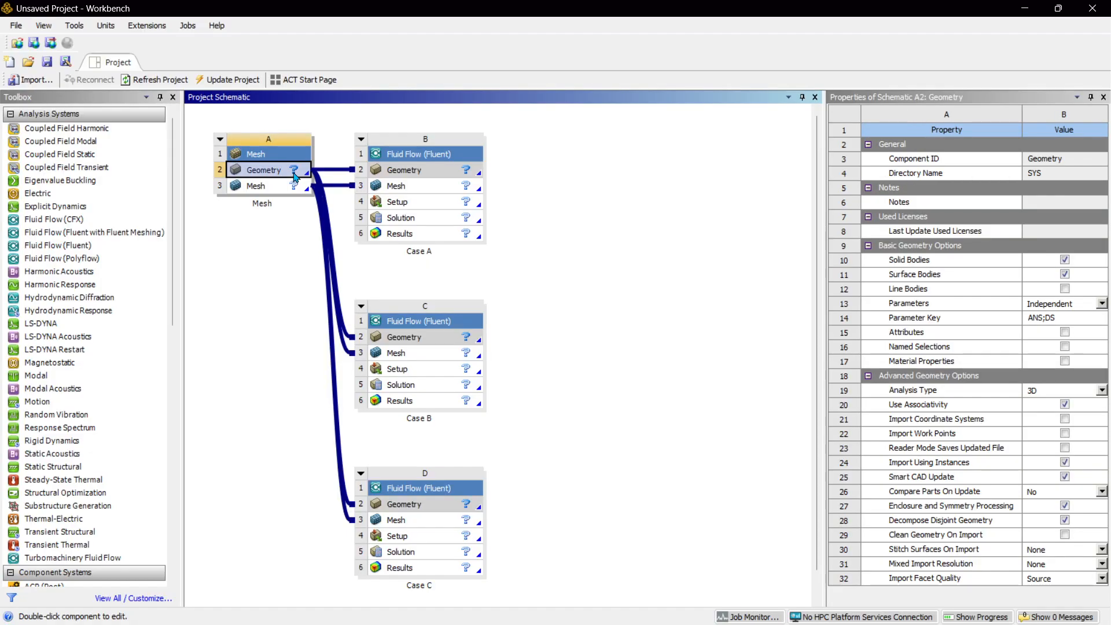
pyautogui.rightClick(282, 170)
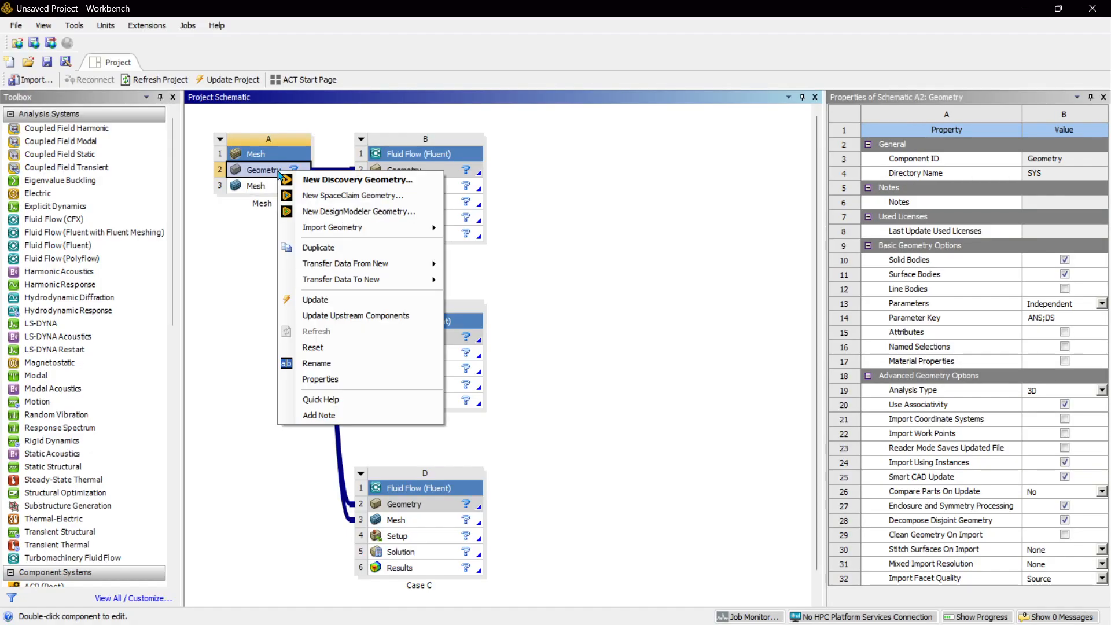
pyautogui.click(324, 178)
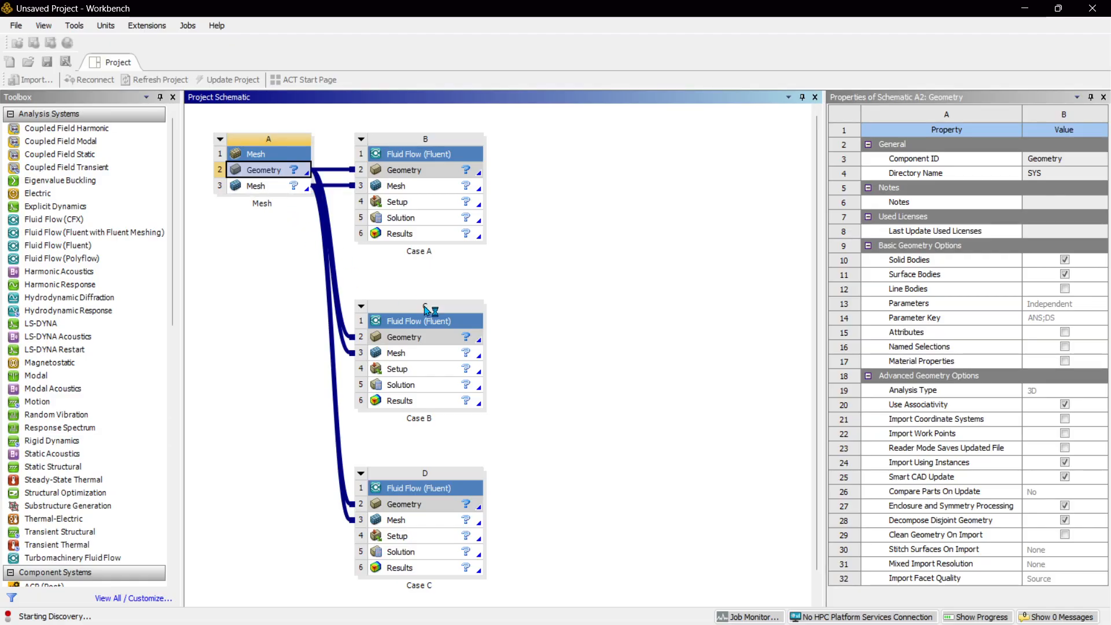
pyautogui.click(626, 405)
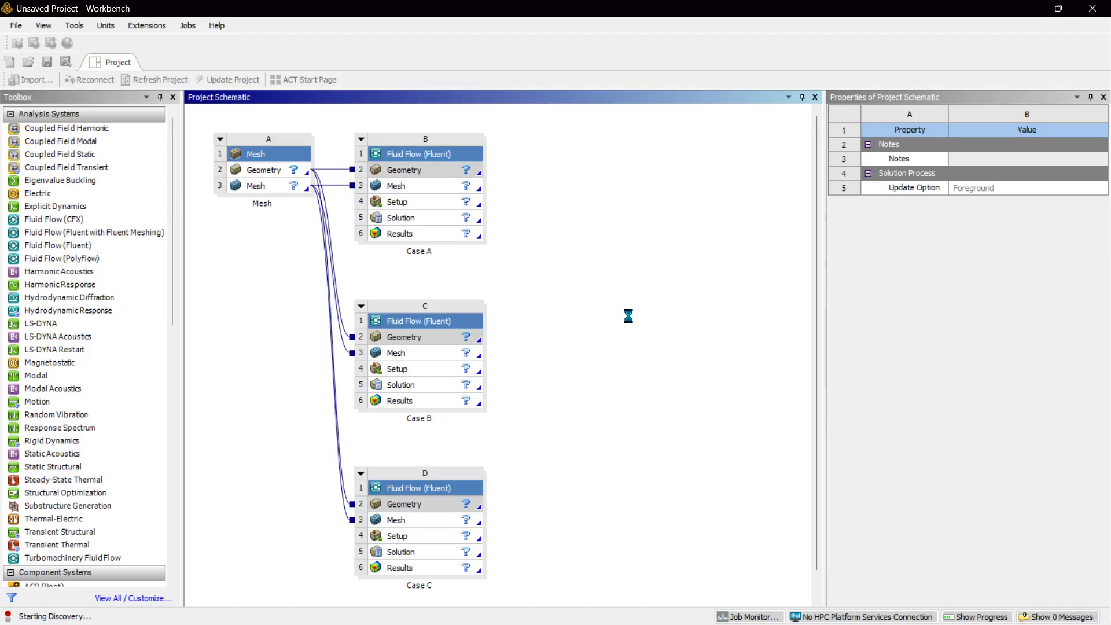
# Step: Close the open web browser and Discord applications
pyautogui.moveTo(604, 621)
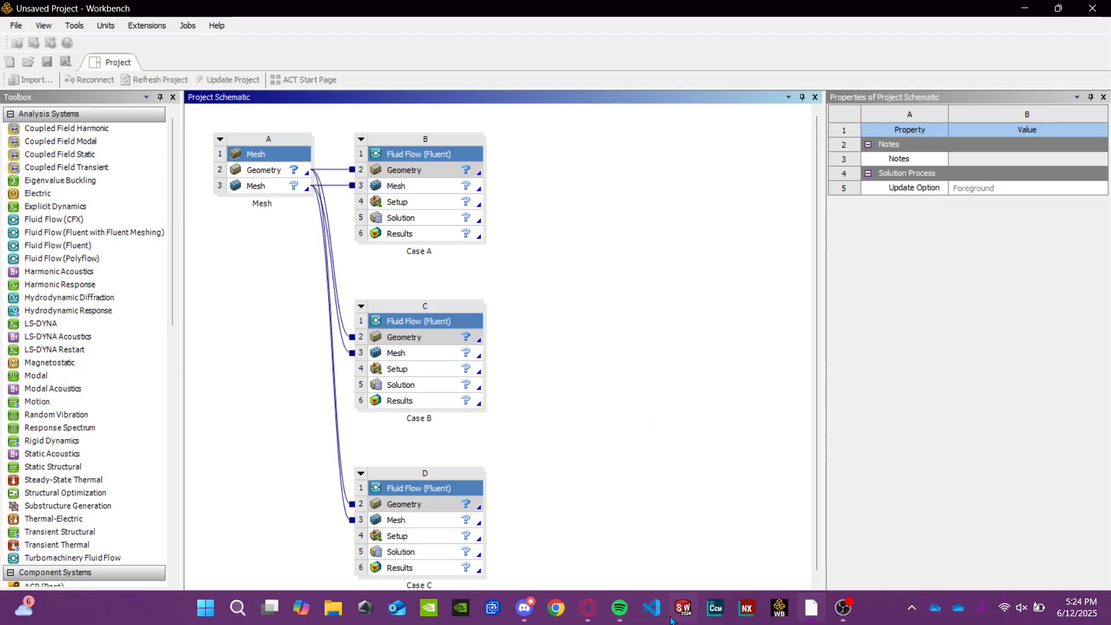
pyautogui.click(591, 613)
pyautogui.rightClick(590, 611)
pyautogui.click(583, 577)
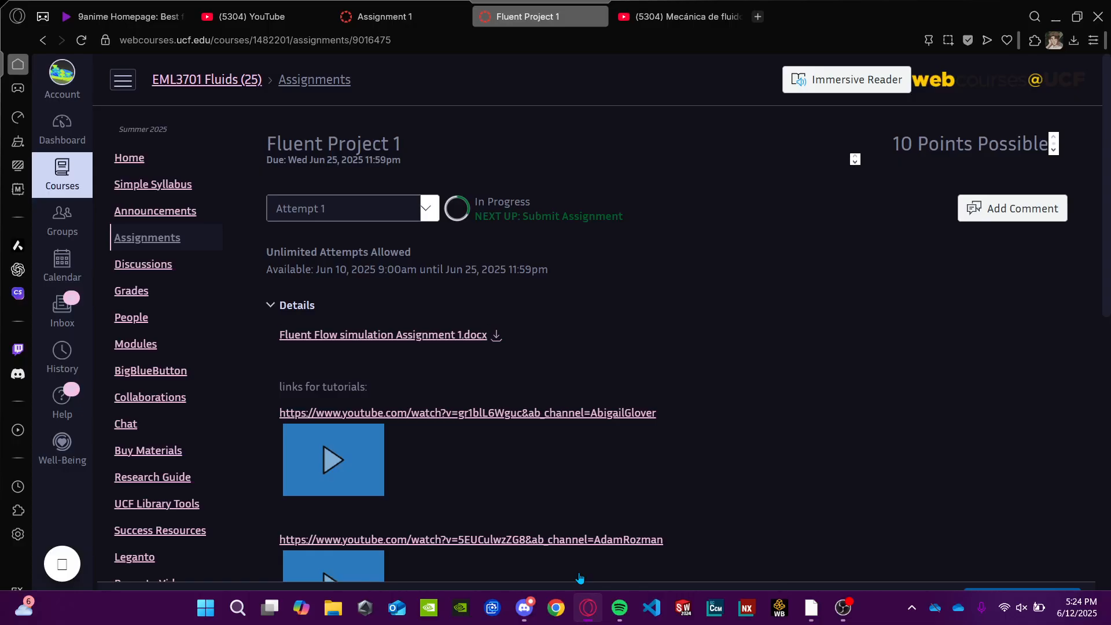
pyautogui.rightClick(621, 611)
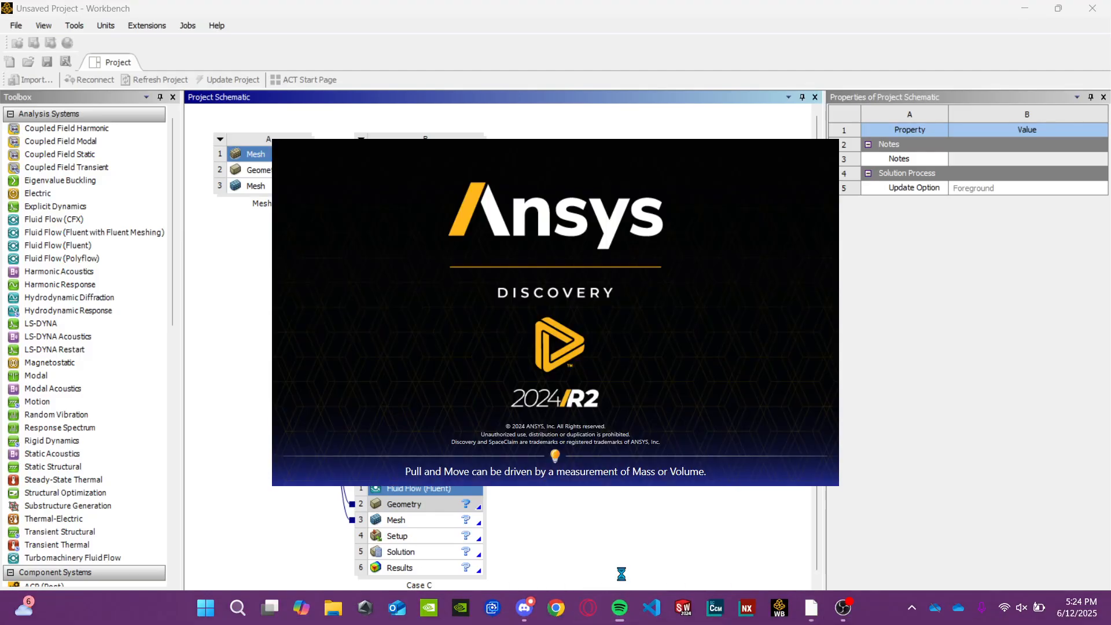
pyautogui.rightClick(523, 611)
pyautogui.click(523, 571)
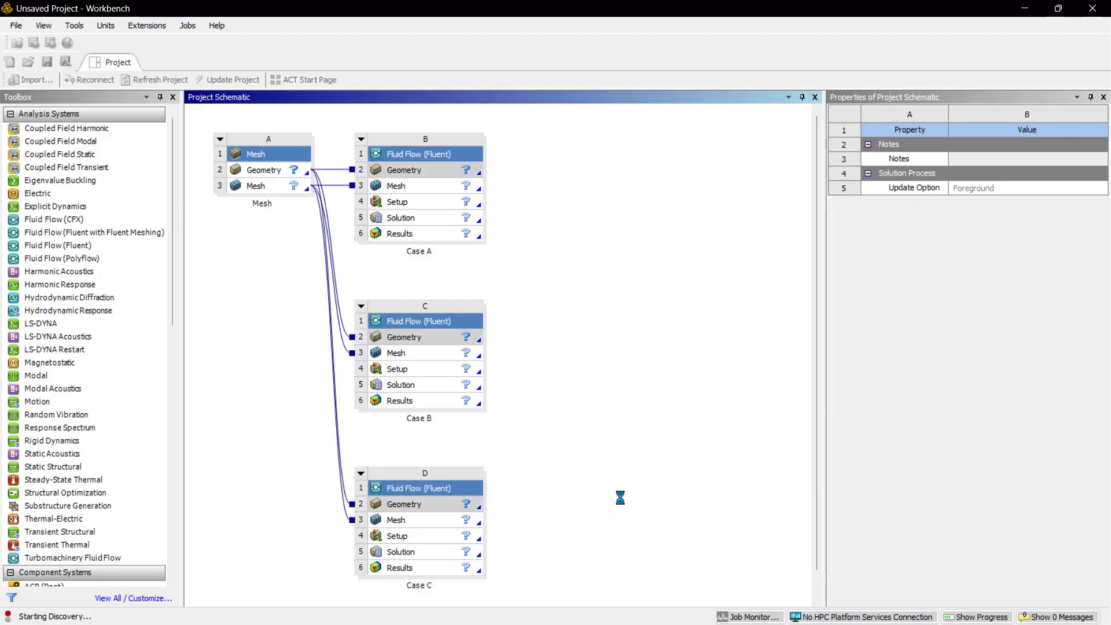
# Step: Bring up the Ansys Discovery window maximized and switch it from the Explore stage to the Model stage
pyautogui.press('super+Tab')
pyautogui.click(551, 242)
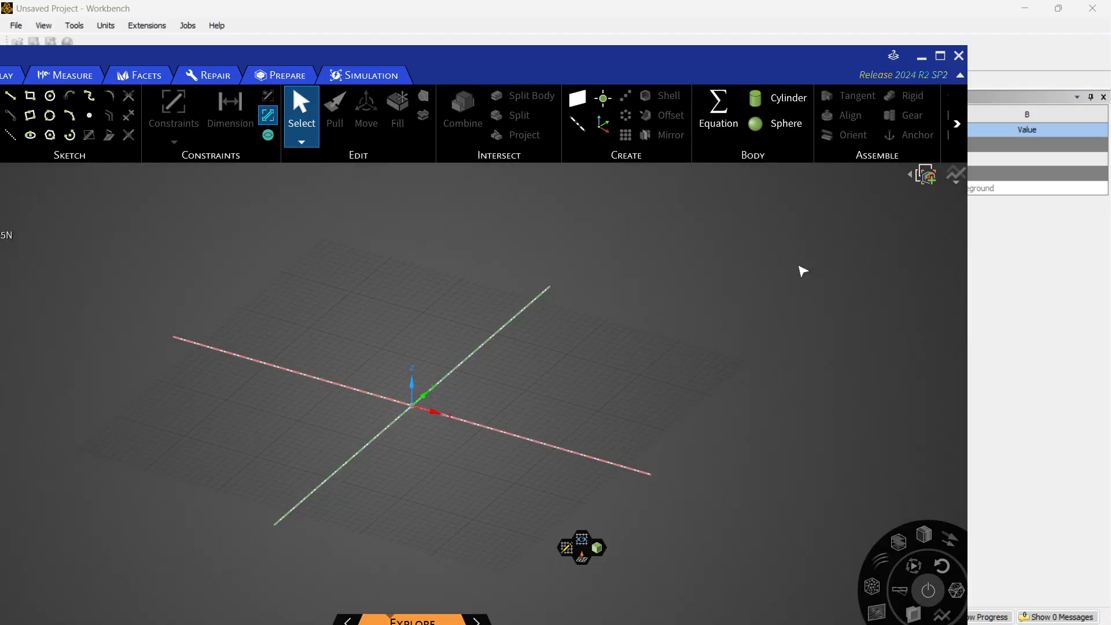
pyautogui.click(939, 57)
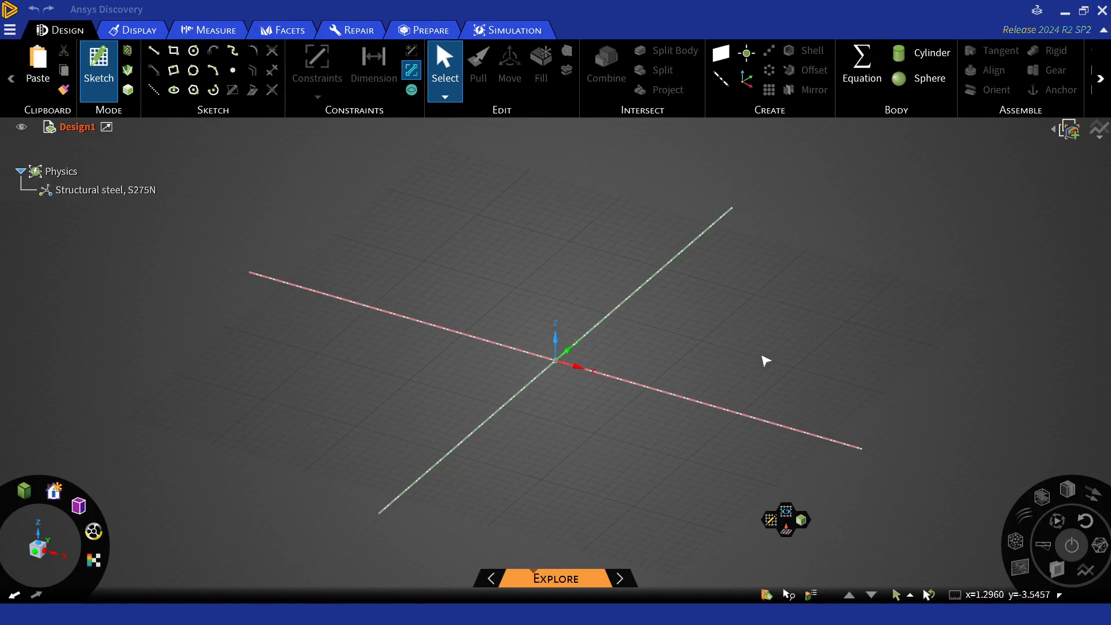
pyautogui.click(490, 578)
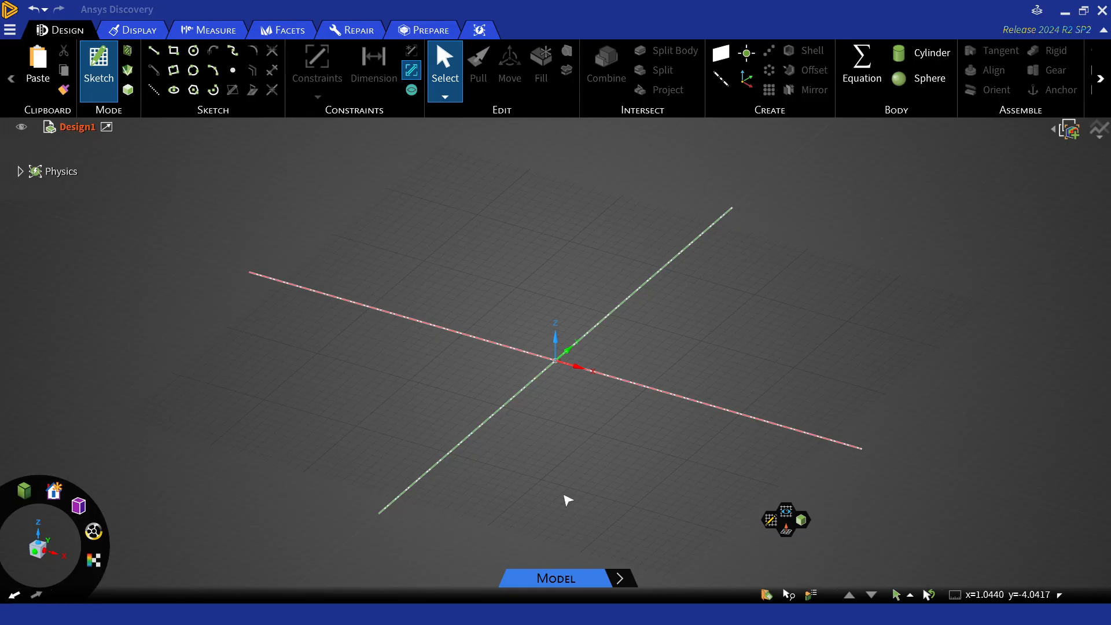
# Step: Sketch a rectangle about 3.2 m wide and 1 m high on the XY plane, starting at the origin
pyautogui.click(557, 345)
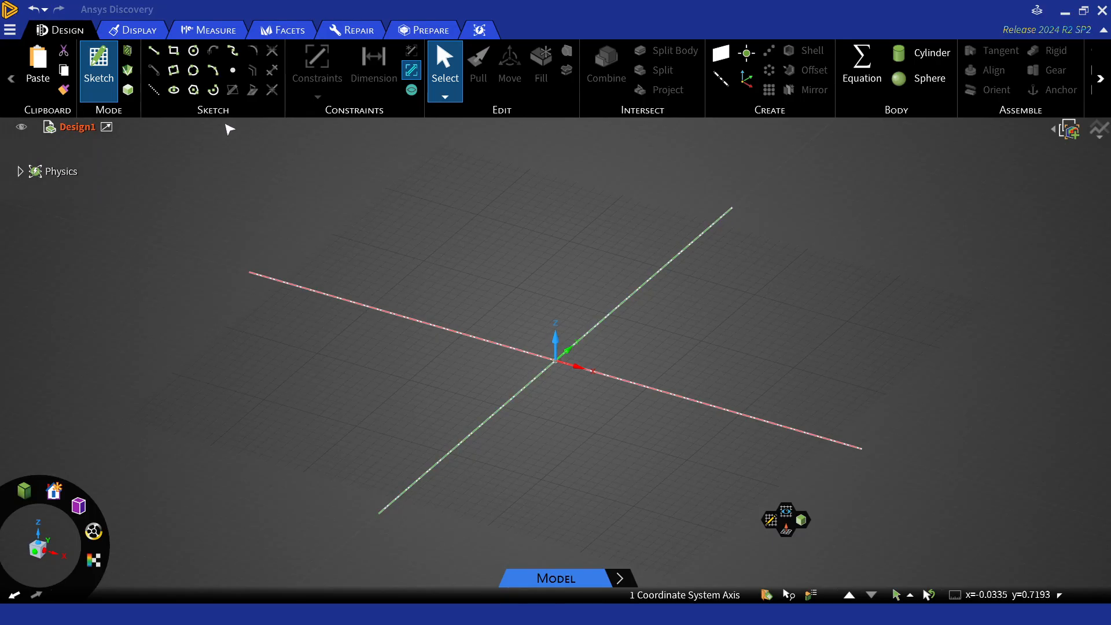
pyautogui.click(96, 75)
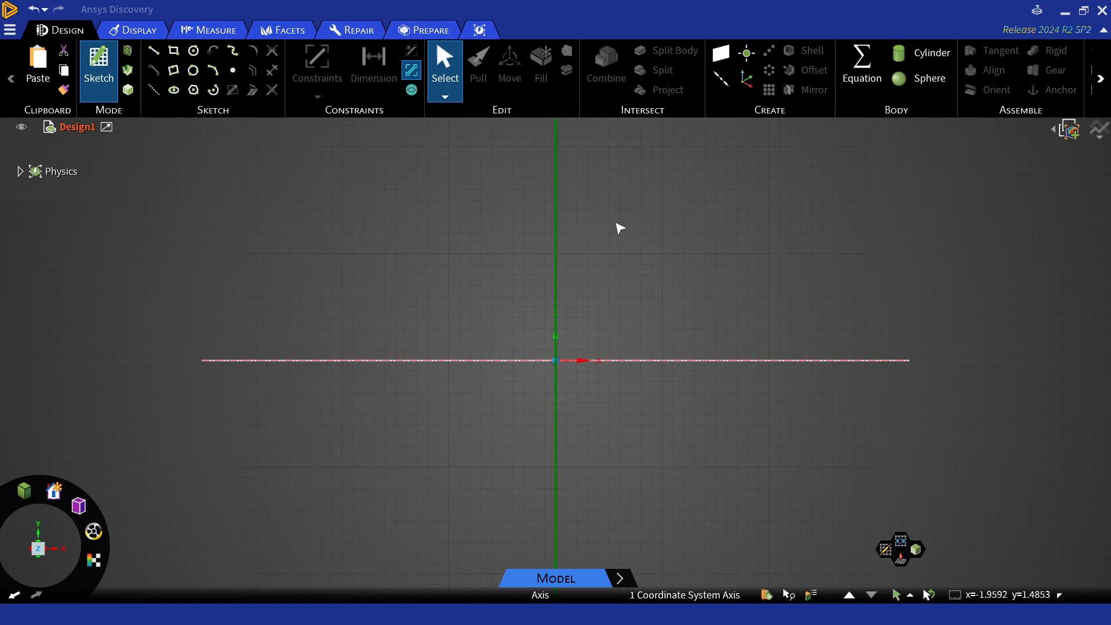
pyautogui.click(174, 53)
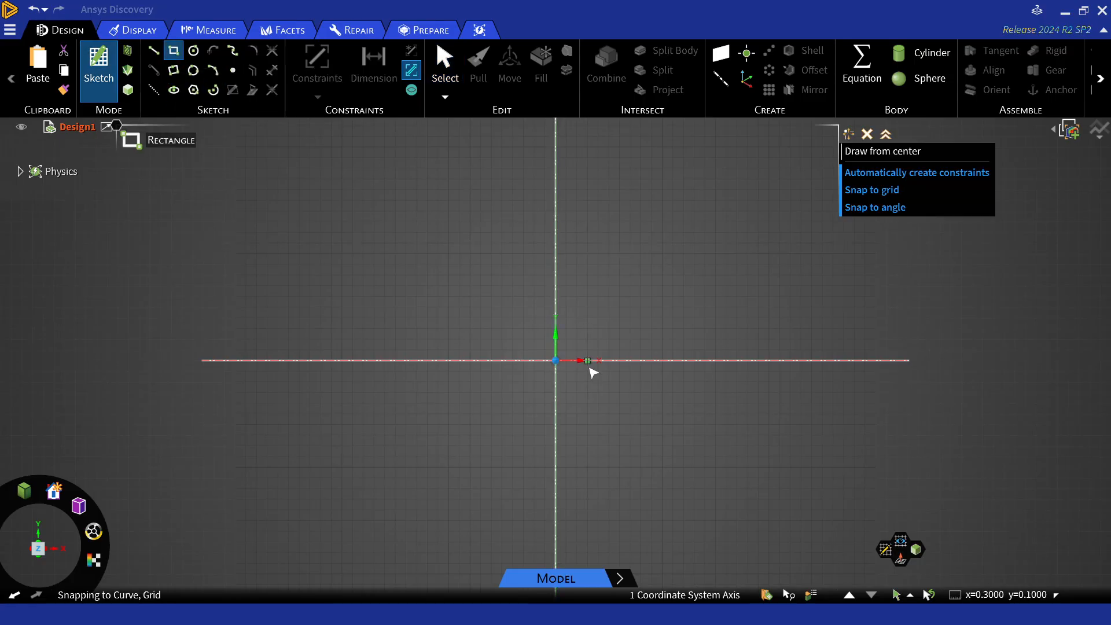
pyautogui.click(555, 360)
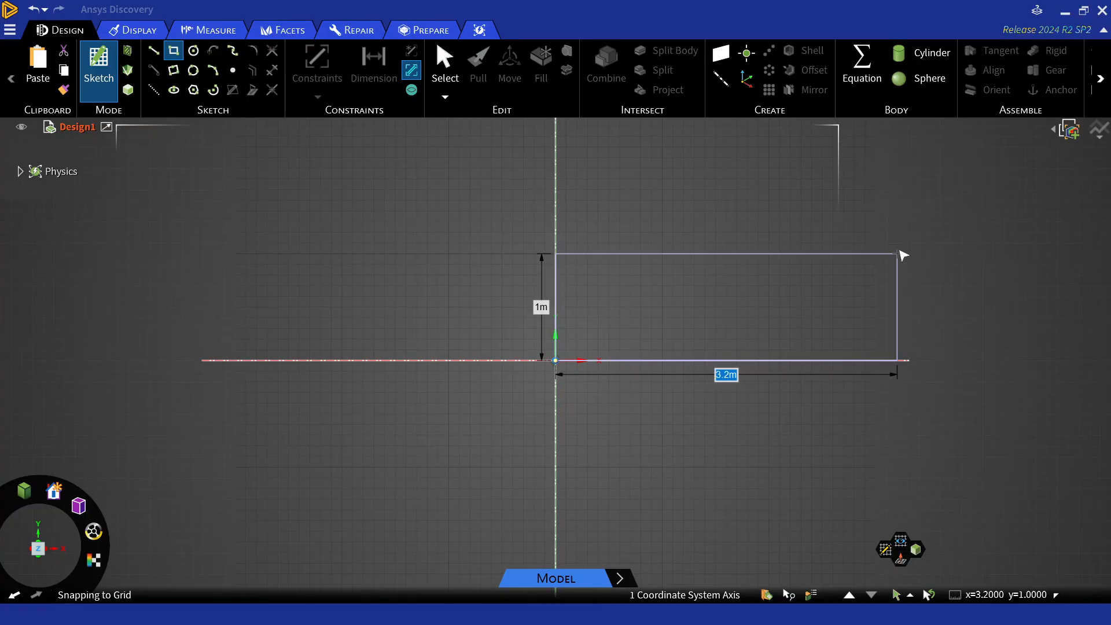
pyautogui.click(896, 256)
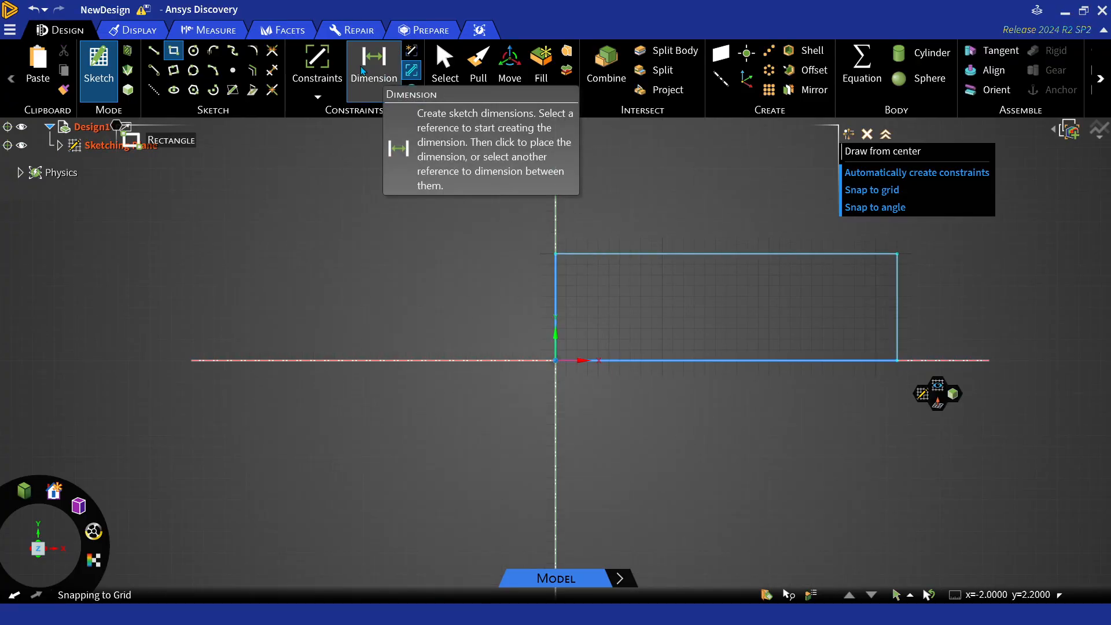
# Step: Dimension the height of the rectangle along the Y axis and its length along the X axis
pyautogui.click(371, 84)
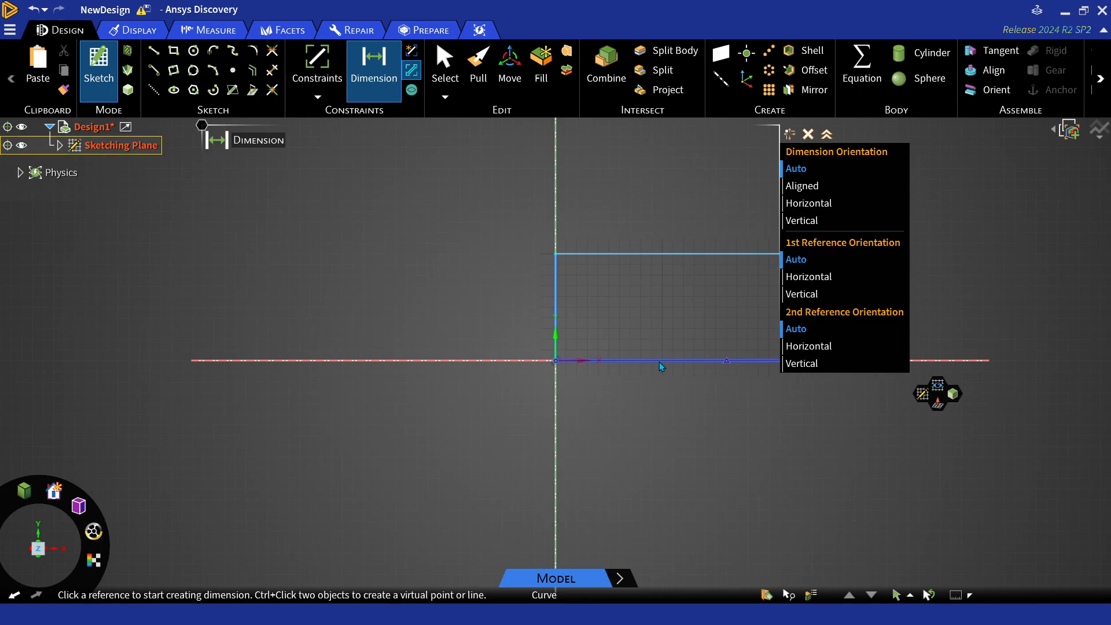
pyautogui.click(544, 308)
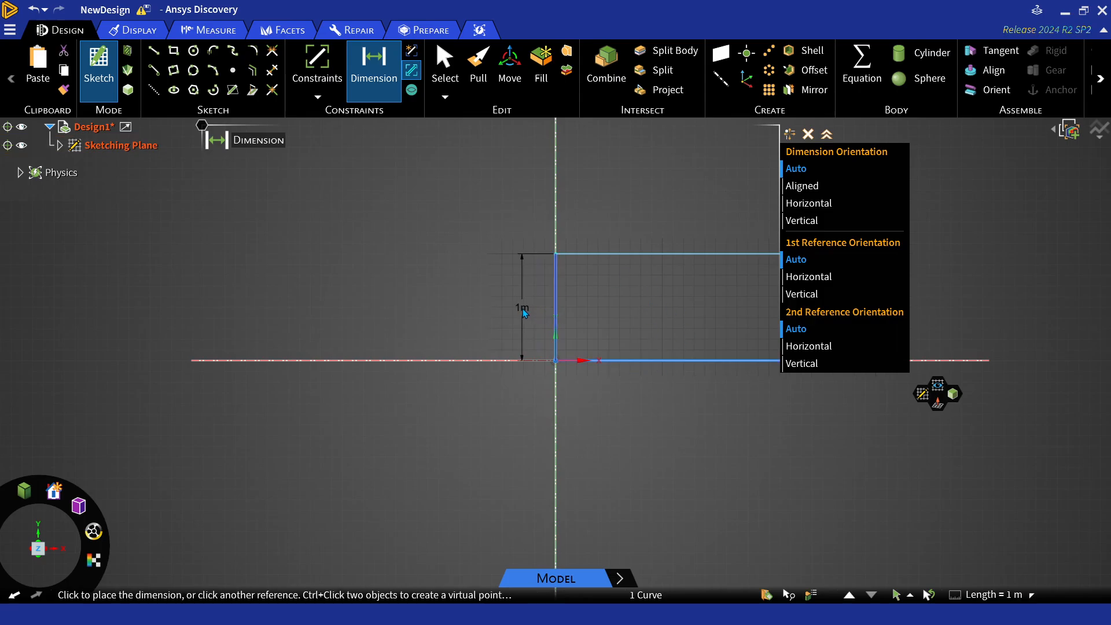
pyautogui.click(521, 307)
pyautogui.click(640, 366)
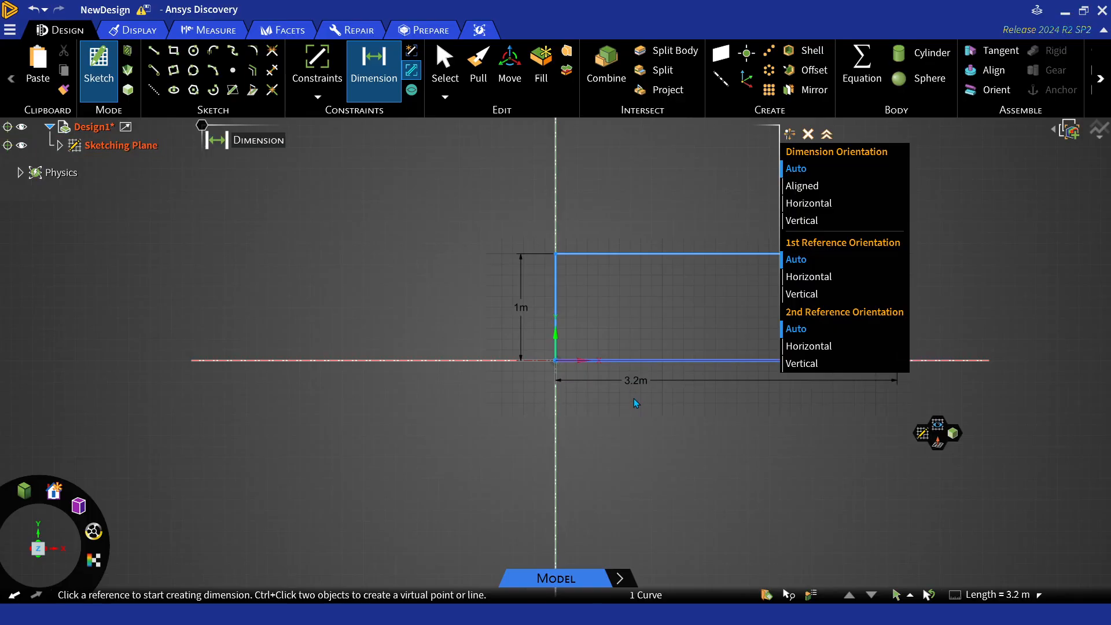
pyautogui.click(638, 412)
pyautogui.press('Escape')
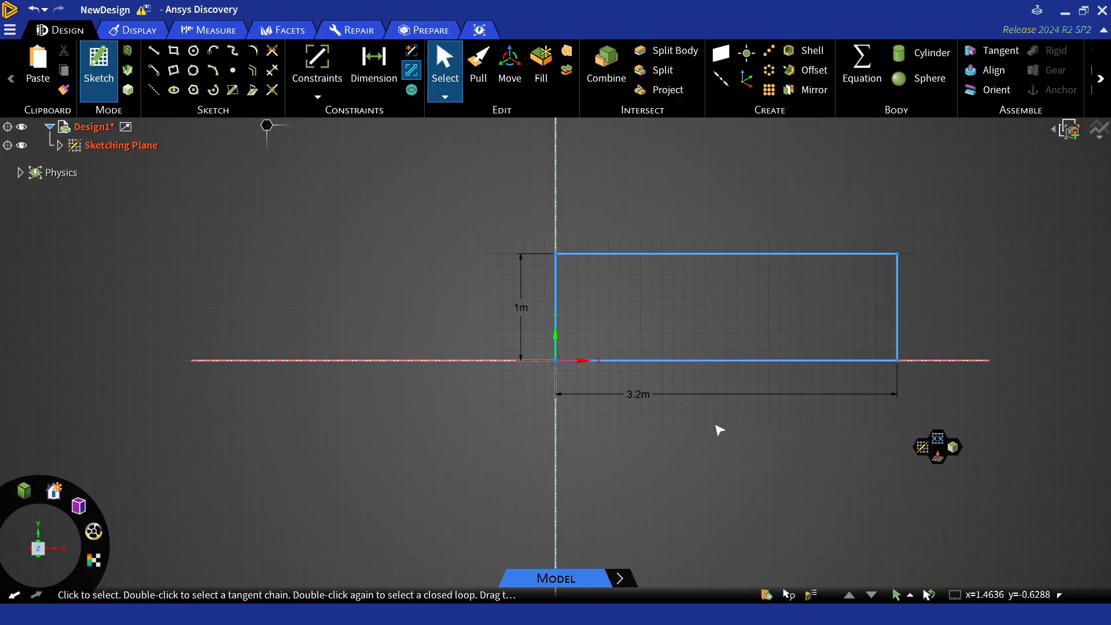
# Step: Set the rectangle's height dimension to 0.01 m
pyautogui.doubleClick(521, 308)
pyautogui.write('0.')
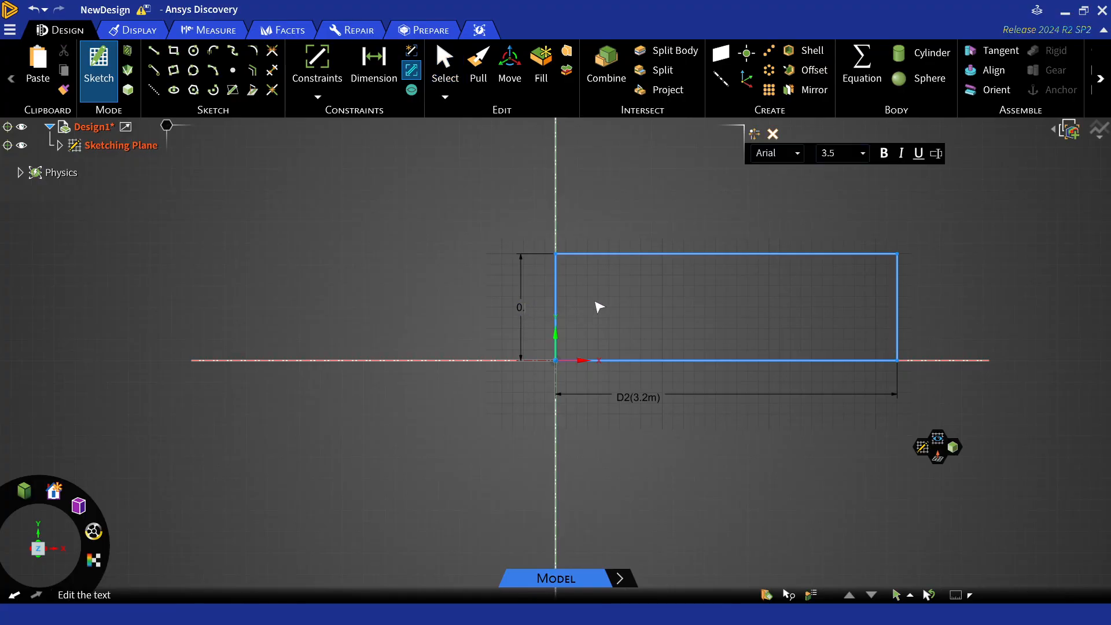
pyautogui.write('01m')
pyautogui.press('Return')
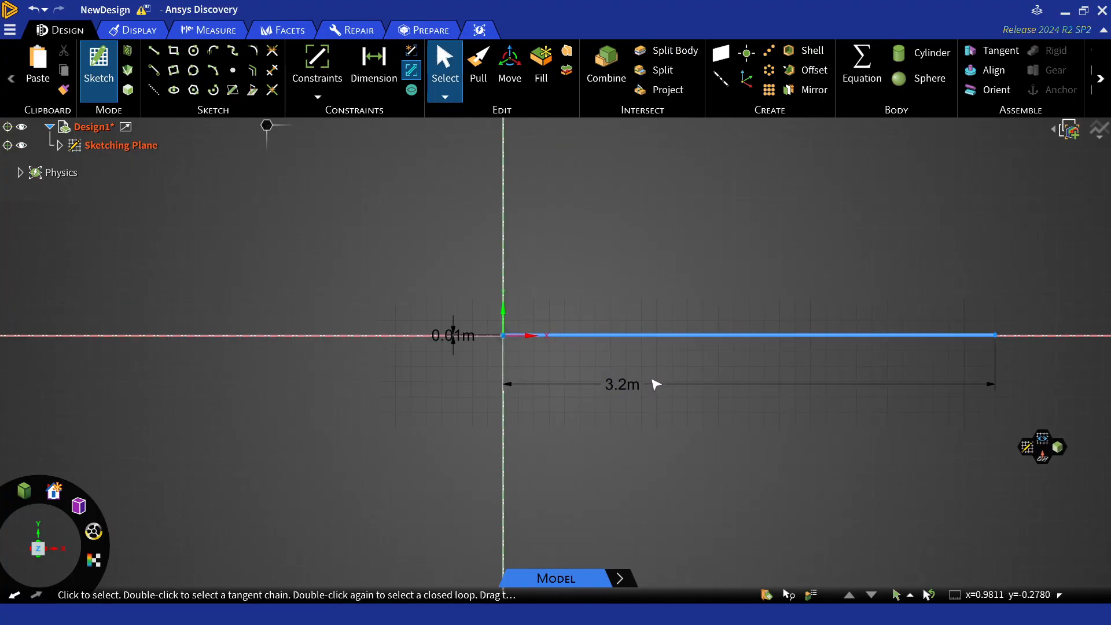
# Step: Set the rectangle's length dimension along the X axis to 1.5 m
pyautogui.click(604, 393)
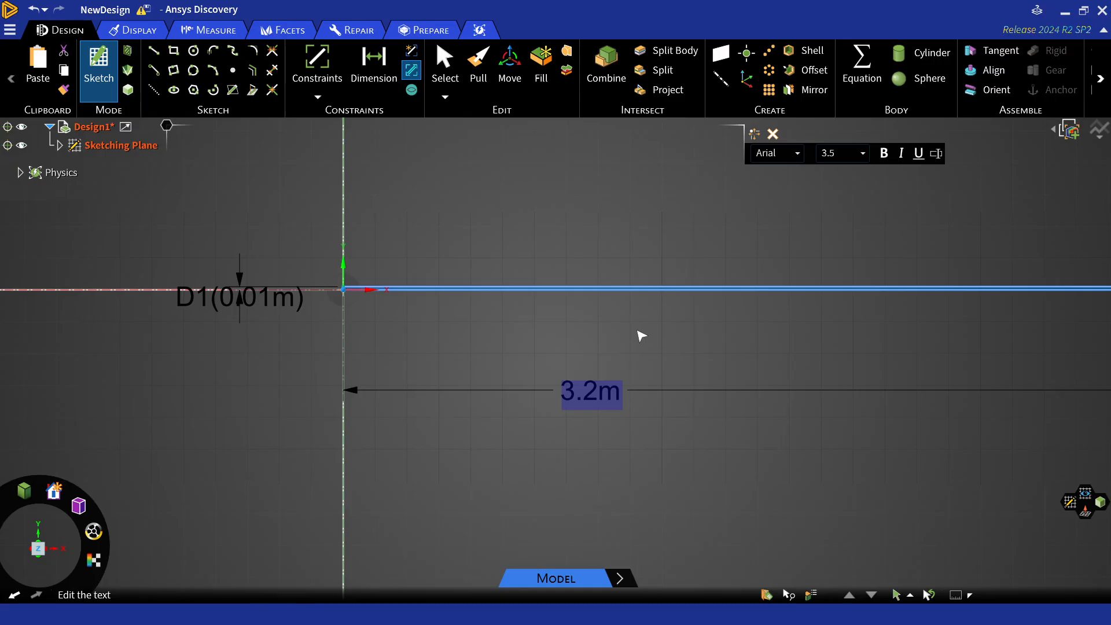
pyautogui.write('1.5m')
pyautogui.press('Return')
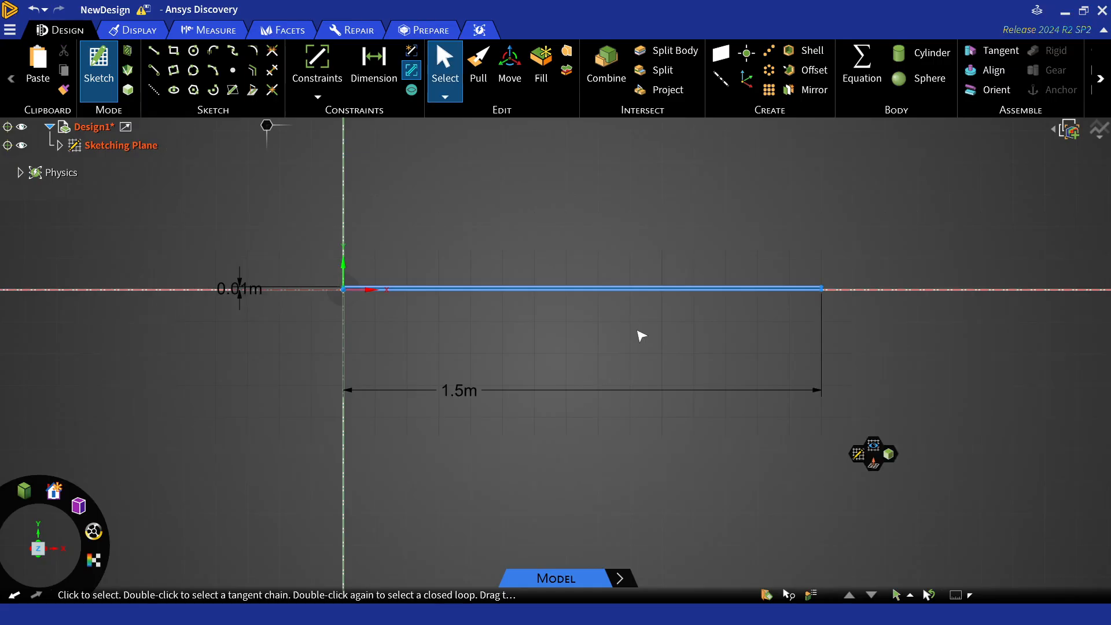
pyautogui.scroll(-2, 515, 320)
pyautogui.scroll(-3, 850, 330)
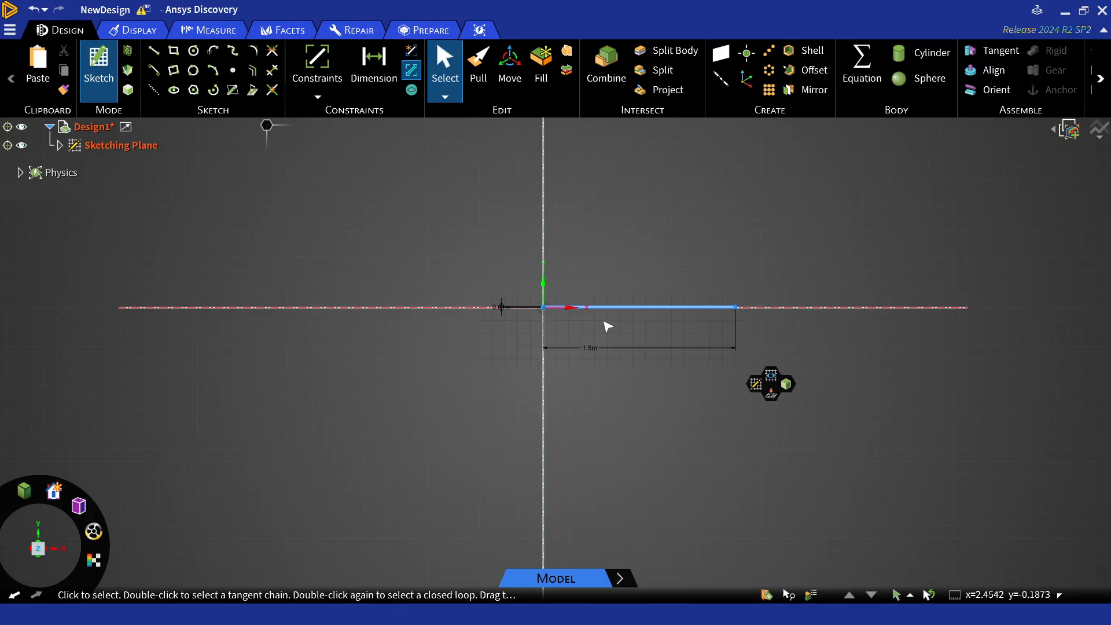
pyautogui.scroll(2, 620, 327)
pyautogui.scroll(1, 683, 334)
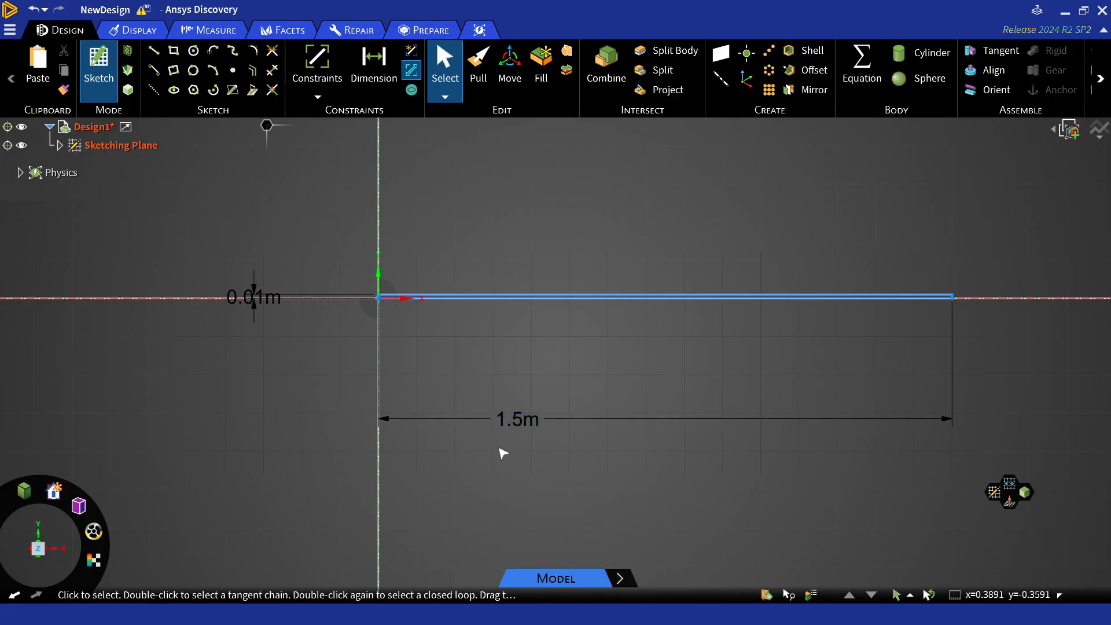
pyautogui.scroll(-3, 470, 341)
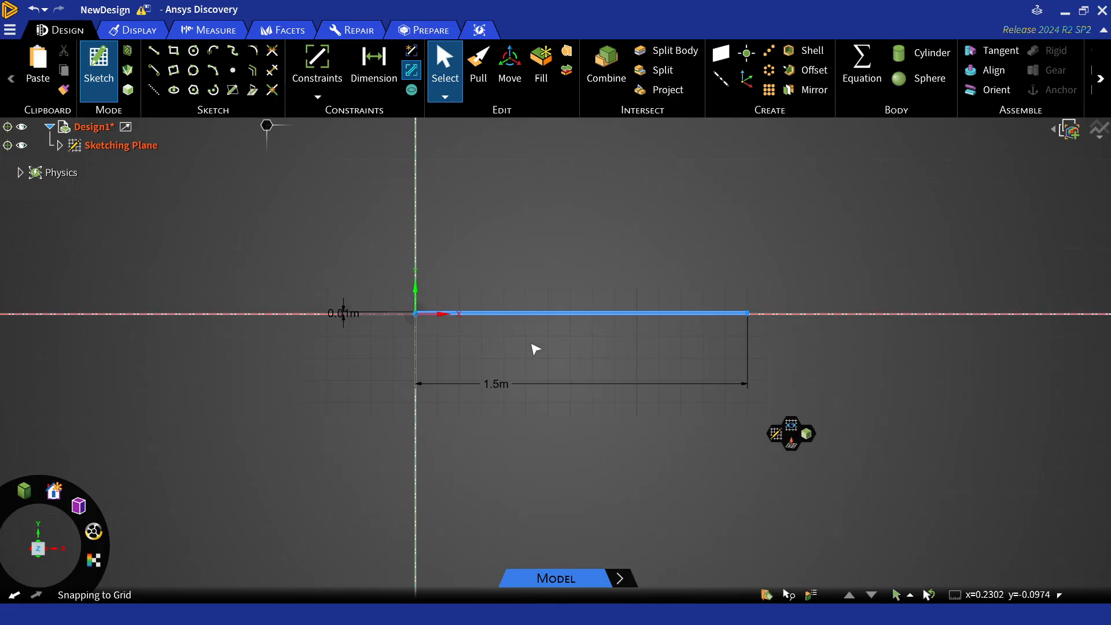
pyautogui.scroll(5, 479, 323)
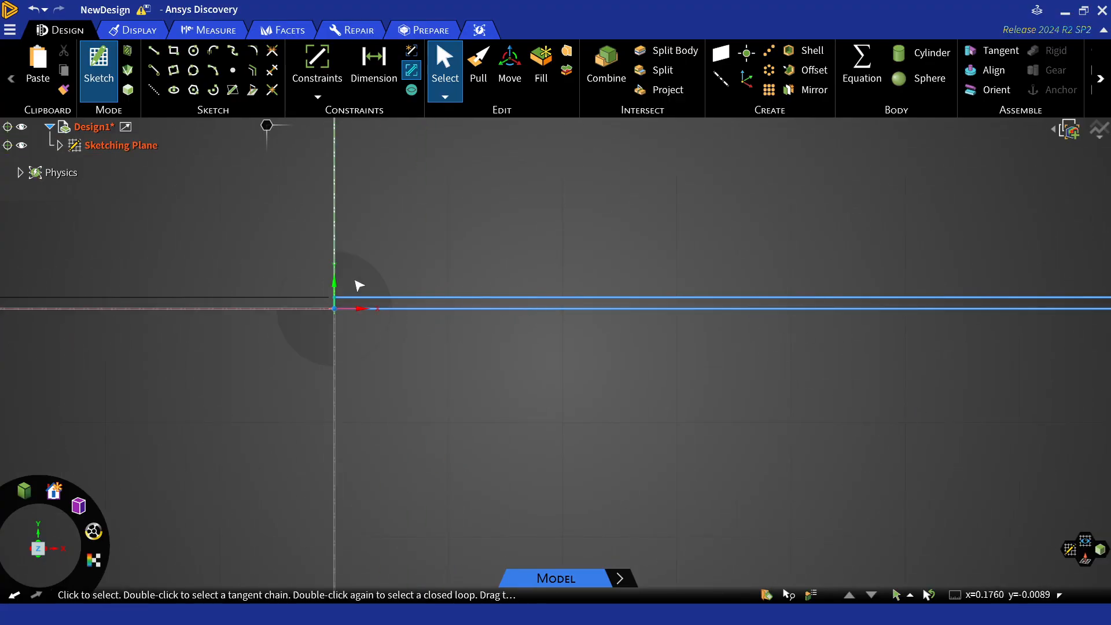
pyautogui.scroll(-2, 373, 280)
pyautogui.scroll(-2, 648, 351)
pyautogui.scroll(-1, 621, 353)
# Step: Create a named selection "inlet" from the rectangle's short vertical edge at the origin
pyautogui.scroll(2, 478, 290)
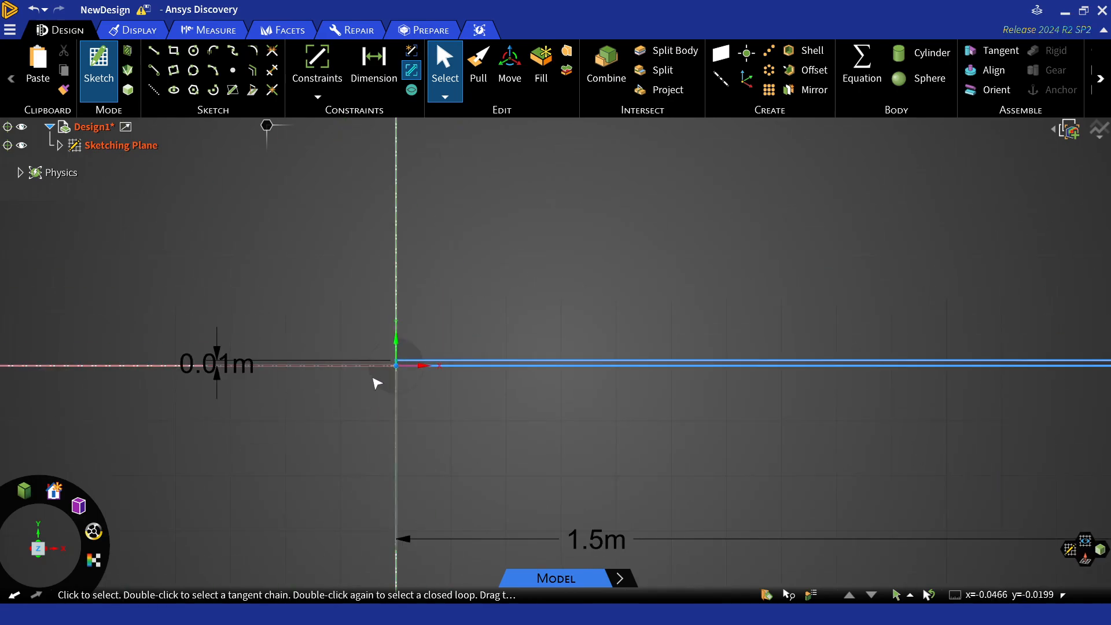
pyautogui.scroll(2, 436, 352)
pyautogui.scroll(1, 439, 341)
pyautogui.scroll(1, 438, 330)
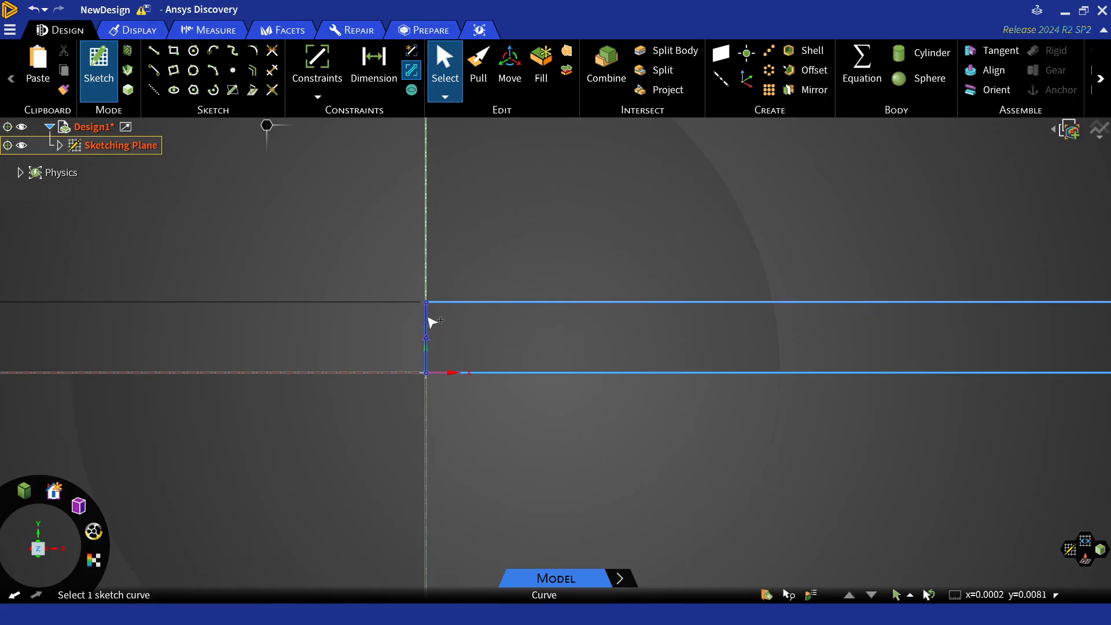
pyautogui.click(427, 320)
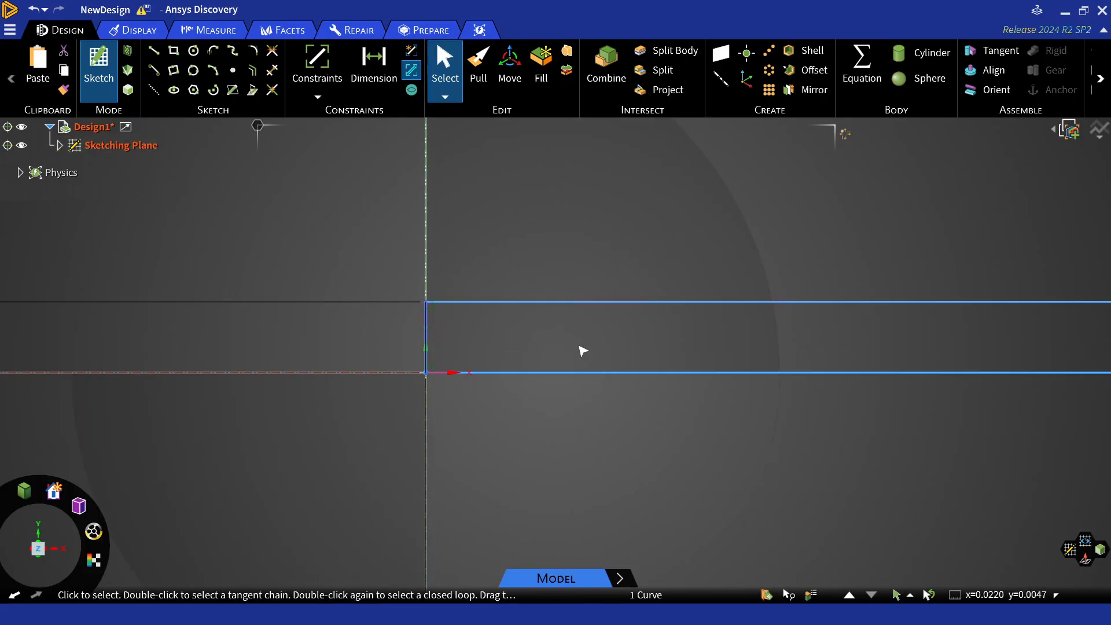
pyautogui.hotkey('ctrl', 'g')
pyautogui.write('inlet')
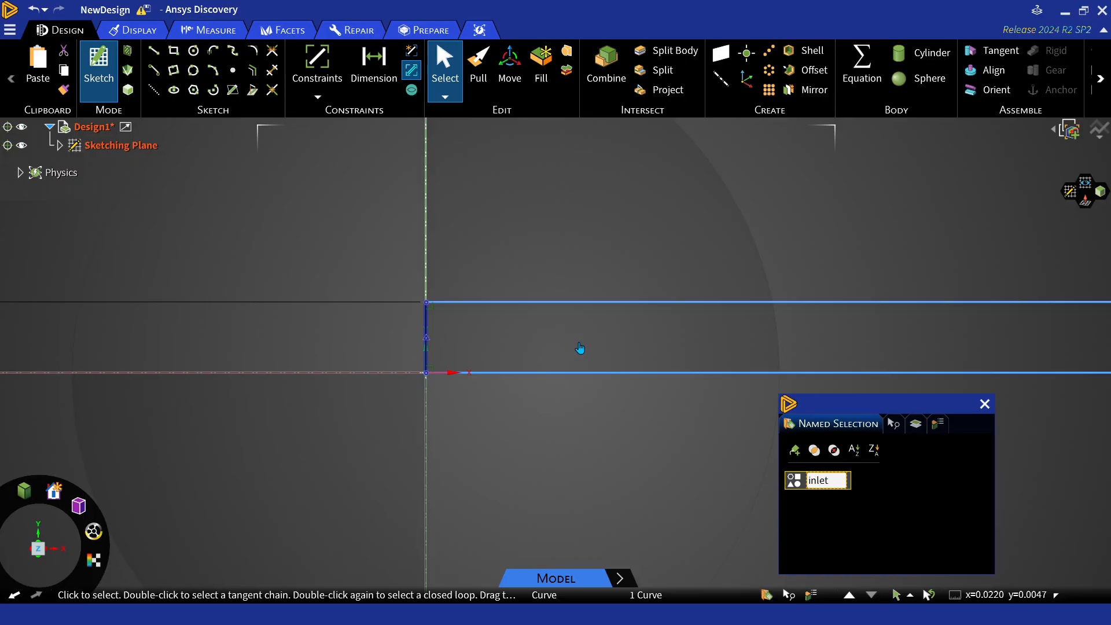
pyautogui.click(579, 347)
pyautogui.scroll(-5, 555, 364)
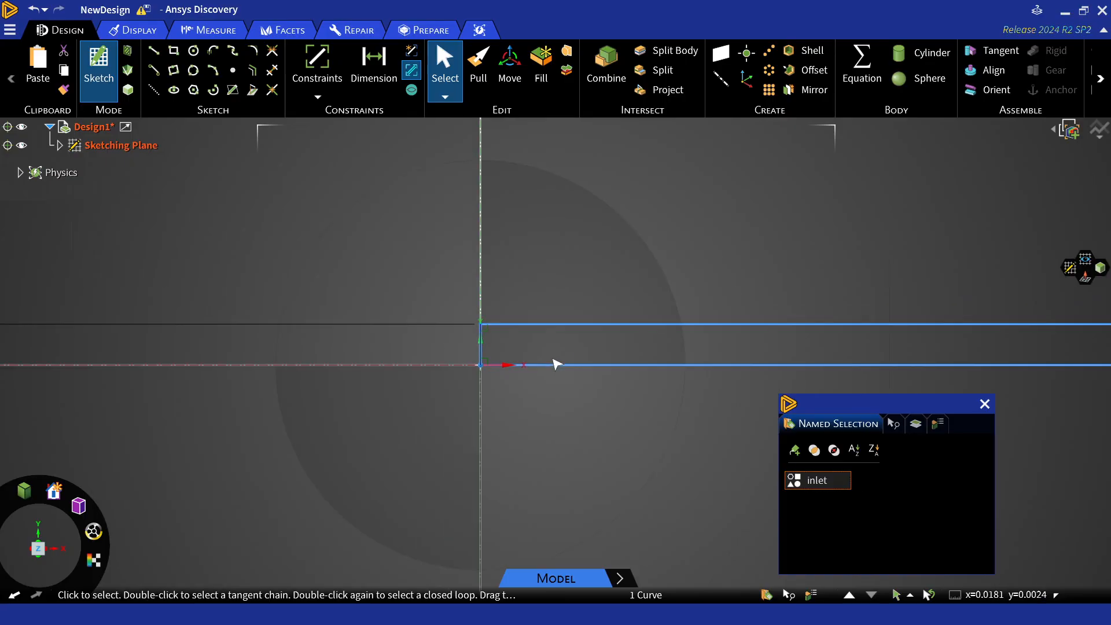
pyautogui.click(987, 407)
# Step: Create a named selection "outlet" from the rectangle's short vertical edge at the far end from the origin
pyautogui.scroll(-6, 538, 419)
pyautogui.scroll(-4, 483, 391)
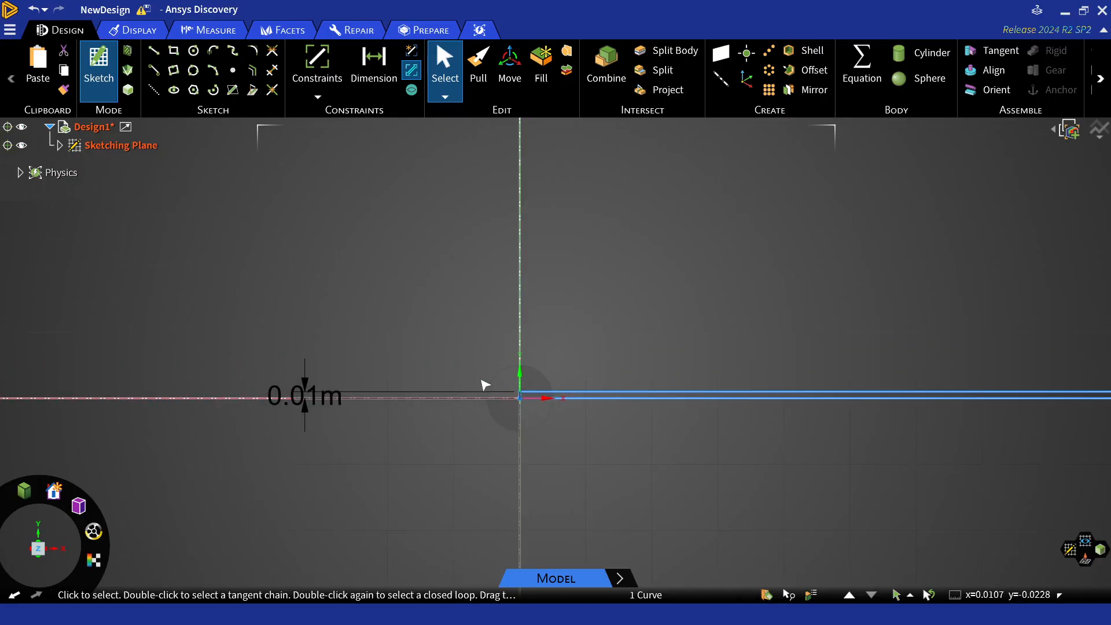
pyautogui.scroll(3, 1106, 396)
pyautogui.scroll(4, 1071, 400)
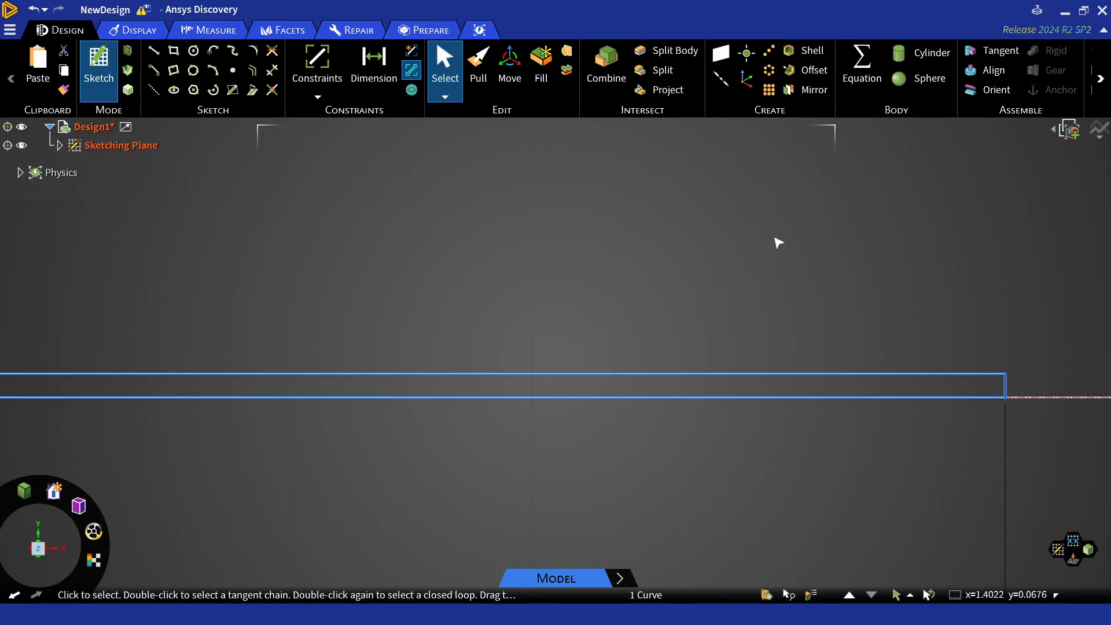
pyautogui.hotkey('ctrl', 'g')
pyautogui.write('outlet')
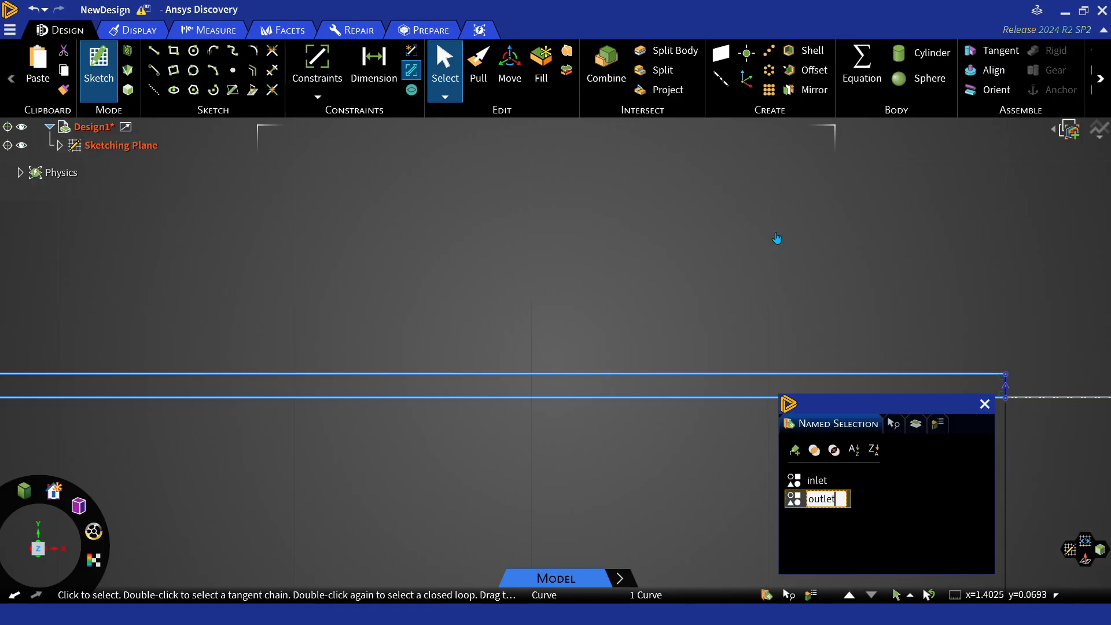
pyautogui.press('Return')
pyautogui.click(983, 404)
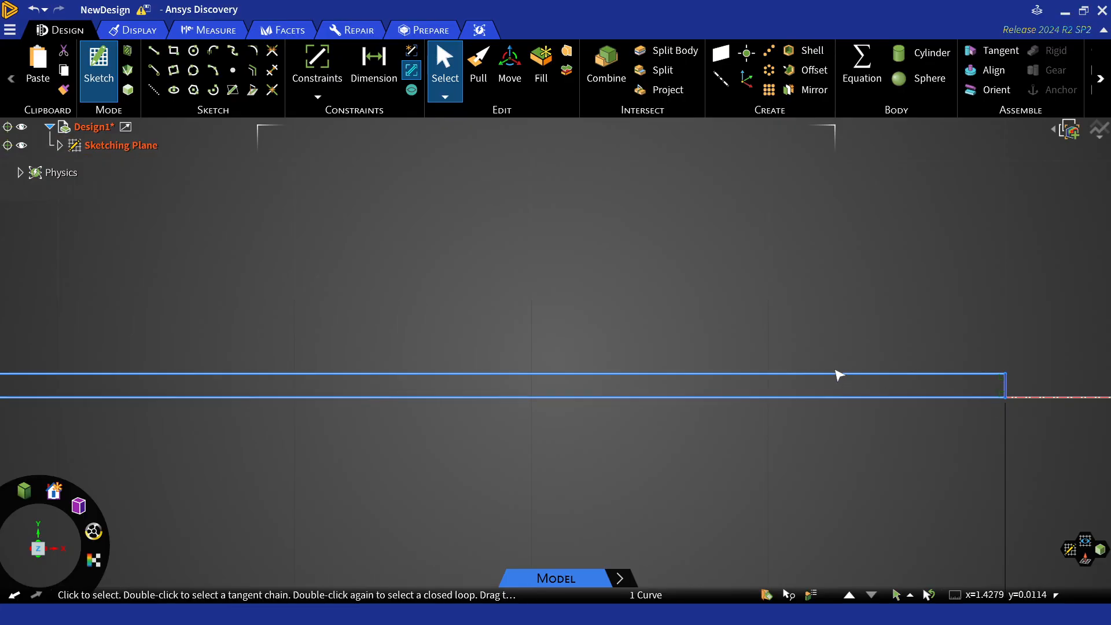
# Step: Create a named selection "upper-wall" from the rectangle's long upper edge
pyautogui.hotkey('ctrl', 'g')
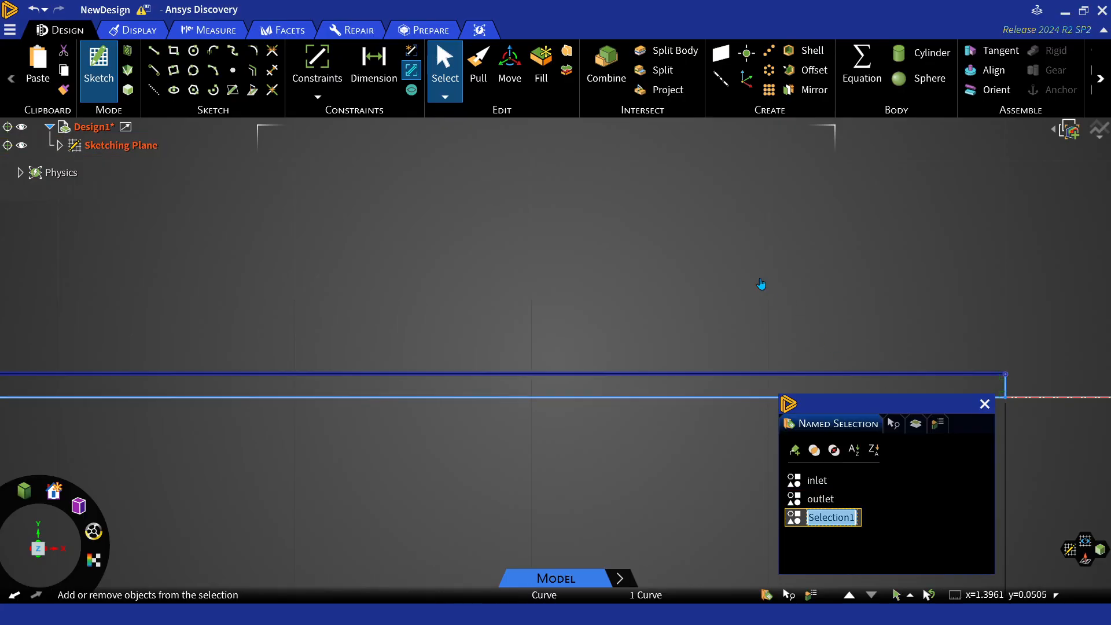
pyautogui.write('upper-wall')
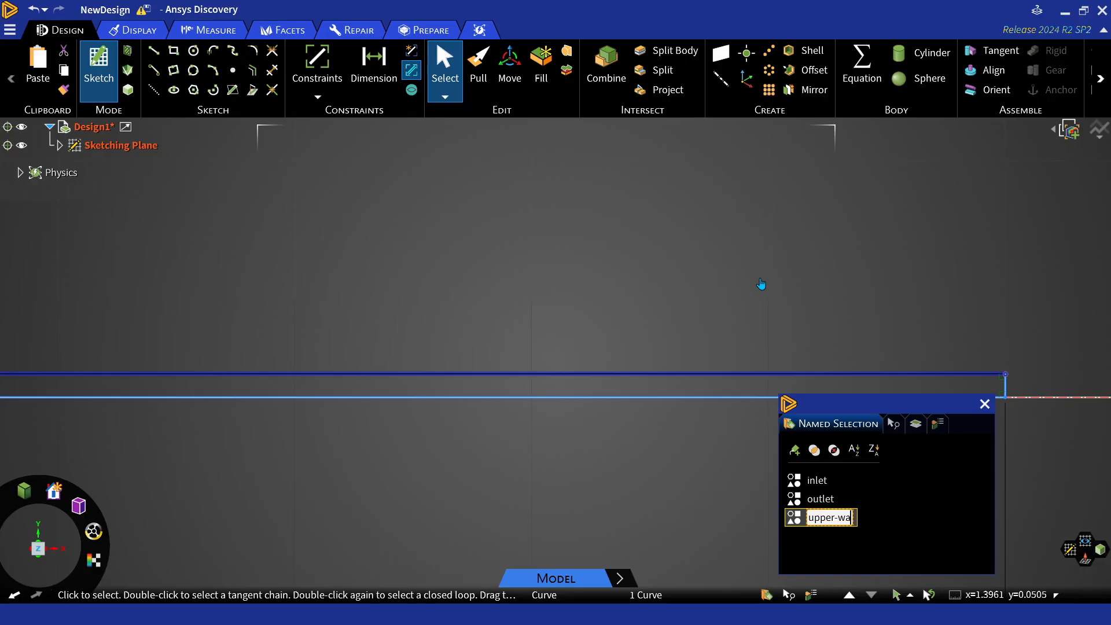
pyautogui.press('Return')
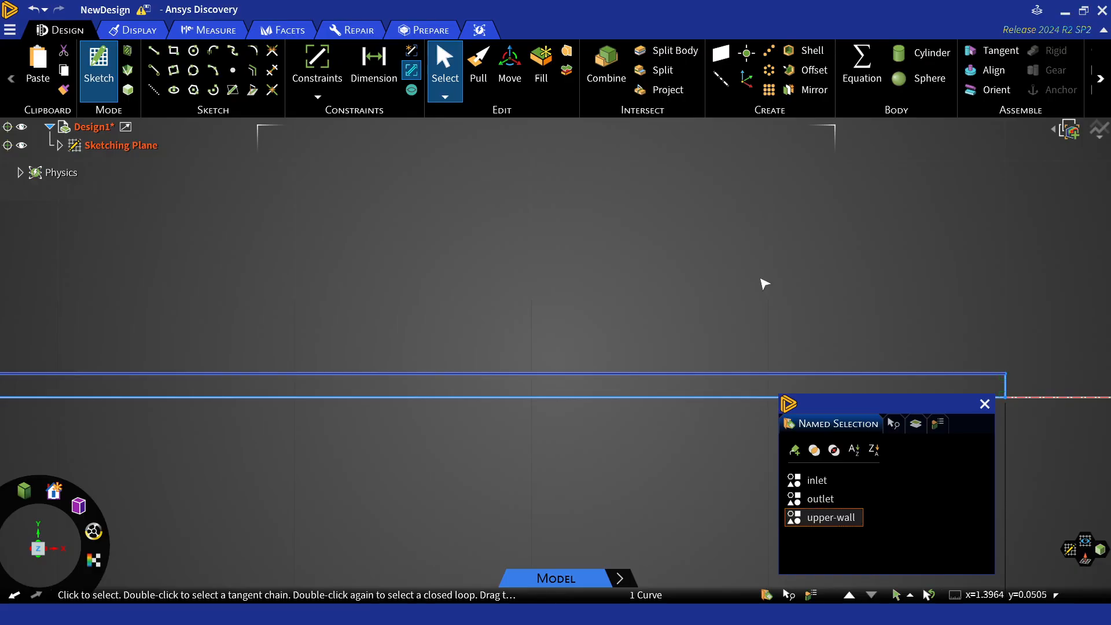
pyautogui.click(983, 404)
# Step: Create a named selection "lower-wall" from the rectangle's long lower edge along the X axis
pyautogui.hotkey('ctrl', 'g')
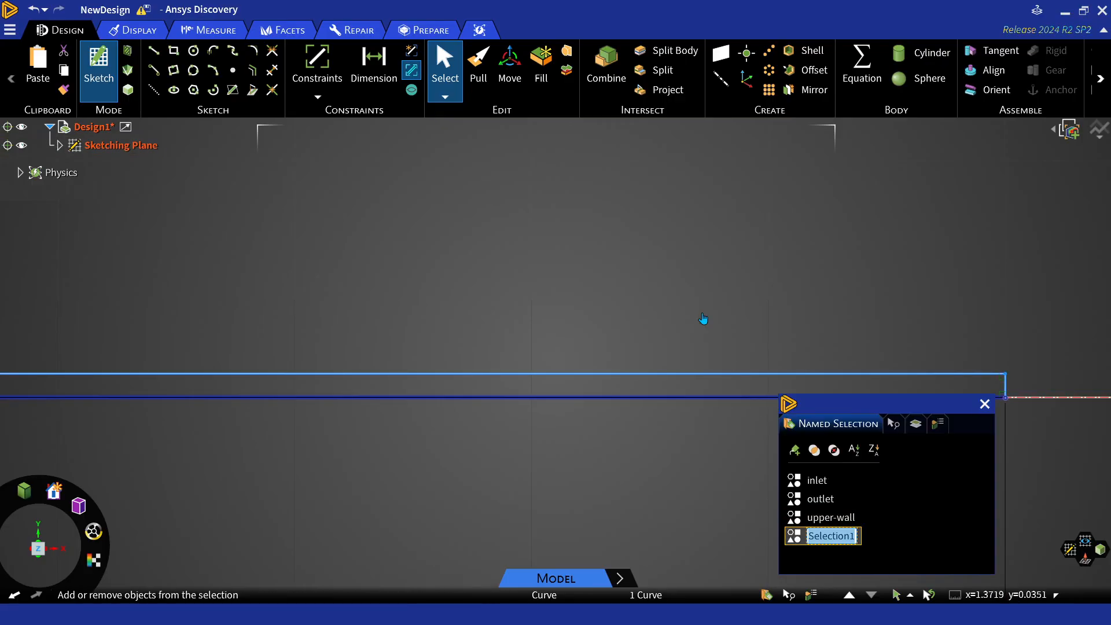
pyautogui.write('lower-wall')
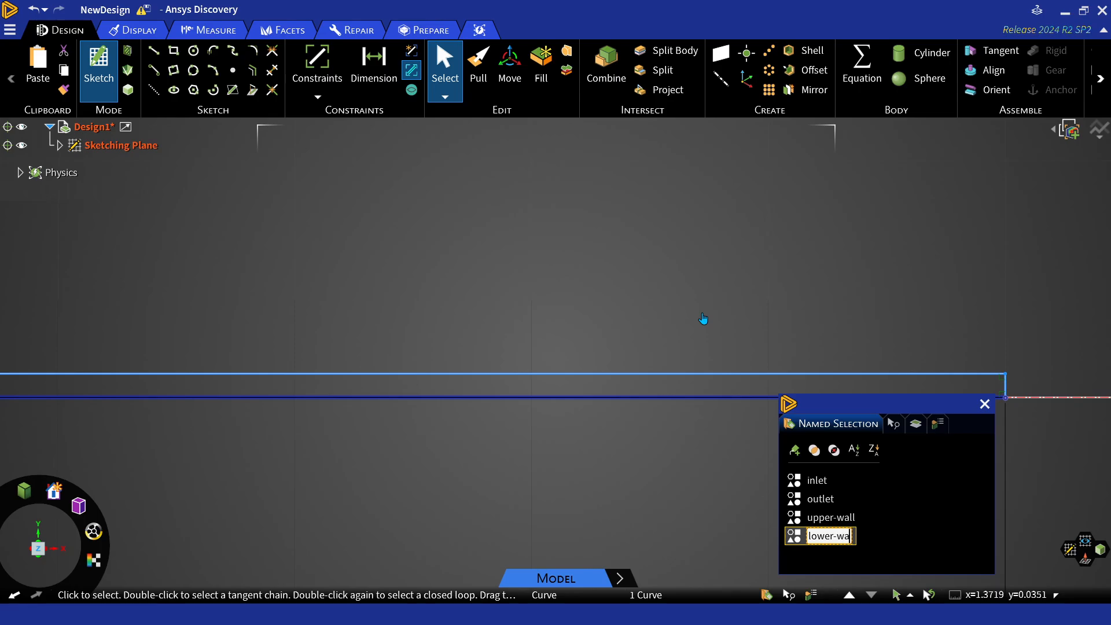
pyautogui.press('Return')
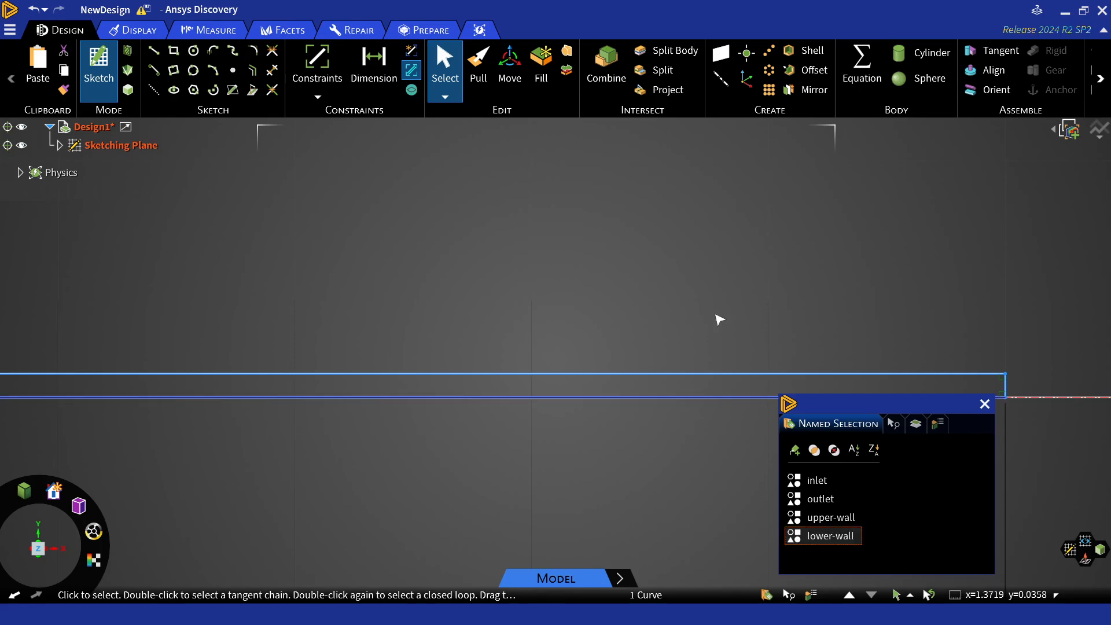
pyautogui.click(984, 404)
# Step: Leave sketch mode for solid mode so that the closed rectangle is converted into a surface body
pyautogui.scroll(-5, 982, 426)
pyautogui.scroll(-3, 634, 383)
pyautogui.scroll(8, 797, 373)
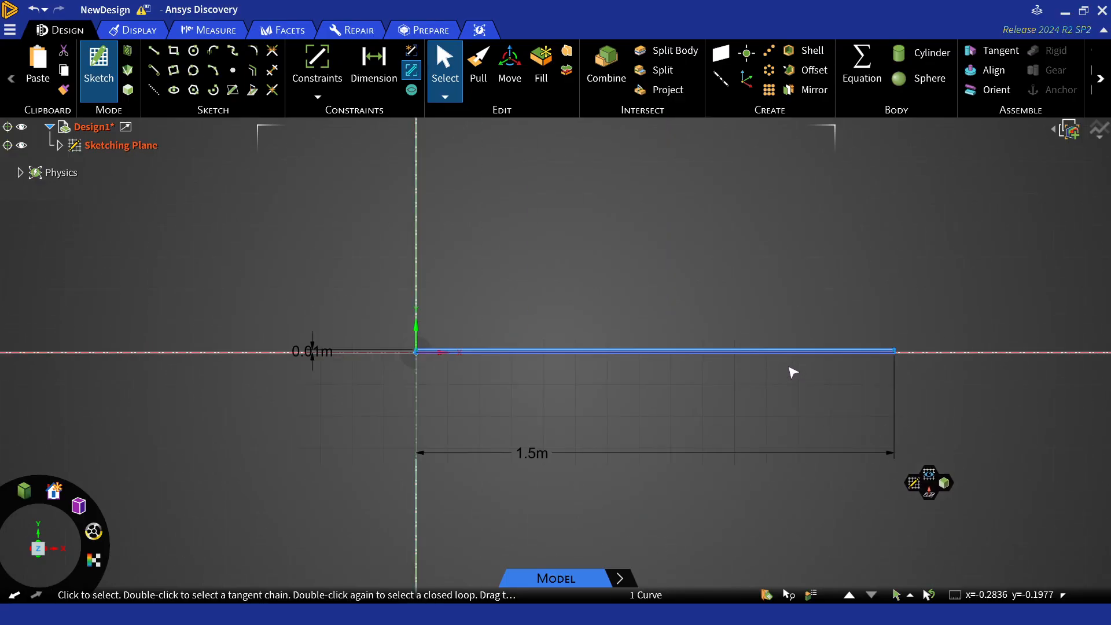
pyautogui.click(548, 408)
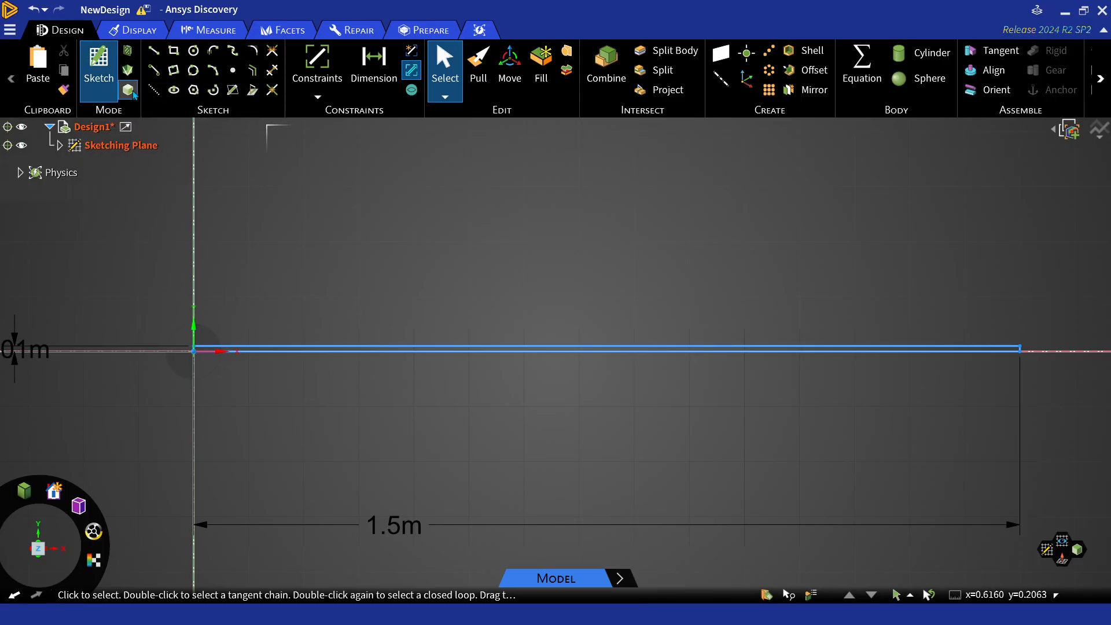
pyautogui.click(128, 91)
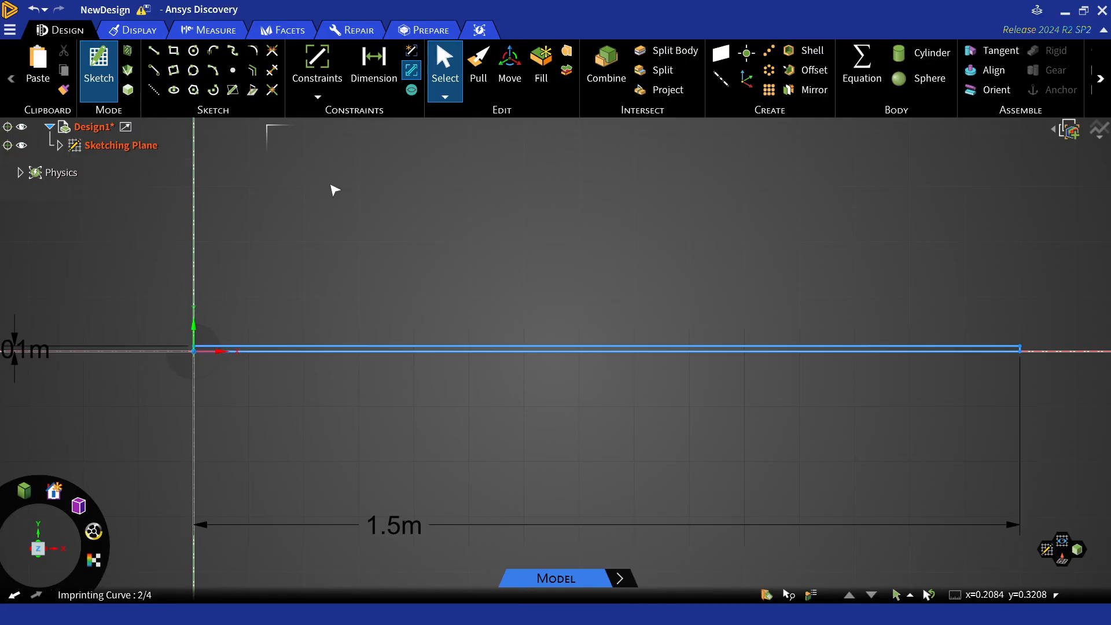
pyautogui.moveTo(518, 327); pyautogui.dragTo(497, 336, button='middle')
pyautogui.scroll(-6, 485, 350)
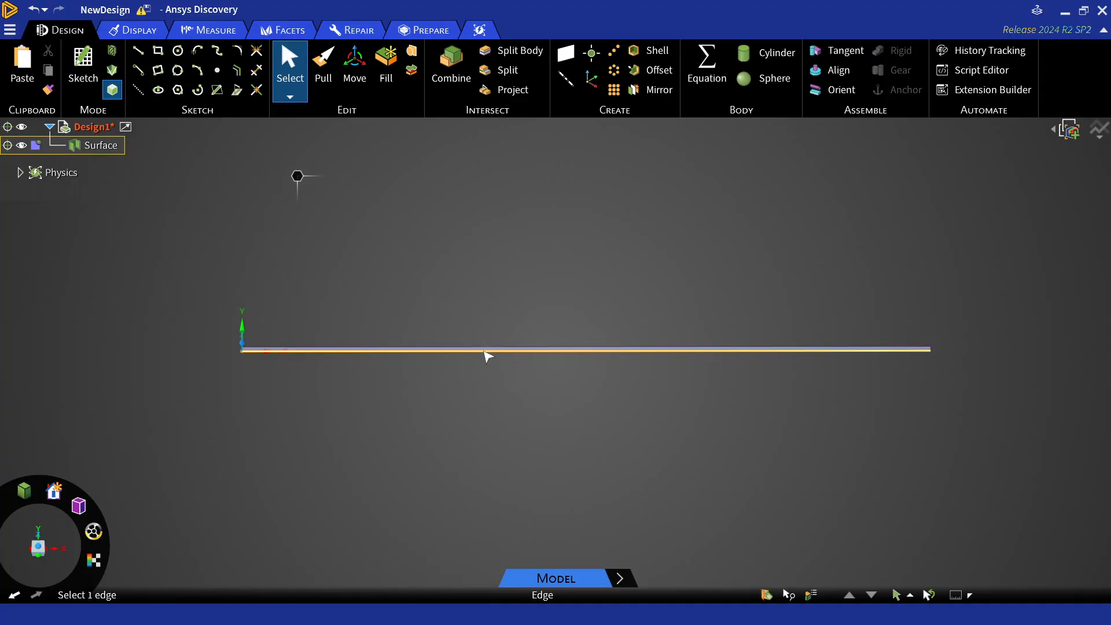
pyautogui.scroll(7, 485, 350)
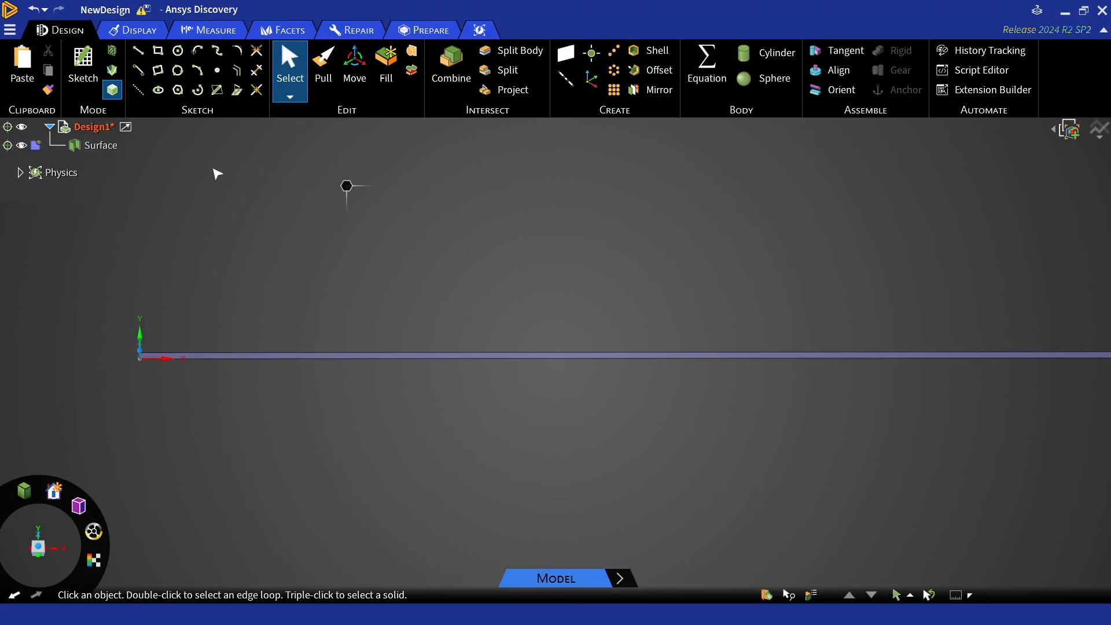
# Step: Close Discovery and open the shared Mesh cell of system A from Workbench in a maximized Meshing window
pyautogui.click(1103, 11)
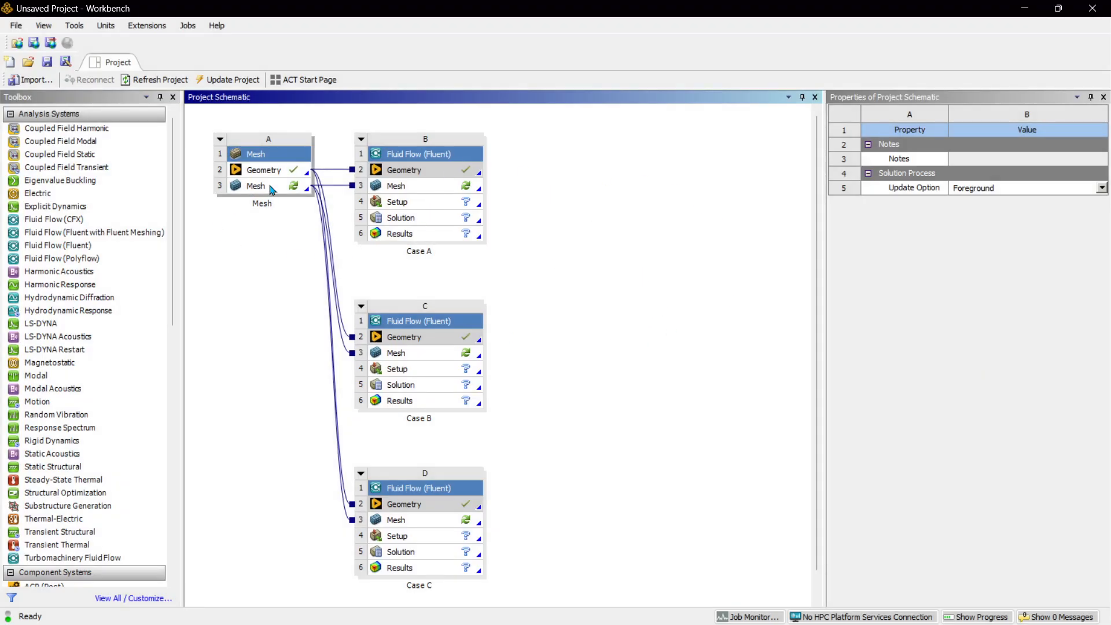
pyautogui.click(272, 188)
pyautogui.rightClick(272, 188)
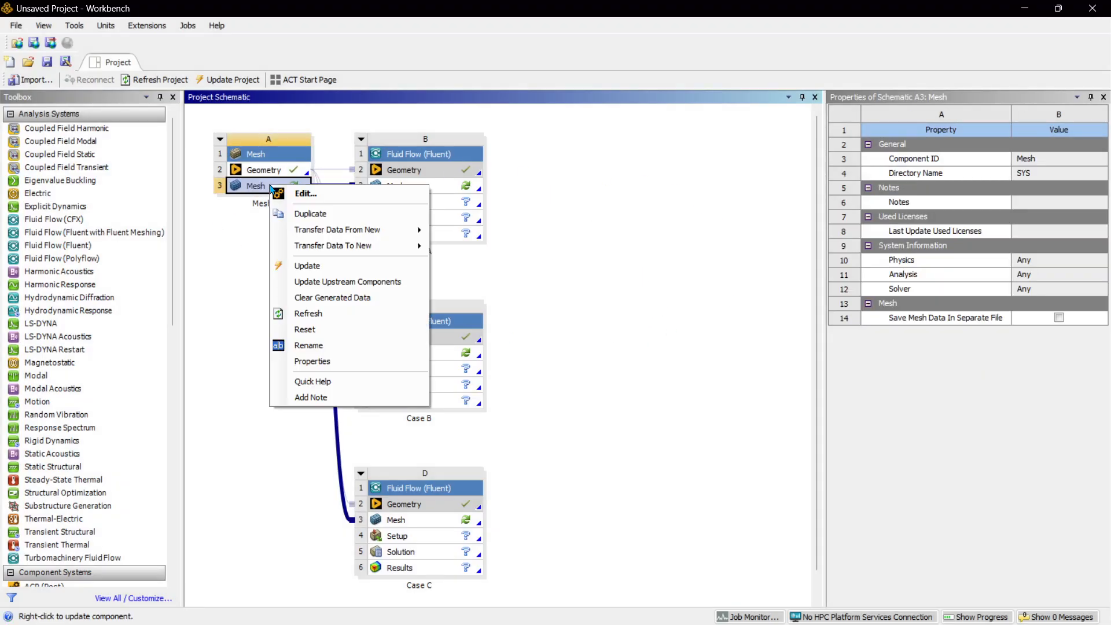
pyautogui.click(310, 196)
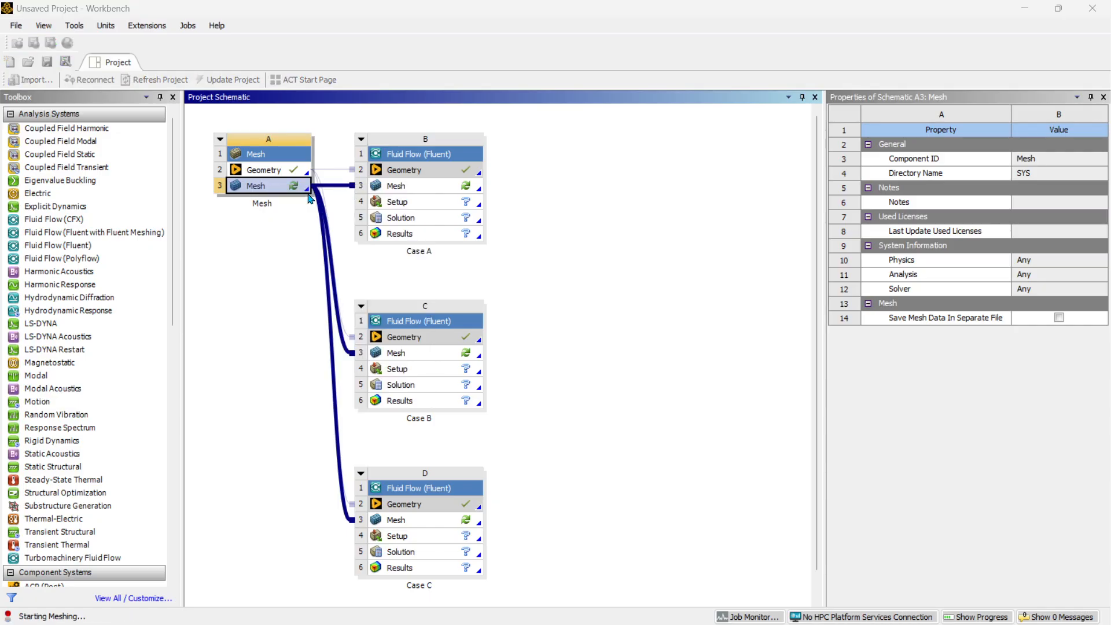
pyautogui.click(564, 307)
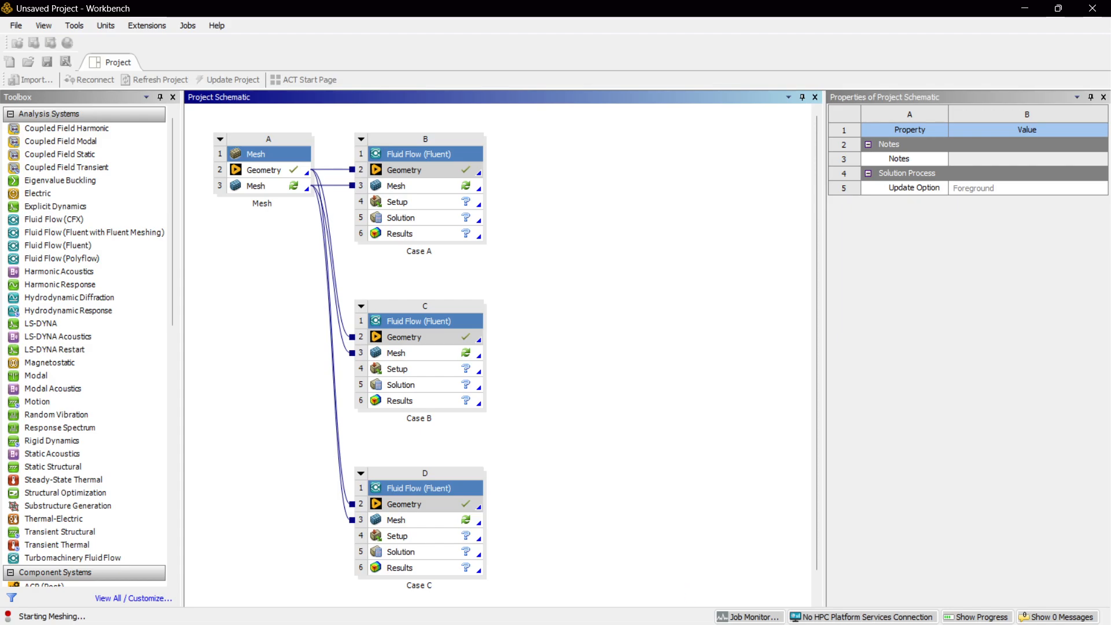
pyautogui.click(843, 610)
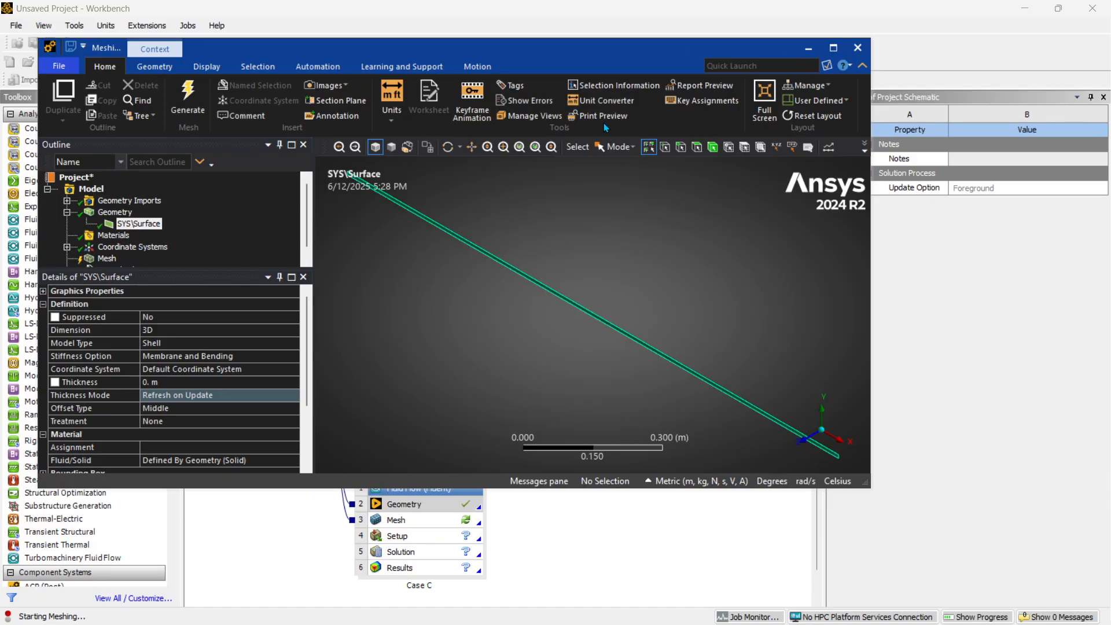
pyautogui.moveTo(599, 46); pyautogui.dragTo(602, 59)
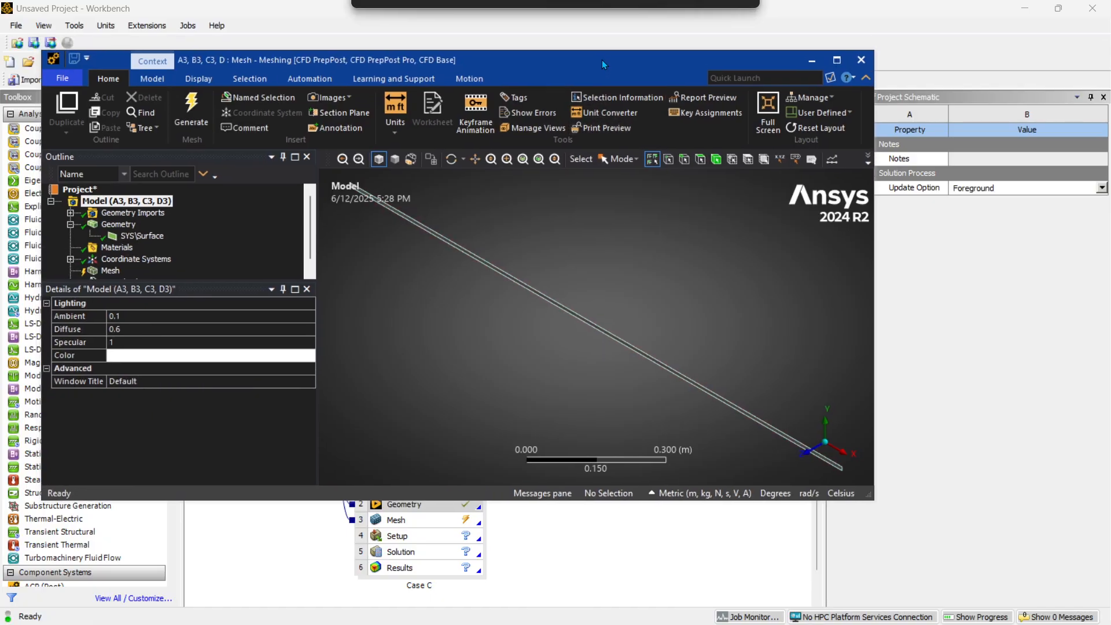
pyautogui.click(835, 59)
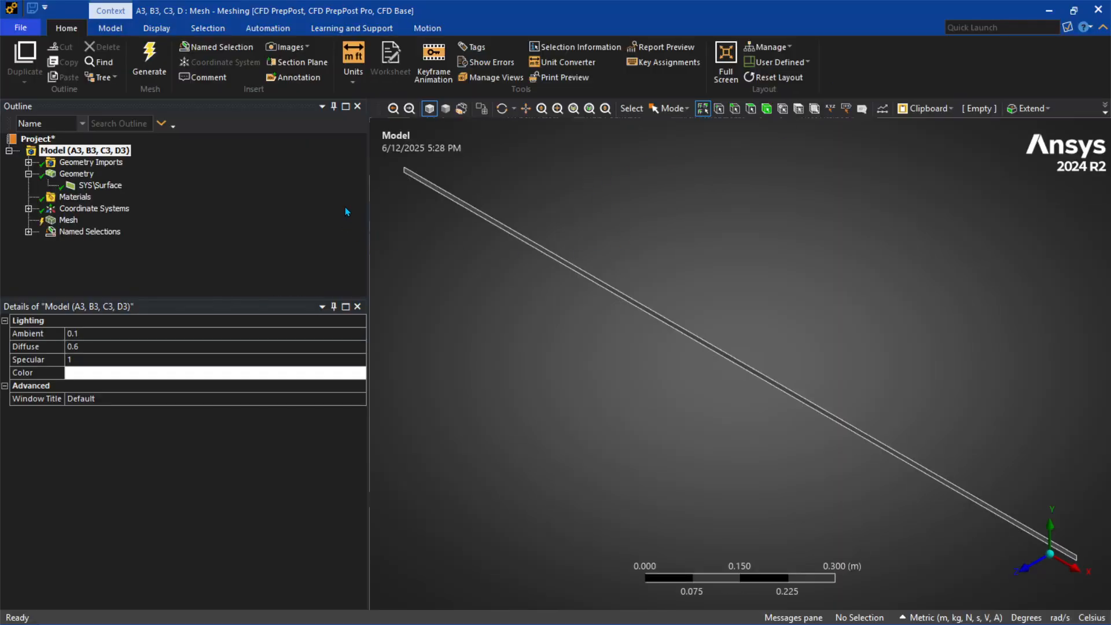
# Step: Review the imported named selections inlet, outlet, upper-wall and lower-wall and the edge each one is assigned to
pyautogui.click(28, 231)
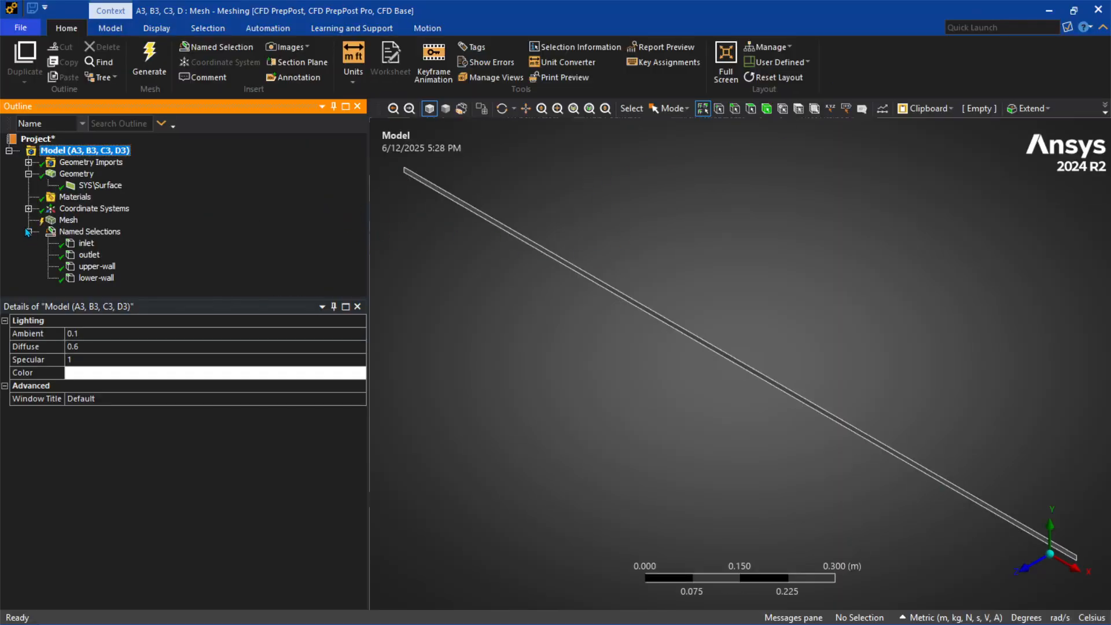
pyautogui.click(84, 243)
pyautogui.click(90, 255)
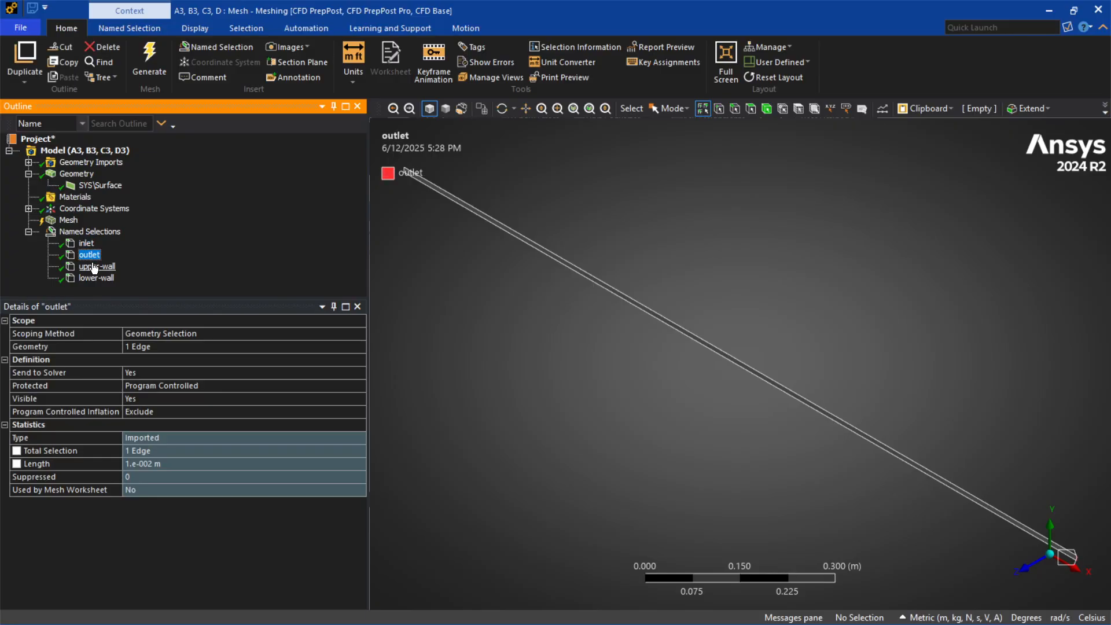
pyautogui.click(92, 267)
pyautogui.click(91, 278)
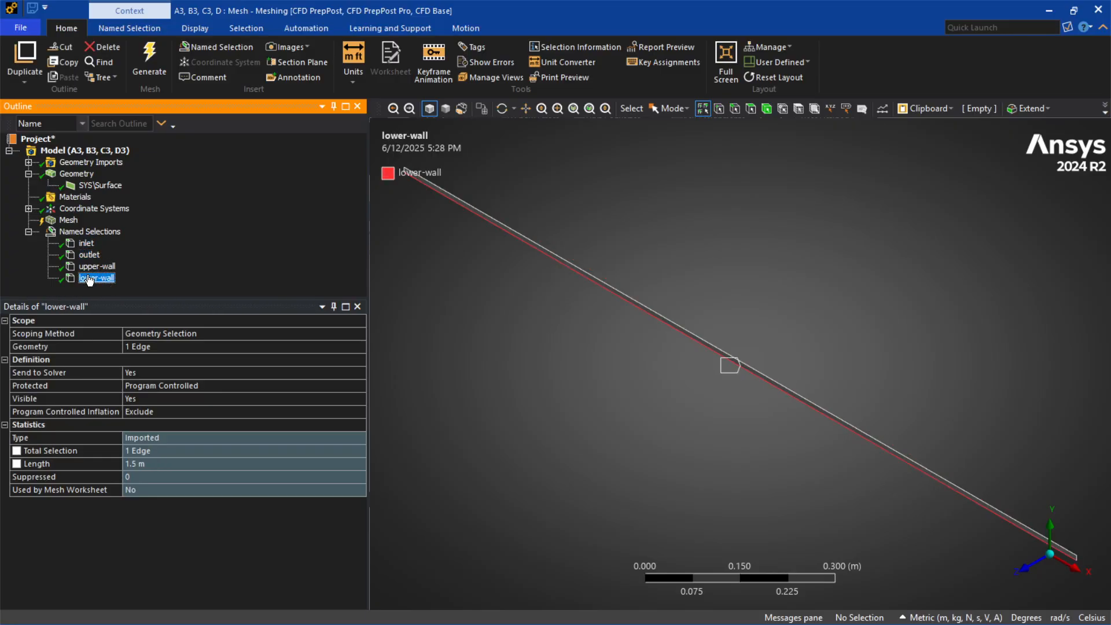
pyautogui.click(85, 244)
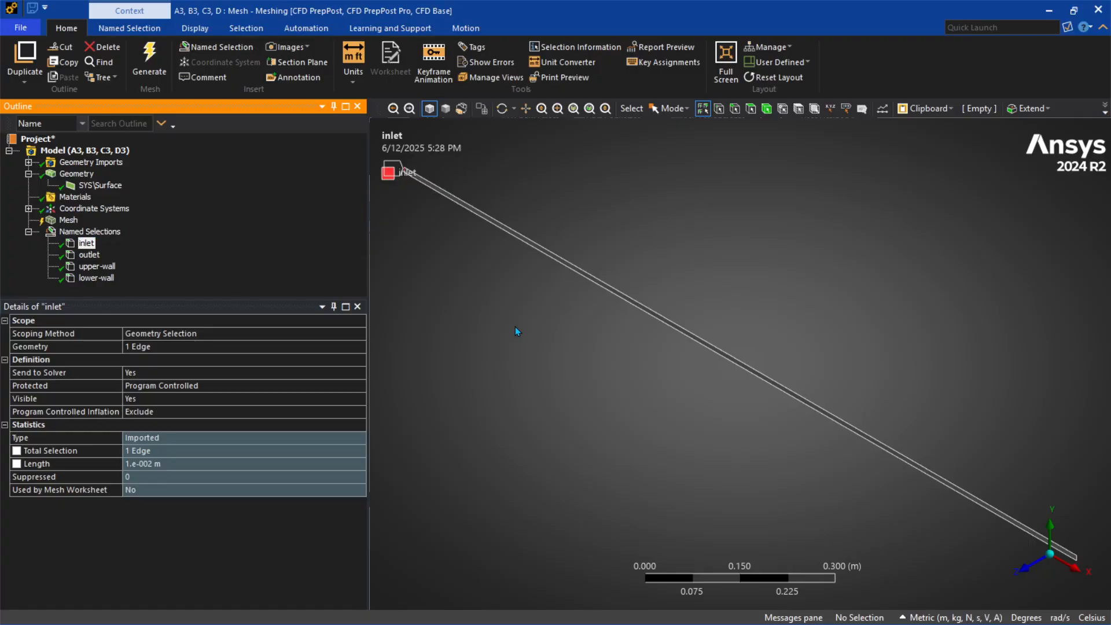
pyautogui.doubleClick(87, 231)
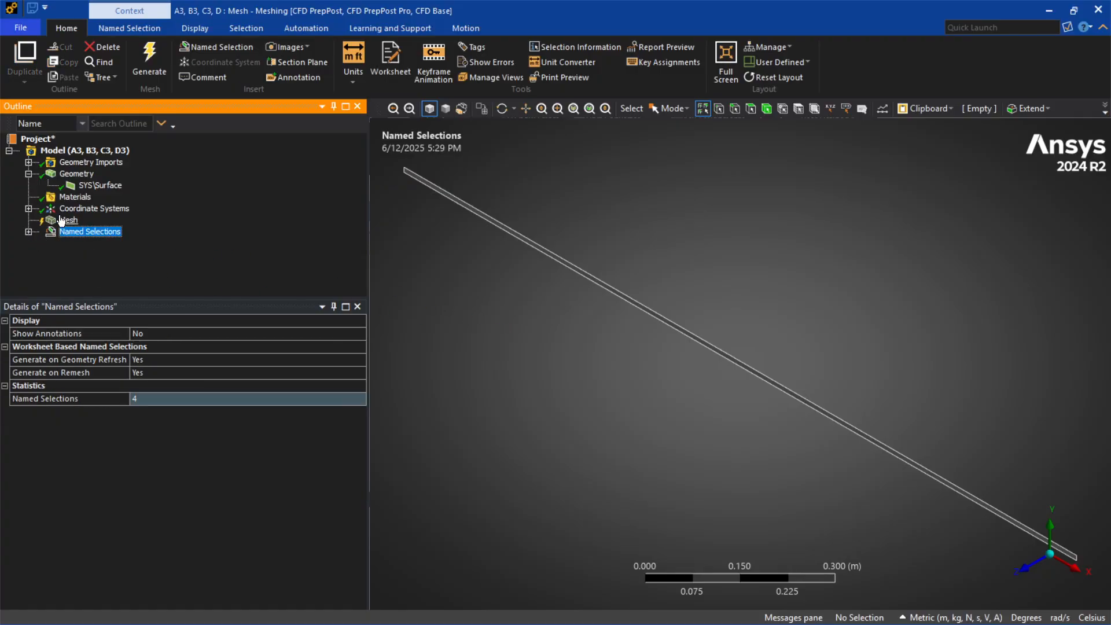
pyautogui.click(591, 351)
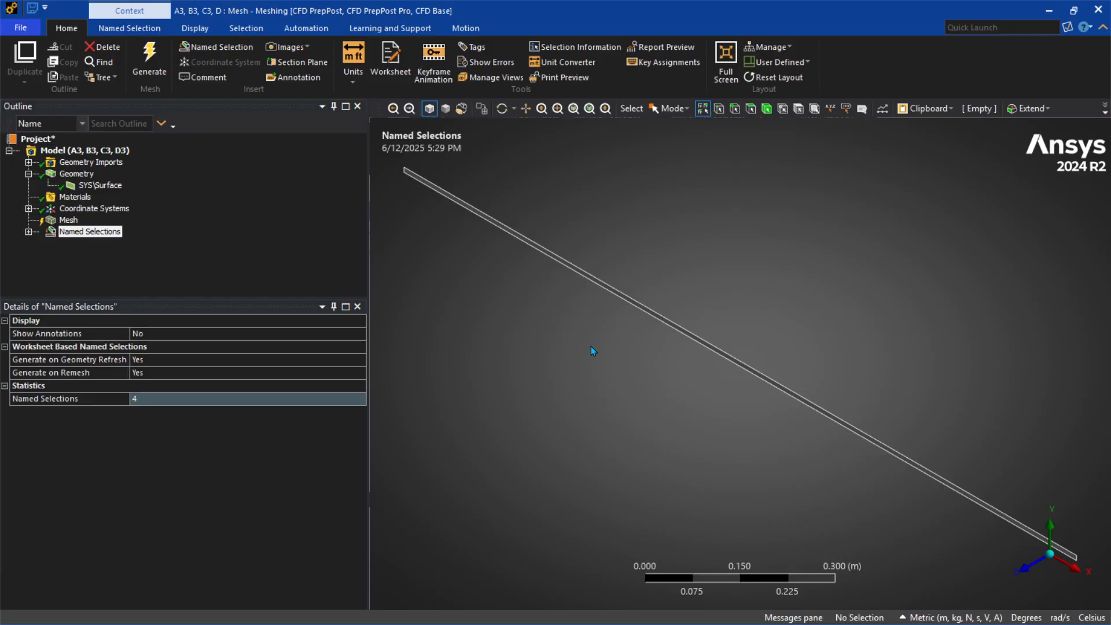
# Step: View the channel face-on in the XY plane and set the global mesh element size to 0.005 m
pyautogui.moveTo(622, 343); pyautogui.dragTo(662, 314, button='middle')
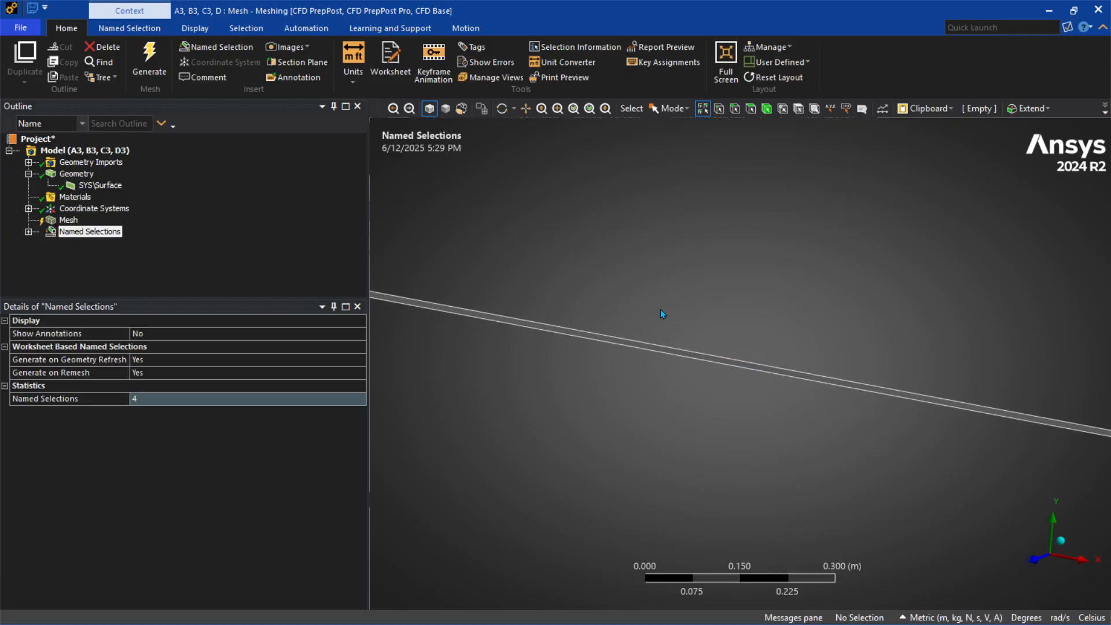
pyautogui.click(1036, 558)
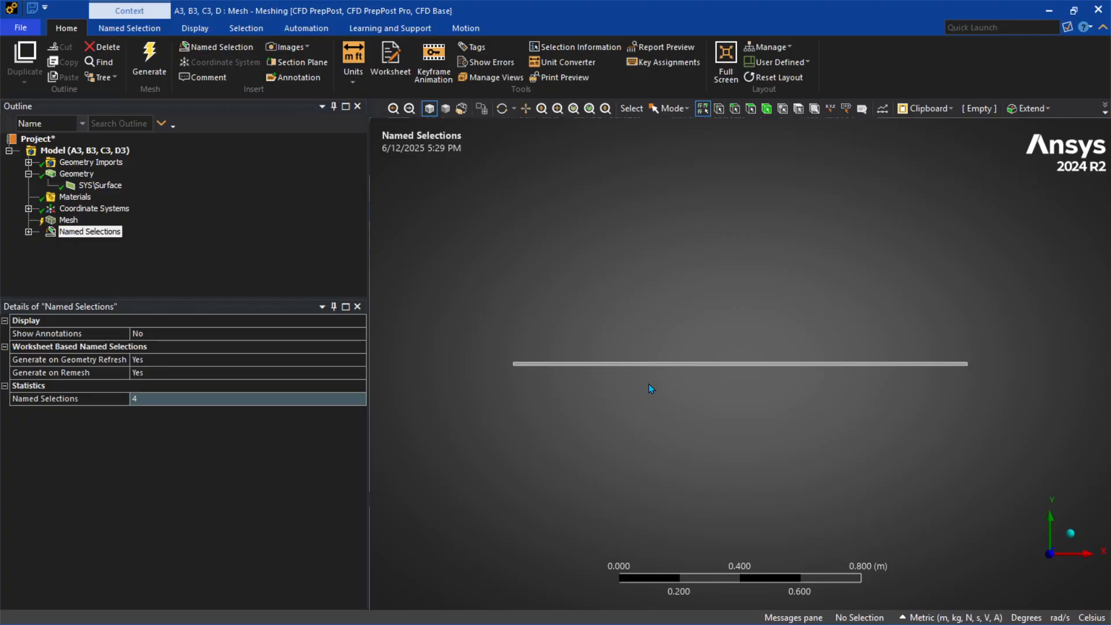
pyautogui.click(69, 222)
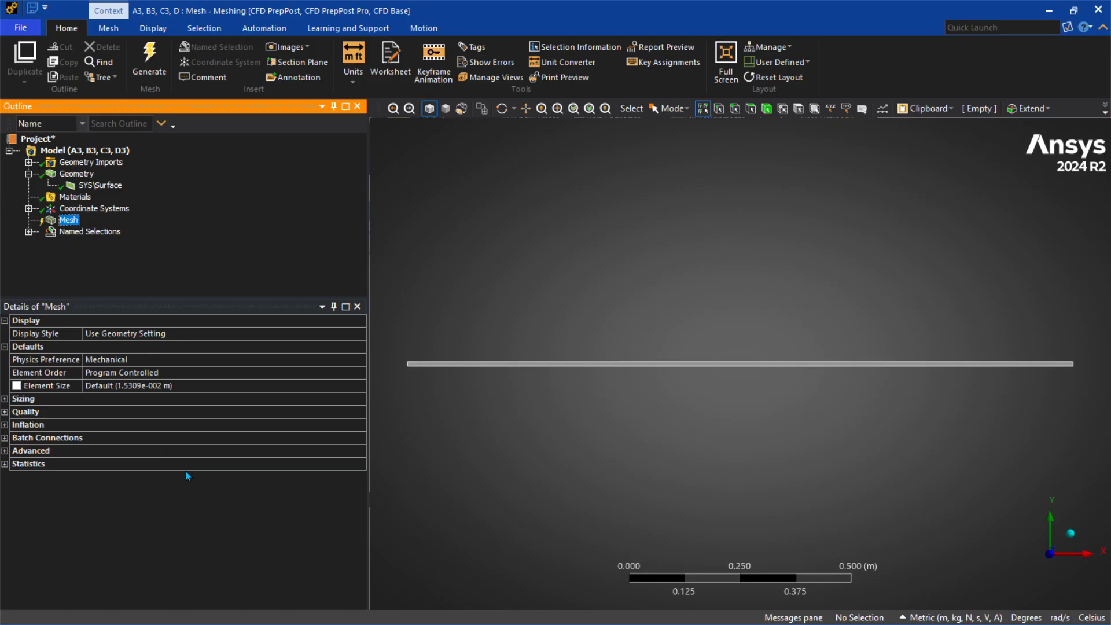
pyautogui.click(175, 386)
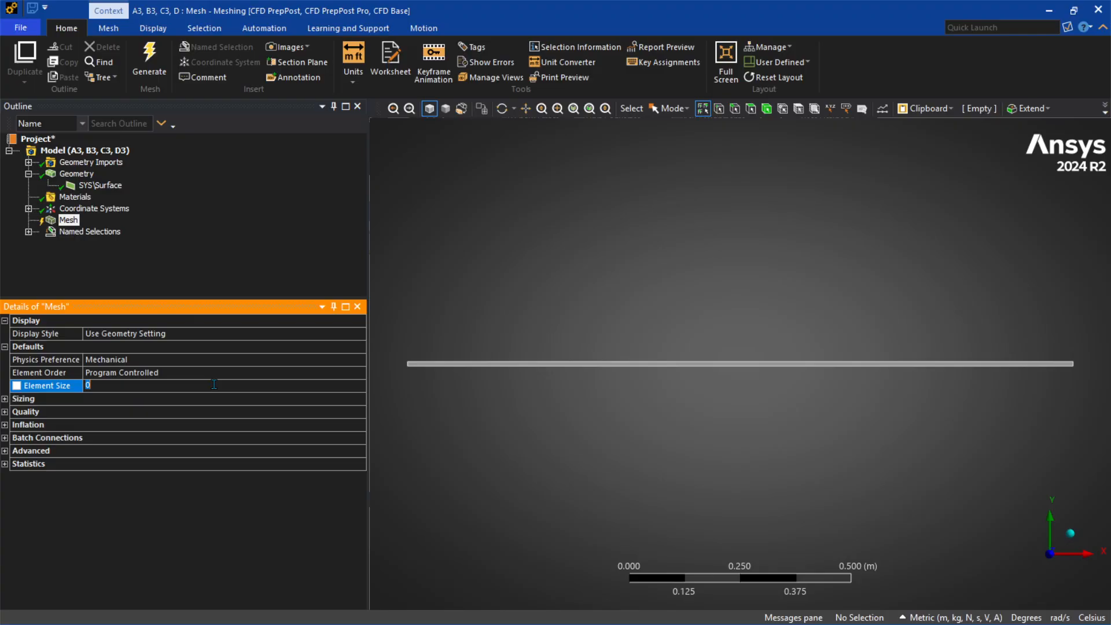
pyautogui.write('0.005')
pyautogui.press('Return')
# Step: Insert a mesh sizing control scoped to the channel's two long edges, the upper and lower walls
pyautogui.rightClick(68, 220)
pyautogui.moveTo(159, 228)
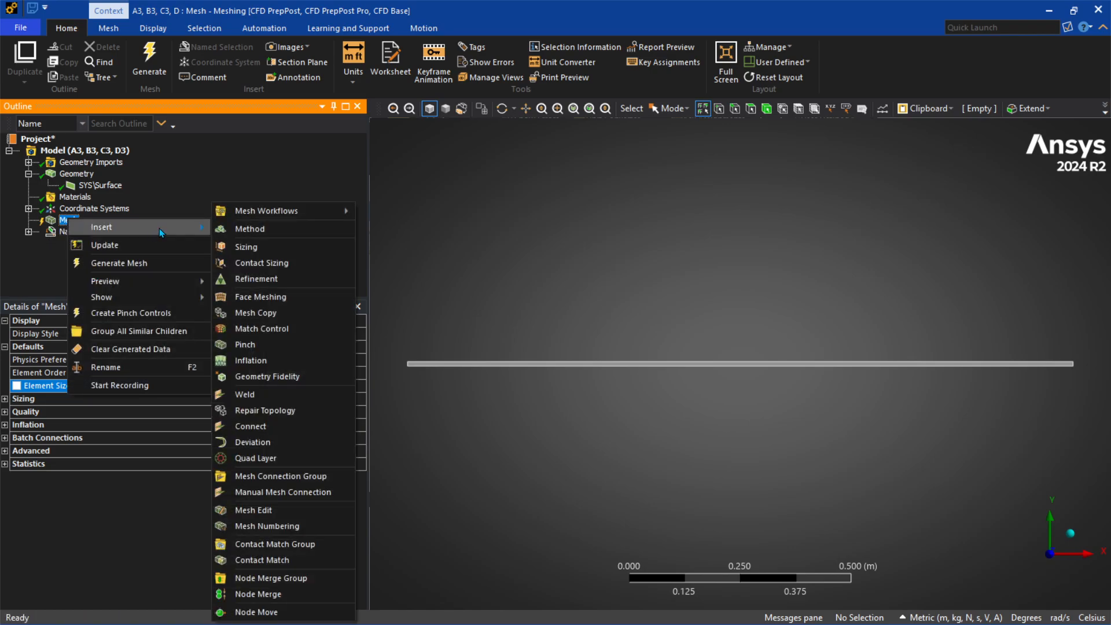
pyautogui.click(237, 246)
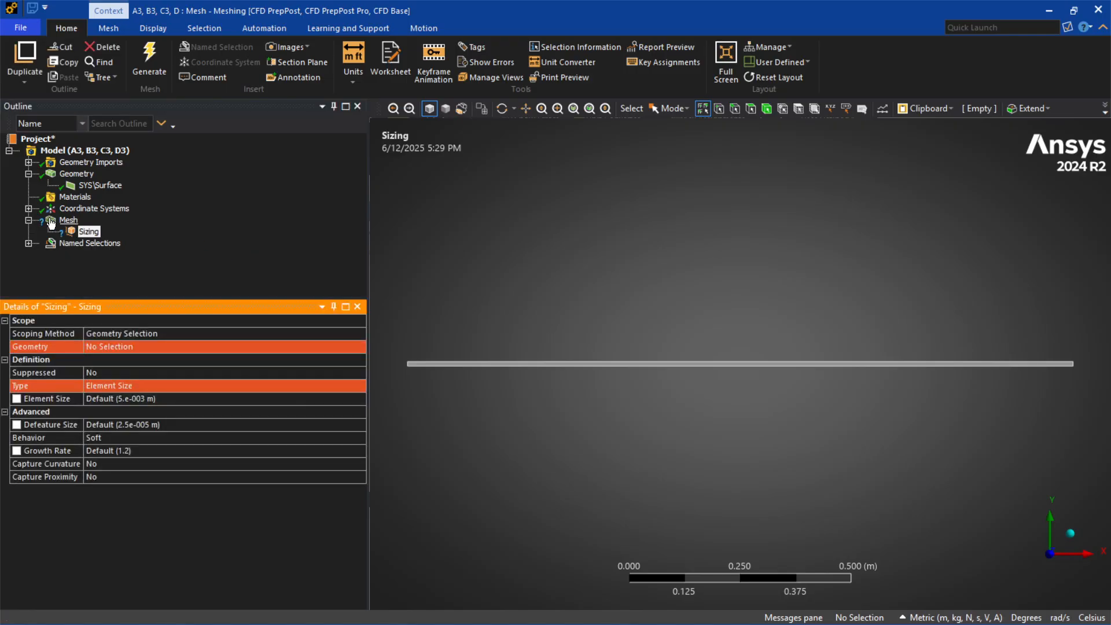
pyautogui.click(113, 347)
pyautogui.scroll(2, 438, 376)
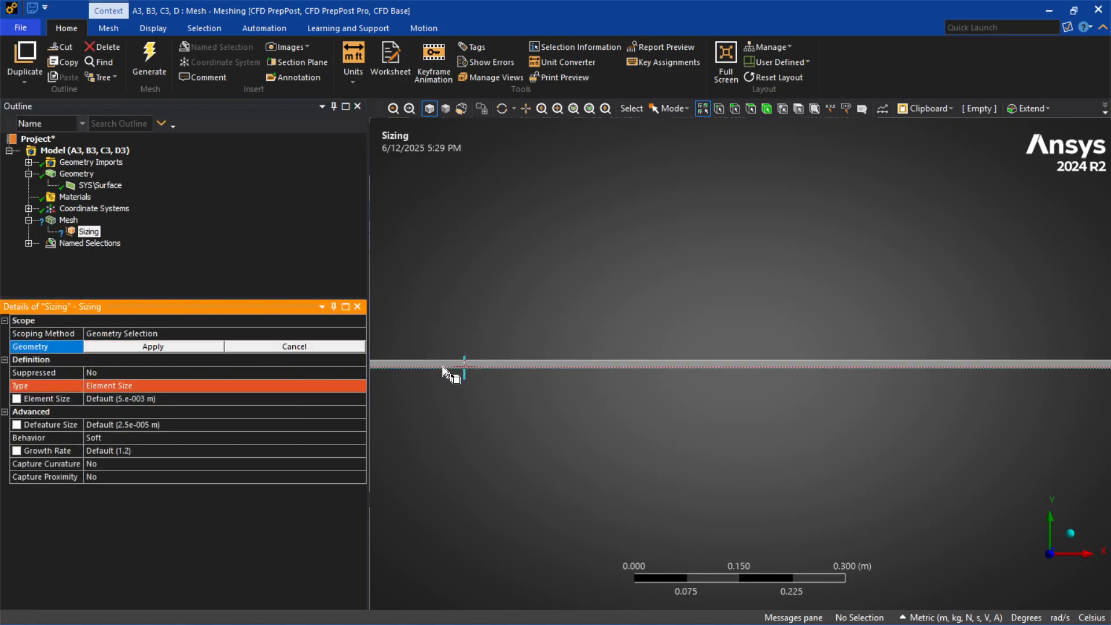
pyautogui.click(446, 365)
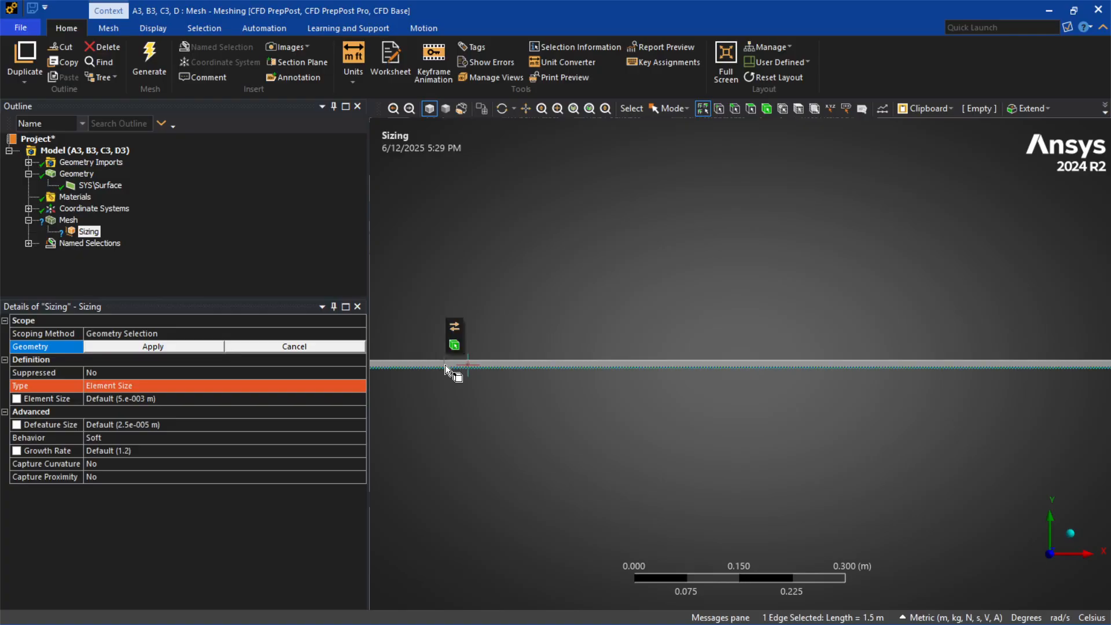
pyautogui.keyDown('ctrl'); pyautogui.click(481, 359); pyautogui.keyUp('ctrl')
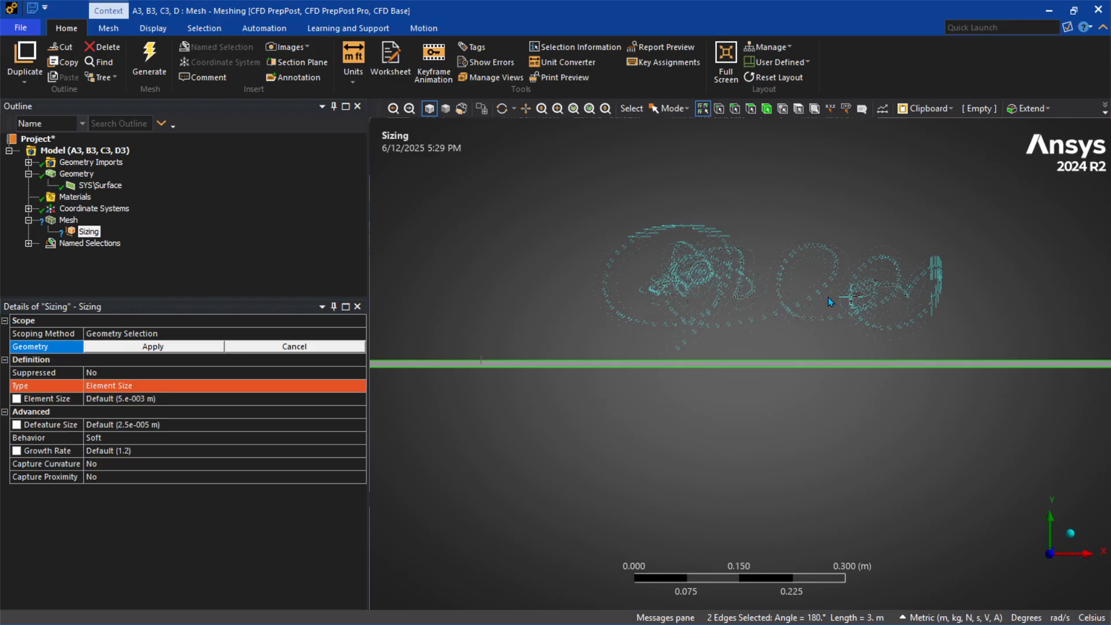
pyautogui.click(195, 347)
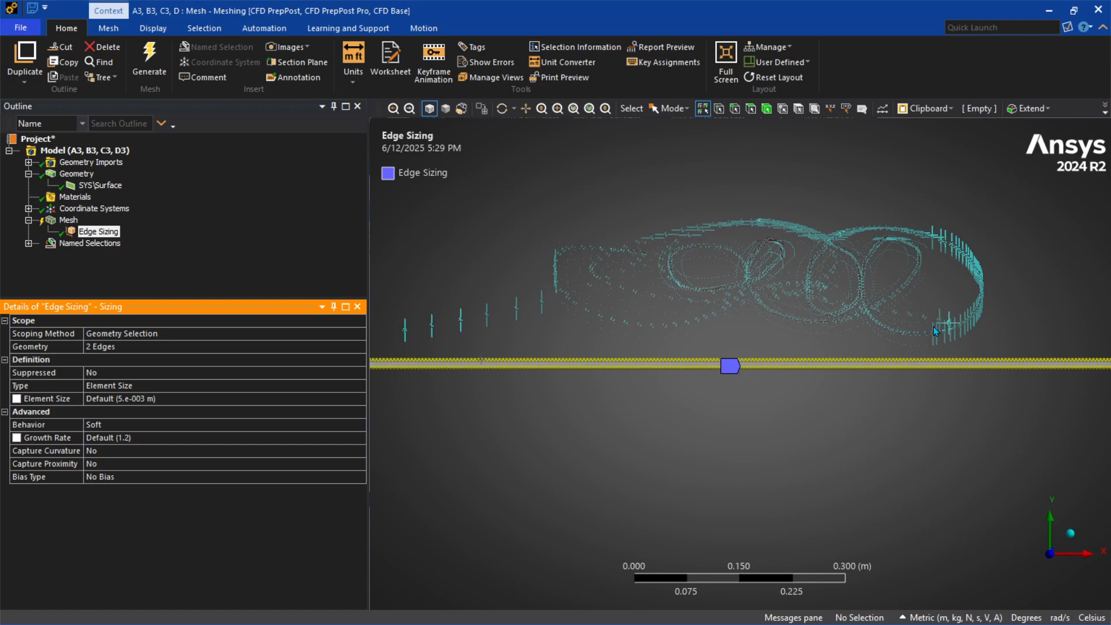
pyautogui.click(669, 325)
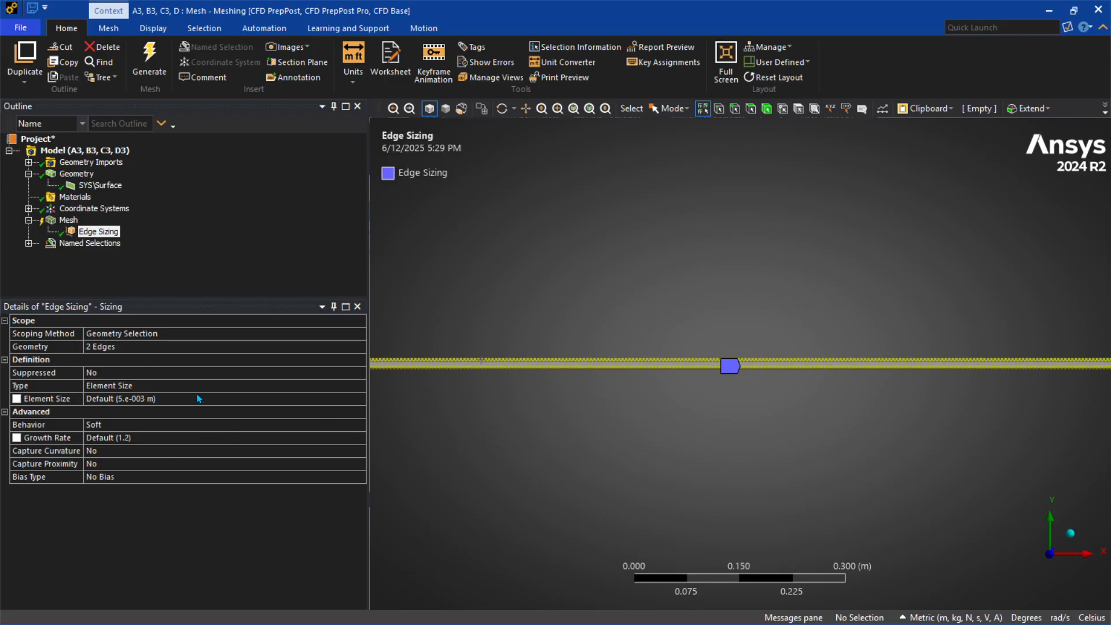
# Step: Define the long-edge sizing by Number of Divisions and set it to 4500
pyautogui.click(152, 386)
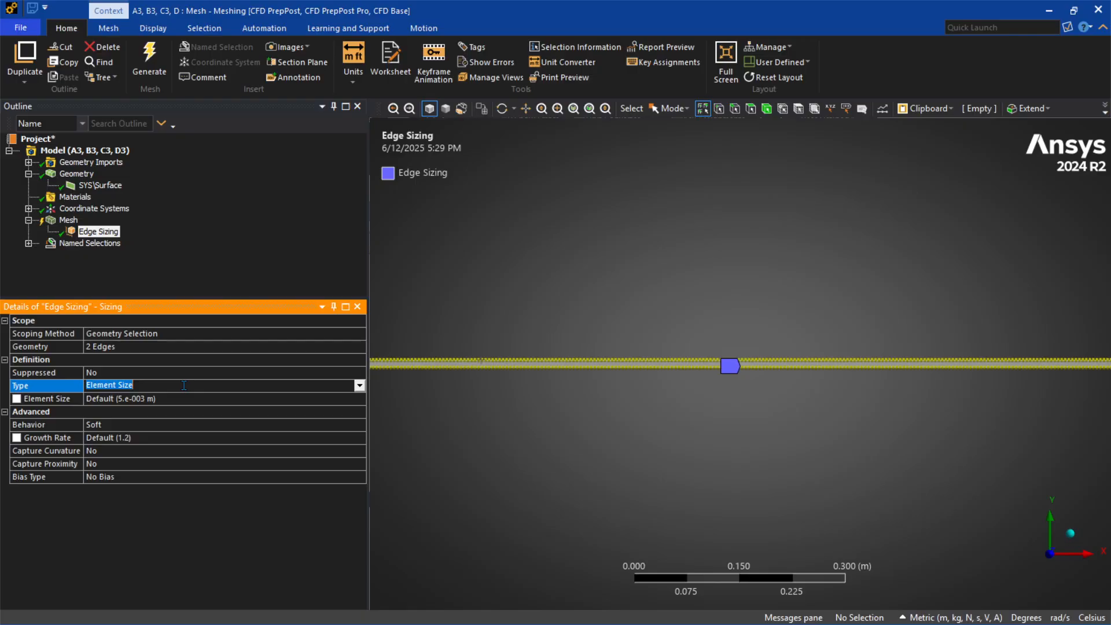
pyautogui.click(360, 385)
pyautogui.click(303, 407)
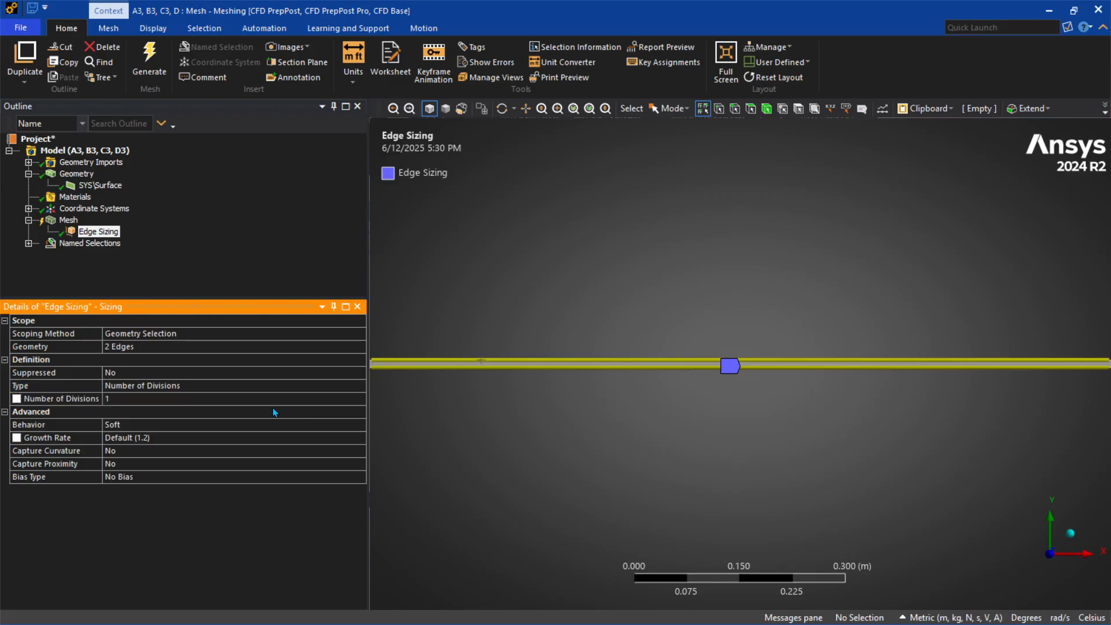
pyautogui.click(151, 400)
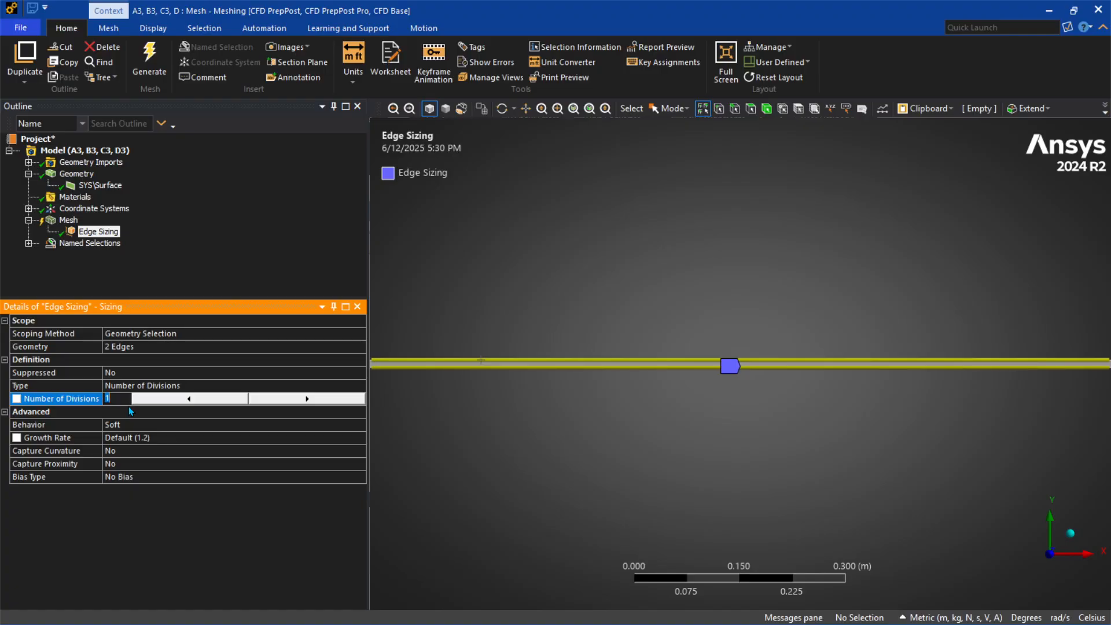
pyautogui.write('4500')
pyautogui.press('Return')
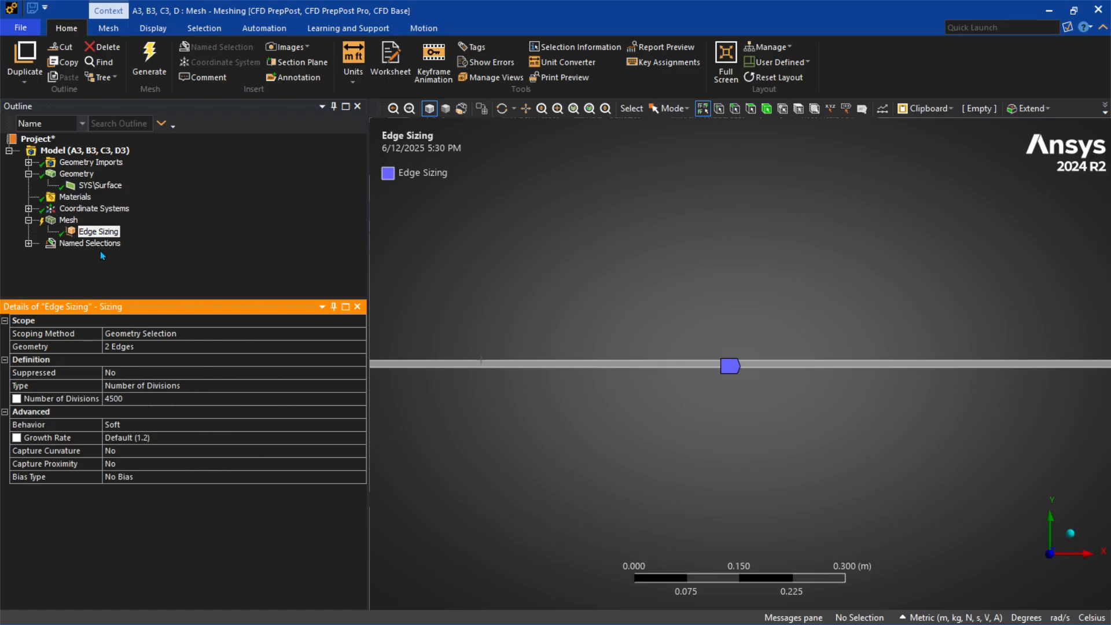
# Step: Insert a second mesh sizing control scoped to the channel's two short end edges, inlet and outlet
pyautogui.rightClick(66, 220)
pyautogui.moveTo(148, 230)
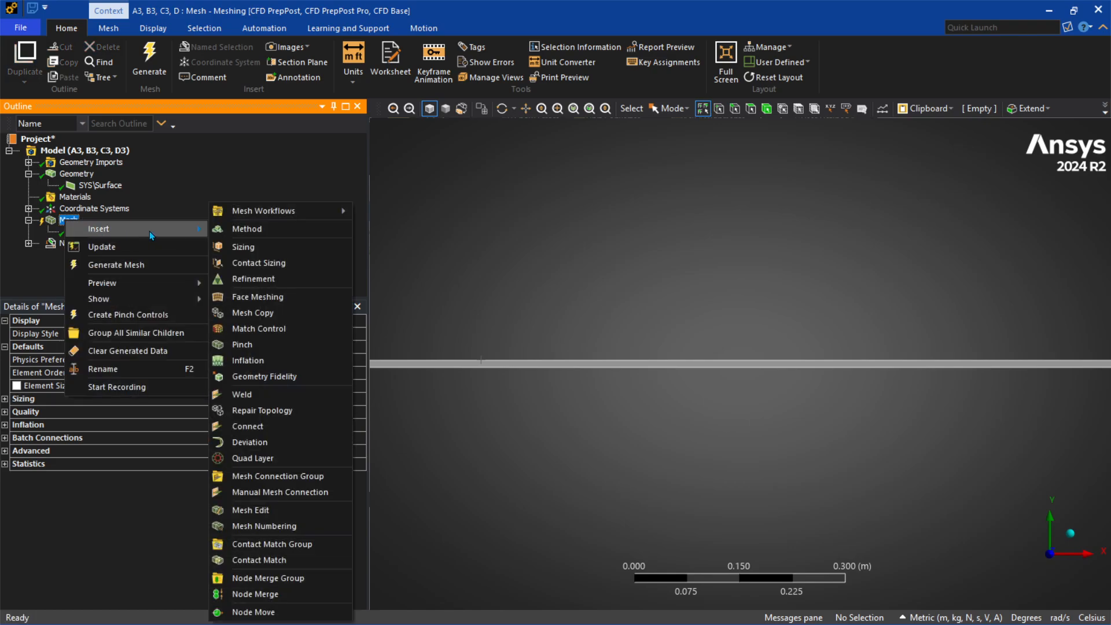
pyautogui.click(235, 246)
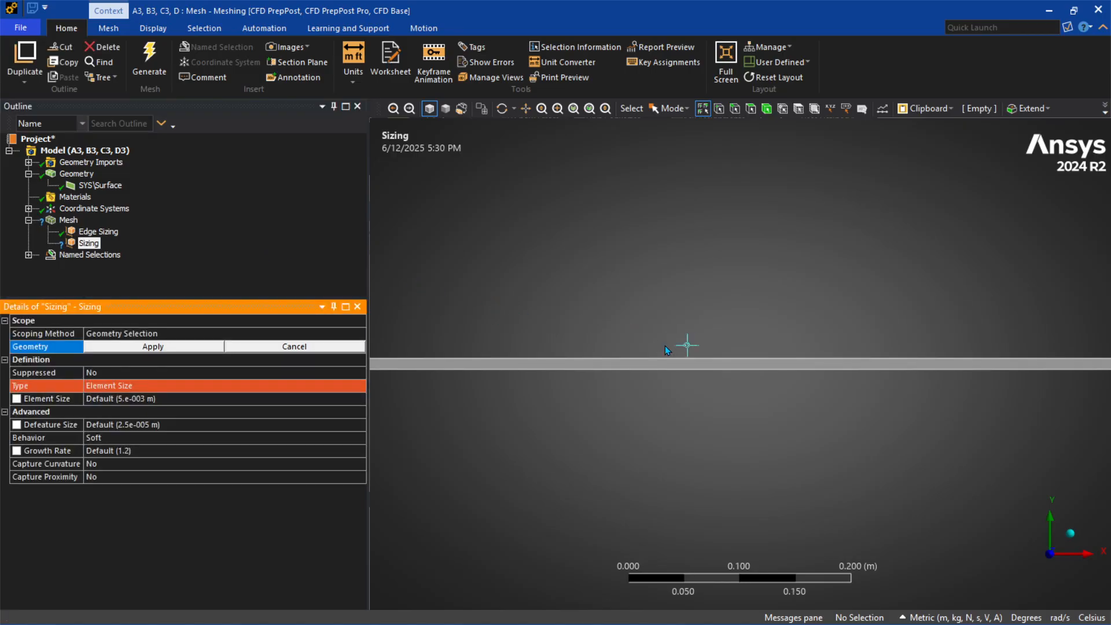
pyautogui.scroll(-2, 778, 366)
pyautogui.scroll(-1, 759, 373)
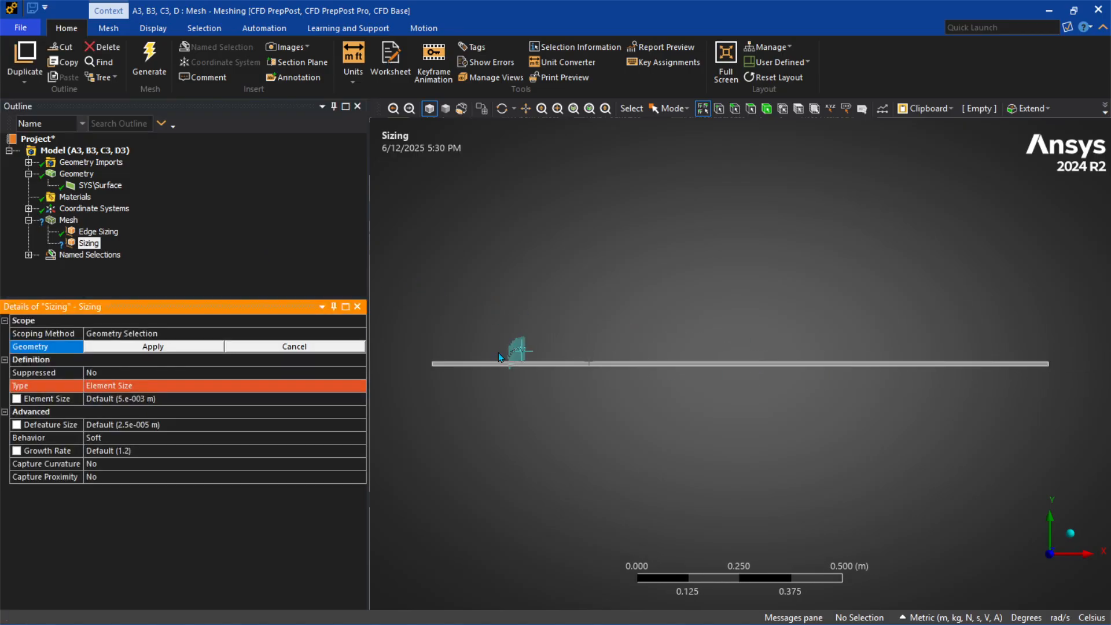
pyautogui.scroll(4, 620, 375)
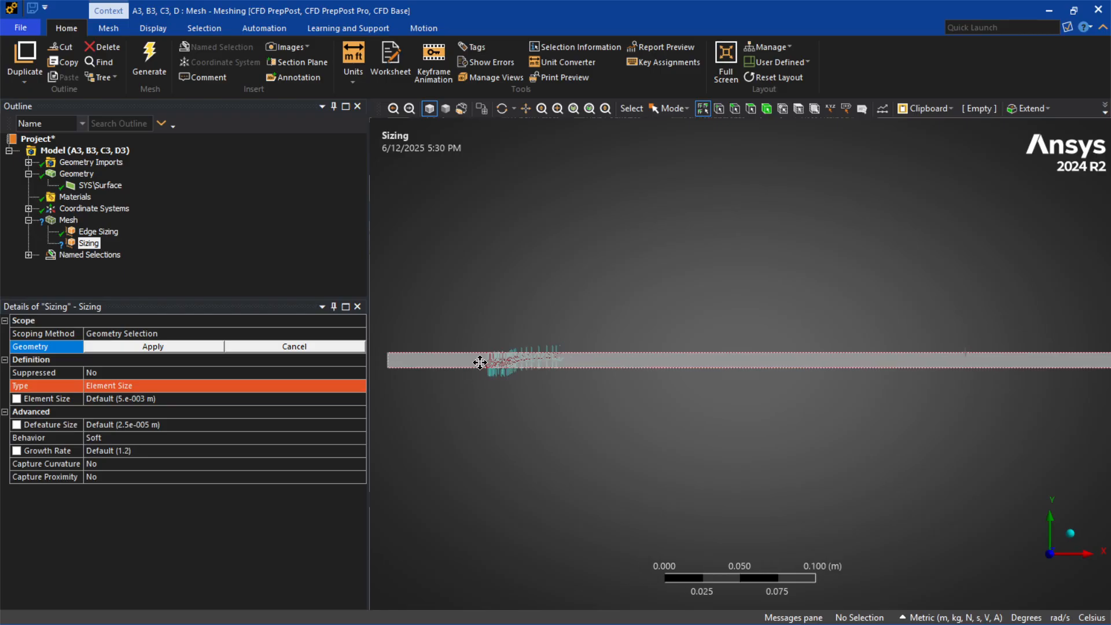
pyautogui.scroll(2, 607, 359)
pyautogui.click(481, 352)
pyautogui.scroll(-3, 457, 370)
pyautogui.moveTo(829, 338)
pyautogui.keyDown('ctrl'); pyautogui.mouseDown(button='middle')
pyautogui.moveTo(515, 341)
pyautogui.moveTo(515, 372)
pyautogui.mouseUp(button='middle'); pyautogui.keyUp('ctrl')
pyautogui.keyDown('ctrl'); pyautogui.moveTo(833, 372); pyautogui.dragTo(497, 357, button='middle'); pyautogui.keyUp('ctrl')
pyautogui.scroll(3, 816, 369)
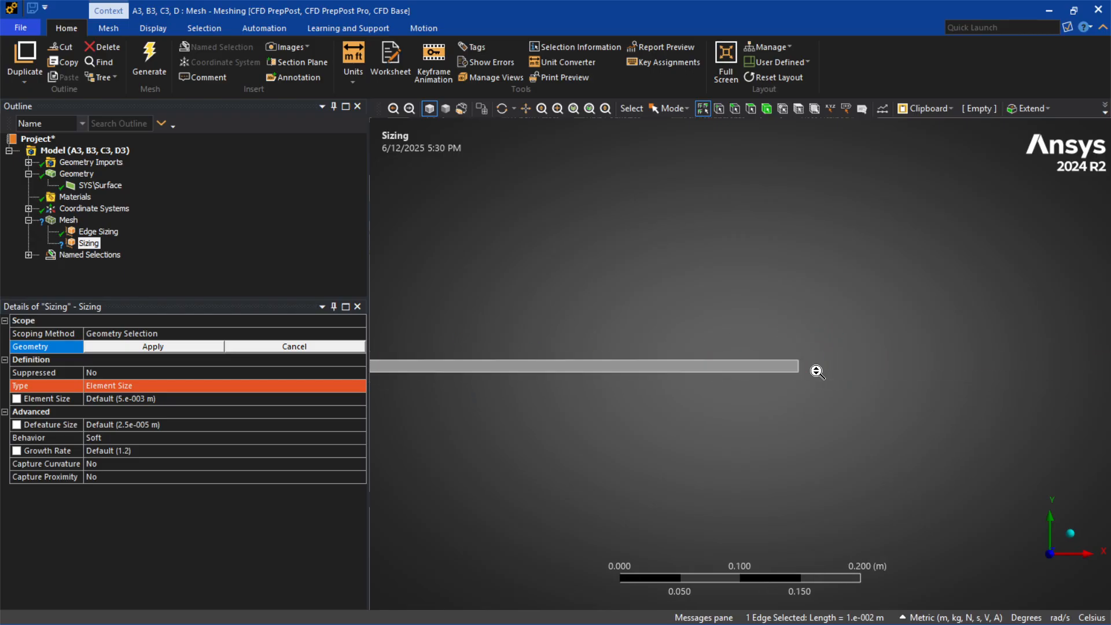
pyautogui.keyDown('ctrl'); pyautogui.moveTo(865, 372); pyautogui.dragTo(658, 366, button='middle'); pyautogui.keyUp('ctrl')
pyautogui.scroll(2, 658, 366)
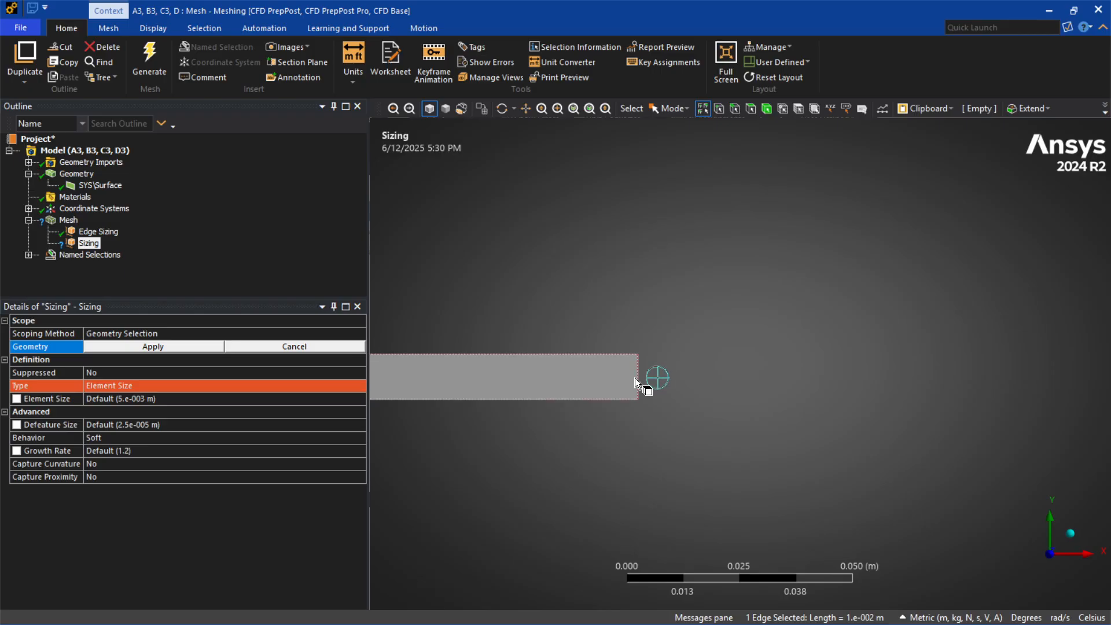
pyautogui.keyDown('ctrl'); pyautogui.click(639, 378); pyautogui.keyUp('ctrl')
pyautogui.click(153, 346)
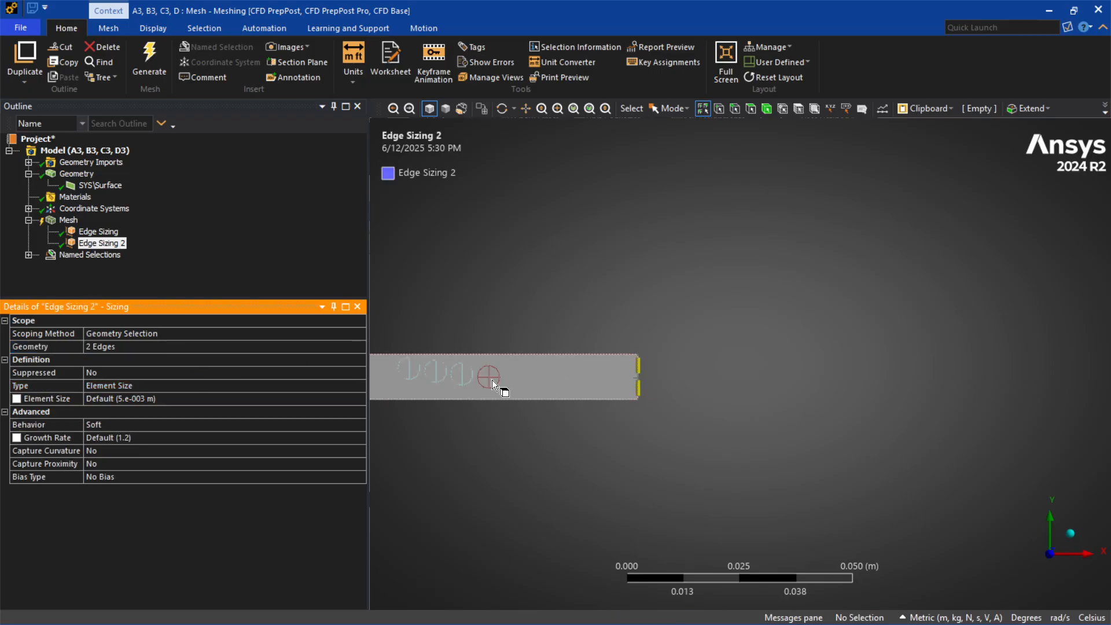
# Step: Define the short-edge sizing by Number of Divisions and set it to 200
pyautogui.scroll(2, 679, 392)
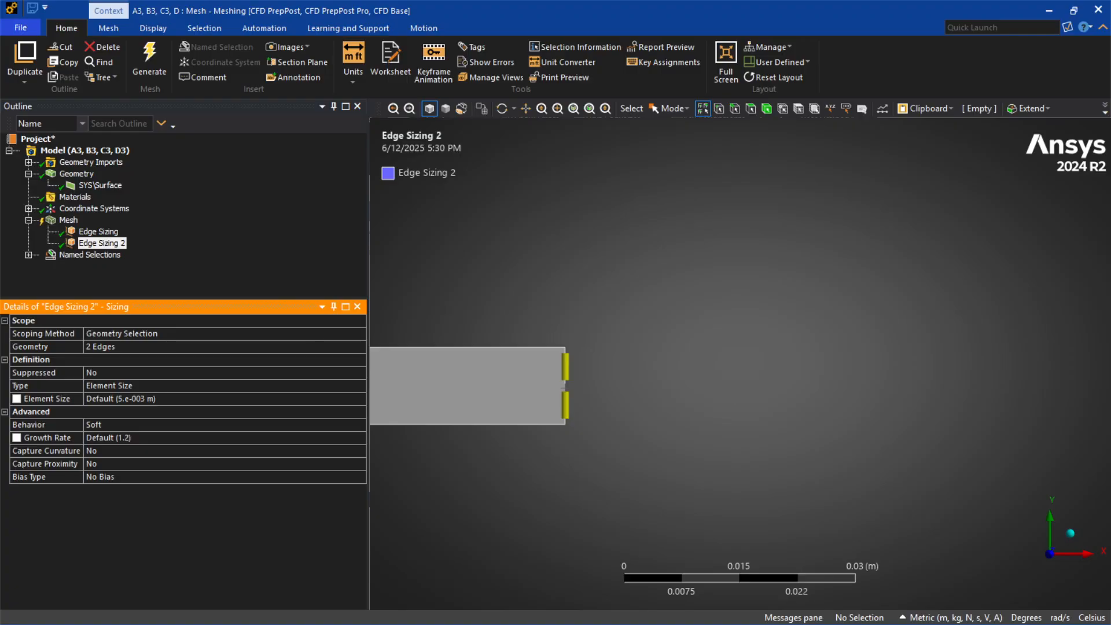
pyautogui.scroll(-3, 770, 359)
pyautogui.scroll(-3, 723, 365)
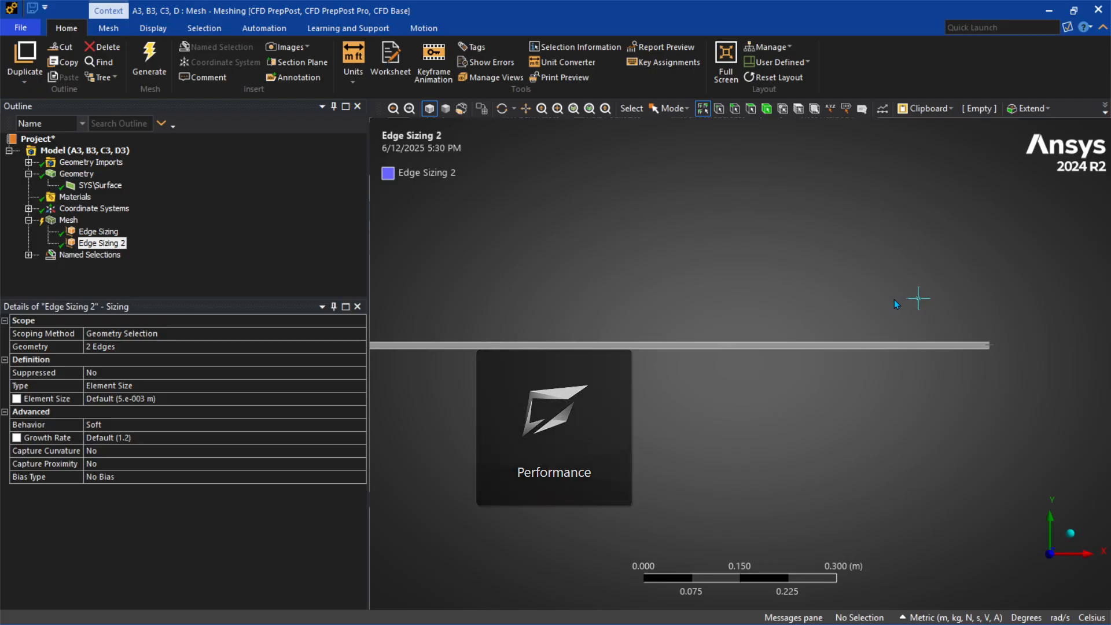
pyautogui.scroll(-3, 831, 304)
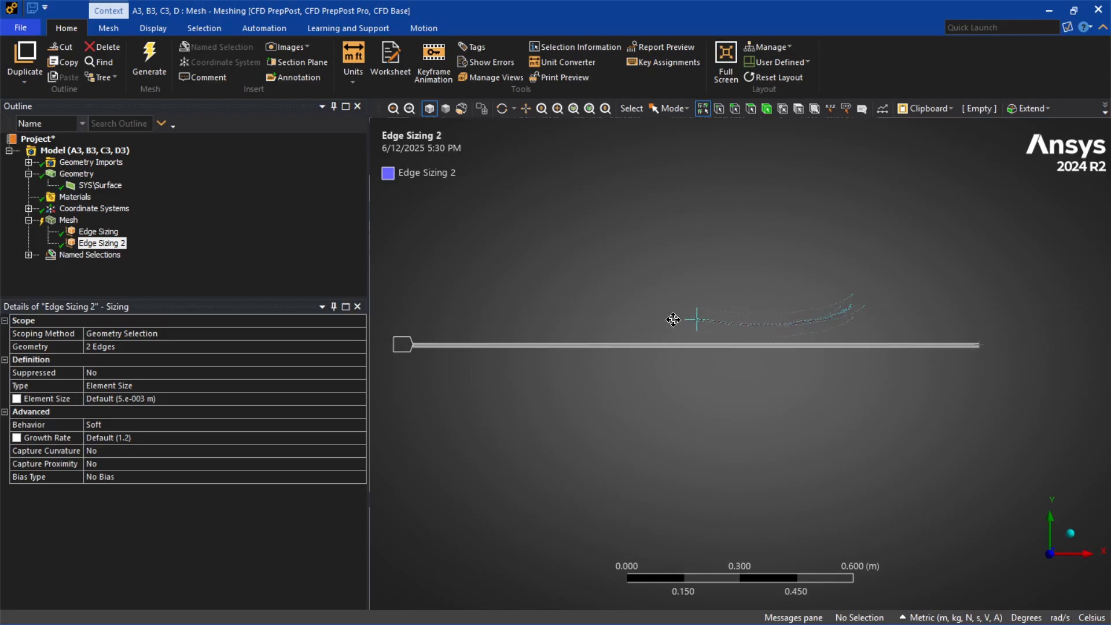
pyautogui.keyDown('ctrl'); pyautogui.moveTo(673, 320); pyautogui.dragTo(724, 317, button='middle'); pyautogui.keyUp('ctrl')
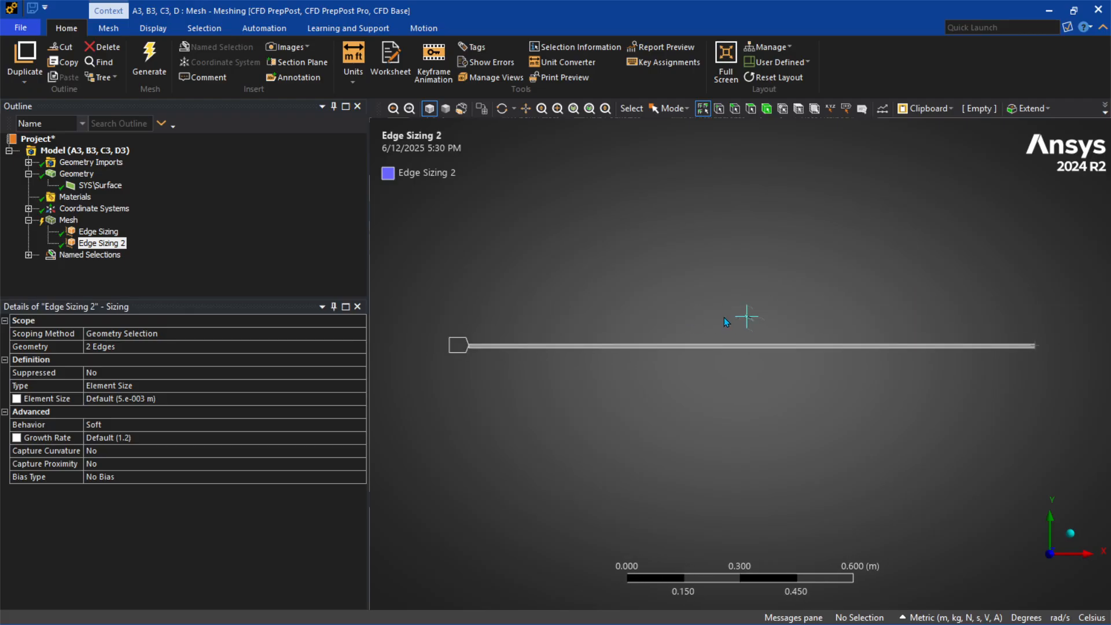
pyautogui.click(193, 385)
pyautogui.click(359, 385)
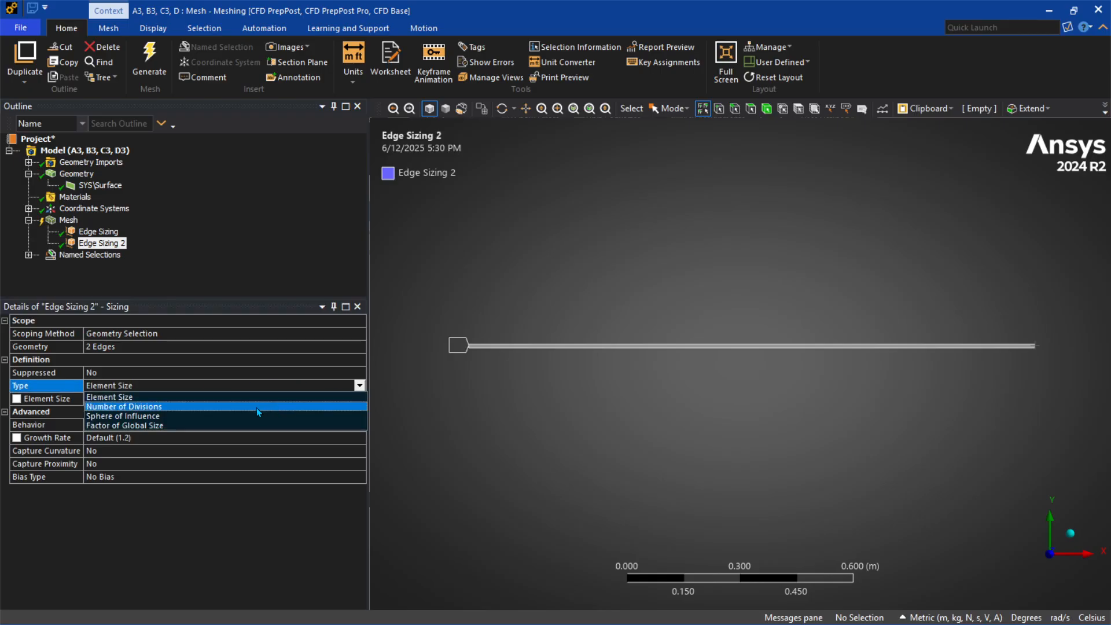
pyautogui.click(256, 406)
pyautogui.click(177, 398)
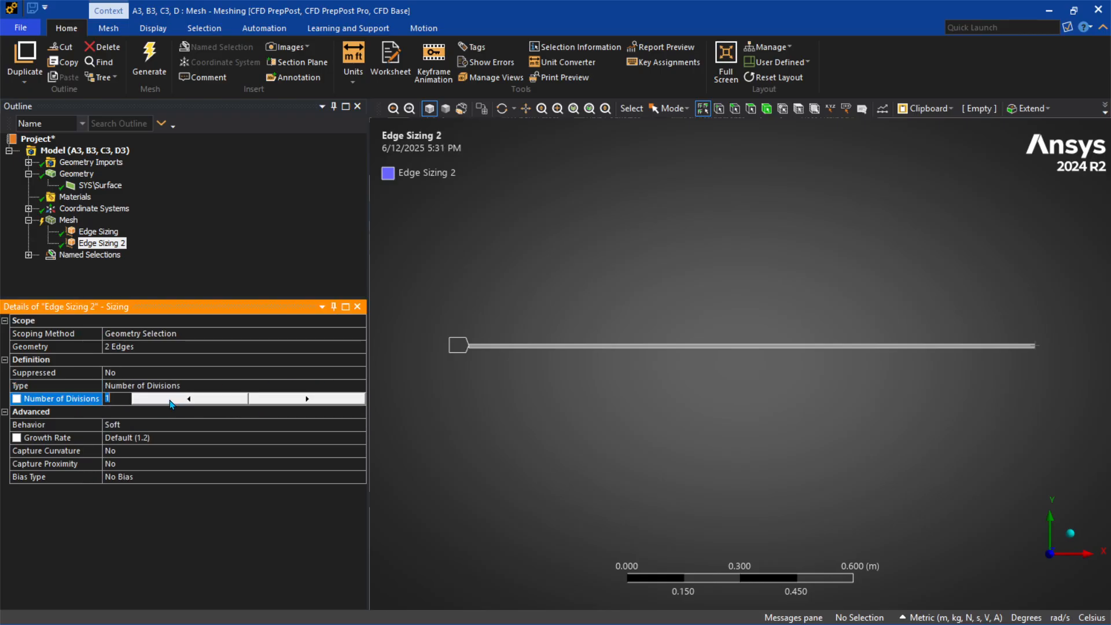
pyautogui.write('200')
pyautogui.press('Return')
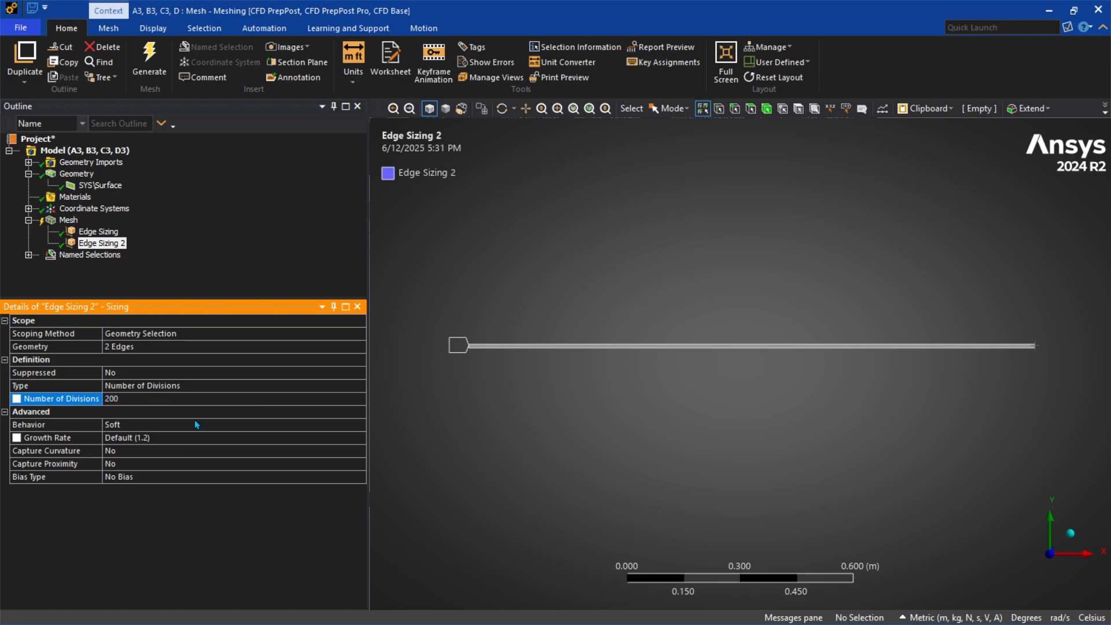
# Step: Rename the short-edge sizing control as inlet-outlet
pyautogui.rightClick(102, 243)
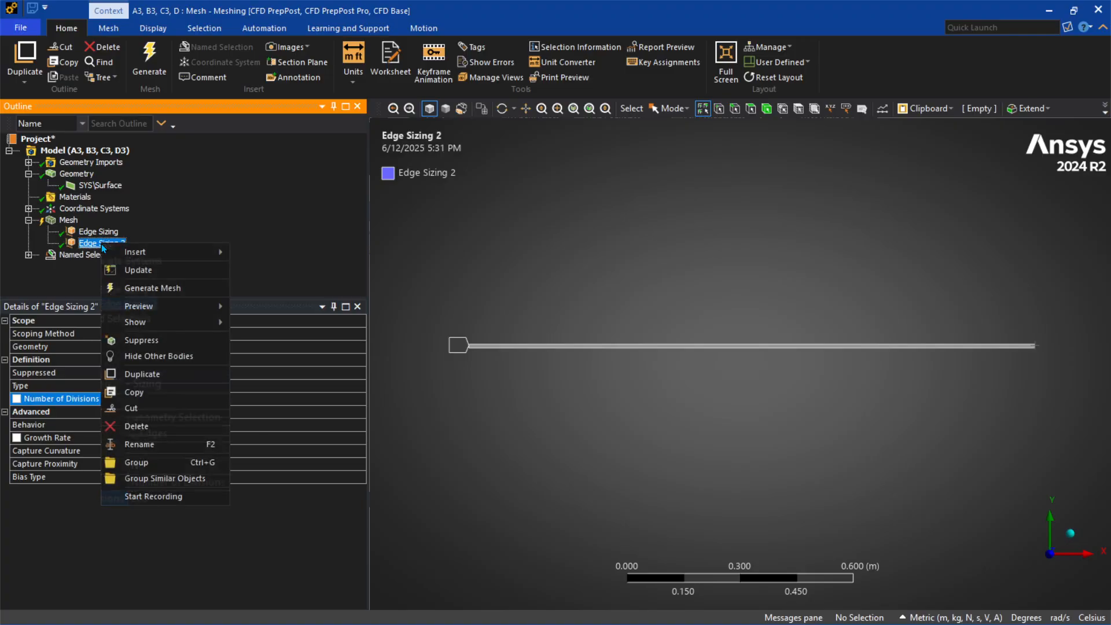
pyautogui.click(144, 442)
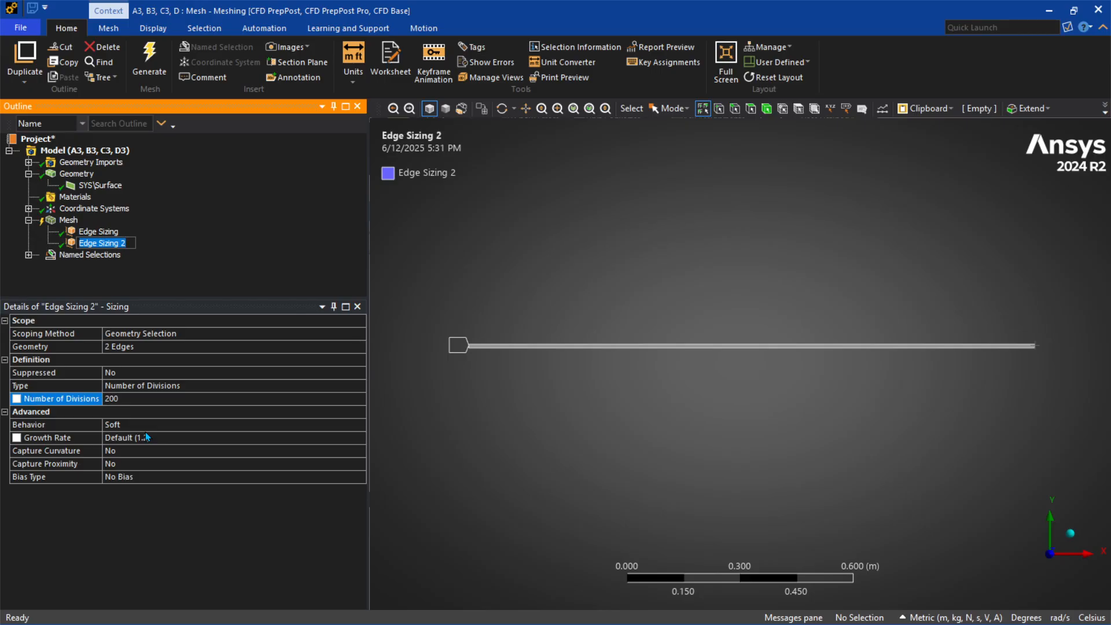
pyautogui.write('inlet-outlet')
pyautogui.press('Return')
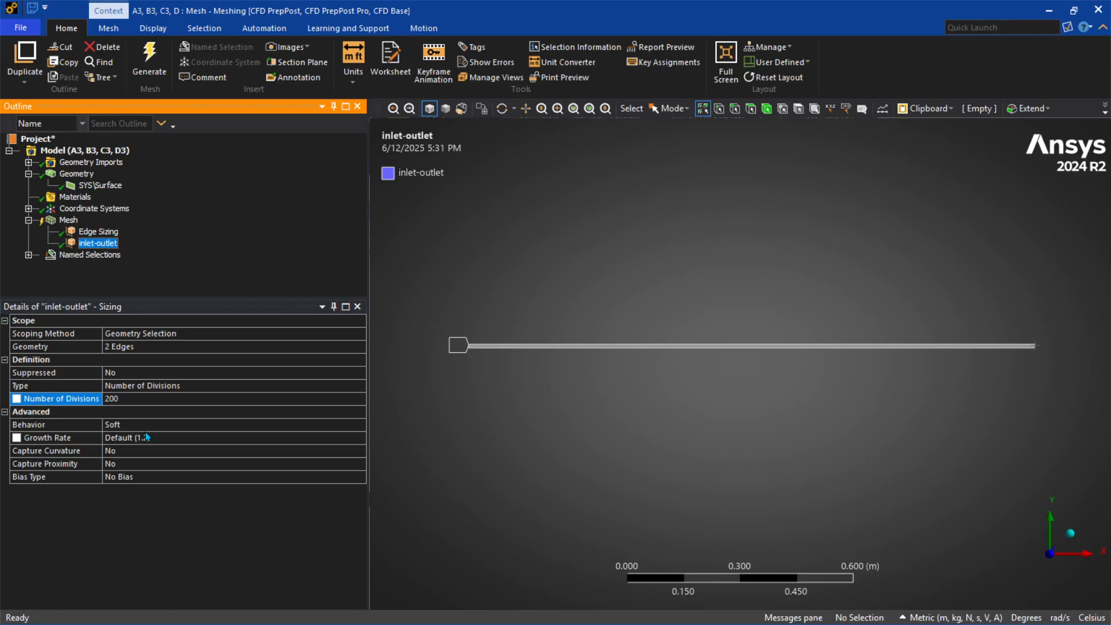
# Step: Rename the long-edge sizing control as walls
pyautogui.rightClick(98, 232)
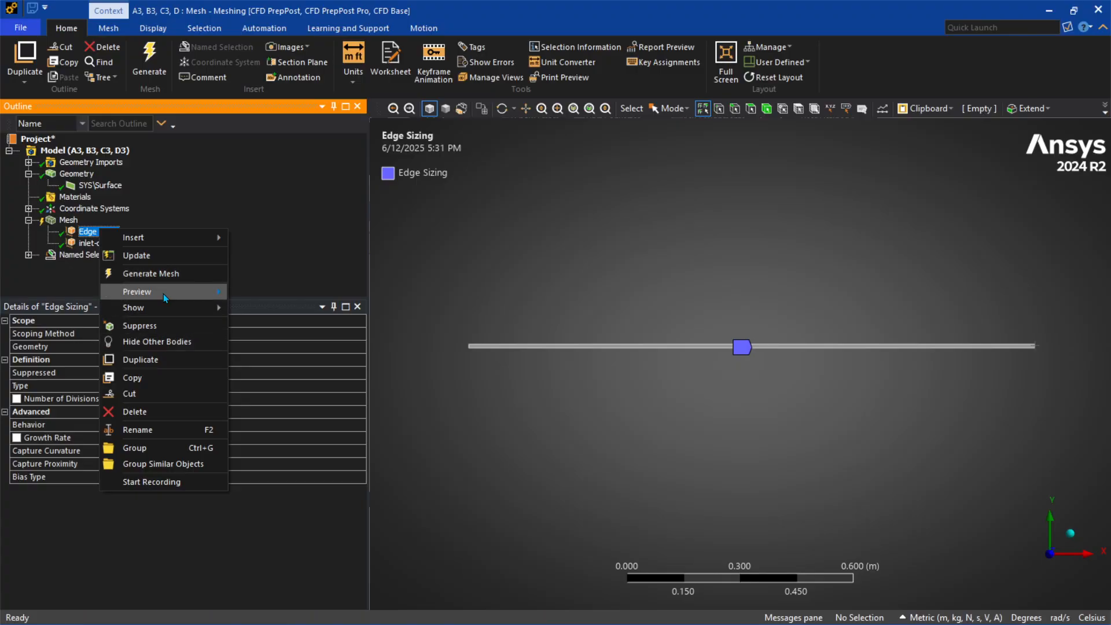
pyautogui.click(160, 429)
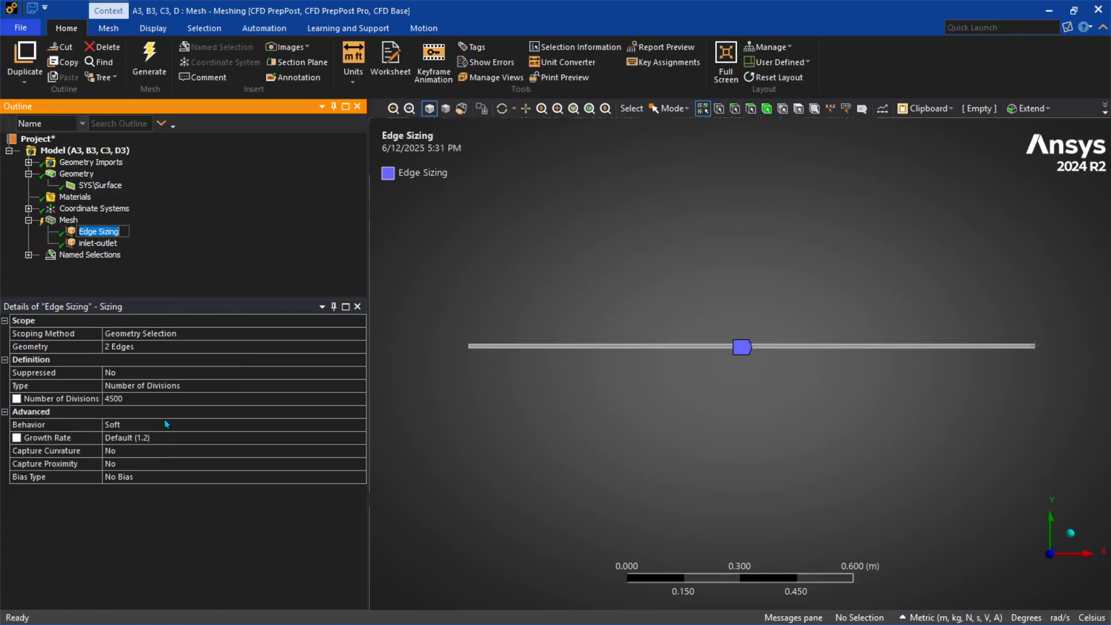
pyautogui.write('walls')
pyautogui.press('Return')
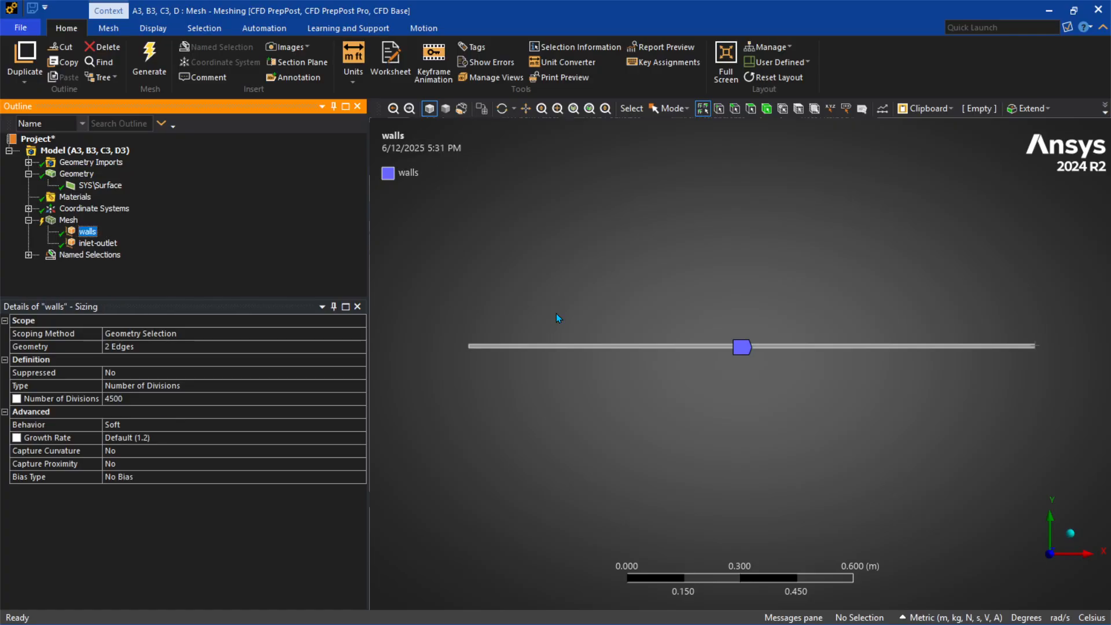
# Step: Set the behavior of the walls edge sizing to Hard
pyautogui.click(167, 426)
pyautogui.click(359, 425)
pyautogui.click(259, 449)
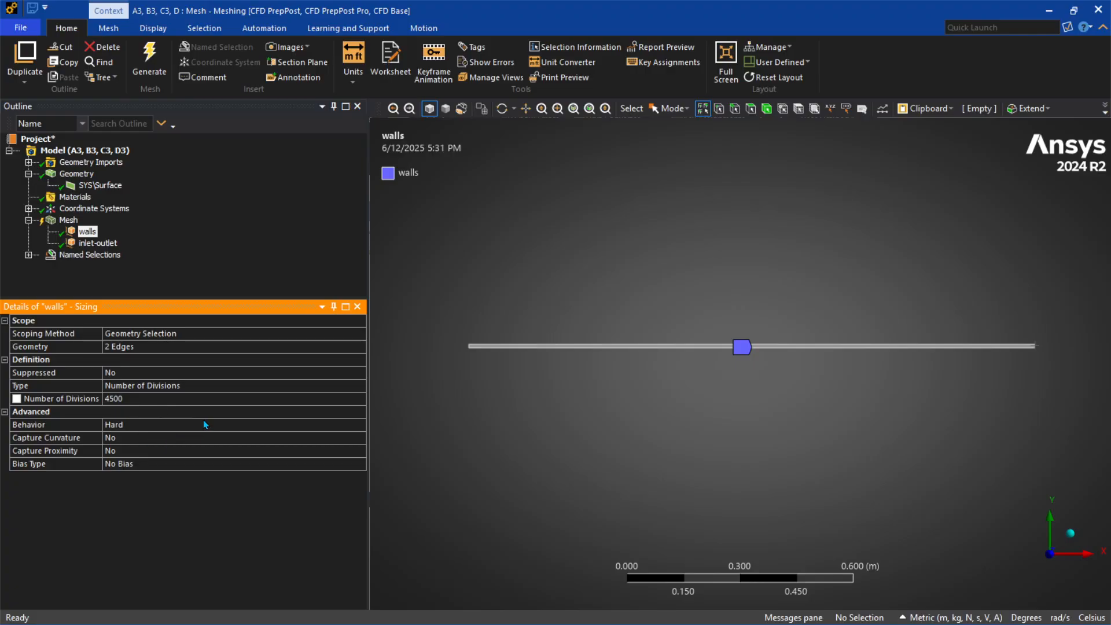
# Step: Keep the behavior of the inlet-outlet edge sizing at Soft
pyautogui.click(97, 243)
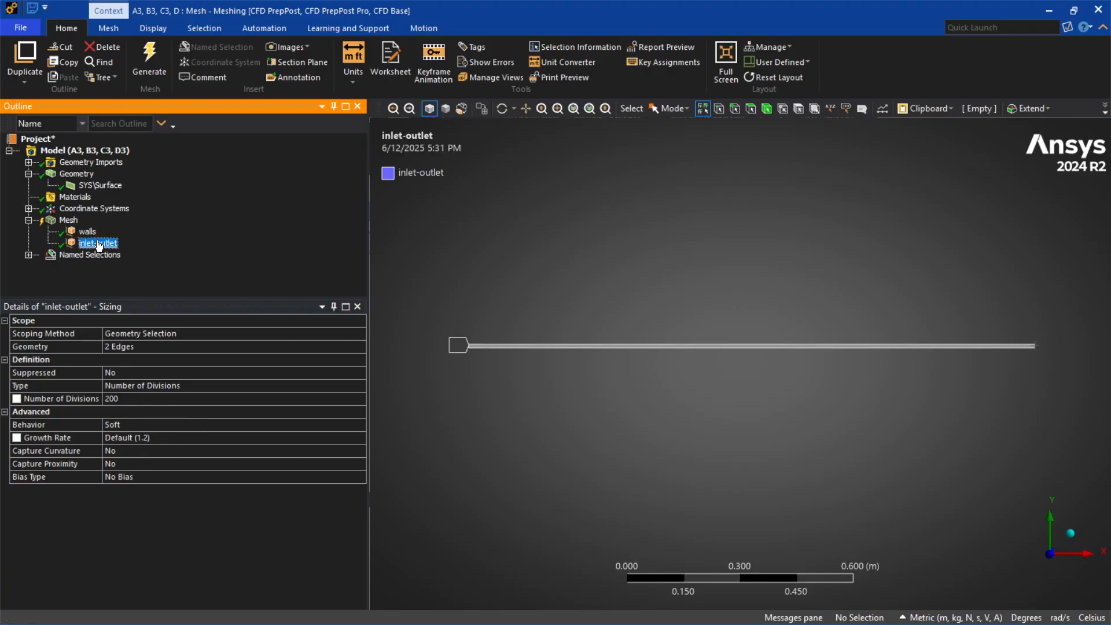
pyautogui.click(117, 429)
pyautogui.click(360, 426)
pyautogui.click(360, 427)
pyautogui.click(359, 426)
pyautogui.click(251, 439)
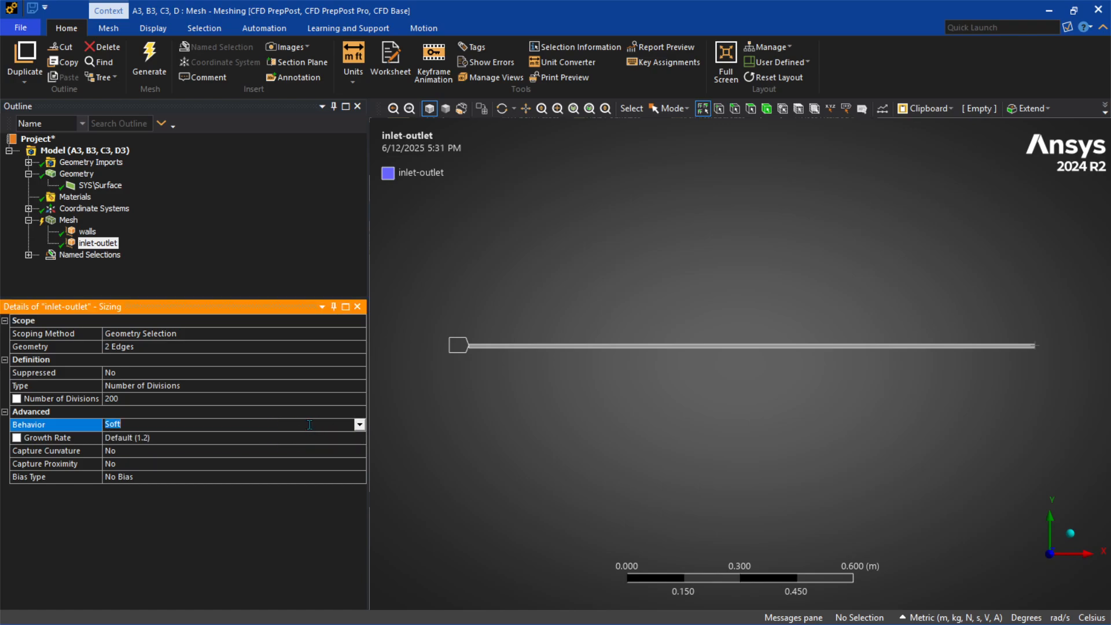
# Step: Give the inlet-outlet sizing the symmetric bias type that refines toward both edge ends, with a bias factor of 2
pyautogui.click(144, 477)
pyautogui.click(358, 476)
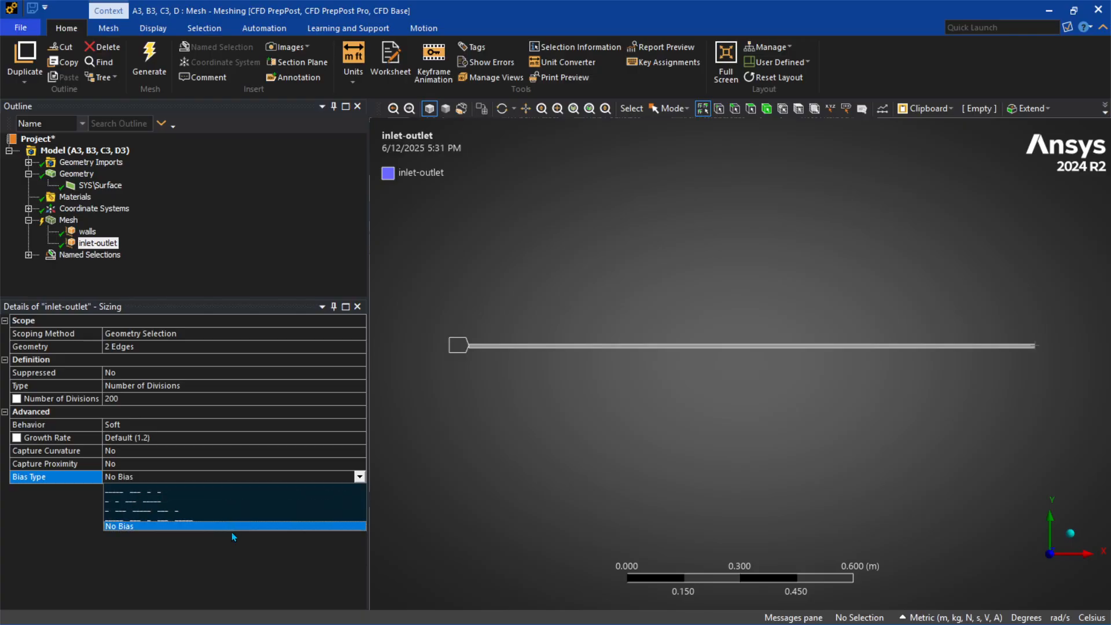
pyautogui.click(148, 511)
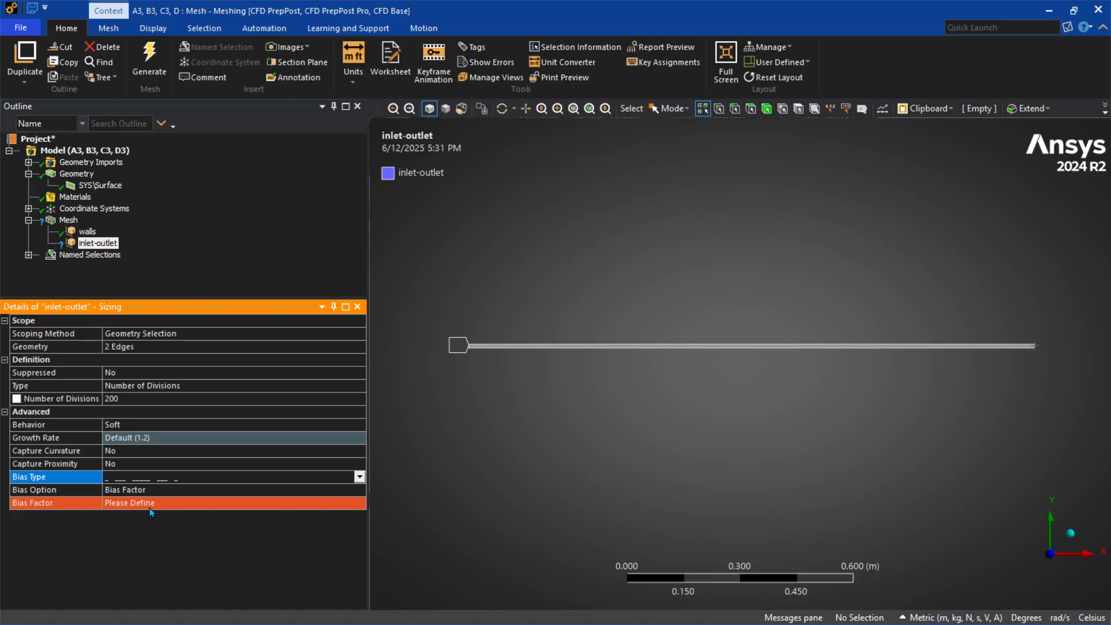
pyautogui.click(234, 502)
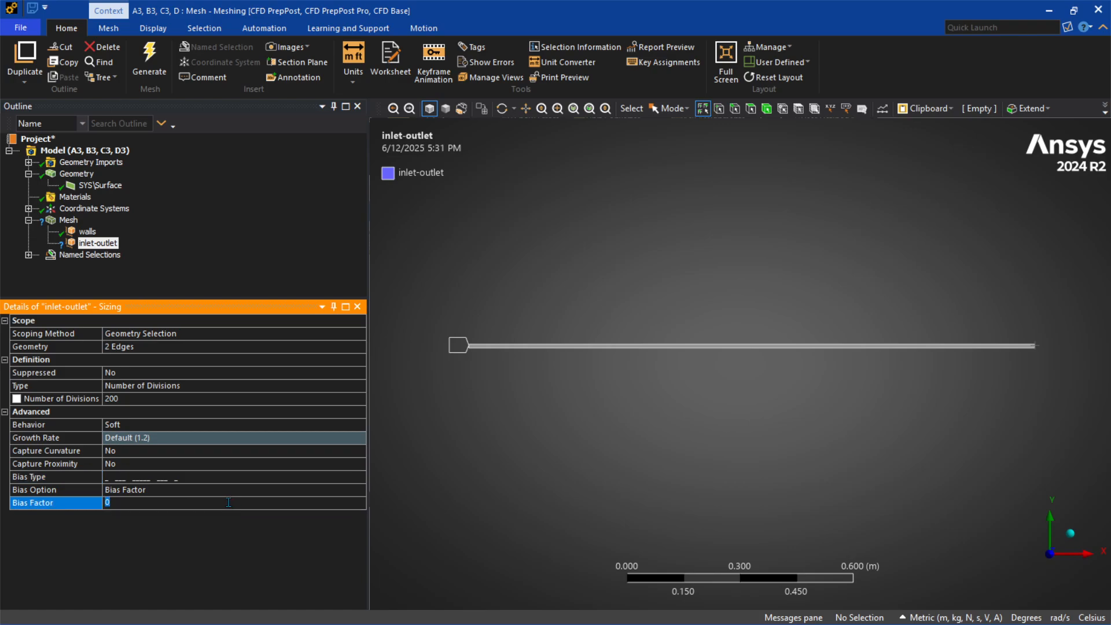
pyautogui.write('2')
pyautogui.press('Return')
# Step: Insert a Face Meshing control on the mesh and scope it to the channel surface
pyautogui.click(67, 220)
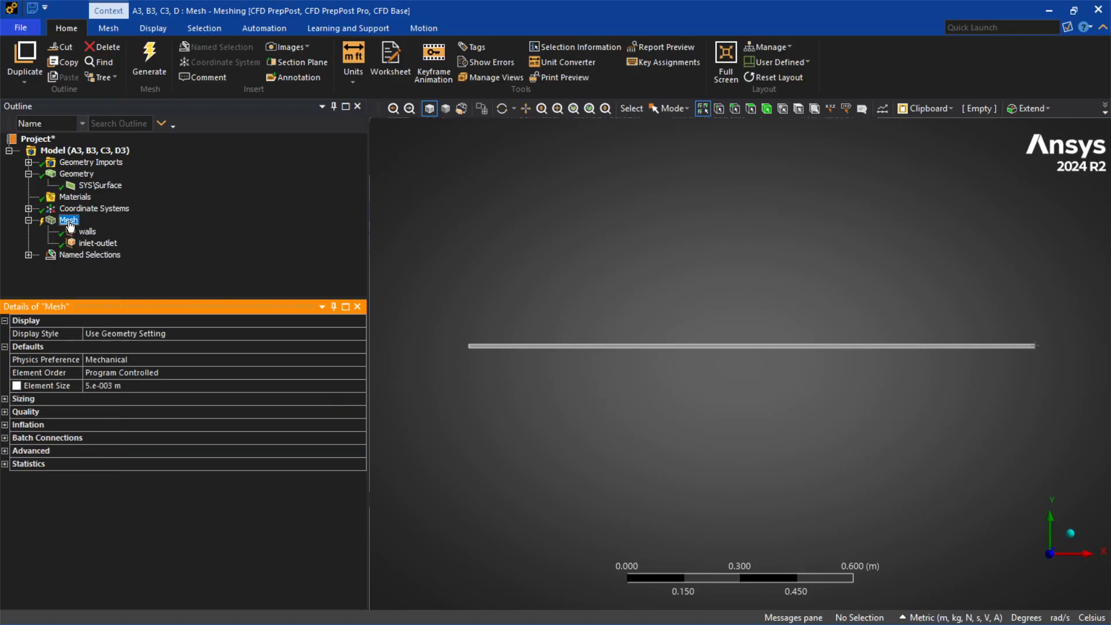
pyautogui.rightClick(68, 222)
pyautogui.moveTo(178, 235)
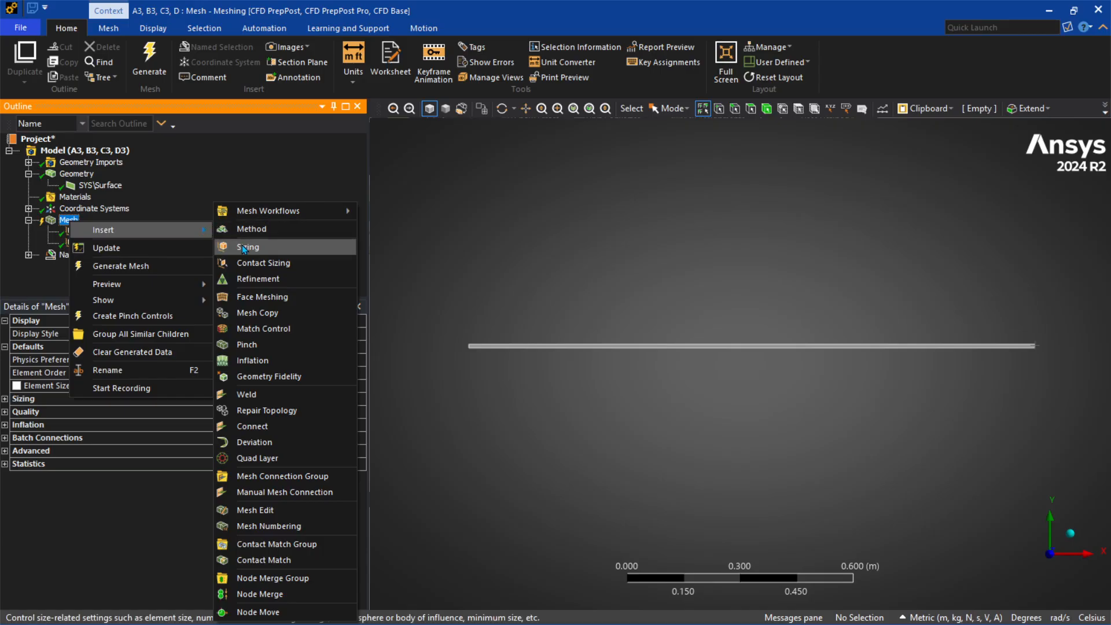
pyautogui.click(282, 298)
pyautogui.scroll(3, 449, 348)
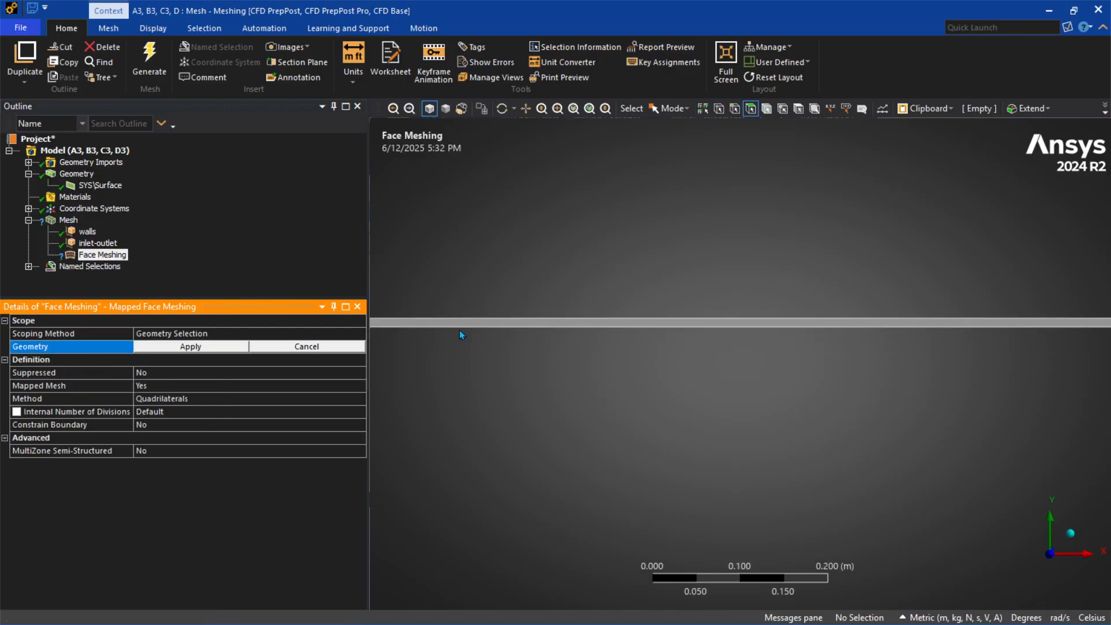
pyautogui.scroll(2, 465, 322)
pyautogui.click(472, 298)
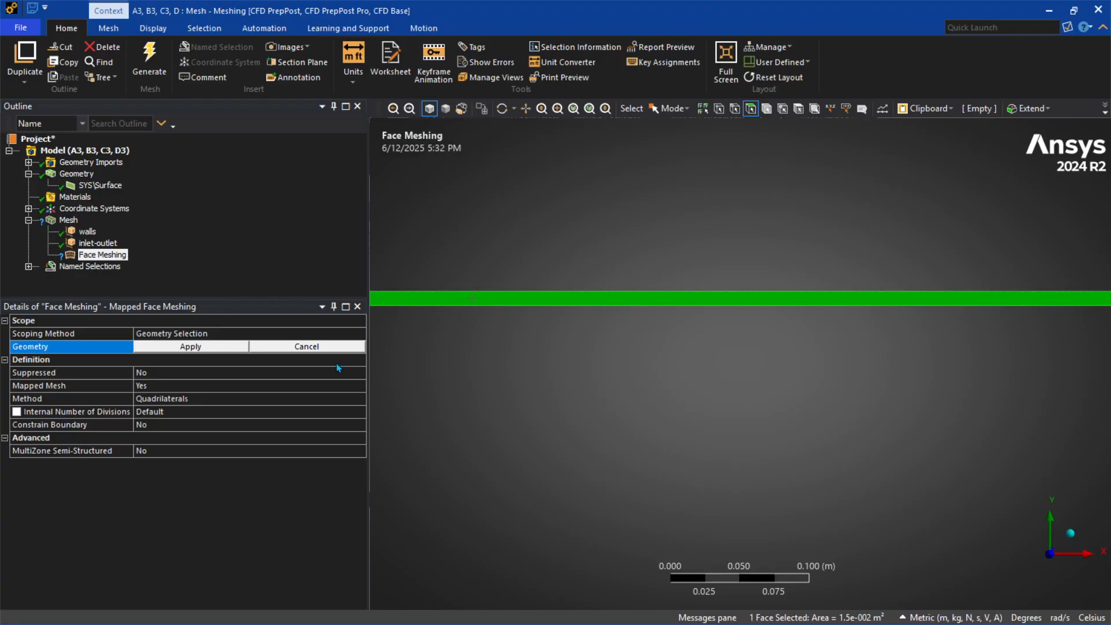
pyautogui.click(214, 347)
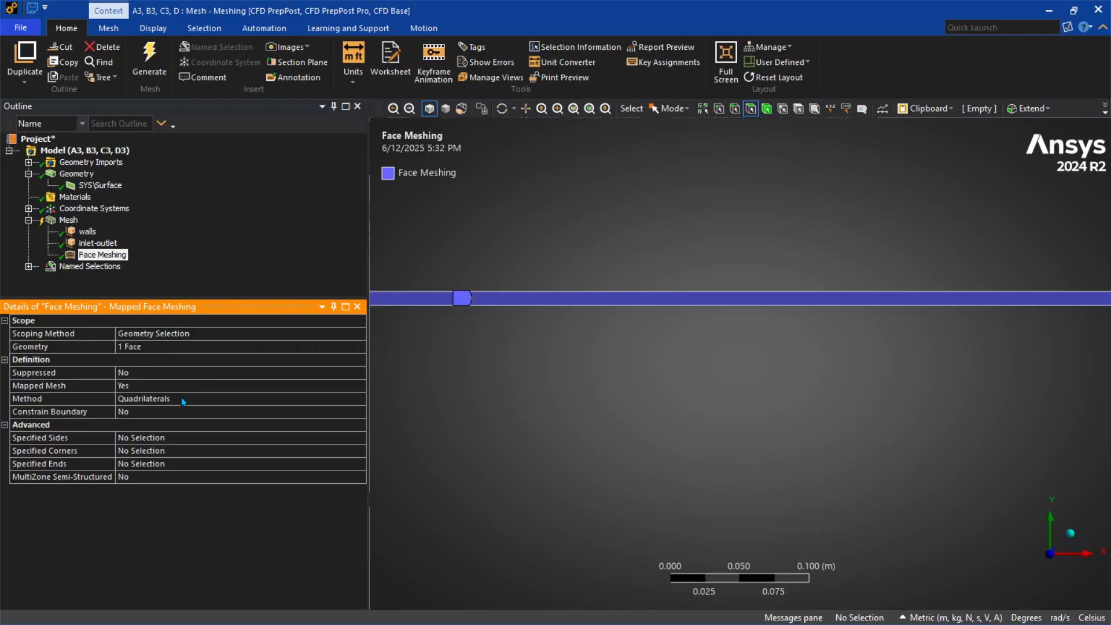
# Step: Generate the channel mesh with the defined edge sizings and face meshing
pyautogui.click(70, 220)
pyautogui.rightClick(69, 220)
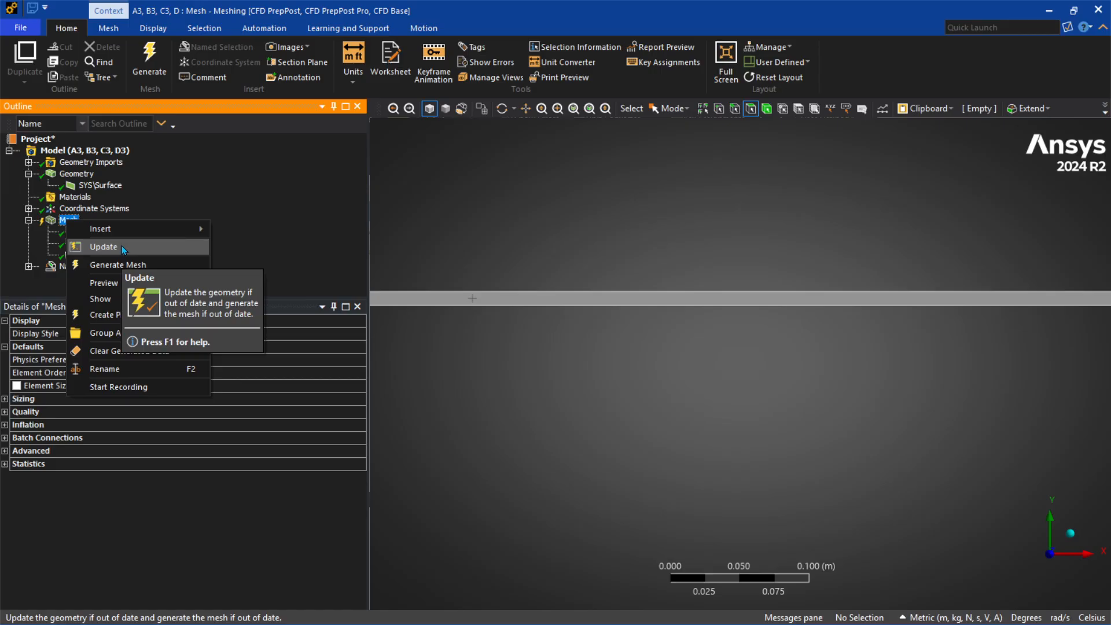
pyautogui.click(121, 264)
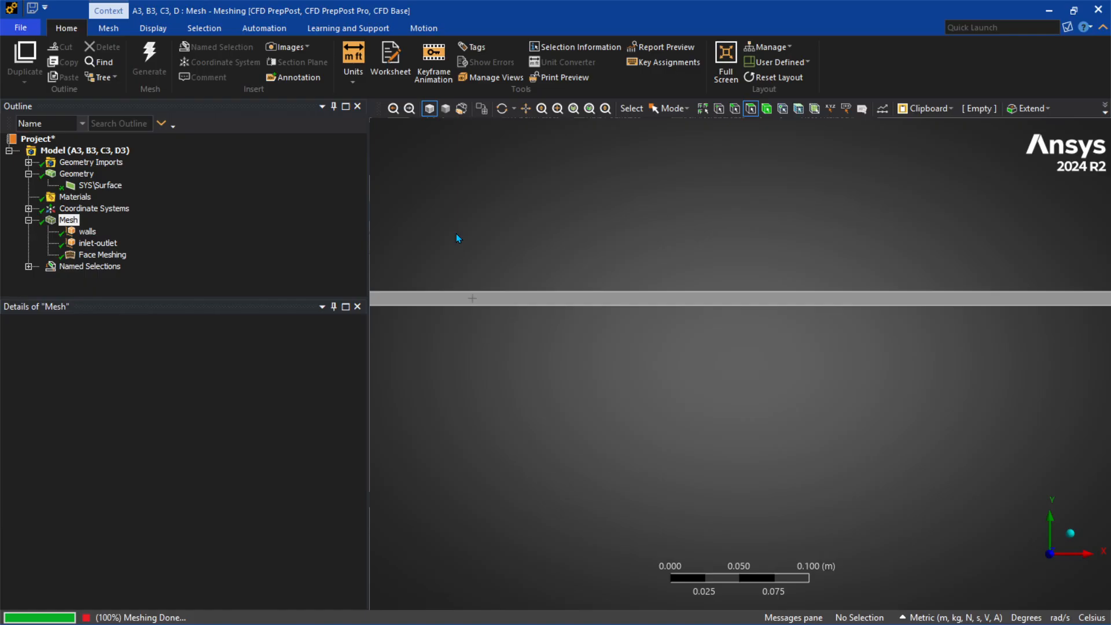
# Step: Examine the generated mesh up close at the channel's inlet end, checking the cell spacing near the upper and lower walls
pyautogui.scroll(2, 776, 311)
pyautogui.scroll(-7, 776, 311)
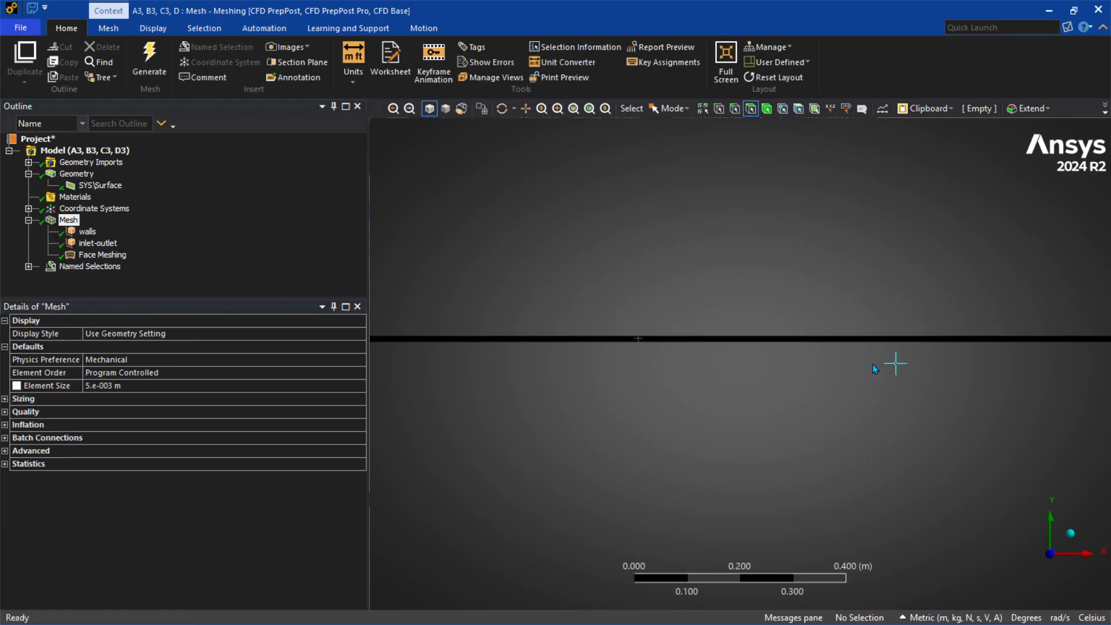
pyautogui.scroll(-1, 593, 345)
pyautogui.keyDown('ctrl'); pyautogui.moveTo(543, 329); pyautogui.dragTo(686, 312, button='middle'); pyautogui.keyUp('ctrl')
pyautogui.scroll(4, 575, 339)
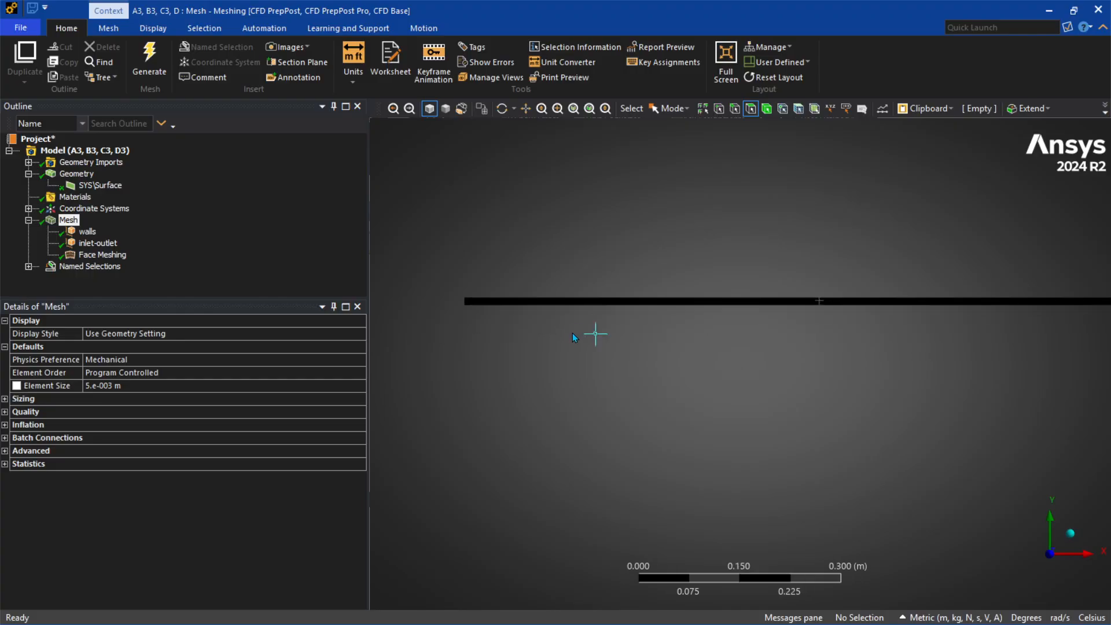
pyautogui.keyDown('ctrl'); pyautogui.moveTo(502, 281); pyautogui.dragTo(727, 361, button='middle'); pyautogui.keyUp('ctrl')
pyautogui.scroll(2, 523, 337)
pyautogui.scroll(3, 523, 334)
pyautogui.keyDown('ctrl'); pyautogui.moveTo(518, 324); pyautogui.dragTo(865, 352, button='middle'); pyautogui.keyUp('ctrl')
pyautogui.scroll(5, 557, 305)
pyautogui.keyDown('ctrl'); pyautogui.moveTo(545, 290); pyautogui.dragTo(879, 390, button='middle'); pyautogui.keyUp('ctrl')
pyautogui.keyDown('ctrl'); pyautogui.moveTo(635, 331); pyautogui.dragTo(908, 342, button='middle'); pyautogui.keyUp('ctrl')
pyautogui.scroll(6, 629, 331)
pyautogui.scroll(-2, 630, 331)
pyautogui.keyDown('ctrl'); pyautogui.moveTo(511, 324); pyautogui.dragTo(612, 325, button='middle'); pyautogui.keyUp('ctrl')
pyautogui.scroll(2, 551, 336)
pyautogui.scroll(-1, 551, 335)
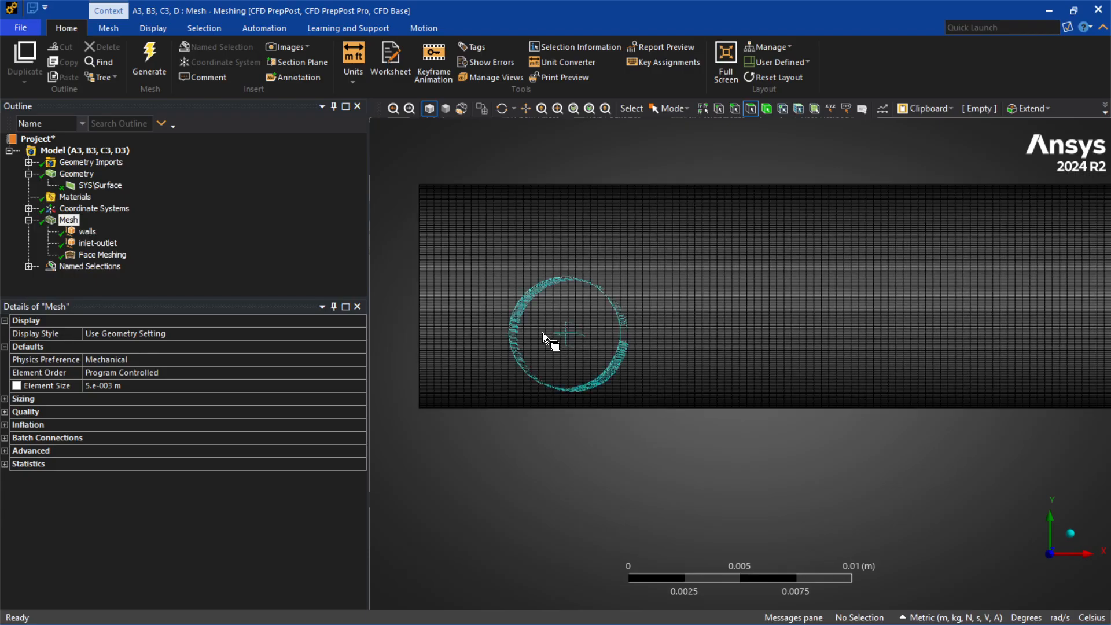
pyautogui.keyDown('ctrl'); pyautogui.moveTo(543, 332); pyautogui.dragTo(637, 342, button='middle'); pyautogui.keyUp('ctrl')
pyautogui.scroll(3, 526, 326)
pyautogui.scroll(-1, 527, 327)
pyautogui.moveTo(572, 327); pyautogui.dragTo(932, 476, button='middle')
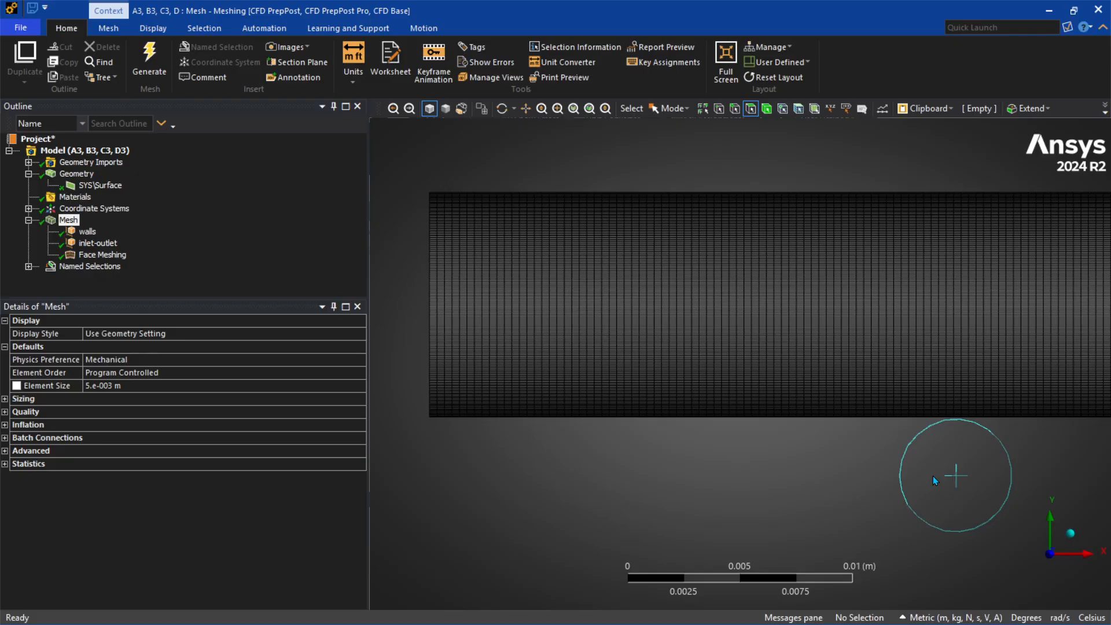
pyautogui.moveTo(933, 475); pyautogui.dragTo(840, 426, button='middle')
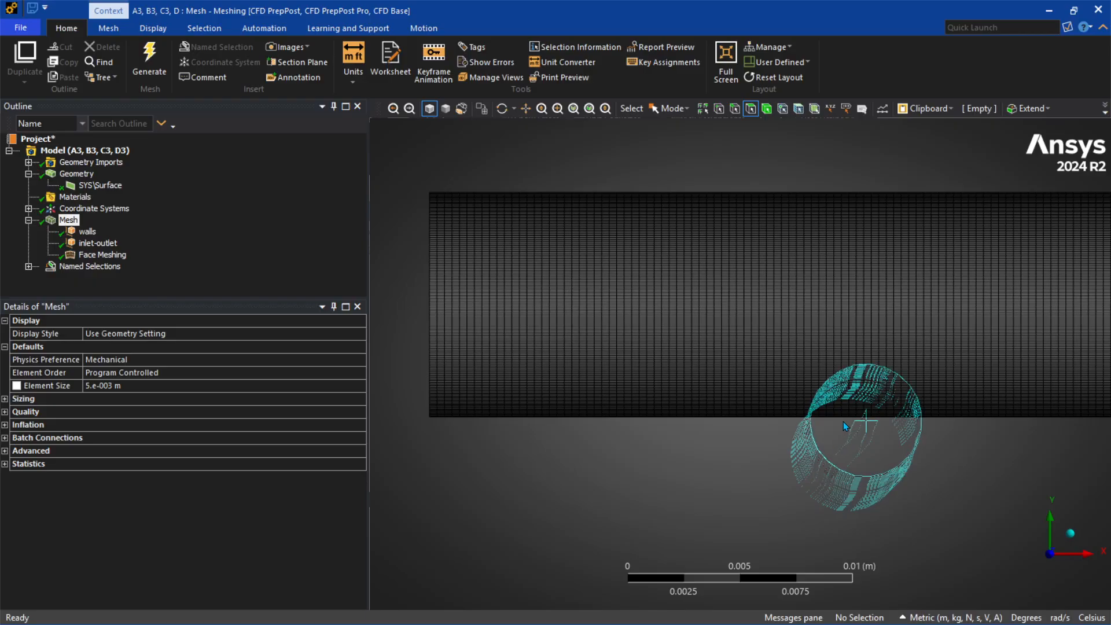
pyautogui.moveTo(846, 426); pyautogui.dragTo(939, 222, button='middle')
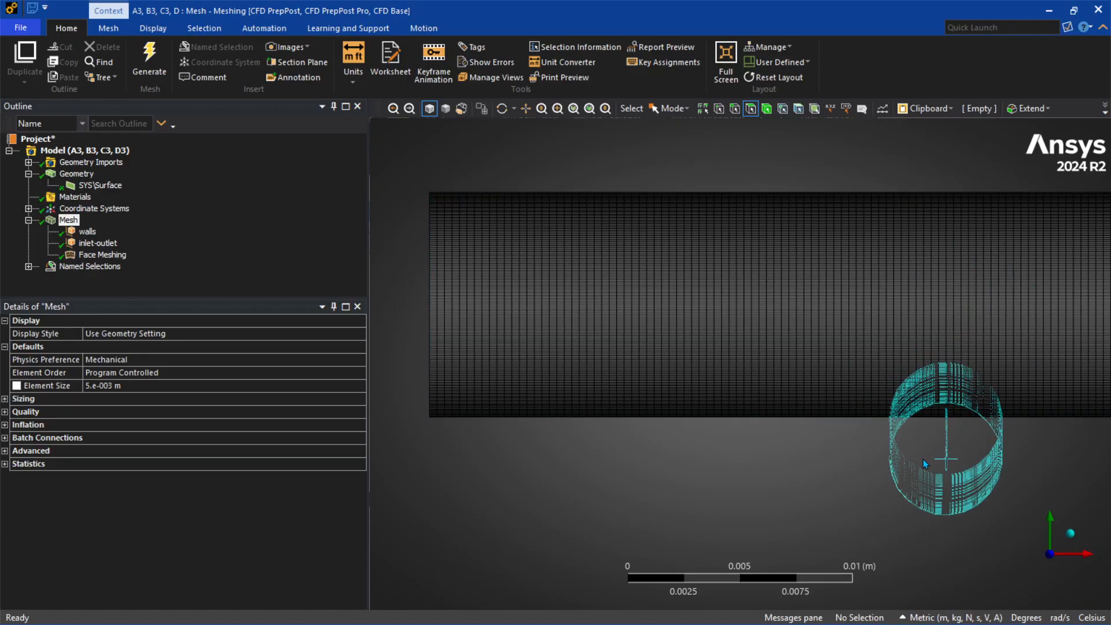
pyautogui.scroll(-5, 667, 439)
pyautogui.scroll(-3, 667, 439)
pyautogui.keyDown('ctrl'); pyautogui.moveTo(837, 379); pyautogui.dragTo(583, 385, button='middle'); pyautogui.keyUp('ctrl')
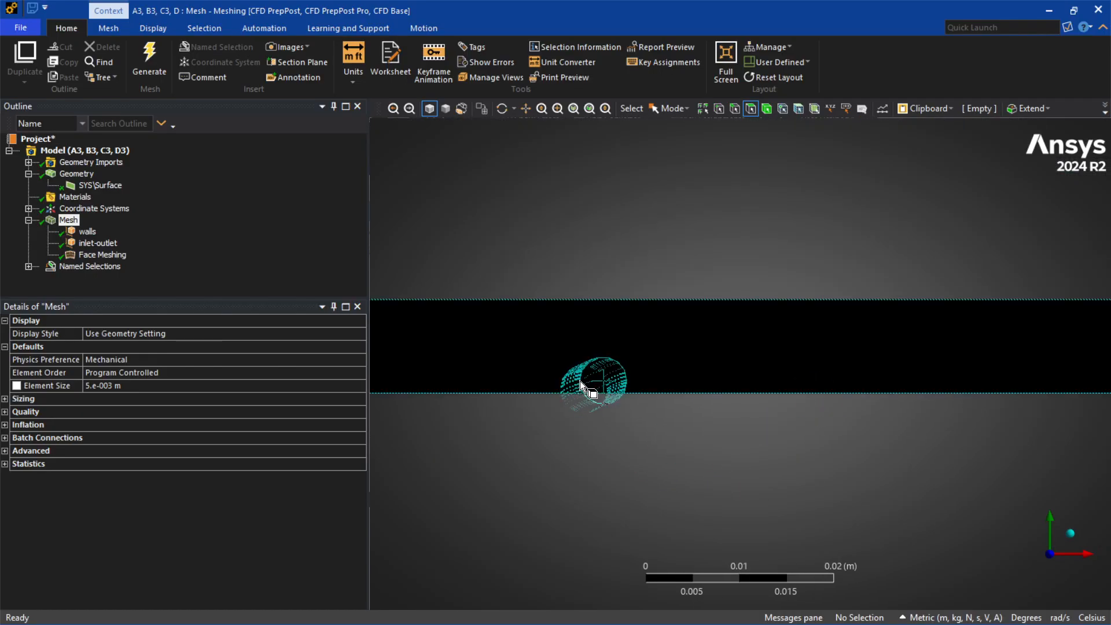
pyautogui.scroll(-2, 588, 379)
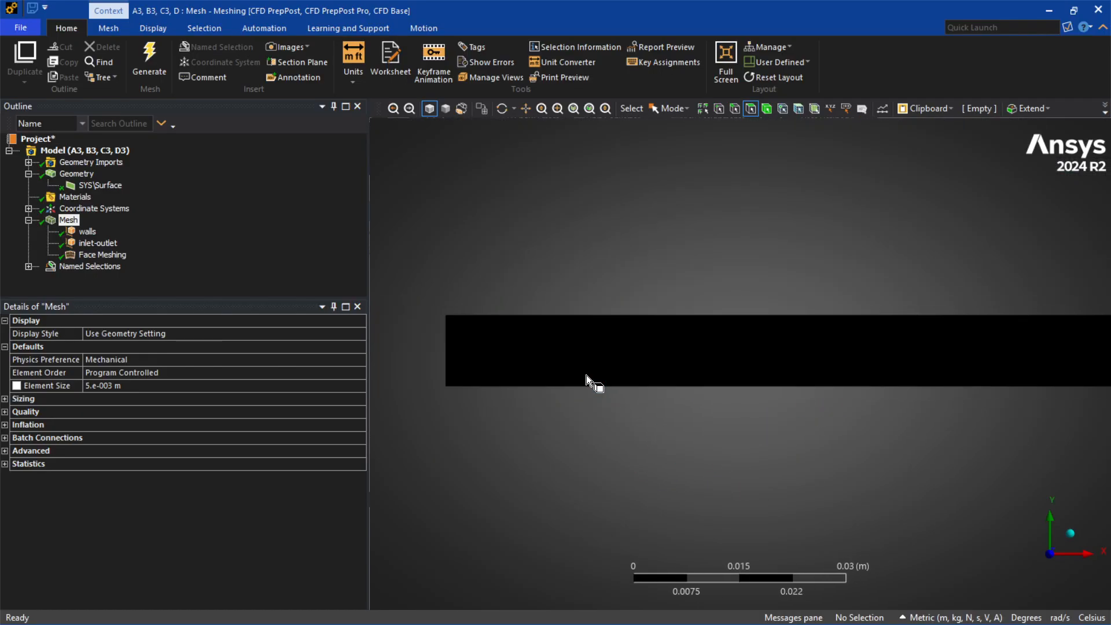
# Step: Close the meshing application and update the shared Mesh component in the Workbench project schematic
pyautogui.click(28, 267)
pyautogui.click(29, 245)
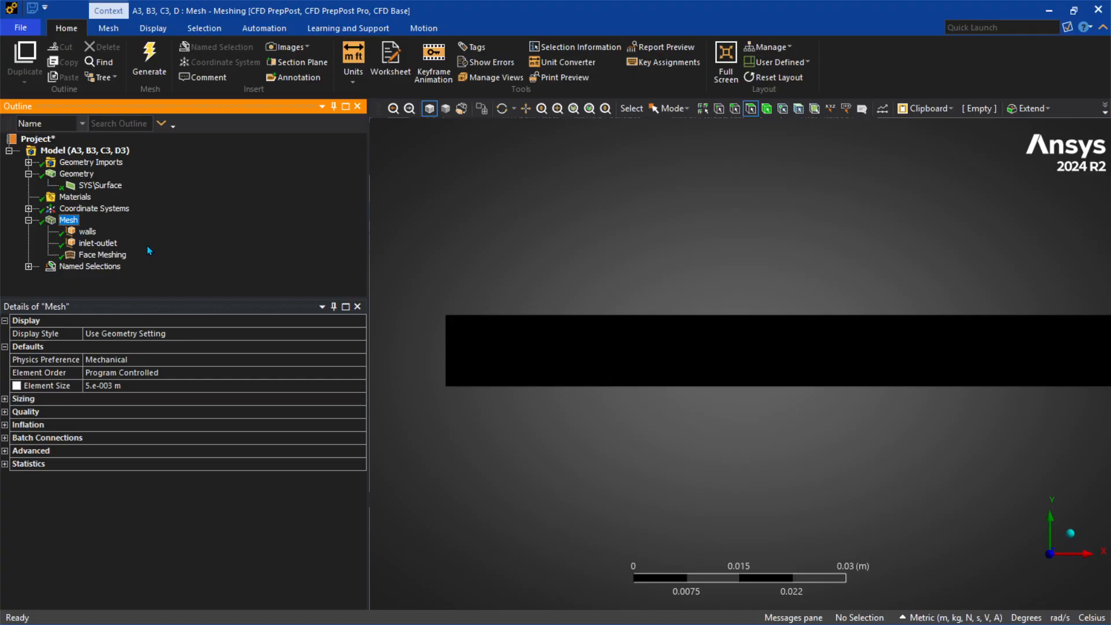
pyautogui.click(1107, 10)
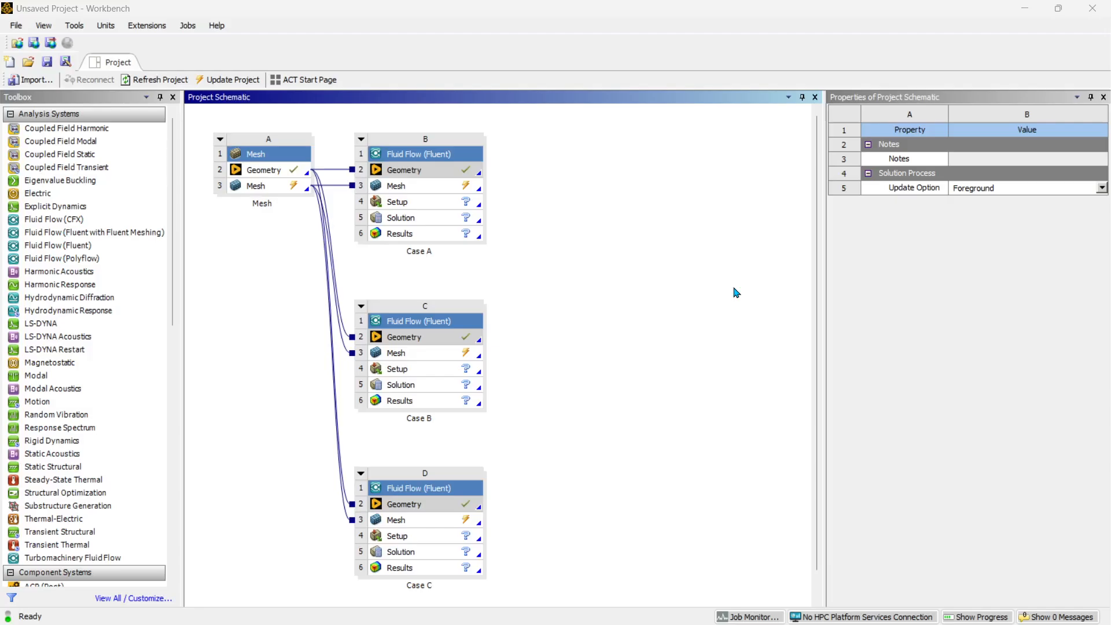
pyautogui.rightClick(292, 186)
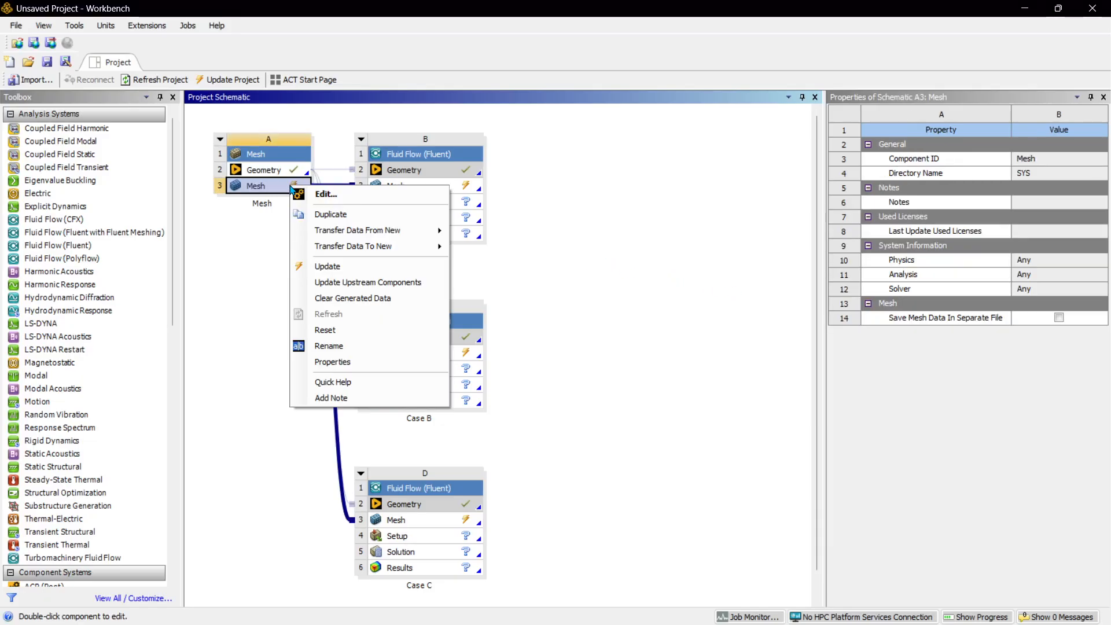
pyautogui.click(316, 267)
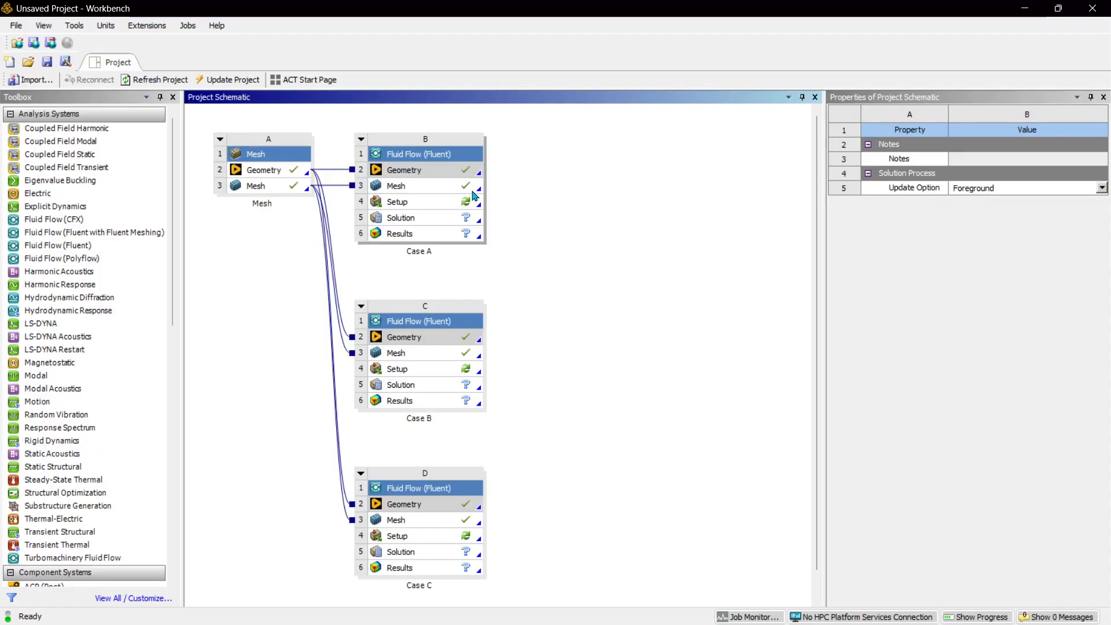
# Step: Open the Case A setup in Fluent with double precision and 6 solver processes, and maximize its window
pyautogui.click(460, 206)
pyautogui.rightClick(442, 206)
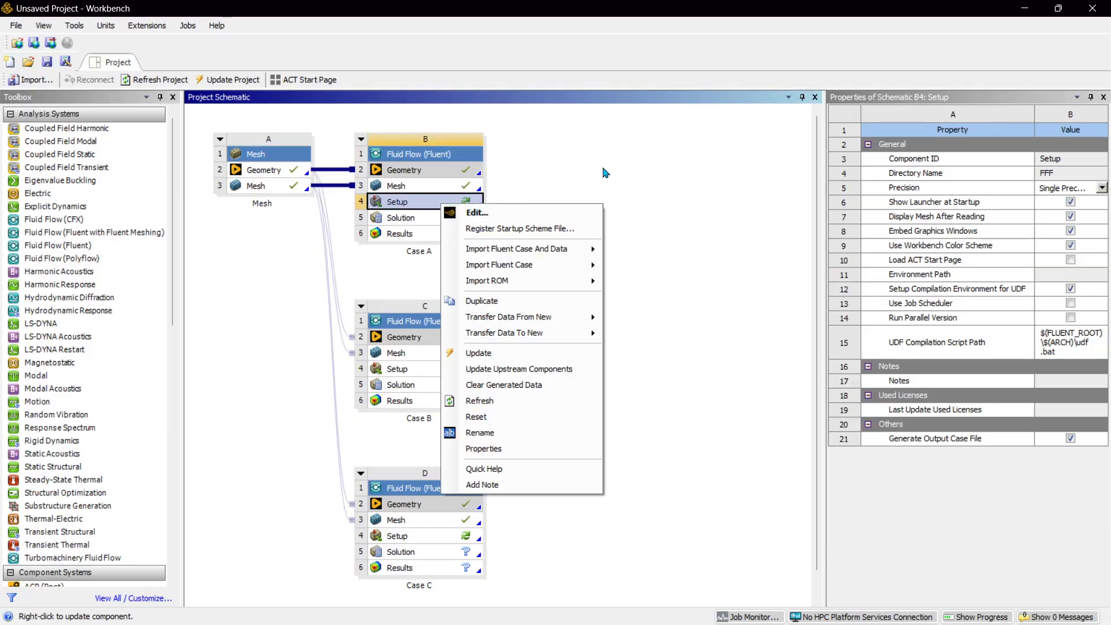
pyautogui.click(540, 214)
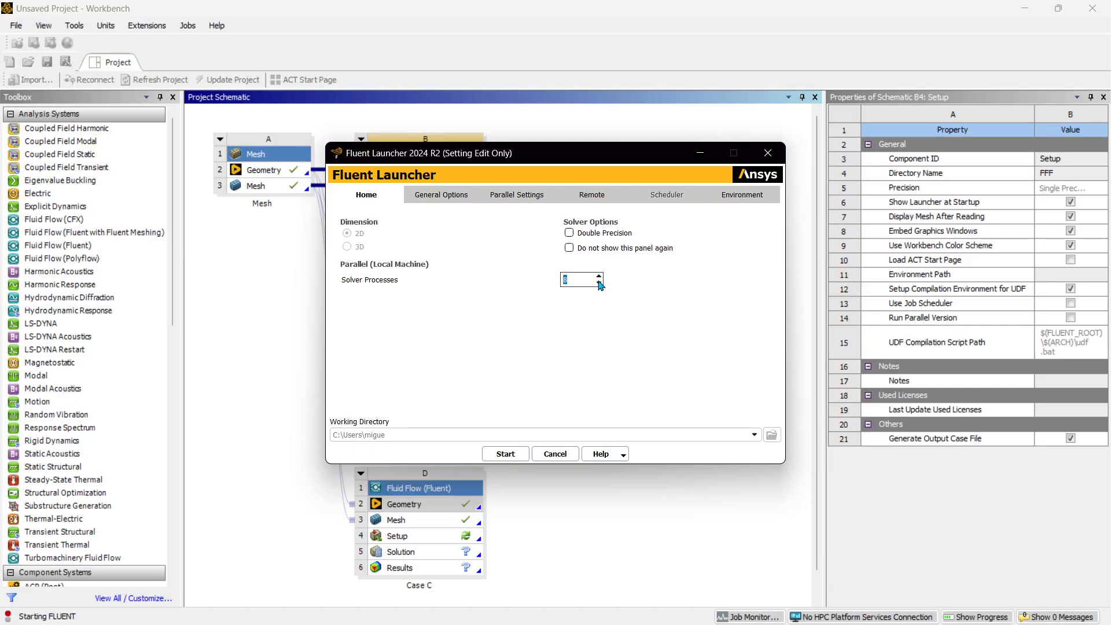
pyautogui.click(585, 281)
pyautogui.click(570, 234)
pyautogui.click(499, 455)
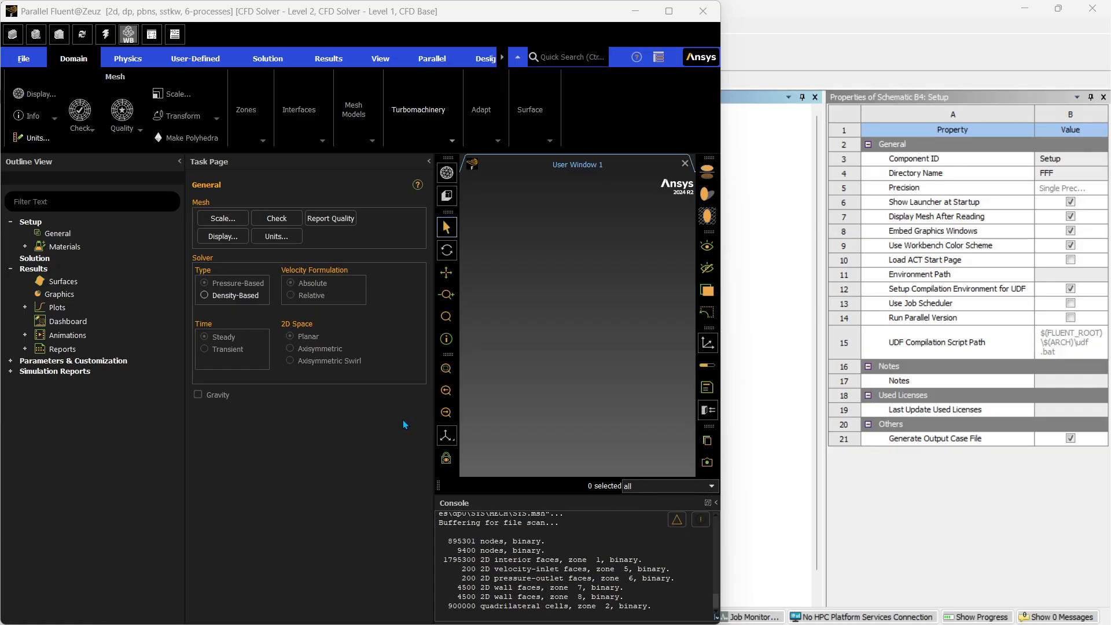
pyautogui.click(667, 11)
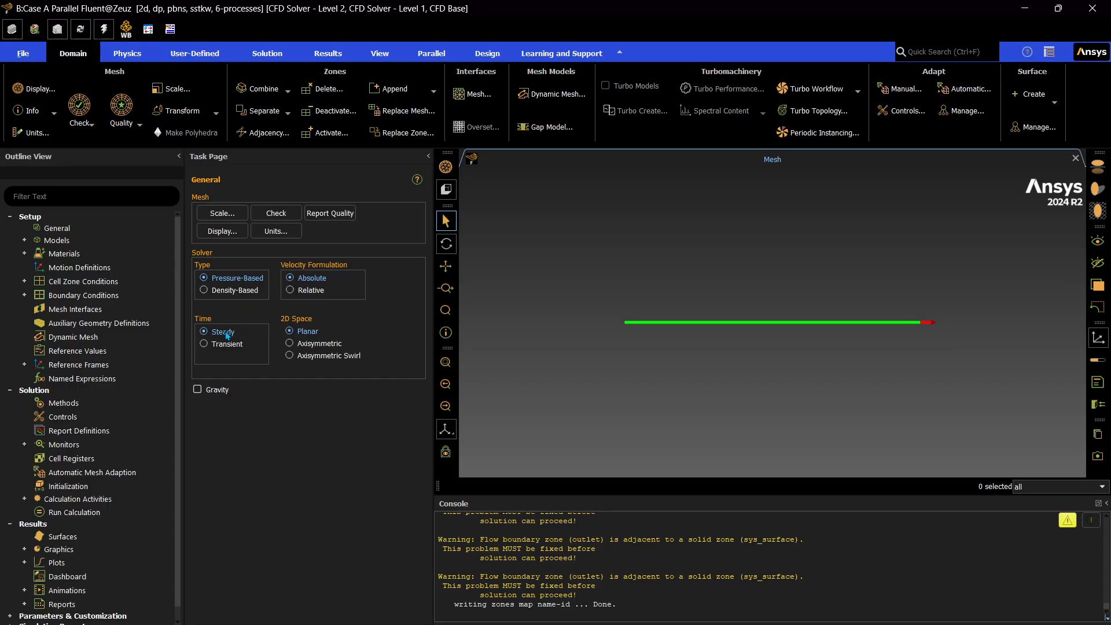
# Step: Set the viscous model to Laminar
pyautogui.click(24, 240)
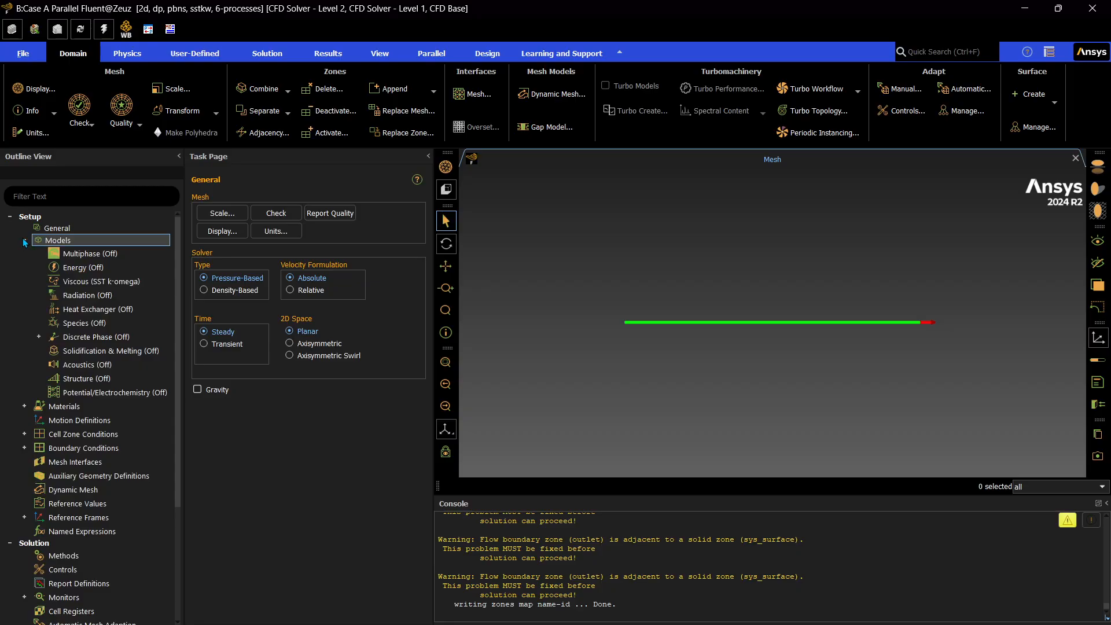
pyautogui.doubleClick(88, 282)
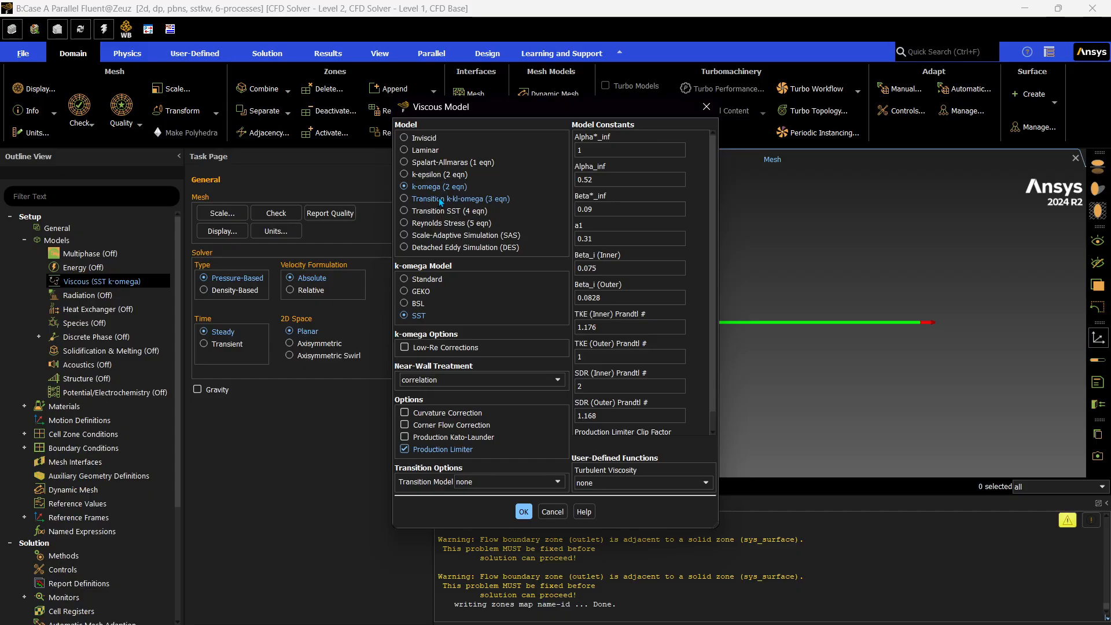
pyautogui.click(419, 150)
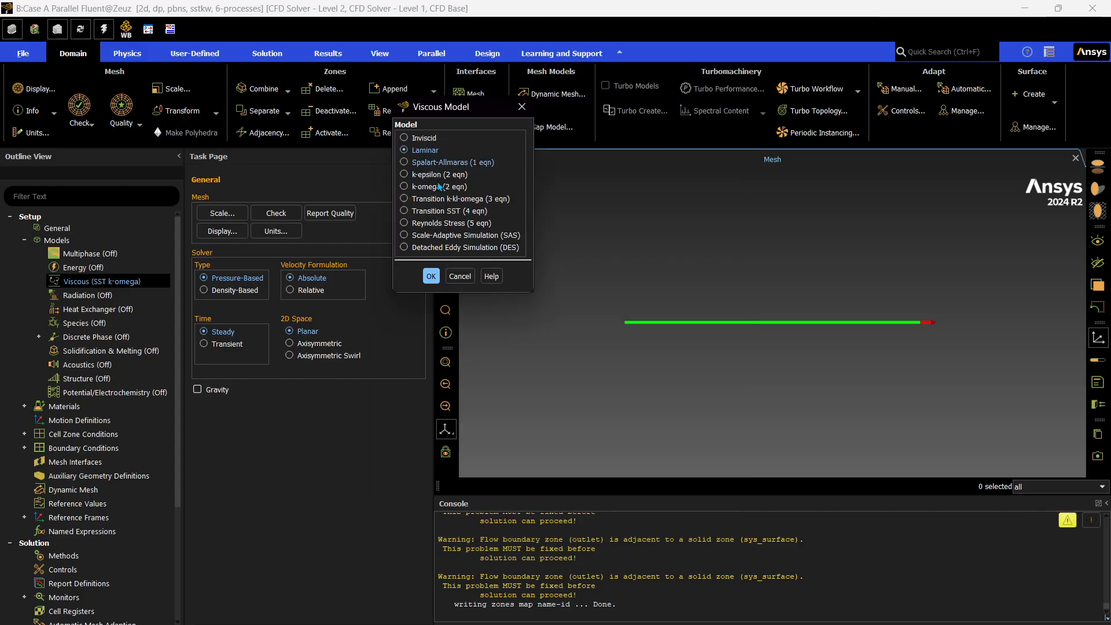
pyautogui.click(431, 275)
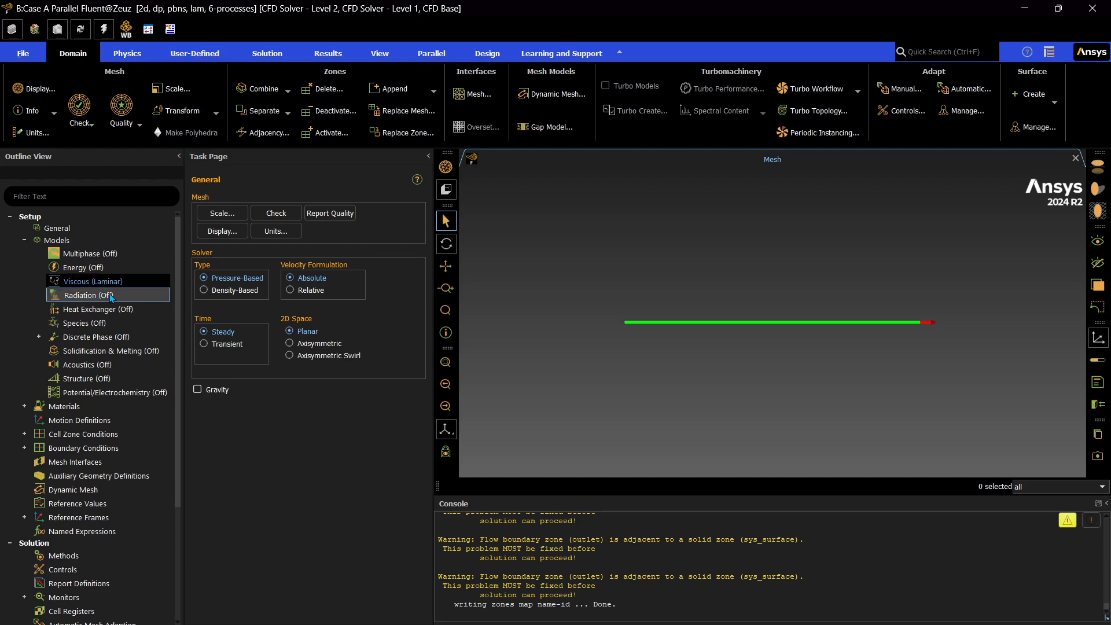
# Step: Review the density and viscosity of the air fluid material and close its properties
pyautogui.click(24, 406)
pyautogui.scroll(-1, 141, 413)
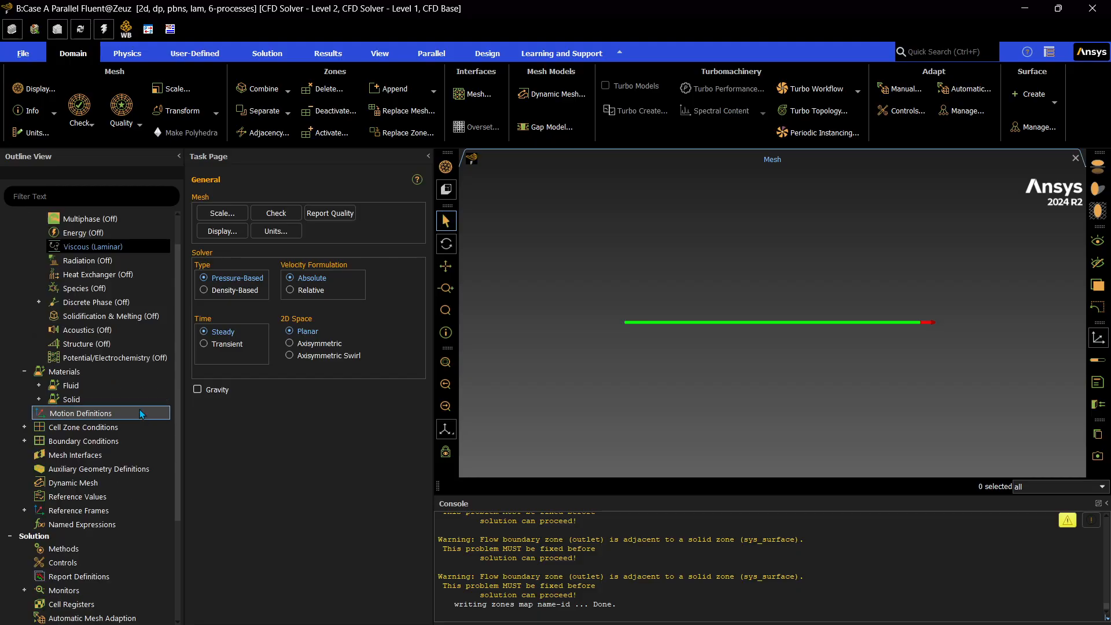
pyautogui.click(39, 386)
pyautogui.click(79, 399)
pyautogui.doubleClick(79, 399)
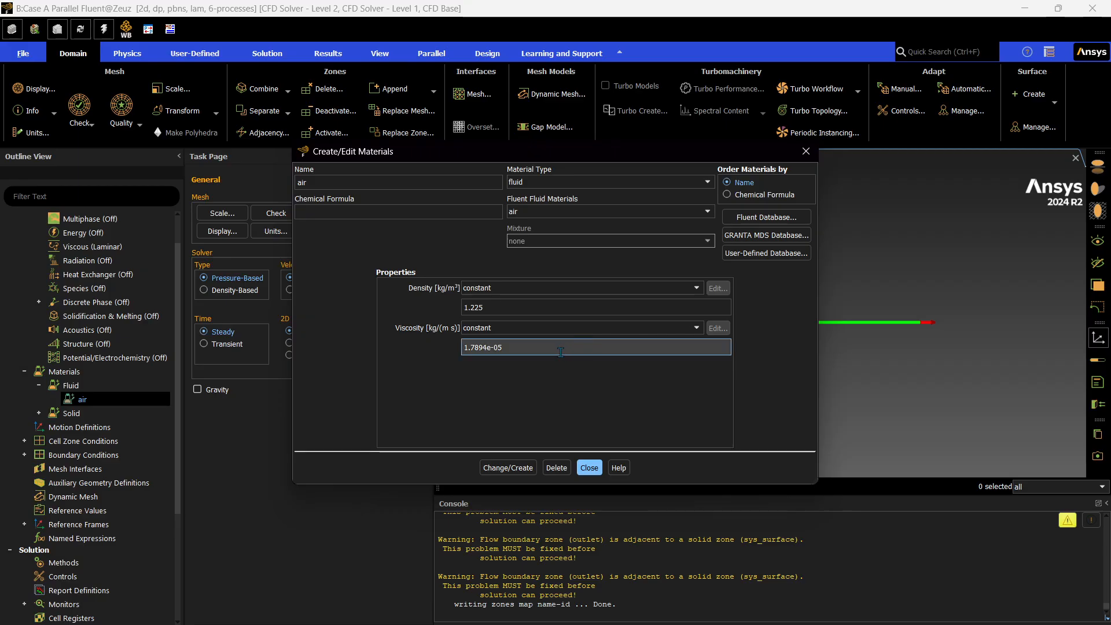
pyautogui.doubleClick(518, 350)
pyautogui.click(527, 350)
pyautogui.moveTo(491, 310); pyautogui.dragTo(450, 307)
pyautogui.click(591, 394)
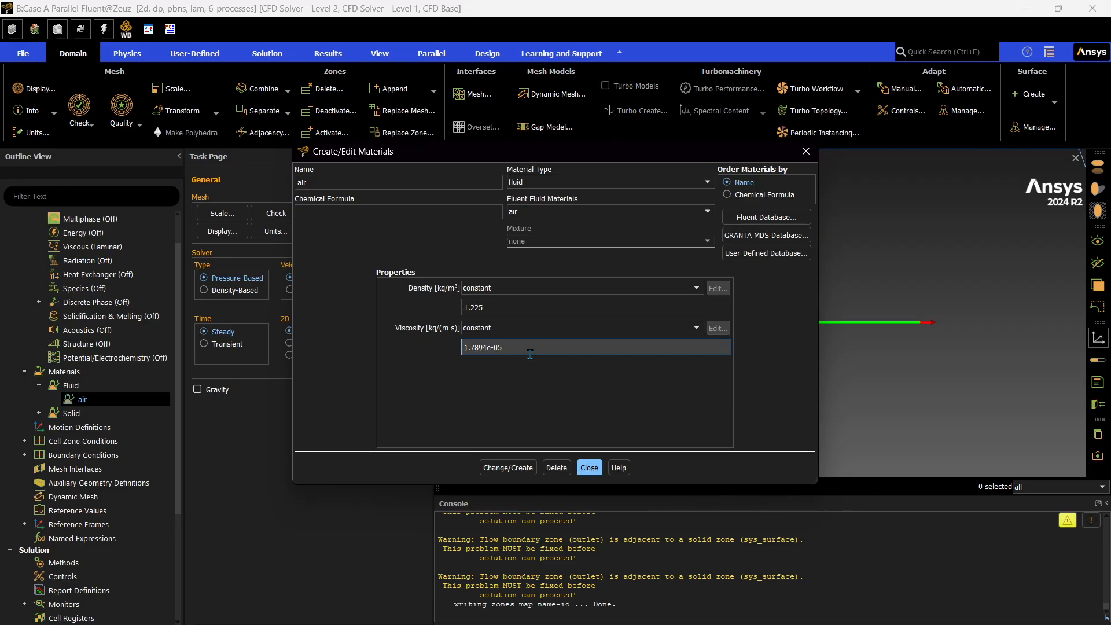
pyautogui.click(804, 152)
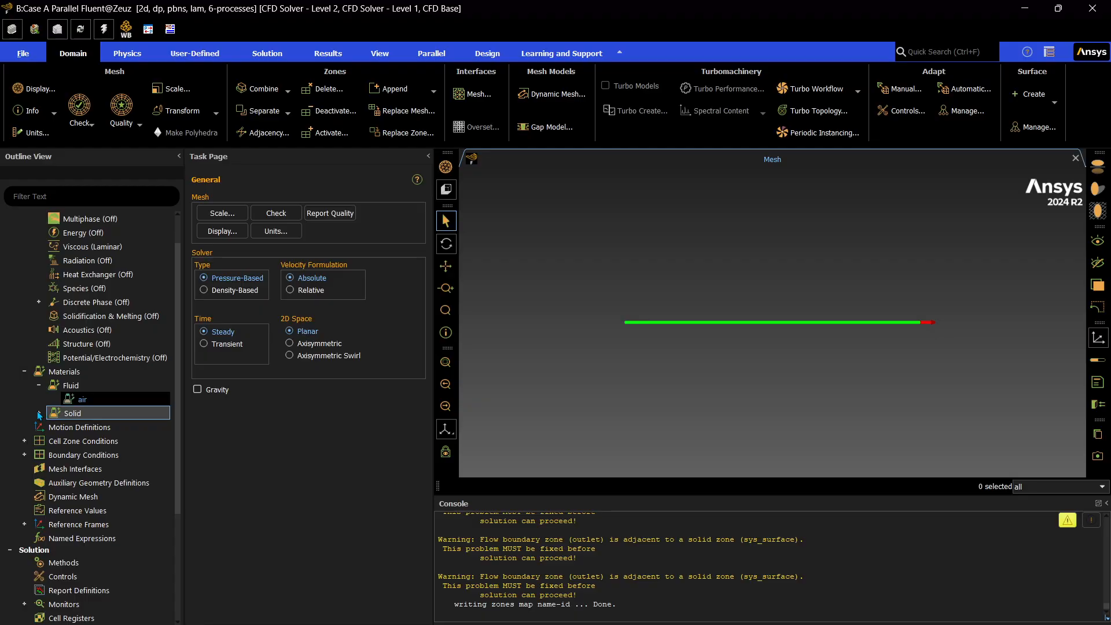
# Step: Change the sys_surface cell zone type to fluid and apply air as its material
pyautogui.scroll(-1, 115, 431)
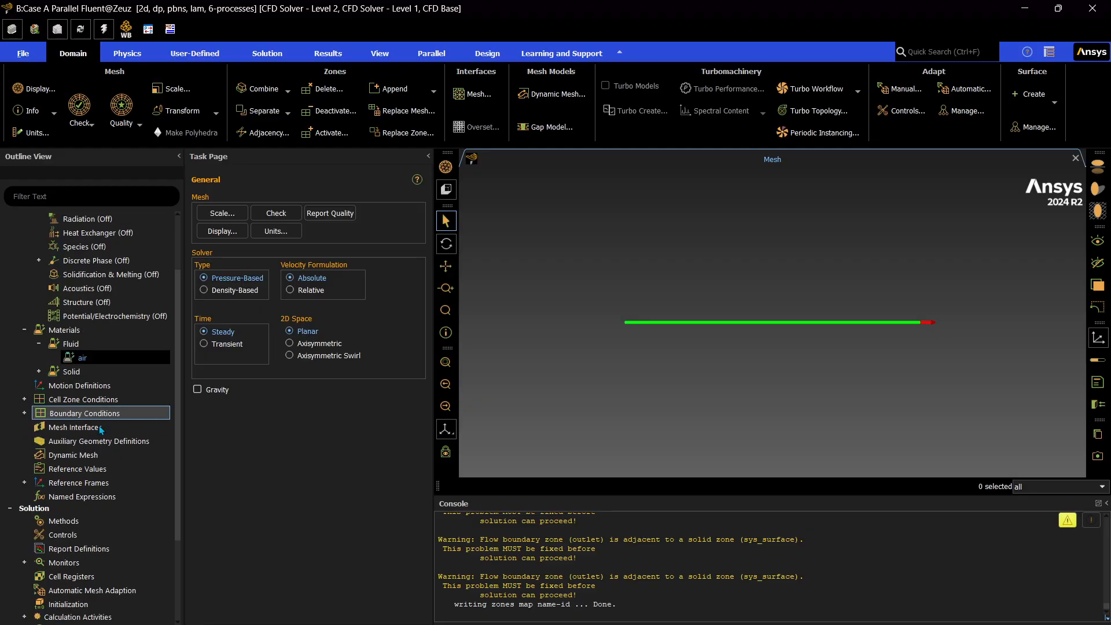
pyautogui.click(24, 399)
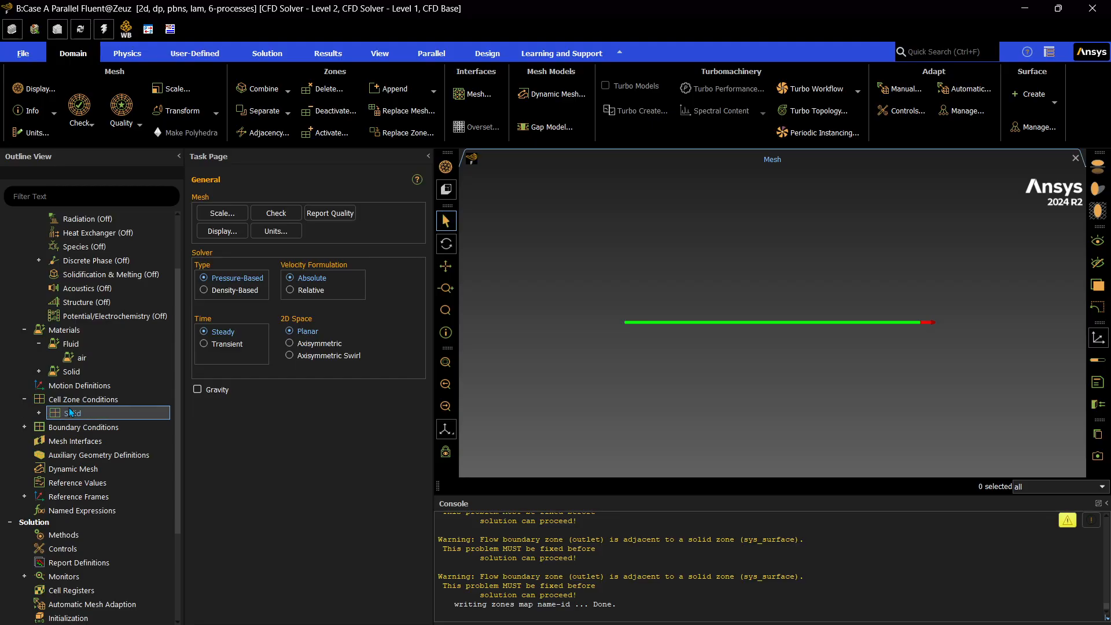
pyautogui.click(71, 412)
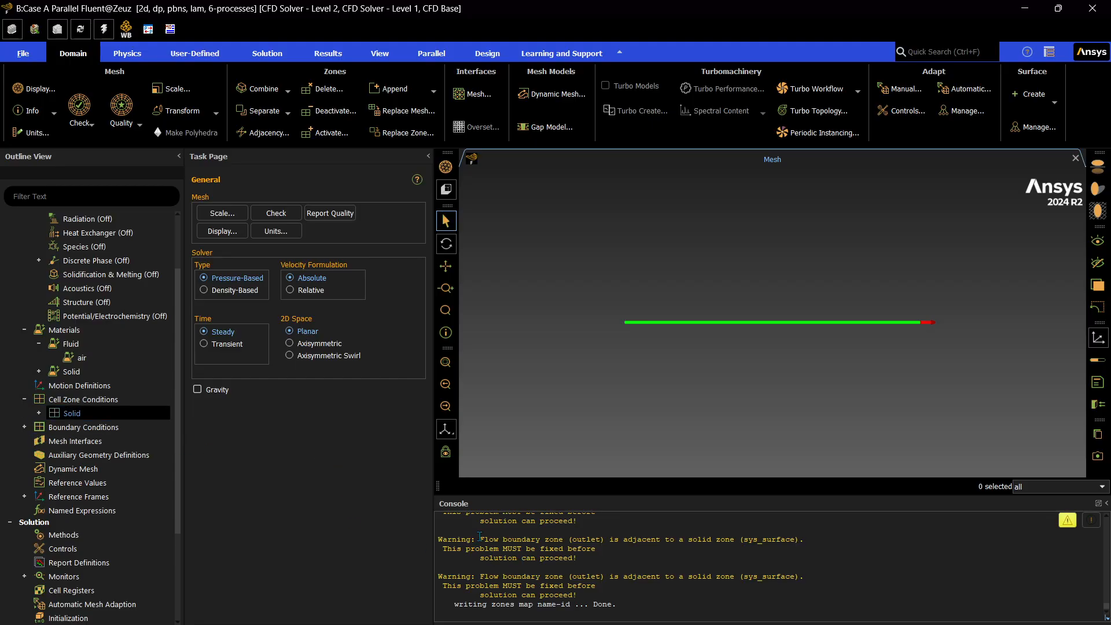
pyautogui.moveTo(479, 537); pyautogui.dragTo(576, 558)
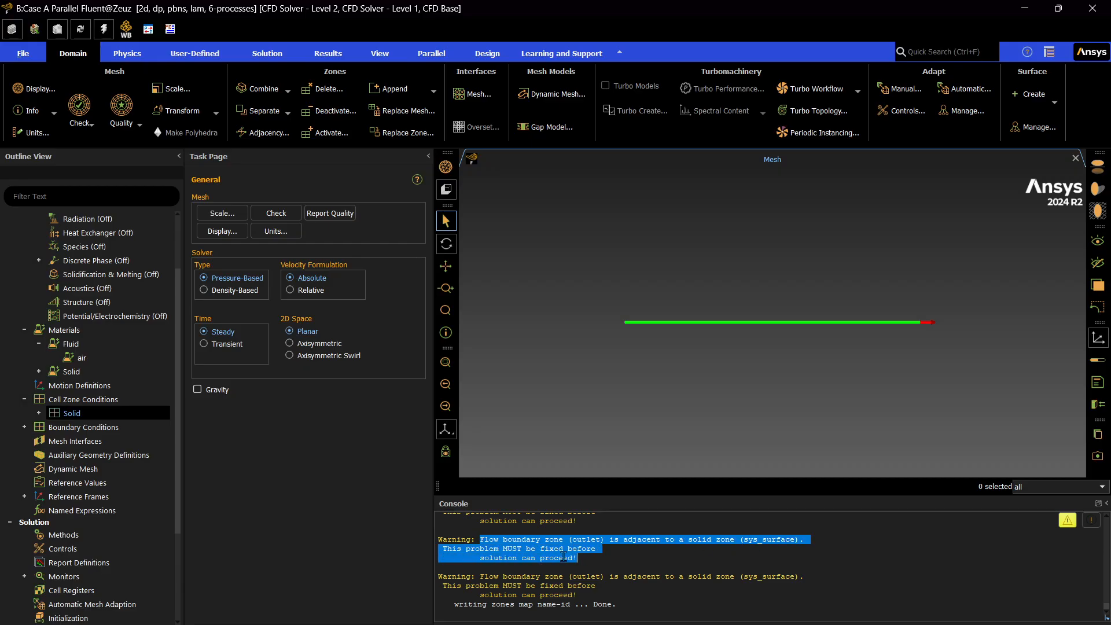
pyautogui.click(563, 556)
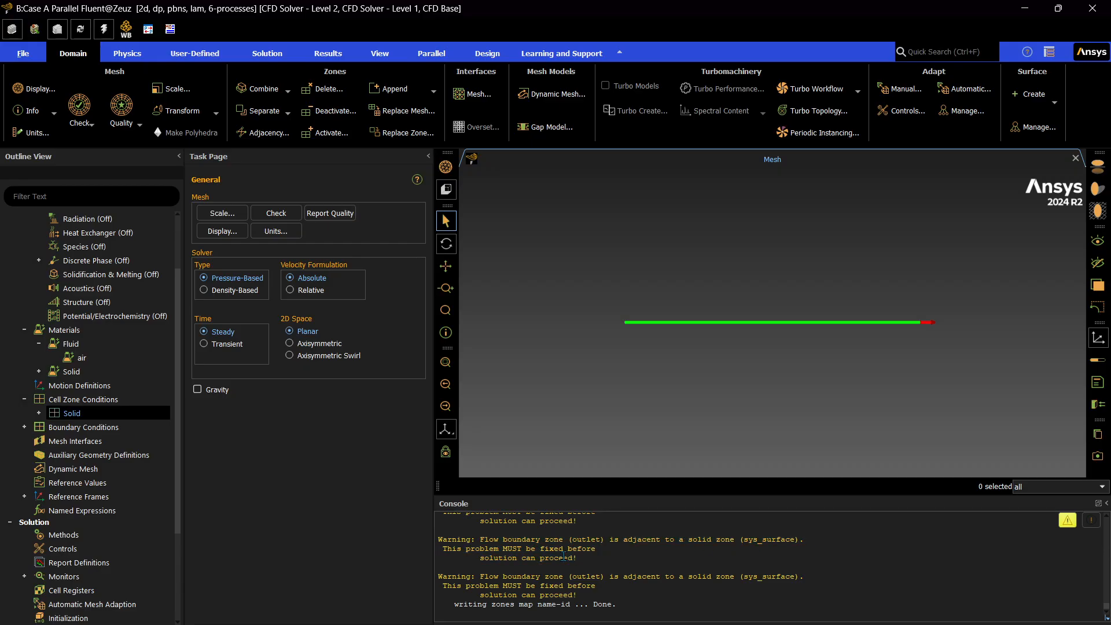
pyautogui.doubleClick(81, 409)
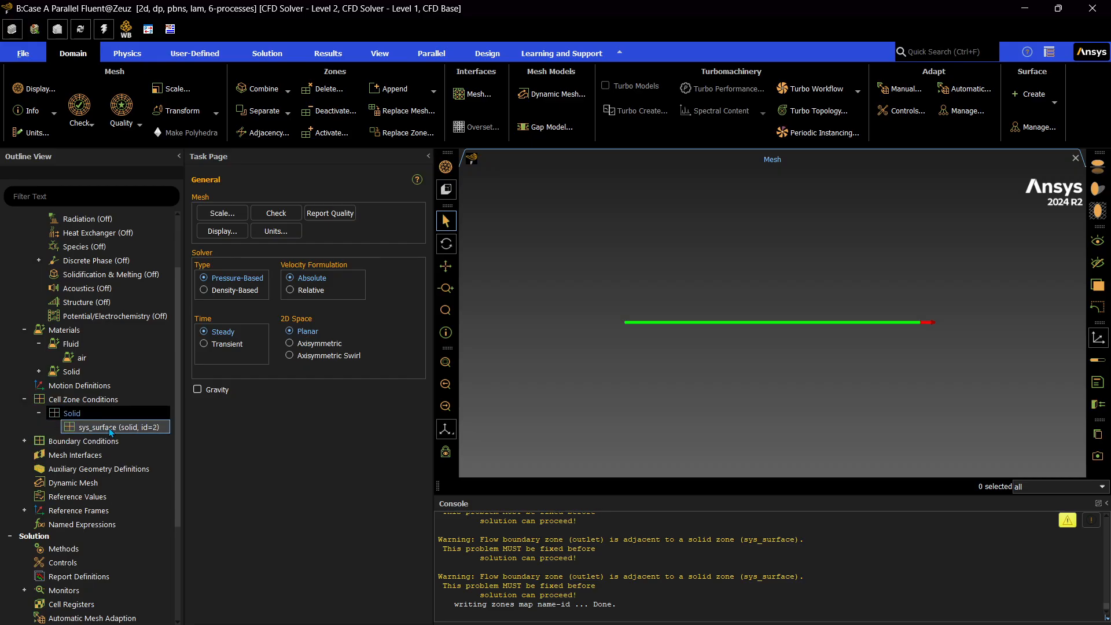
pyautogui.doubleClick(120, 399)
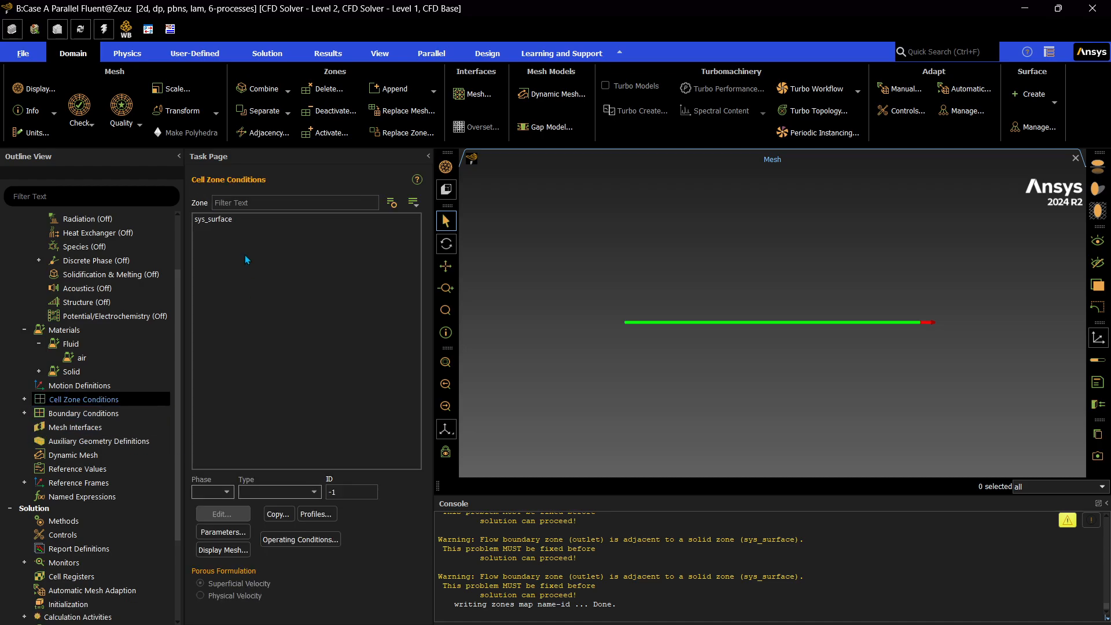
pyautogui.click(245, 220)
pyautogui.click(274, 492)
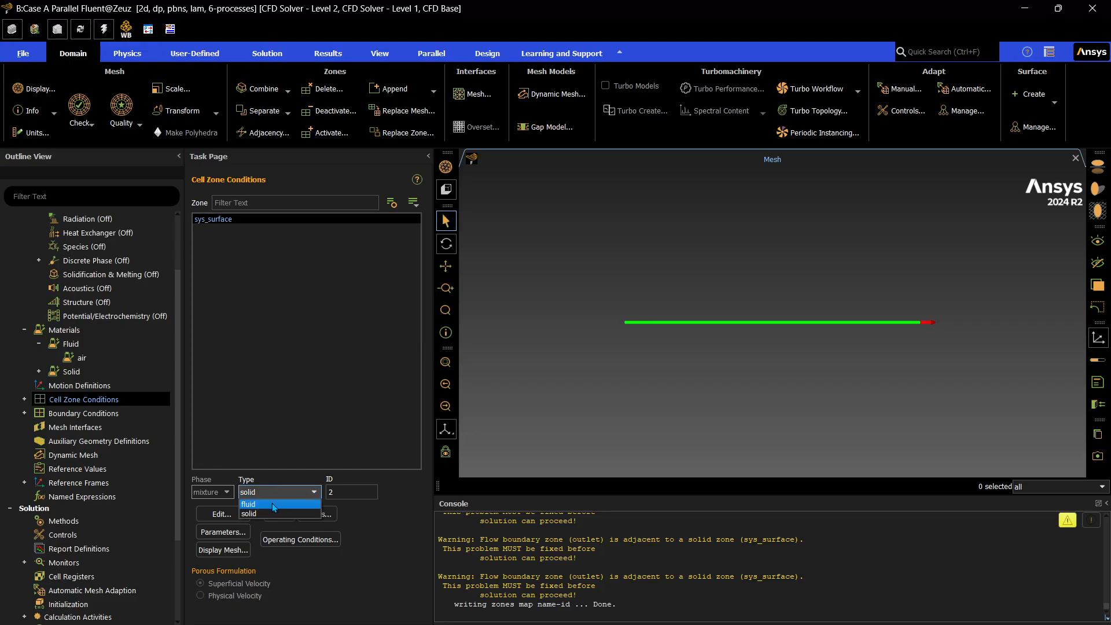
pyautogui.click(272, 504)
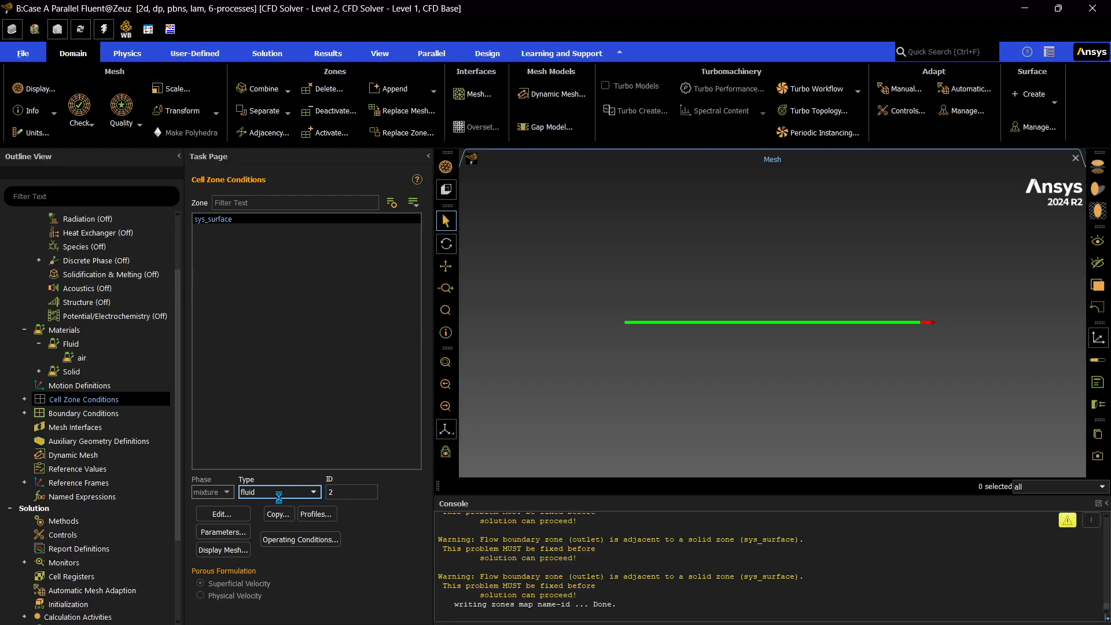
pyautogui.moveTo(511, 327); pyautogui.dragTo(685, 266)
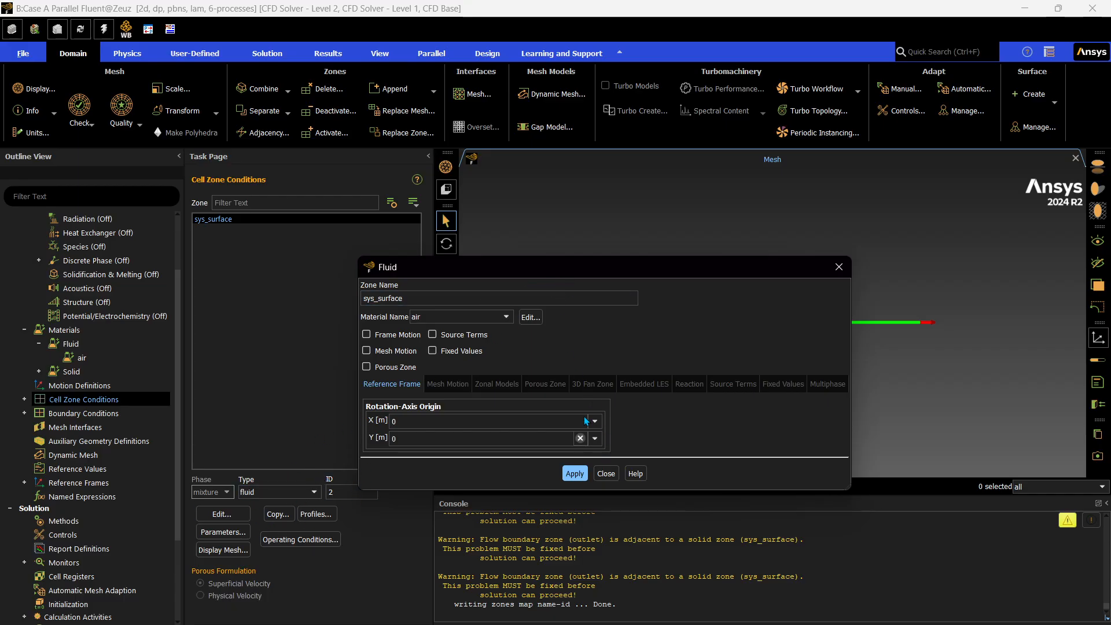
pyautogui.click(575, 474)
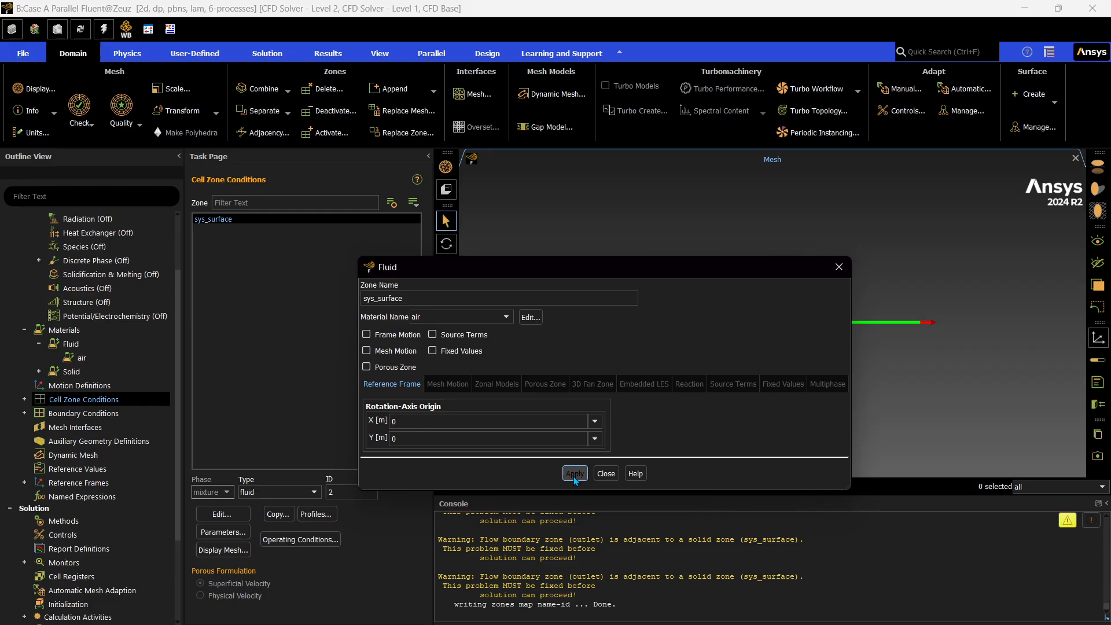
pyautogui.click(606, 473)
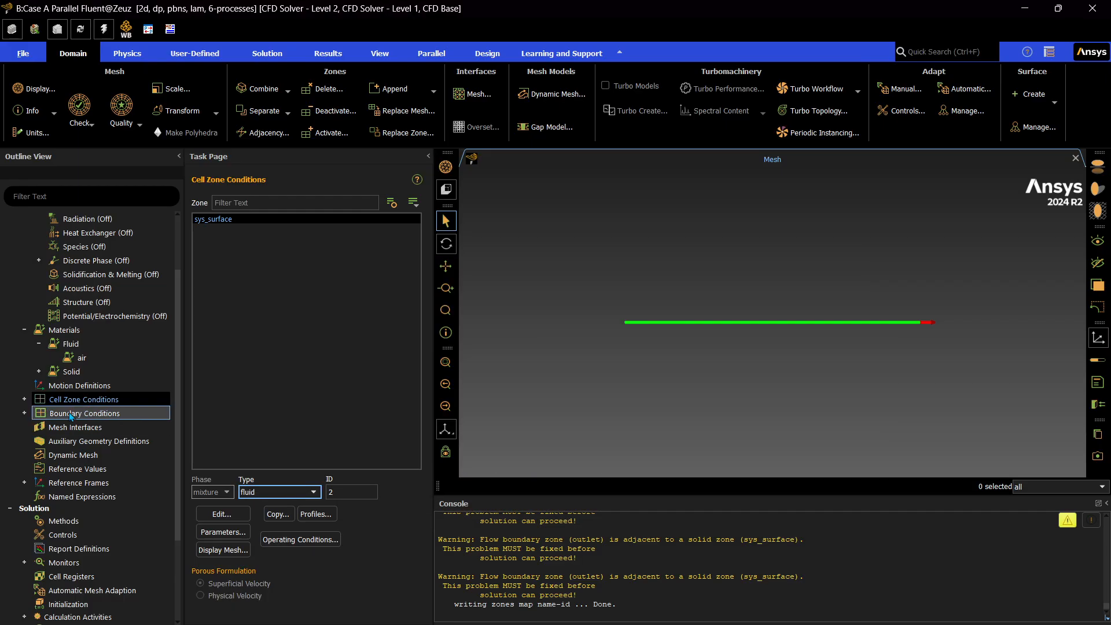
# Step: Clear all logged warning messages and check the sys_surface zone type in the outline
pyautogui.click(1067, 519)
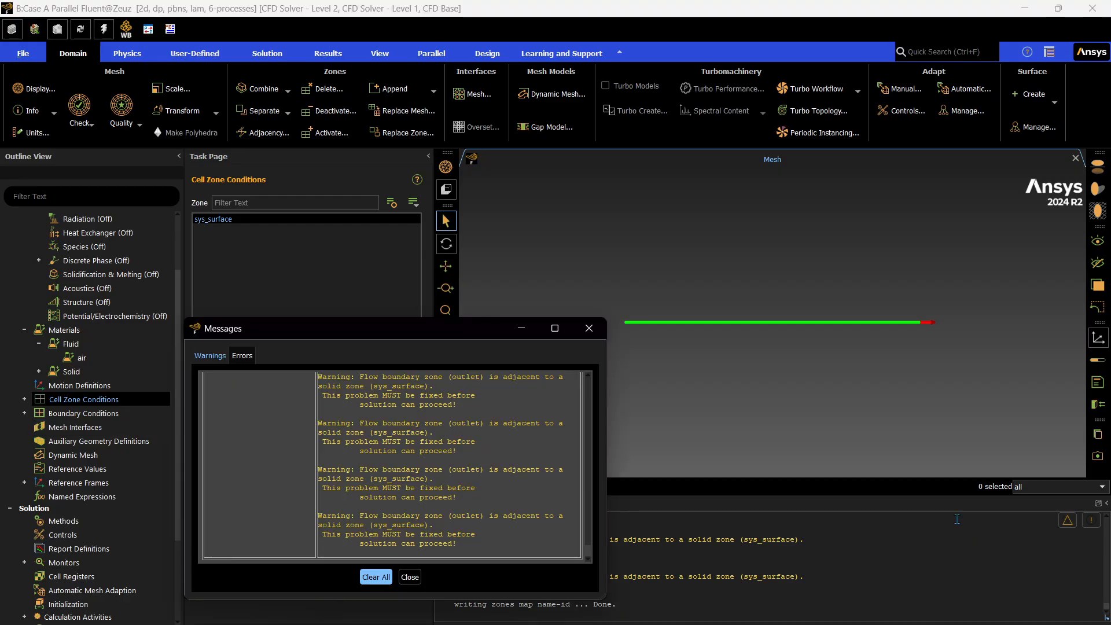
pyautogui.click(376, 576)
pyautogui.click(557, 334)
pyautogui.click(410, 577)
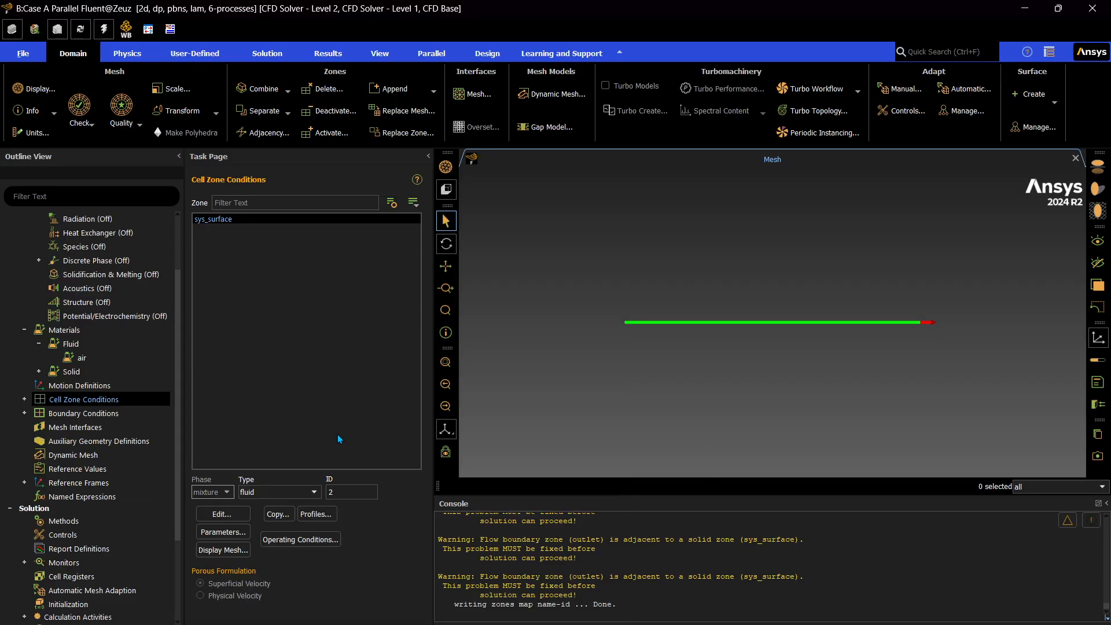
pyautogui.click(24, 399)
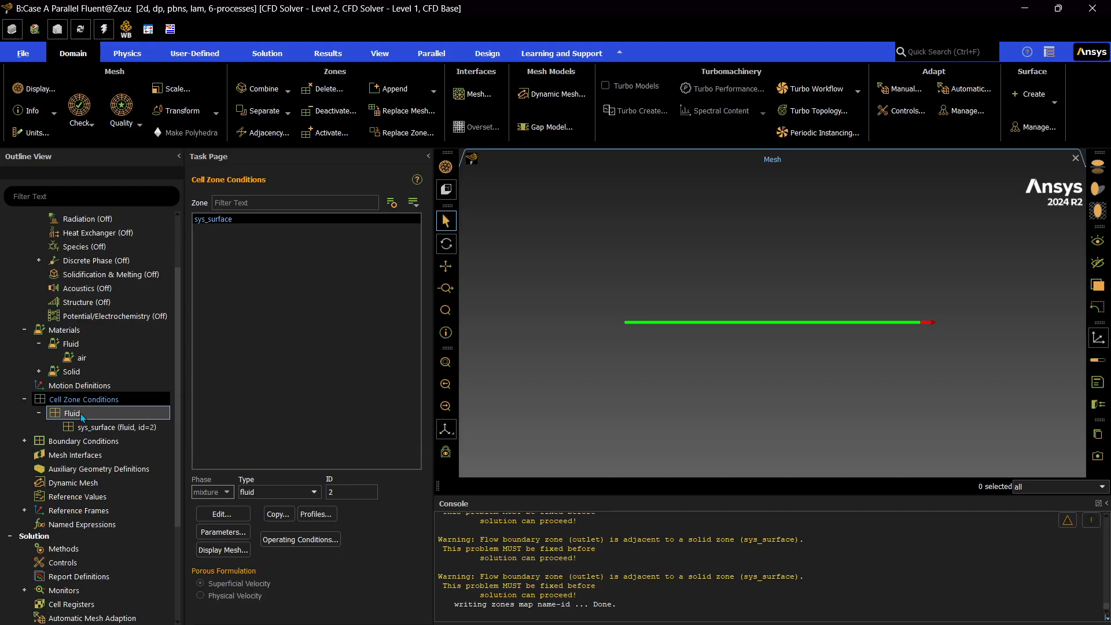
# Step: Set the inlet boundary's velocity magnitude to 0.3651837 m/s, normal to the boundary, and apply it
pyautogui.click(24, 441)
pyautogui.scroll(-2, 35, 445)
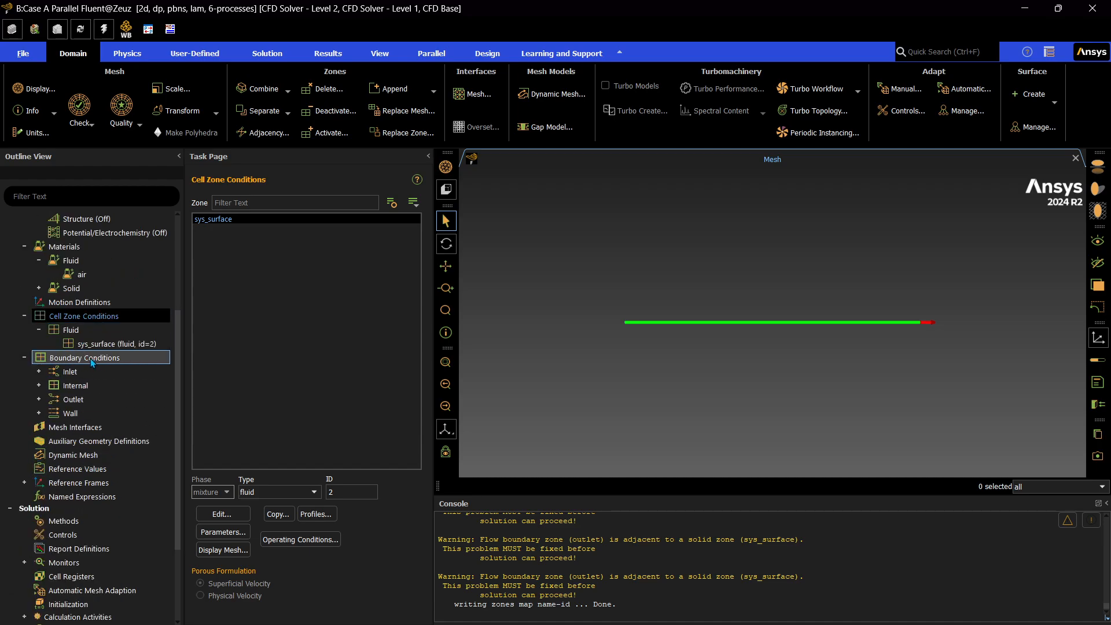
pyautogui.click(39, 372)
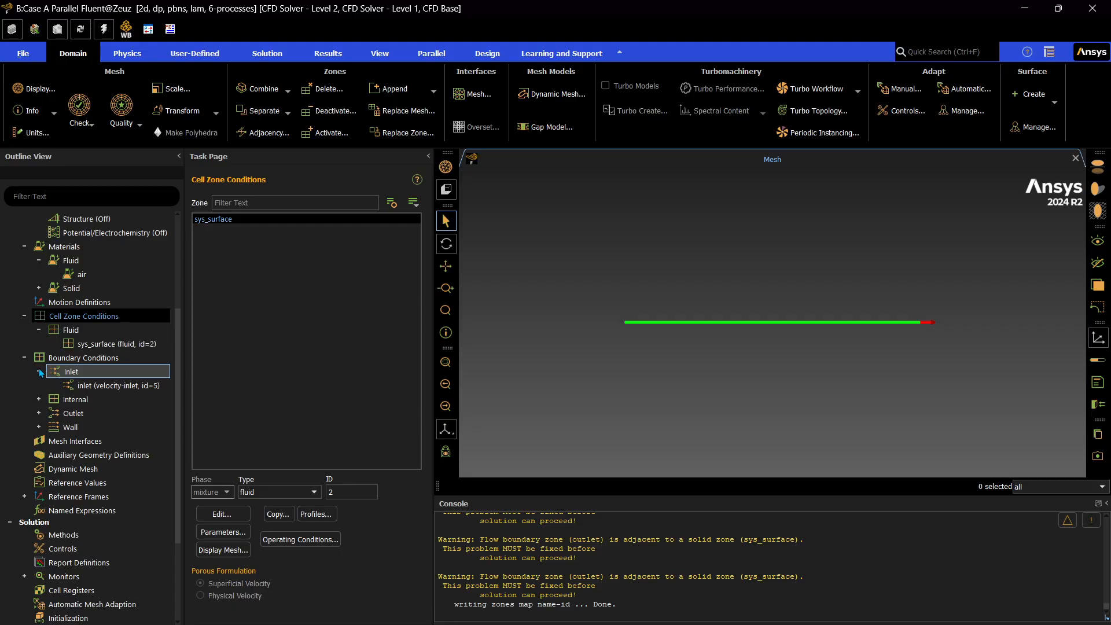
pyautogui.click(91, 385)
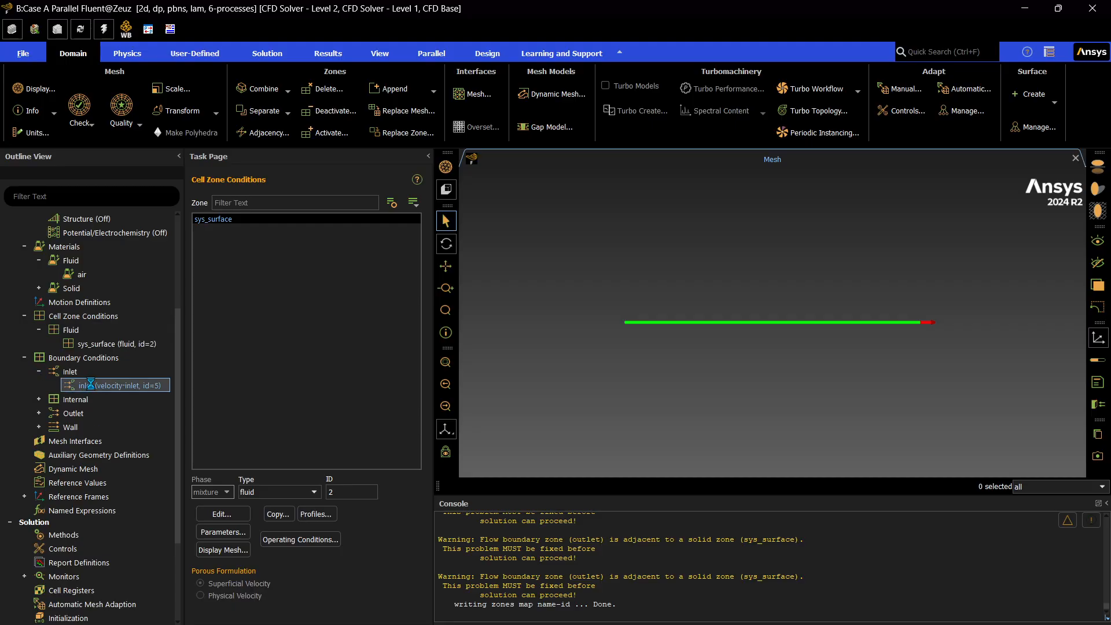
pyautogui.moveTo(384, 334); pyautogui.dragTo(544, 208)
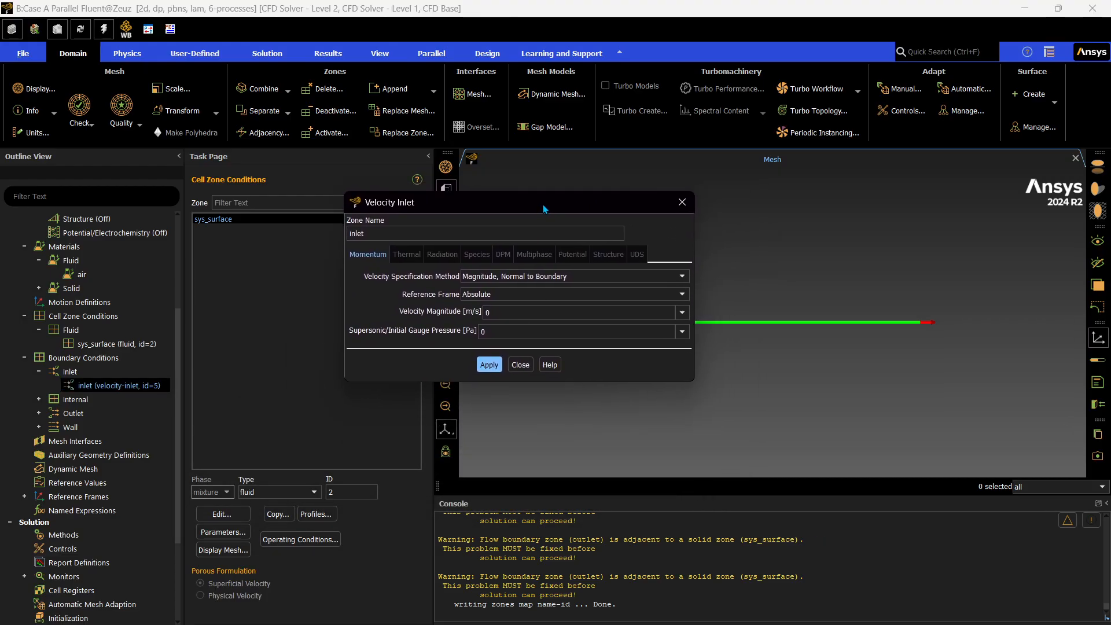
pyautogui.click(528, 312)
pyautogui.click(535, 311)
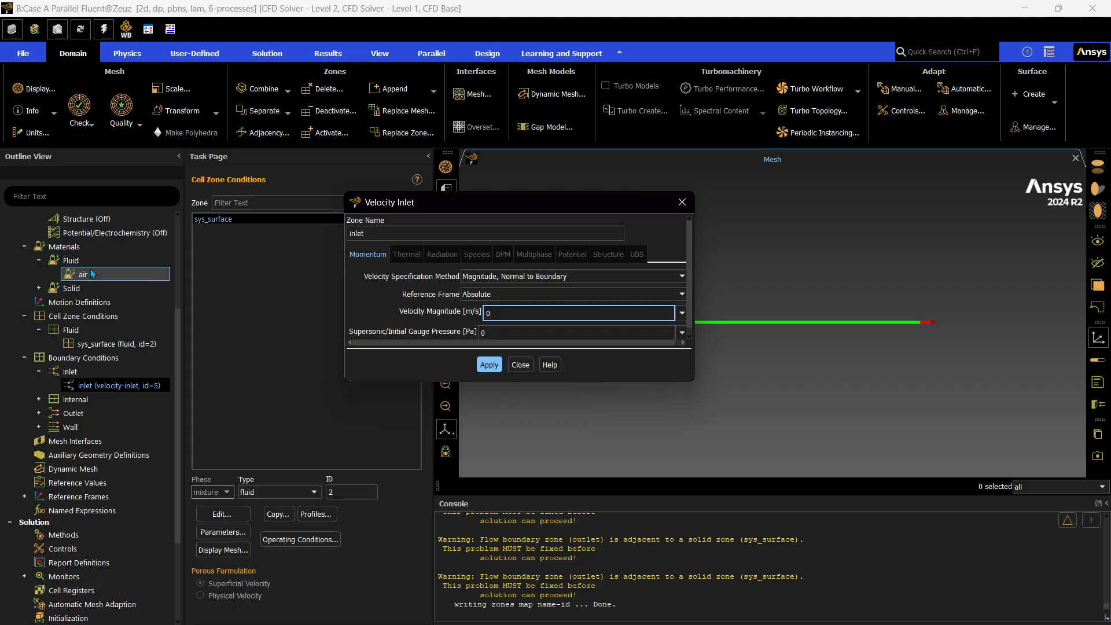
pyautogui.click(528, 312)
pyautogui.press('BackSpace')
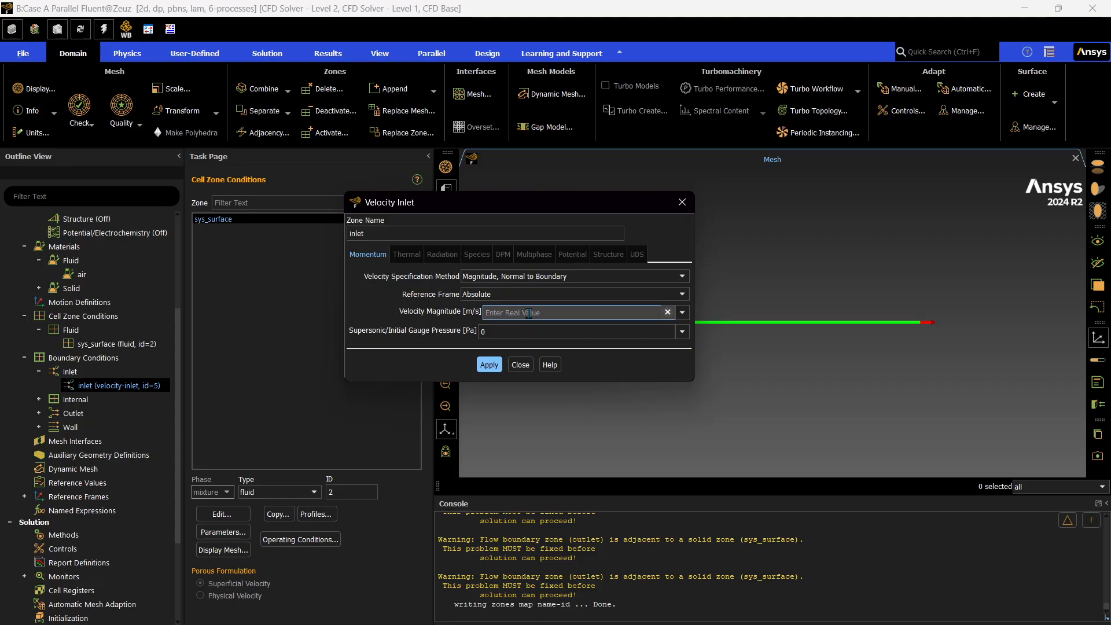
pyautogui.write('0.3651837')
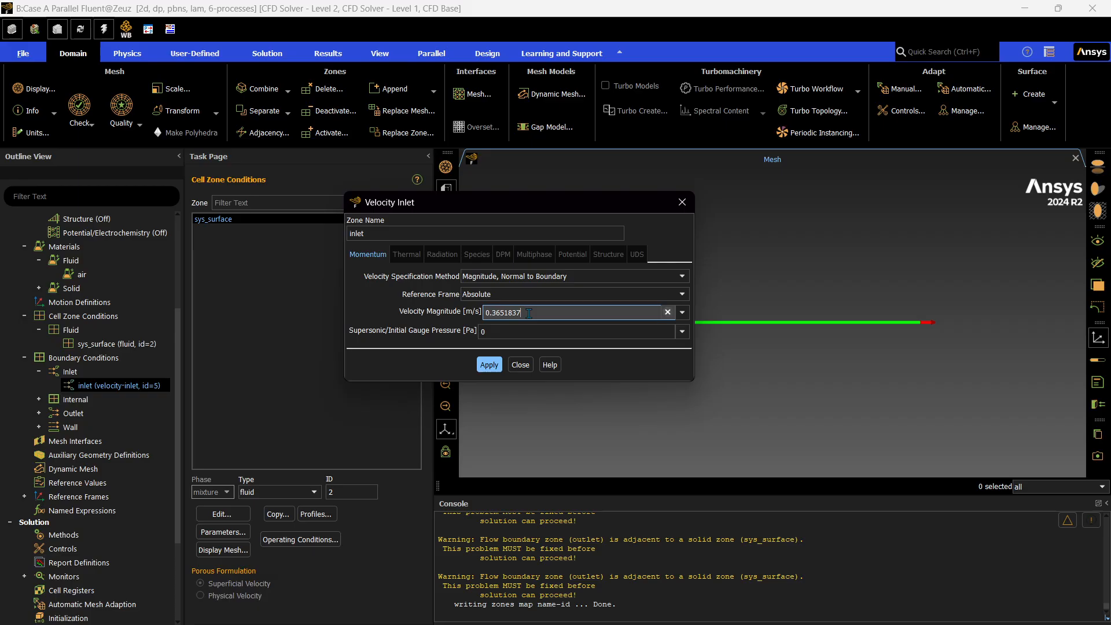
pyautogui.click(489, 364)
pyautogui.click(524, 365)
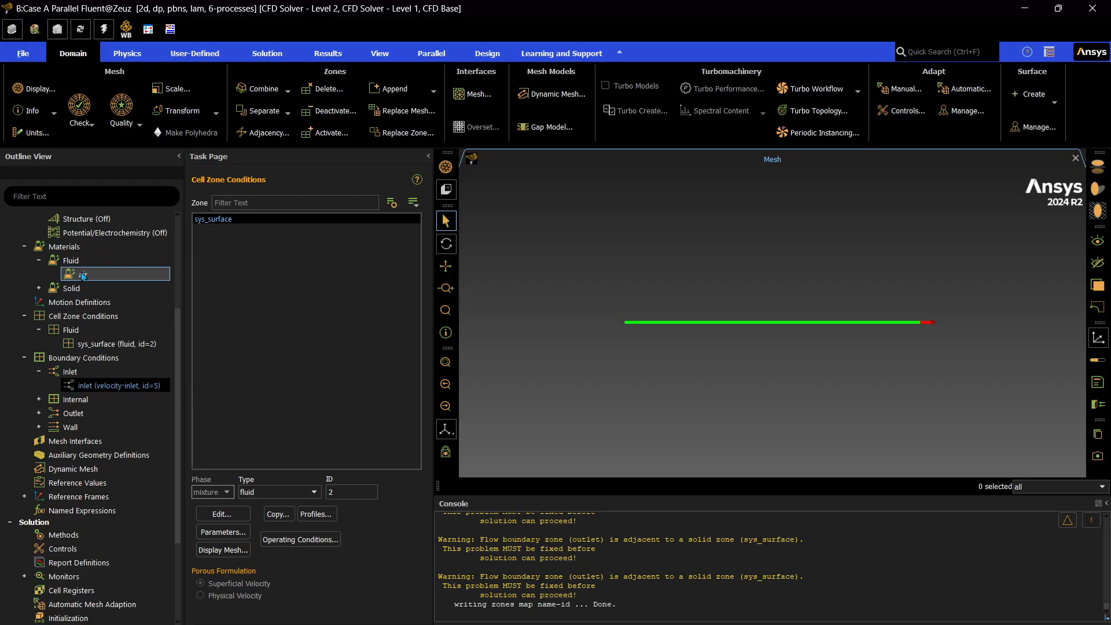
# Step: Check the internal zone's entry and the outlet's pressure-outlet settings, including gauge pressure, without changing them
pyautogui.click(352, 363)
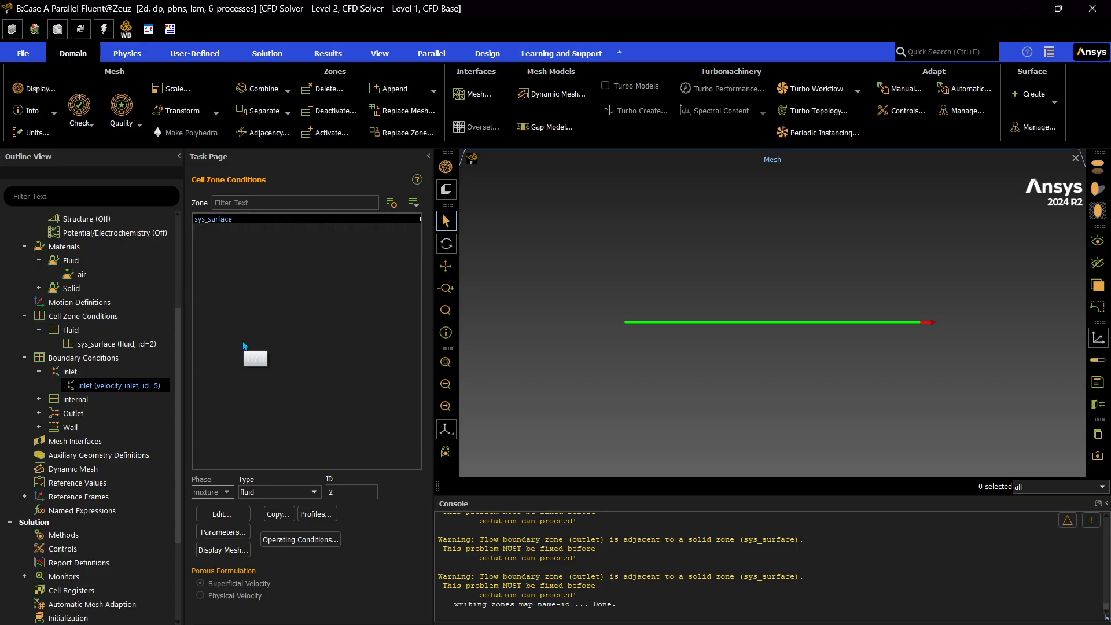
pyautogui.click(39, 399)
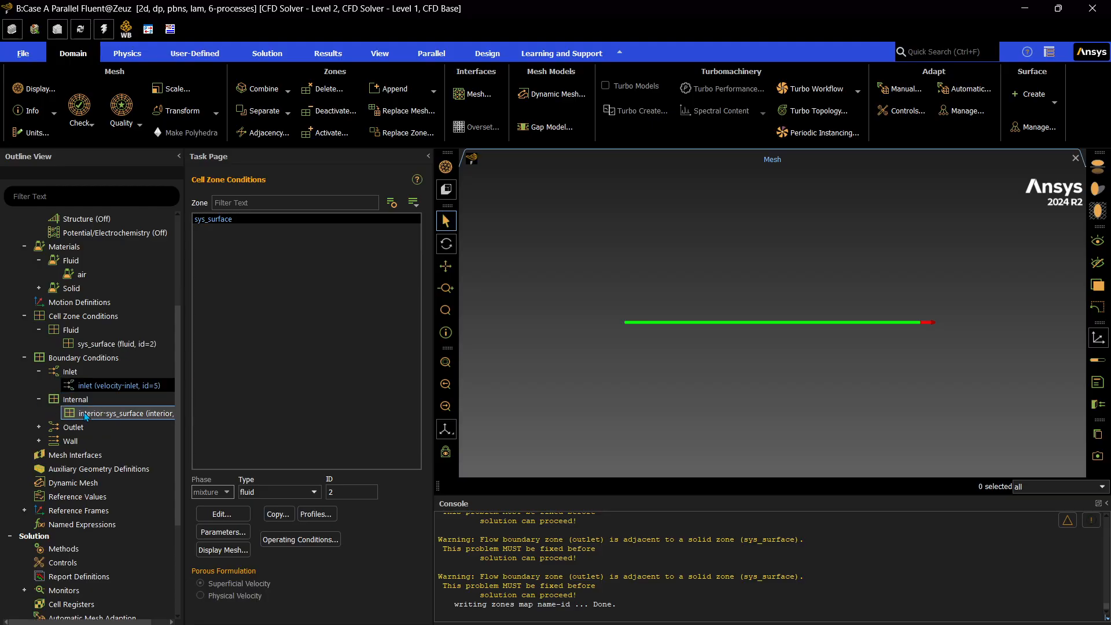
pyautogui.click(39, 399)
pyautogui.click(38, 413)
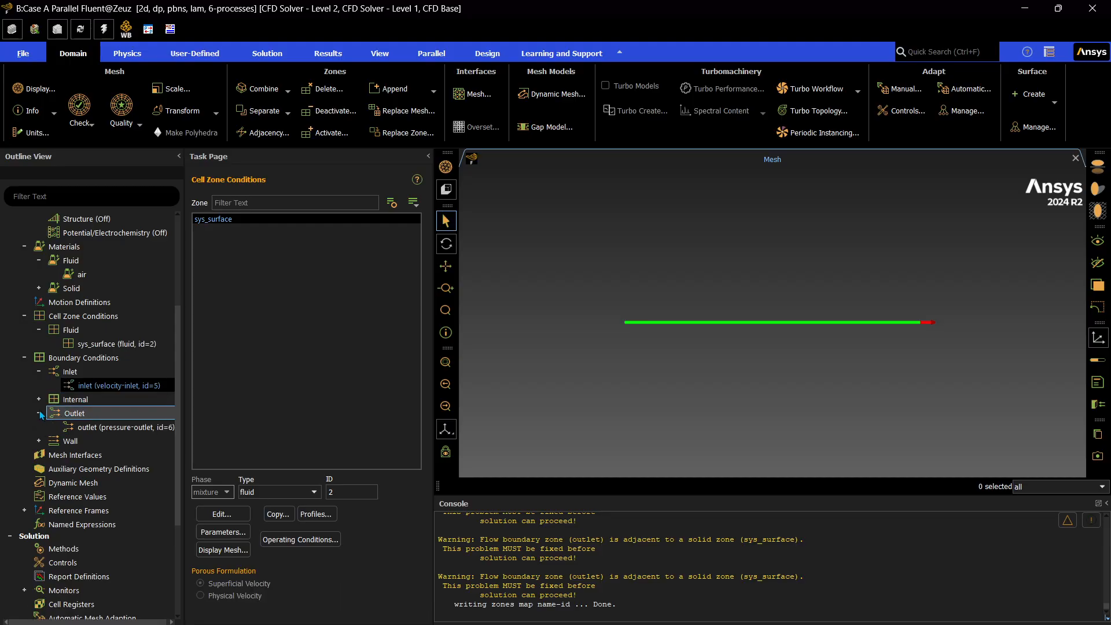
pyautogui.doubleClick(97, 427)
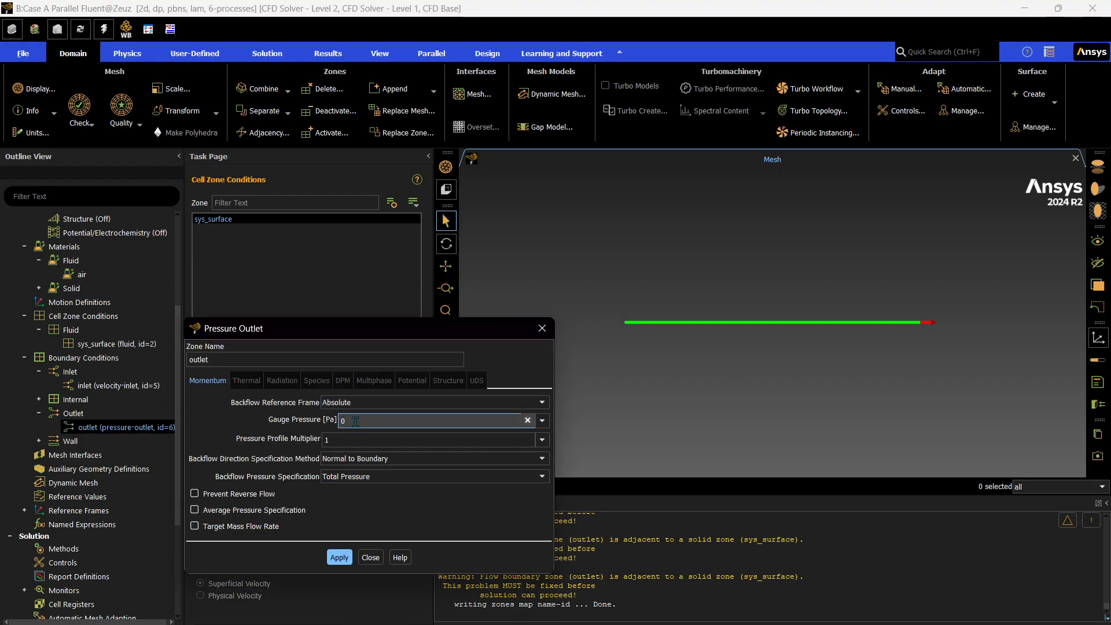
pyautogui.click(546, 326)
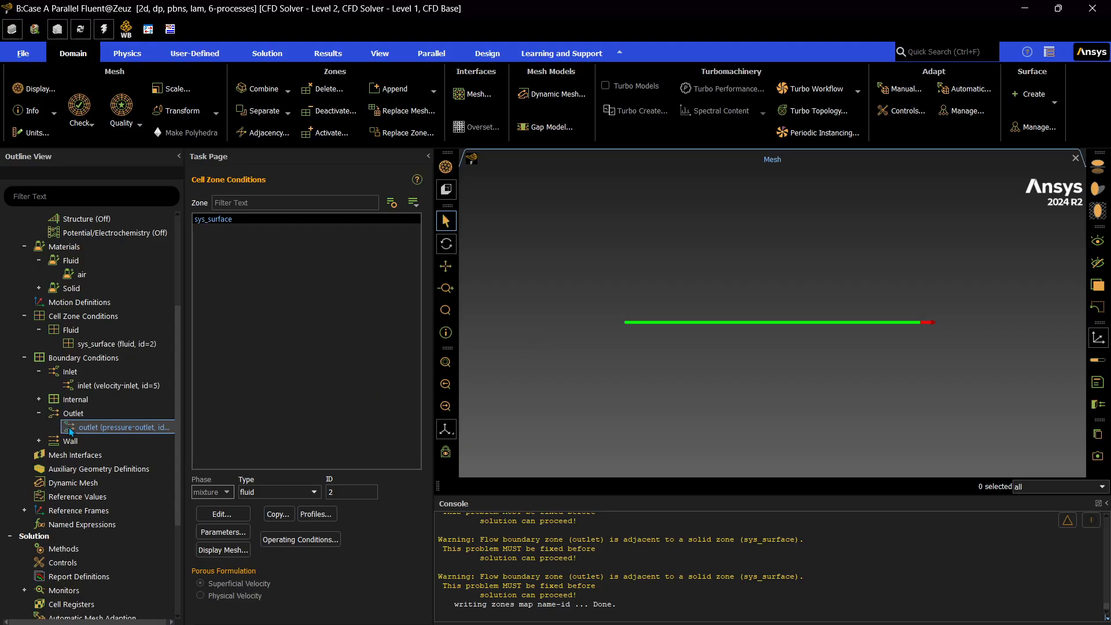
# Step: Review the wall motion and shear condition of the lower-wall and upper-wall boundaries, closing each one's settings
pyautogui.click(38, 441)
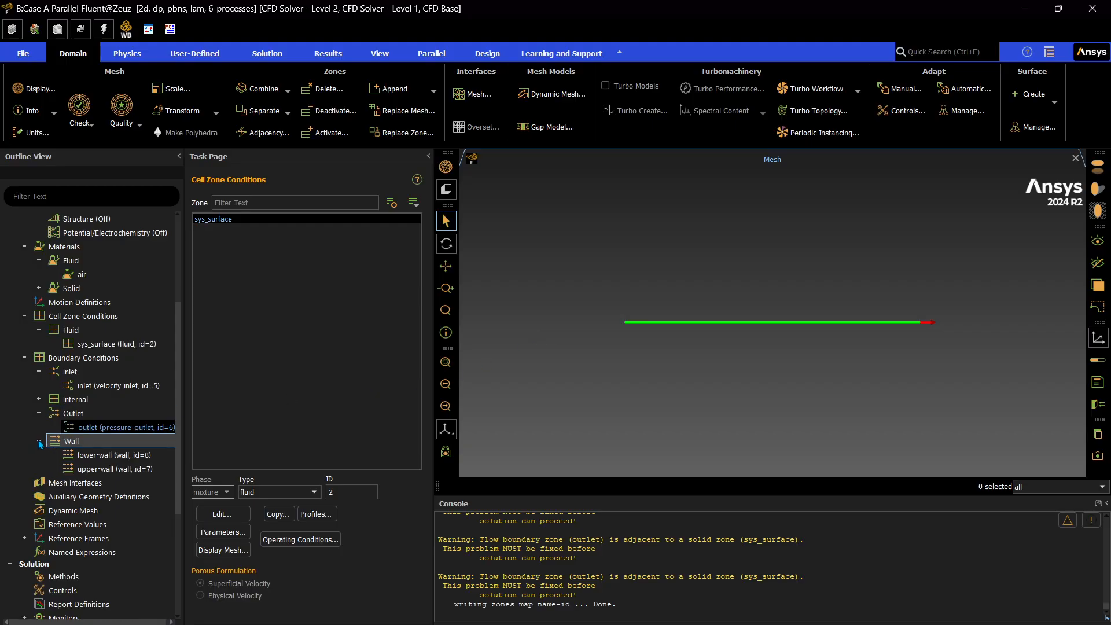
pyautogui.click(96, 455)
pyautogui.doubleClick(97, 457)
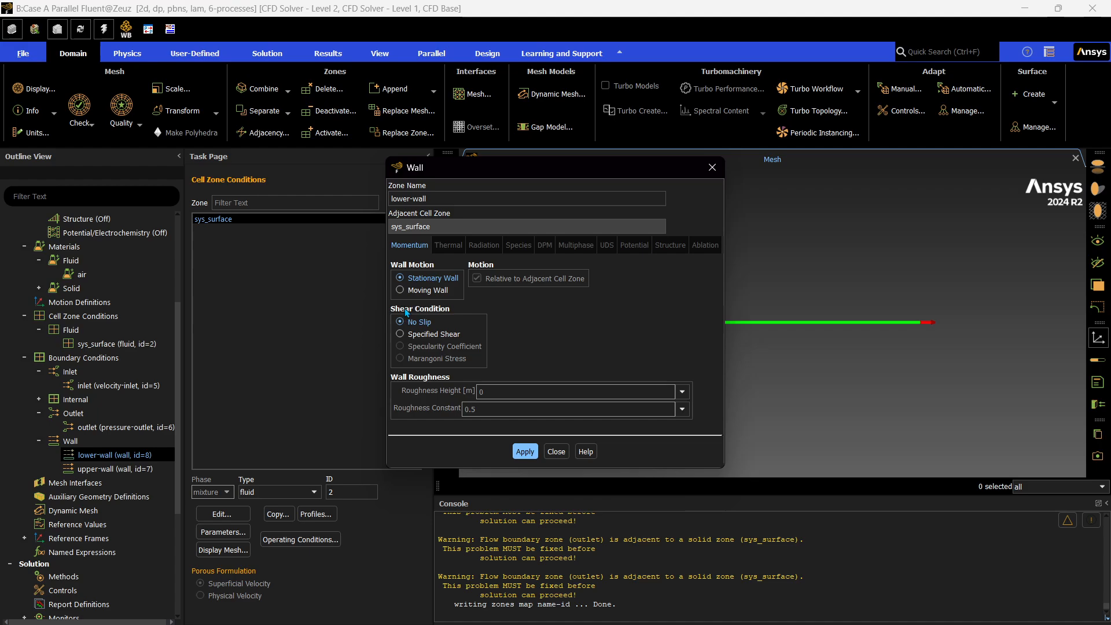
pyautogui.click(712, 167)
pyautogui.doubleClick(115, 468)
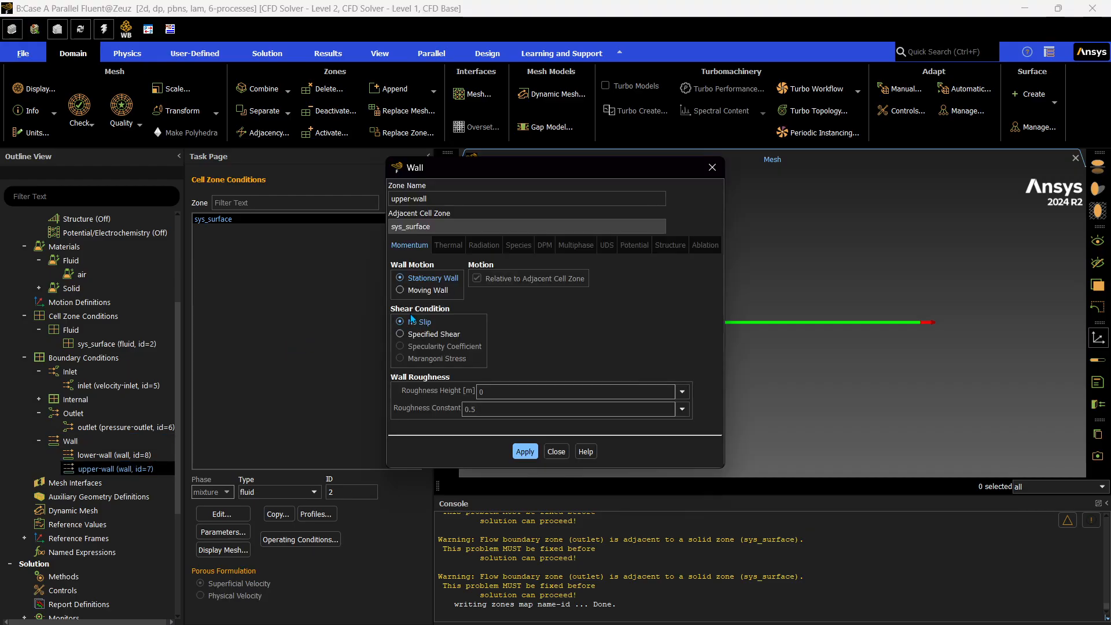
pyautogui.click(711, 168)
# Step: Open the residual monitor settings and set the continuity equation's absolute convergence criterion to 1e-8
pyautogui.scroll(-2, 110, 399)
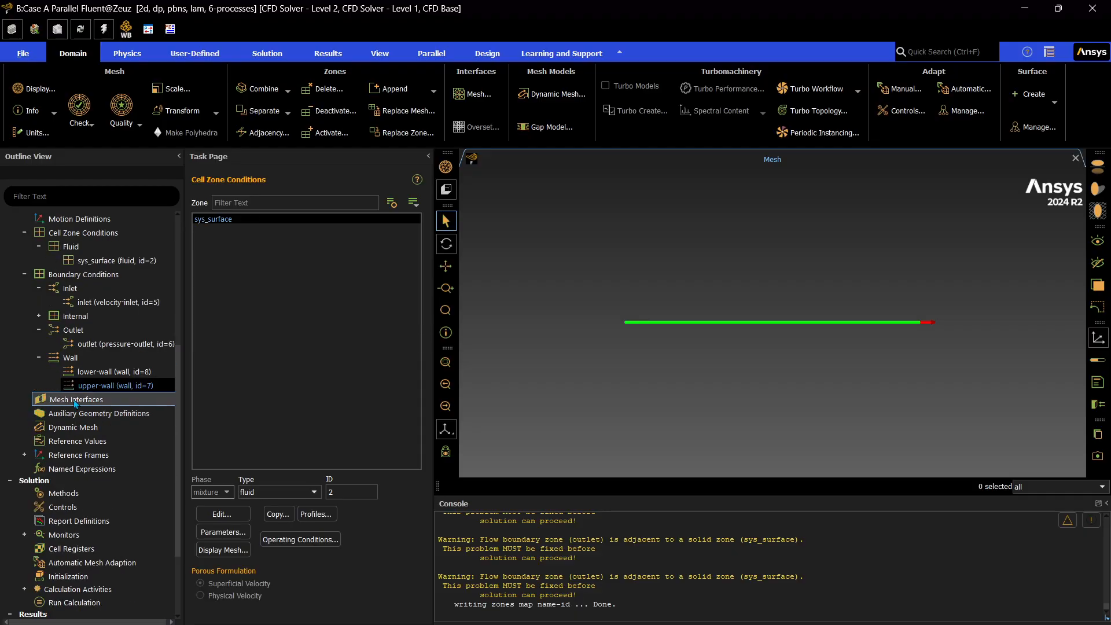
pyautogui.scroll(-1, 92, 392)
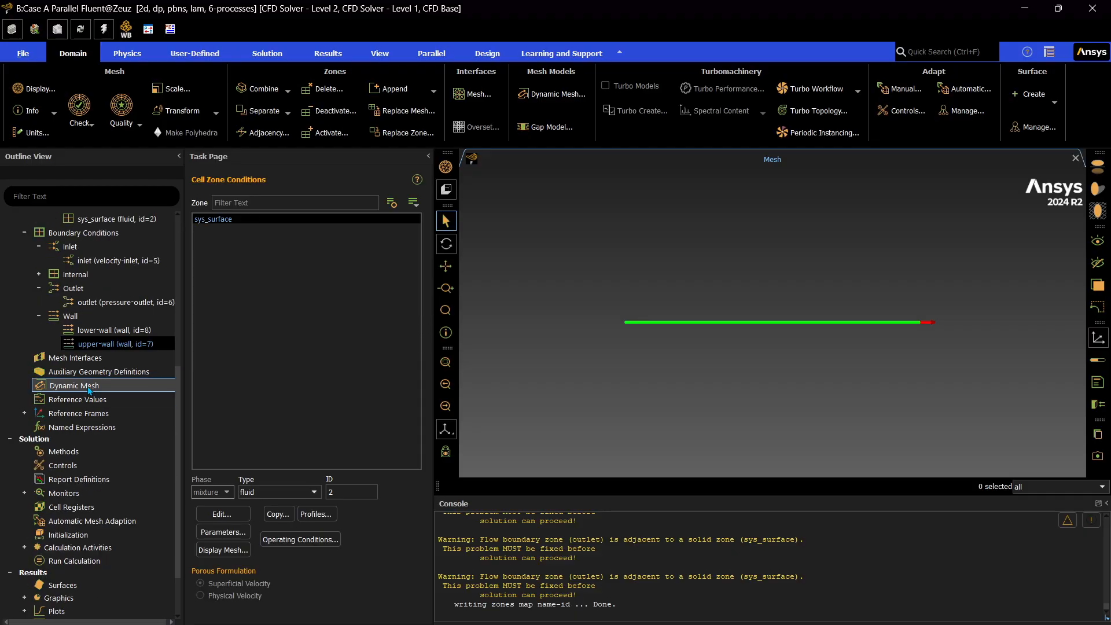
pyautogui.scroll(-1, 70, 422)
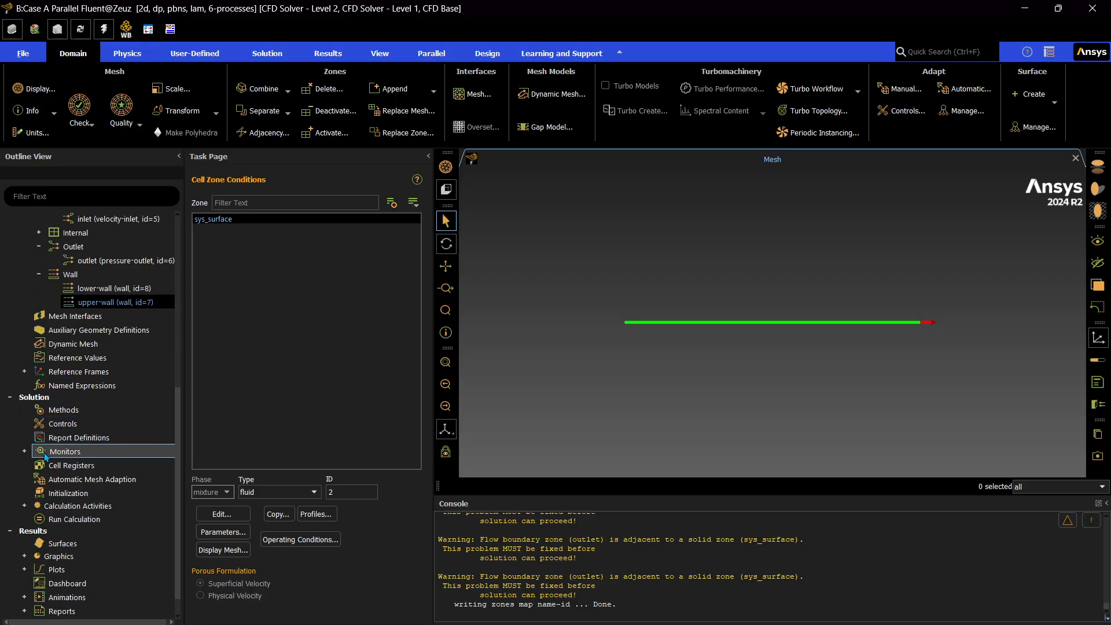
pyautogui.click(25, 451)
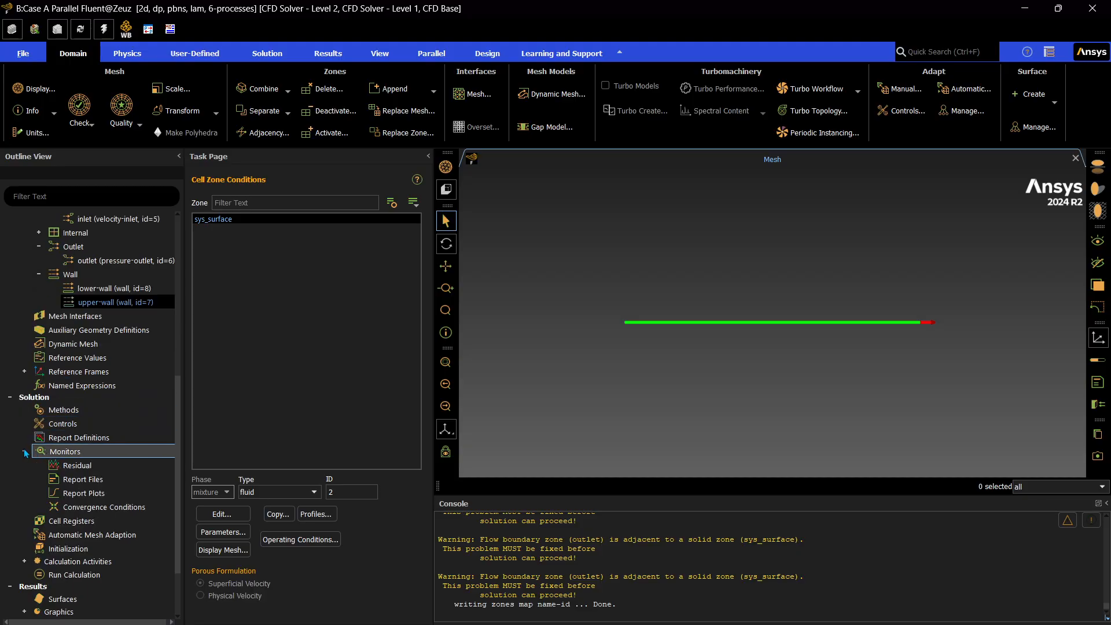
pyautogui.doubleClick(81, 465)
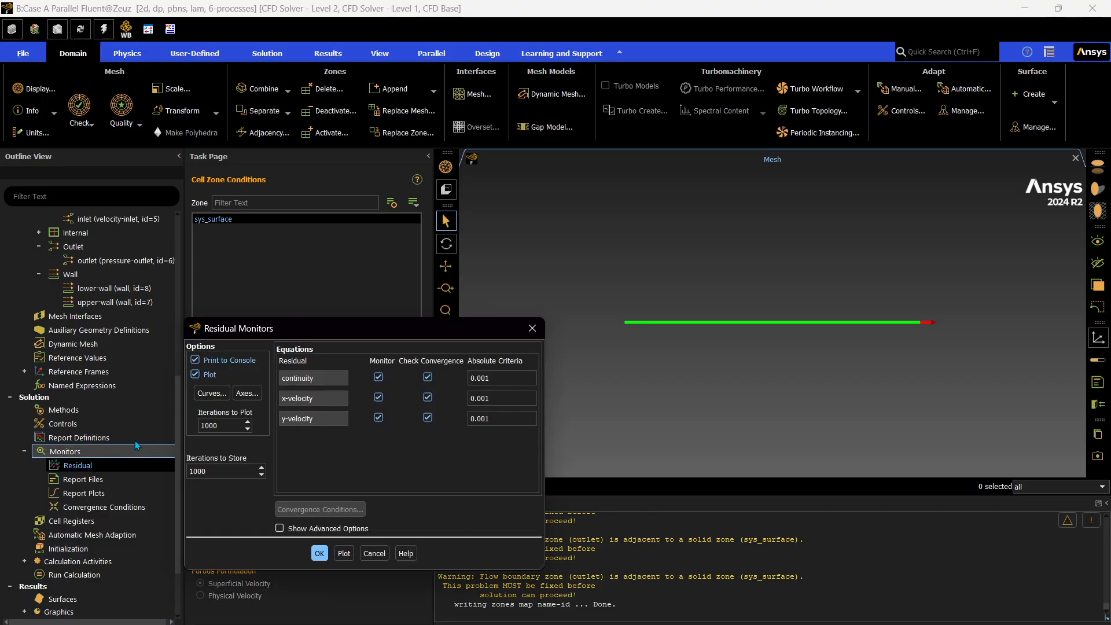
pyautogui.click(508, 381)
pyautogui.press('BackSpace')
pyautogui.press('BackSpace')
pyautogui.press('BackSpace')
pyautogui.press('BackSpace')
pyautogui.press('BackSpace')
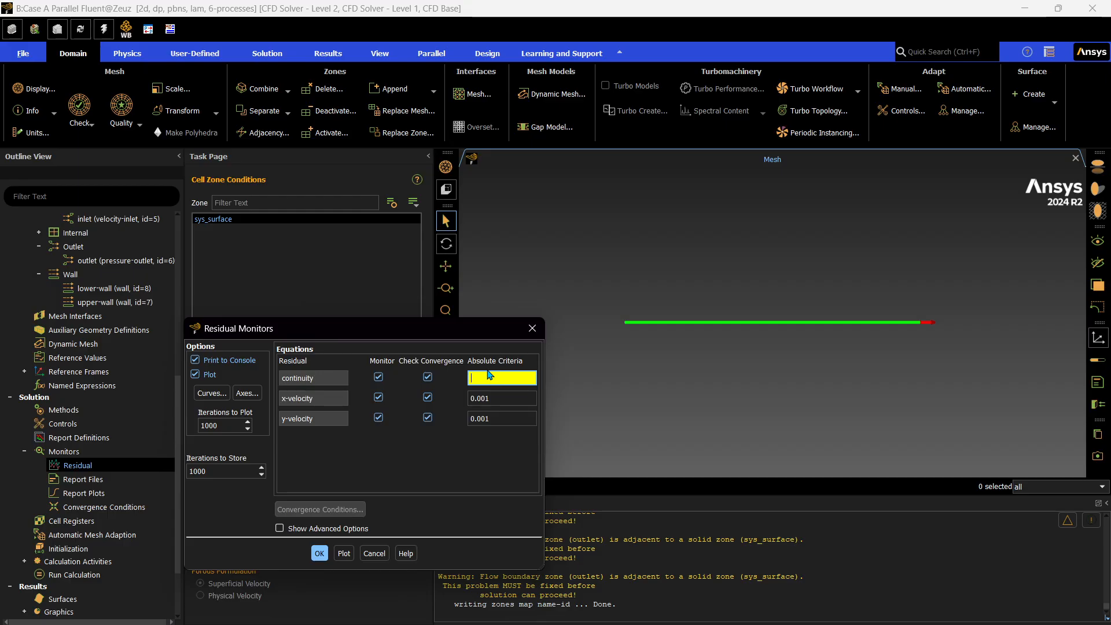
pyautogui.write('1e-')
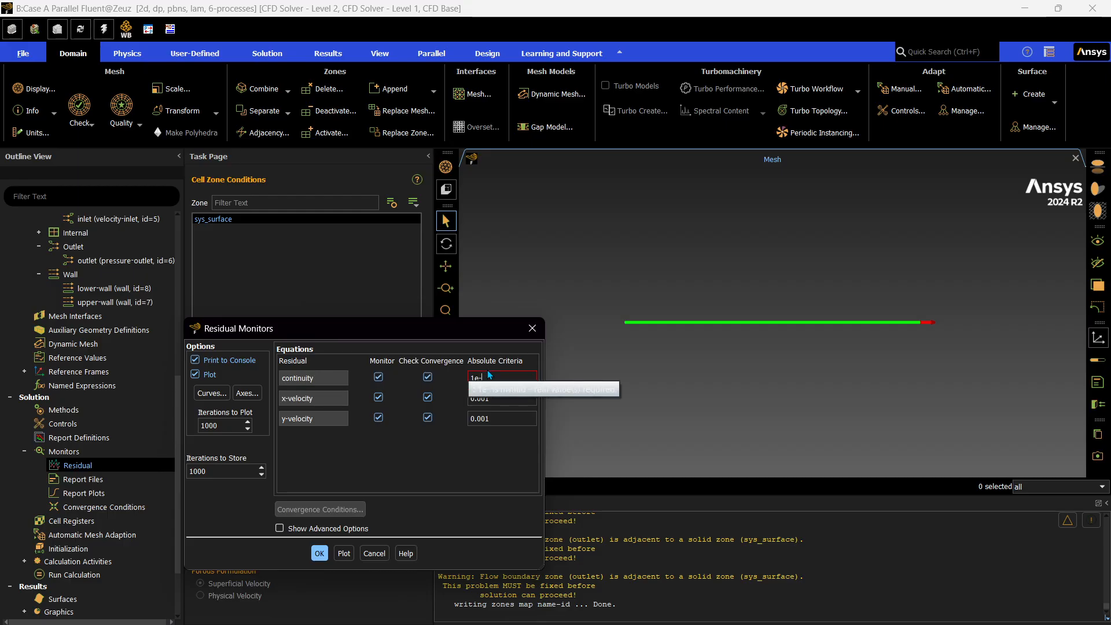
pyautogui.write('8')
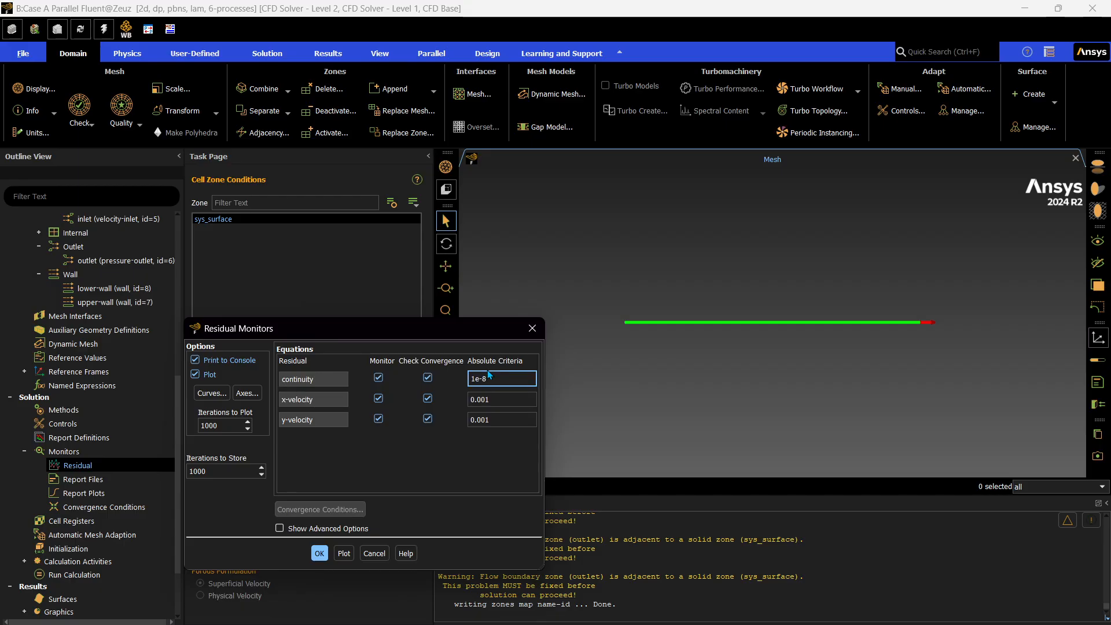
pyautogui.press('BackSpace')
pyautogui.write('6')
pyautogui.click(507, 399)
pyautogui.click(507, 379)
pyautogui.press('BackSpace')
pyautogui.write('8')
# Step: Set the x-velocity residual's absolute convergence criterion to 1e-8
pyautogui.click(526, 399)
pyautogui.press('BackSpace')
pyautogui.press('BackSpace')
pyautogui.press('BackSpace')
pyautogui.press('BackSpace')
pyautogui.press('BackSpace')
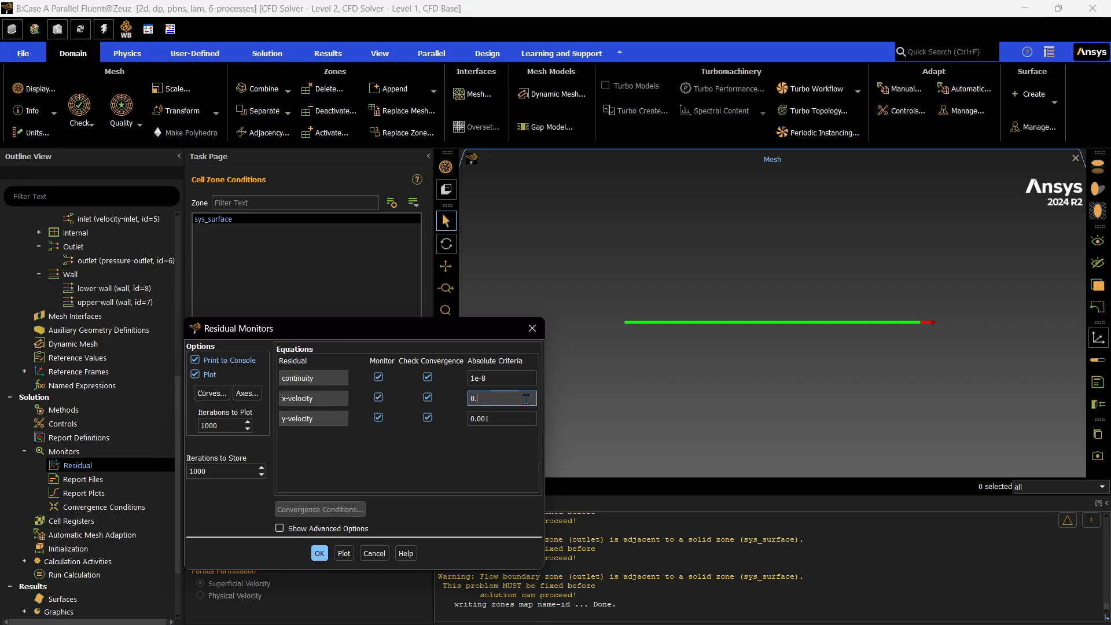
pyautogui.write('1e-8')
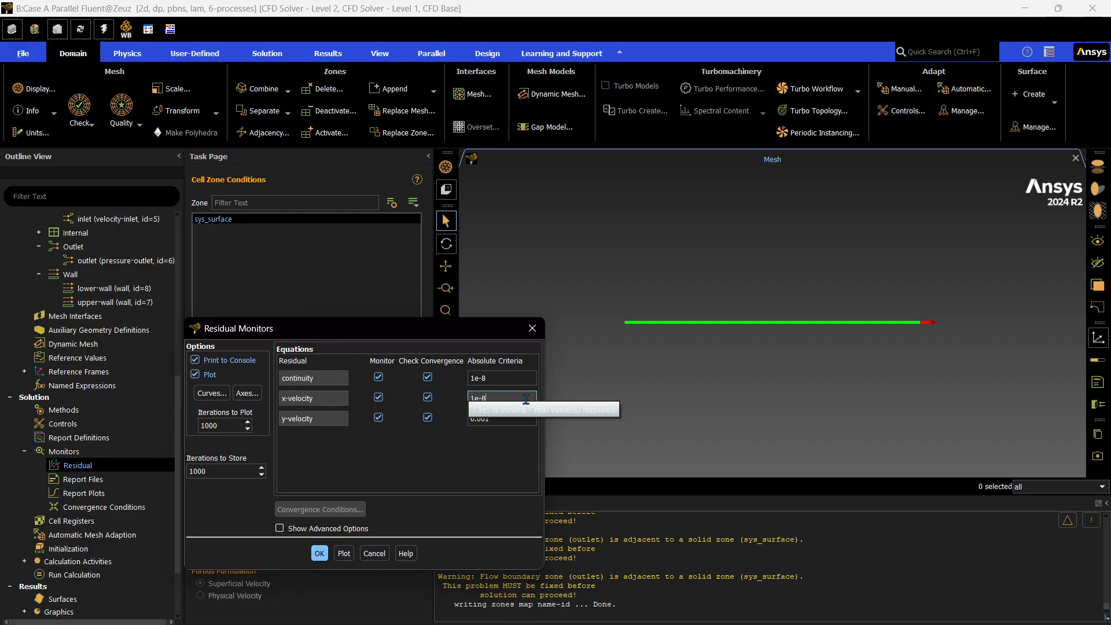
# Step: Set the y-velocity residual's absolute convergence criterion to 1e-6
pyautogui.click(514, 413)
pyautogui.press('BackSpace')
pyautogui.press('BackSpace')
pyautogui.press('BackSpace')
pyautogui.press('BackSpace')
pyautogui.press('BackSpace')
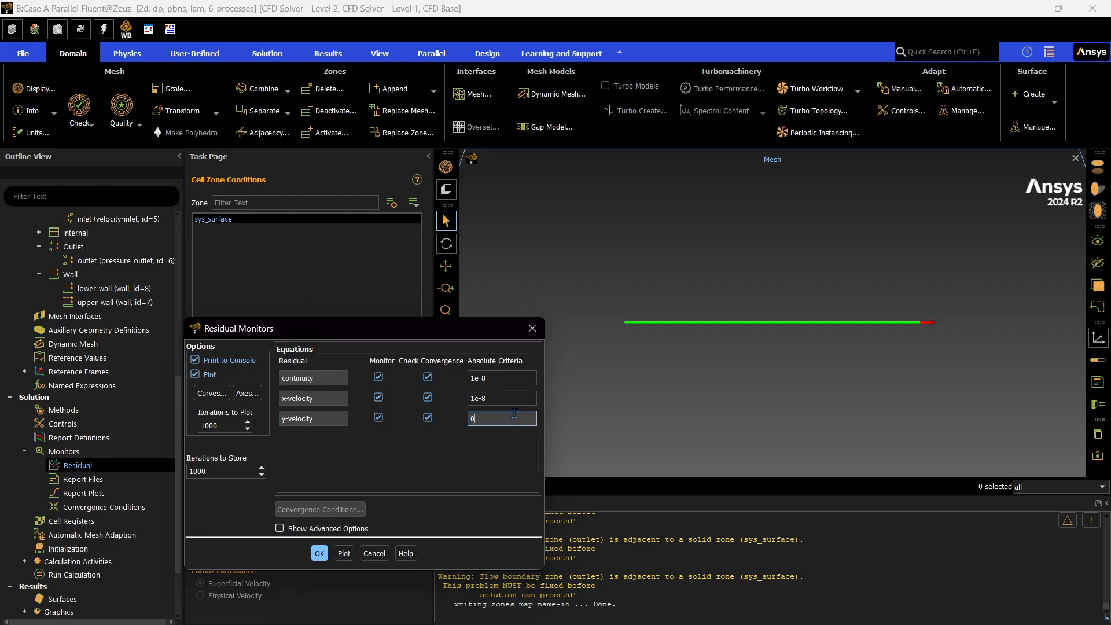
pyautogui.write('1e-8')
pyautogui.press('BackSpace')
pyautogui.write('6')
# Step: Change the x-velocity and continuity absolute convergence criteria to 1e-6 and accept the residual monitor settings
pyautogui.click(510, 396)
pyautogui.press('BackSpace')
pyautogui.write('6')
pyautogui.click(511, 378)
pyautogui.press('BackSpace')
pyautogui.write('6')
pyautogui.click(319, 553)
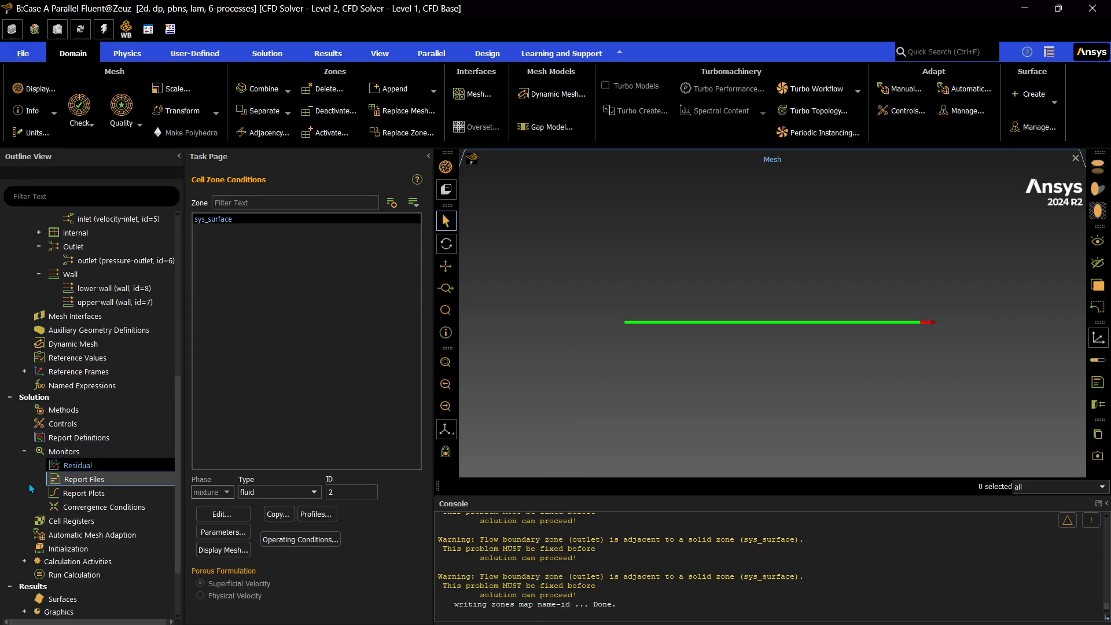
# Step: Reopen the residual monitor settings to review the absolute criteria of all three equations, and close them unchanged
pyautogui.doubleClick(91, 473)
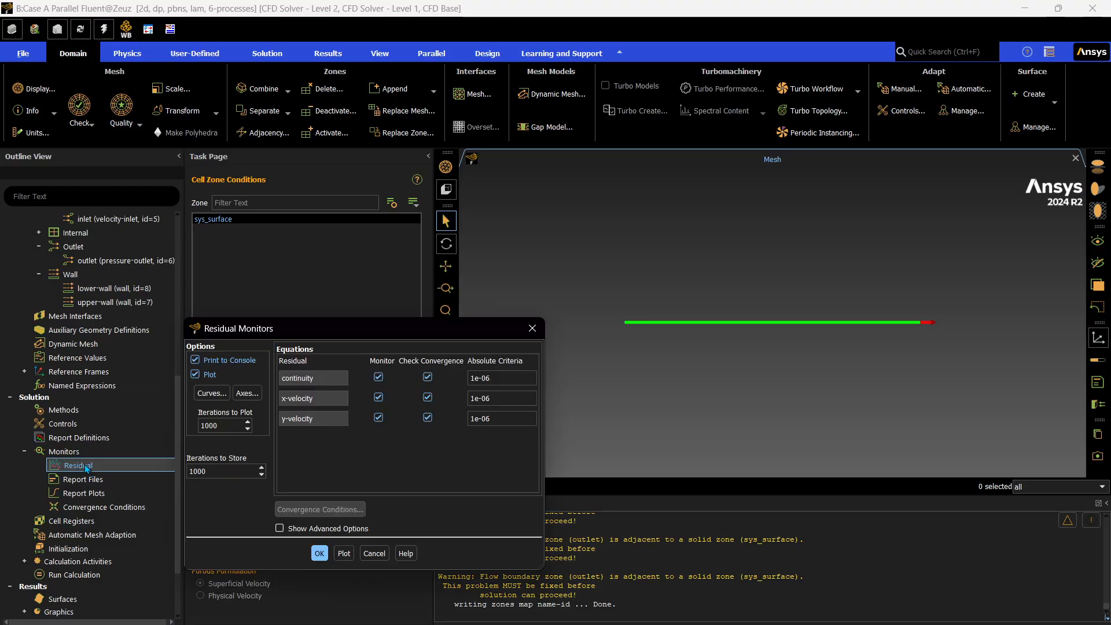
pyautogui.click(519, 378)
pyautogui.click(503, 399)
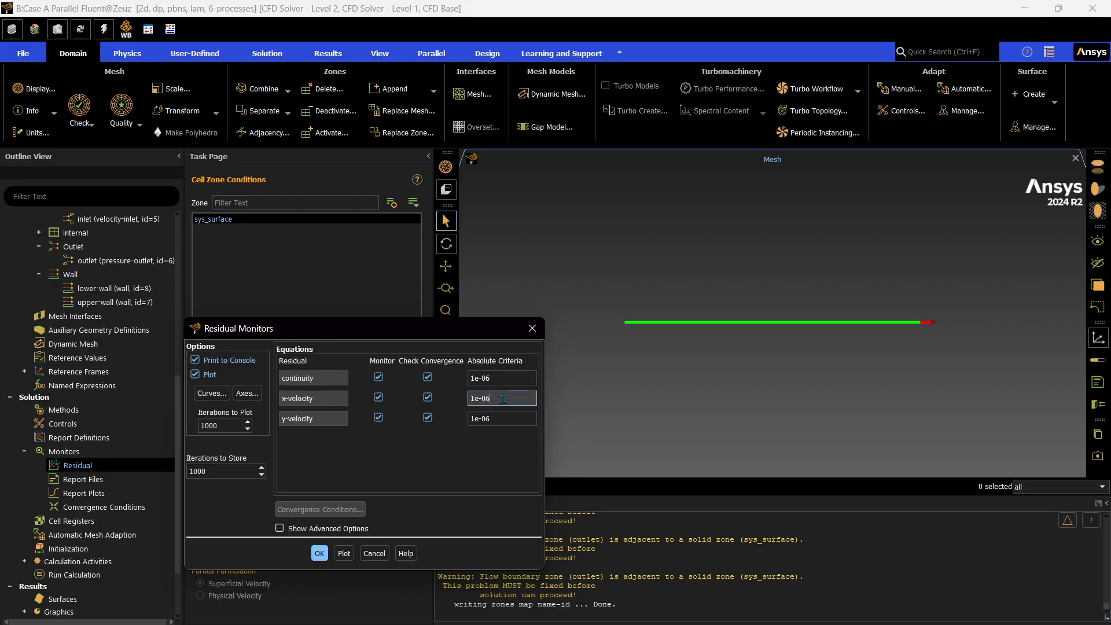
pyautogui.moveTo(472, 418); pyautogui.dragTo(490, 448)
pyautogui.click(489, 447)
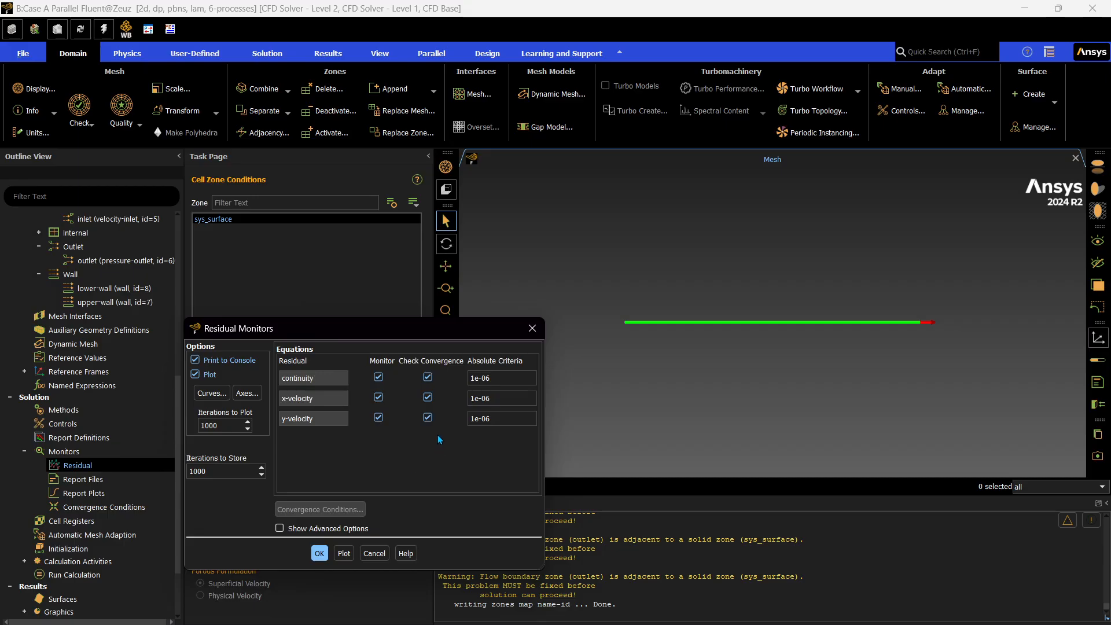
pyautogui.click(532, 329)
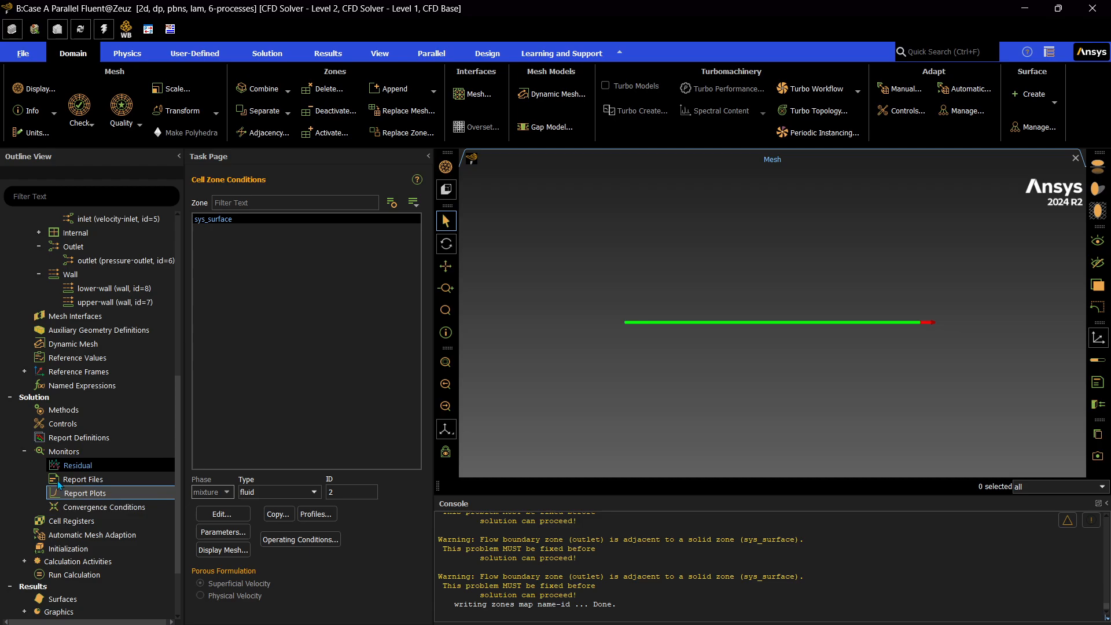
pyautogui.click(25, 451)
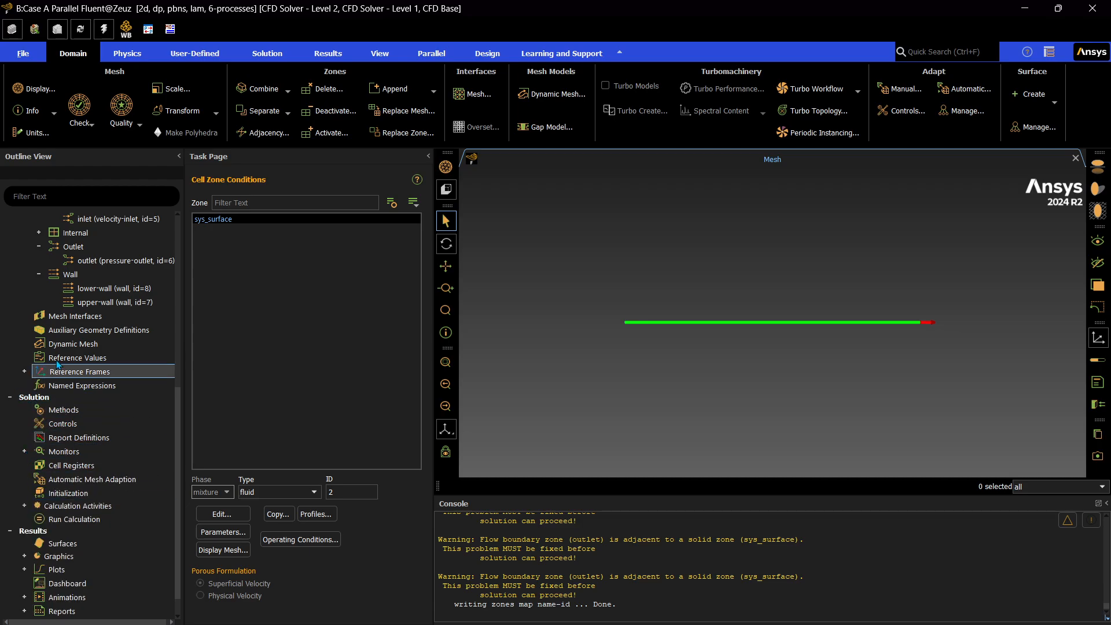
# Step: Choose standard initialization for the solution and compute its initial values from the inlet
pyautogui.scroll(2, 64, 353)
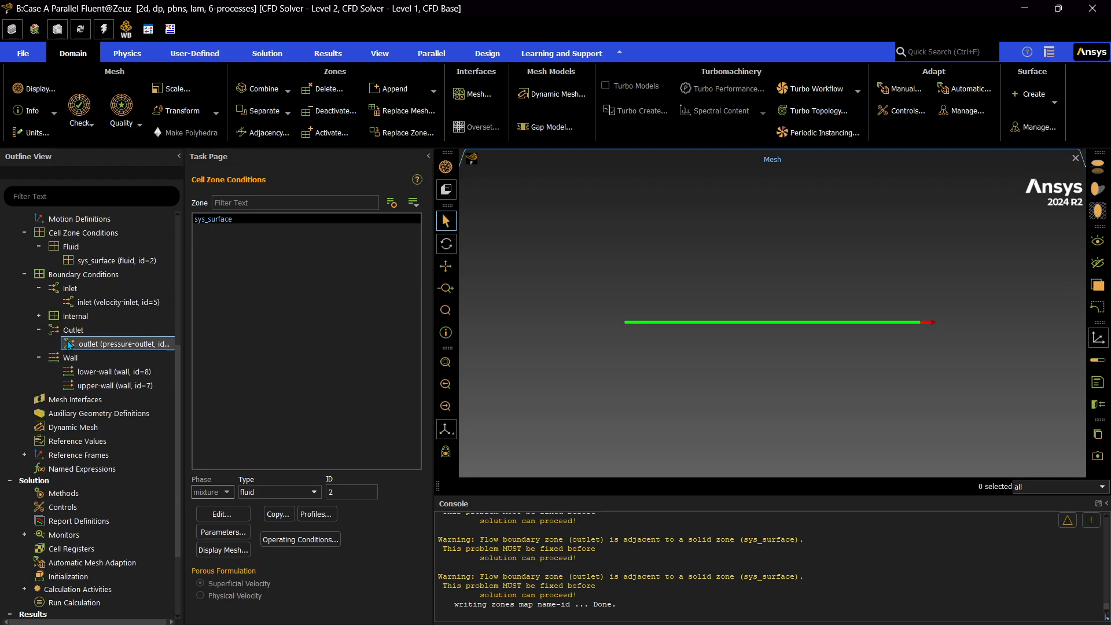
pyautogui.scroll(-1, 81, 431)
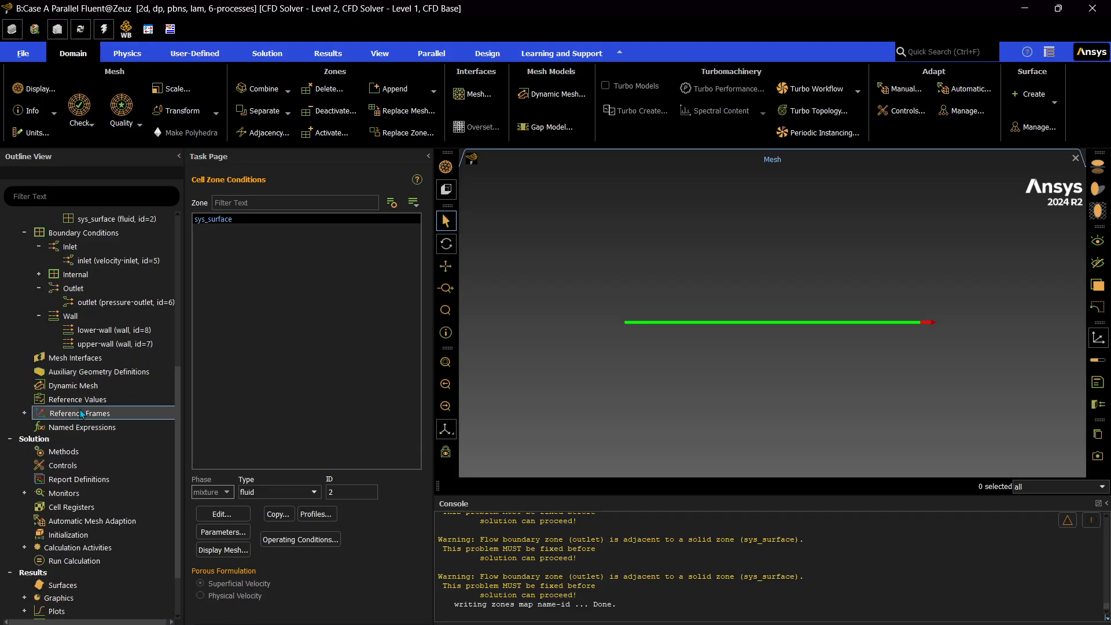
pyautogui.click(75, 533)
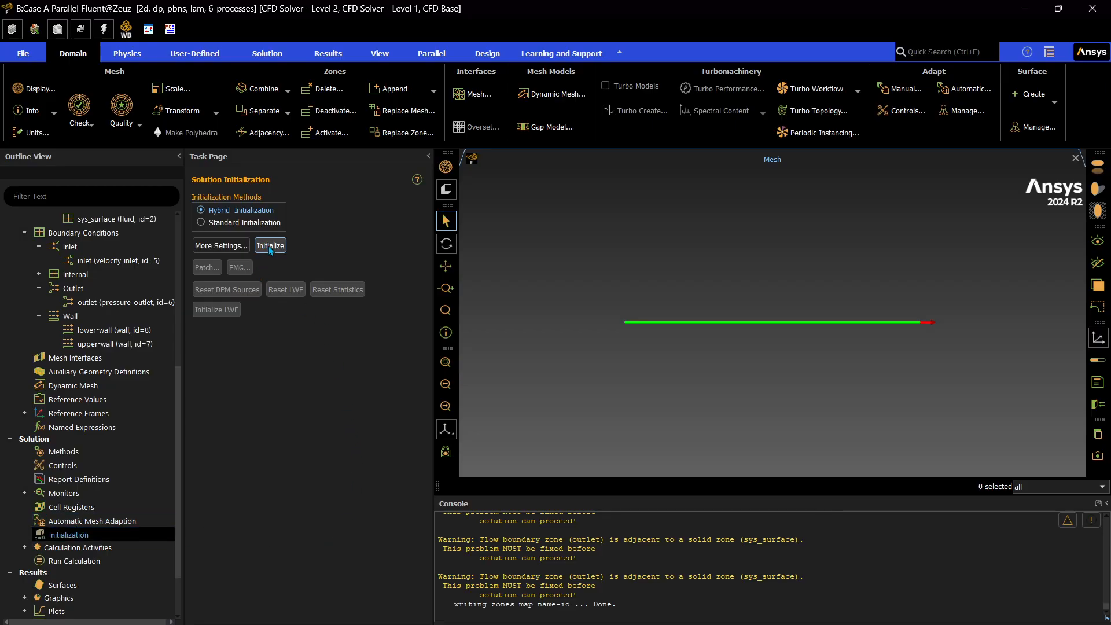
pyautogui.click(258, 224)
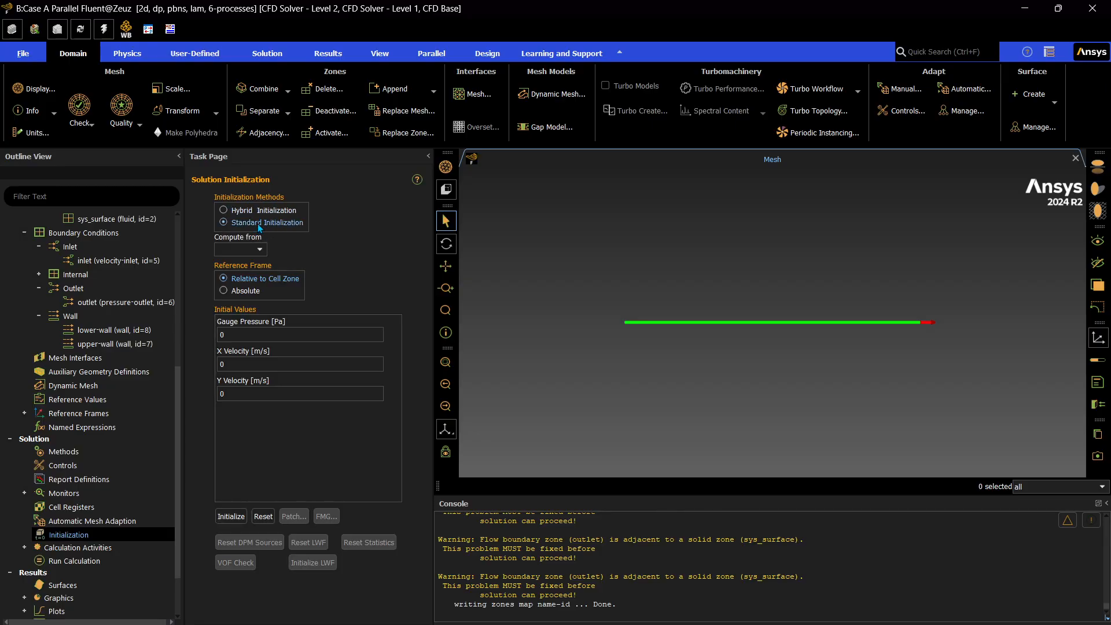
pyautogui.click(254, 249)
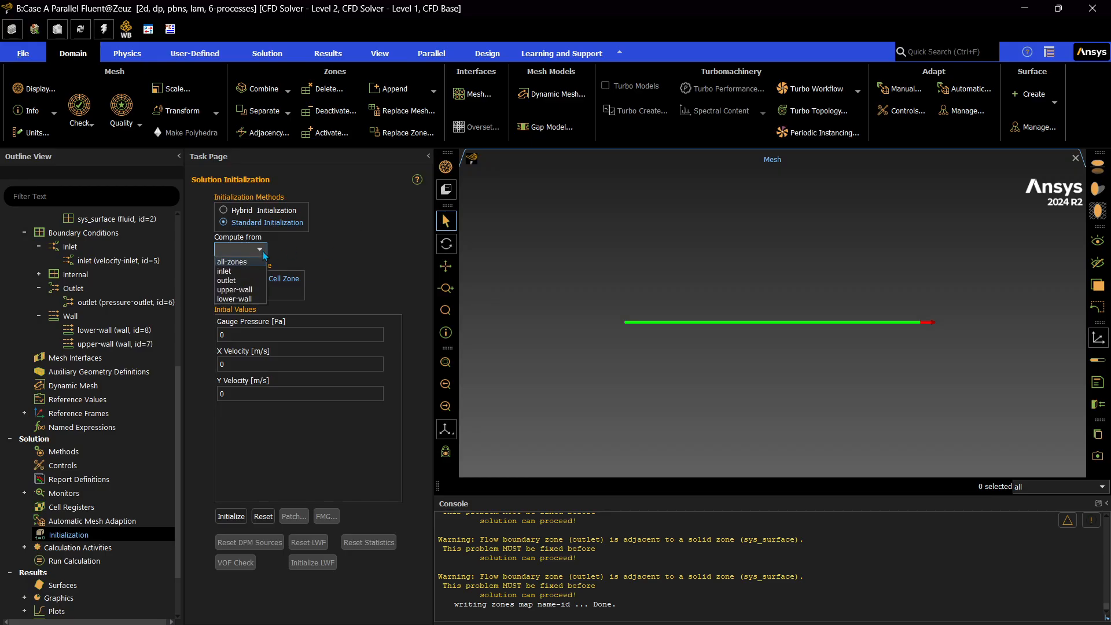
pyautogui.click(249, 272)
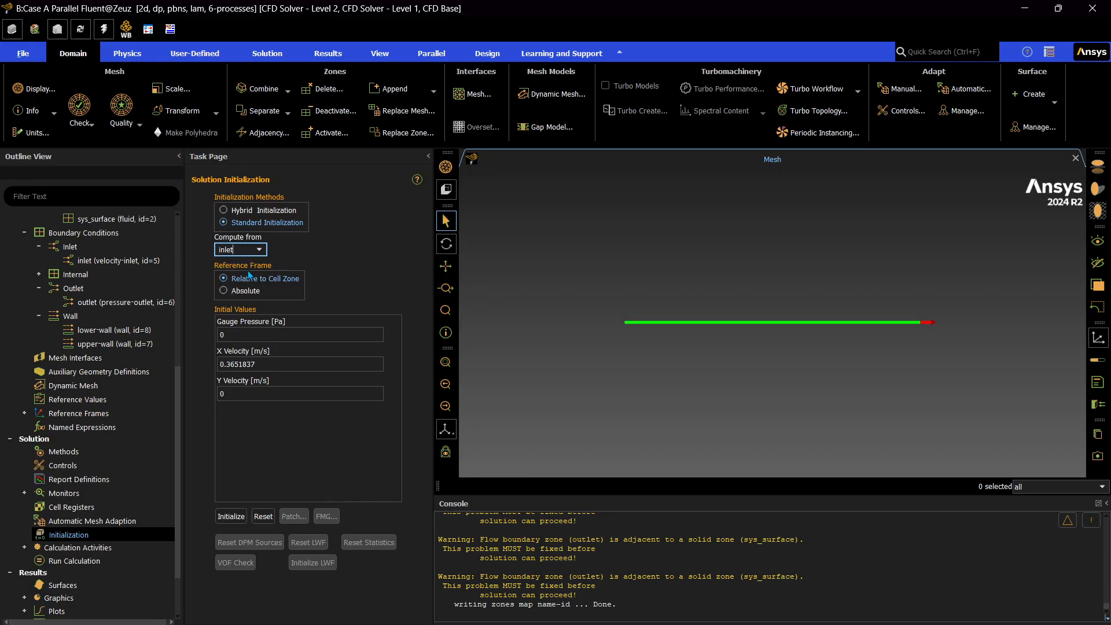
# Step: Check the initial X velocity and initialize the solution, dismissing any request to discard data and initialize again
pyautogui.click(283, 366)
pyautogui.doubleClick(286, 367)
pyautogui.click(287, 364)
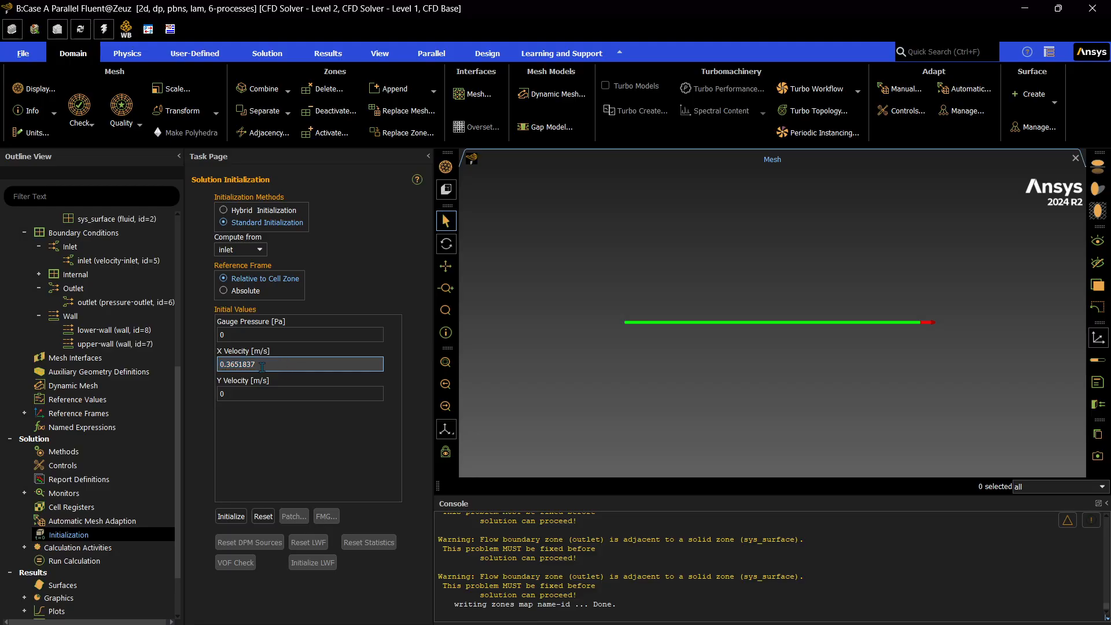
pyautogui.click(372, 277)
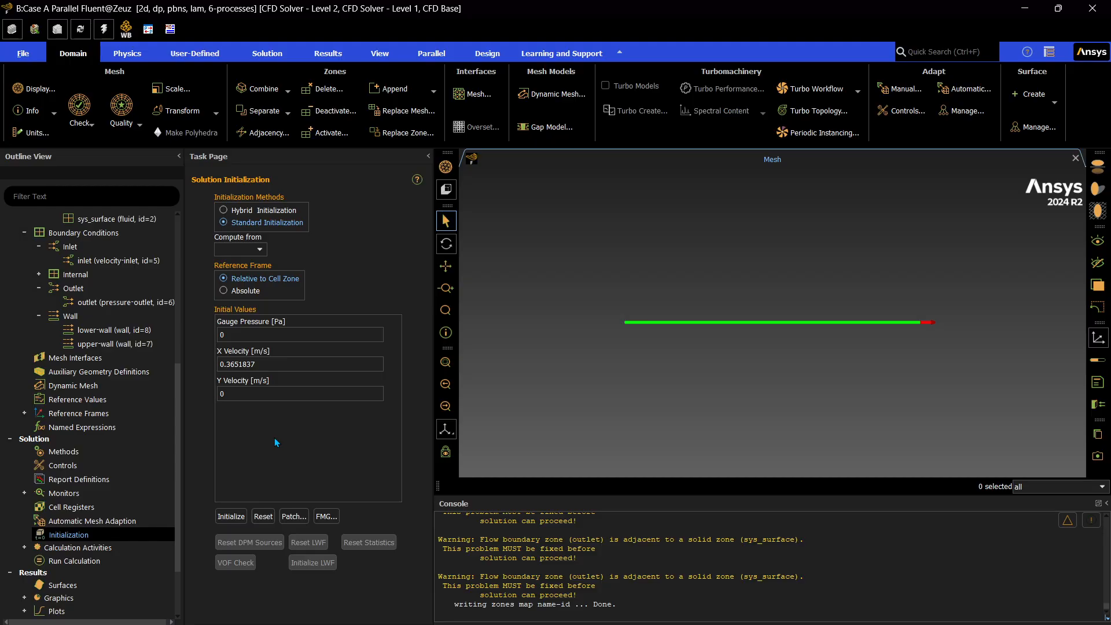
pyautogui.click(237, 516)
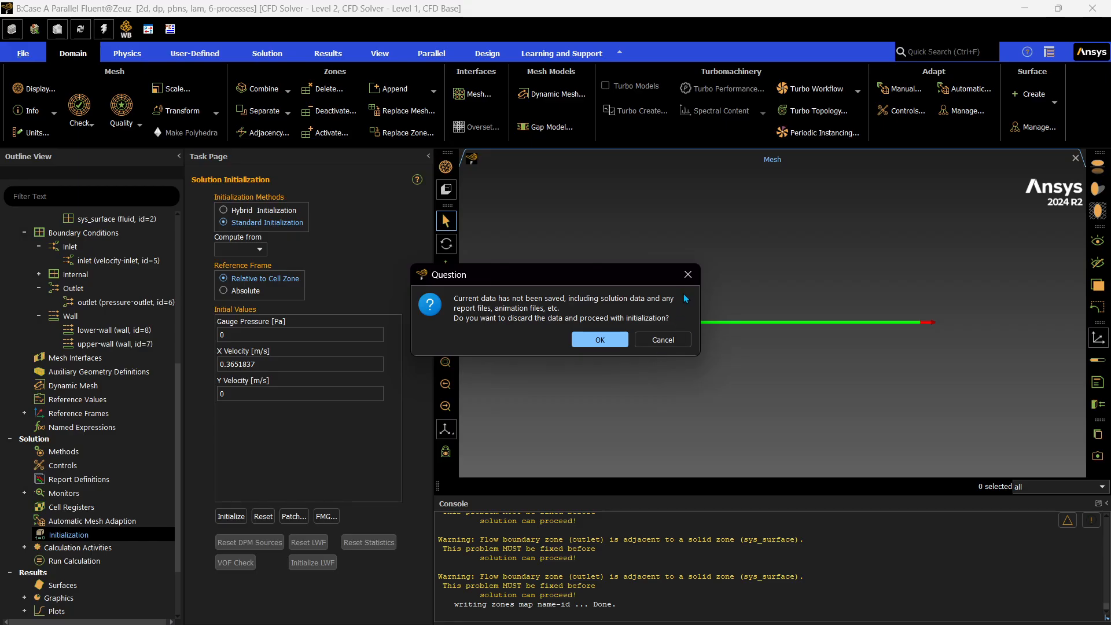
pyautogui.click(687, 275)
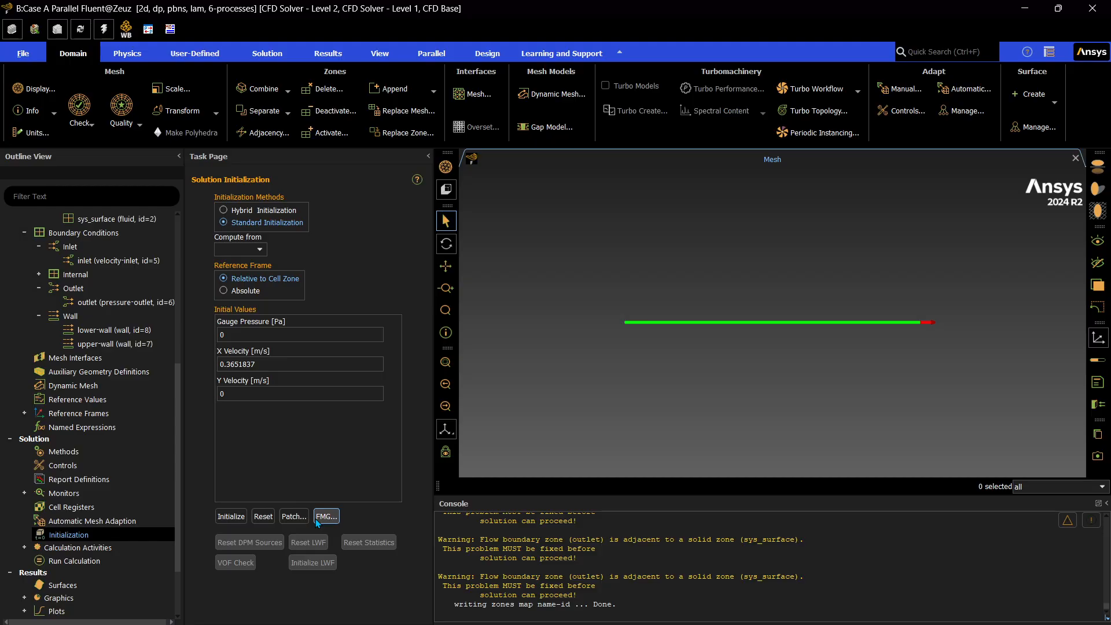
# Step: Switch the solution to hybrid initialization and initialize it, discarding the current unsaved data
pyautogui.click(243, 210)
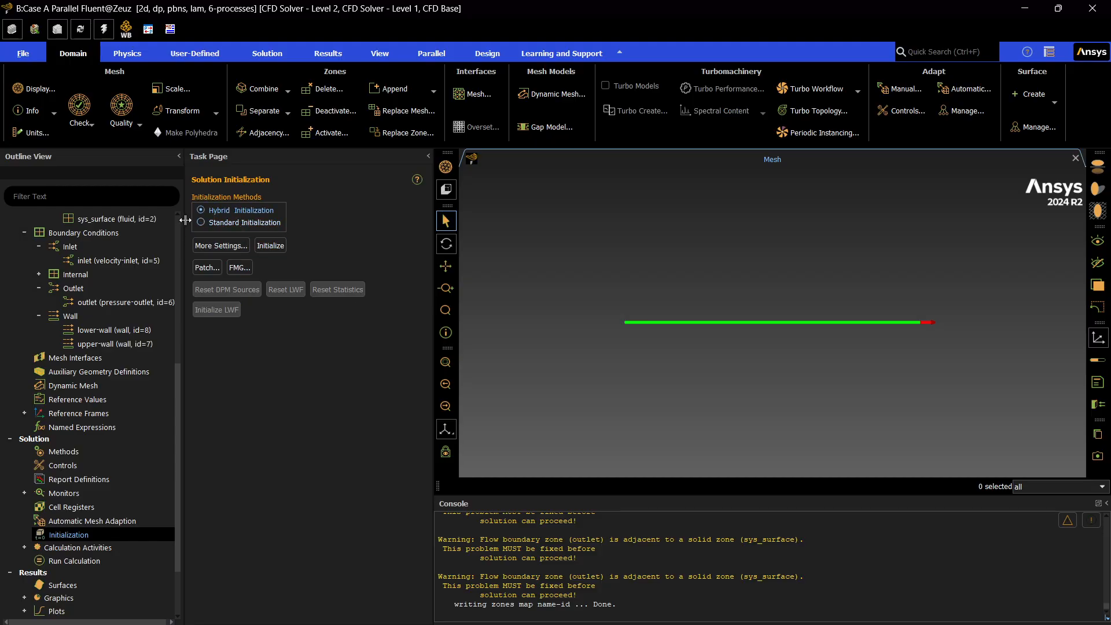
pyautogui.click(275, 245)
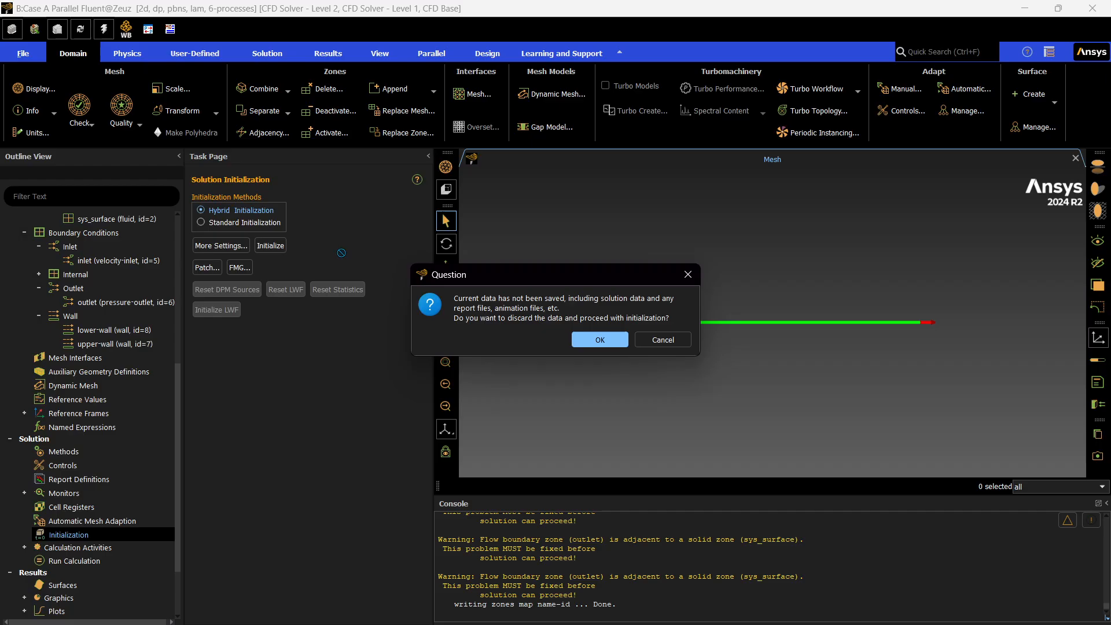
pyautogui.click(602, 340)
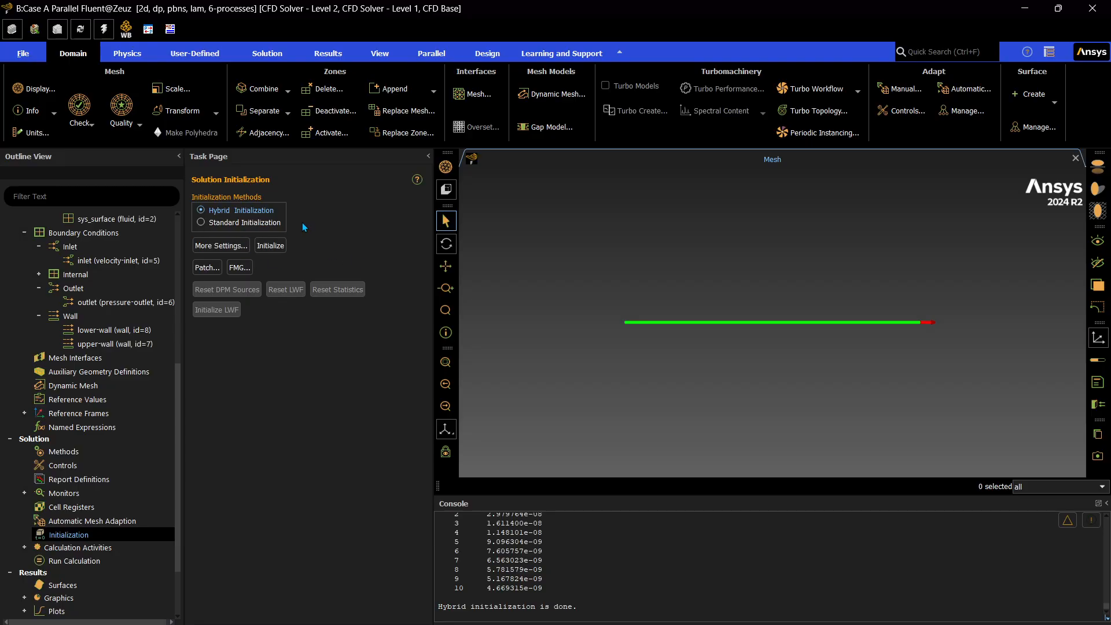
# Step: Set the run calculation to 1000 iterations and calculate the solution through to completion
pyautogui.click(100, 561)
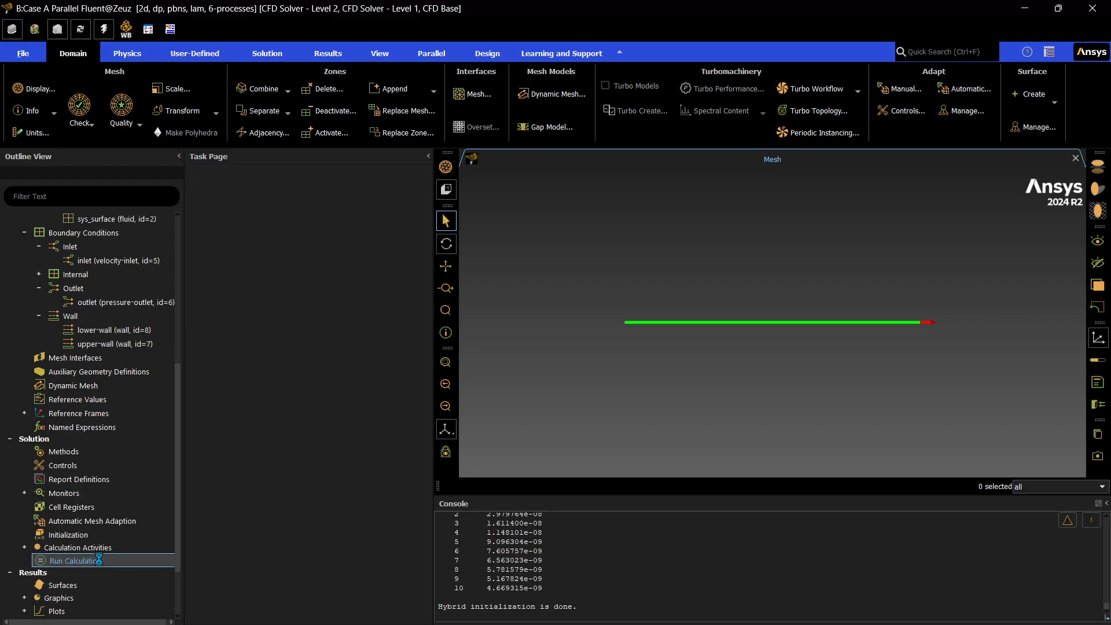
pyautogui.click(250, 341)
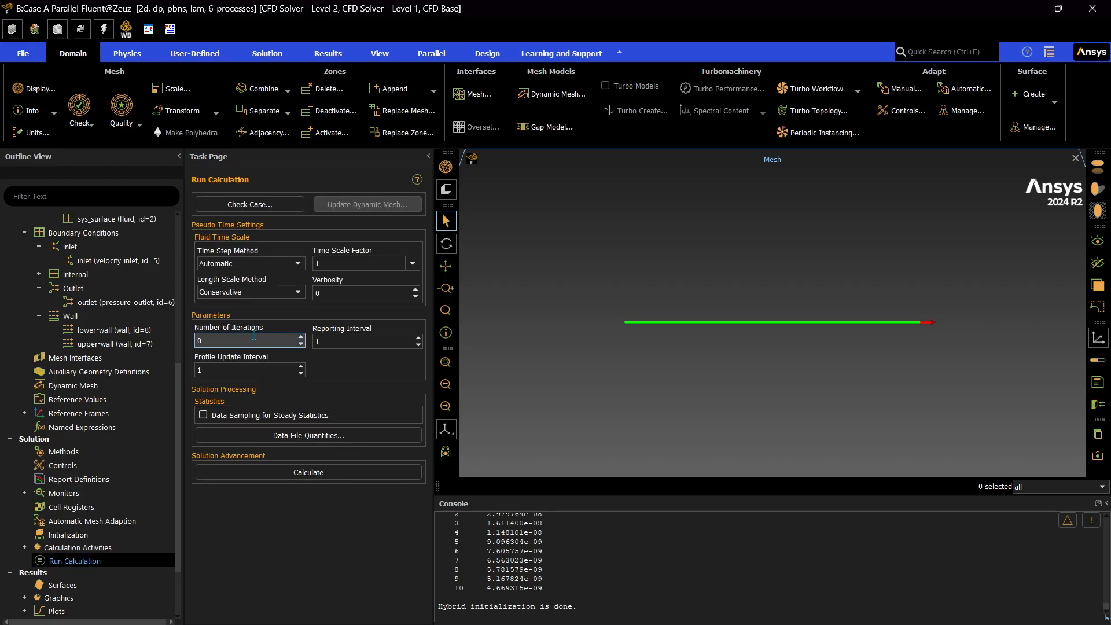
pyautogui.press('BackSpace')
pyautogui.write('1000')
pyautogui.click(346, 361)
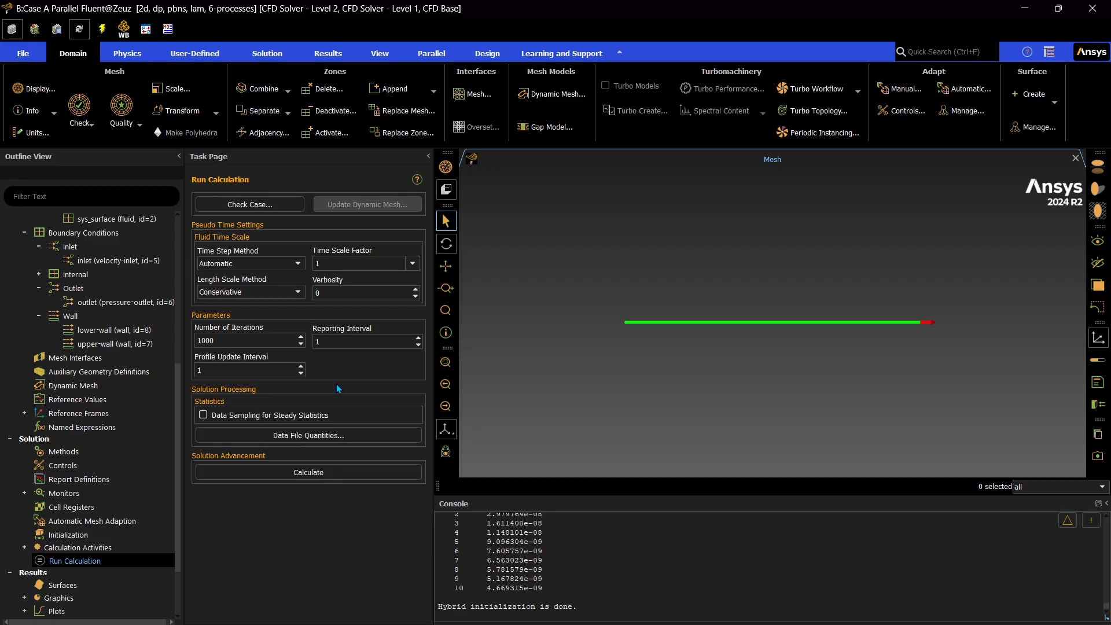
pyautogui.click(345, 475)
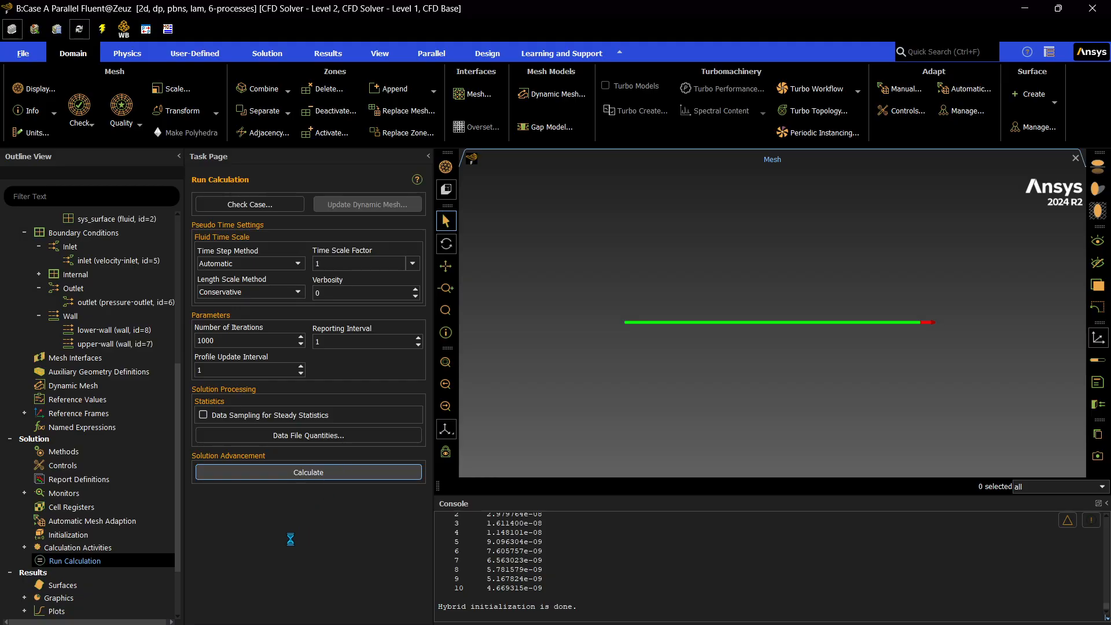
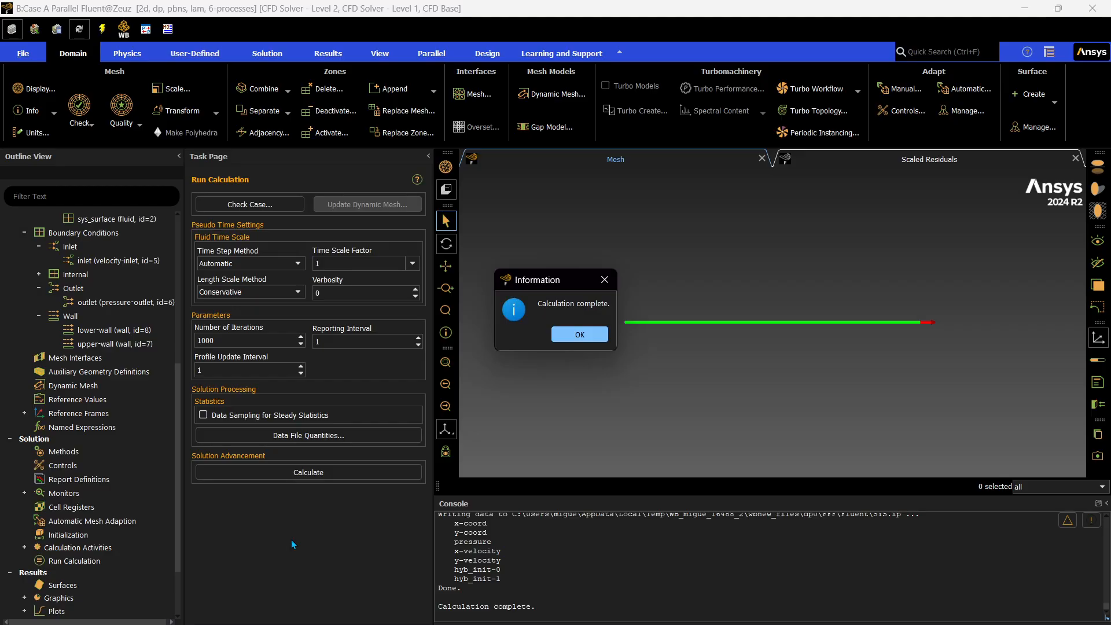
pyautogui.click(581, 337)
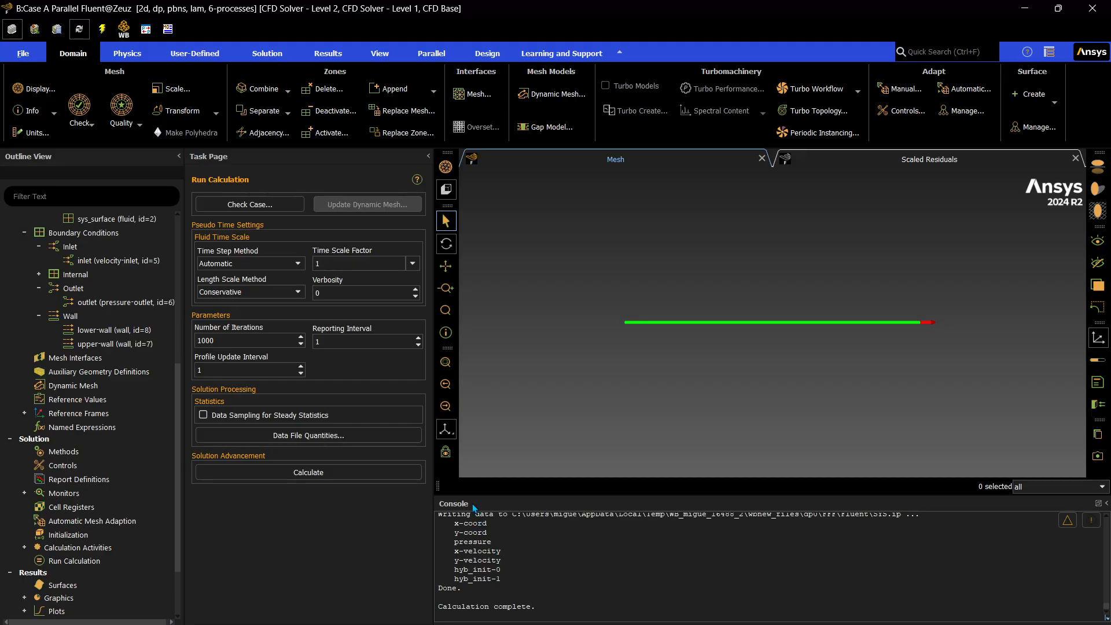
# Step: Review the scaled residuals plot of the finished calculation, and quit Fluent to return to Workbench
pyautogui.click(918, 160)
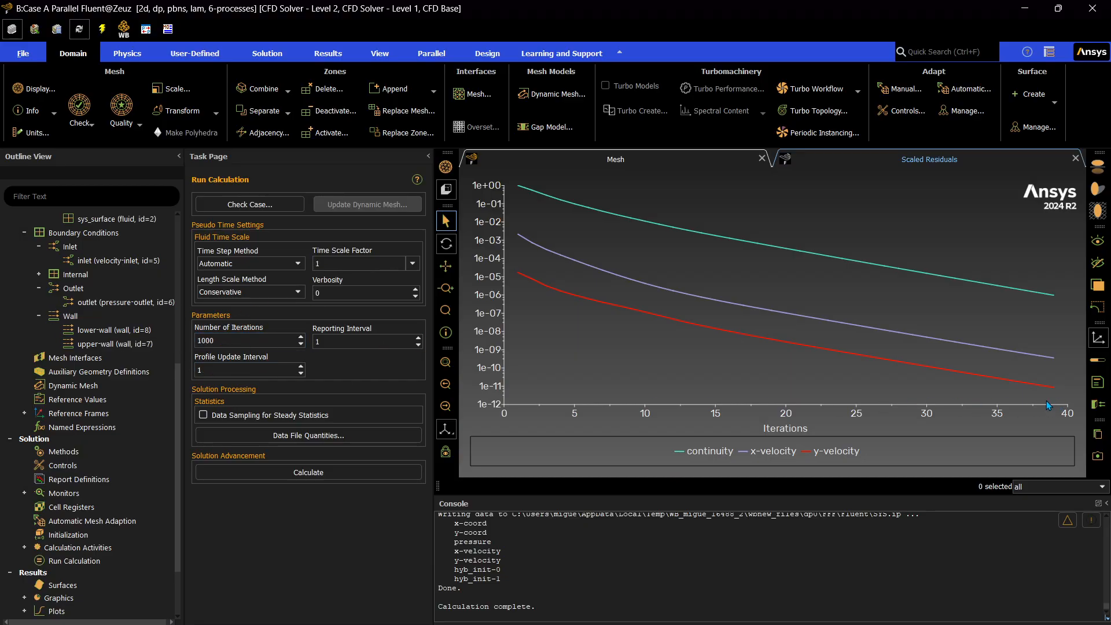
pyautogui.click(665, 163)
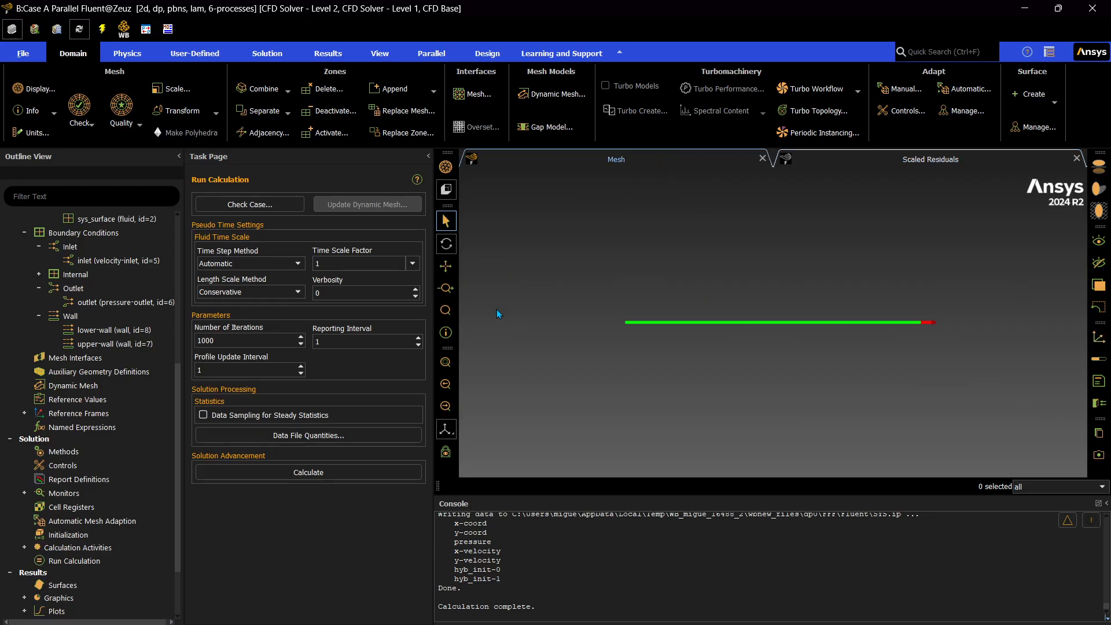
pyautogui.click(1093, 8)
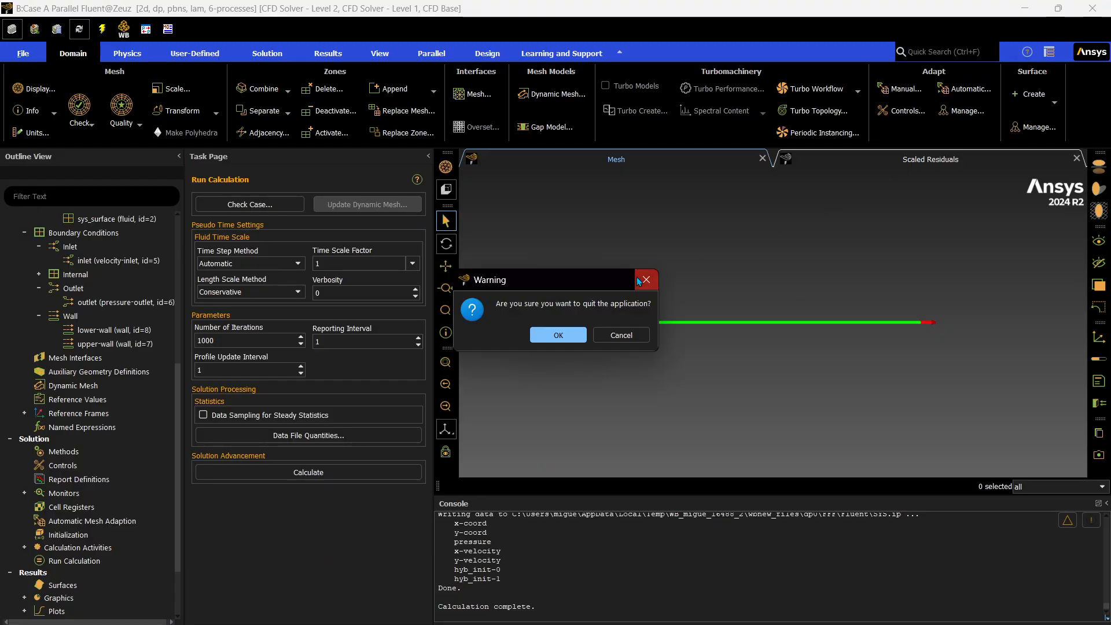
pyautogui.click(560, 336)
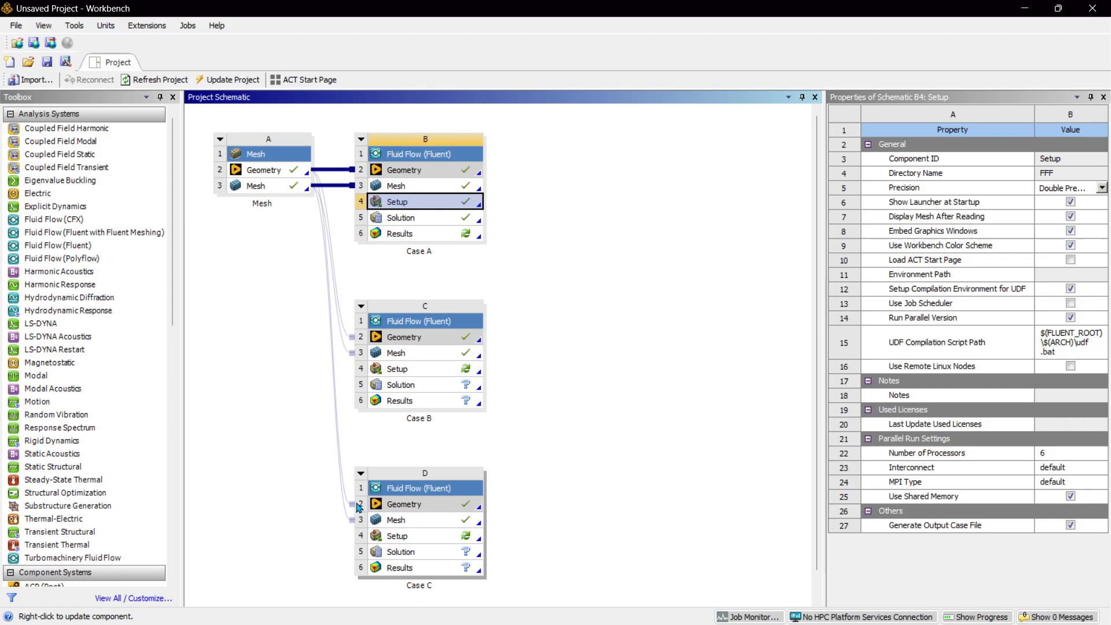
pyautogui.click(596, 330)
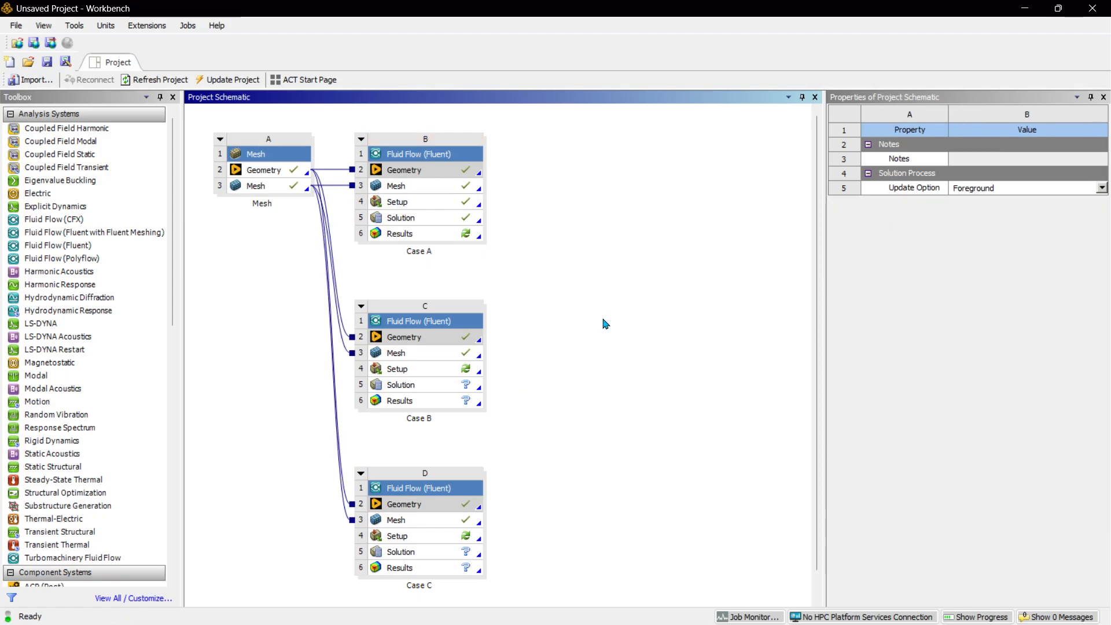
# Step: Open the Case A results in CFD-Post, allowing network access for its programs, and maximize its window
pyautogui.doubleClick(459, 237)
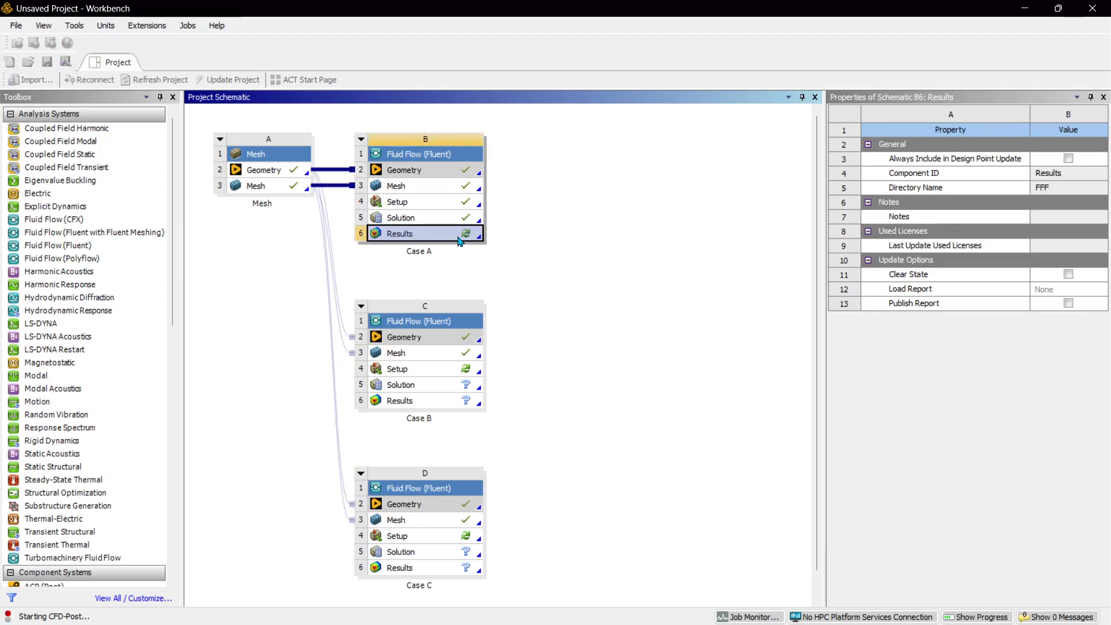
pyautogui.click(635, 335)
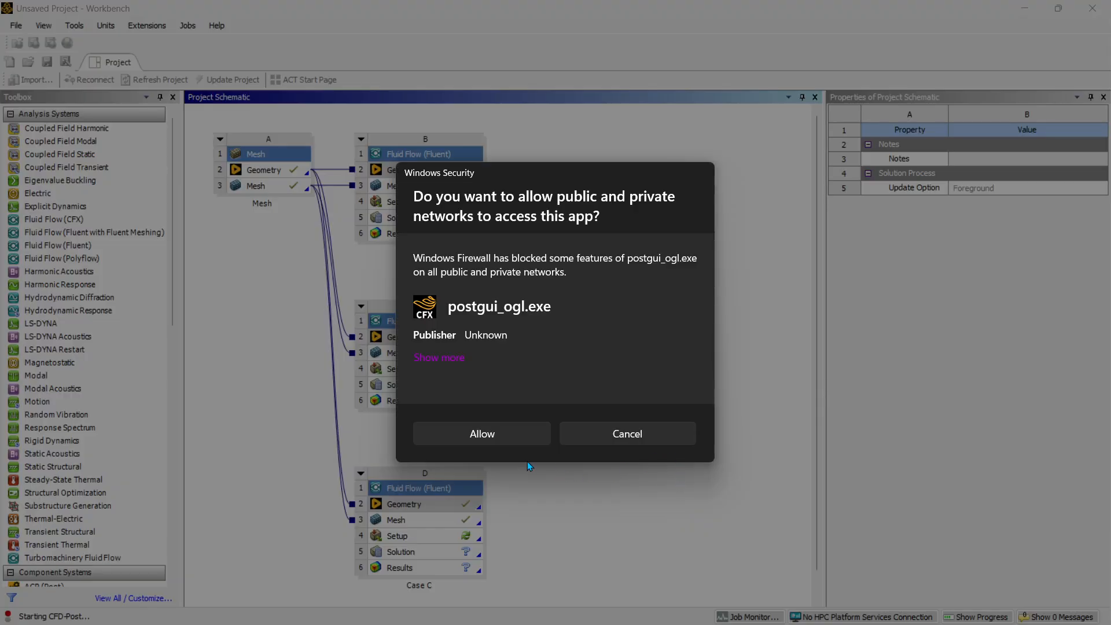
pyautogui.click(498, 440)
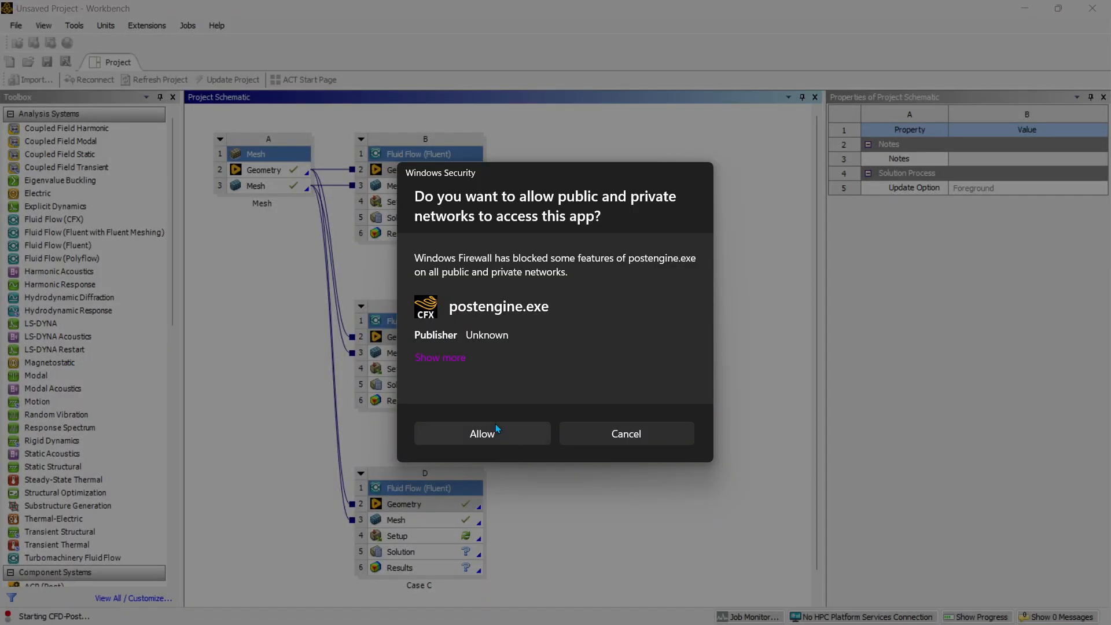
pyautogui.click(497, 435)
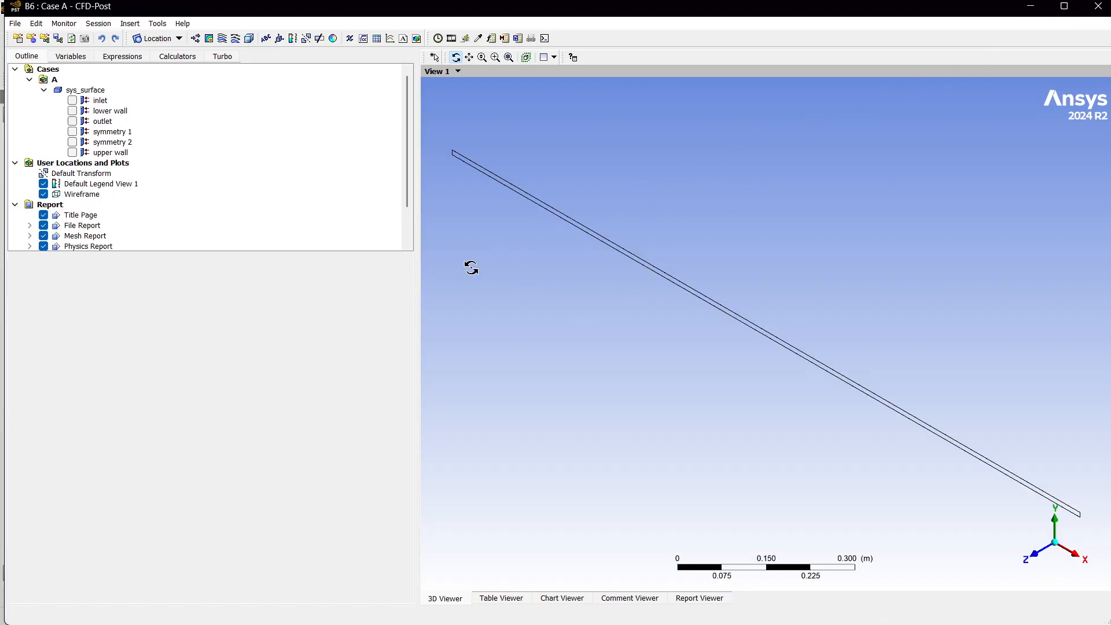
pyautogui.click(1063, 6)
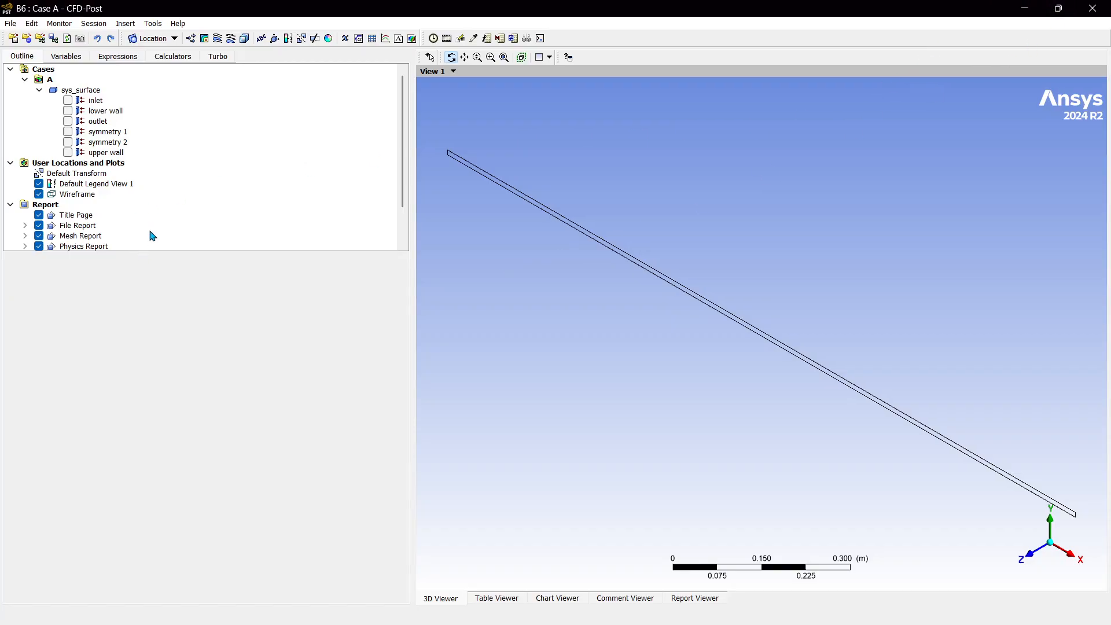
# Step: Insert a line location named mline
pyautogui.moveTo(170, 254); pyautogui.dragTo(174, 293)
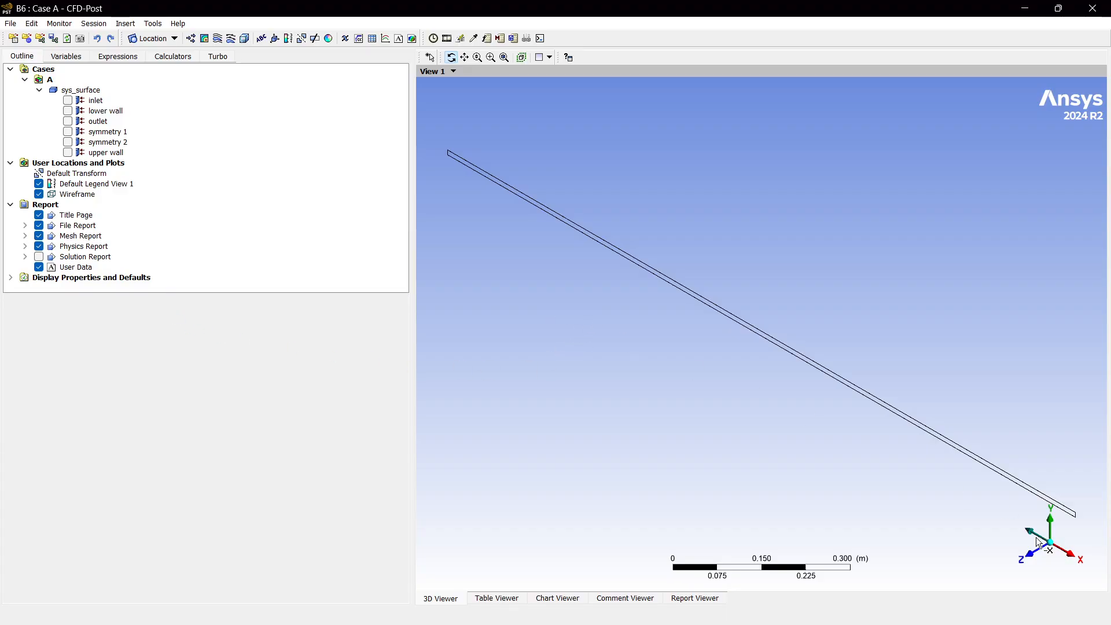
pyautogui.click(1028, 560)
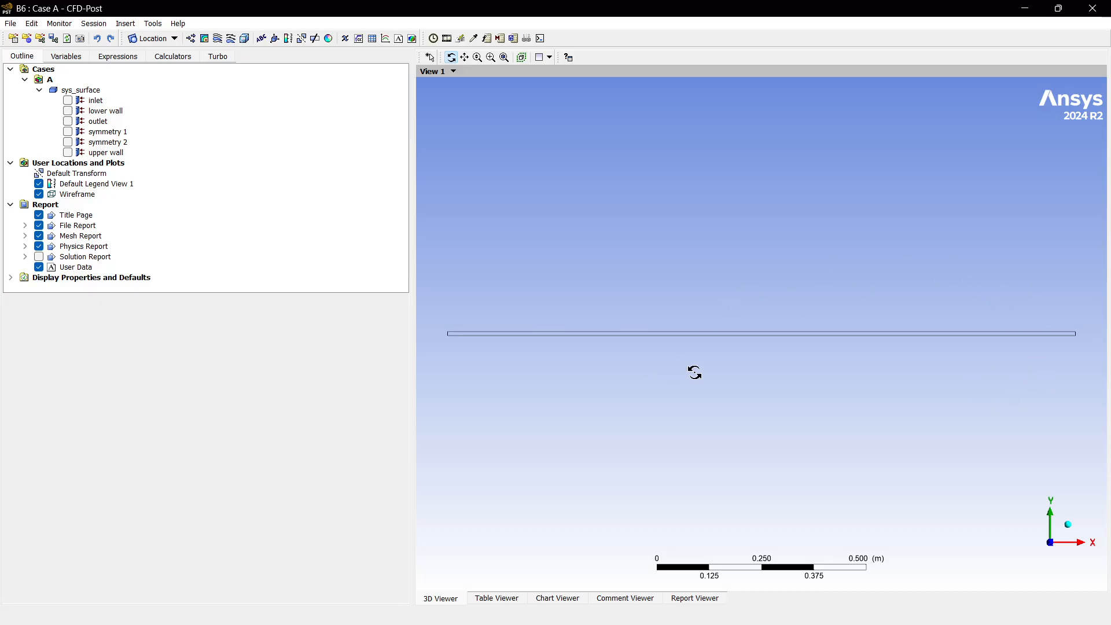
pyautogui.click(153, 38)
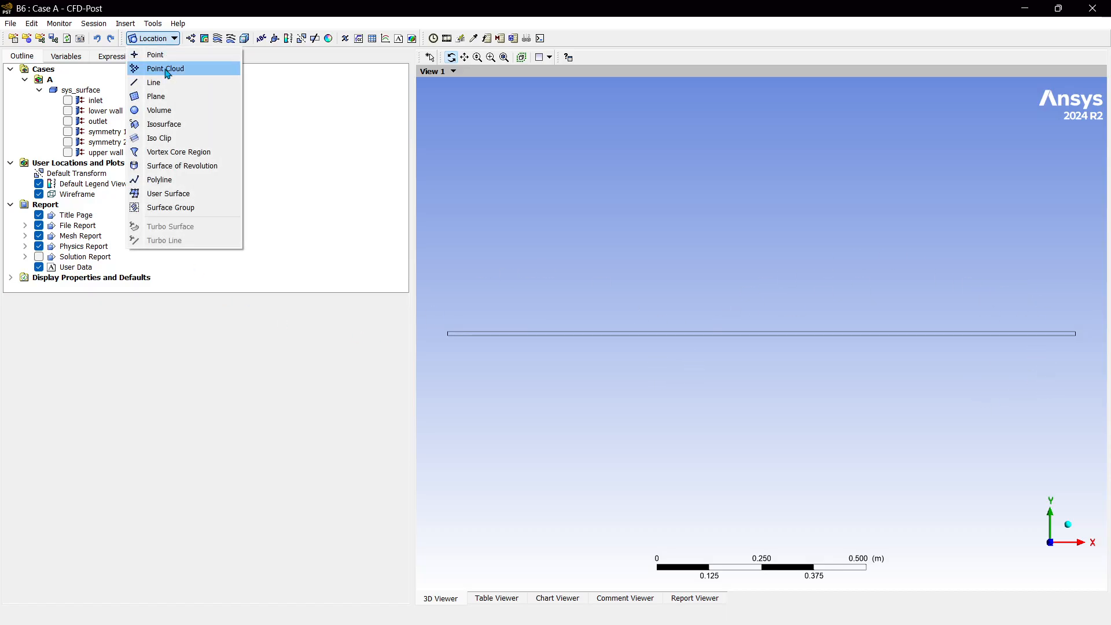
pyautogui.click(164, 83)
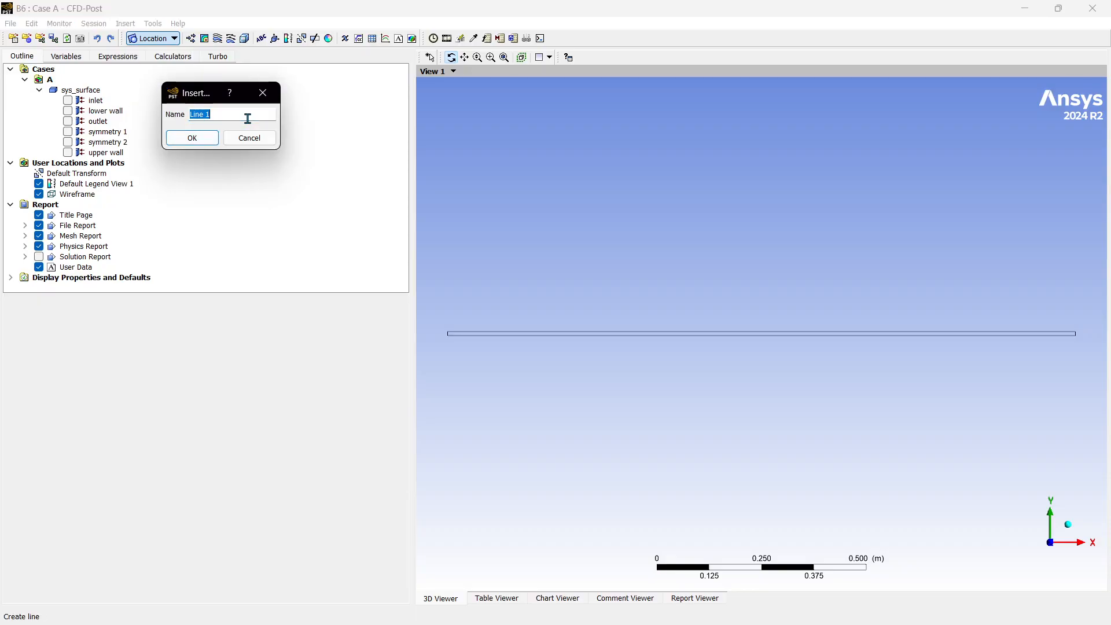
pyautogui.write('mline')
pyautogui.click(211, 138)
# Step: Define mline by two points from (0.75, 0, 0) to (0.75, 0.01, 0) with 200 samples and apply it
pyautogui.click(102, 382)
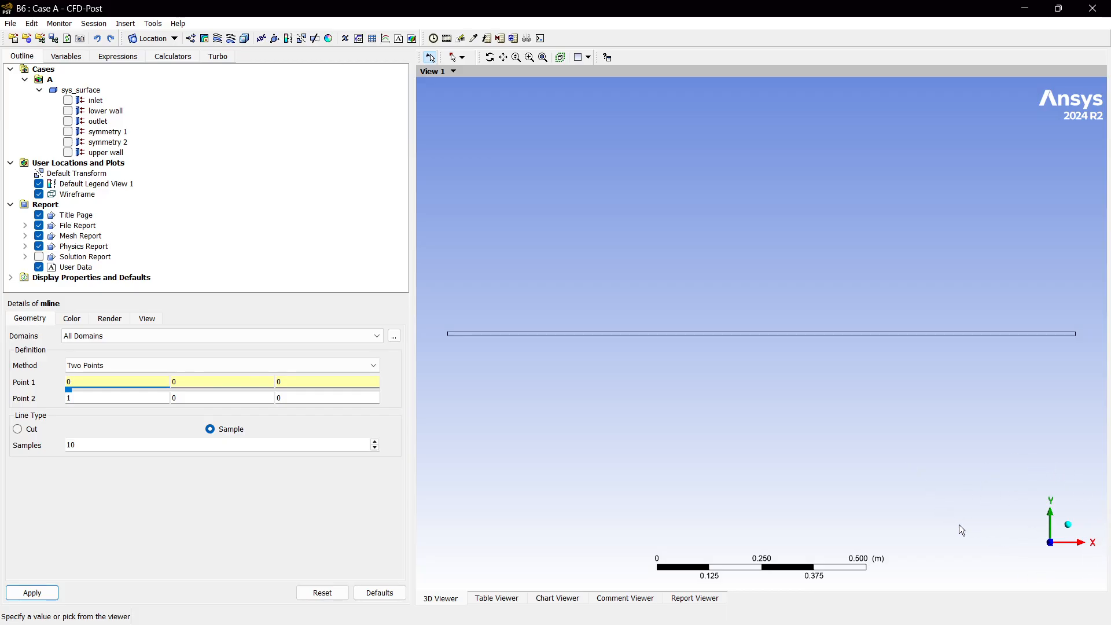
pyautogui.press('Tab')
pyautogui.press('Tab')
pyautogui.click(123, 379)
pyautogui.write('0.75')
pyautogui.click(208, 383)
pyautogui.click(134, 399)
pyautogui.press('BackSpace')
pyautogui.write('0.75')
pyautogui.click(192, 398)
pyautogui.write('.01')
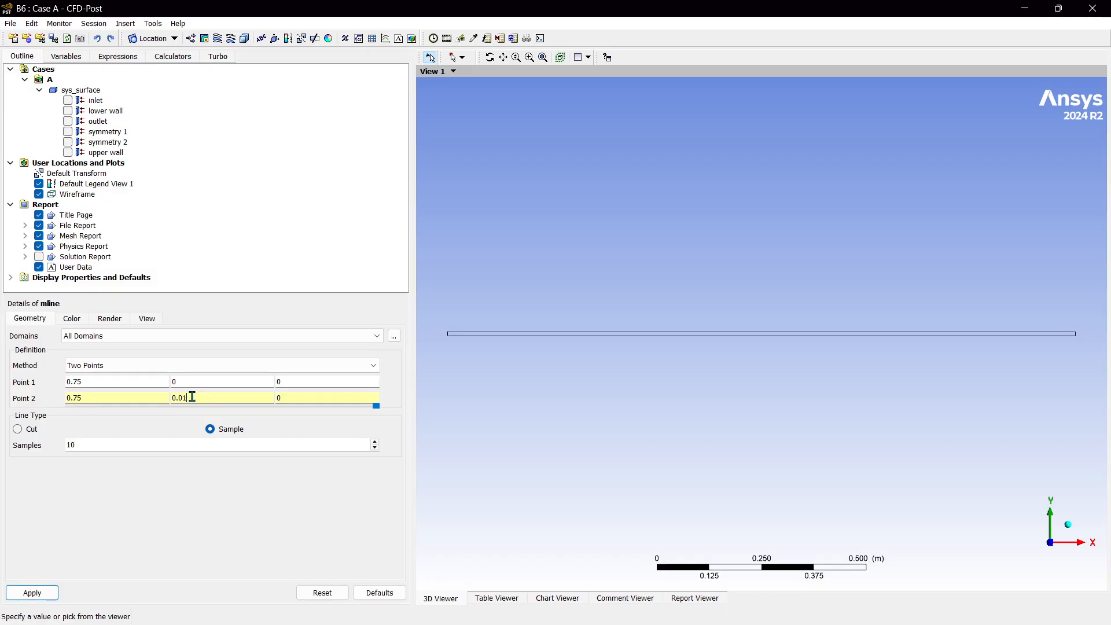
pyautogui.click(116, 444)
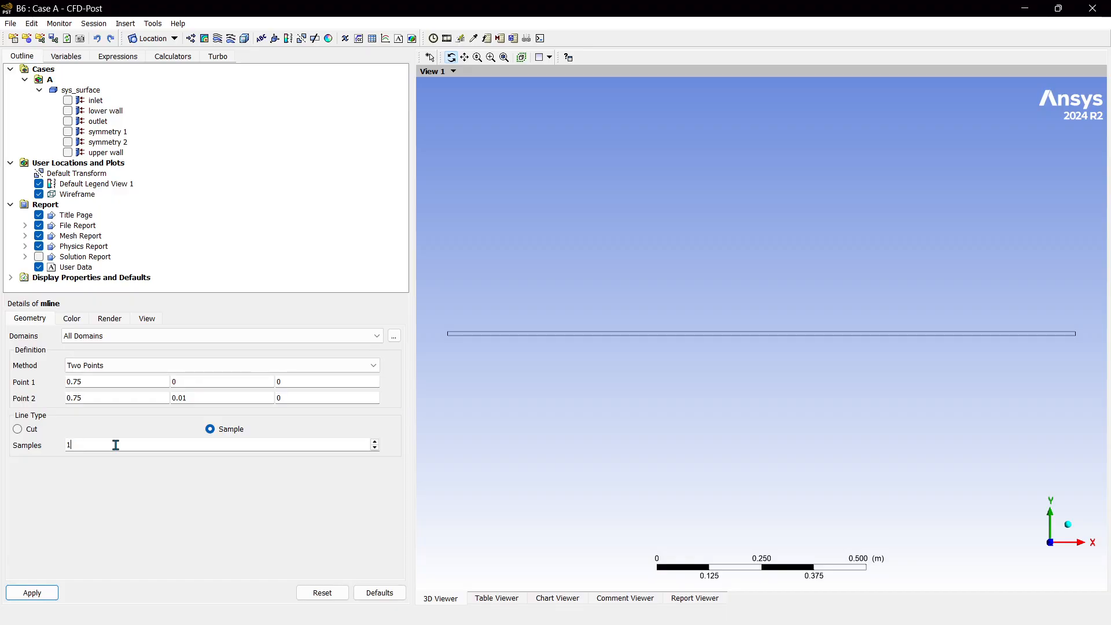
pyautogui.click(35, 594)
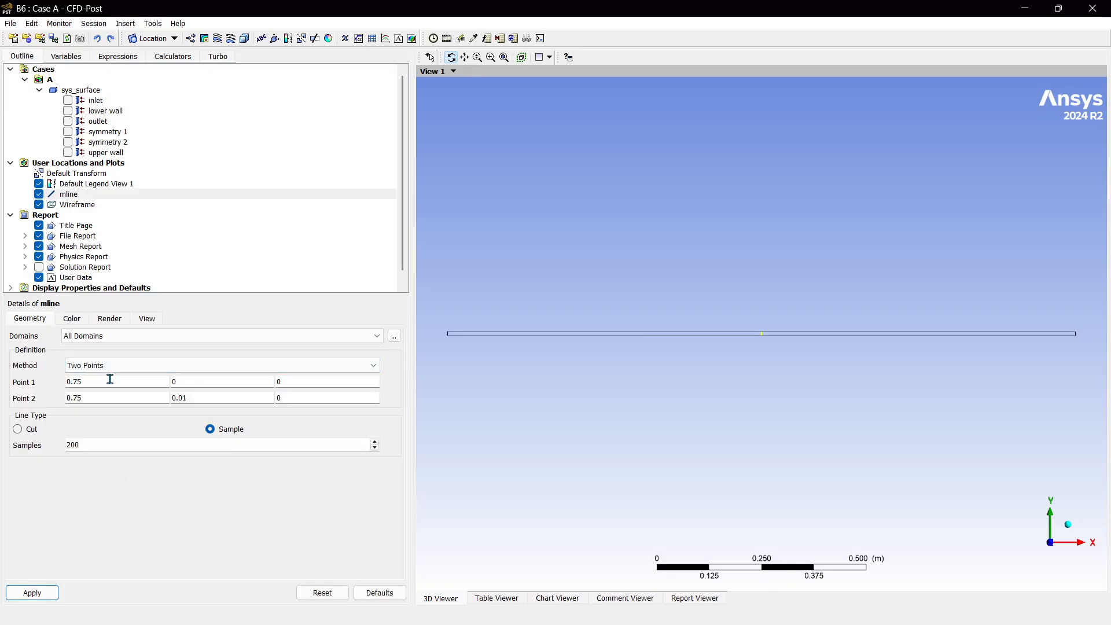
# Step: Insert a line location named eline
pyautogui.click(162, 41)
pyautogui.click(162, 82)
pyautogui.write('eline')
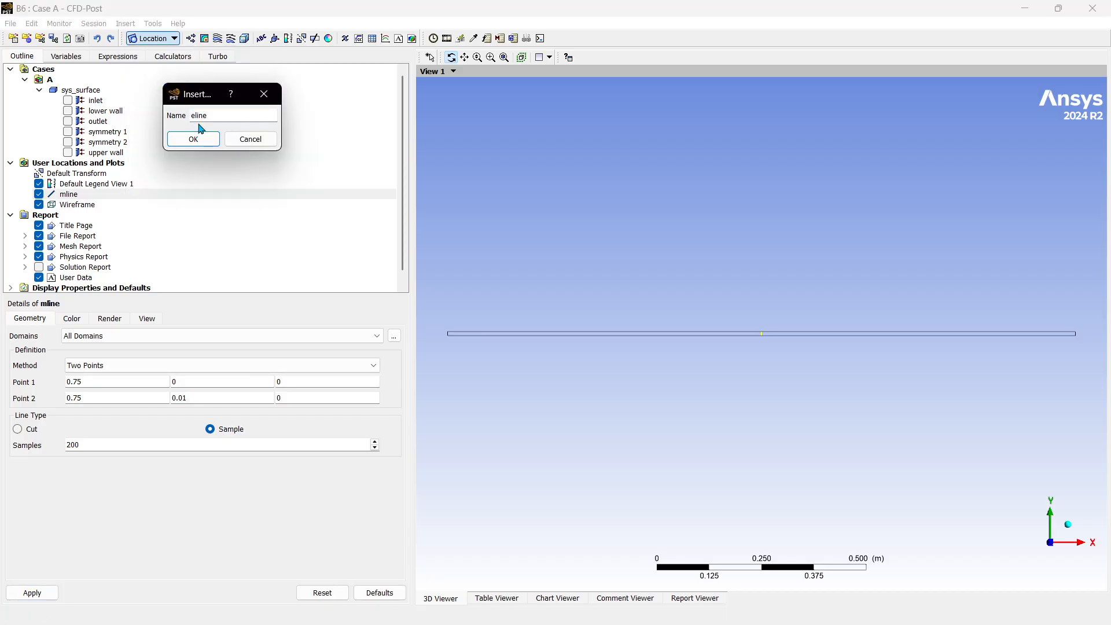
pyautogui.click(196, 137)
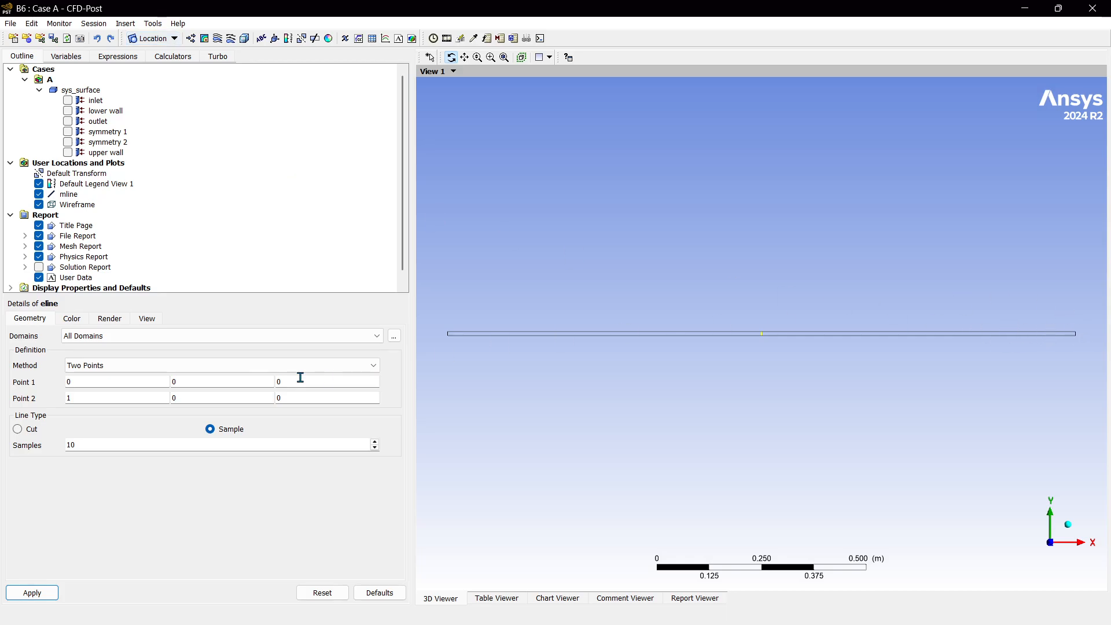
# Step: Define eline by two points from (1.4999, 0, 0) to (1.4999, 0.01, 0) with 200 samples and apply it
pyautogui.click(118, 382)
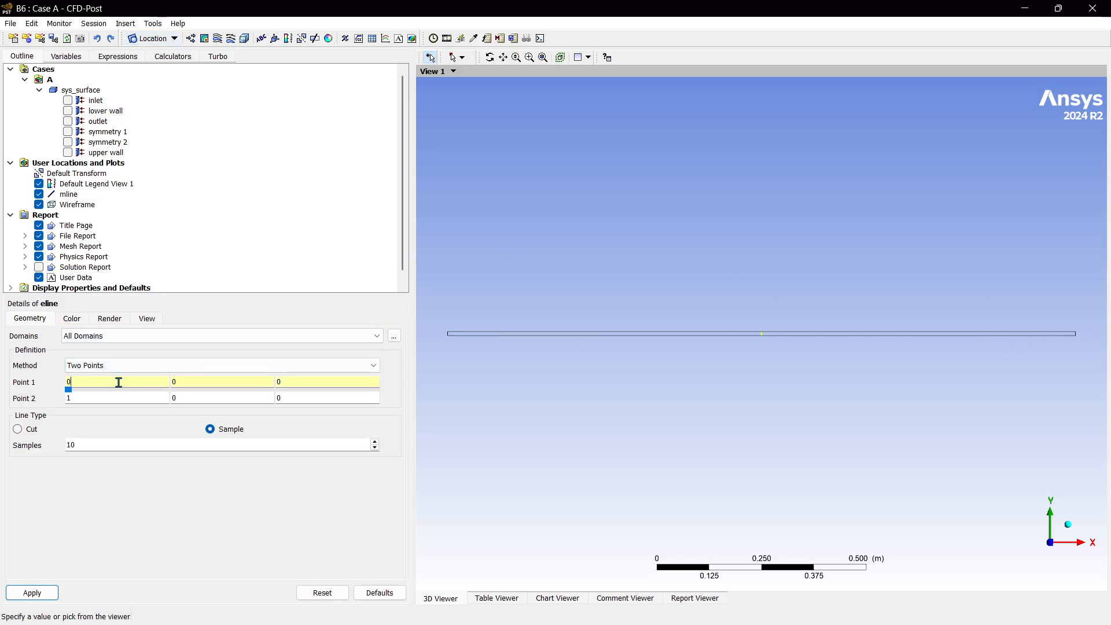
pyautogui.write('1.4999')
pyautogui.click(109, 399)
pyautogui.write('.4999')
pyautogui.click(118, 381)
pyautogui.click(205, 380)
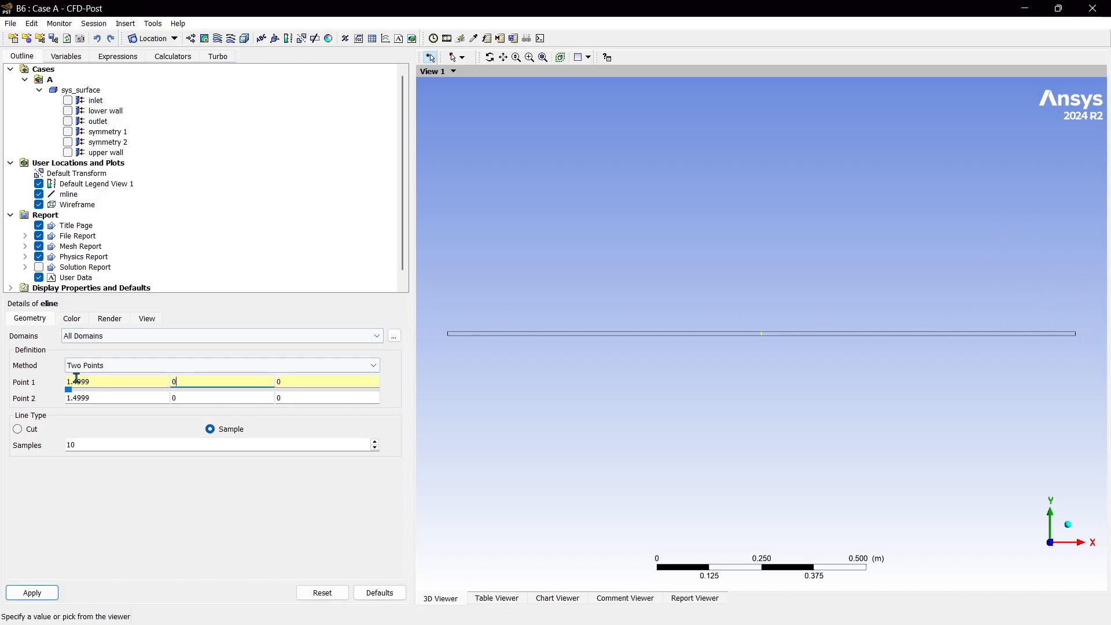
pyautogui.click(199, 397)
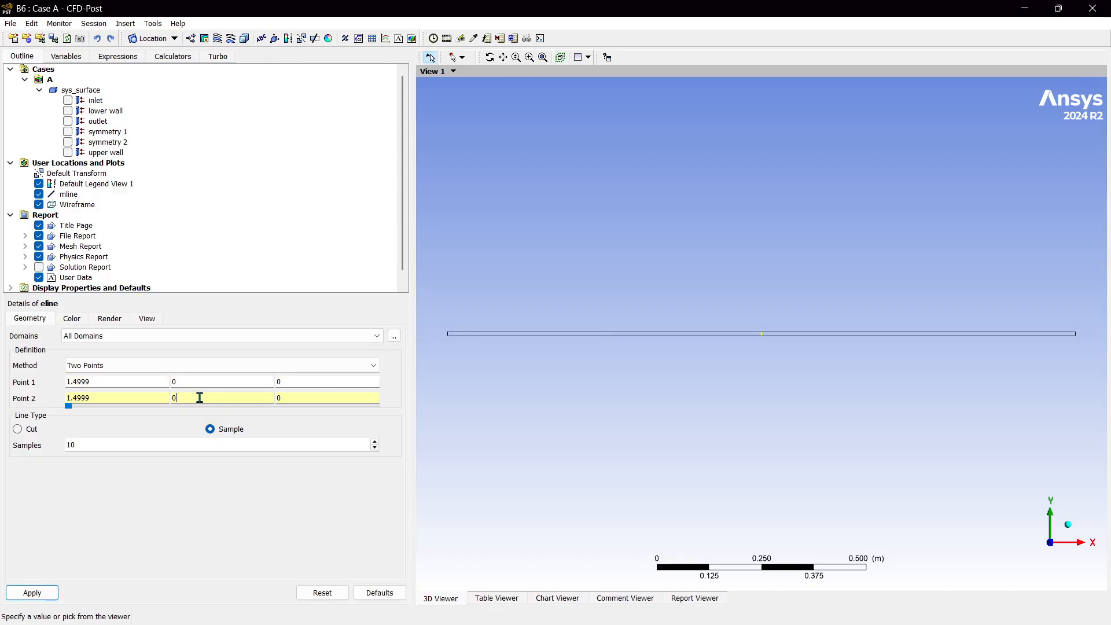
pyautogui.write('.01')
pyautogui.click(138, 450)
pyautogui.write('200')
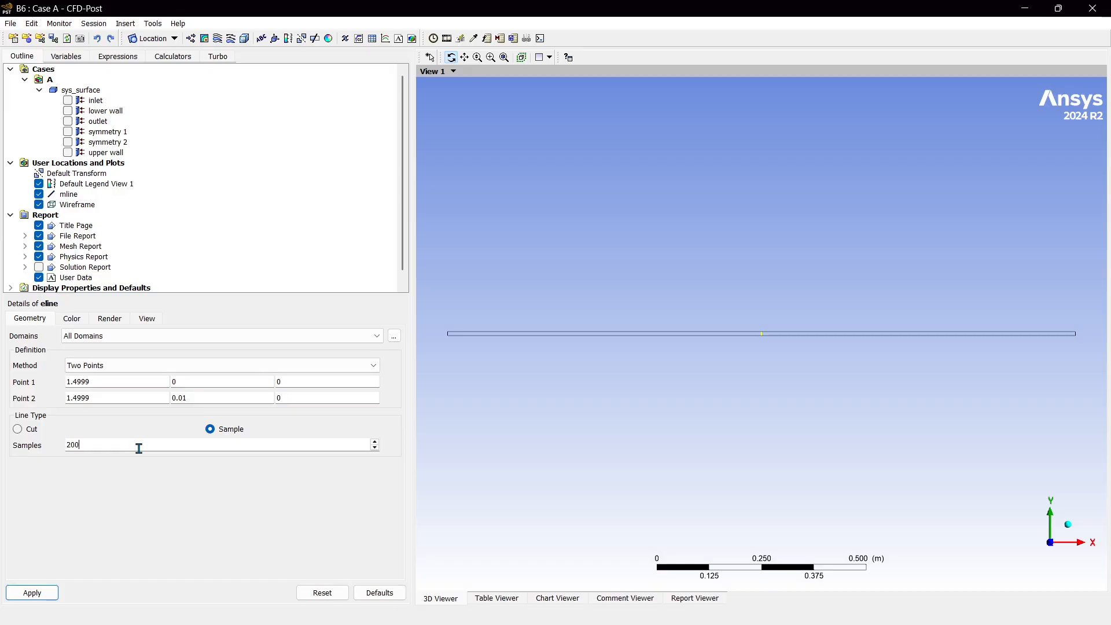
pyautogui.click(32, 593)
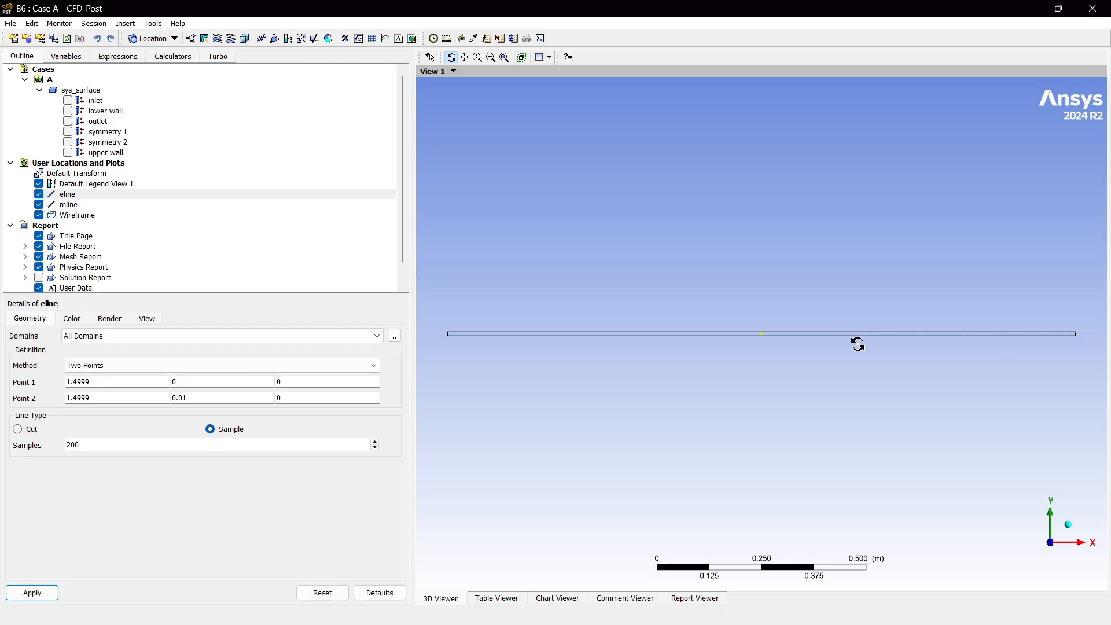
# Step: Insert a line location named tline
pyautogui.click(162, 38)
pyautogui.click(162, 82)
pyautogui.write('tline')
pyautogui.click(214, 140)
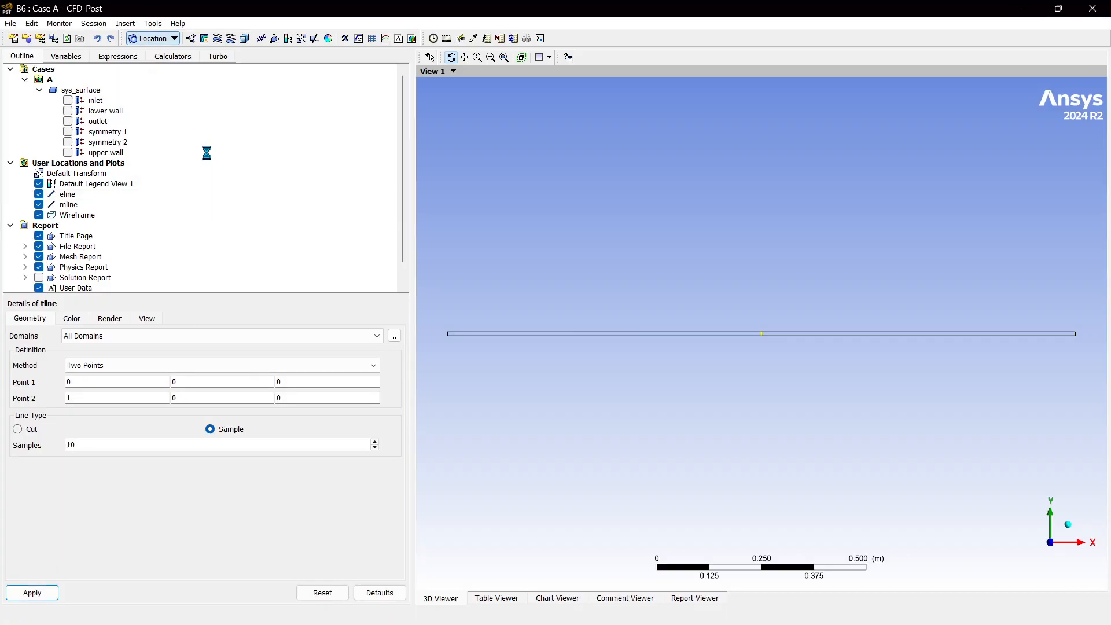
# Step: Define tline by two points from (0.01, 0, 0) to (0.01, 0.01, 0) with 200 samples and apply it
pyautogui.click(108, 383)
pyautogui.write('.')
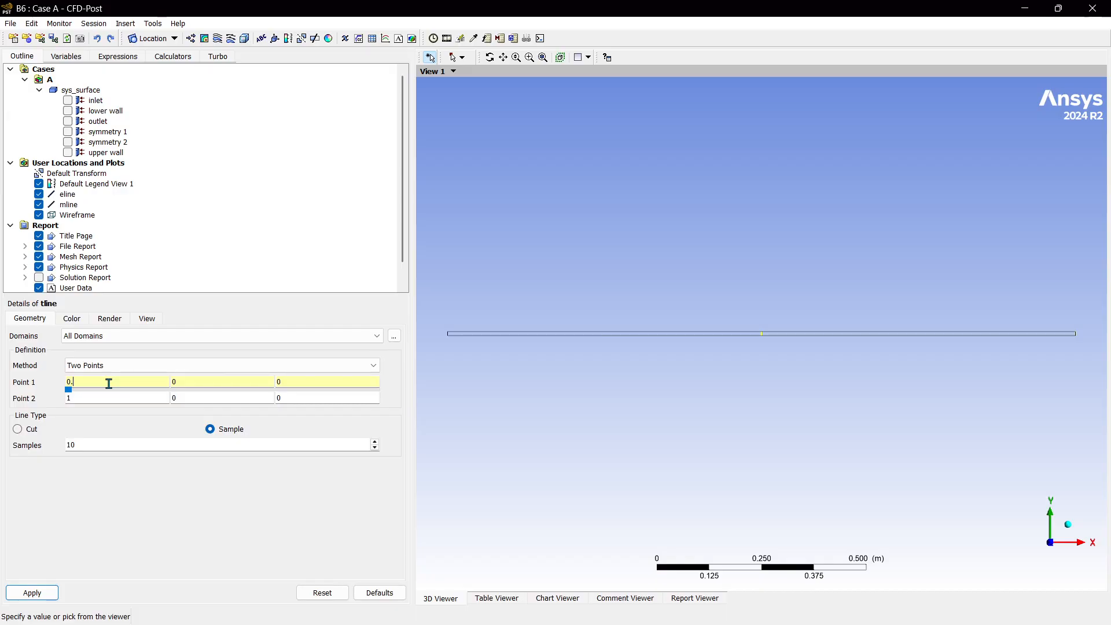
pyautogui.click(97, 398)
pyautogui.press('BackSpace')
pyautogui.write('0.10')
pyautogui.press('BackSpace')
pyautogui.press('BackSpace')
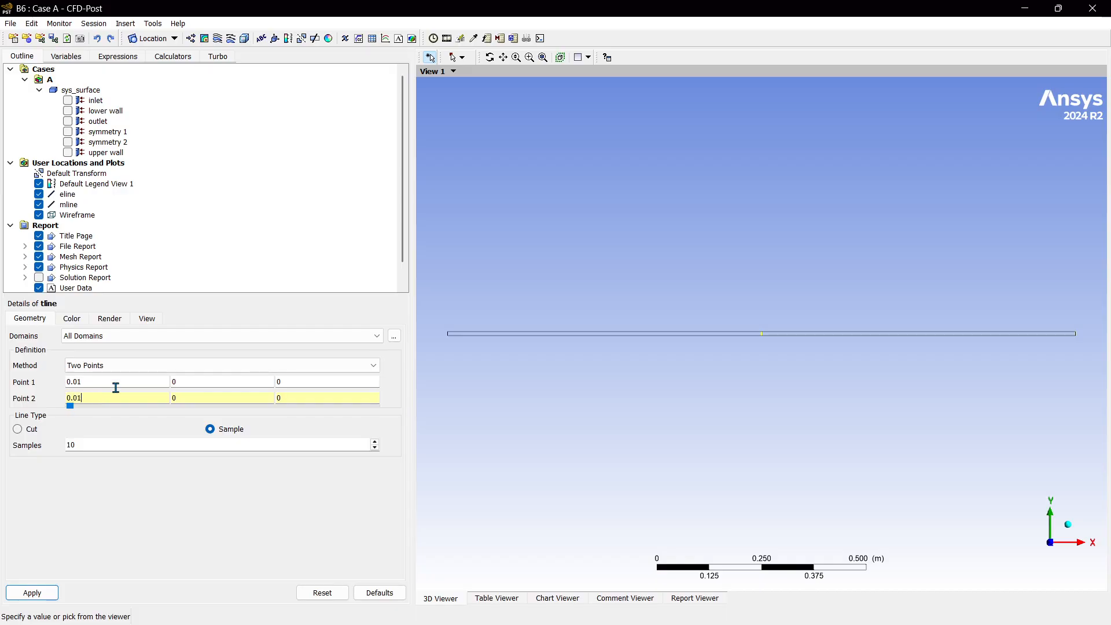
pyautogui.click(223, 384)
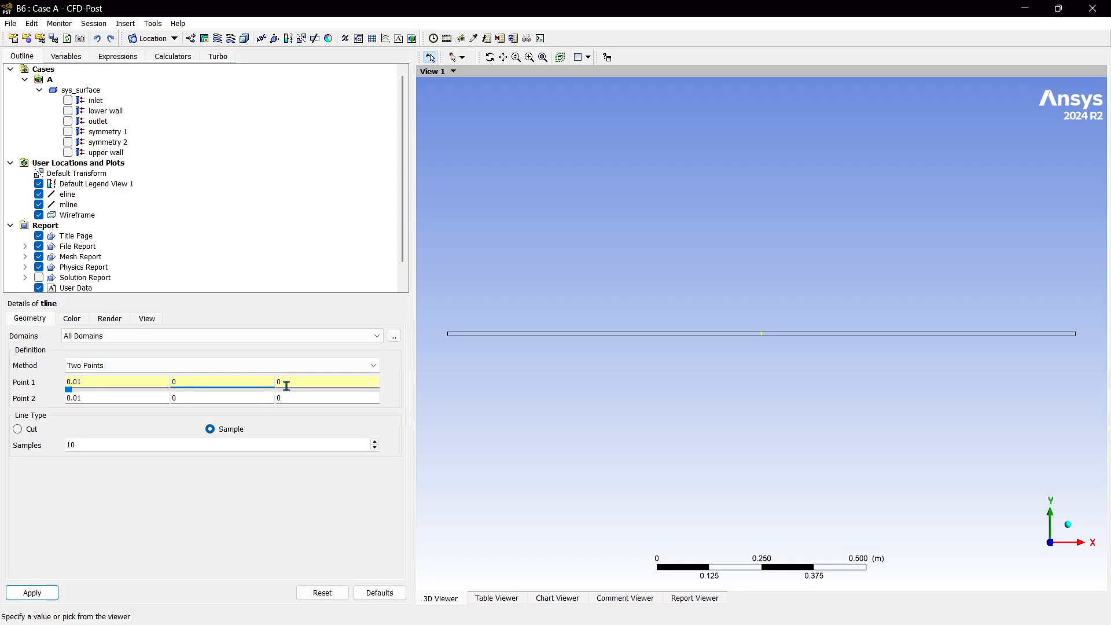
pyautogui.click(238, 397)
pyautogui.write('.01')
pyautogui.click(161, 440)
pyautogui.press('BackSpace')
pyautogui.click(36, 592)
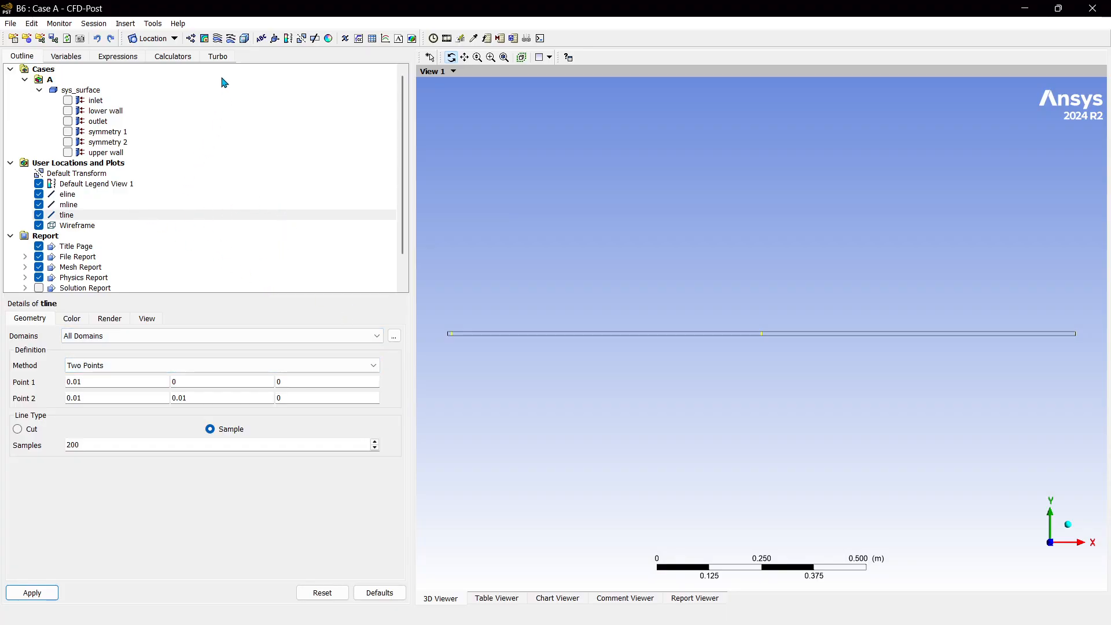
# Step: Insert a contour plot named uVel
pyautogui.click(204, 39)
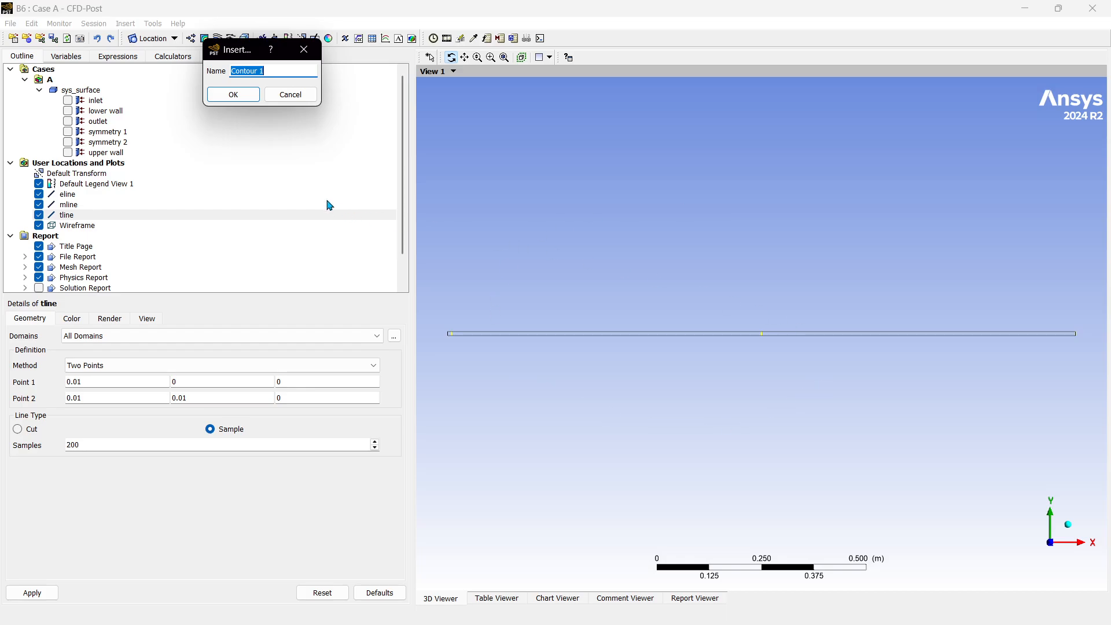
pyautogui.write('u')
pyautogui.click(242, 94)
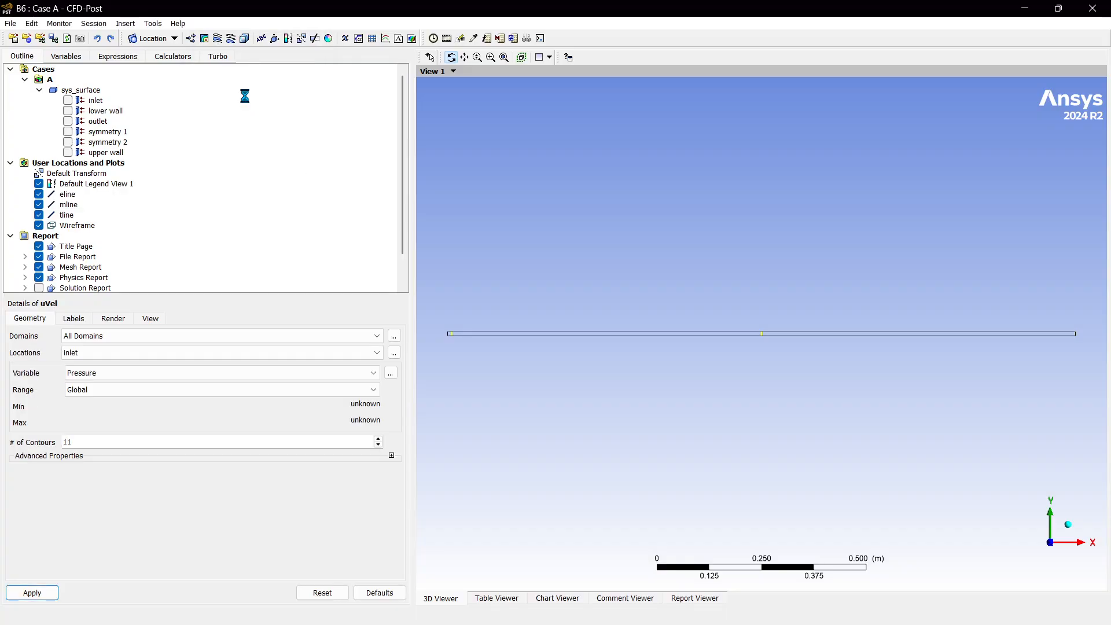
# Step: Plot Velocity u on symmetry 1 for the uVel contour, using the global range and 15 contours, and apply it
pyautogui.click(110, 358)
pyautogui.click(110, 395)
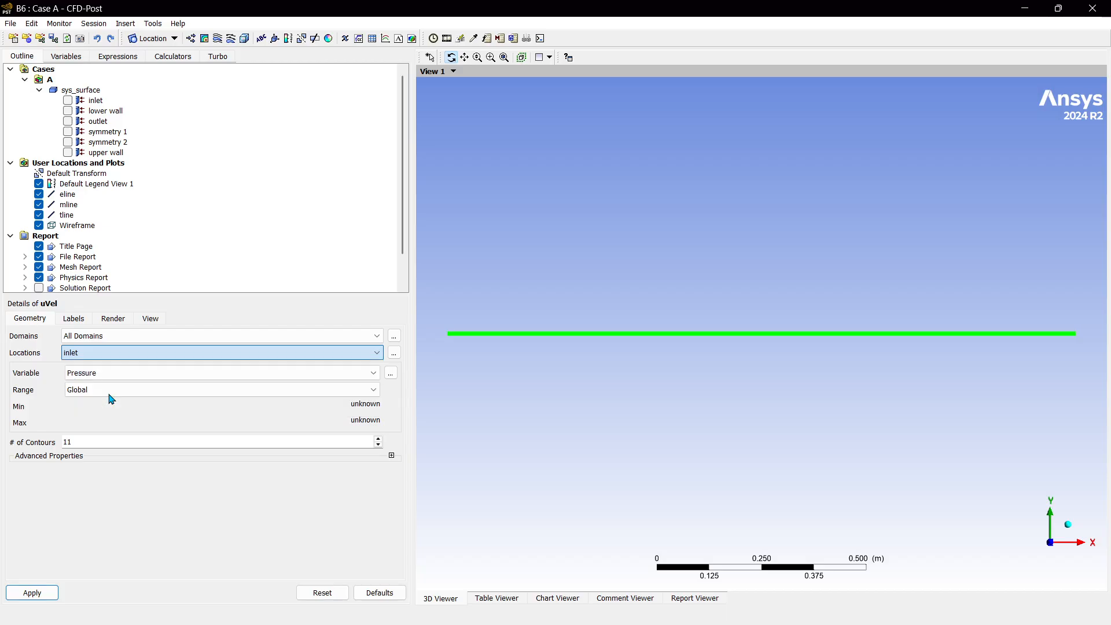
pyautogui.click(114, 340)
pyautogui.click(112, 349)
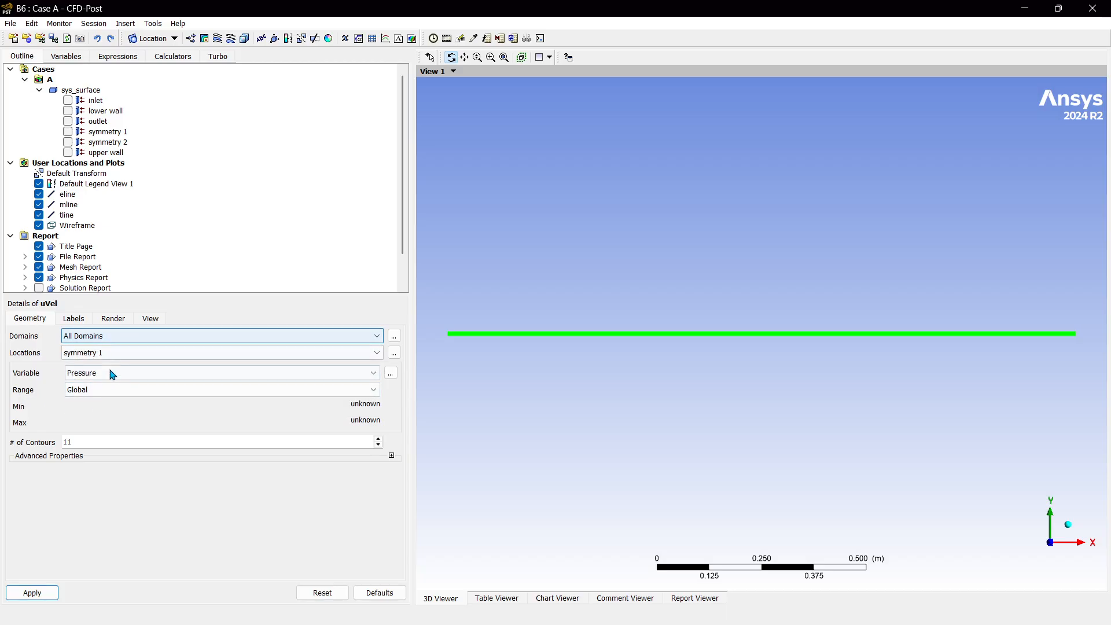
pyautogui.click(111, 376)
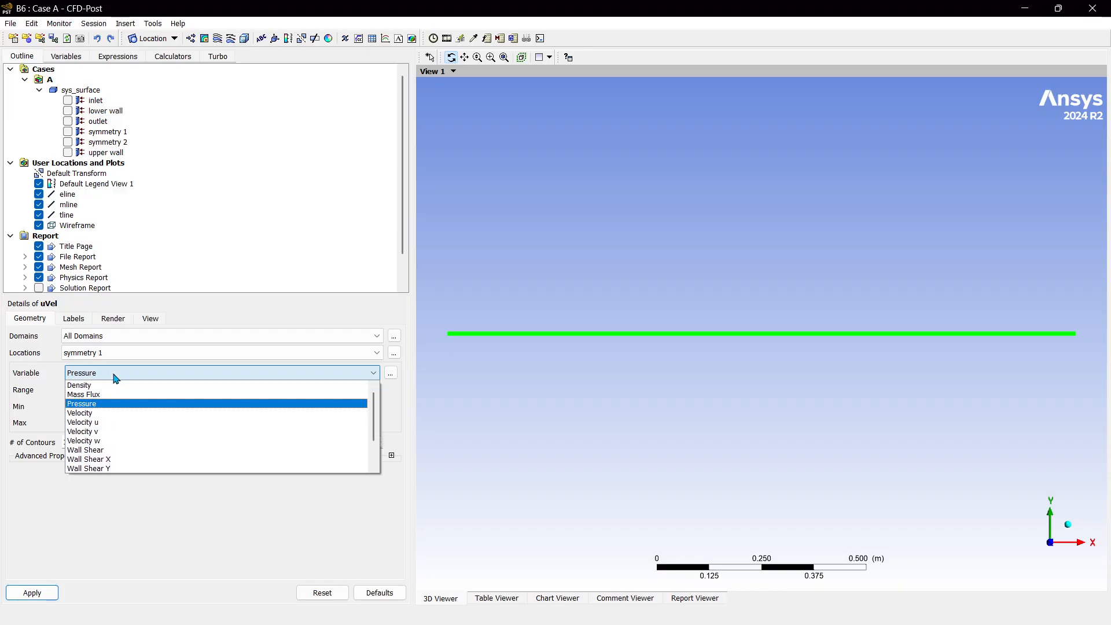
pyautogui.click(108, 428)
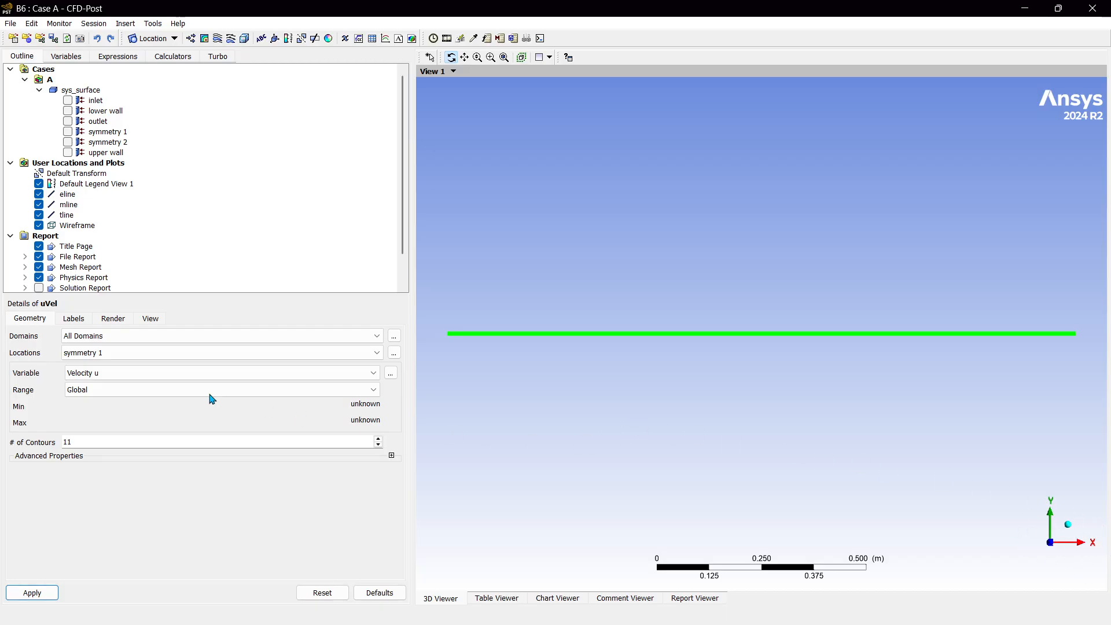
pyautogui.click(107, 395)
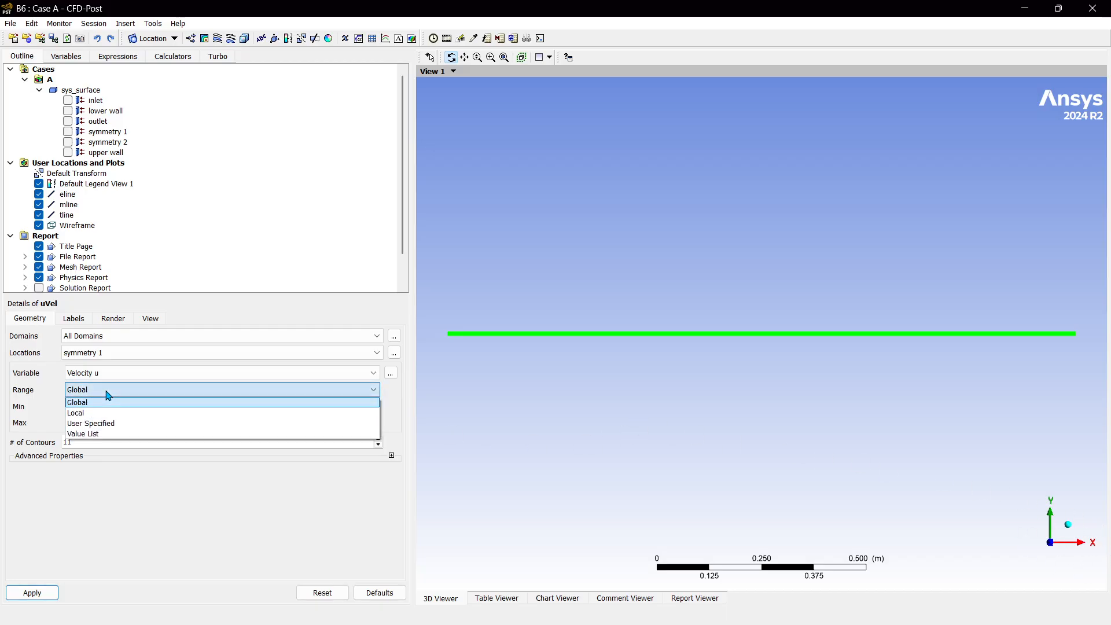
pyautogui.click(108, 395)
pyautogui.click(106, 440)
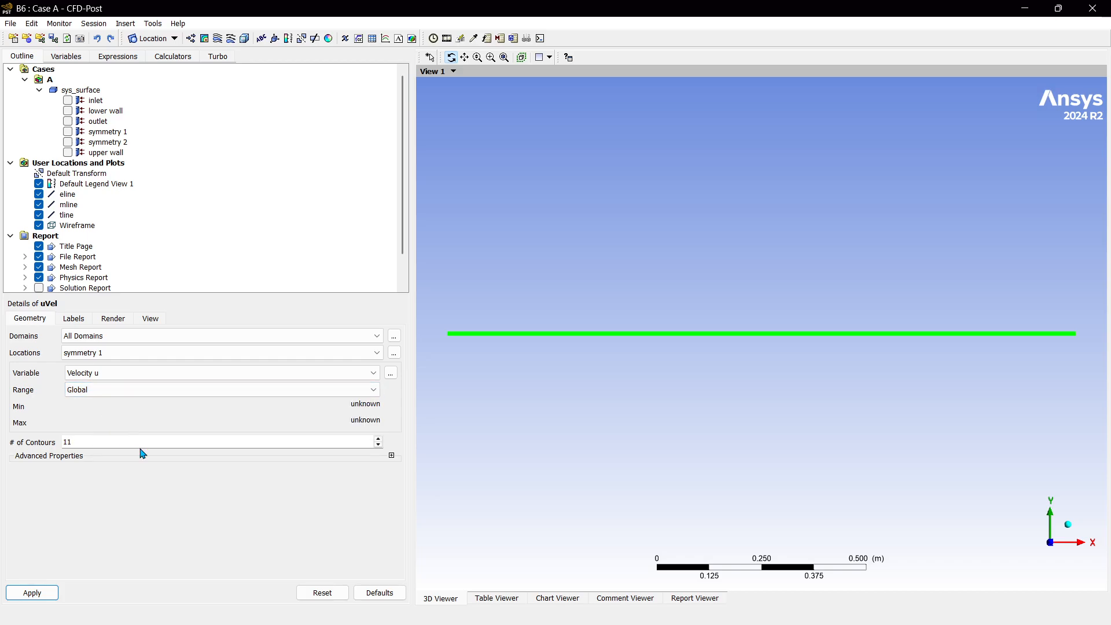
pyautogui.click(35, 593)
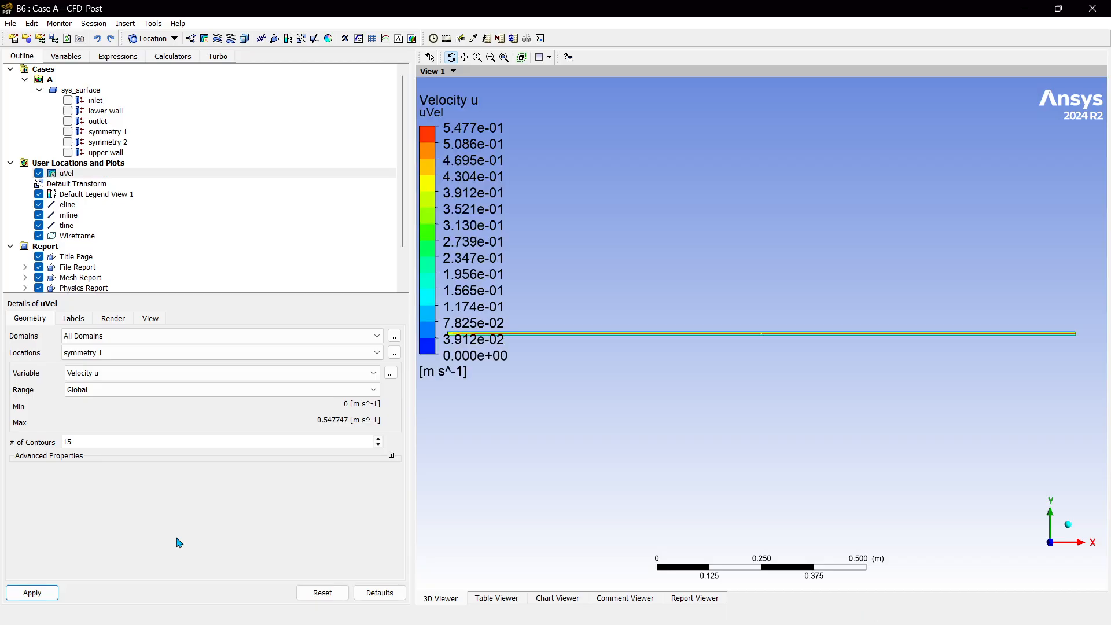
# Step: Examine the Velocity u contour bands across the channel height up close and along its full length
pyautogui.moveTo(847, 334); pyautogui.dragTo(636, 317)
pyautogui.scroll(10, 636, 317)
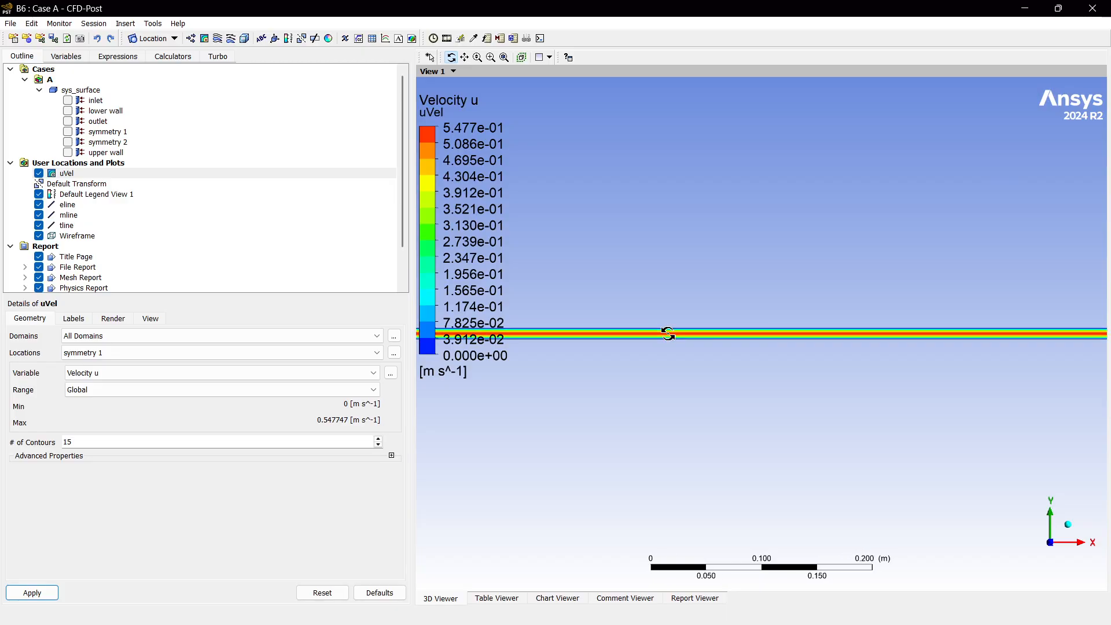
pyautogui.scroll(6, 667, 334)
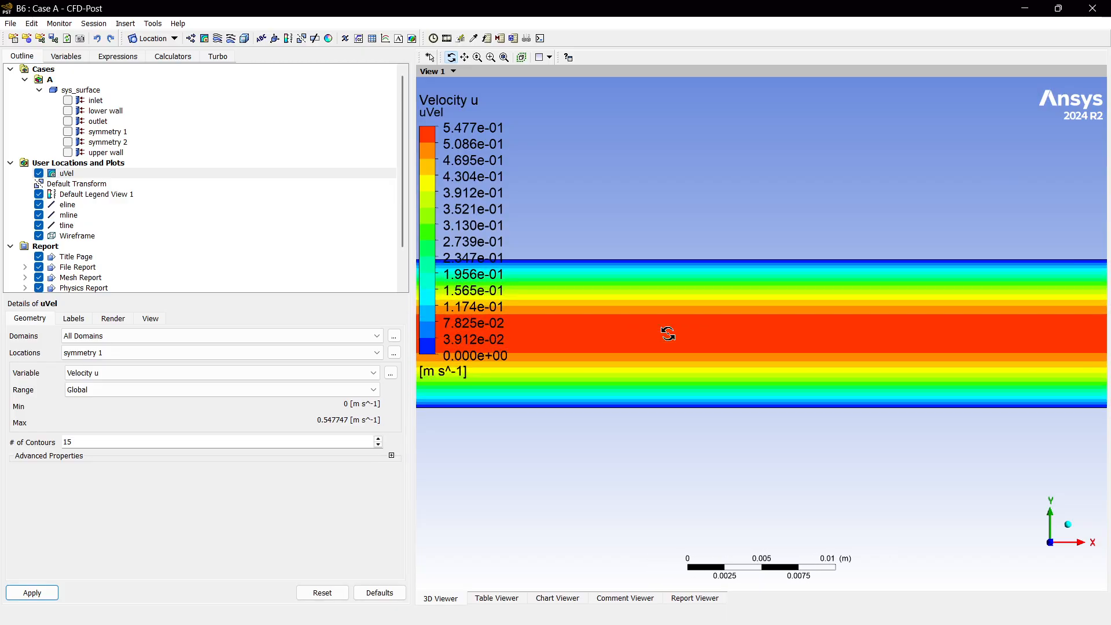
pyautogui.scroll(-6, 667, 334)
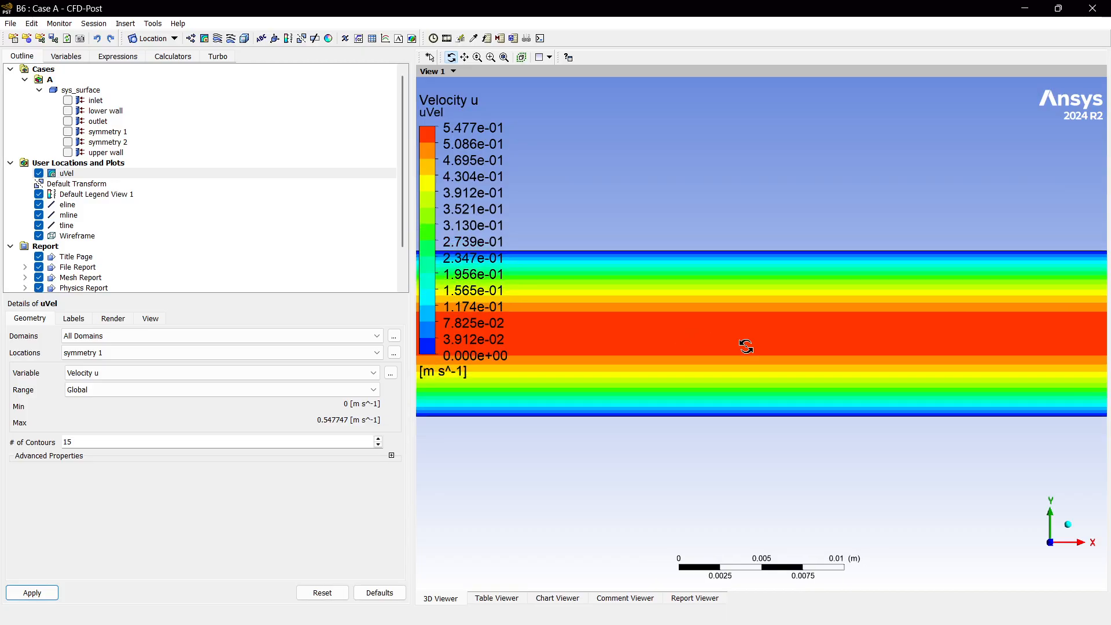
pyautogui.scroll(-7, 756, 351)
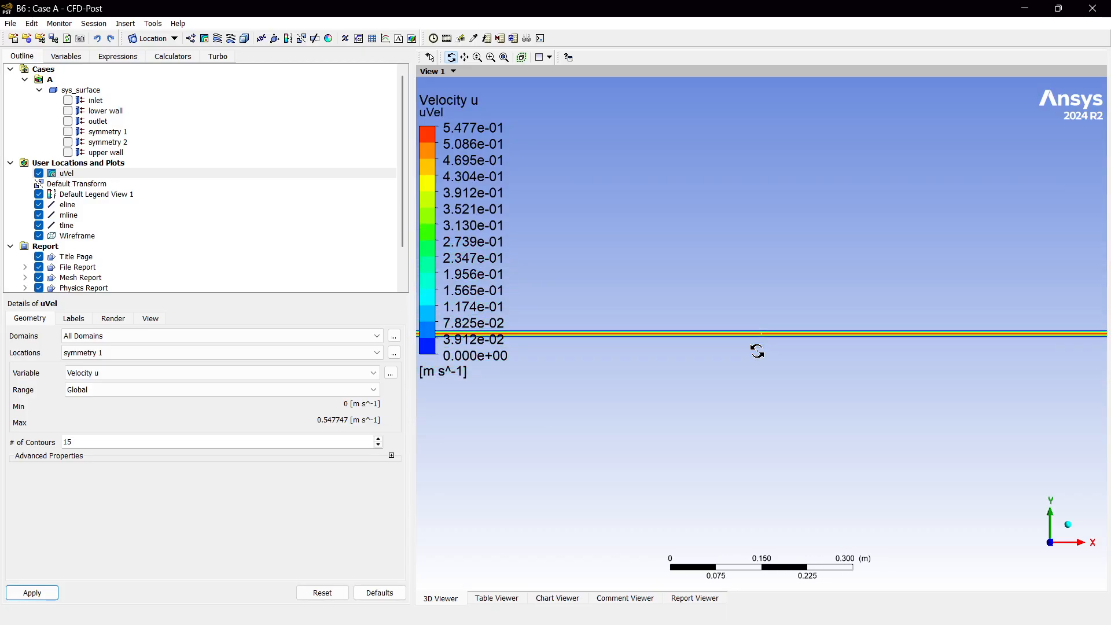
pyautogui.scroll(-3, 752, 350)
pyautogui.scroll(2, 737, 346)
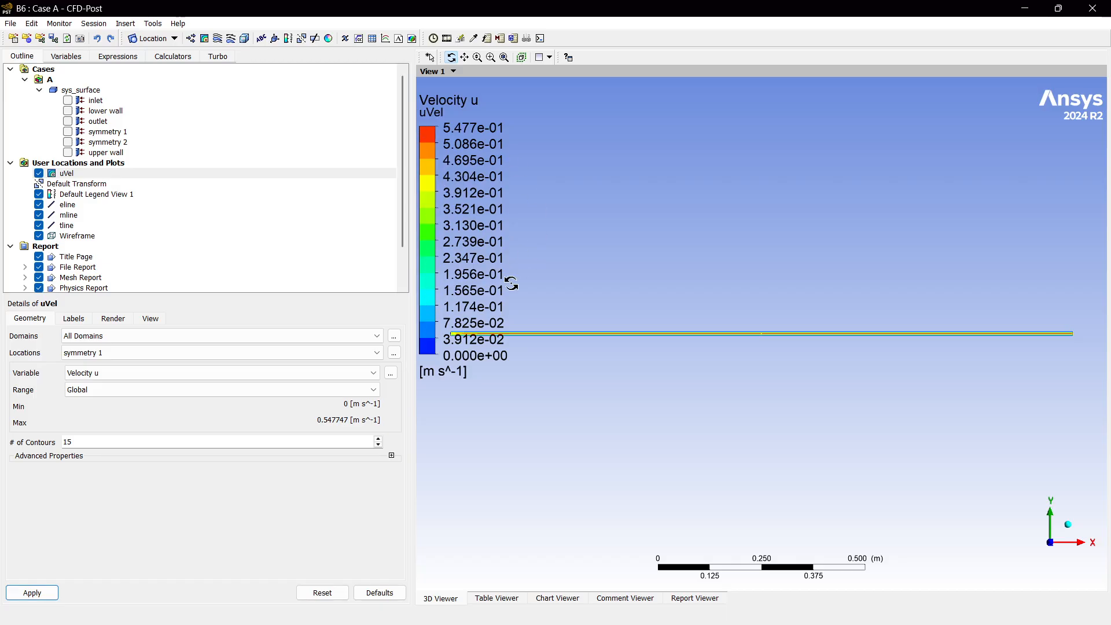
# Step: Open the definition of Default Legend View 1 for editing
pyautogui.click(86, 196)
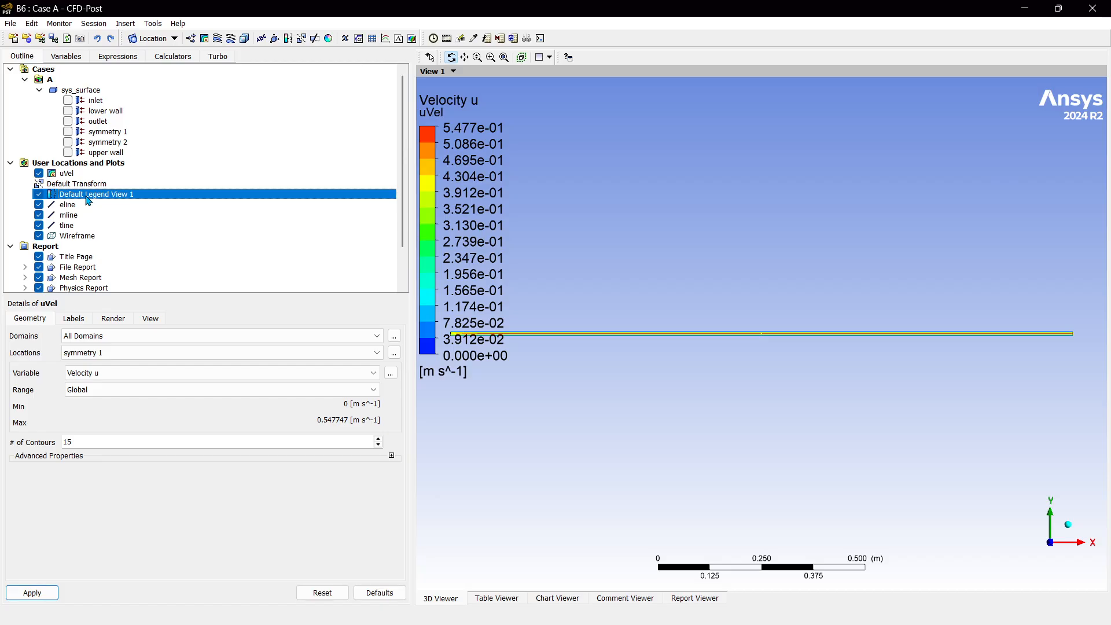
pyautogui.rightClick(88, 199)
pyautogui.doubleClick(66, 194)
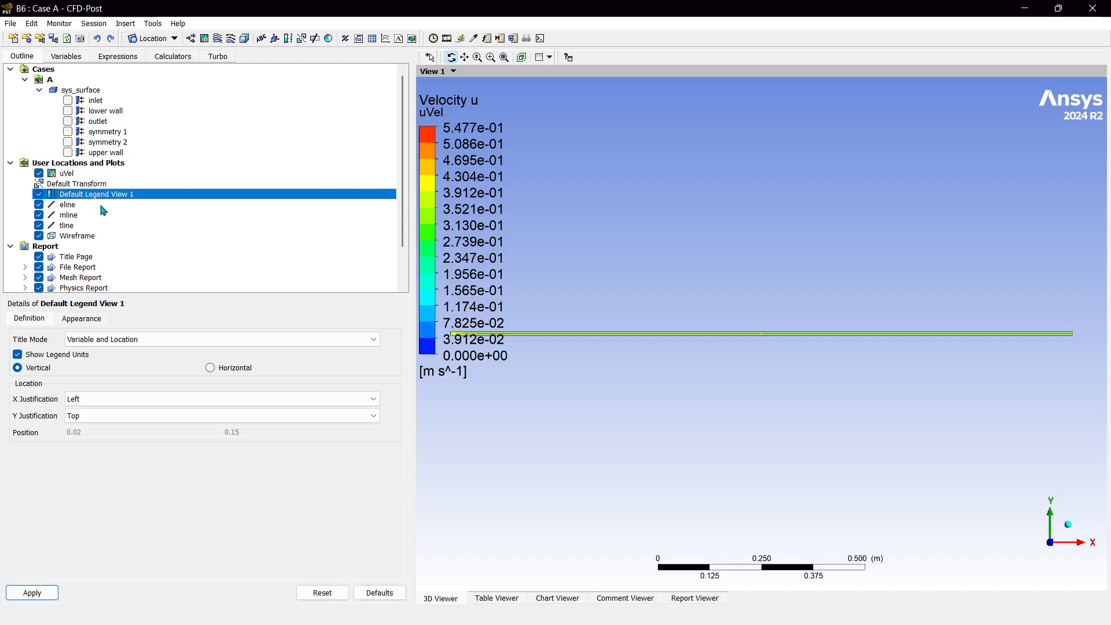
pyautogui.rightClick(104, 199)
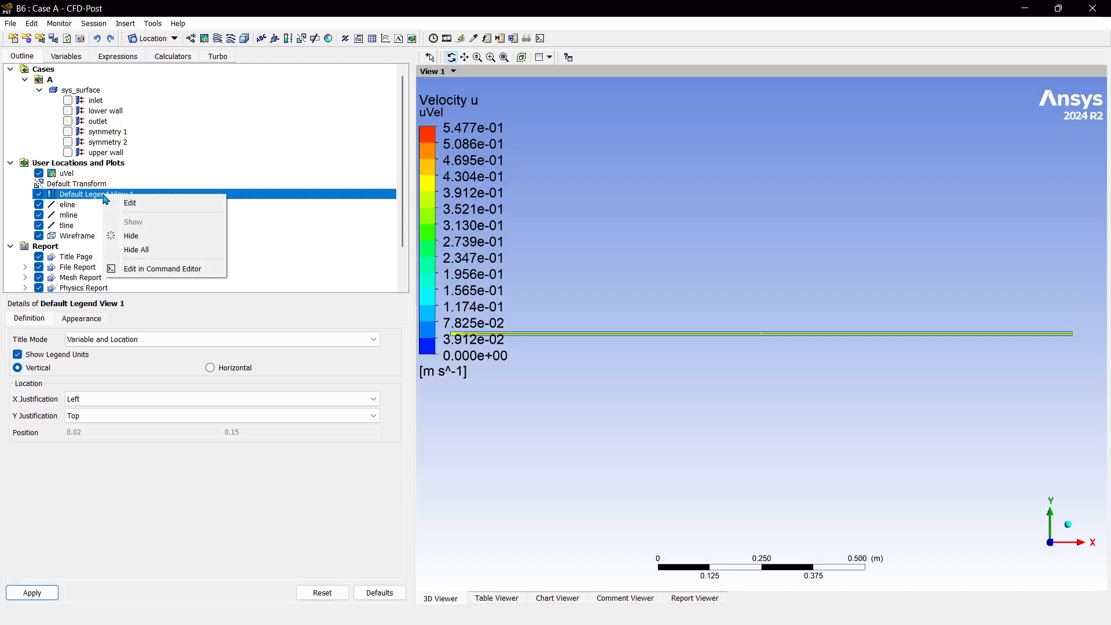
pyautogui.click(147, 271)
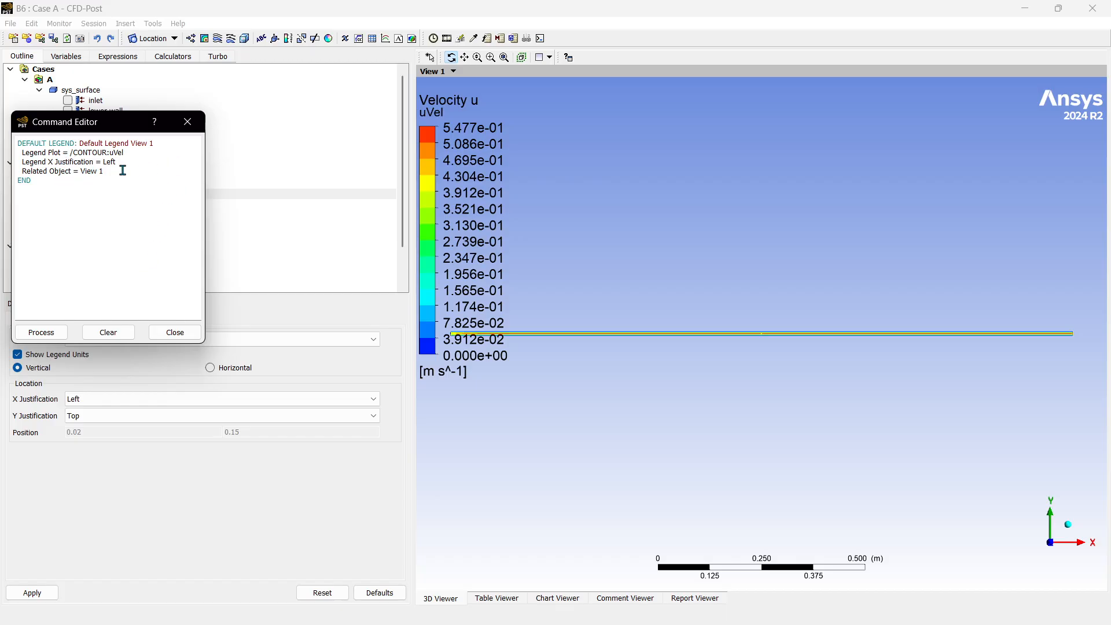
pyautogui.click(187, 122)
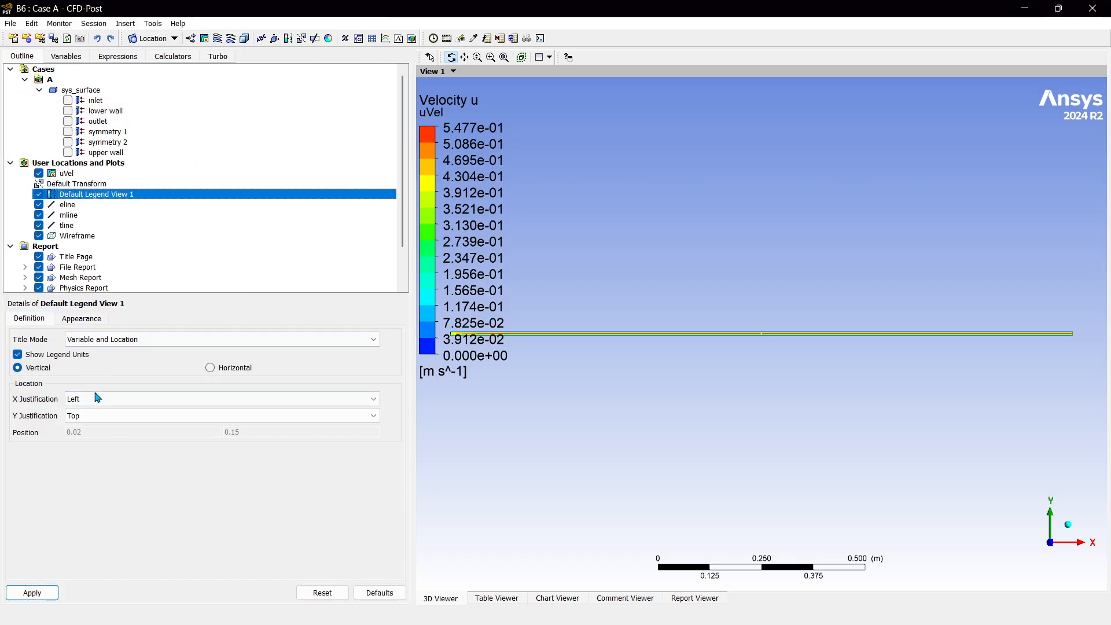
# Step: Make the default legend horizontal with X and Y justification set to None, and apply the change
pyautogui.click(210, 367)
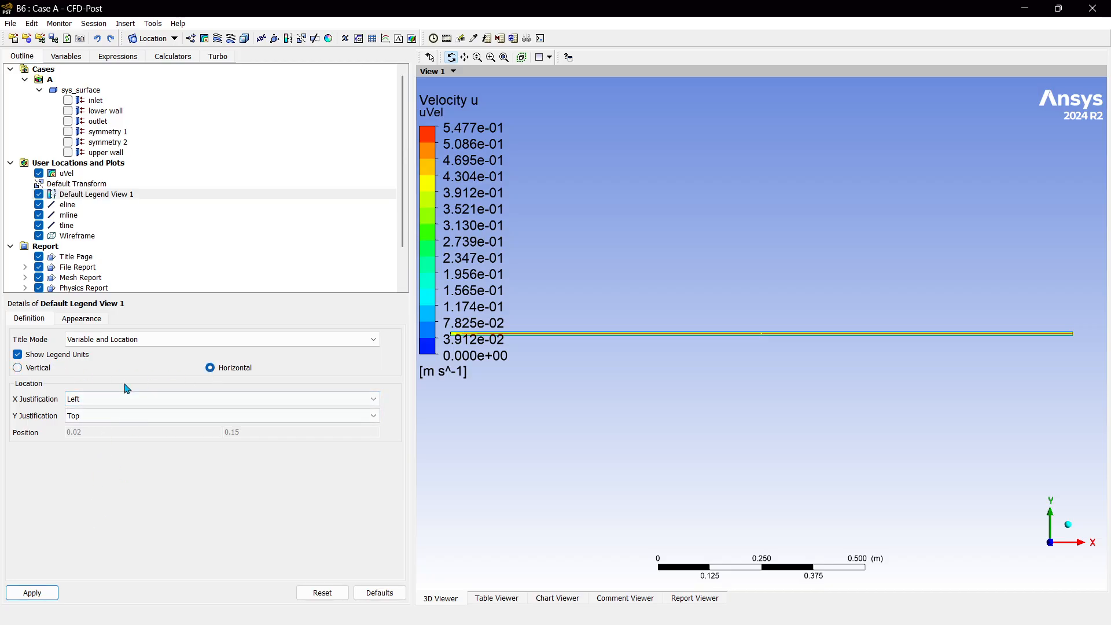
pyautogui.click(116, 398)
pyautogui.click(113, 413)
pyautogui.click(112, 414)
pyautogui.click(108, 430)
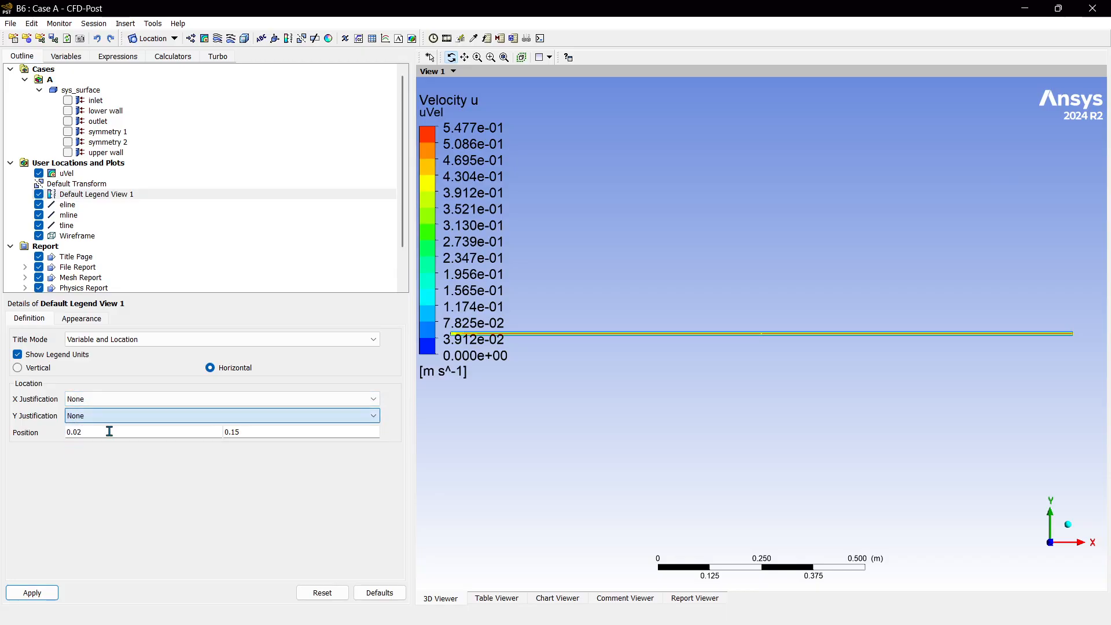
pyautogui.click(35, 591)
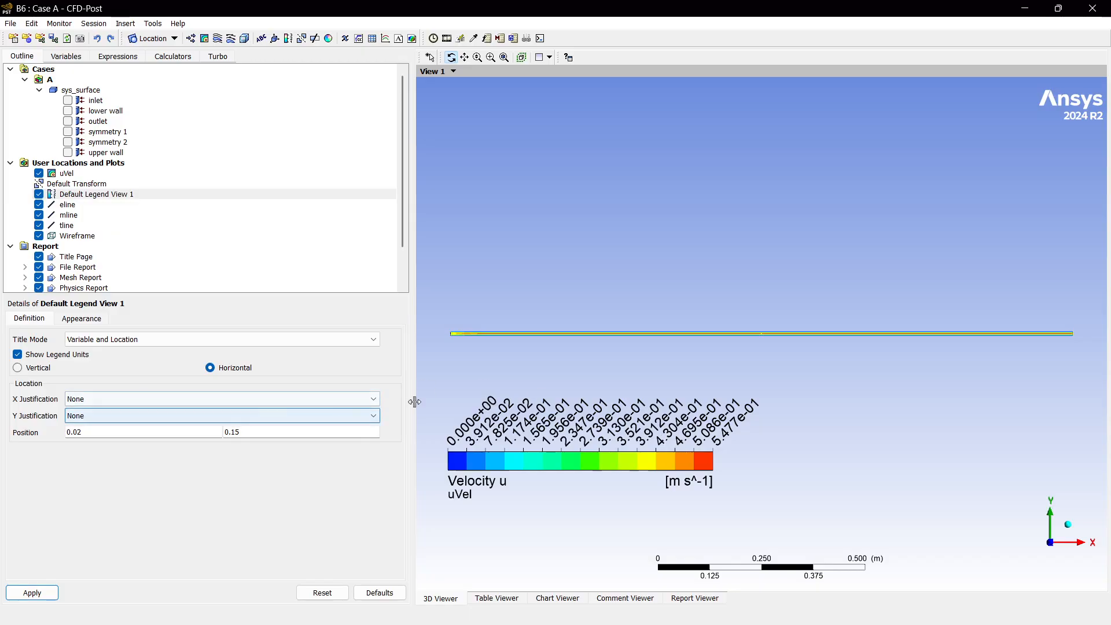
# Step: Edit the default legend's commands to format %10.3f, legend size 0.5 and text height 0.018, process them and close the Command Editor
pyautogui.rightClick(87, 199)
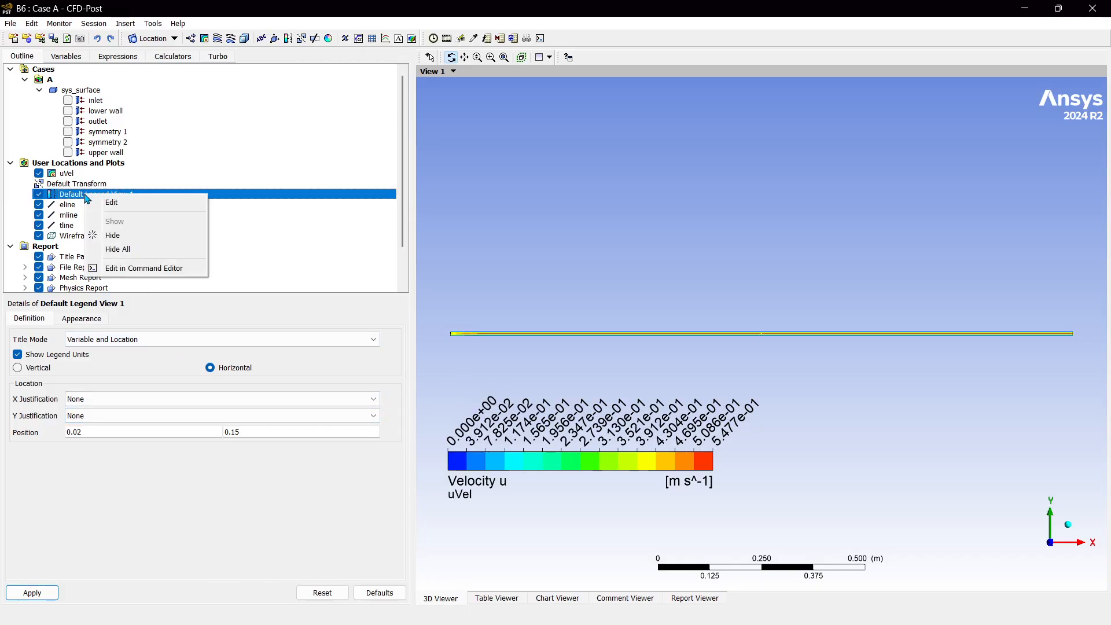
pyautogui.click(127, 267)
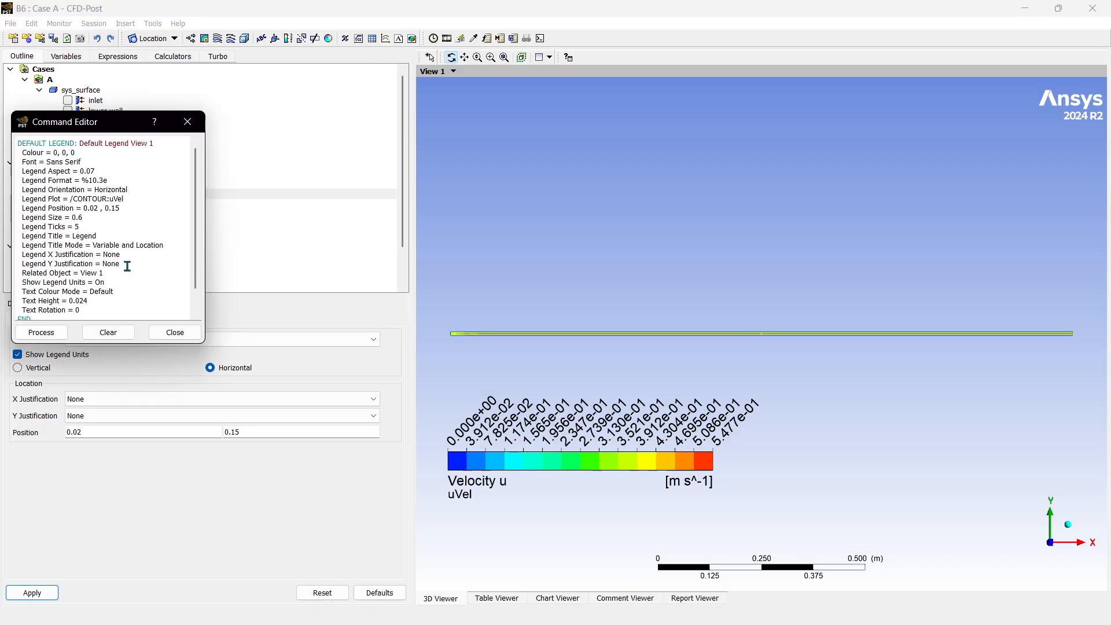
pyautogui.click(114, 230)
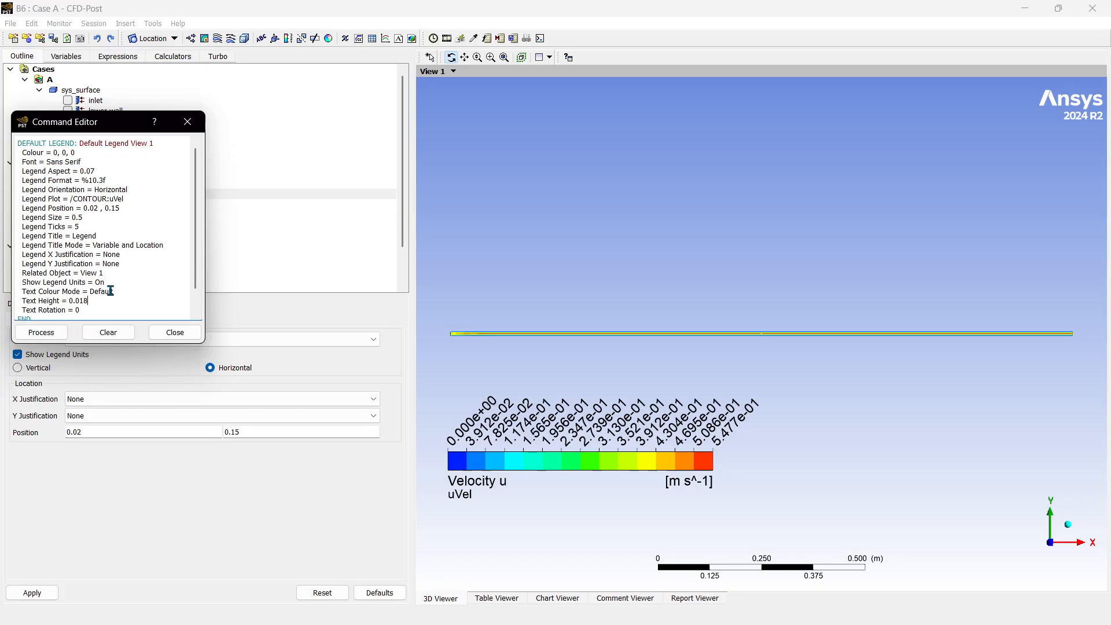
pyautogui.click(38, 332)
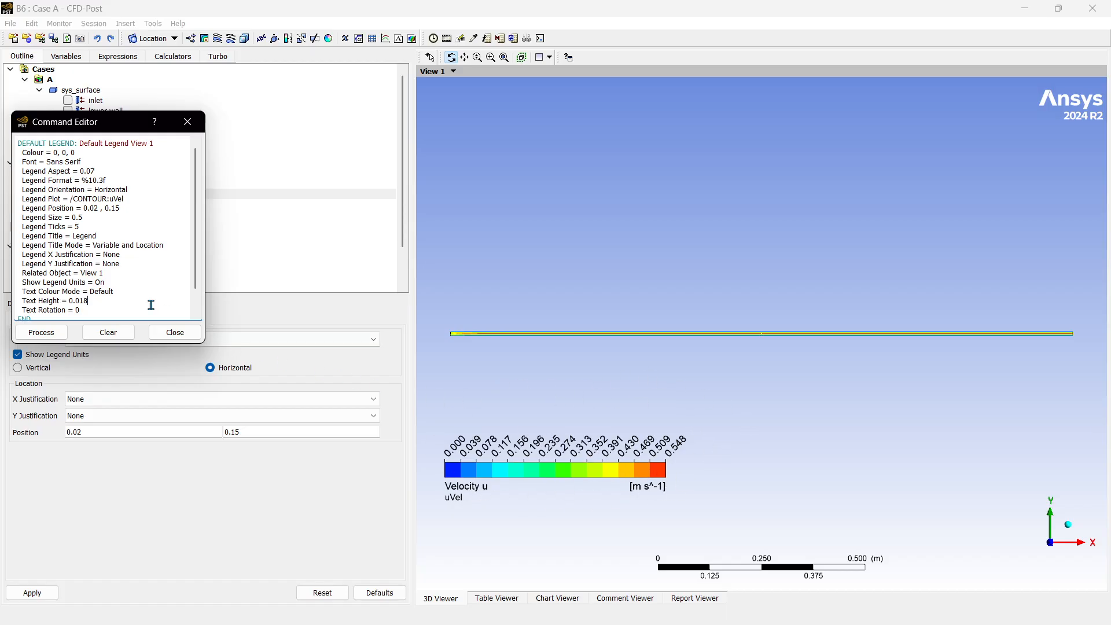
pyautogui.scroll(-1, 112, 284)
pyautogui.scroll(1, 113, 284)
pyautogui.click(191, 125)
pyautogui.scroll(4, 587, 312)
pyautogui.scroll(-5, 587, 312)
pyautogui.scroll(2, 587, 312)
pyautogui.scroll(1, 587, 312)
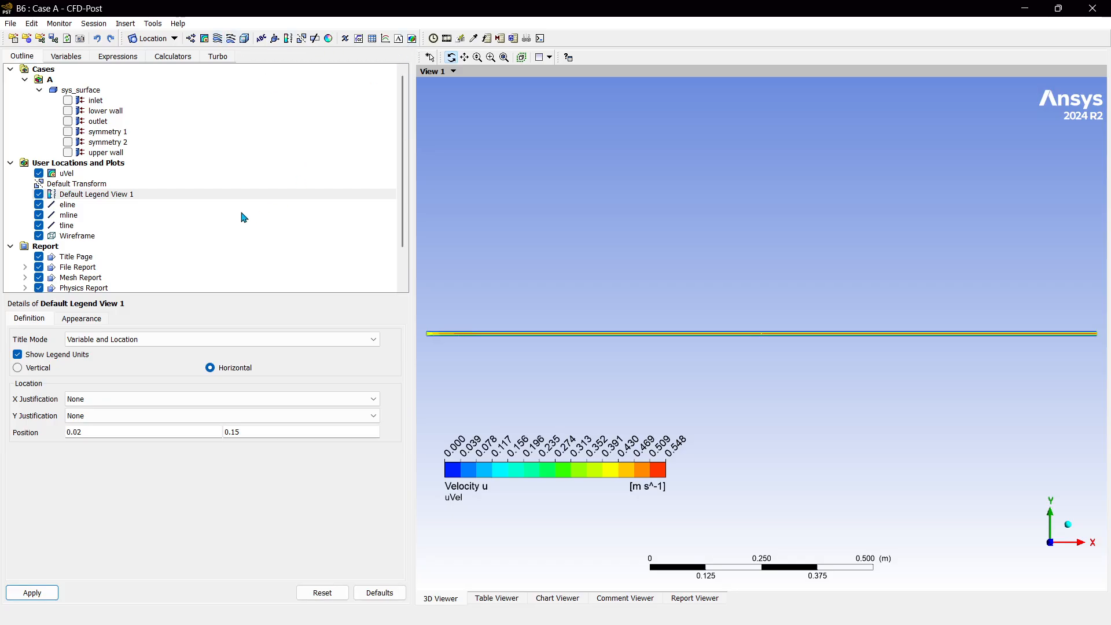
# Step: Insert a chart named velProf and give it the title Velocity Profile
pyautogui.click(384, 39)
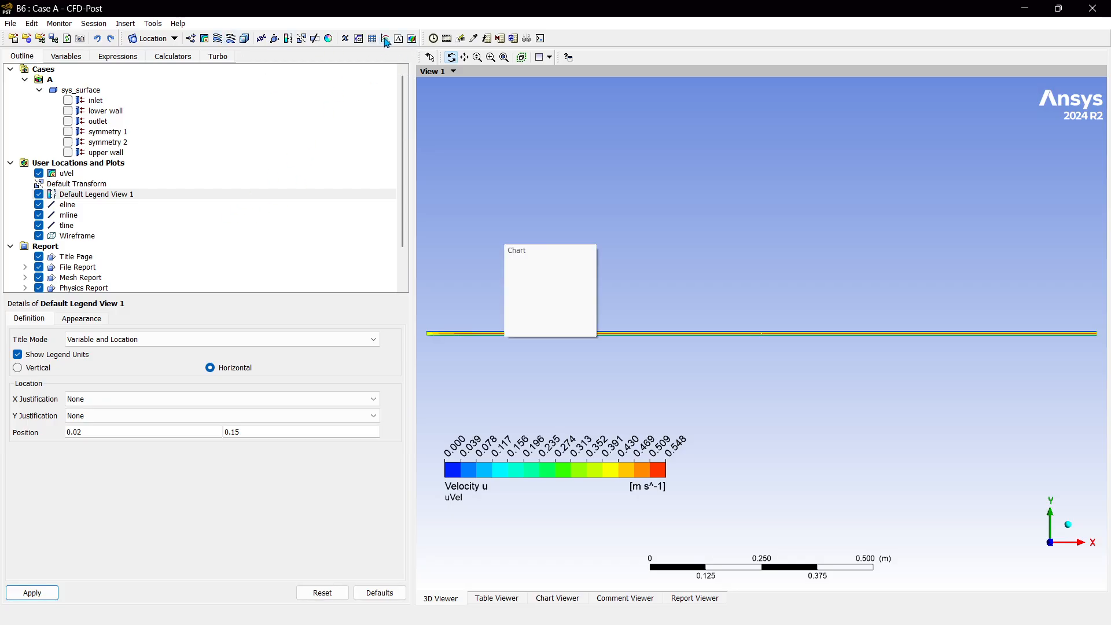
pyautogui.click(385, 40)
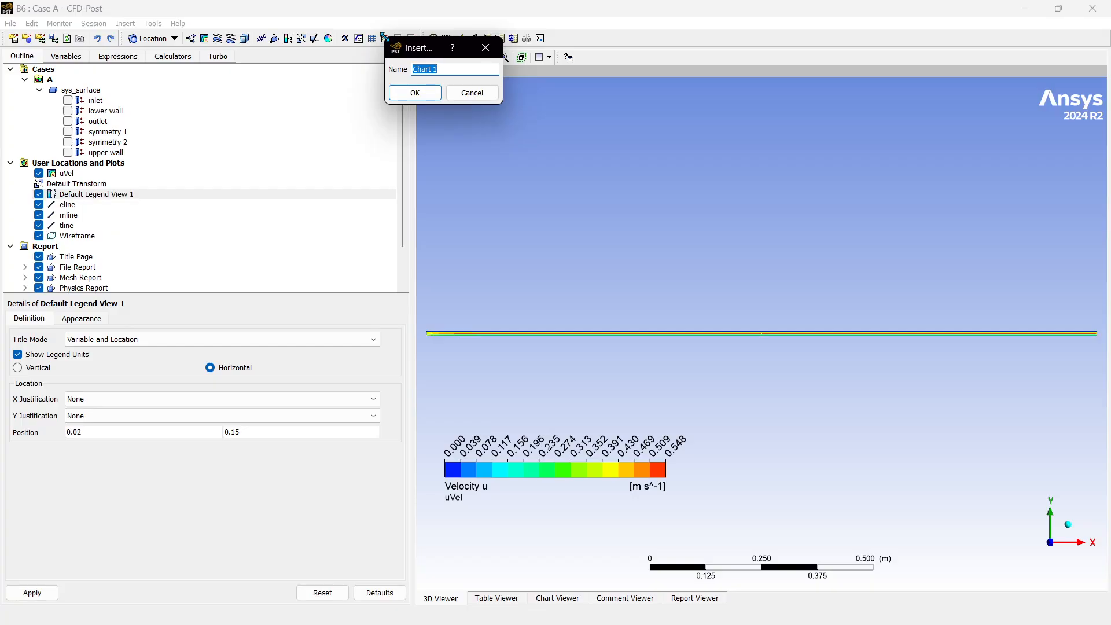
pyautogui.write('Veve')
pyautogui.click(412, 92)
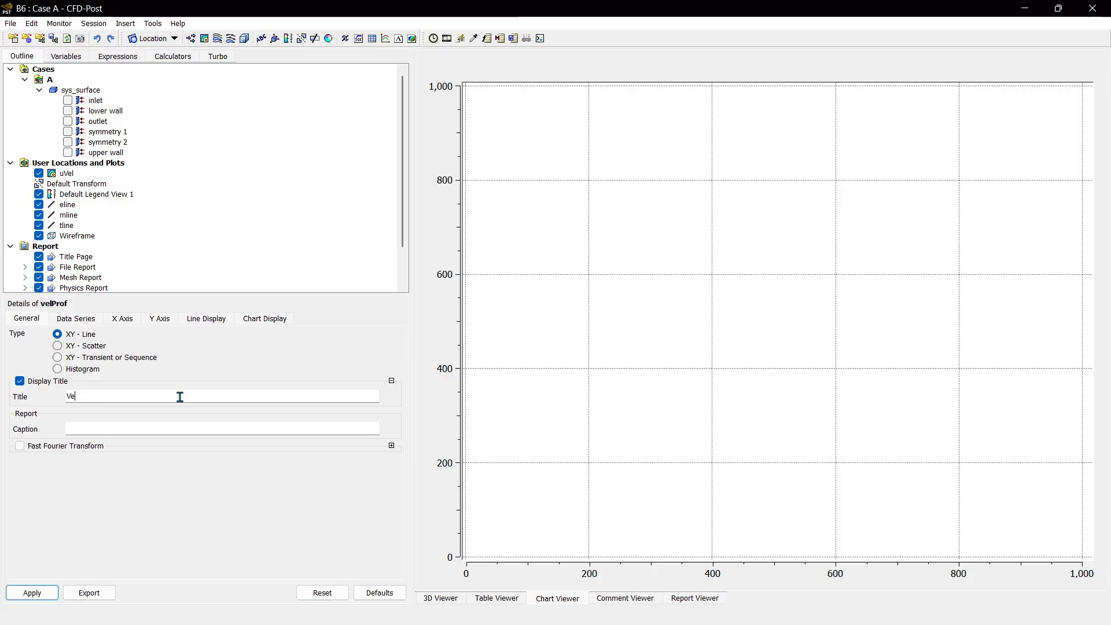
pyautogui.click(180, 396)
pyautogui.write('Velocity Profile')
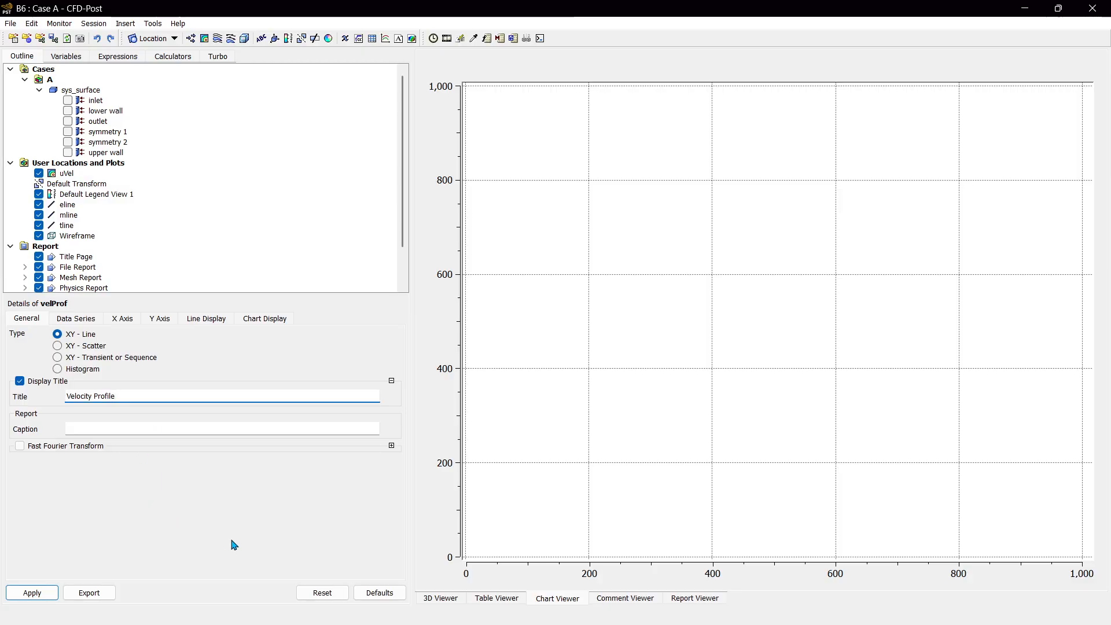
# Step: Set the velProf chart's X axis variable to Velocity u and its Y axis variable to Y
pyautogui.click(124, 319)
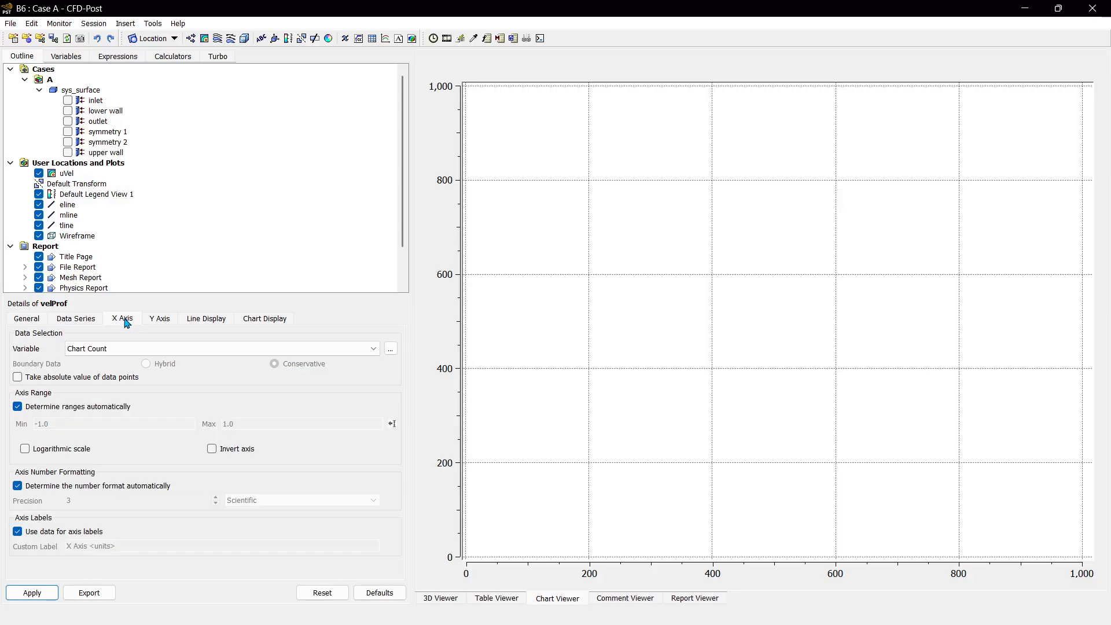
pyautogui.click(133, 348)
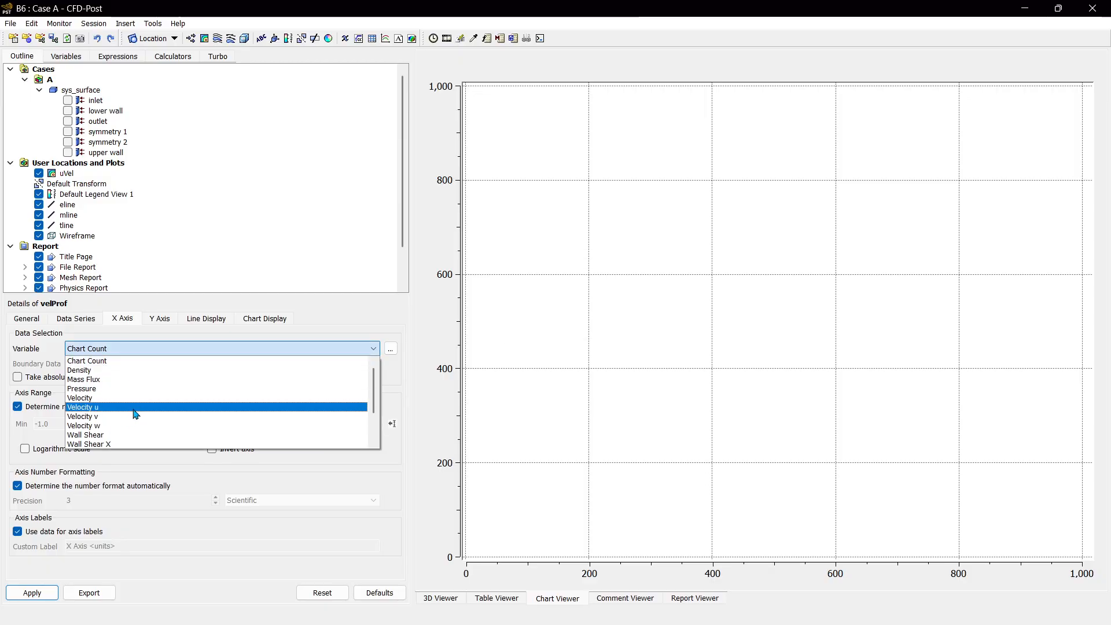
pyautogui.click(135, 407)
pyautogui.click(160, 318)
pyautogui.click(159, 349)
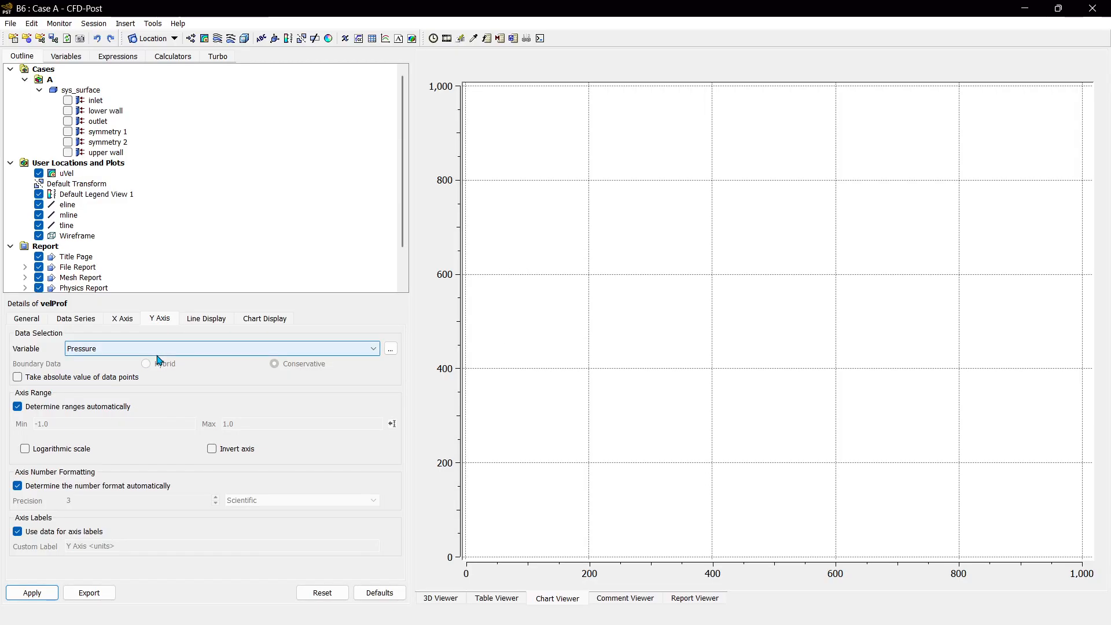
pyautogui.scroll(-2, 136, 428)
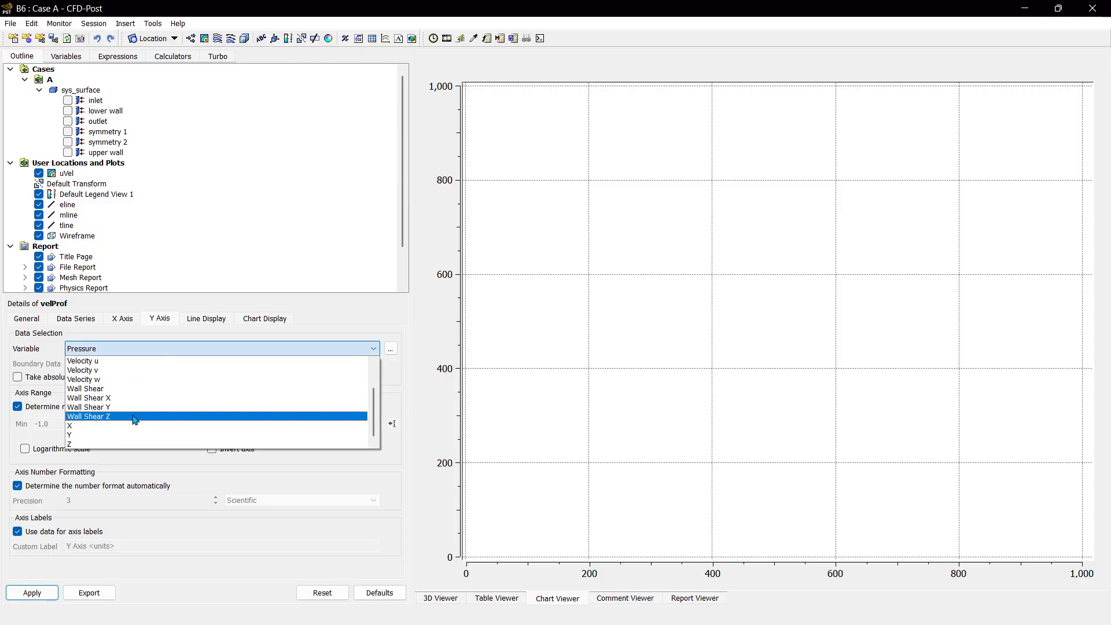
pyautogui.click(129, 435)
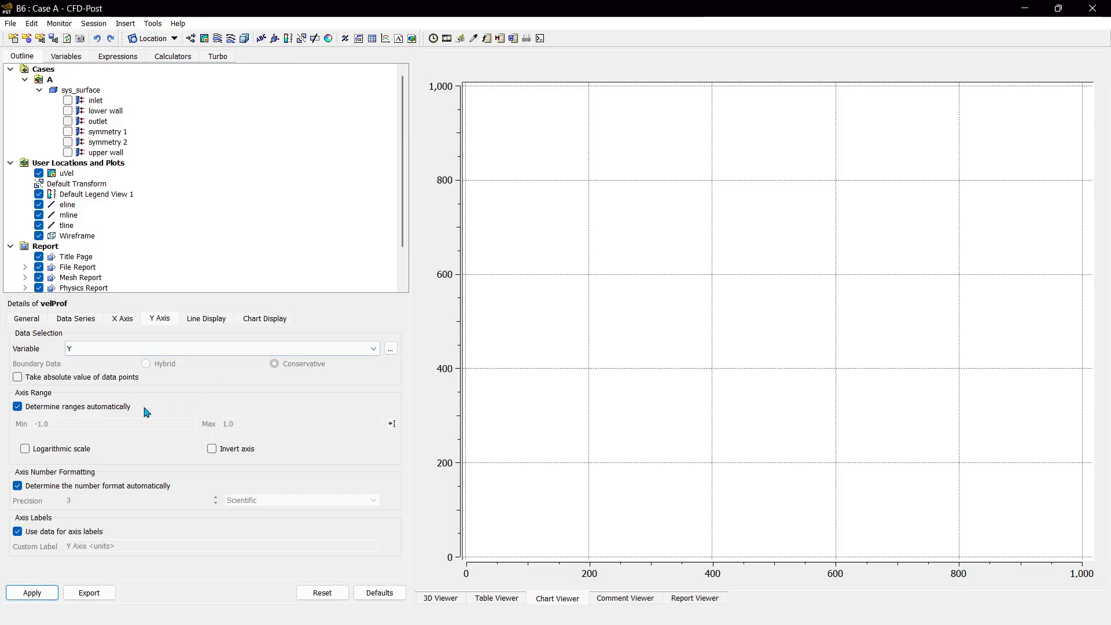
# Step: Rename the chart's first data series as Midpoint region, use mline as its location, and apply the chart
pyautogui.click(74, 322)
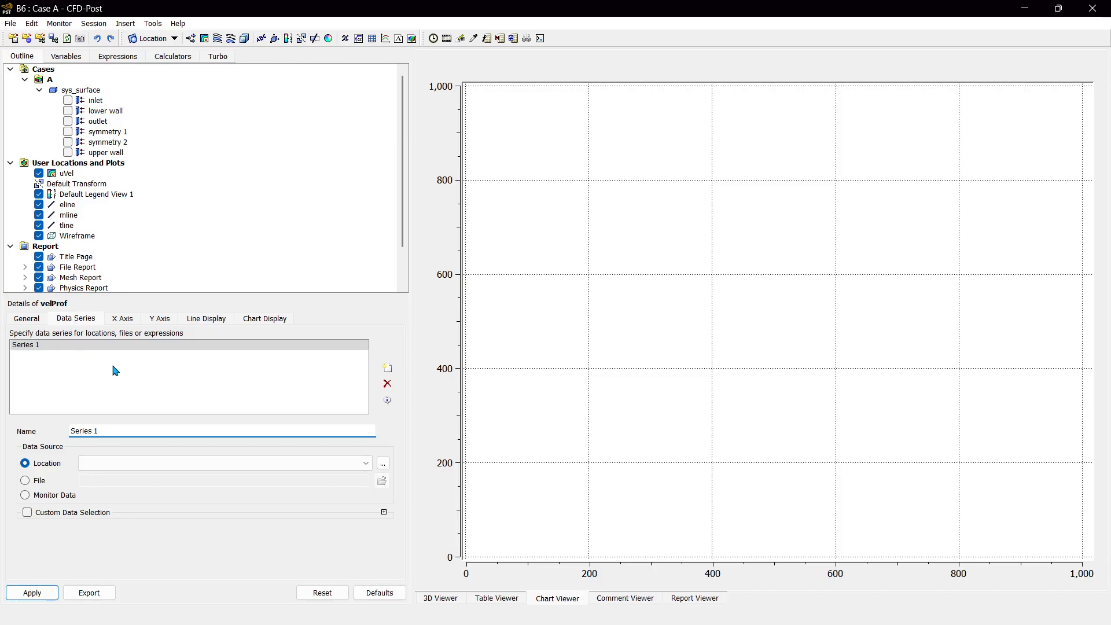
pyautogui.tripleClick(120, 430)
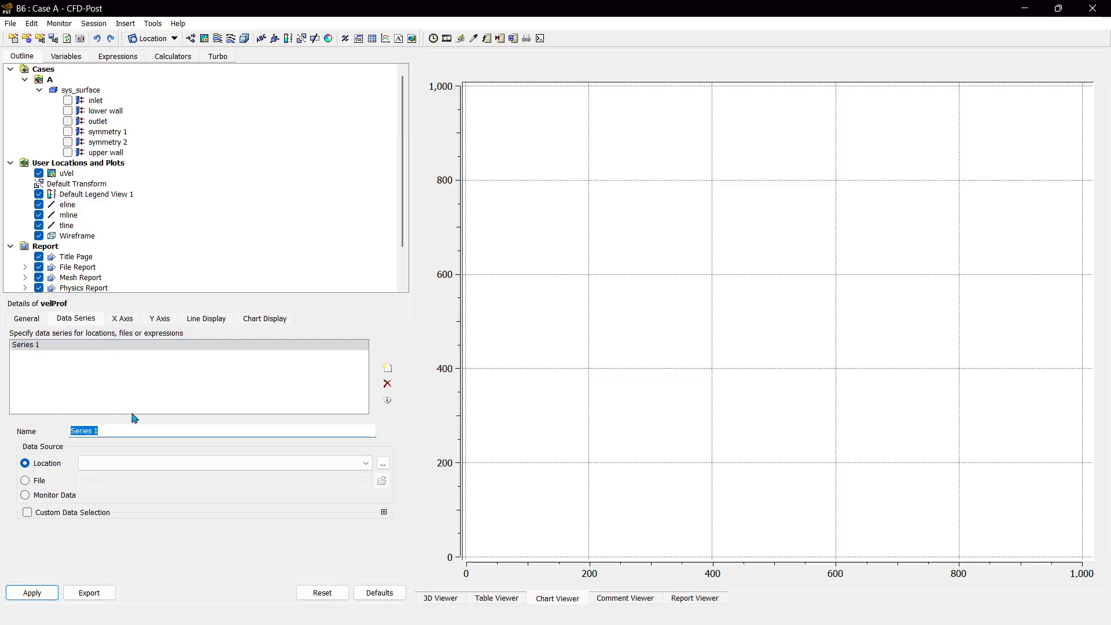
pyautogui.press('BackSpace')
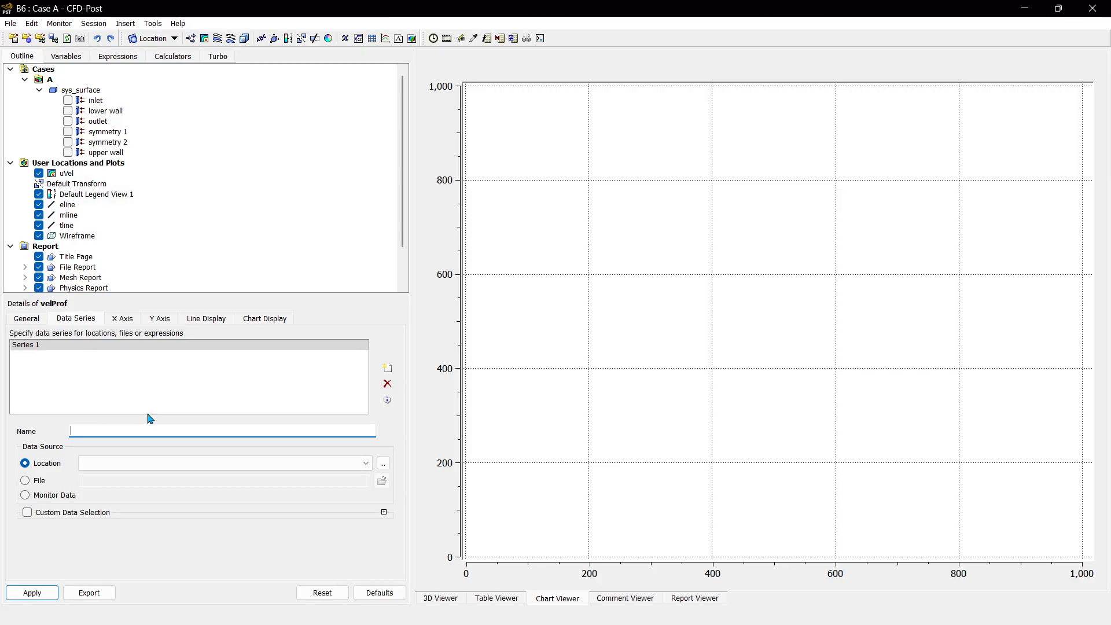
pyautogui.write('Midpoint region')
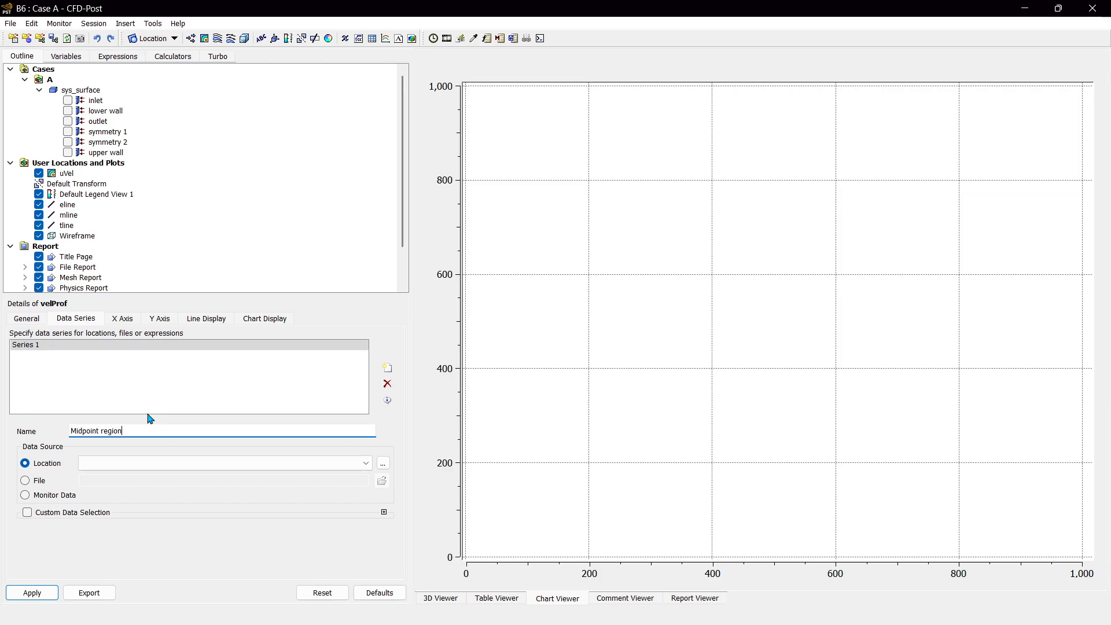
pyautogui.click(152, 465)
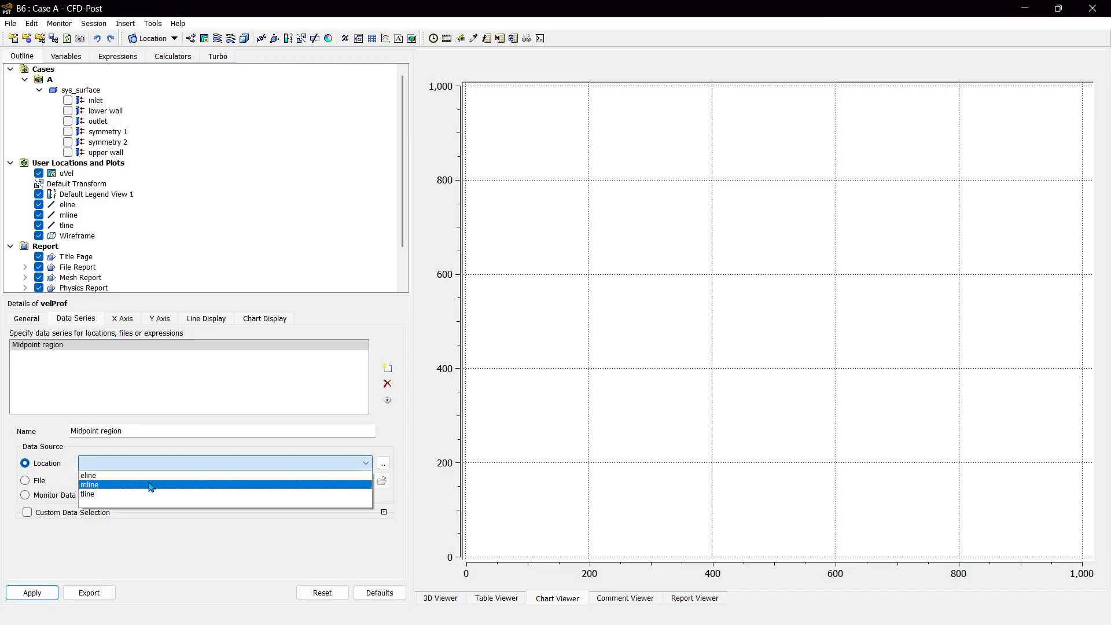
pyautogui.click(147, 485)
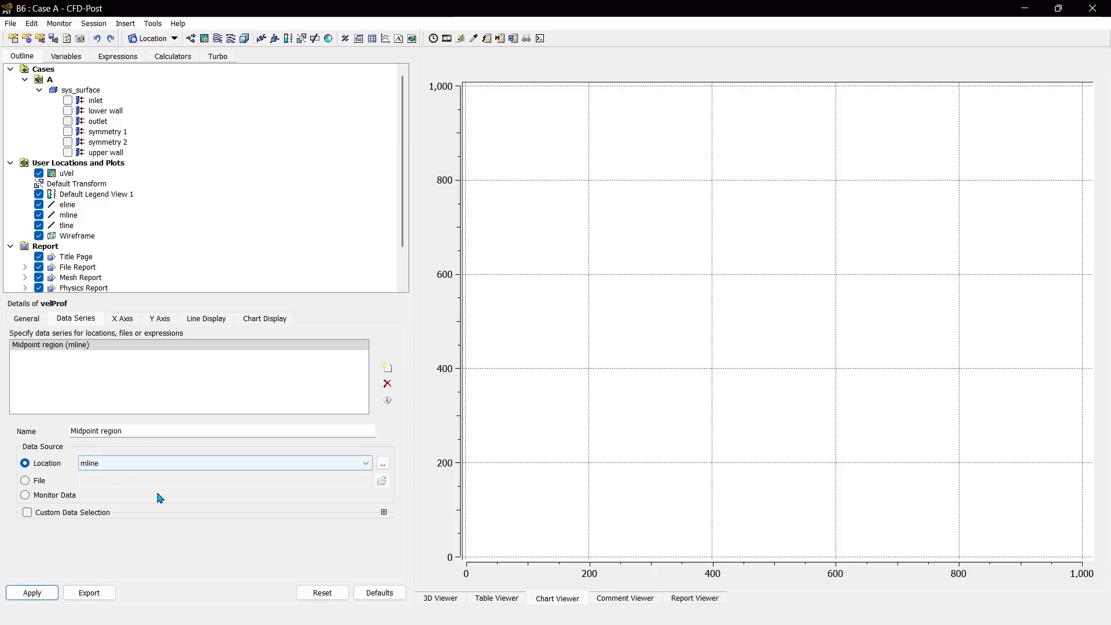
pyautogui.click(47, 593)
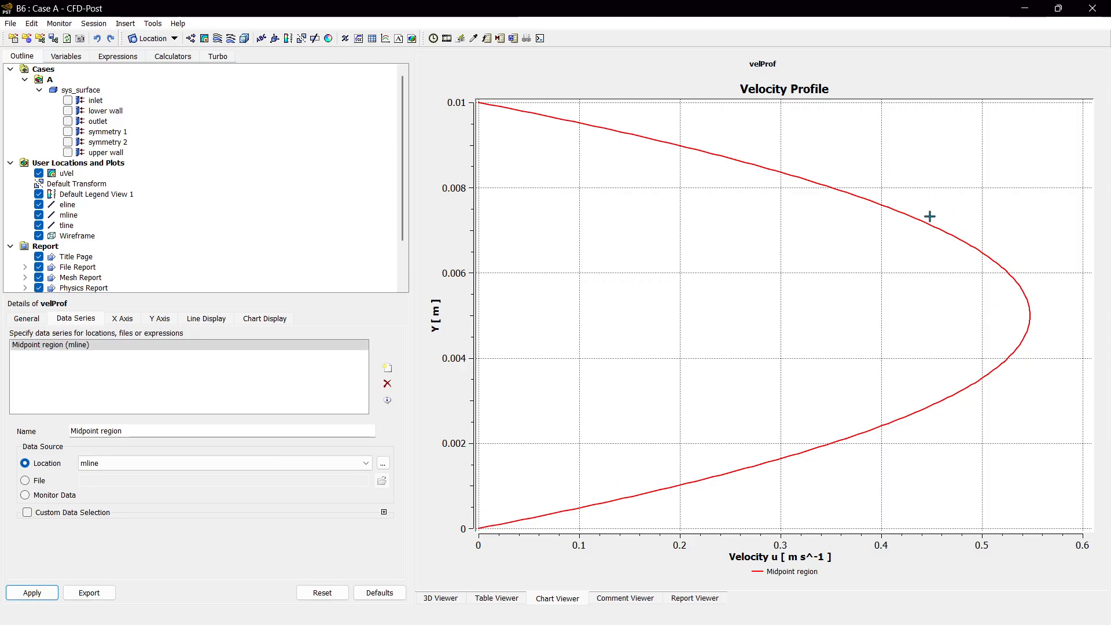
# Step: Add a second data series named Outlet region with eline as its location, and apply the chart
pyautogui.rightClick(113, 366)
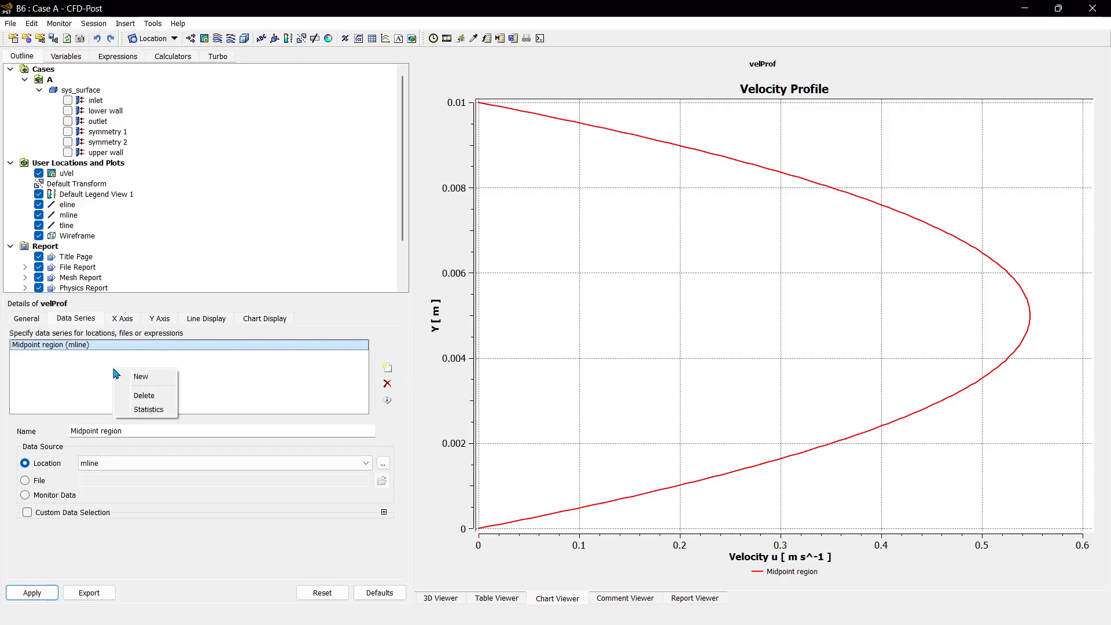
pyautogui.click(141, 378)
pyautogui.tripleClick(141, 431)
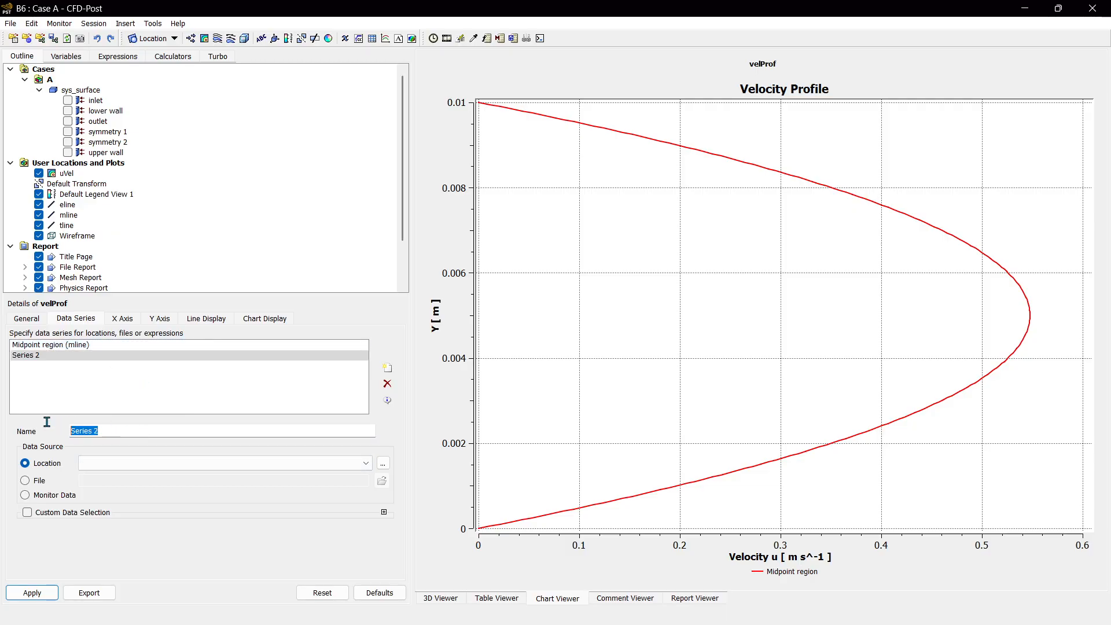
pyautogui.write('En')
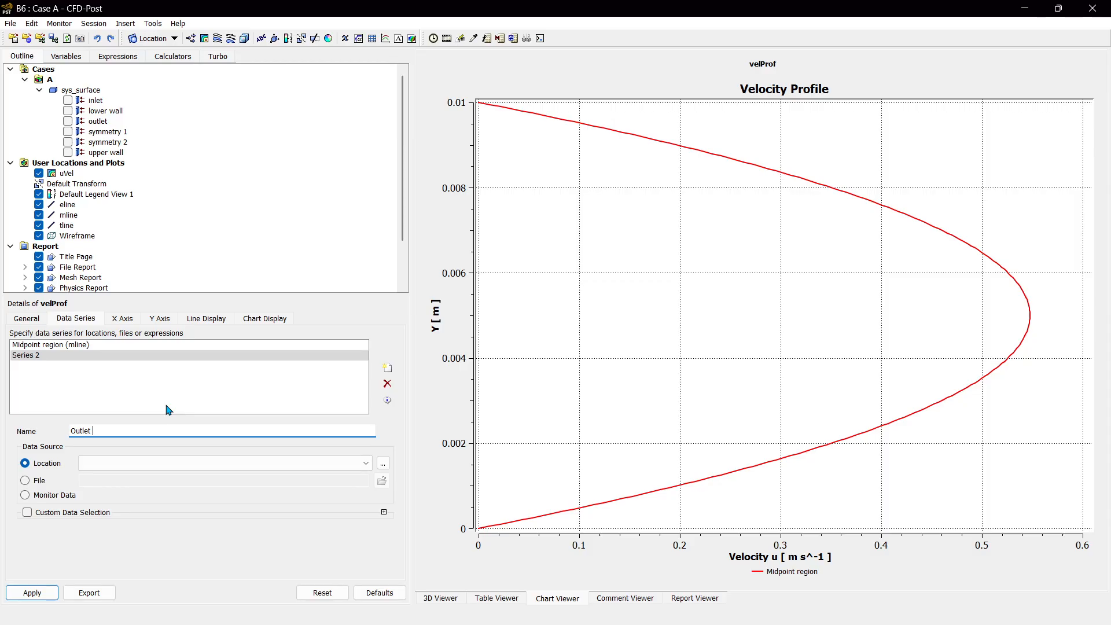
pyautogui.click(162, 464)
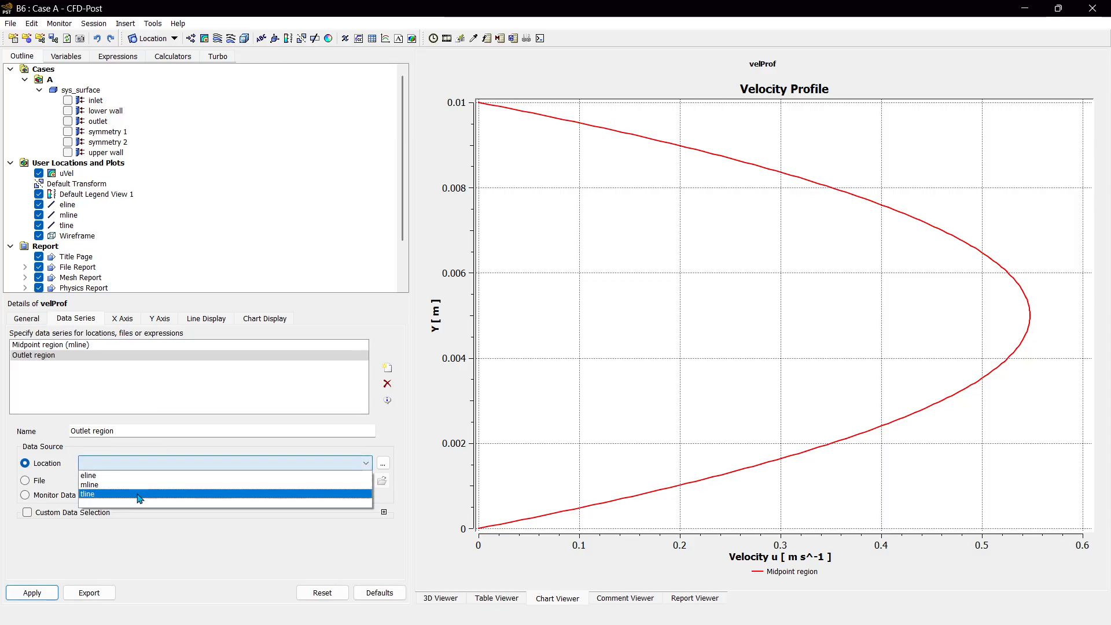
pyautogui.click(88, 475)
pyautogui.click(32, 593)
# Step: Add a third data series named Developing region with tline as its location, and apply the chart
pyautogui.rightClick(144, 386)
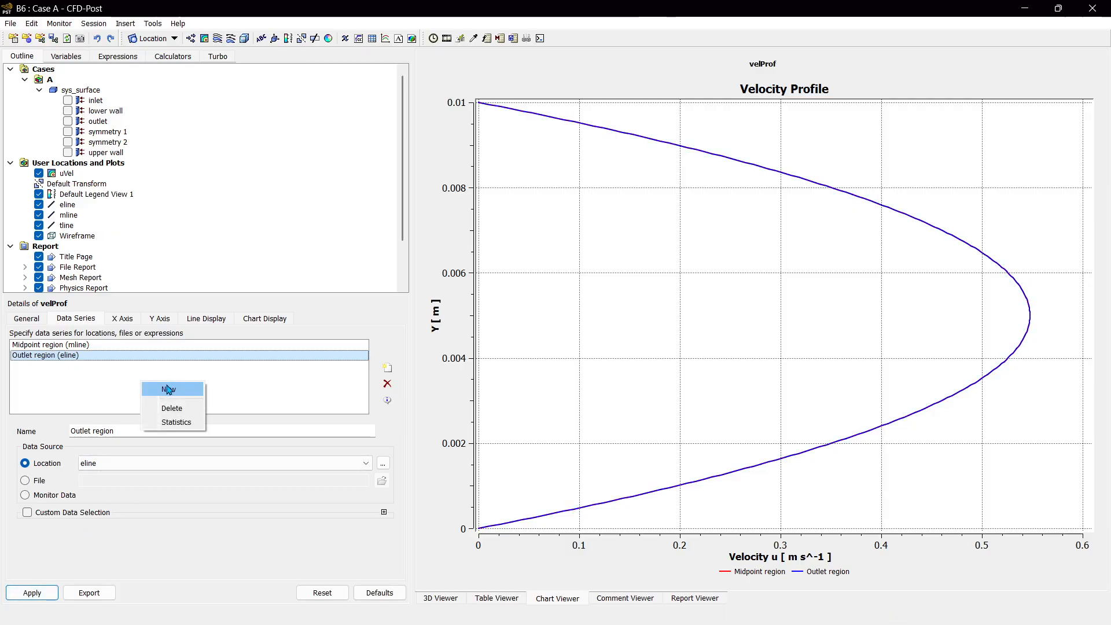
pyautogui.click(167, 386)
pyautogui.doubleClick(139, 430)
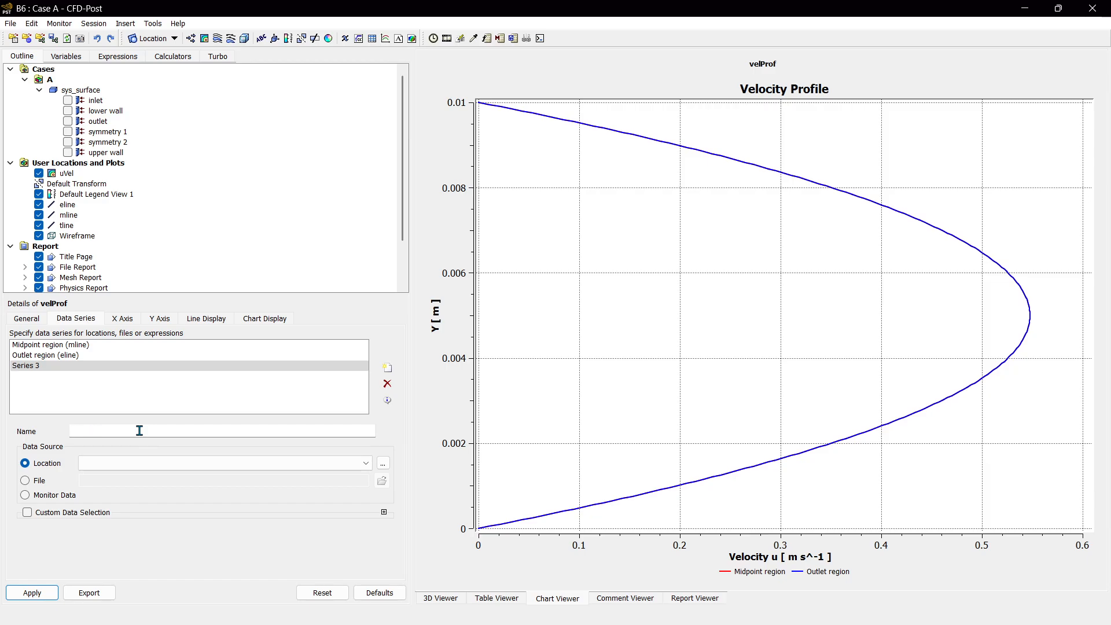
pyautogui.write('Developing region')
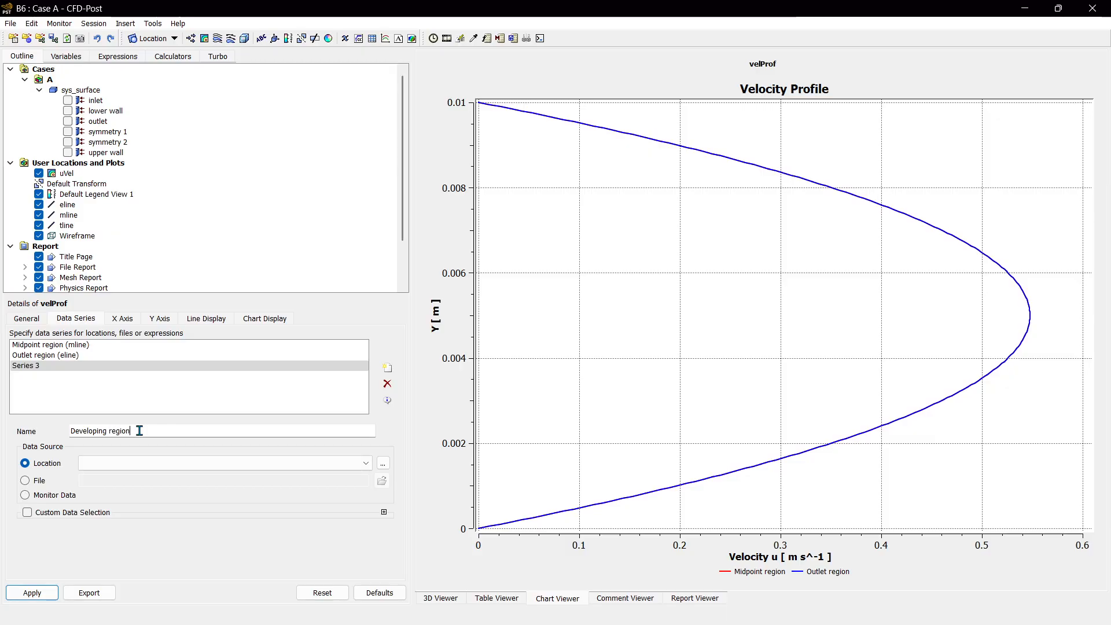
pyautogui.click(149, 462)
pyautogui.click(106, 495)
pyautogui.click(34, 591)
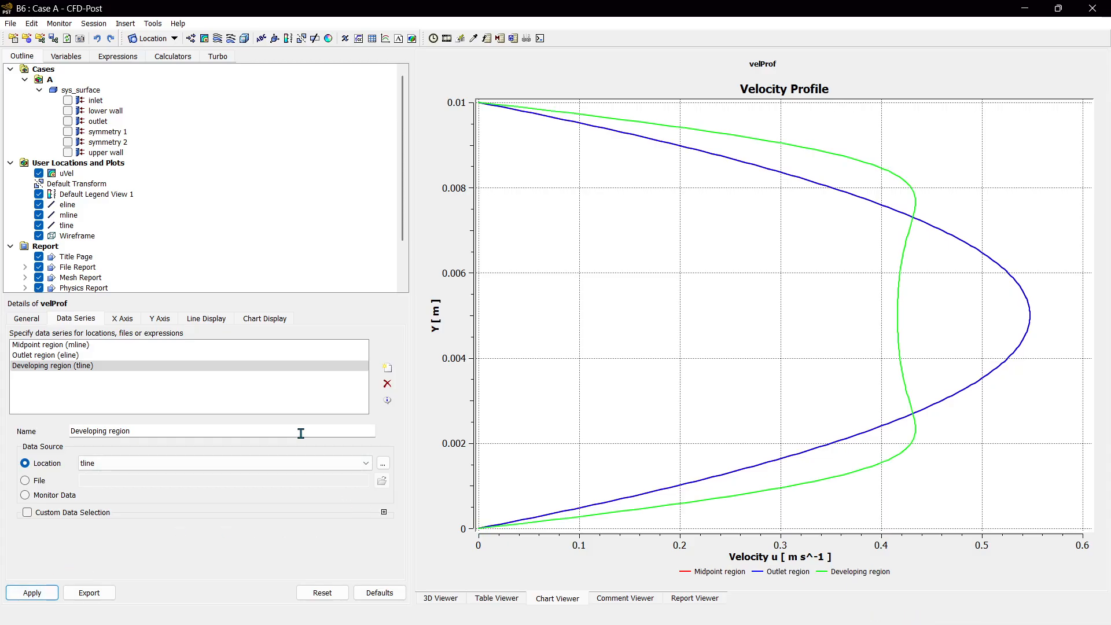
pyautogui.click(137, 430)
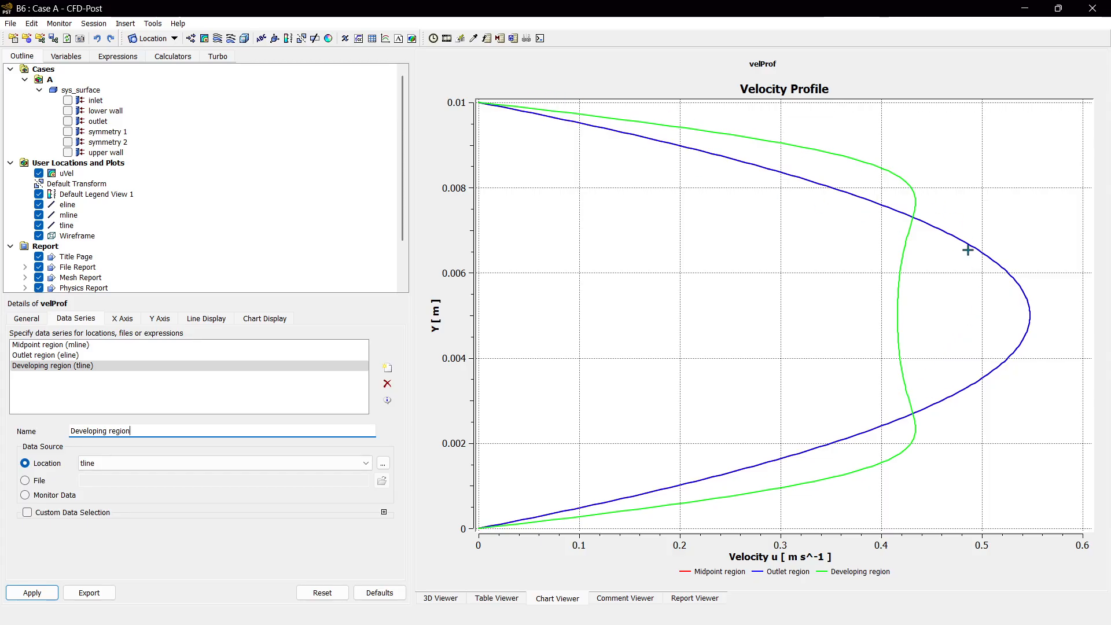
pyautogui.click(99, 395)
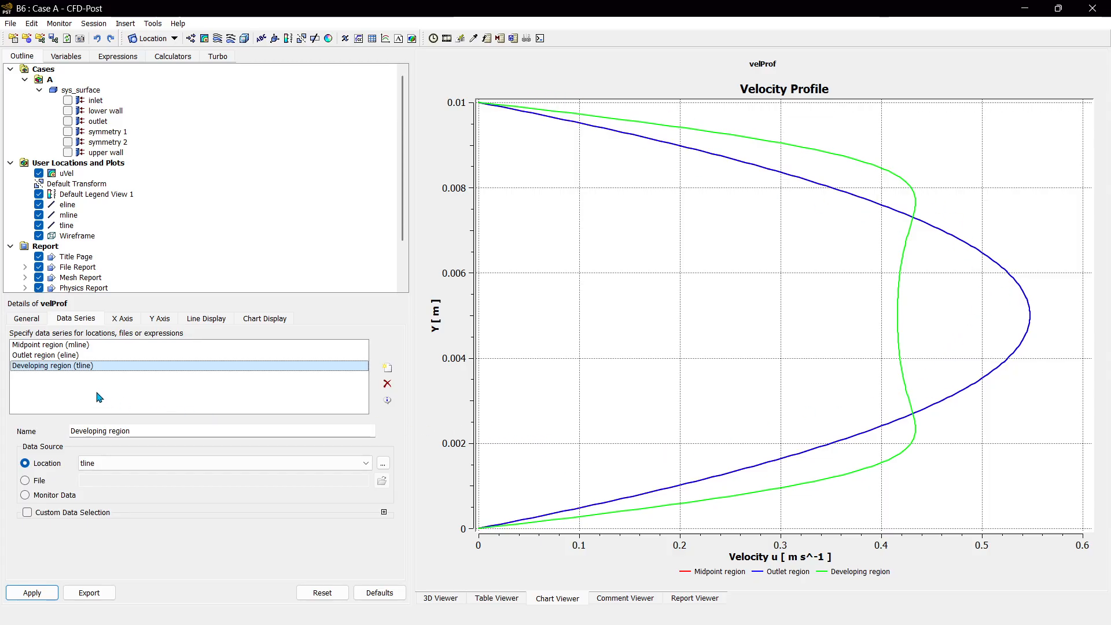
# Step: Open mline for editing, set the X coordinate of both its points to 0.5, and apply the change
pyautogui.click(70, 217)
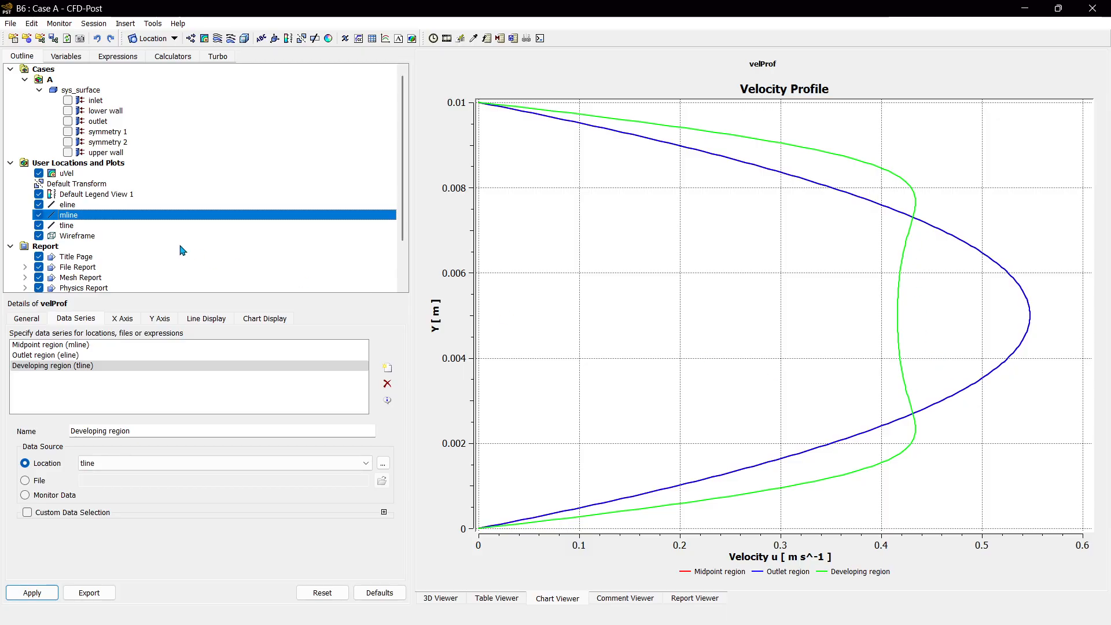
pyautogui.doubleClick(91, 216)
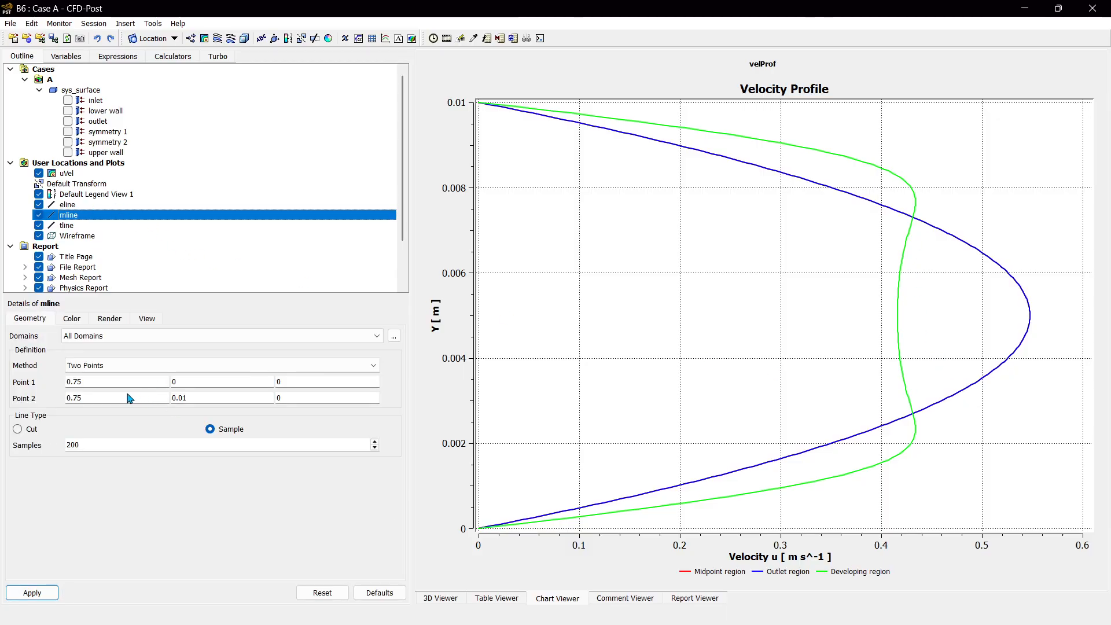
pyautogui.click(144, 398)
pyautogui.hotkey('ctrl', 'a')
pyautogui.write('0.5')
pyautogui.click(157, 382)
pyautogui.press('BackSpace')
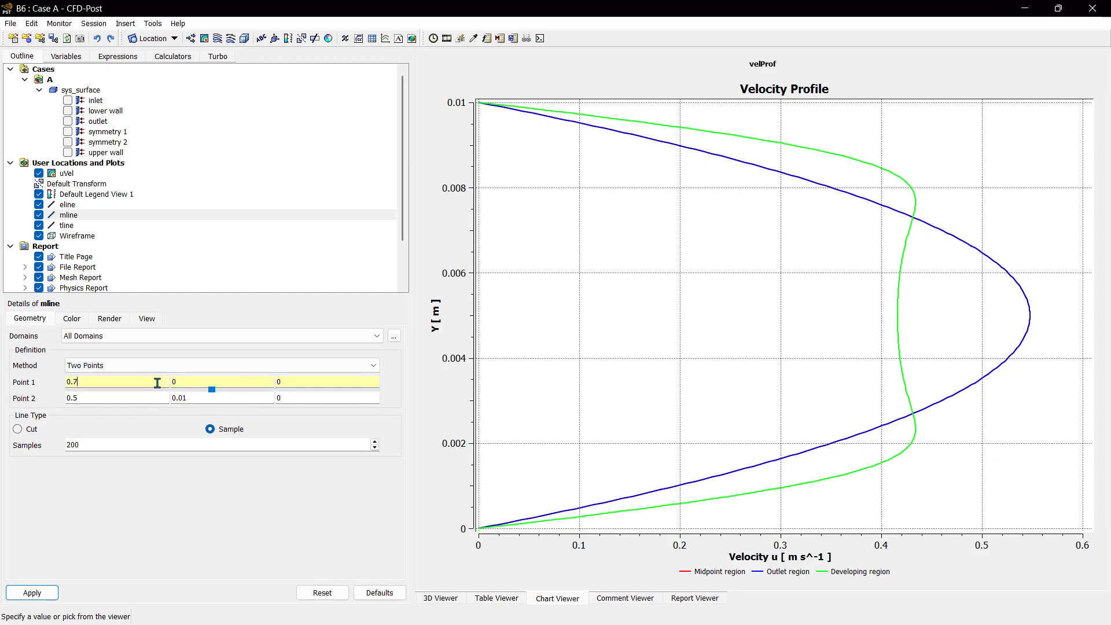
pyautogui.click(32, 592)
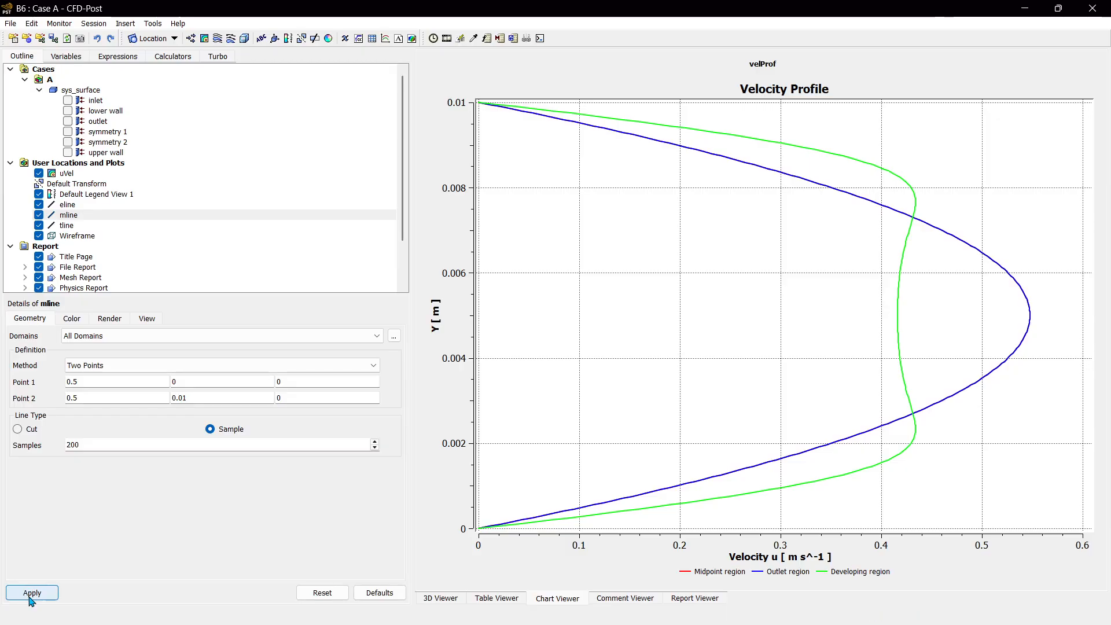
# Step: Set the X coordinate of both mline points to 0.25 and apply the change
pyautogui.click(121, 381)
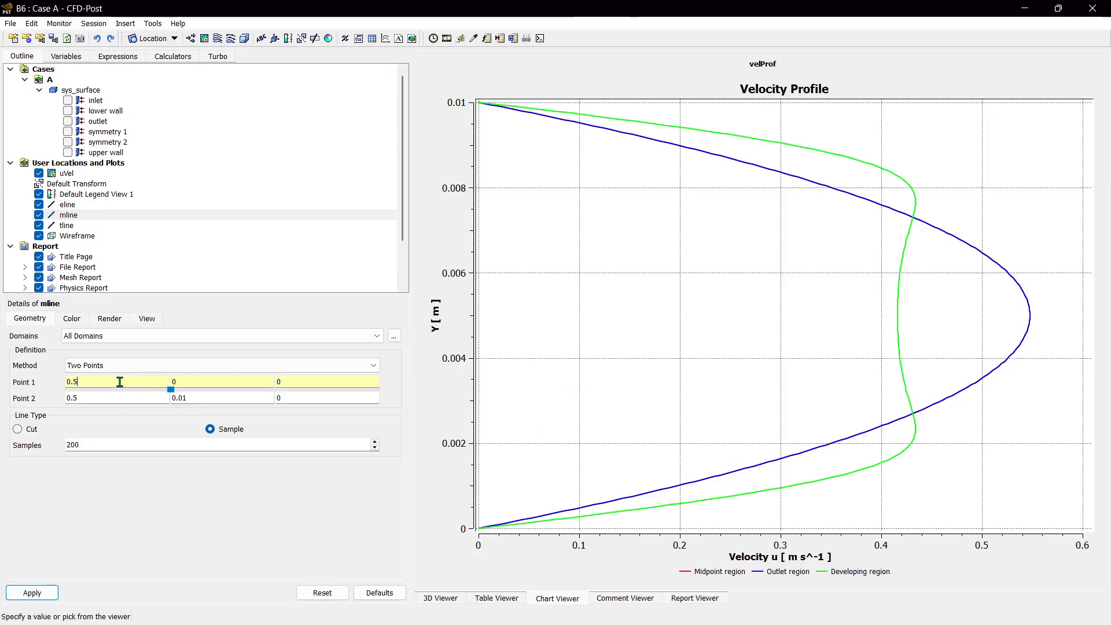
pyautogui.press('BackSpace')
pyautogui.write('25')
pyautogui.click(108, 400)
pyautogui.press('BackSpace')
pyautogui.write('25')
pyautogui.click(33, 593)
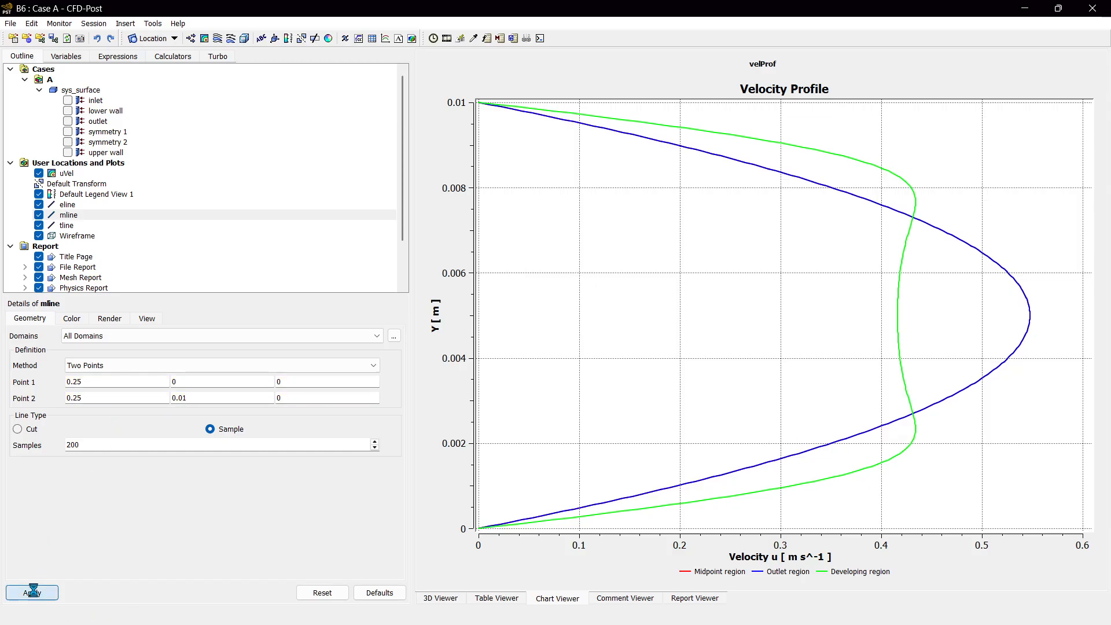
# Step: Set the X coordinate of both mline points to 0.1 and apply it to compare the midpoint profile
pyautogui.click(114, 381)
pyautogui.hotkey('ctrl', 'a')
pyautogui.write('0.1')
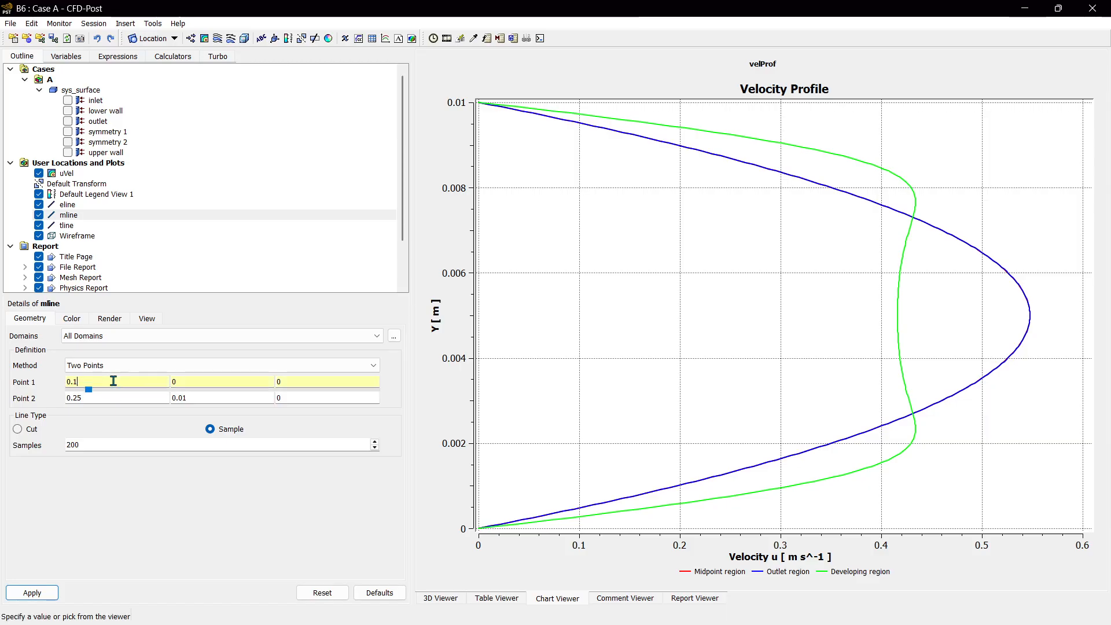
pyautogui.click(105, 401)
pyautogui.hotkey('ctrl', 'a')
pyautogui.write('0.1')
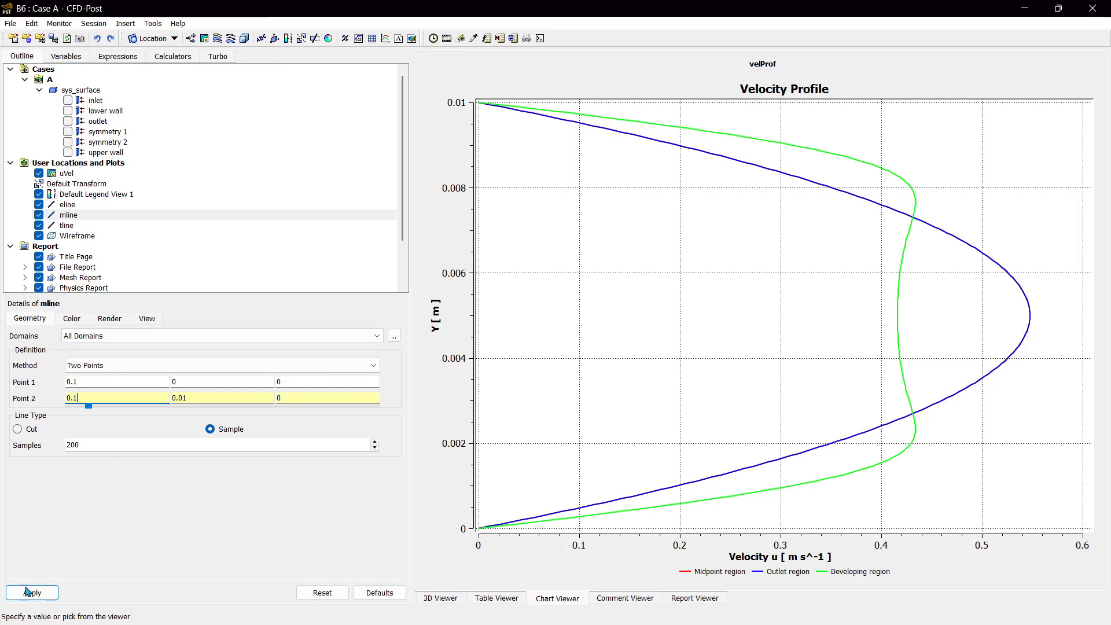
pyautogui.click(25, 594)
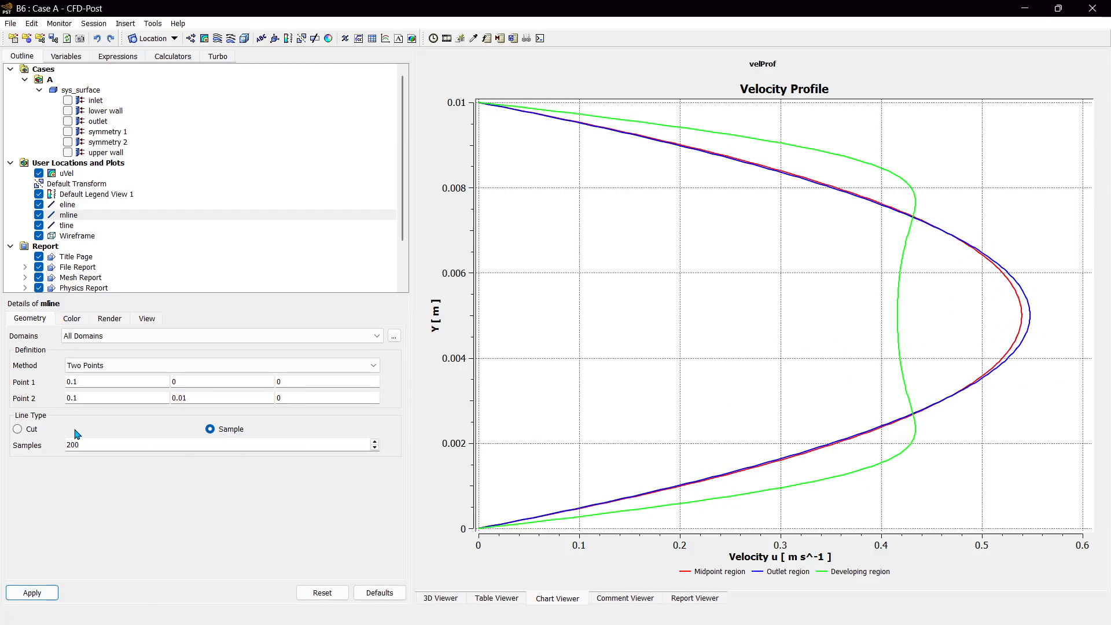
# Step: Restore the X coordinate of both mline points to 0.75 and apply the change
pyautogui.click(92, 383)
pyautogui.write('75')
pyautogui.click(110, 397)
pyautogui.press('BackSpace')
pyautogui.write('75')
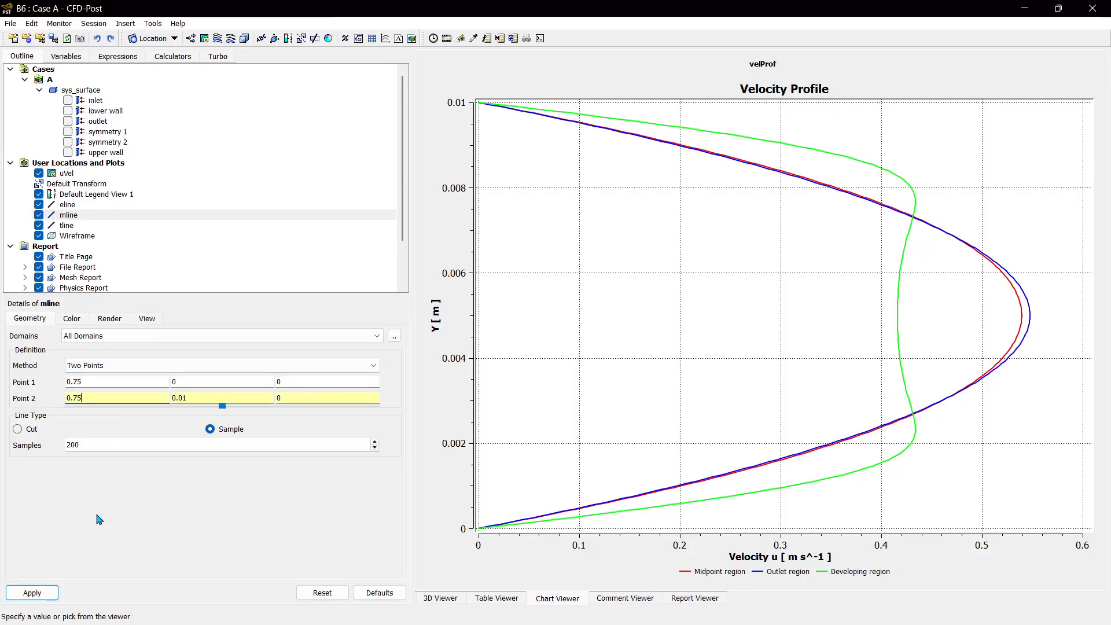
pyautogui.click(32, 592)
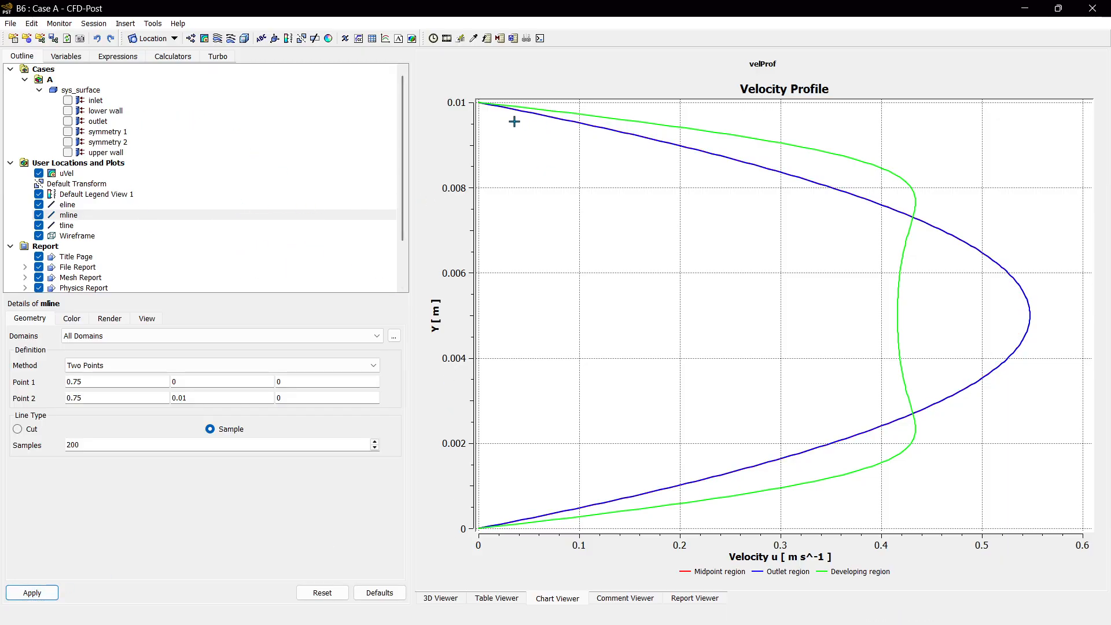
pyautogui.scroll(-2, 264, 204)
pyautogui.scroll(2, 263, 204)
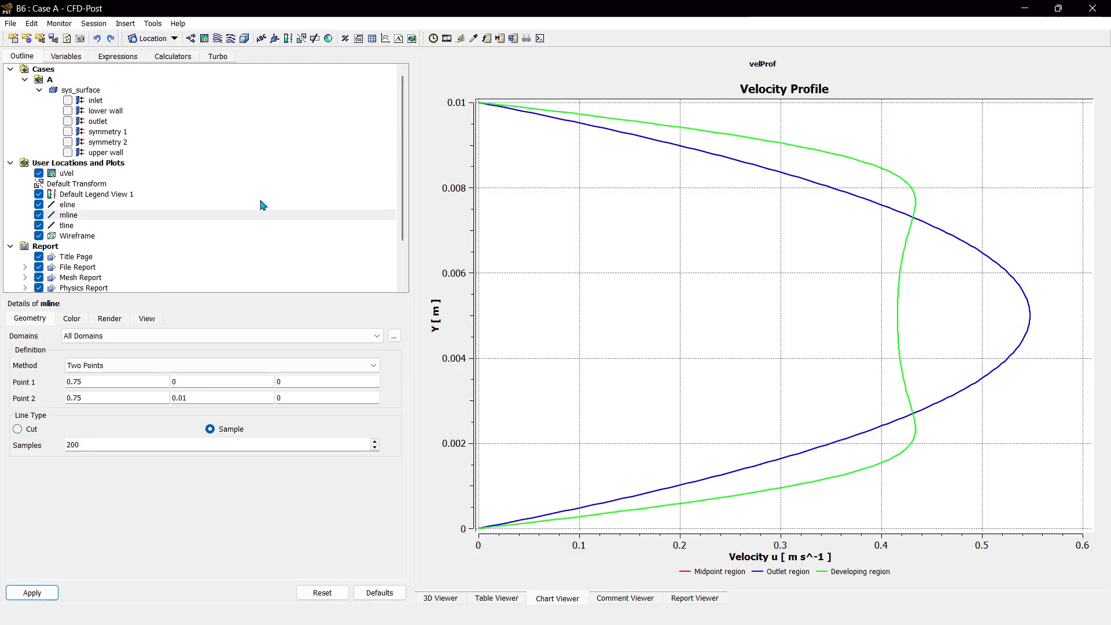
pyautogui.scroll(-2, 263, 203)
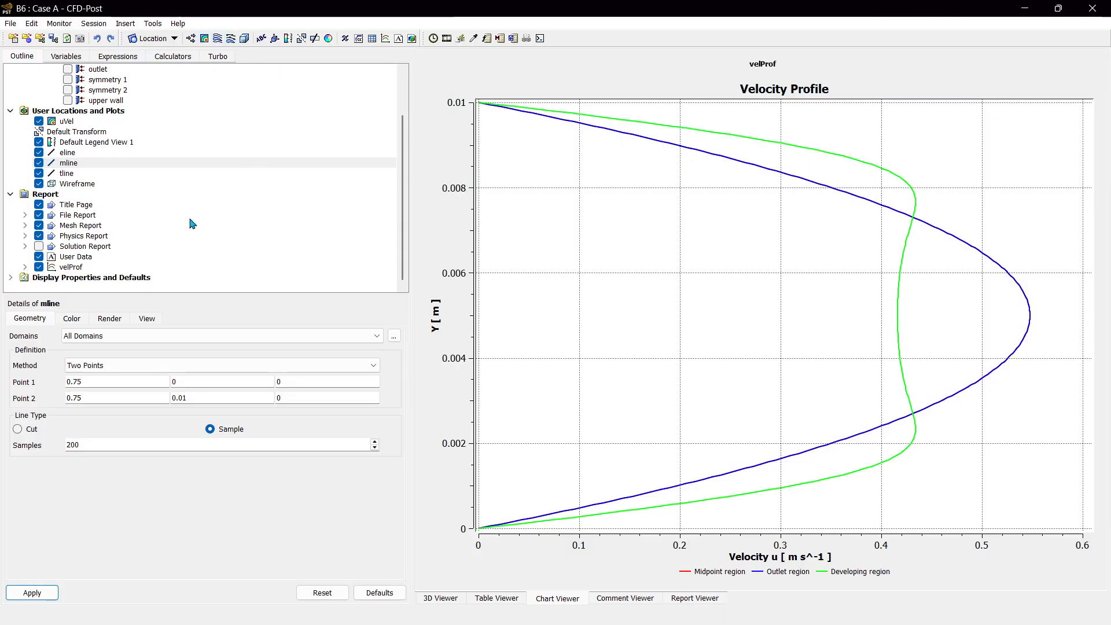
# Step: Switch from the velProf chart to the 3D view and insert a vector plot named vectVel
pyautogui.click(93, 268)
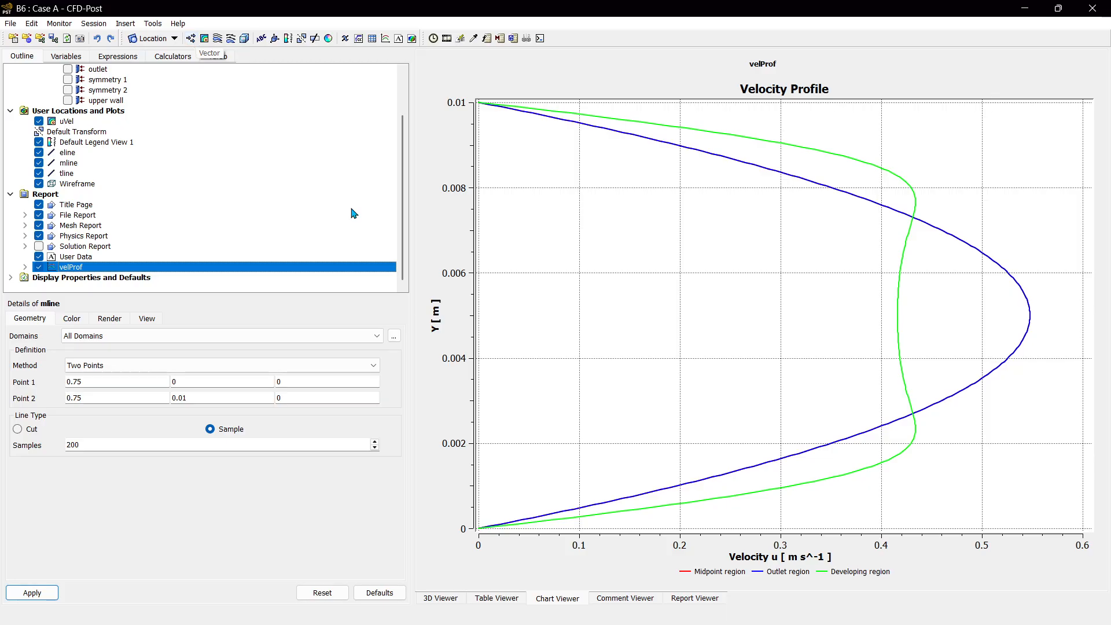
pyautogui.click(441, 599)
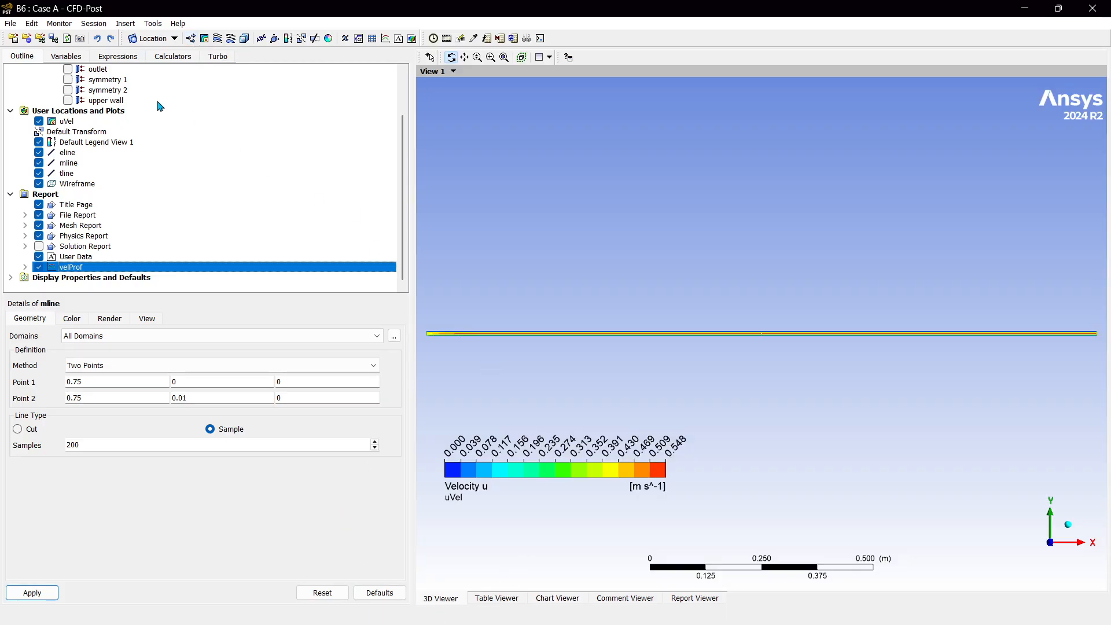
pyautogui.click(190, 38)
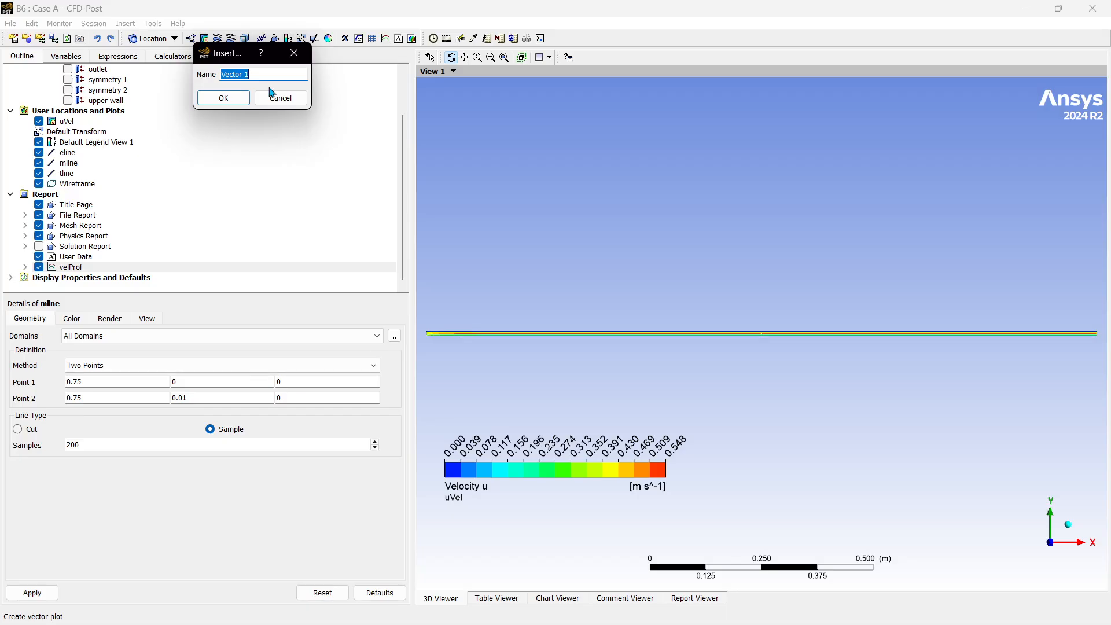
pyautogui.write('Ve')
pyautogui.click(226, 103)
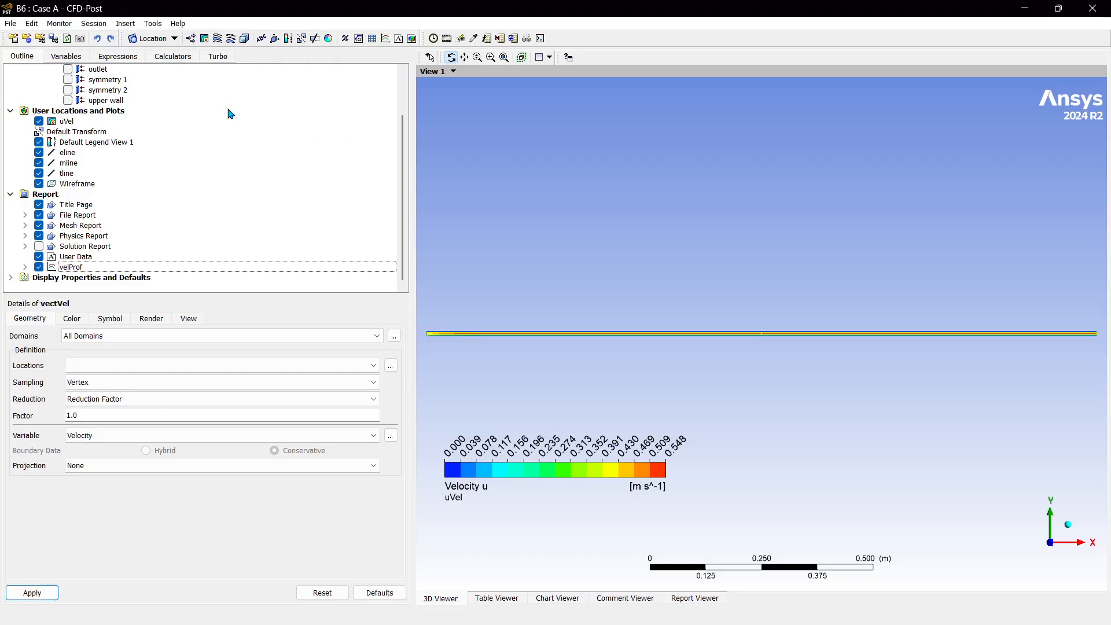
# Step: Set the vectVel location to symmetry 1, keep Vertex sampling, and open the reduction options
pyautogui.click(119, 365)
pyautogui.click(124, 396)
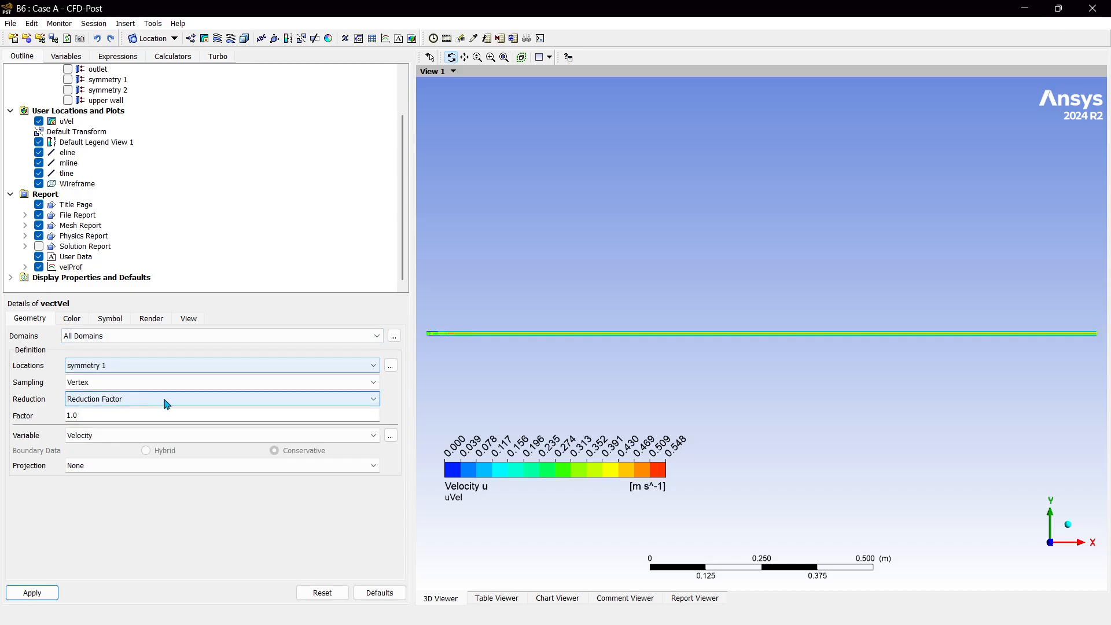
pyautogui.click(137, 383)
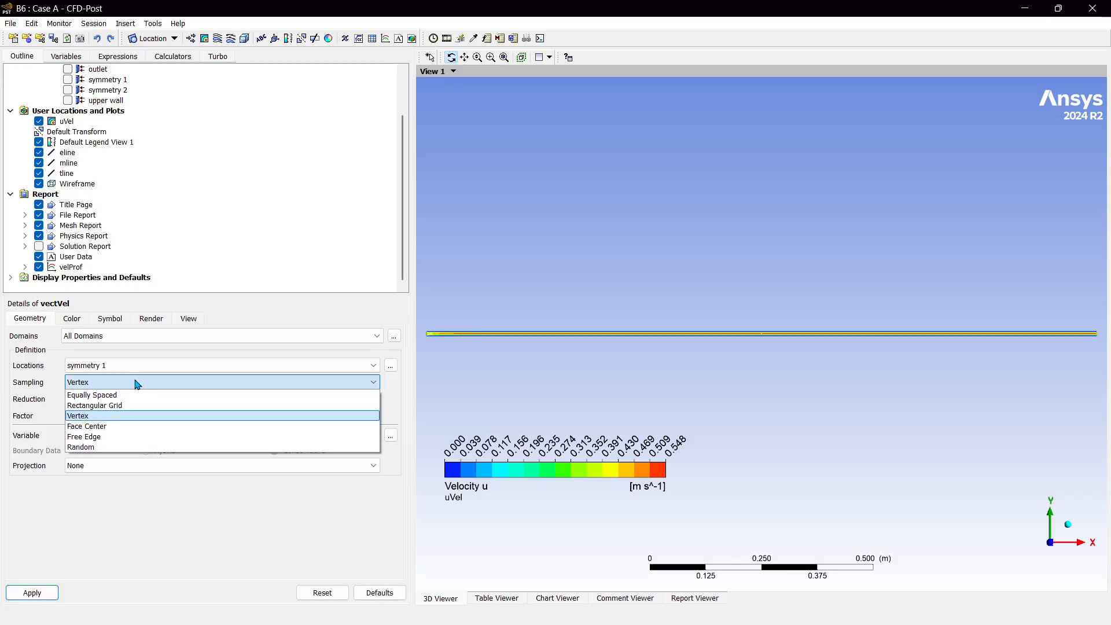
pyautogui.click(138, 382)
pyautogui.click(135, 398)
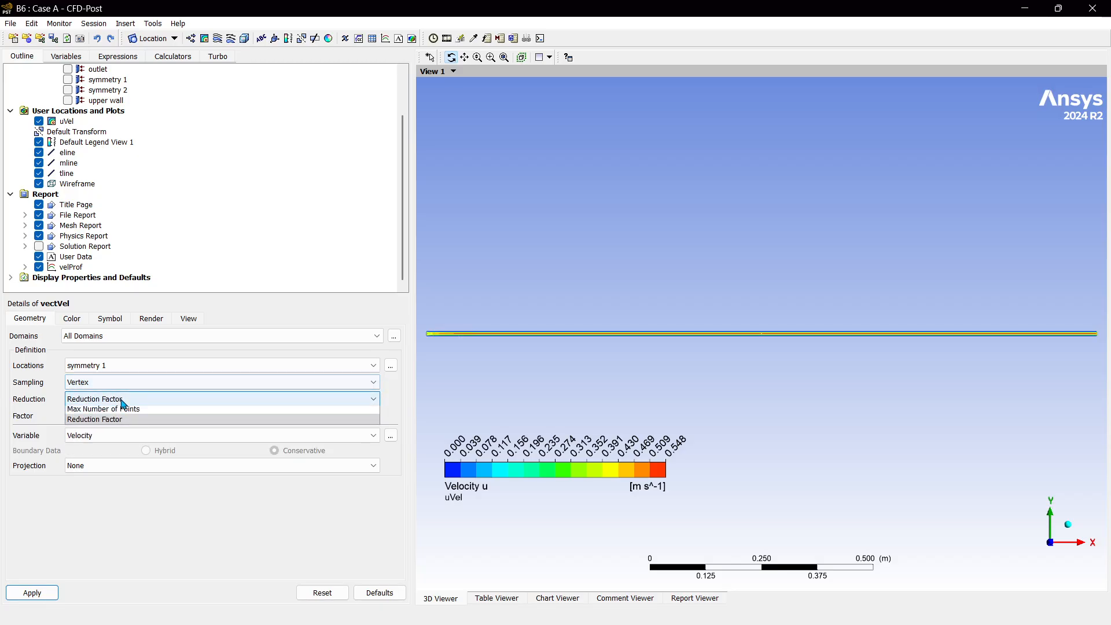
# Step: Generate the vectVel vector plot on symmetry 1 with Vertex sampling, Reduction Factor reduction at 1.0, variable Velocity and no projection
pyautogui.click(129, 403)
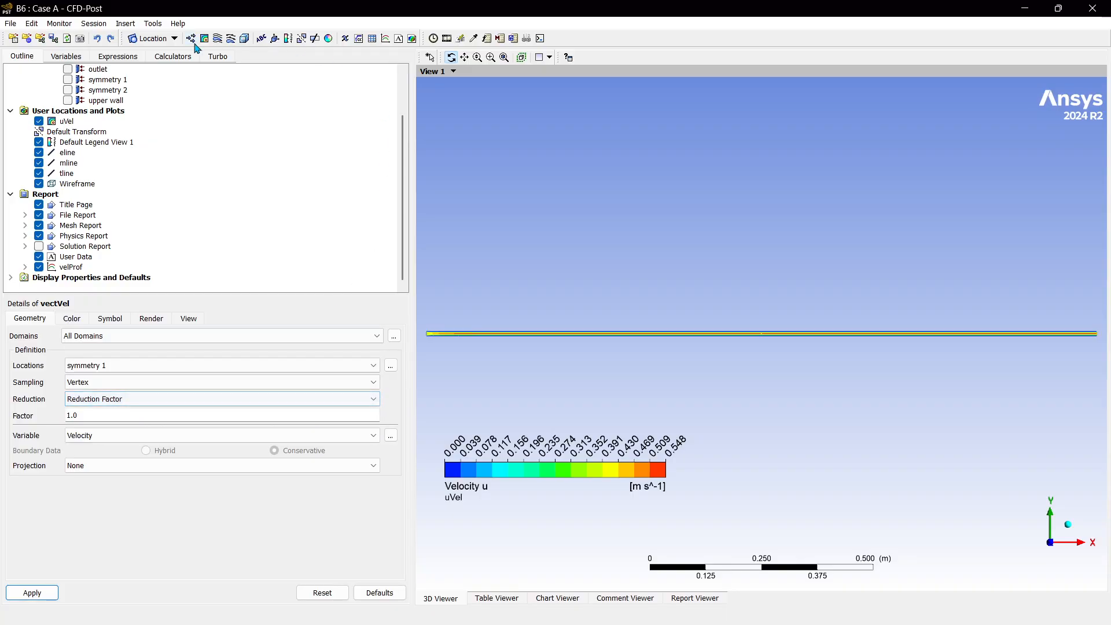
pyautogui.click(150, 438)
pyautogui.click(148, 442)
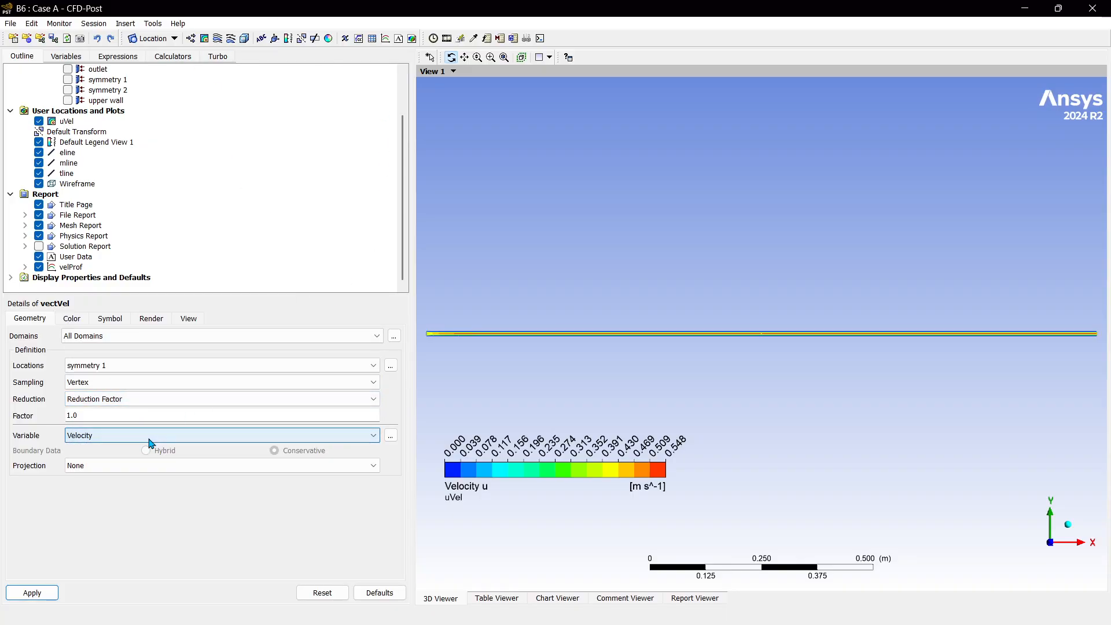
pyautogui.click(120, 470)
pyautogui.click(120, 468)
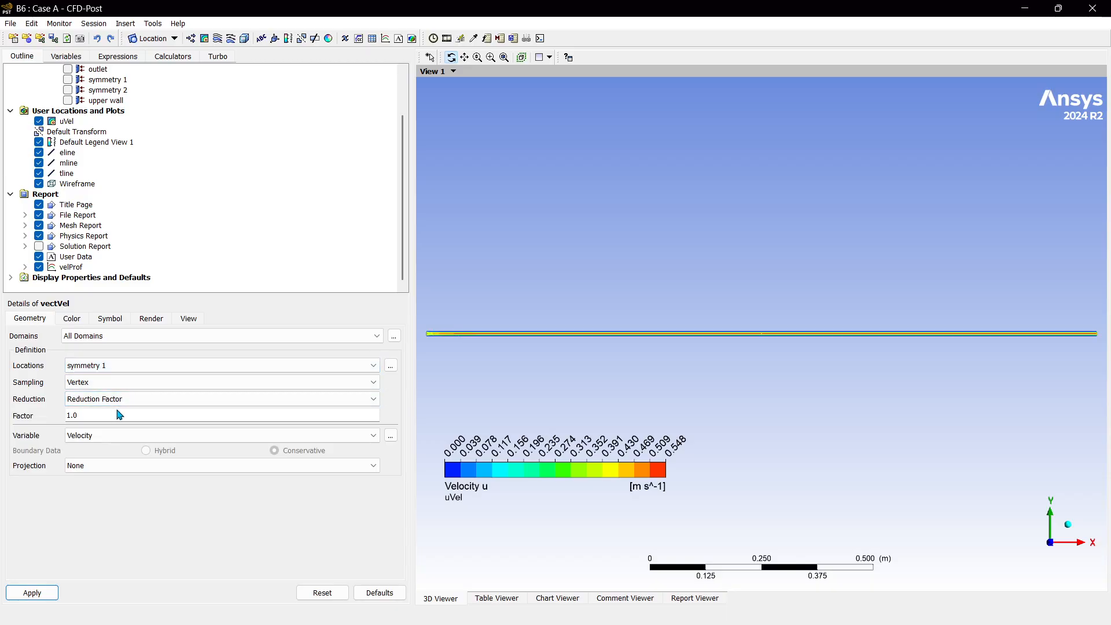
pyautogui.click(35, 594)
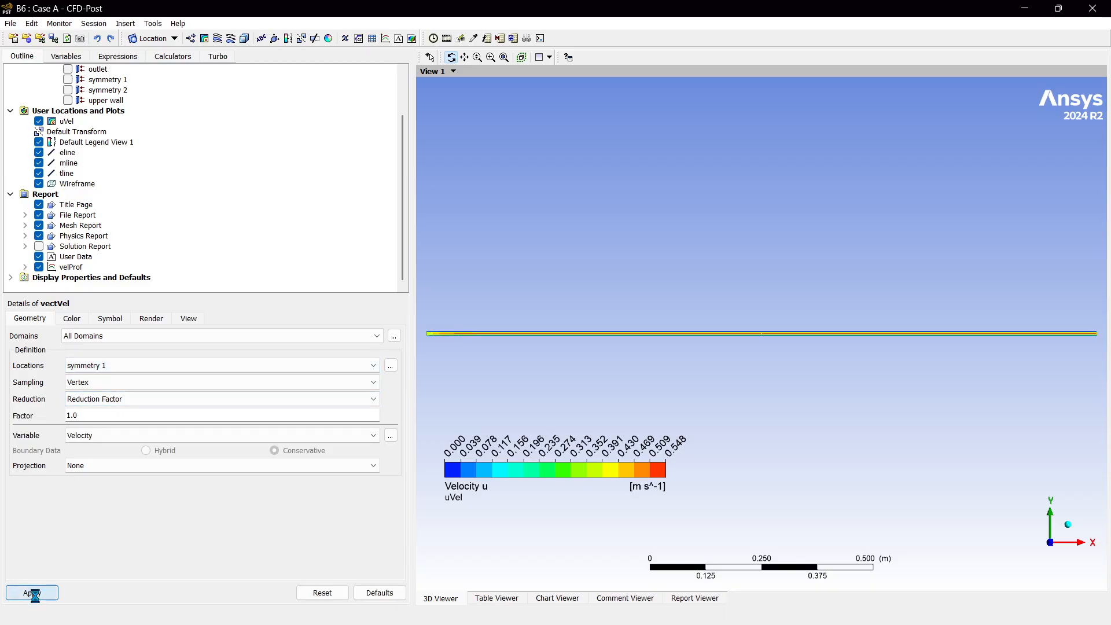
pyautogui.scroll(1, 614, 344)
pyautogui.scroll(-1, 818, 339)
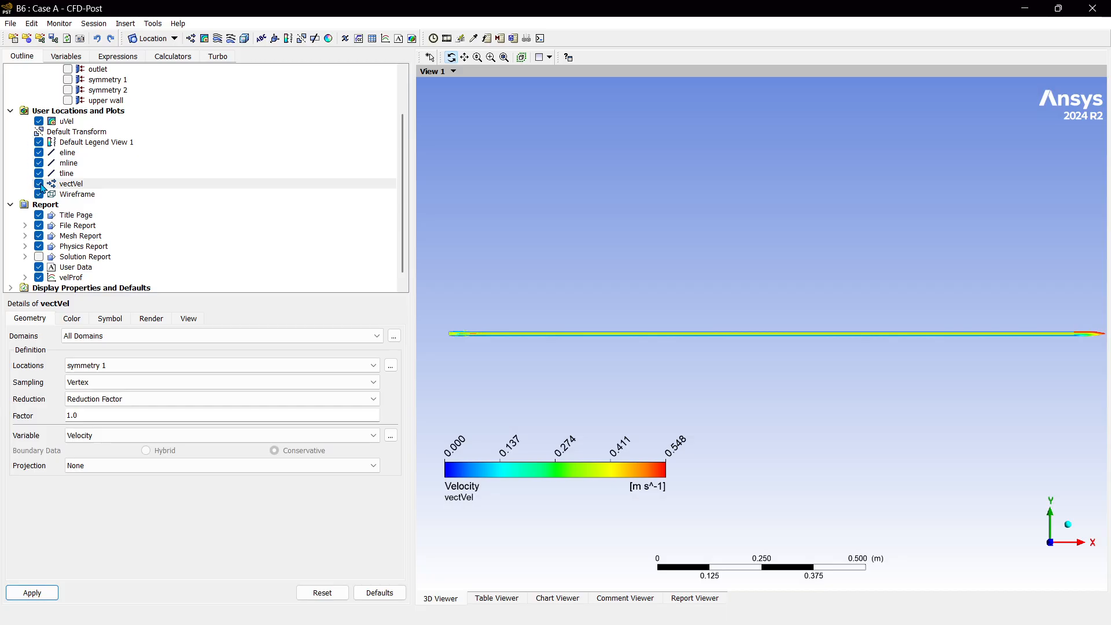
# Step: Hide the uVel contour and inspect the velocity vectors near the channel inlet
pyautogui.click(38, 121)
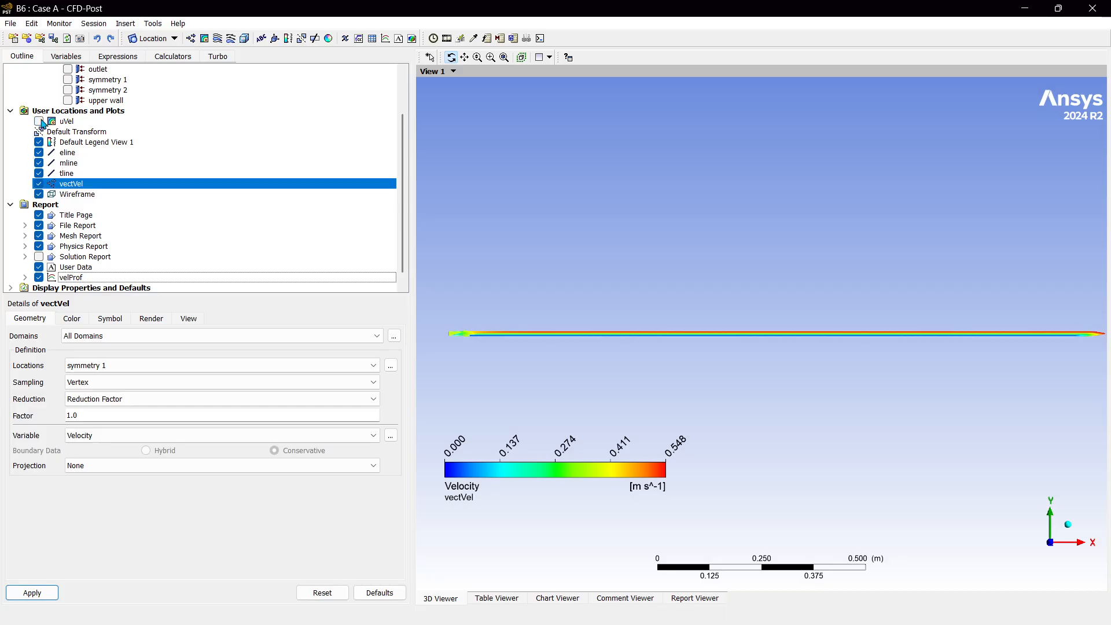
pyautogui.scroll(1, 596, 315)
pyautogui.scroll(1, 586, 321)
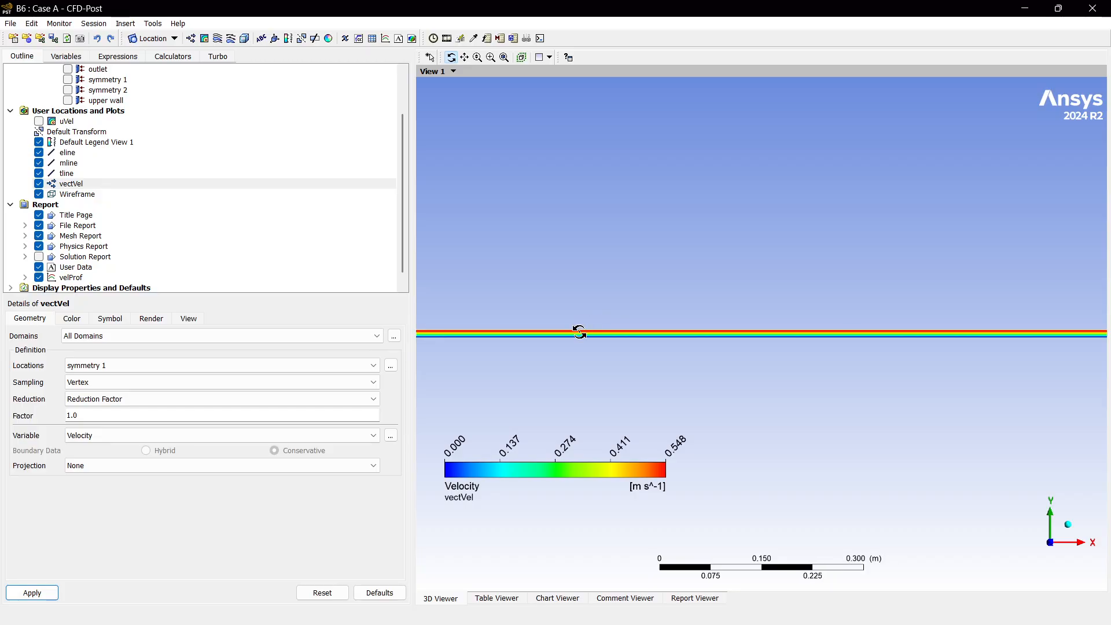
pyautogui.keyDown('ctrl'); pyautogui.moveTo(596, 332); pyautogui.dragTo(930, 325, button='middle'); pyautogui.keyUp('ctrl')
pyautogui.keyDown('ctrl'); pyautogui.moveTo(641, 327); pyautogui.dragTo(796, 324, button='middle'); pyautogui.keyUp('ctrl')
pyautogui.scroll(4, 797, 325)
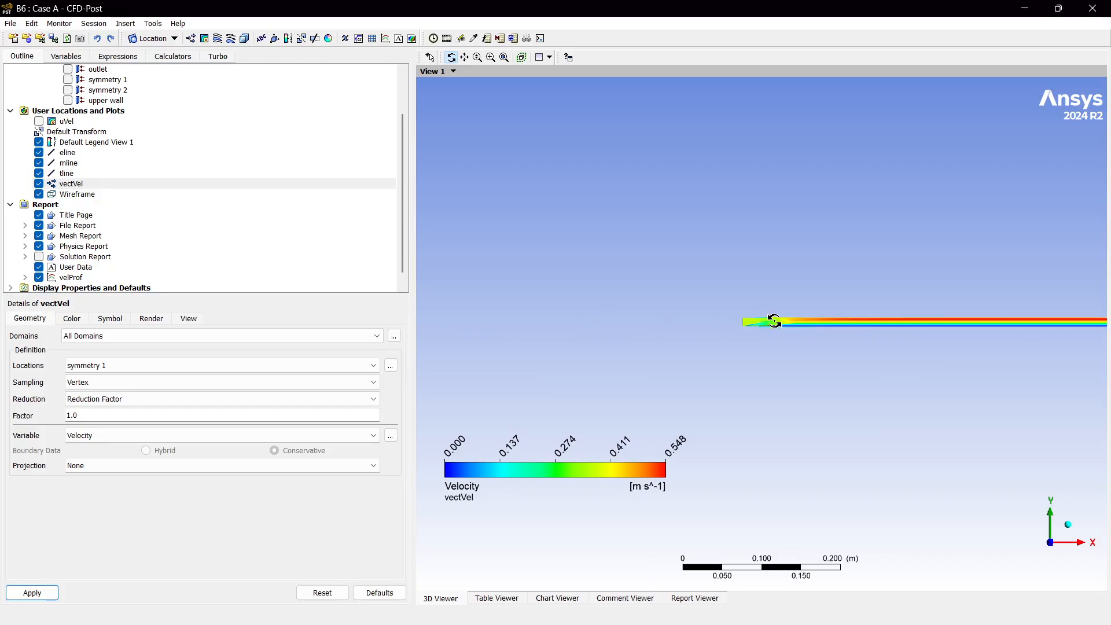
pyautogui.scroll(3, 814, 325)
pyautogui.keyDown('ctrl'); pyautogui.moveTo(818, 305); pyautogui.dragTo(639, 330, button='middle'); pyautogui.keyUp('ctrl')
pyautogui.scroll(3, 650, 324)
pyautogui.scroll(-2, 650, 324)
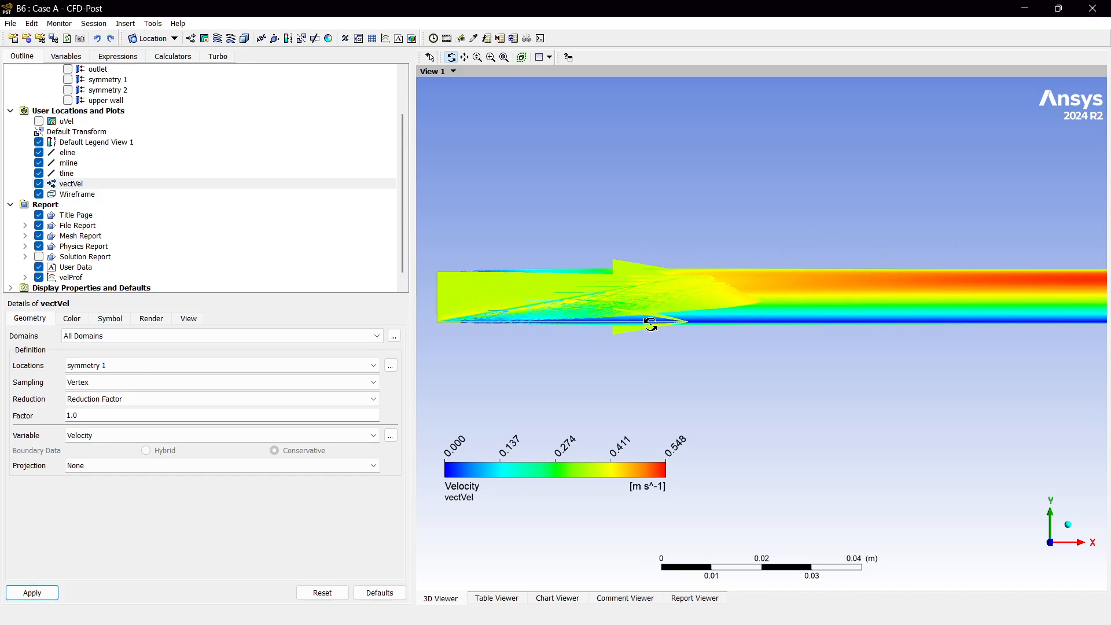
# Step: Try to set the vectVel reduction factor to a value below 1
pyautogui.doubleClick(115, 415)
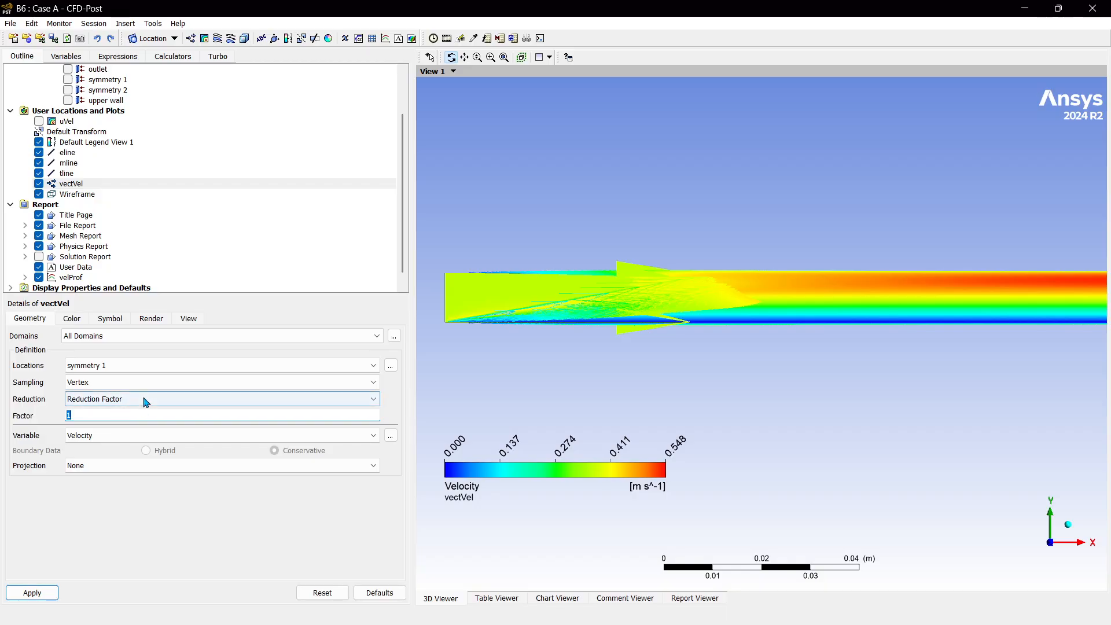
pyautogui.write('0.')
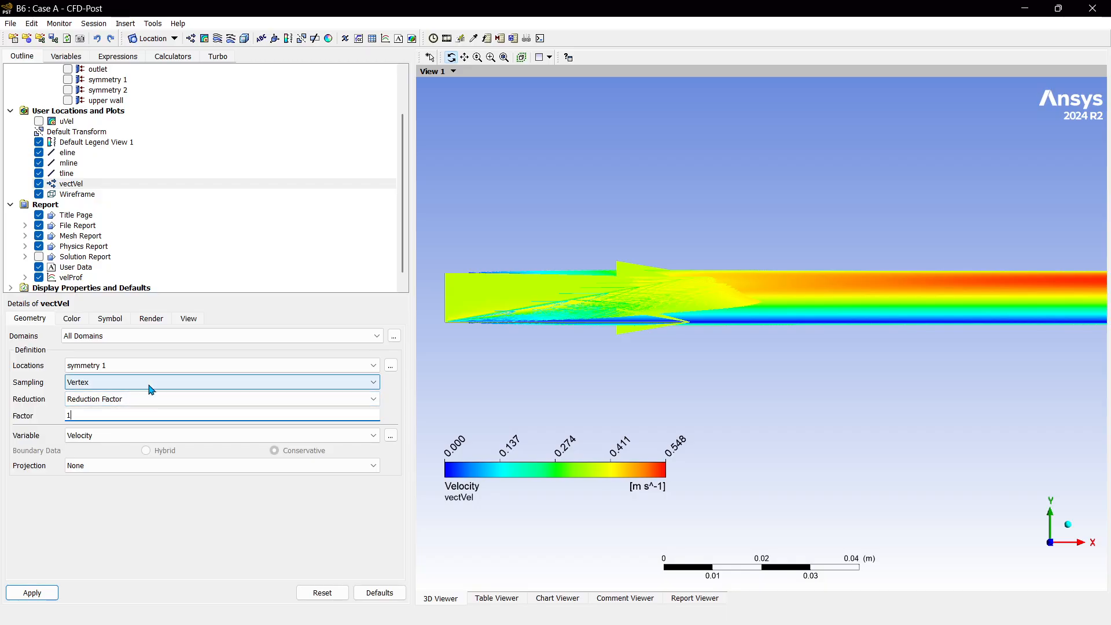
pyautogui.click(147, 496)
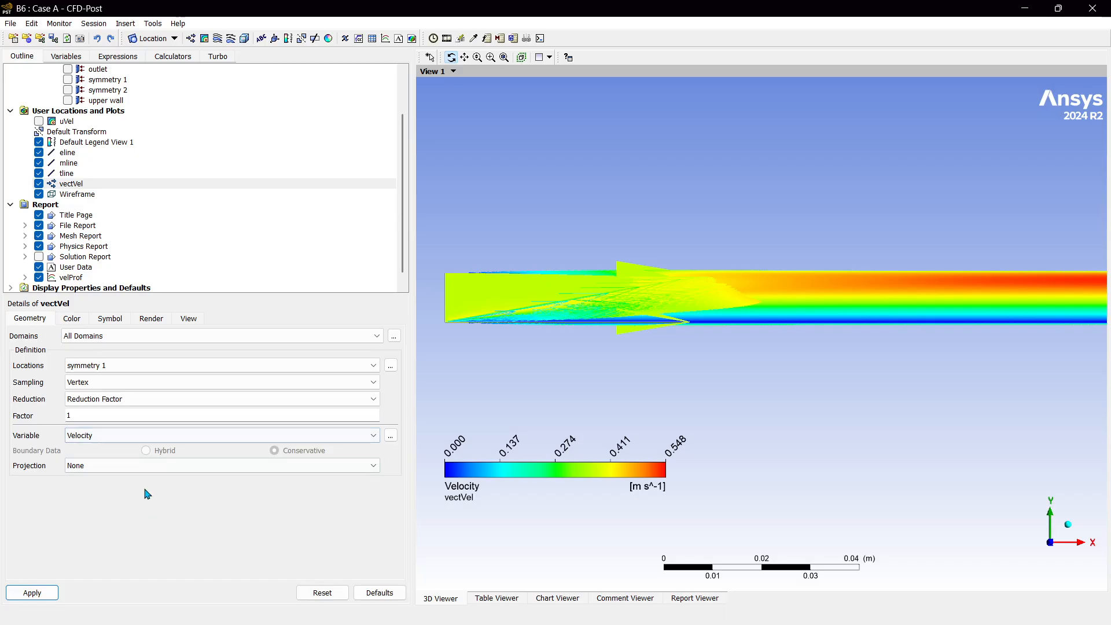
pyautogui.doubleClick(121, 415)
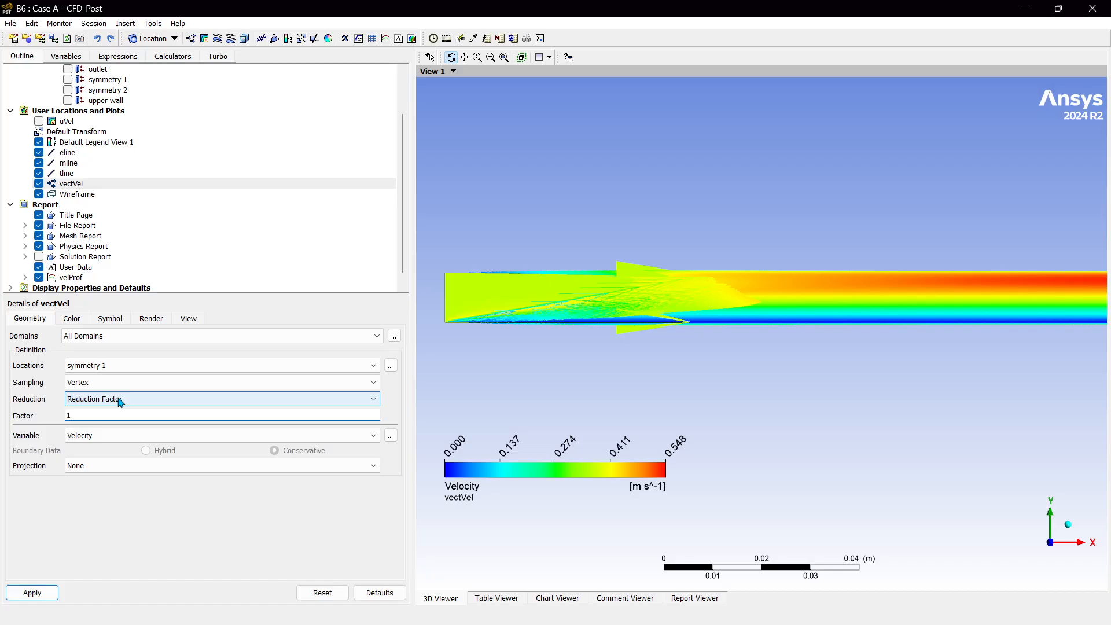
# Step: Examine the vectVel definition in the Command Editor, including its sampling, reduction, symbol and view transform parameters
pyautogui.click(77, 184)
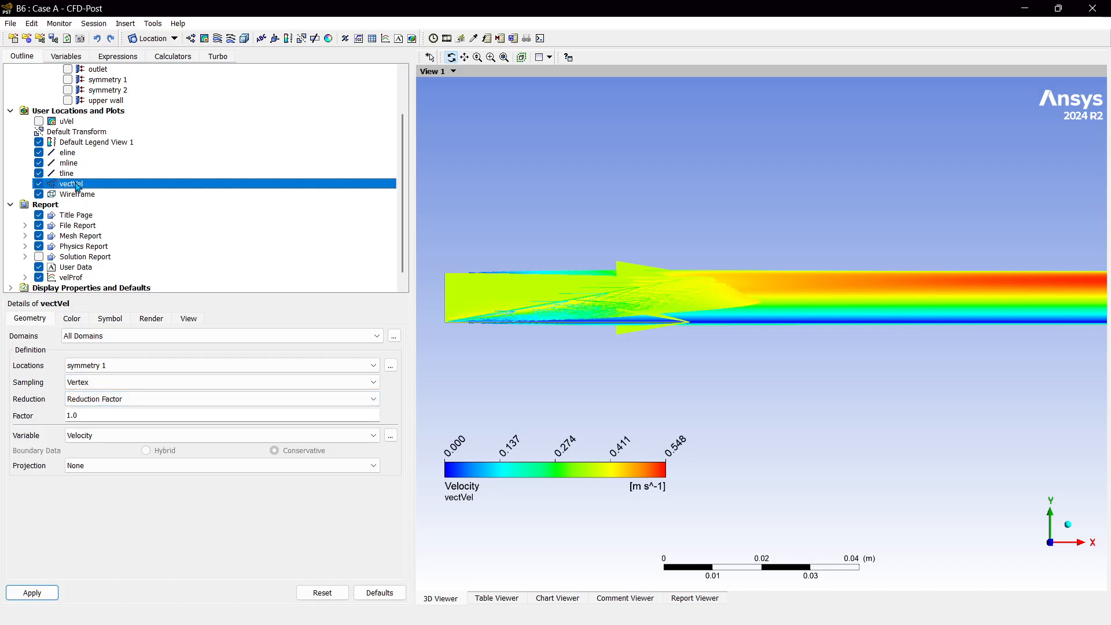
pyautogui.rightClick(76, 186)
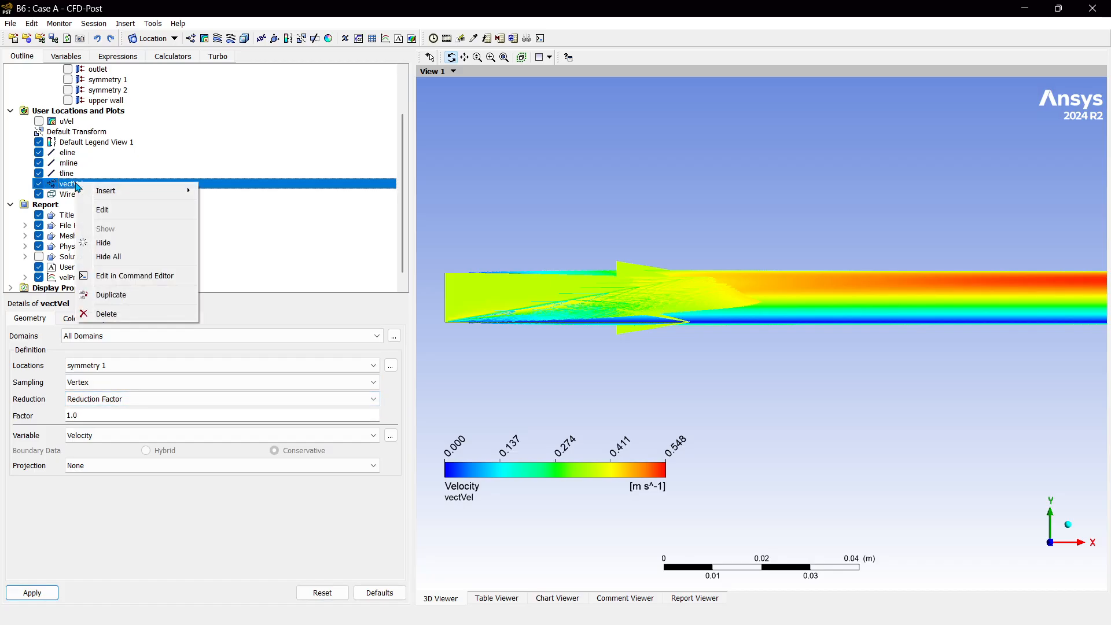
pyautogui.click(105, 277)
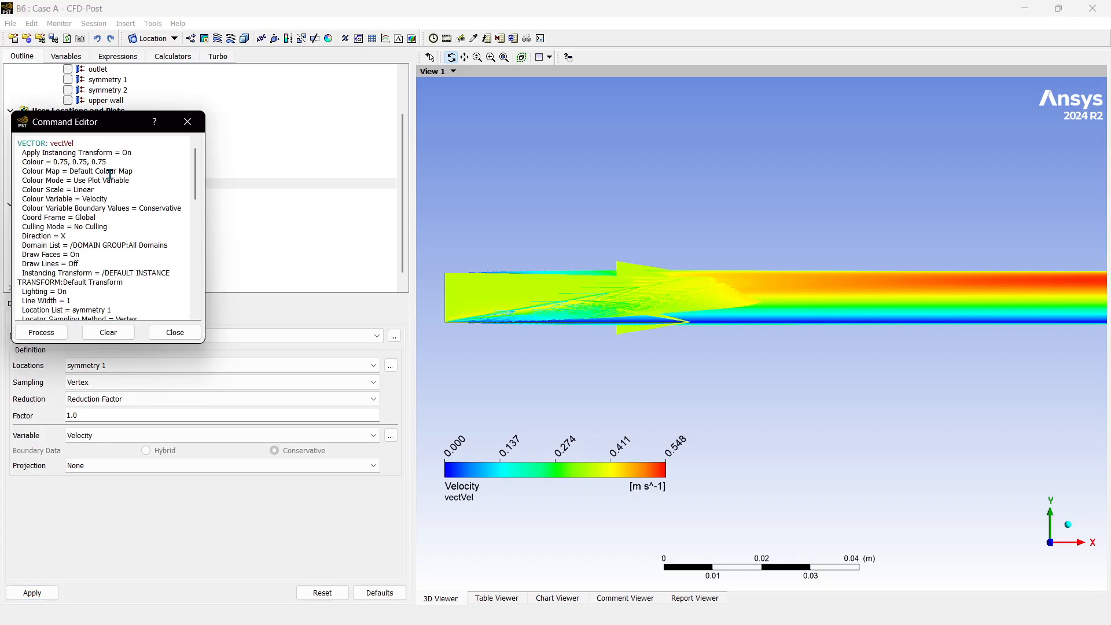
pyautogui.scroll(-1, 102, 261)
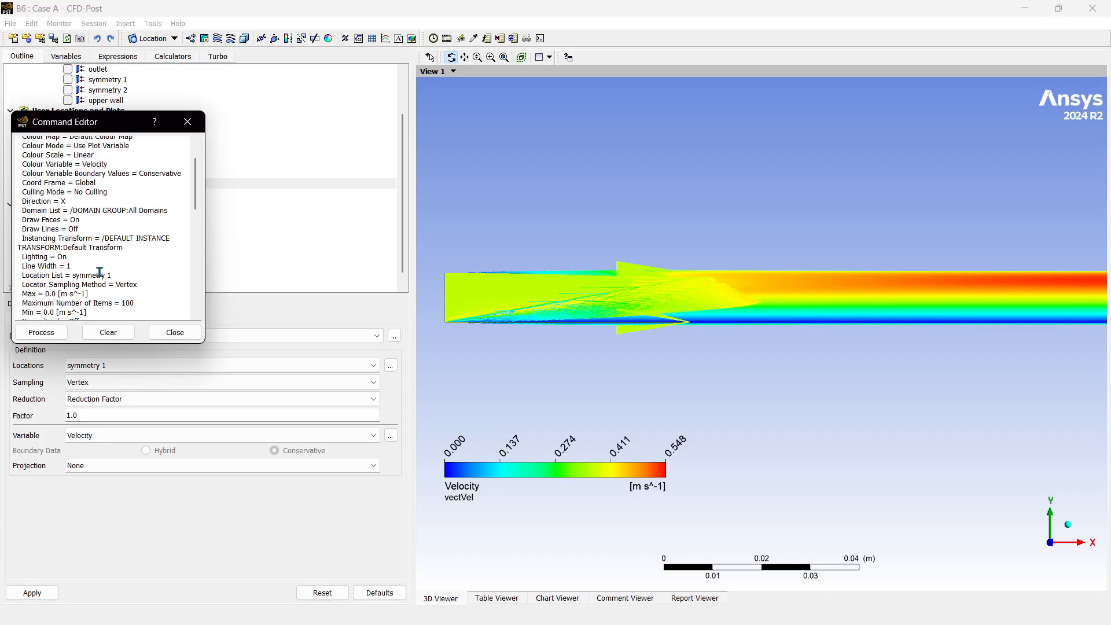
pyautogui.scroll(-1, 99, 277)
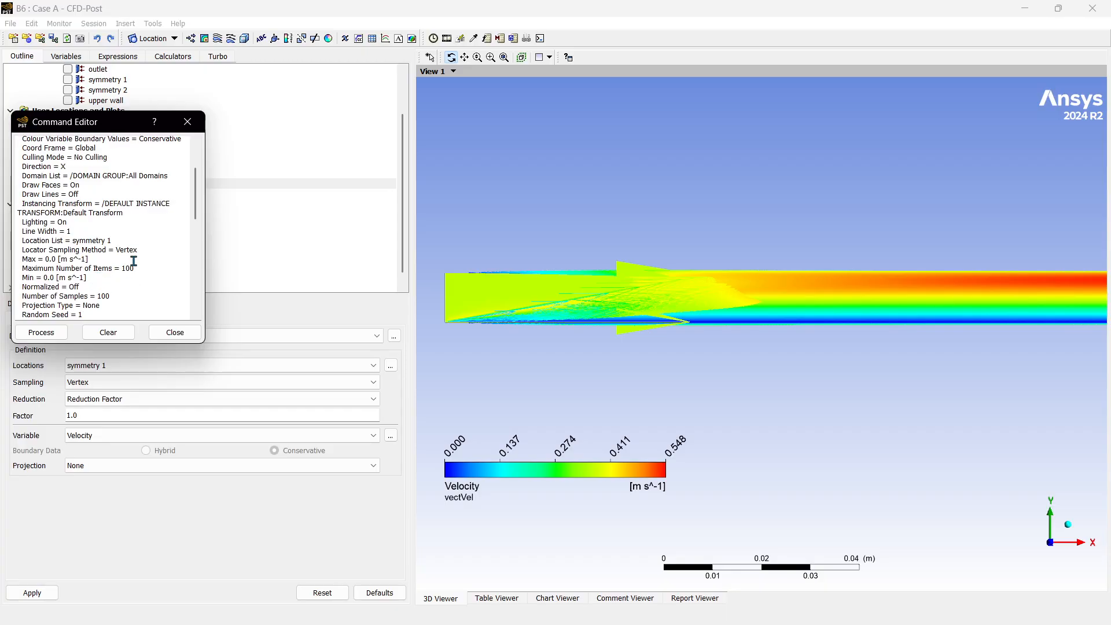
pyautogui.scroll(-2, 107, 262)
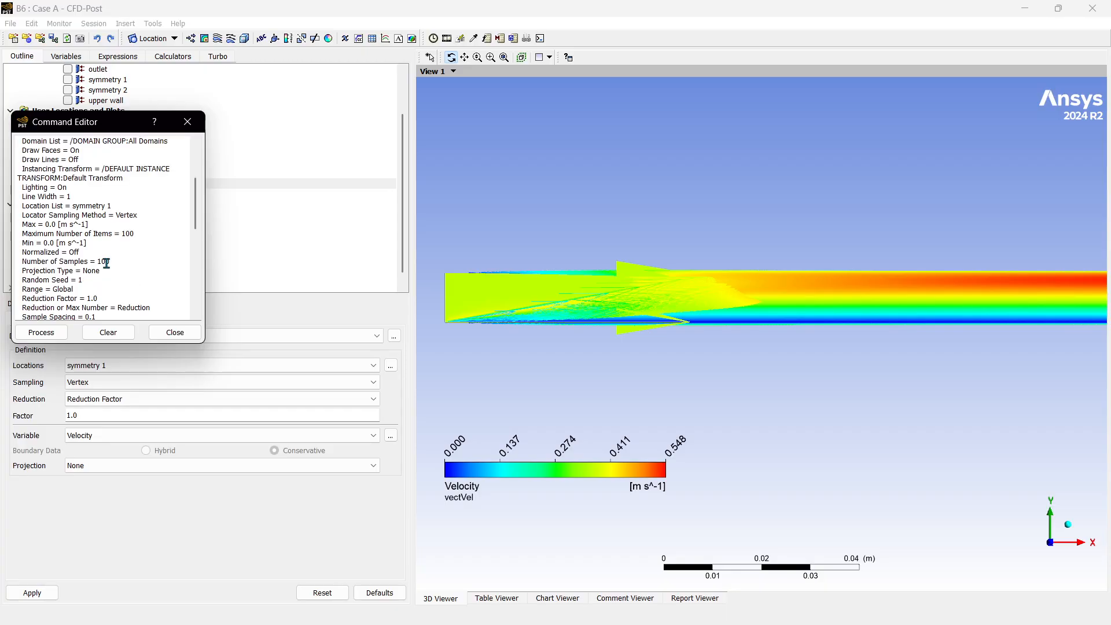
pyautogui.scroll(-1, 106, 265)
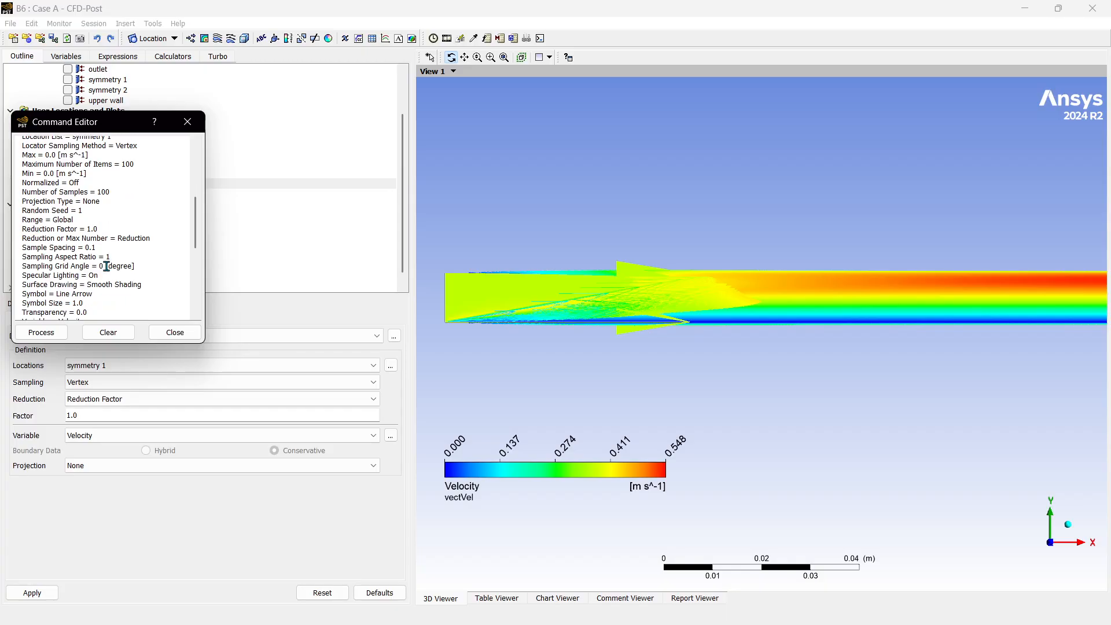
pyautogui.scroll(-2, 100, 260)
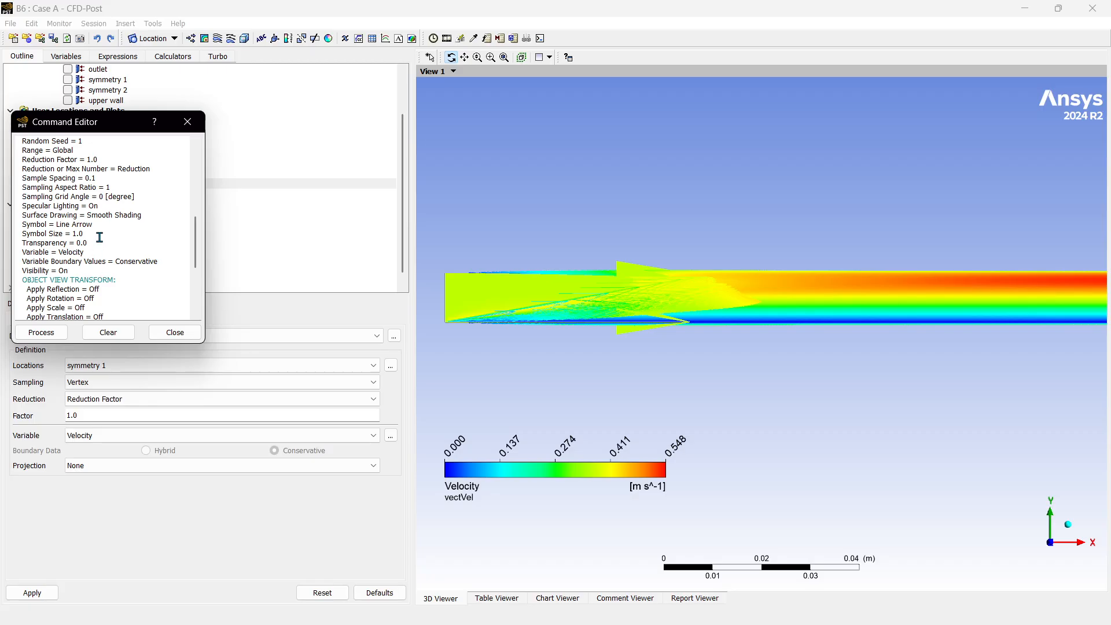
pyautogui.click(98, 226)
pyautogui.scroll(-4, 89, 289)
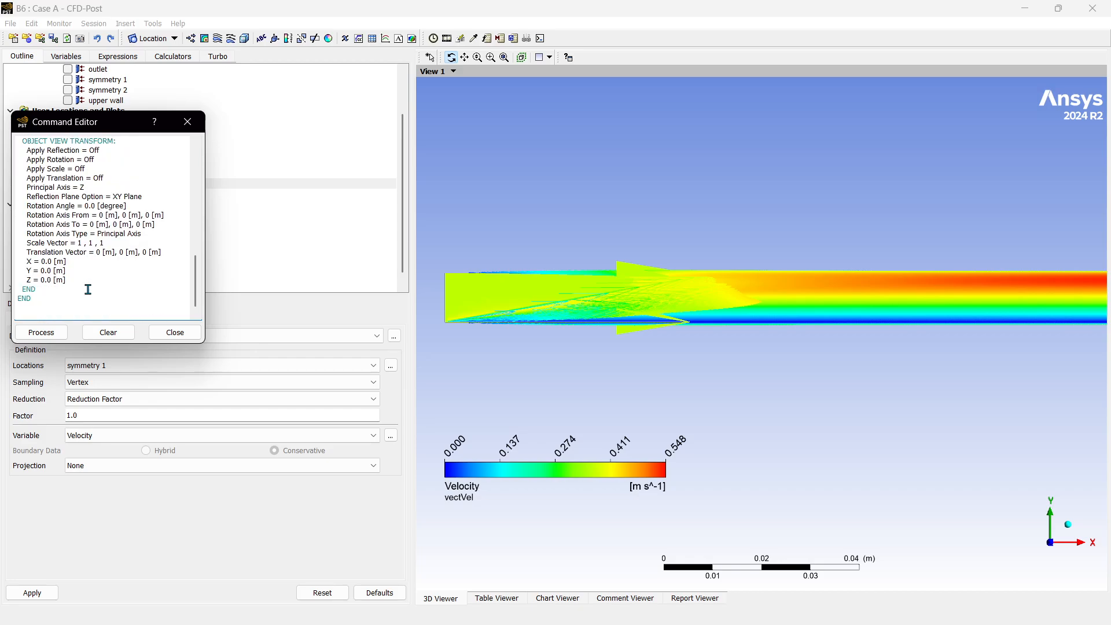
pyautogui.scroll(1, 88, 290)
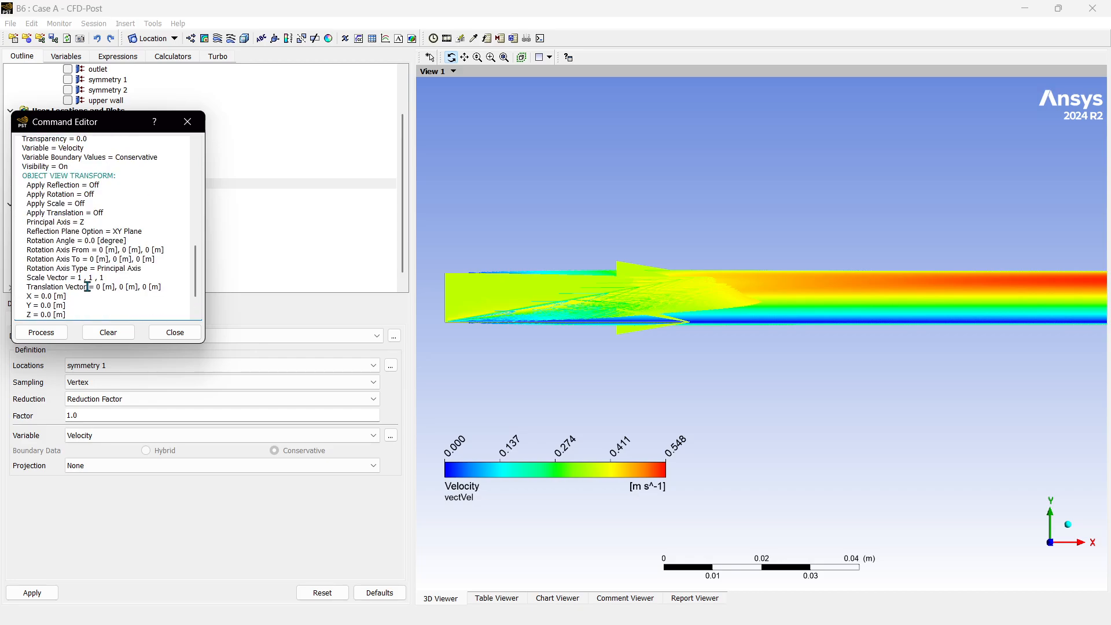
# Step: Try to set the vectVel reduction factor to 0.5 in the Command Editor, process the commands and close the editor
pyautogui.press('BackSpace')
pyautogui.write('0.5')
pyautogui.rightClick(133, 259)
pyautogui.click(98, 278)
pyautogui.click(46, 334)
pyautogui.click(186, 122)
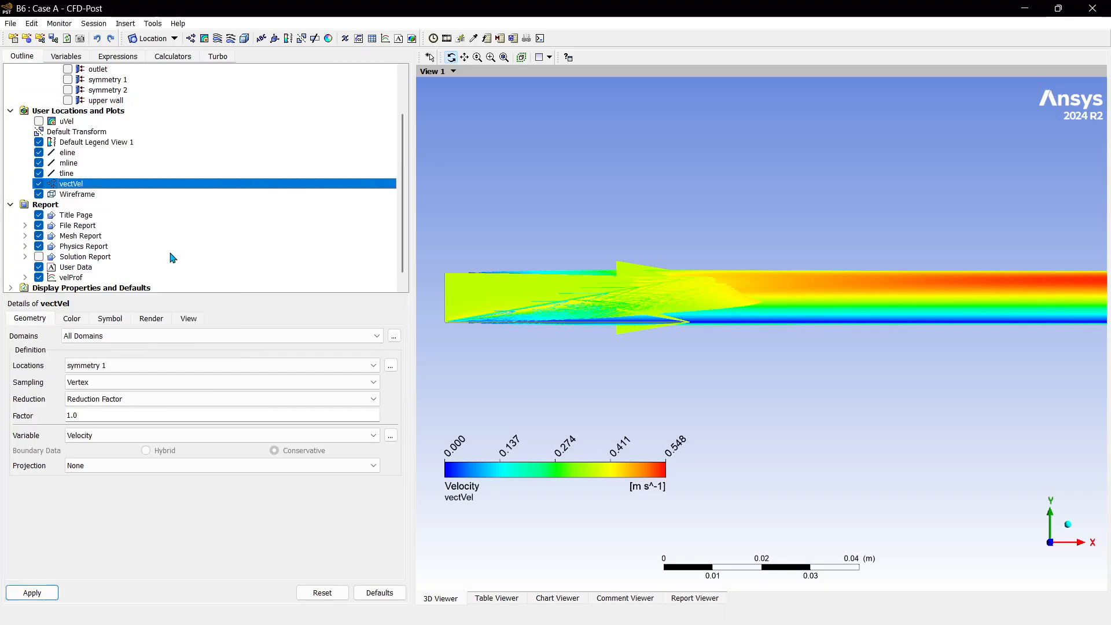
# Step: Change the vectVel sampling method to Equally Spaced with 100 points
pyautogui.click(115, 400)
pyautogui.click(117, 400)
pyautogui.click(114, 383)
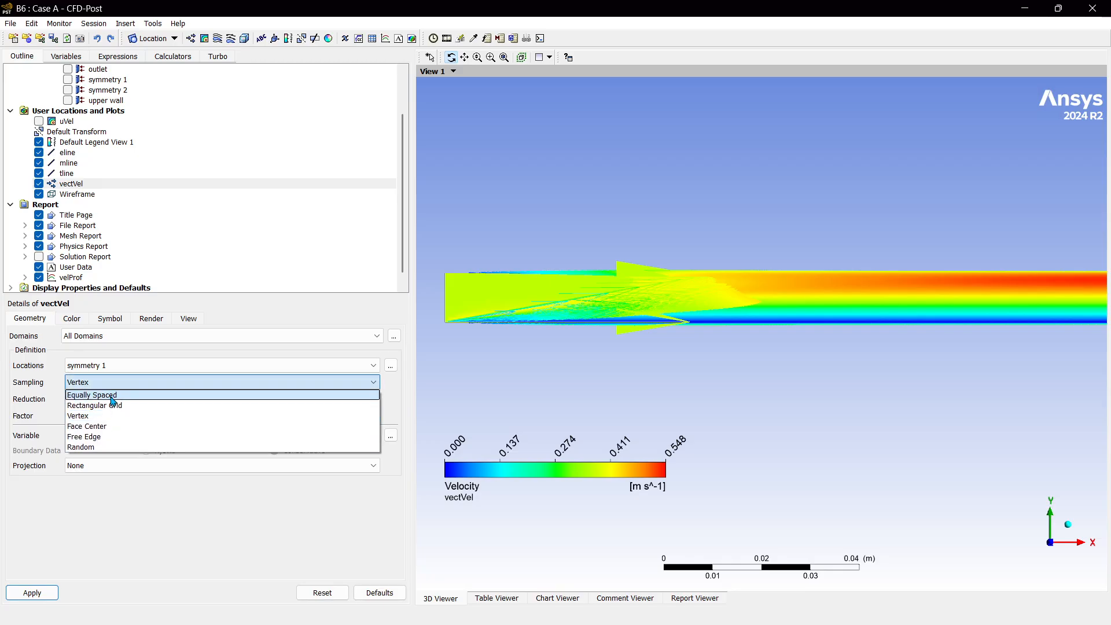
pyautogui.click(112, 396)
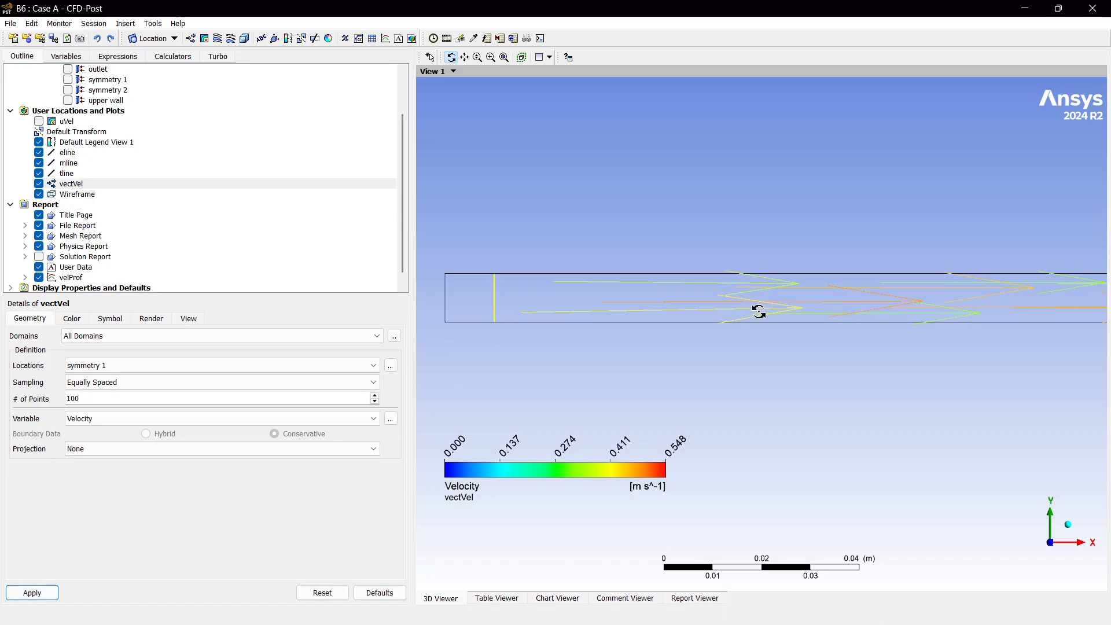
# Step: Examine the size and distribution of the equally spaced velocity vectors along the channel
pyautogui.scroll(-3, 590, 326)
pyautogui.scroll(-4, 761, 315)
pyautogui.scroll(7, 773, 322)
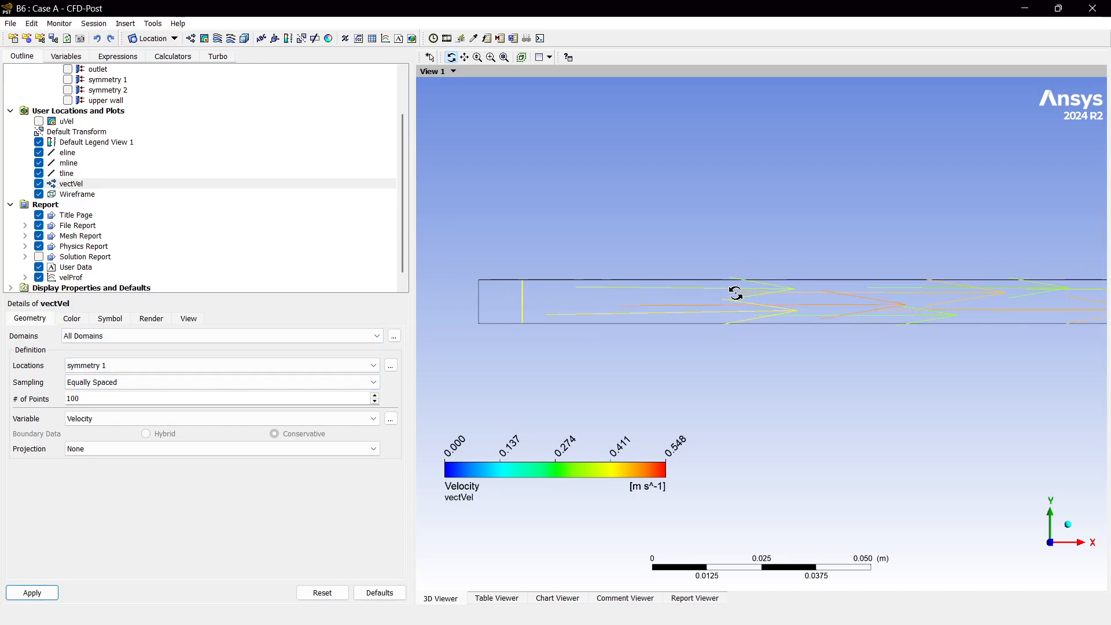
pyautogui.moveTo(823, 300); pyautogui.dragTo(570, 296)
pyautogui.keyDown('ctrl'); pyautogui.moveTo(949, 290); pyautogui.dragTo(624, 298, button='middle'); pyautogui.keyUp('ctrl')
pyautogui.keyDown('ctrl'); pyautogui.moveTo(850, 314); pyautogui.dragTo(590, 314, button='middle'); pyautogui.keyUp('ctrl')
pyautogui.keyDown('ctrl'); pyautogui.moveTo(774, 300); pyautogui.dragTo(548, 302, button='middle'); pyautogui.keyUp('ctrl')
pyautogui.keyDown('ctrl'); pyautogui.moveTo(732, 300); pyautogui.dragTo(602, 300, button='middle'); pyautogui.keyUp('ctrl')
pyautogui.moveTo(810, 302)
pyautogui.keyDown('ctrl'); pyautogui.mouseDown(button='middle')
pyautogui.moveTo(556, 302)
pyautogui.moveTo(656, 303)
pyautogui.mouseUp(button='middle'); pyautogui.keyUp('ctrl')
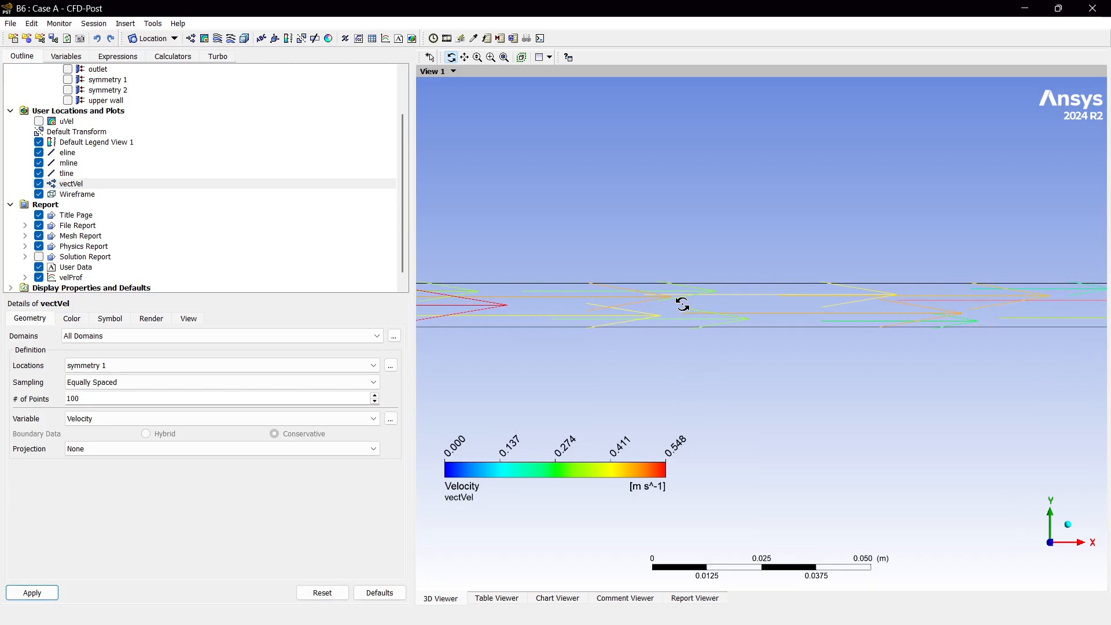
pyautogui.keyDown('ctrl'); pyautogui.moveTo(824, 308); pyautogui.dragTo(657, 307, button='middle'); pyautogui.keyUp('ctrl')
pyautogui.moveTo(866, 290)
pyautogui.keyDown('ctrl'); pyautogui.mouseDown(button='middle')
pyautogui.moveTo(677, 290)
pyautogui.moveTo(595, 320)
pyautogui.moveTo(715, 315)
pyautogui.mouseUp(button='middle'); pyautogui.keyUp('ctrl')
# Step: Set the vectVel symbol size to 0.1 and apply it to the vector plot
pyautogui.click(74, 318)
pyautogui.click(110, 319)
pyautogui.click(151, 320)
pyautogui.click(189, 319)
pyautogui.click(103, 319)
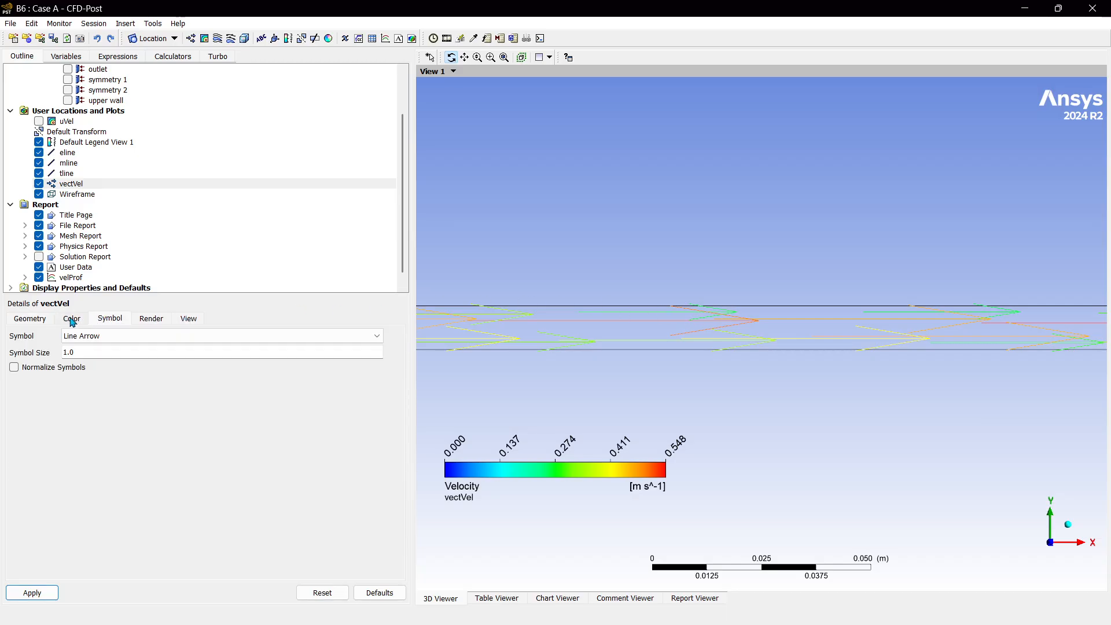
pyautogui.click(84, 353)
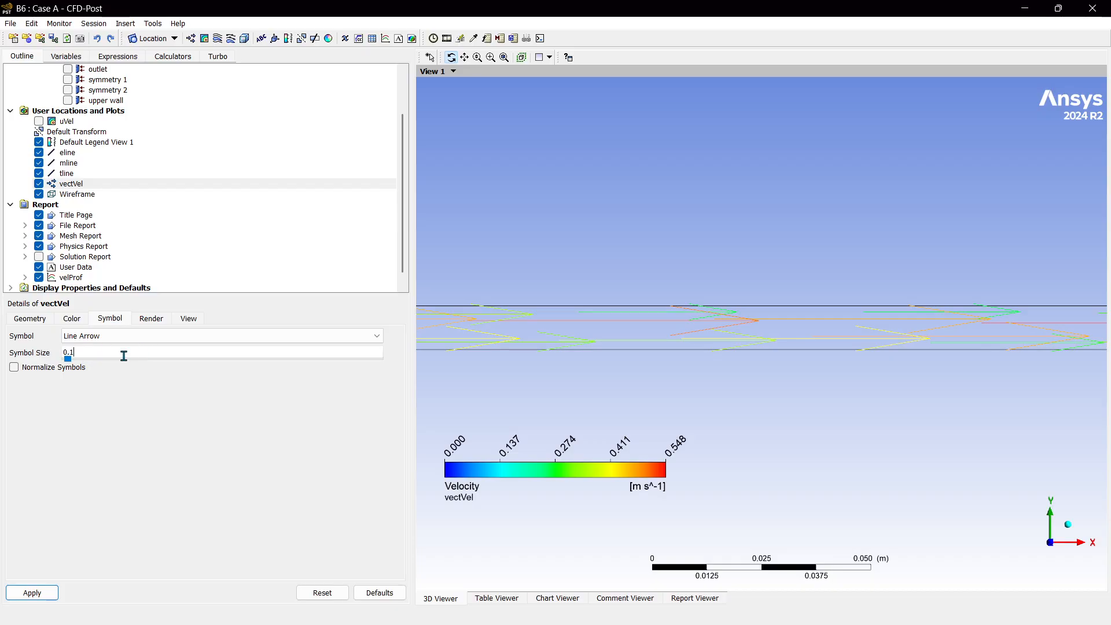
pyautogui.click(45, 593)
pyautogui.moveTo(583, 339); pyautogui.dragTo(341, 314)
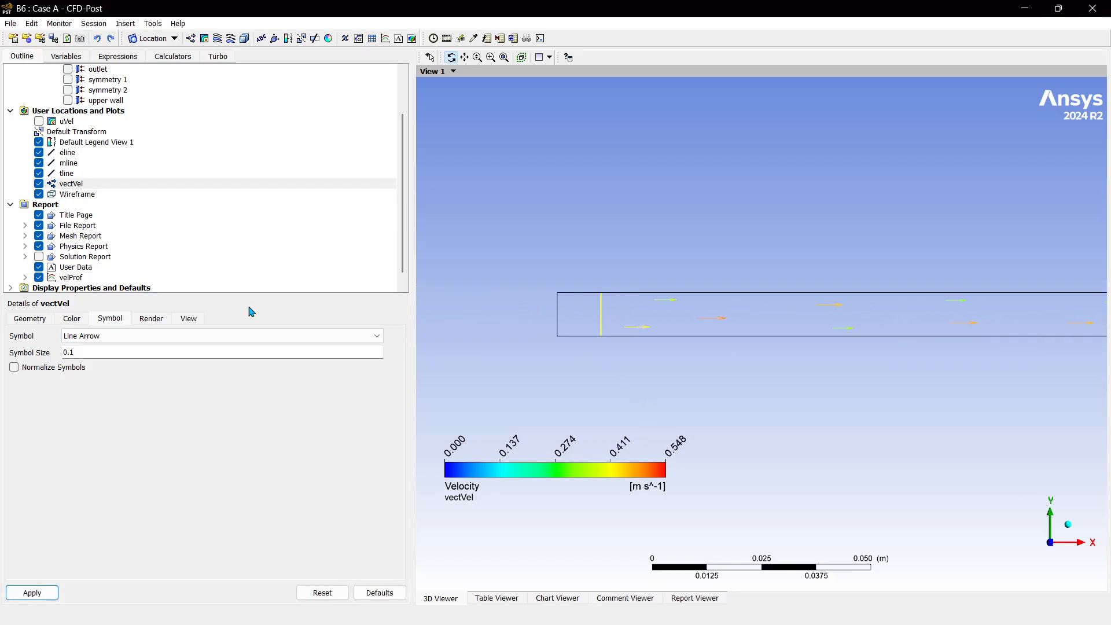
# Step: Change the vectVel sampling method to Random with 100 points and seed 1, and apply it
pyautogui.click(33, 318)
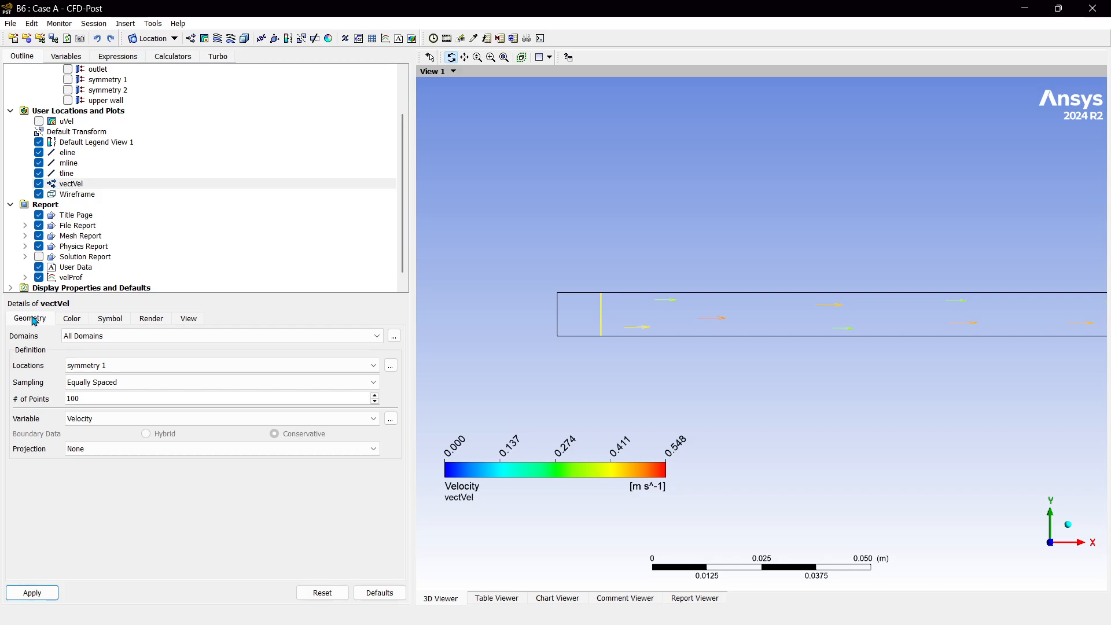
pyautogui.click(116, 383)
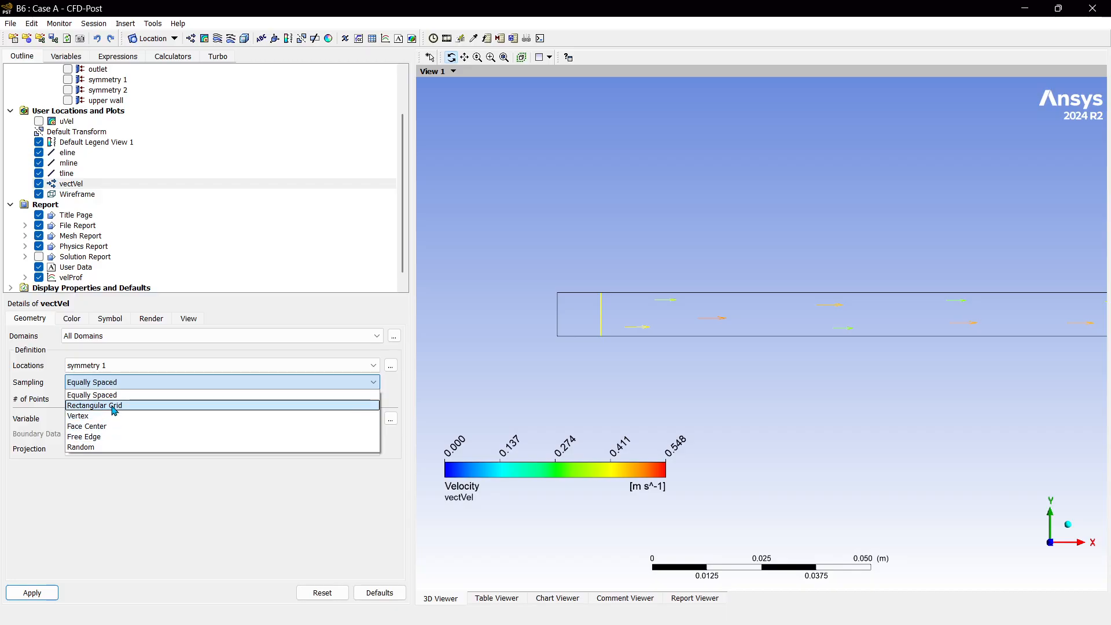
pyautogui.click(100, 447)
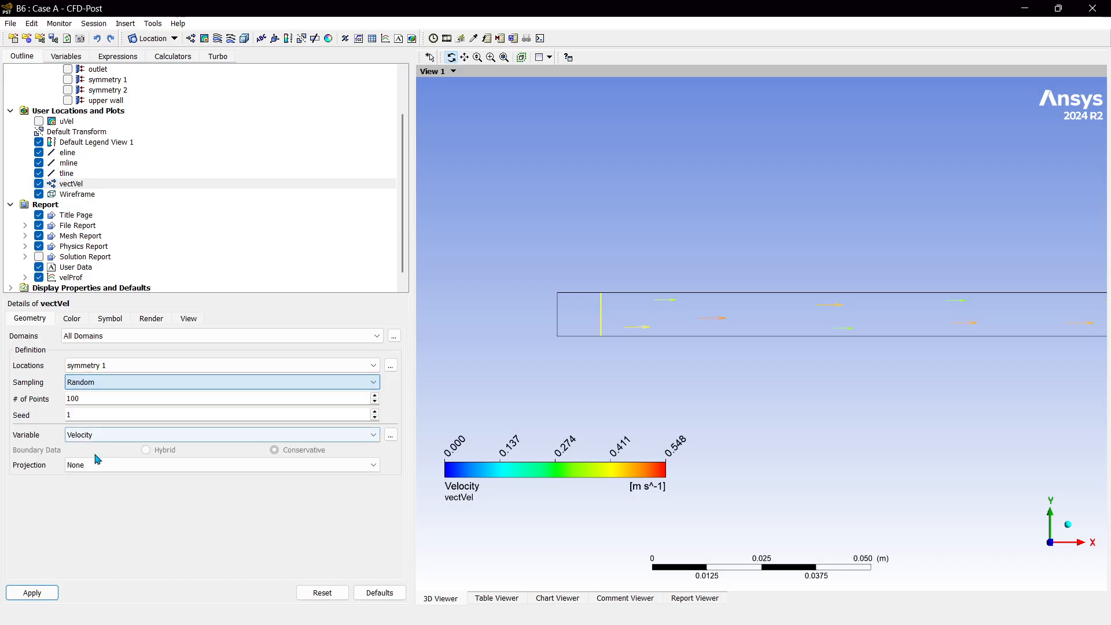
pyautogui.click(49, 592)
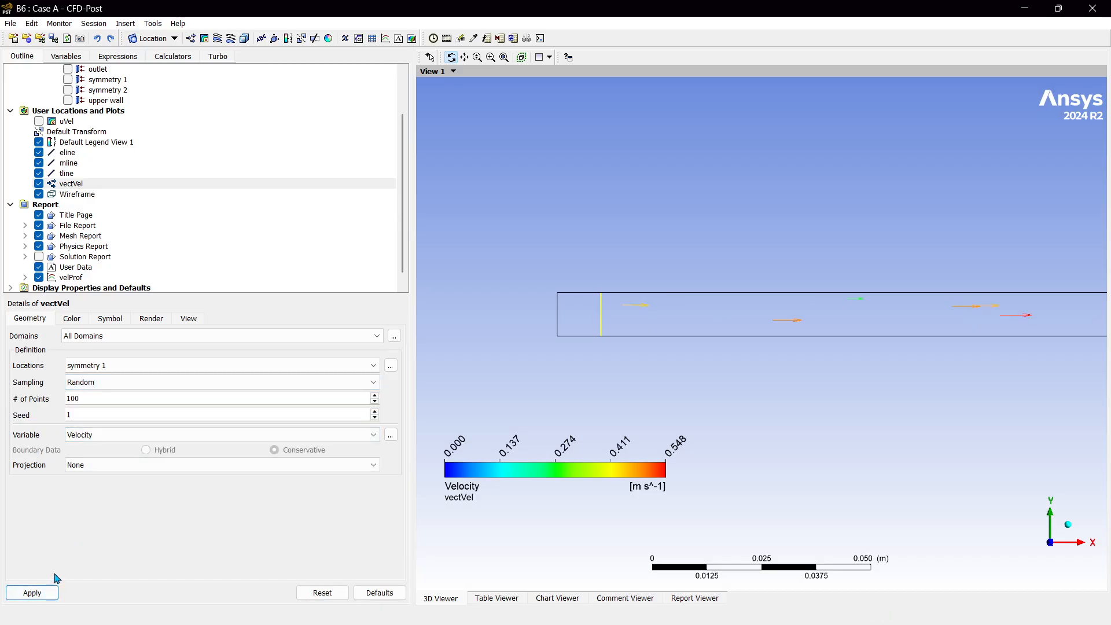
# Step: Change the vectVel sampling method to Equally Spaced with 500 points and apply it
pyautogui.click(123, 383)
pyautogui.scroll(1, 123, 387)
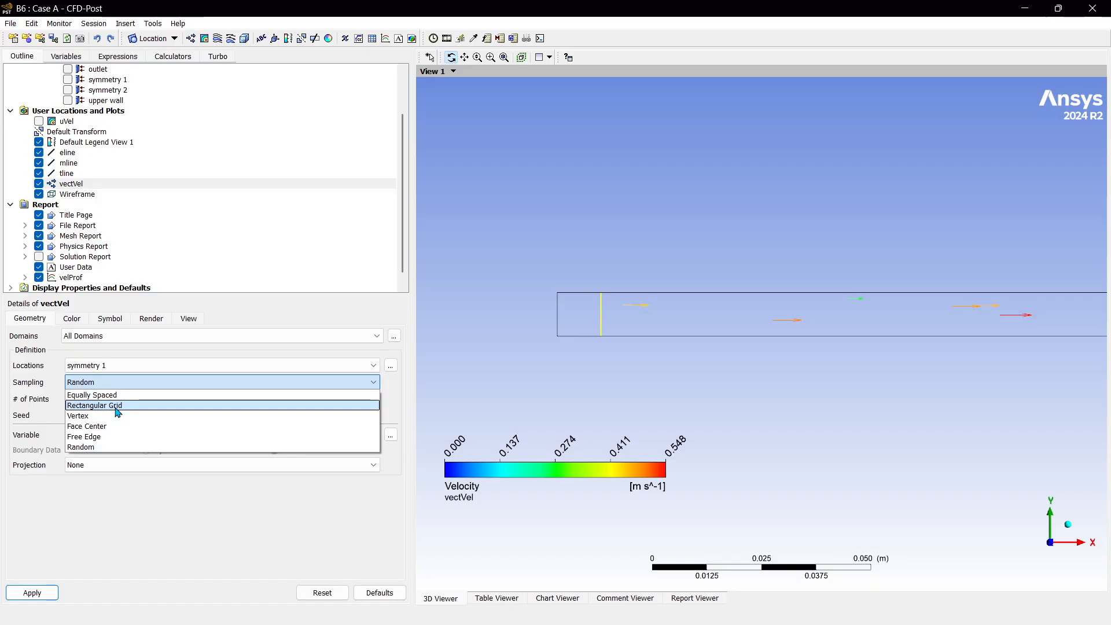
pyautogui.click(113, 393)
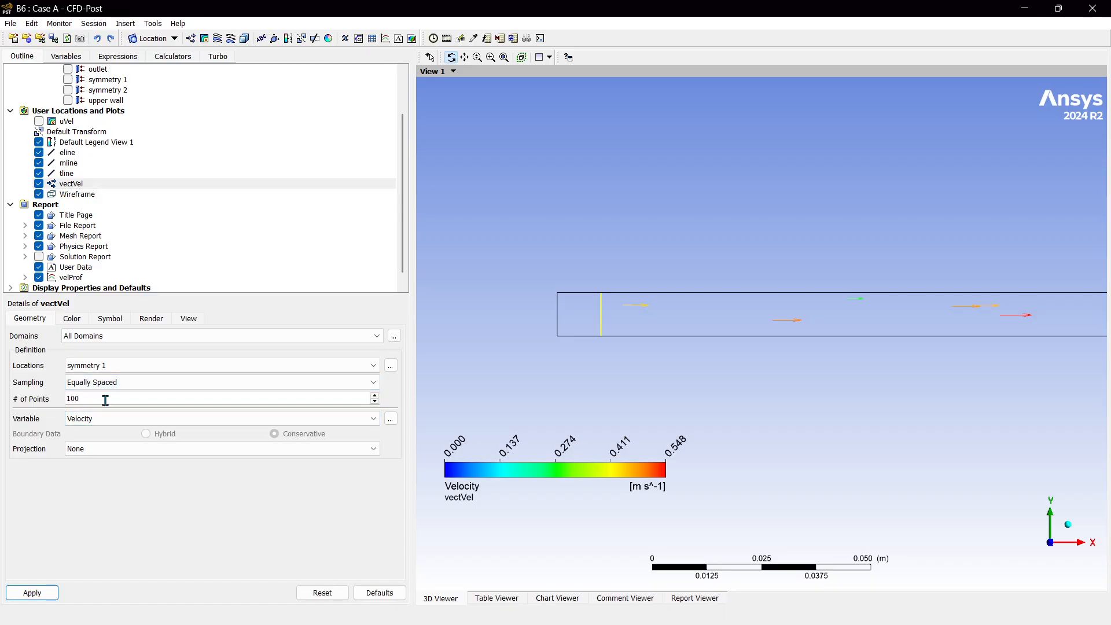
pyautogui.write('500')
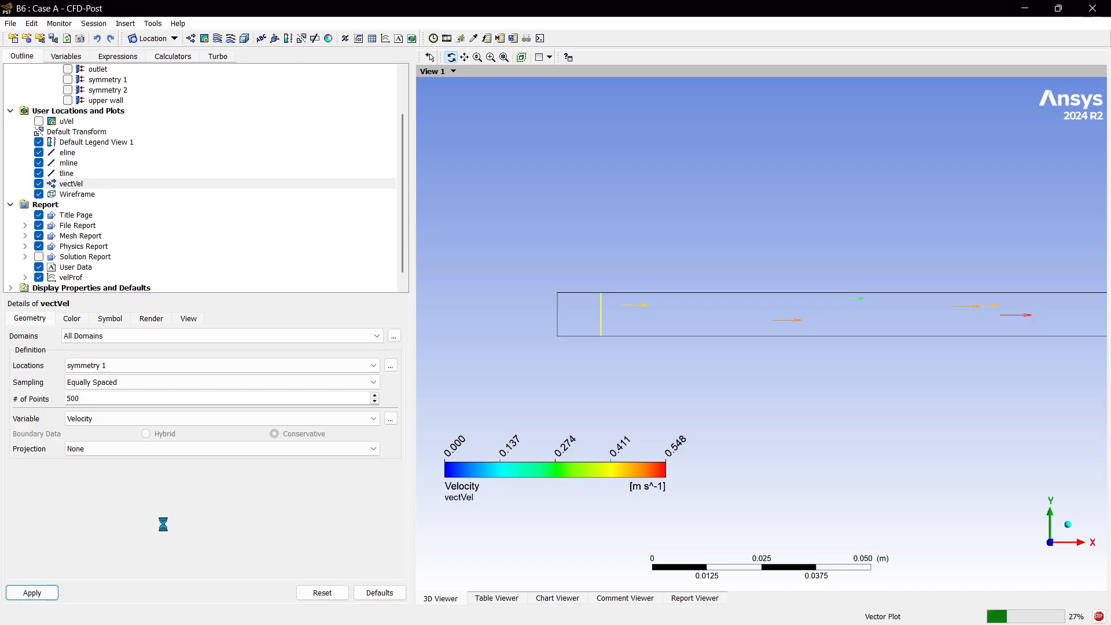
# Step: Increase the vectVel sampling to 1000 points, apply it, and inspect the vectors farther along the channel
pyautogui.click(127, 396)
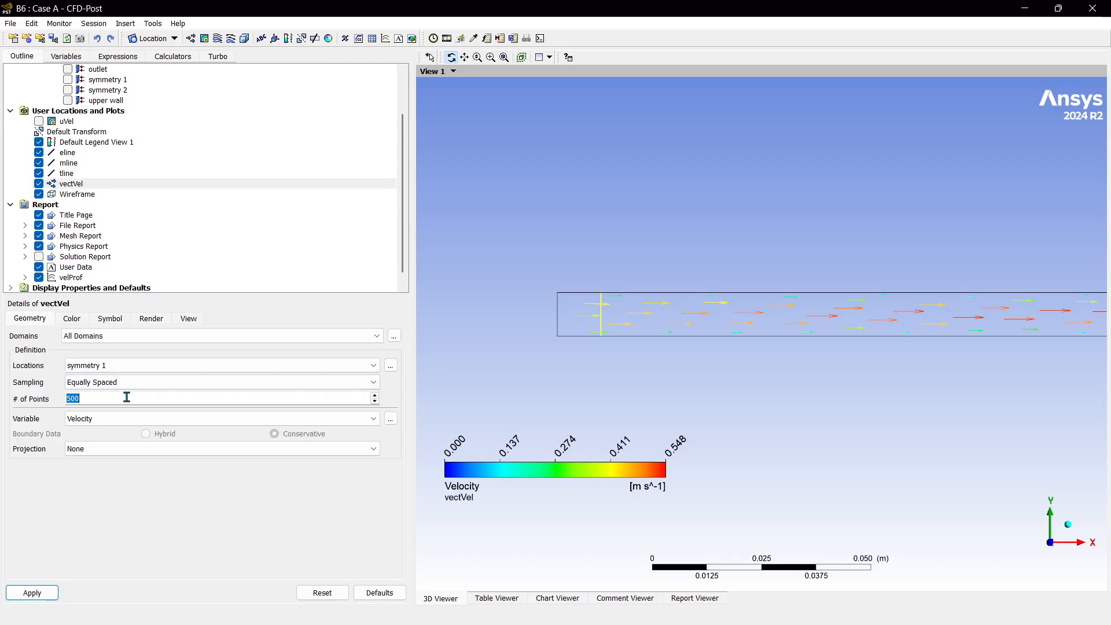
pyautogui.click(32, 592)
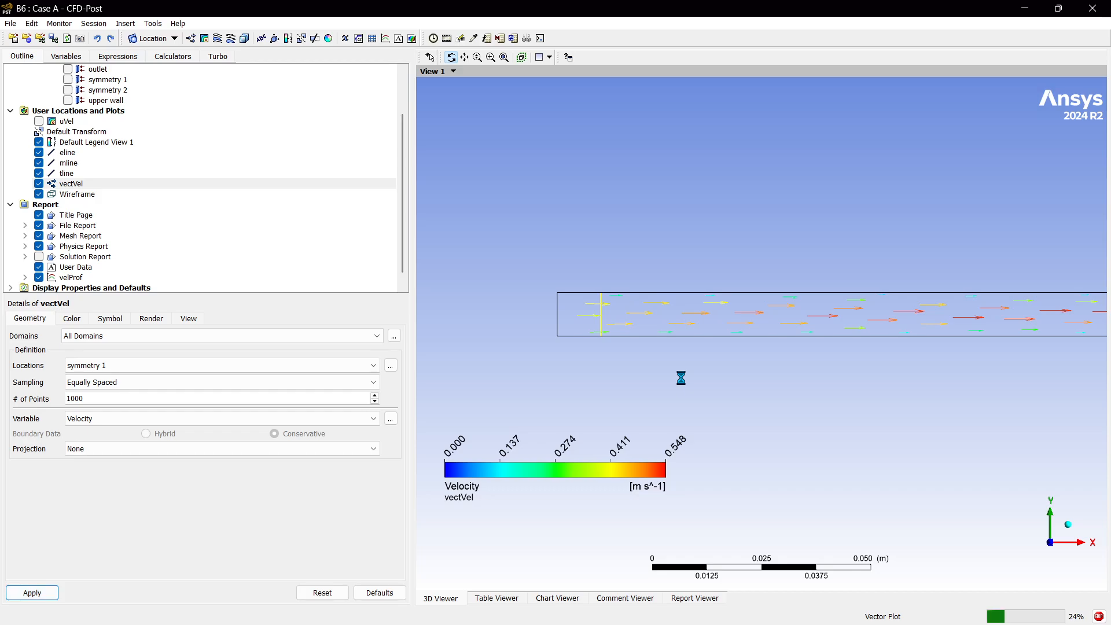
pyautogui.keyDown('ctrl'); pyautogui.moveTo(1007, 319); pyautogui.dragTo(677, 340, button='middle'); pyautogui.keyUp('ctrl')
pyautogui.scroll(6, 676, 340)
pyautogui.scroll(4, 771, 350)
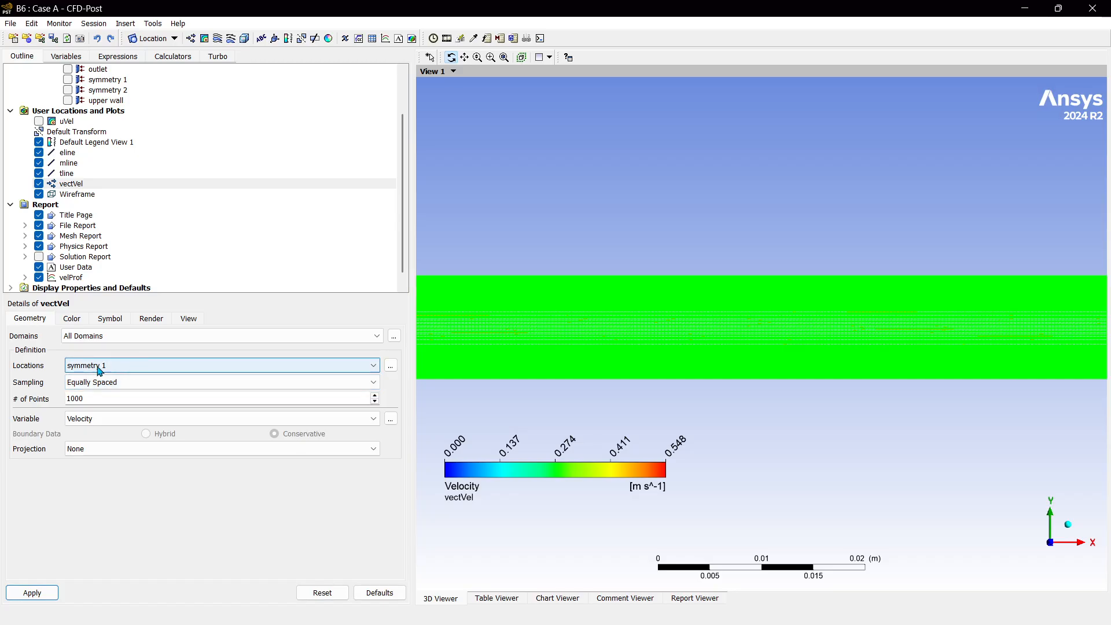
# Step: Set the number of vectVel sampling points to 2000 and apply it
pyautogui.doubleClick(102, 397)
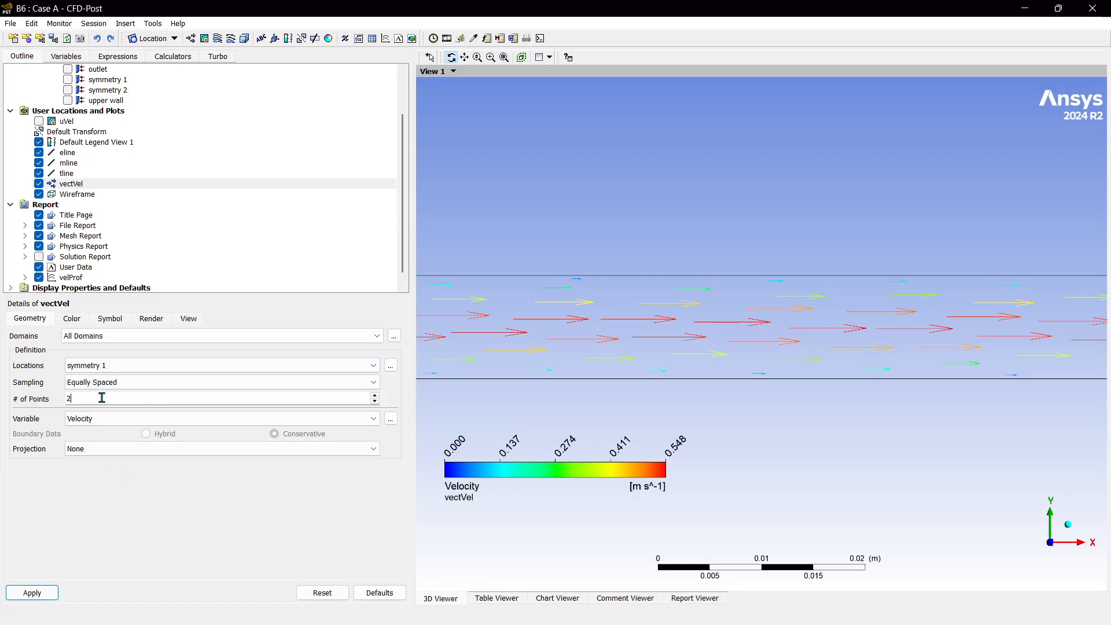
pyautogui.write('2000')
pyautogui.click(26, 591)
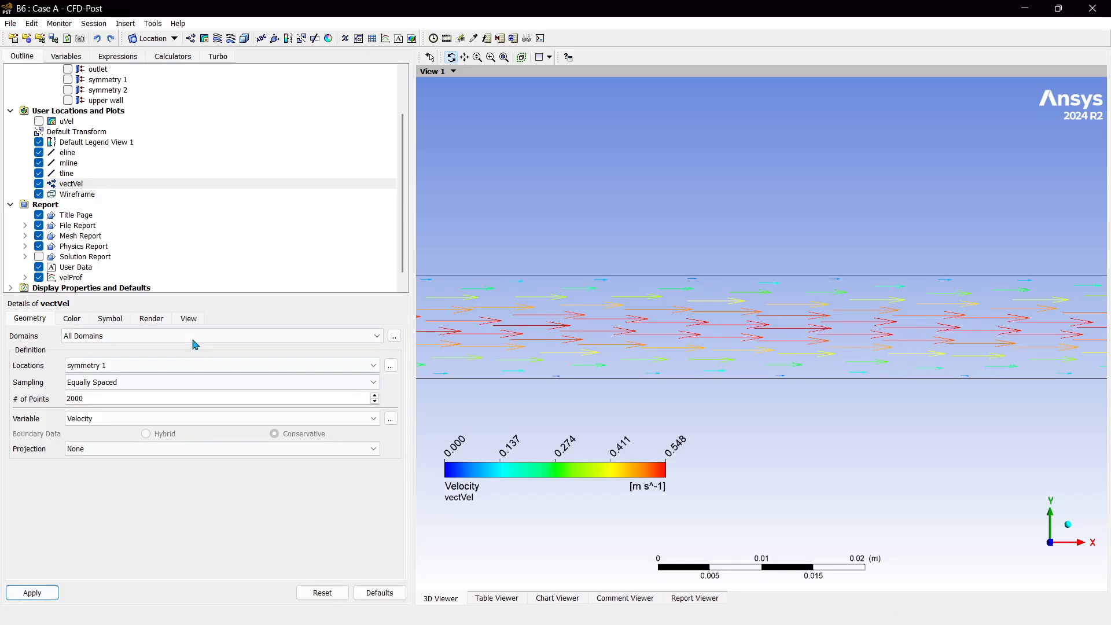
# Step: Change the vectVel symbol to Arrowhead, apply it, and check the vectors up close
pyautogui.click(110, 319)
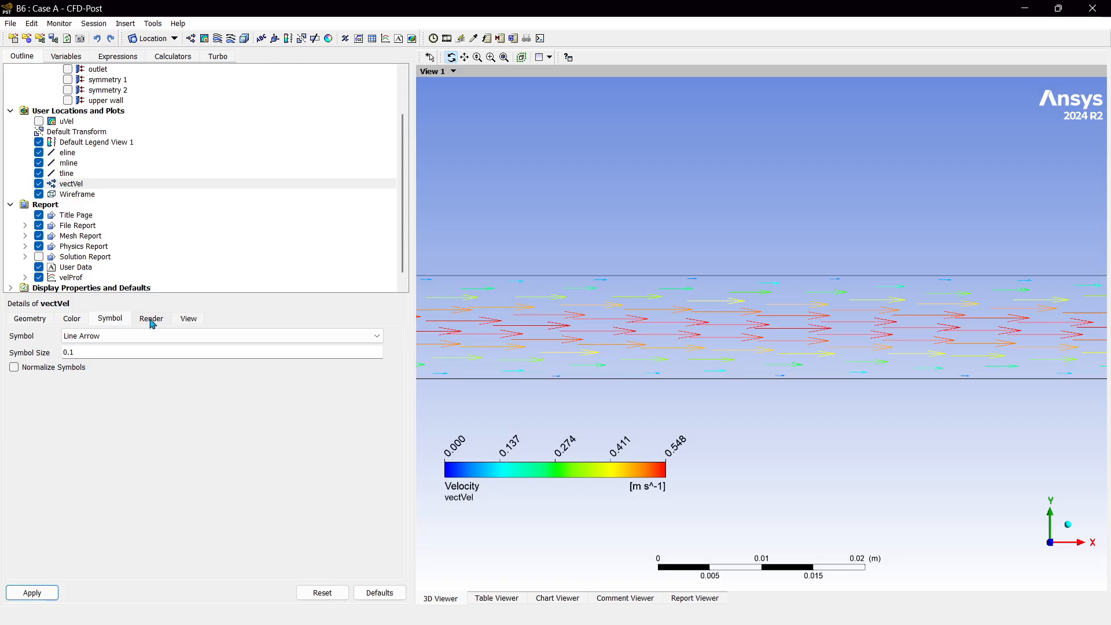
pyautogui.click(149, 338)
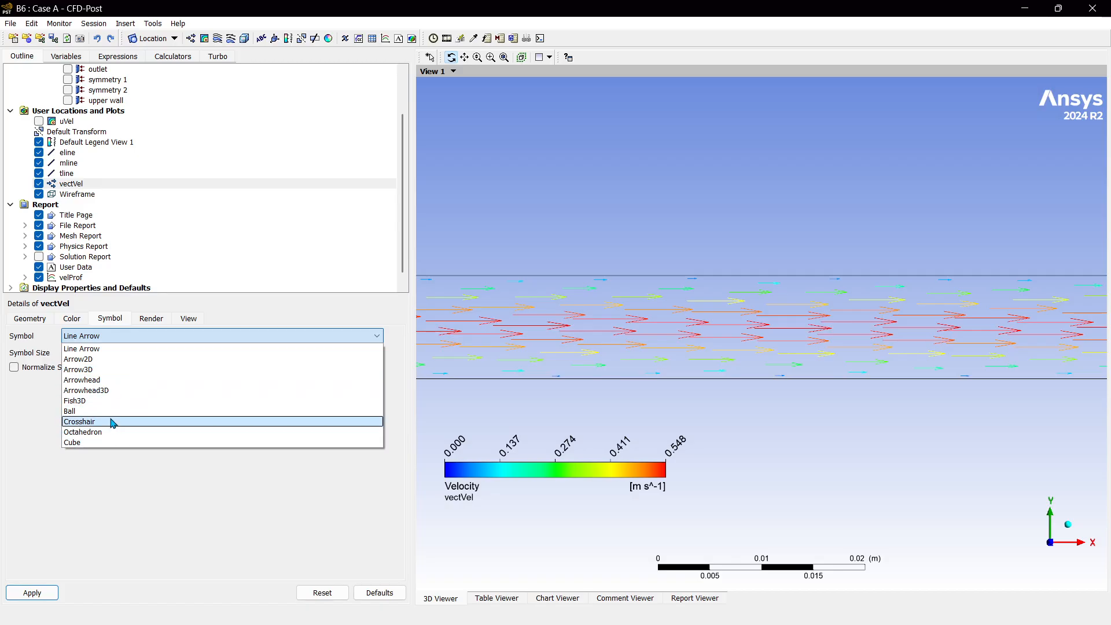
pyautogui.click(89, 380)
pyautogui.click(48, 596)
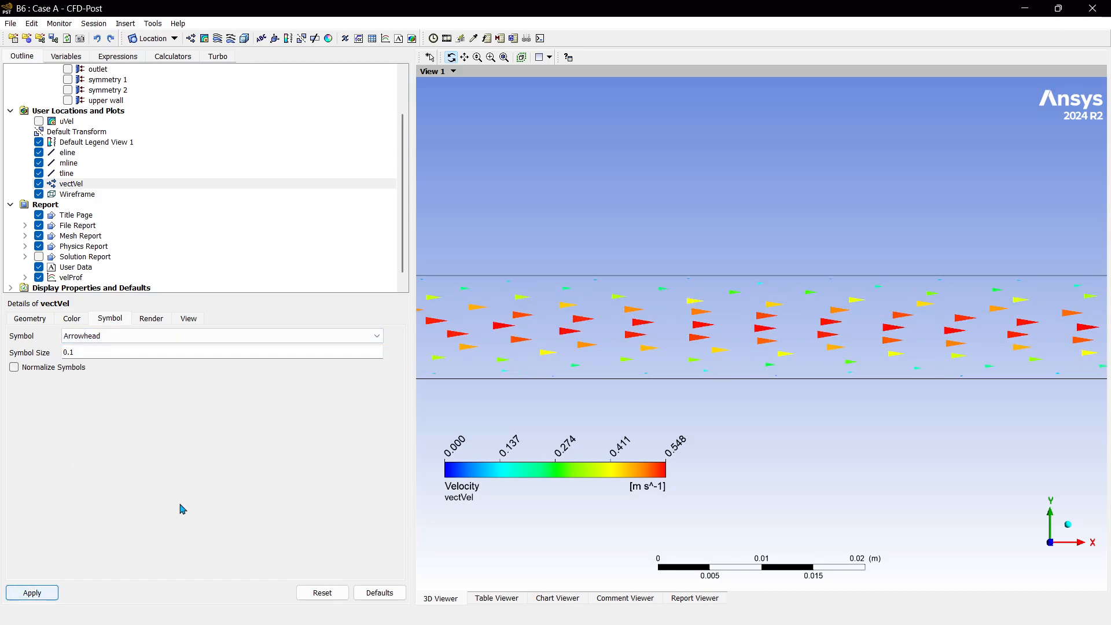
pyautogui.scroll(2, 746, 337)
pyautogui.scroll(1, 746, 338)
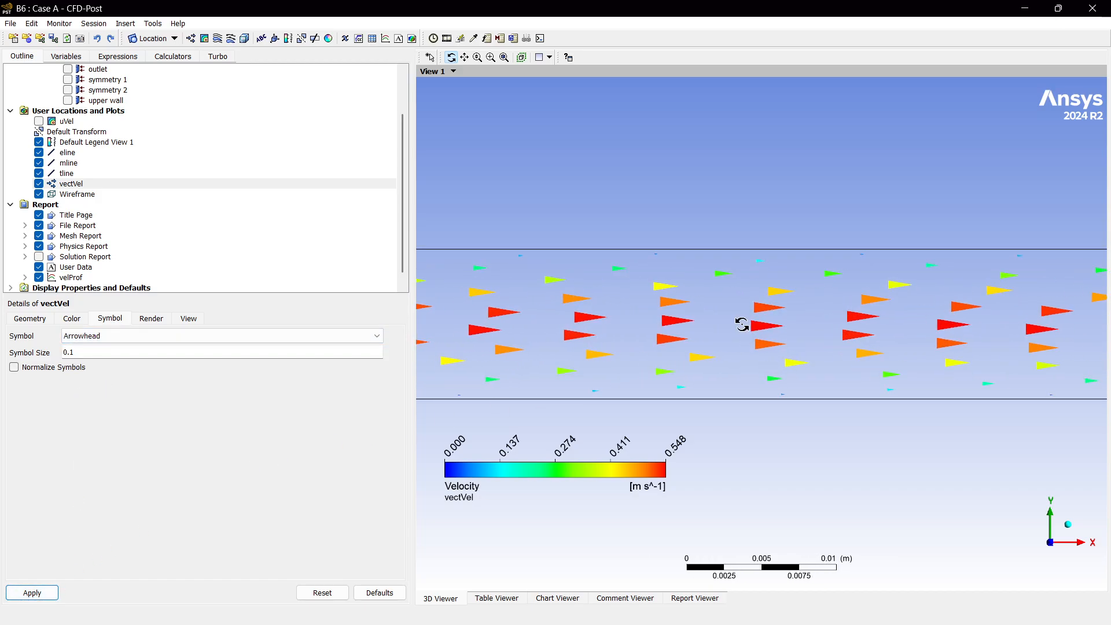
# Step: Change the vectVel symbol to Arrow2D and apply it to the vector plot
pyautogui.click(220, 336)
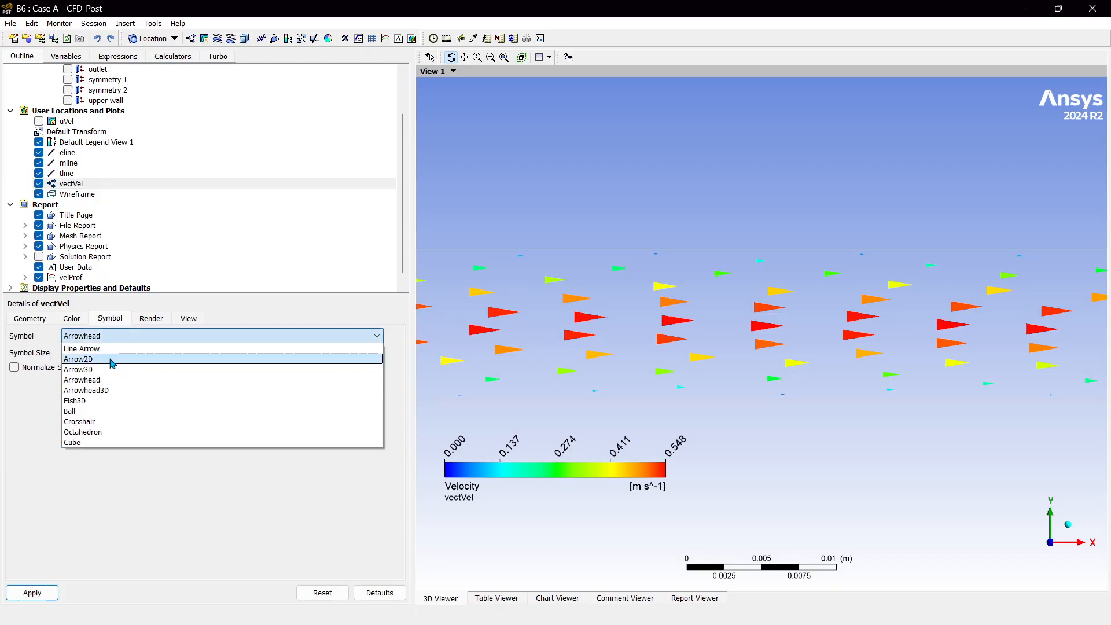
pyautogui.click(81, 359)
pyautogui.click(44, 592)
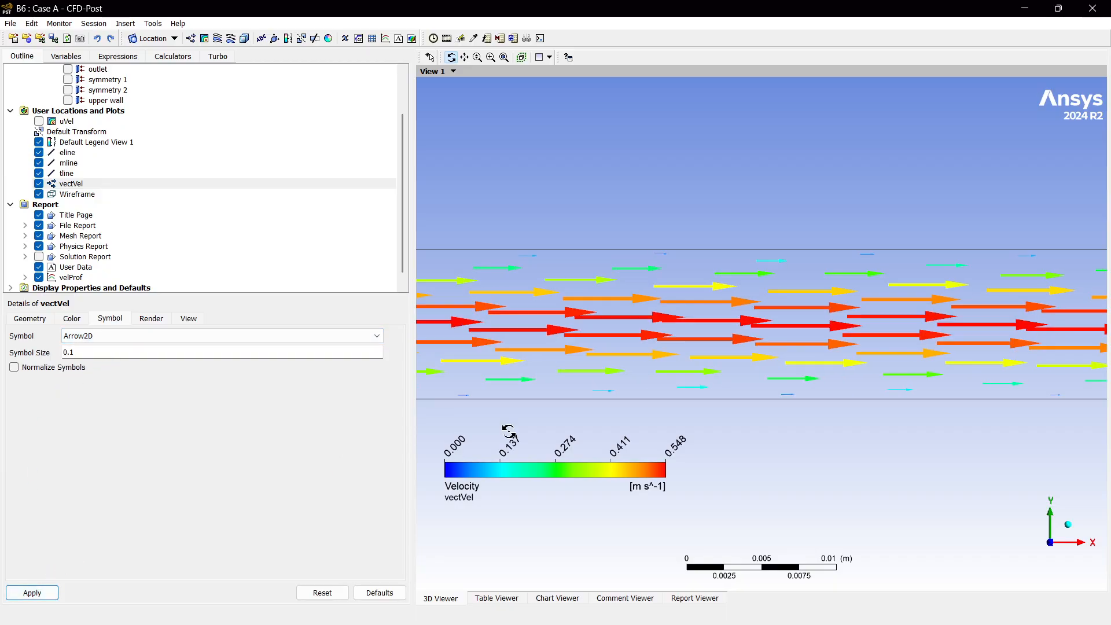
# Step: Examine how the Arrow2D velocity vectors vary between the channel walls and the centreline, both close up and along its length
pyautogui.scroll(-5, 705, 367)
pyautogui.scroll(-5, 683, 341)
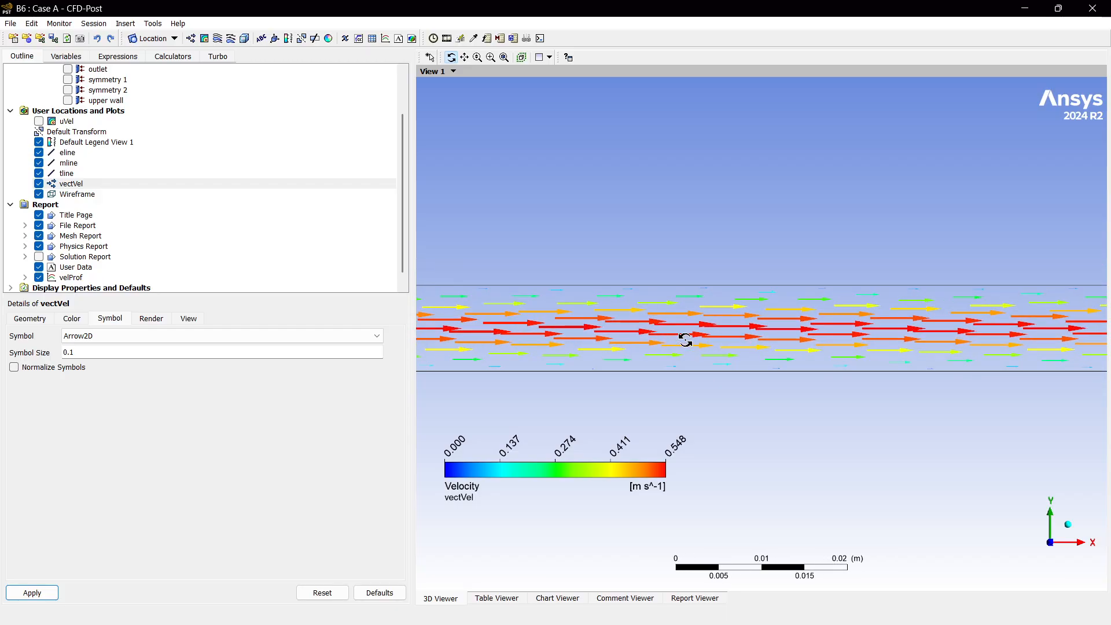
pyautogui.scroll(1, 625, 337)
pyautogui.scroll(1, 618, 334)
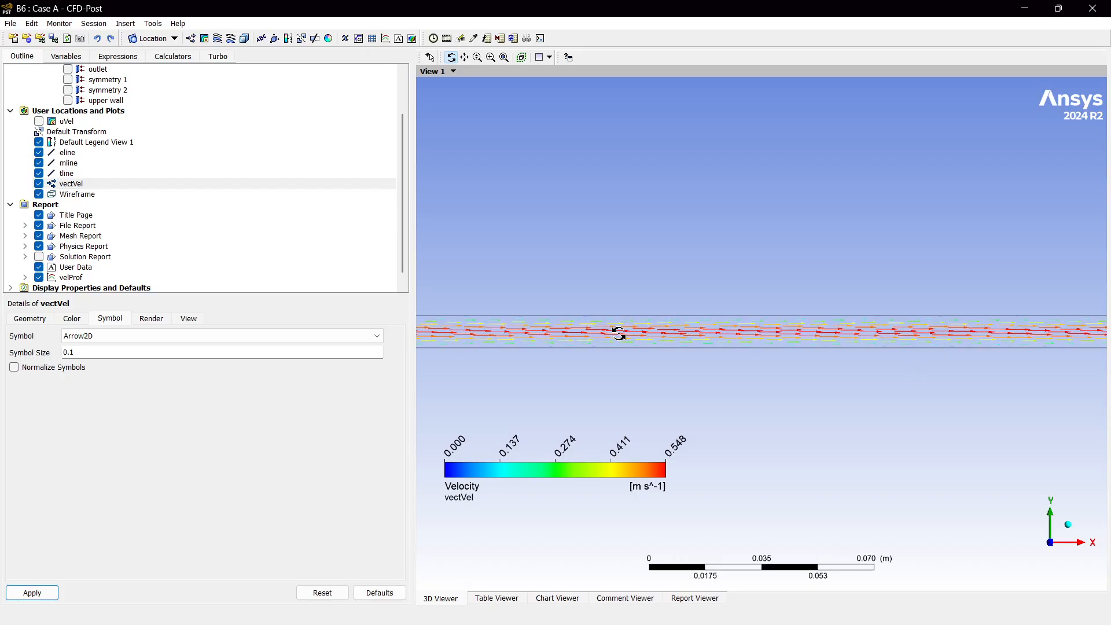
pyautogui.scroll(3, 647, 330)
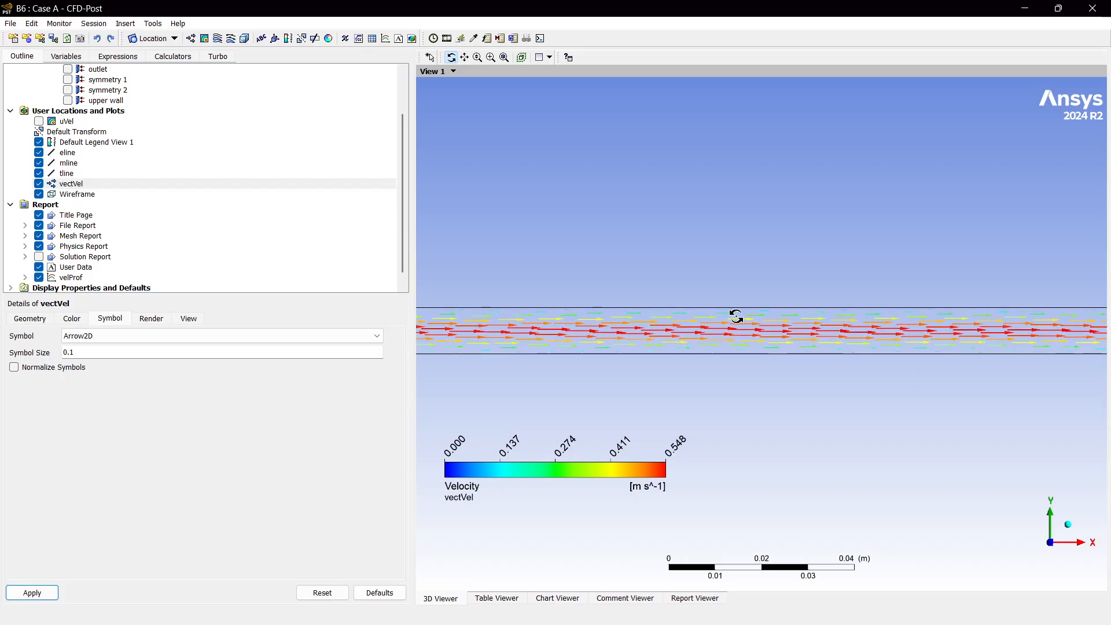
pyautogui.scroll(1, 650, 350)
pyautogui.scroll(3, 756, 330)
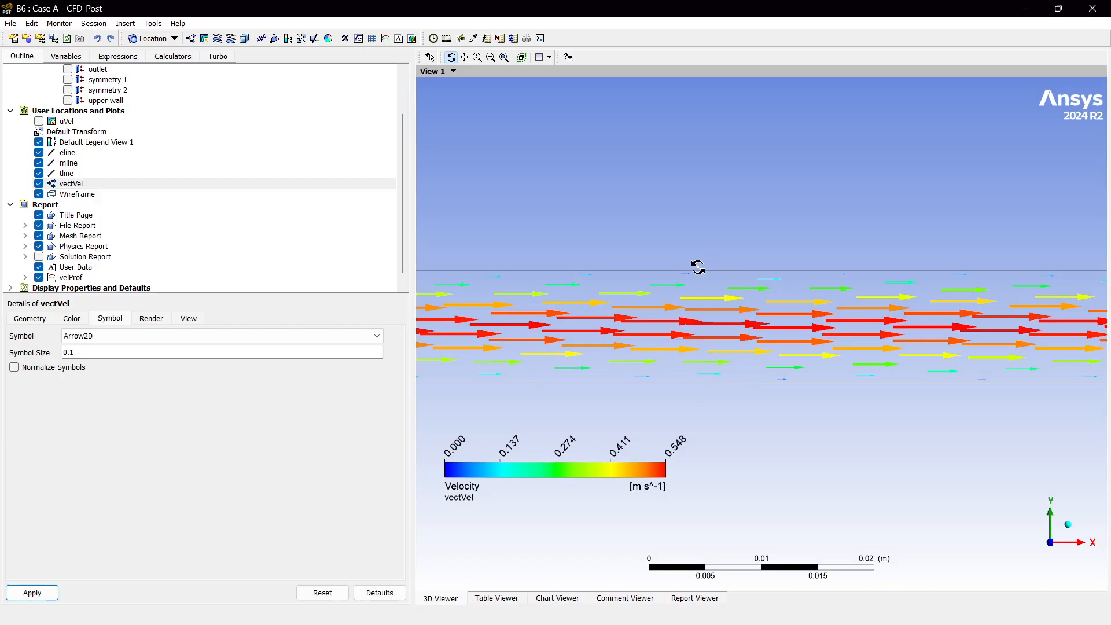
pyautogui.scroll(1, 708, 328)
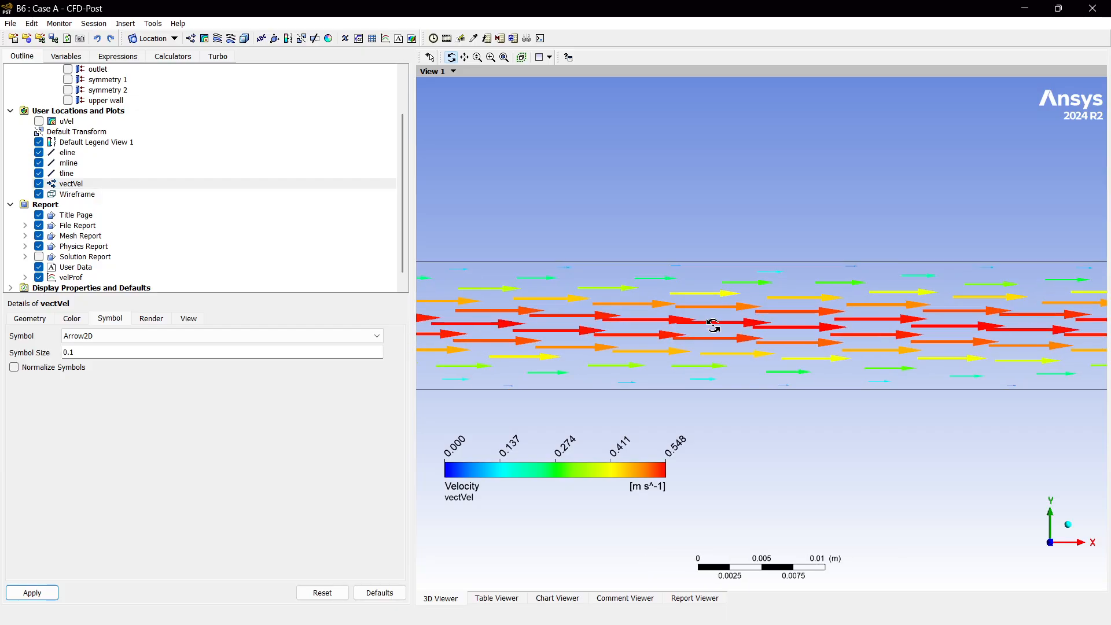
pyautogui.scroll(-4, 706, 311)
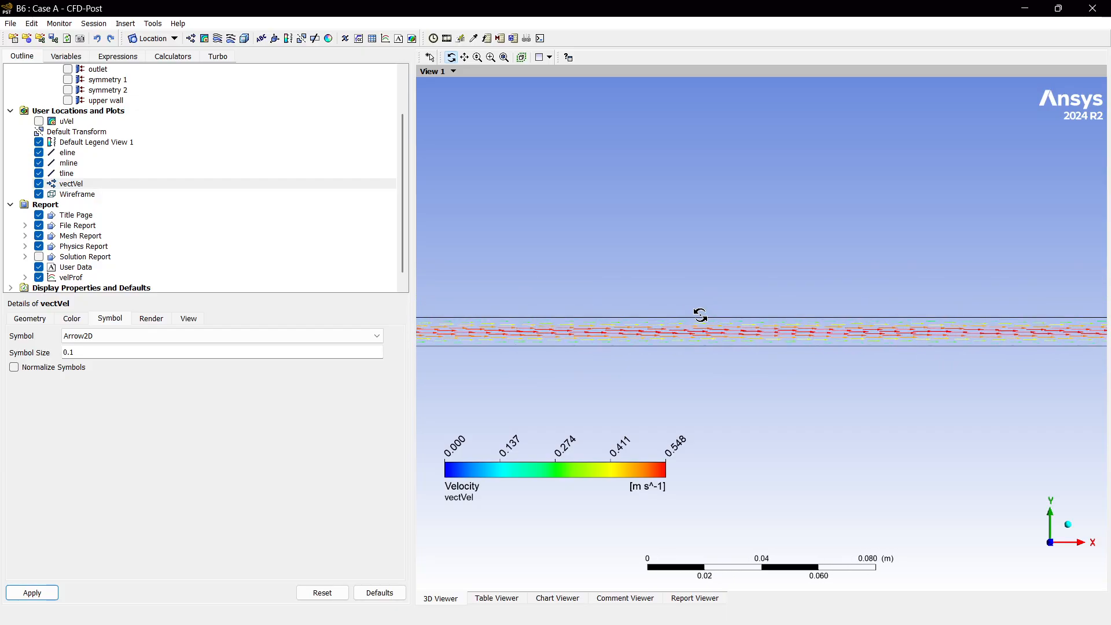
pyautogui.scroll(1, 703, 335)
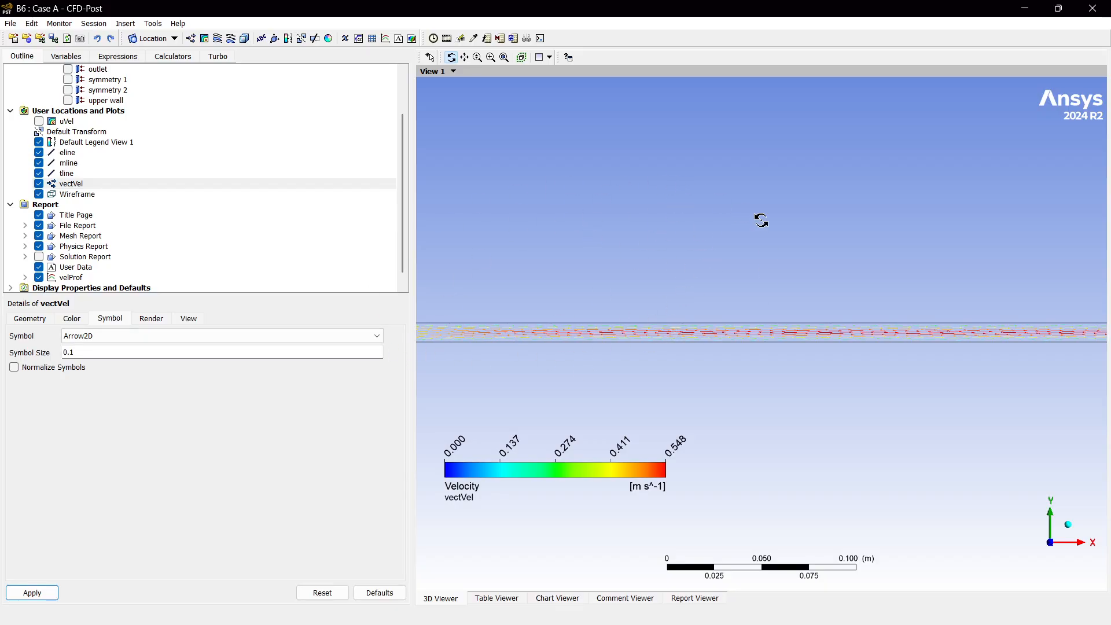
# Step: Close the Case A results and launch Fluent for the Case B setup with double precision and 6 solver processes
pyautogui.click(1093, 8)
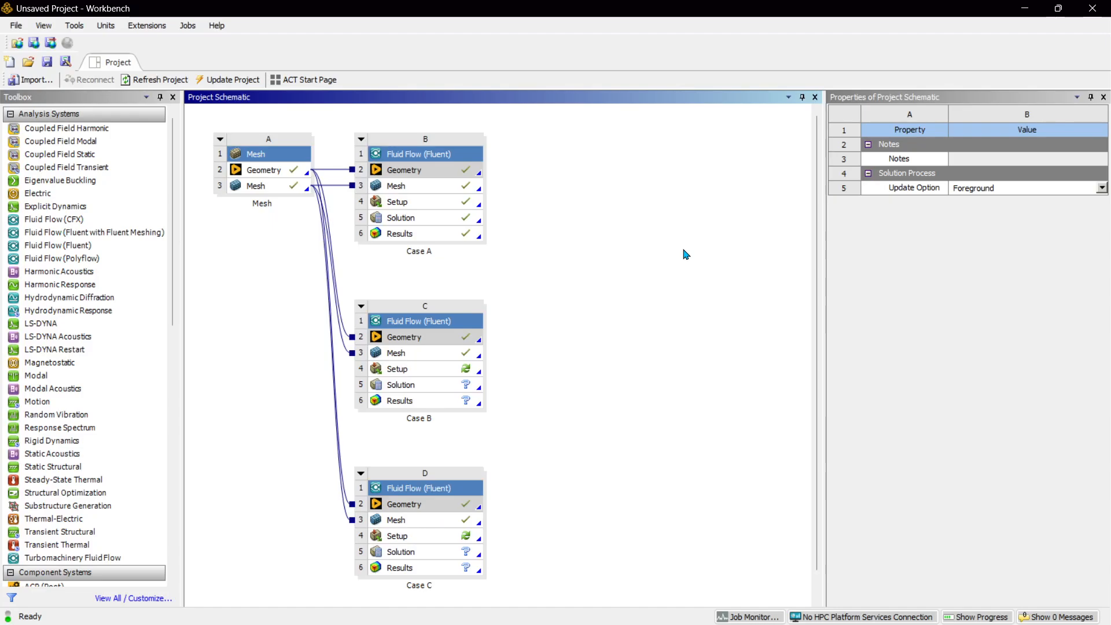
pyautogui.doubleClick(464, 370)
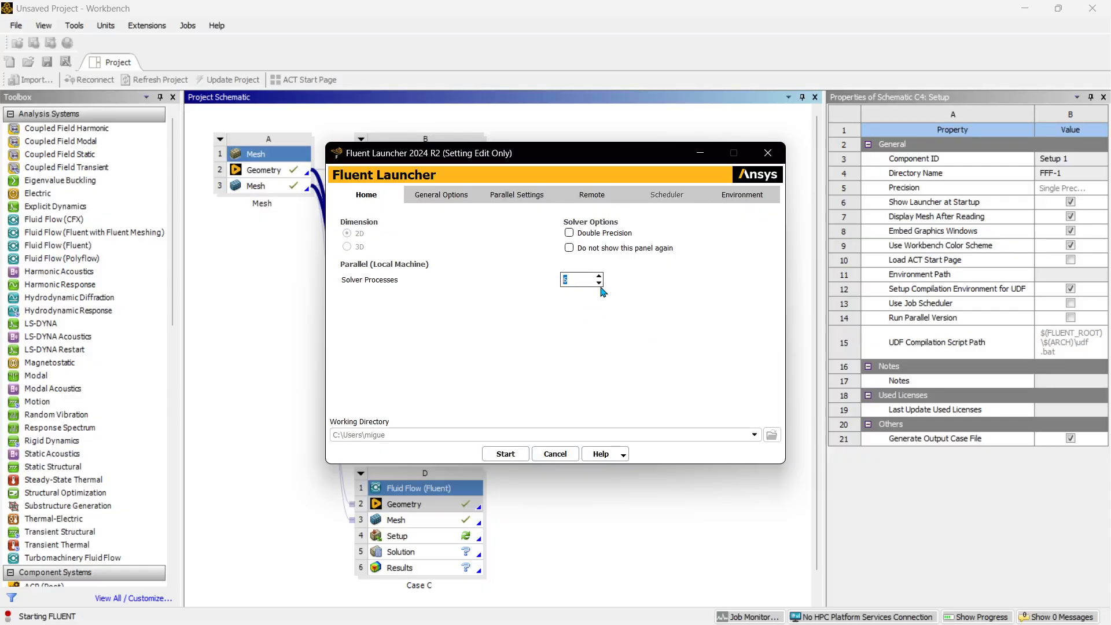
pyautogui.click(505, 453)
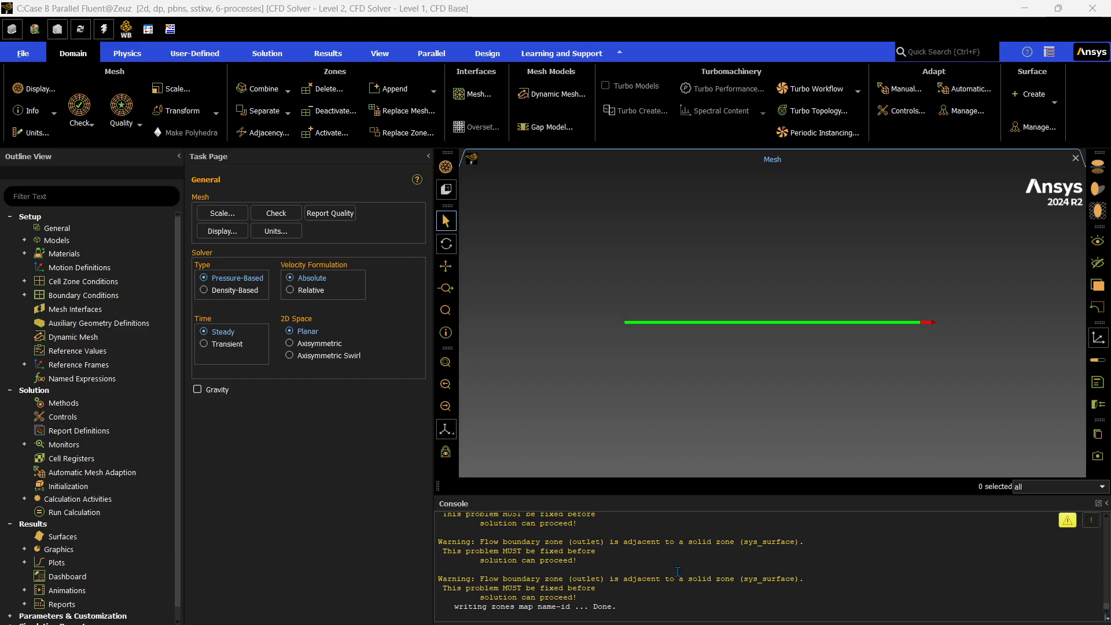
# Step: Clear all Fluent warning messages about the outlet boundary zone and close the message window
pyautogui.click(1068, 519)
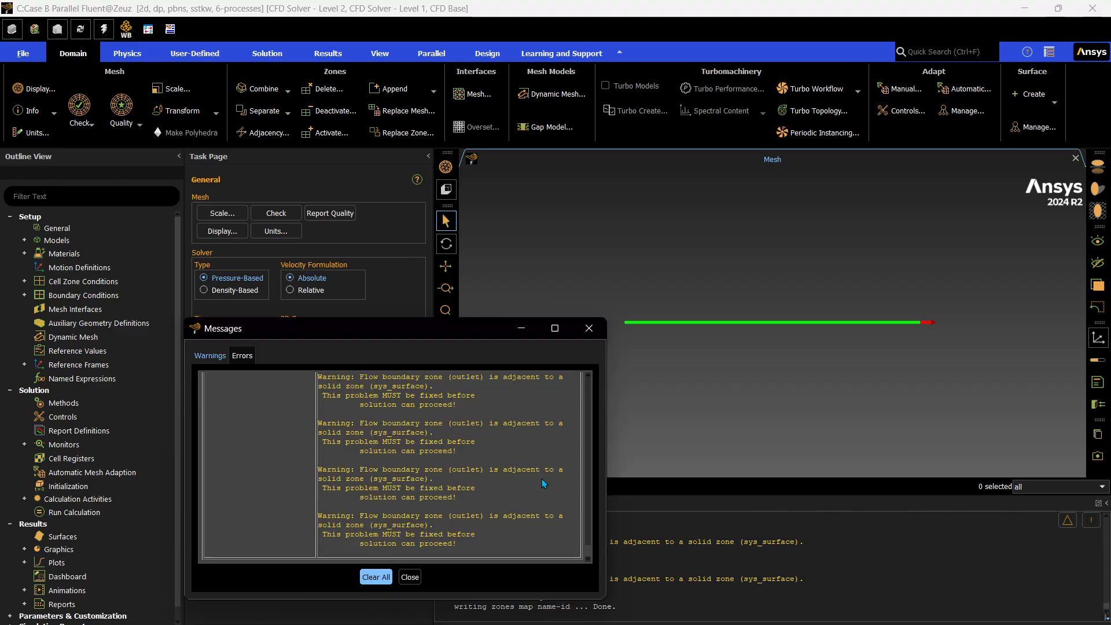
pyautogui.click(376, 576)
pyautogui.press('Return')
pyautogui.click(409, 577)
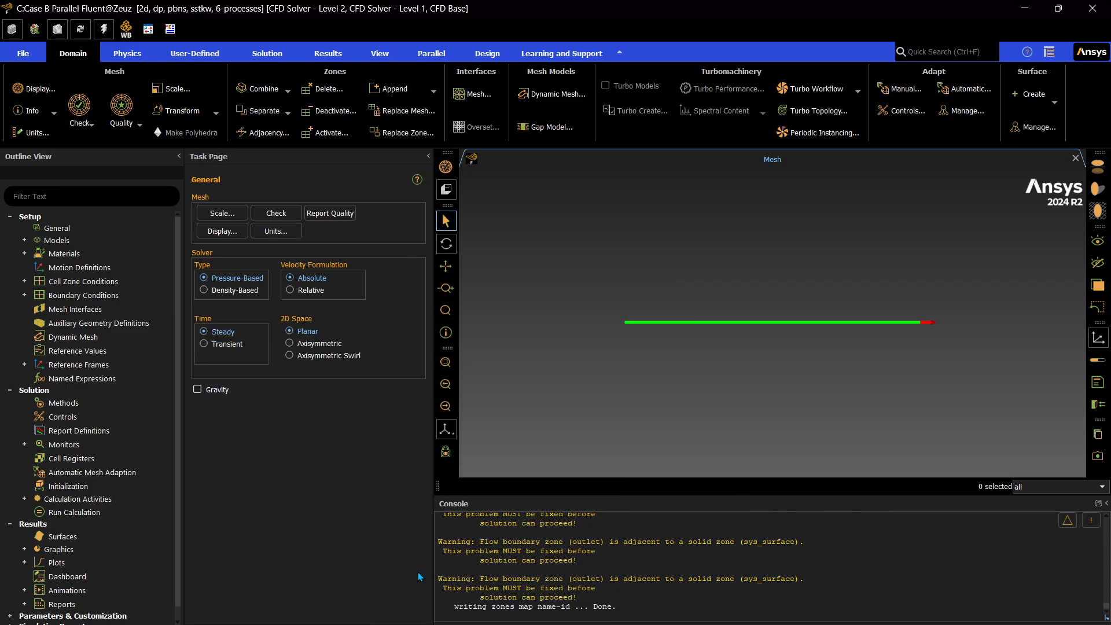
# Step: Set the viscous model of Case B to Laminar
pyautogui.click(24, 240)
pyautogui.click(88, 286)
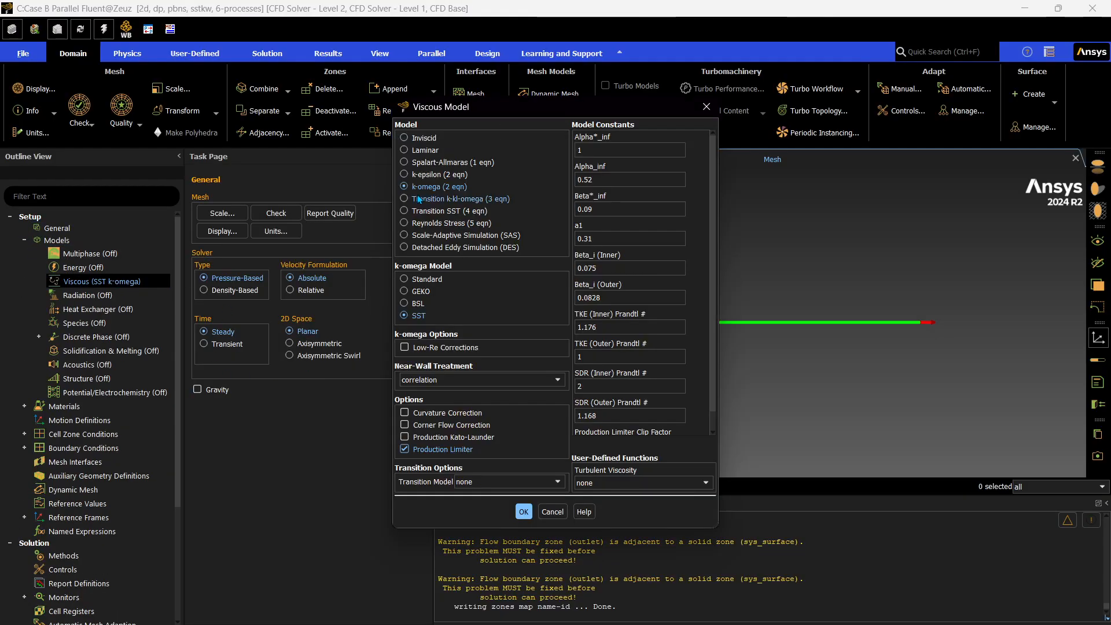
pyautogui.click(430, 276)
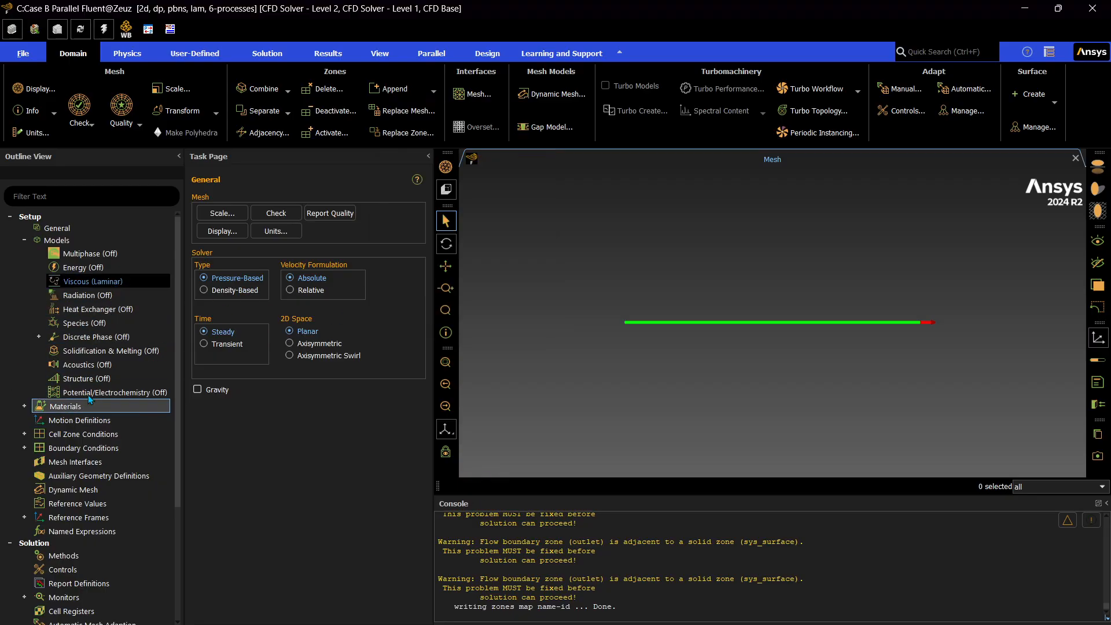
# Step: Change the sys_surface cell zone type to fluid and close its zone settings
pyautogui.scroll(-2, 65, 437)
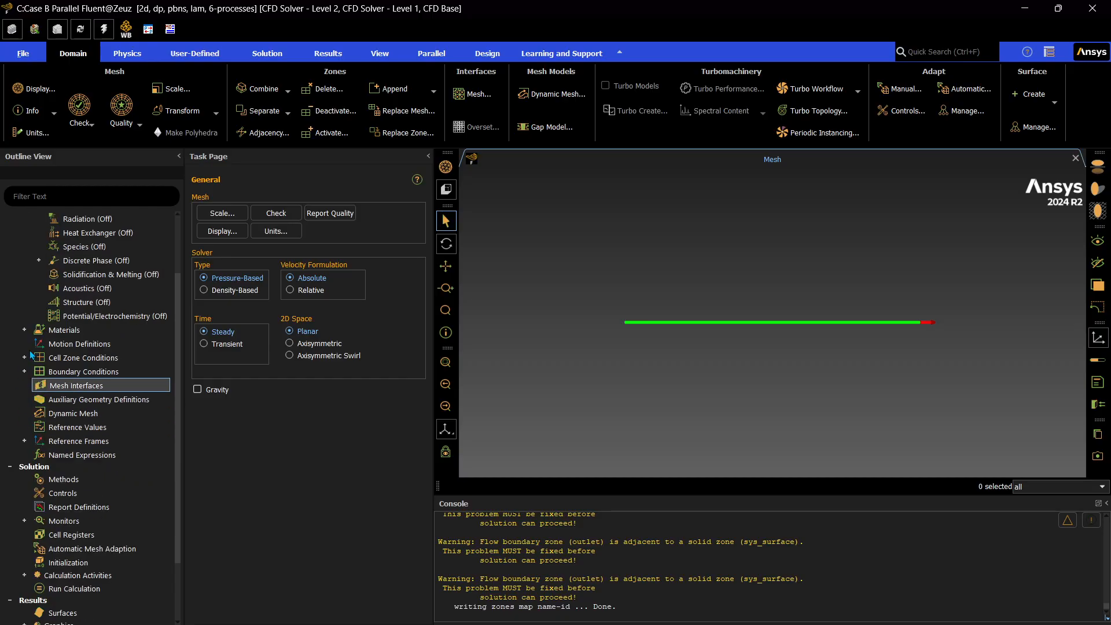
pyautogui.click(25, 358)
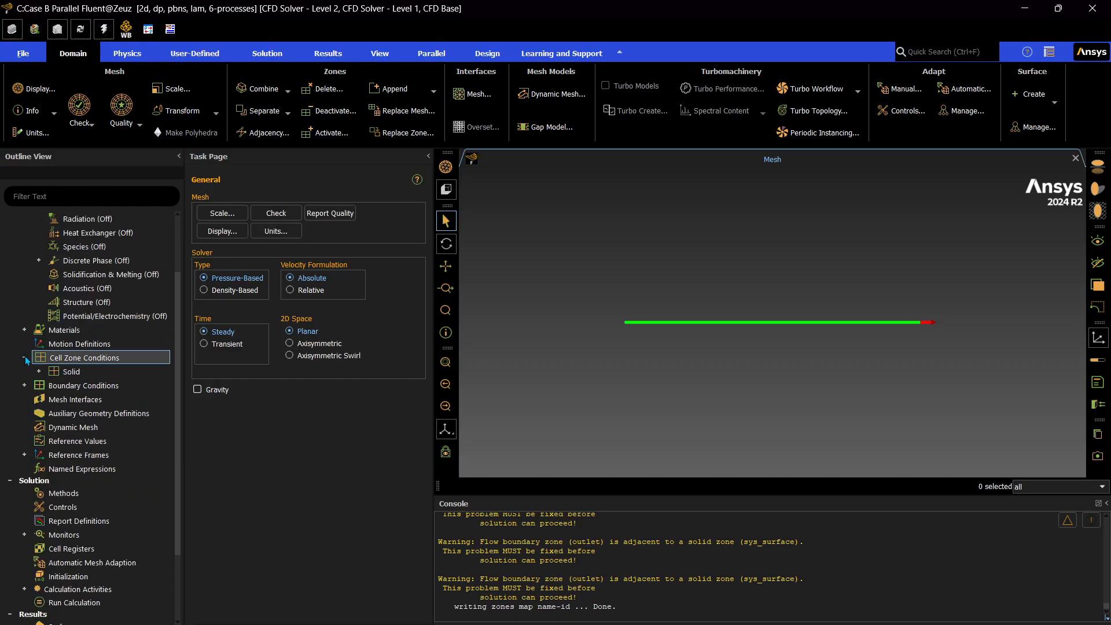
pyautogui.doubleClick(72, 356)
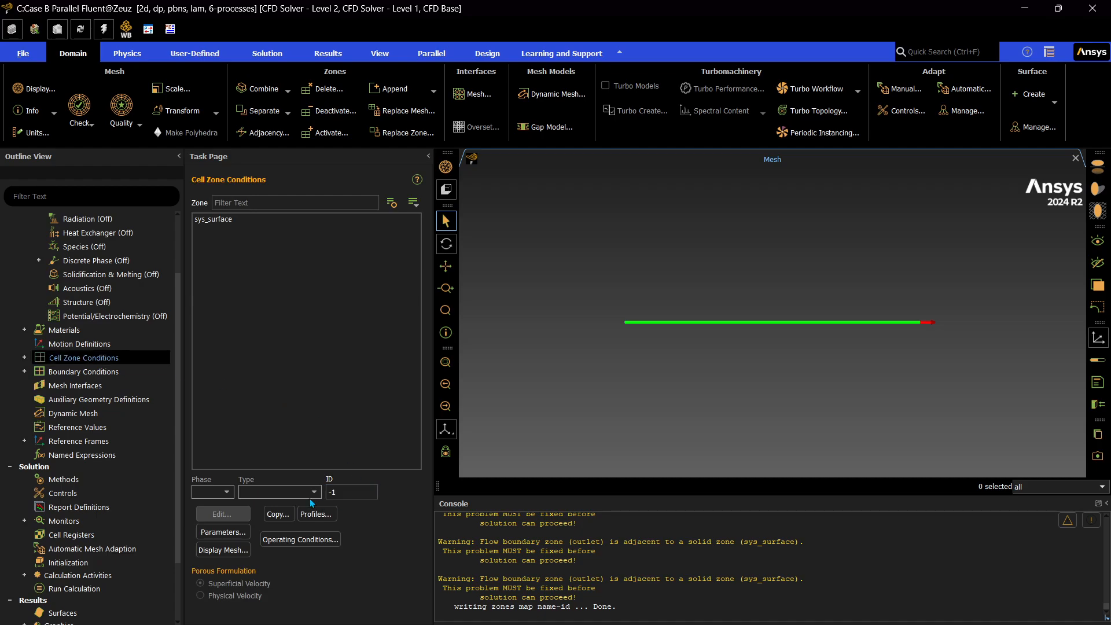
pyautogui.click(301, 218)
pyautogui.click(249, 491)
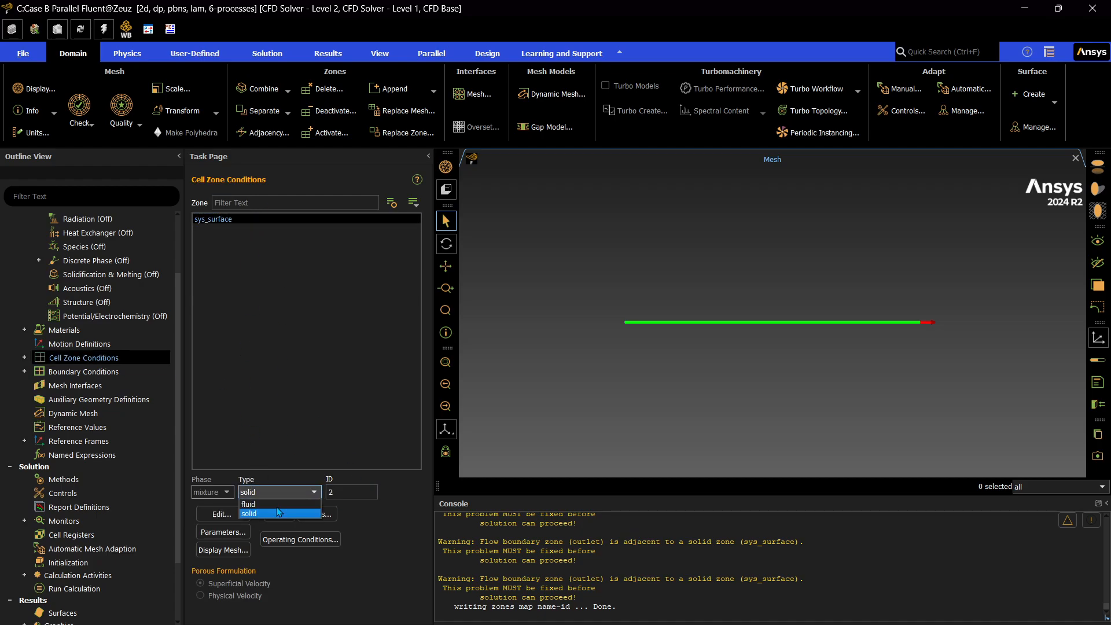
pyautogui.click(275, 504)
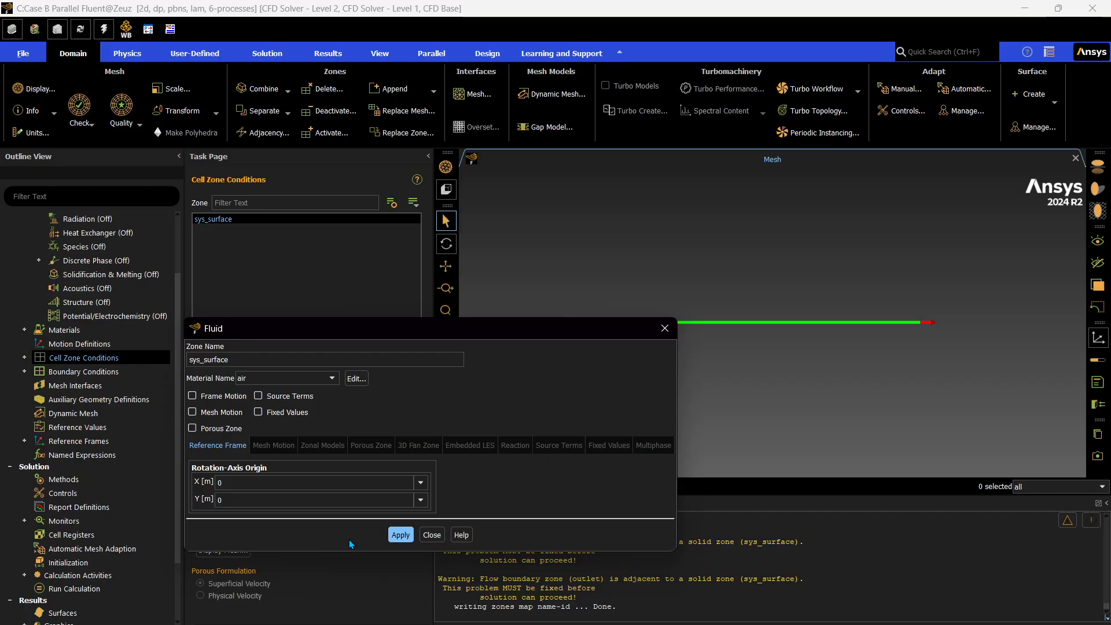
pyautogui.click(431, 535)
pyautogui.click(431, 535)
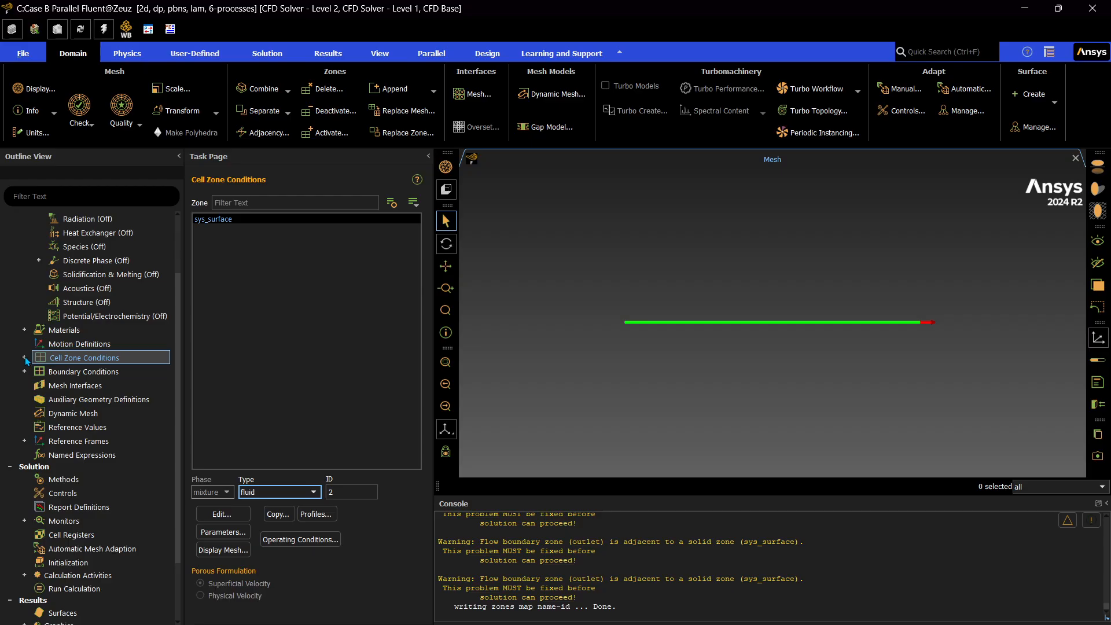
pyautogui.click(25, 358)
pyautogui.click(24, 385)
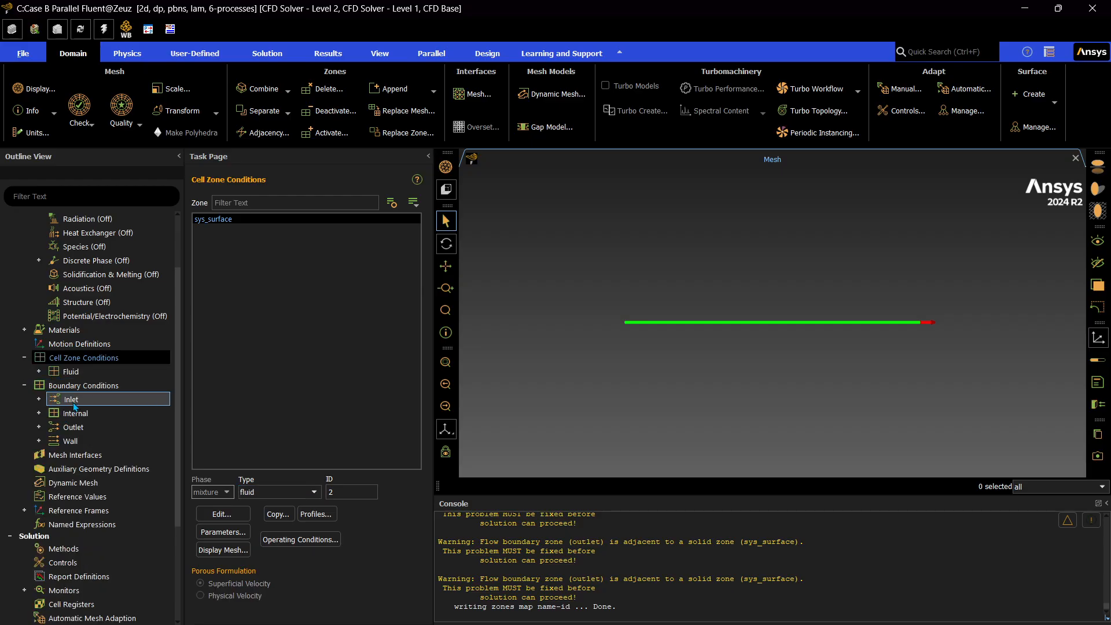
pyautogui.click(39, 400)
pyautogui.click(100, 414)
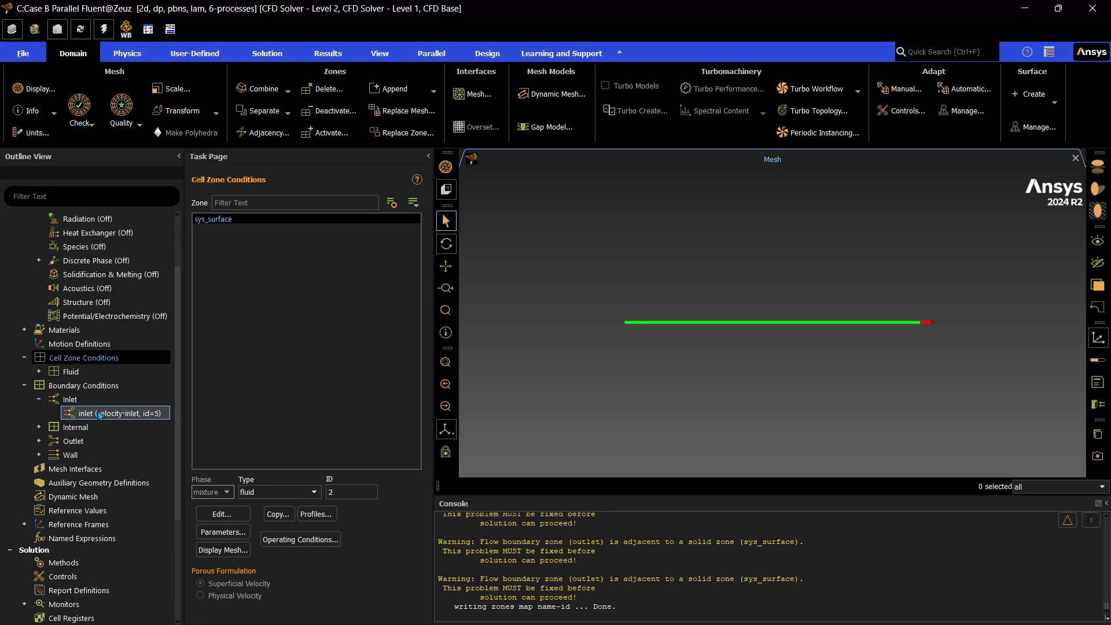
pyautogui.doubleClick(98, 412)
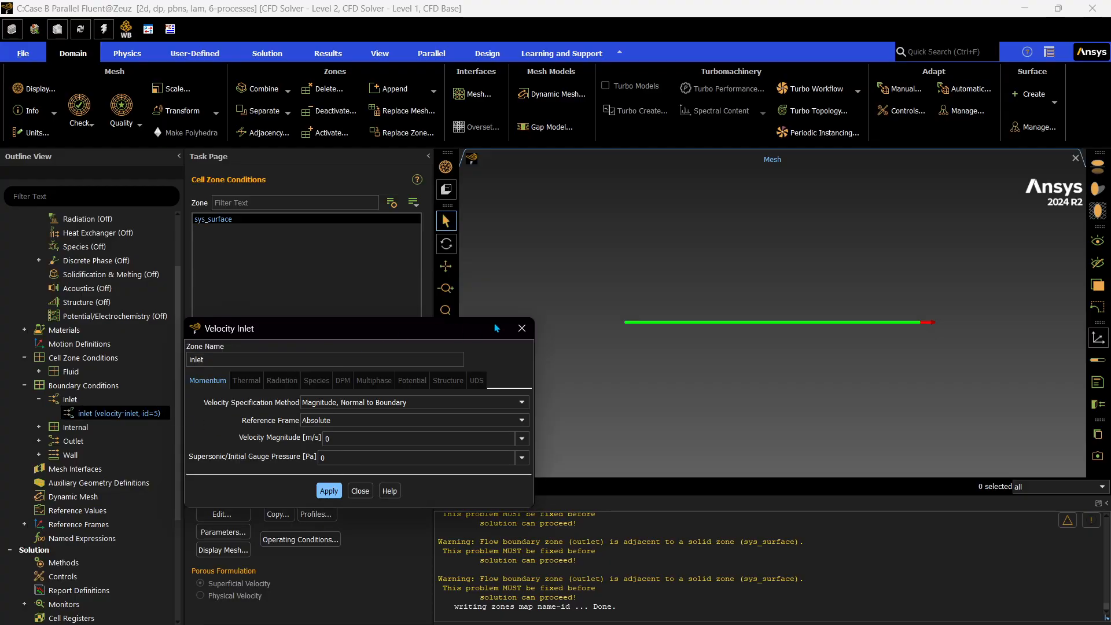
pyautogui.click(522, 328)
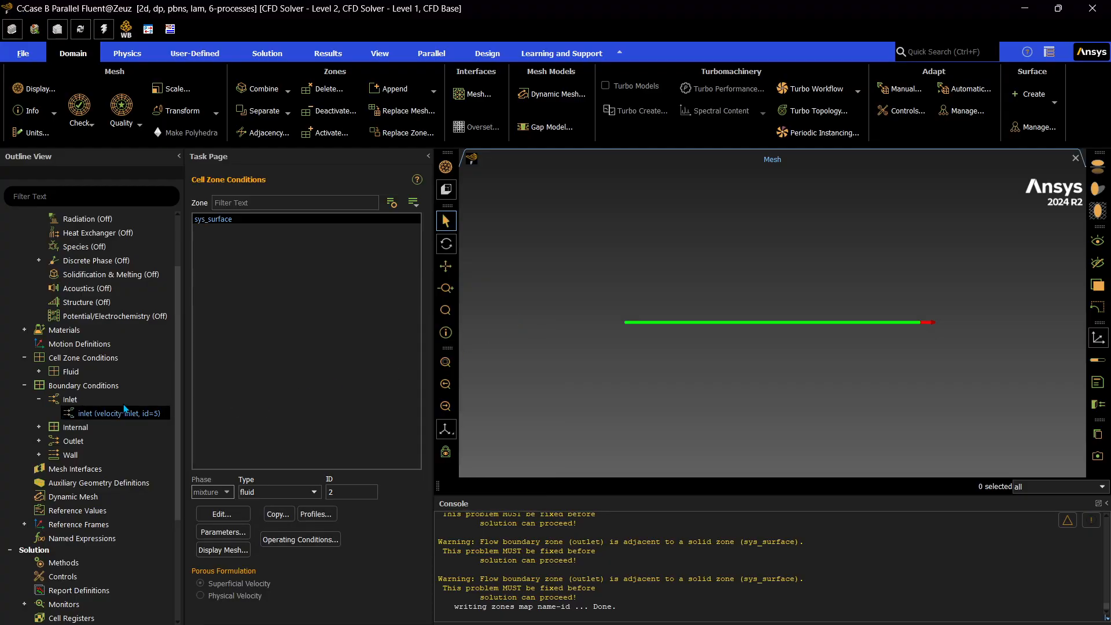
pyautogui.doubleClick(72, 399)
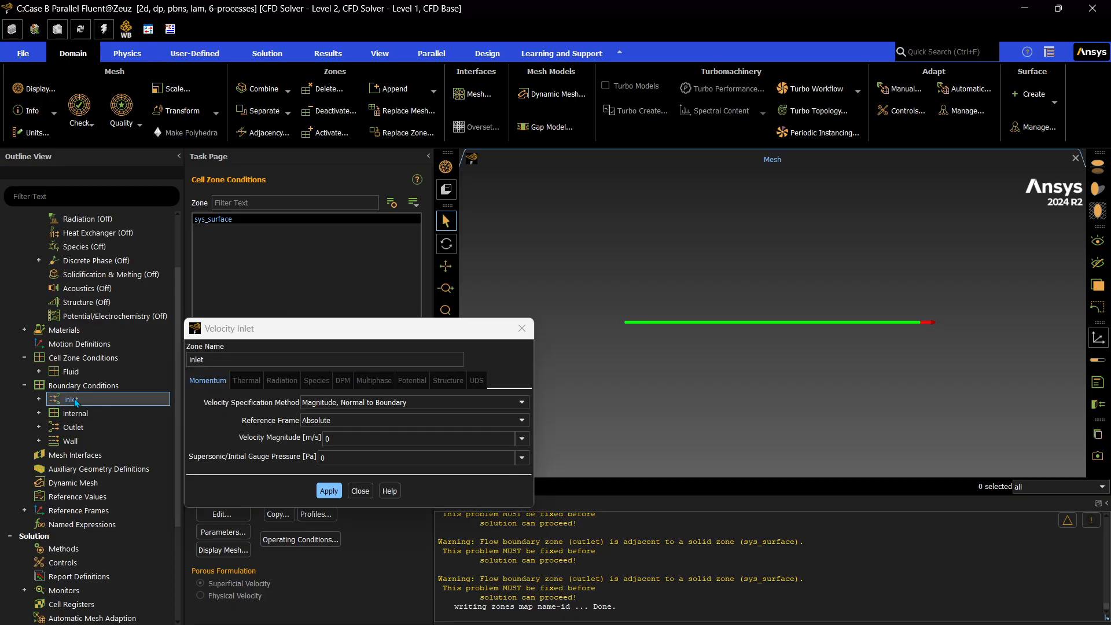
pyautogui.click(368, 404)
pyautogui.click(368, 404)
pyautogui.click(368, 404)
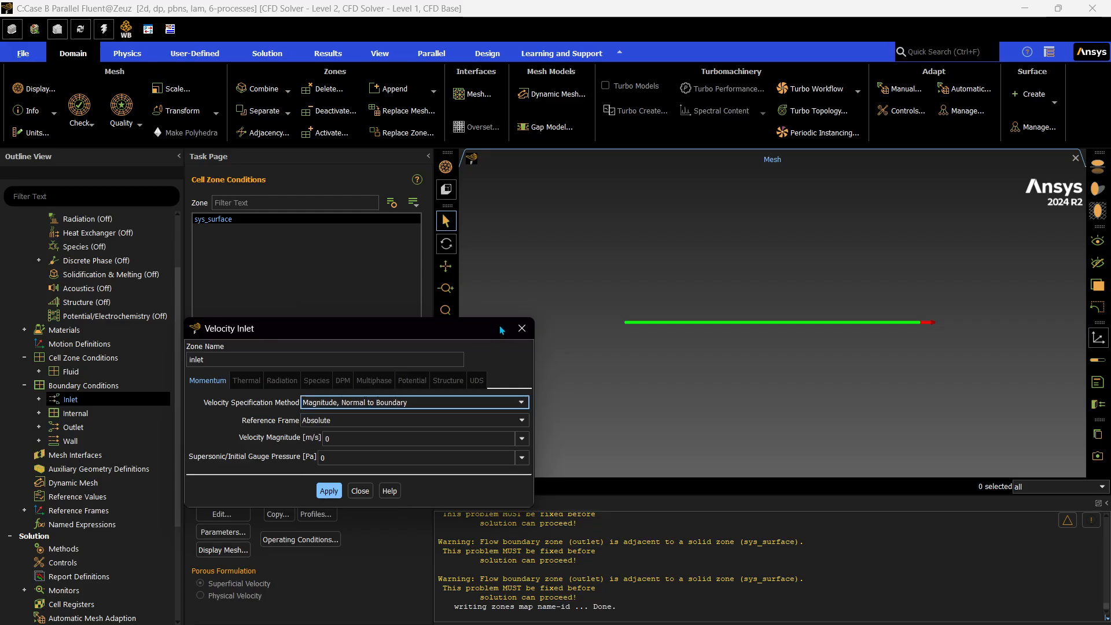
pyautogui.click(521, 328)
# Step: Change the inlet boundary type to pressure-inlet and close its settings with the default values
pyautogui.doubleClick(84, 385)
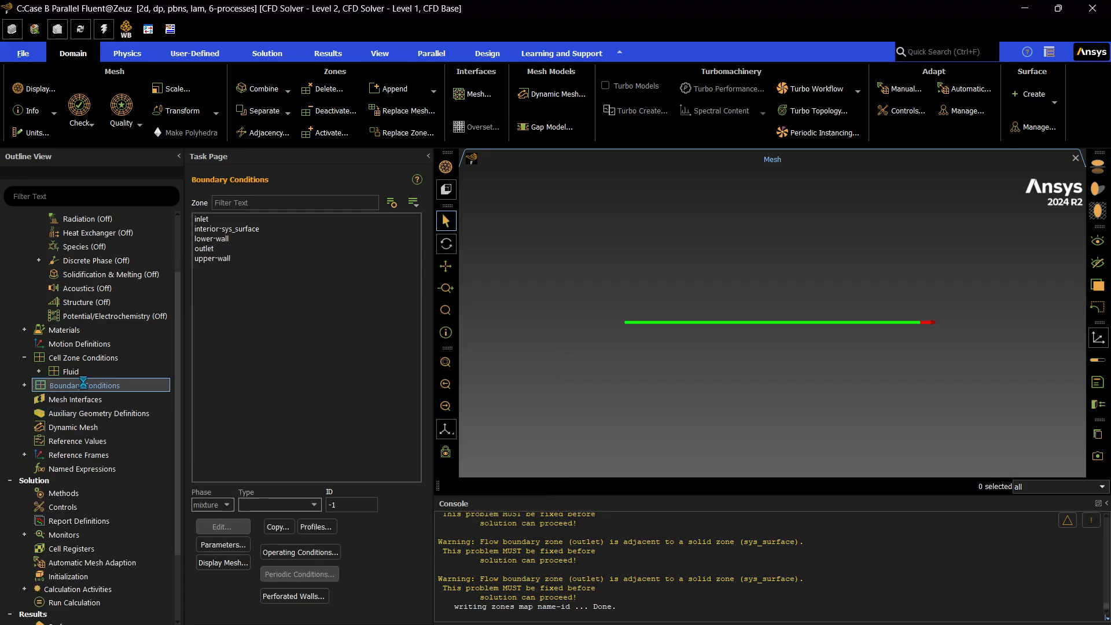
pyautogui.click(208, 218)
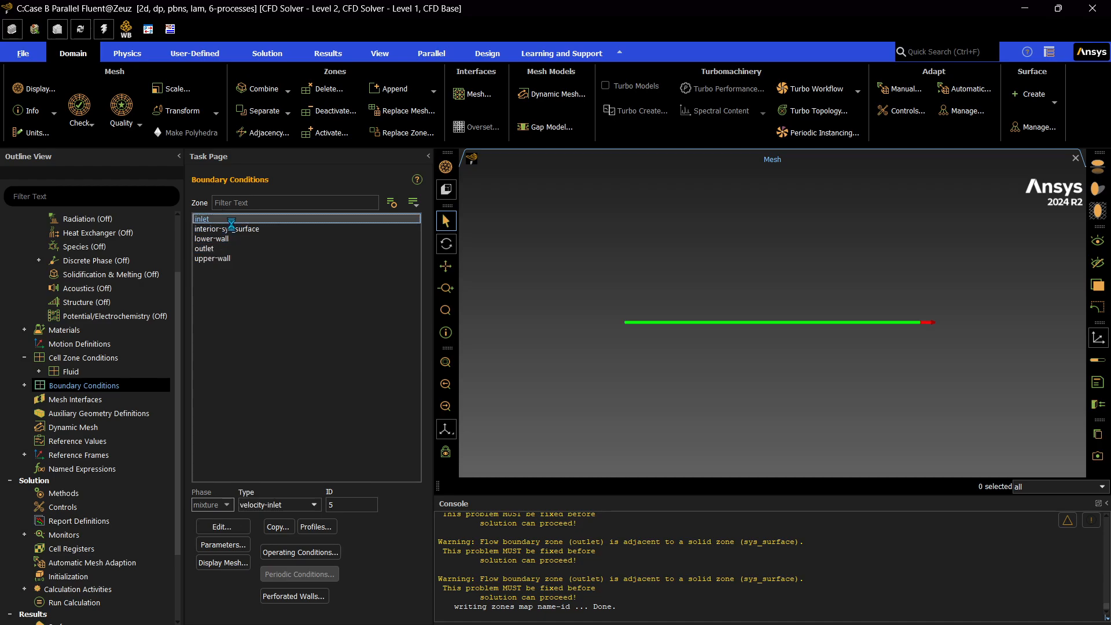
pyautogui.click(284, 507)
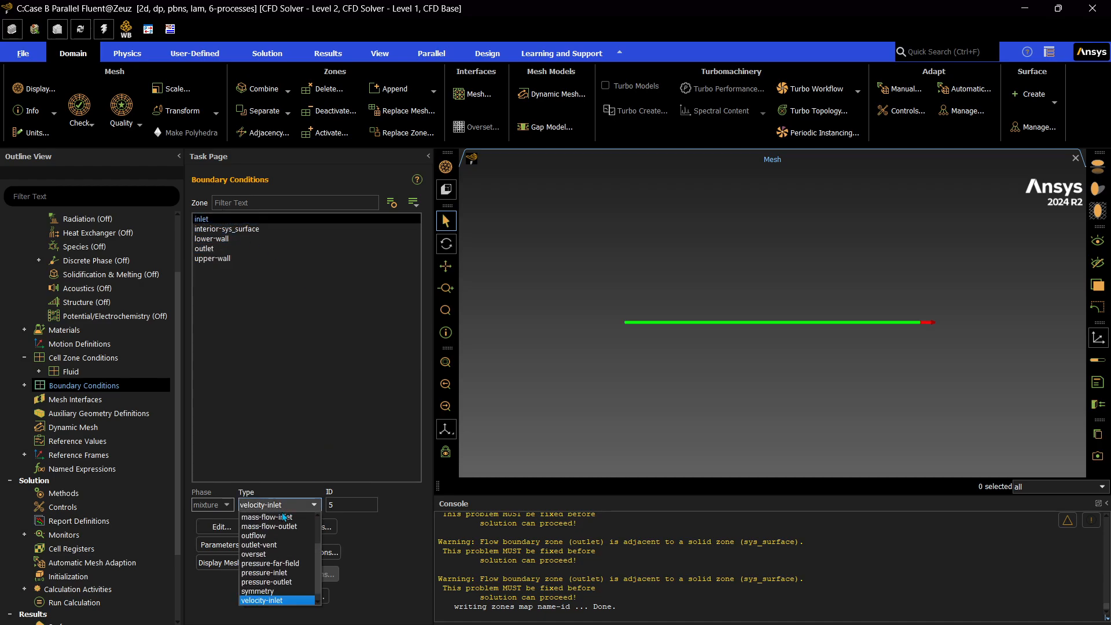
pyautogui.click(268, 573)
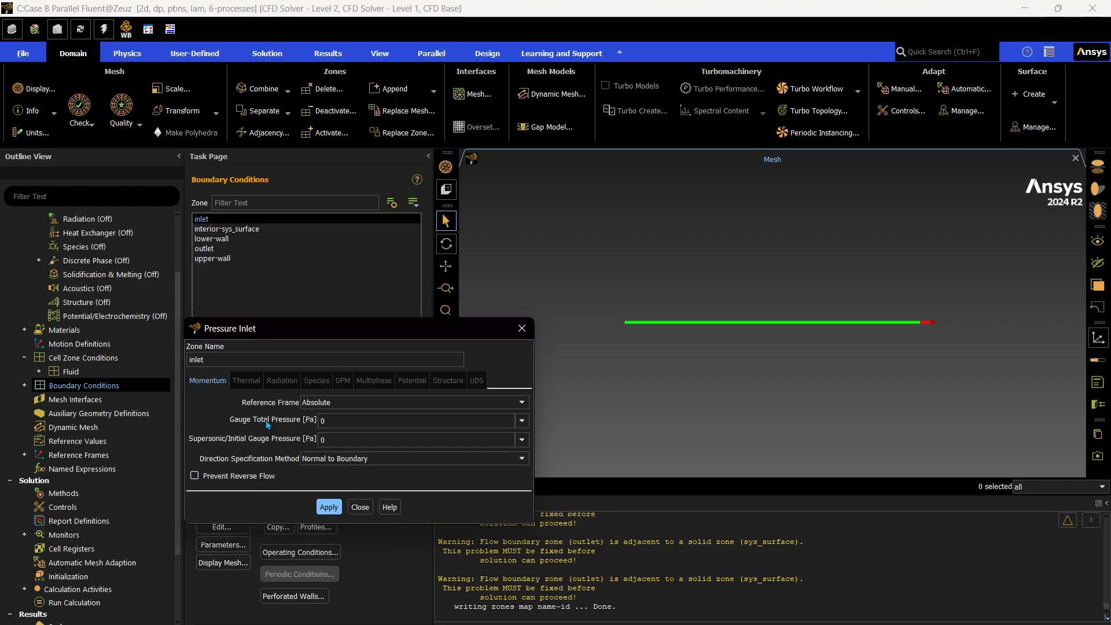
pyautogui.click(355, 507)
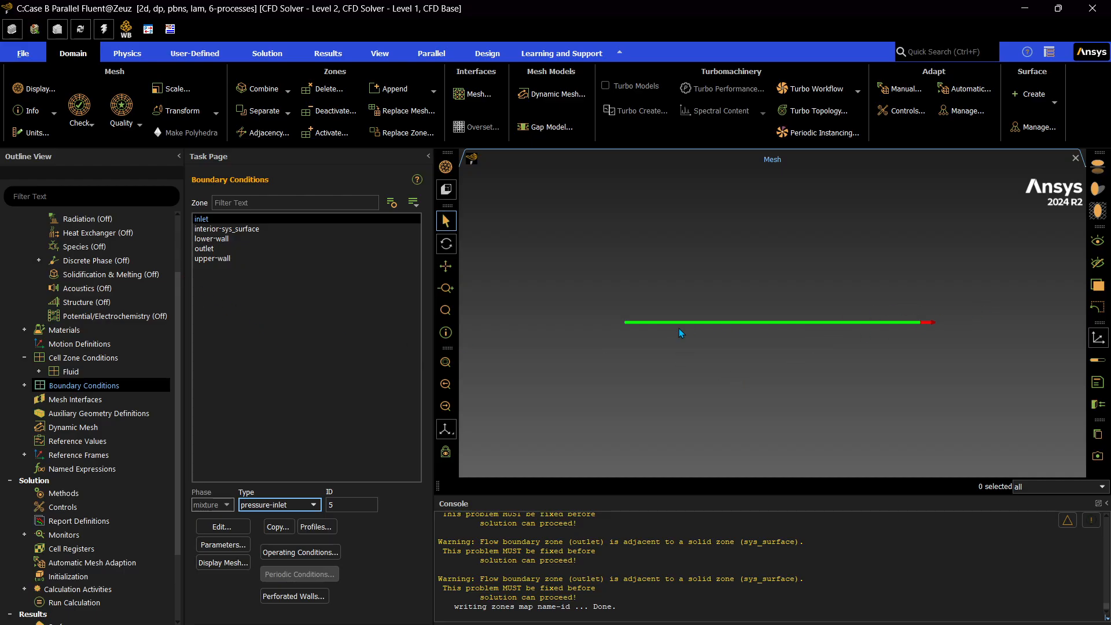
# Step: Make upper-wall a moving wall with a translational speed of 0.3651837 m/s, apply it and close the wall settings
pyautogui.click(231, 258)
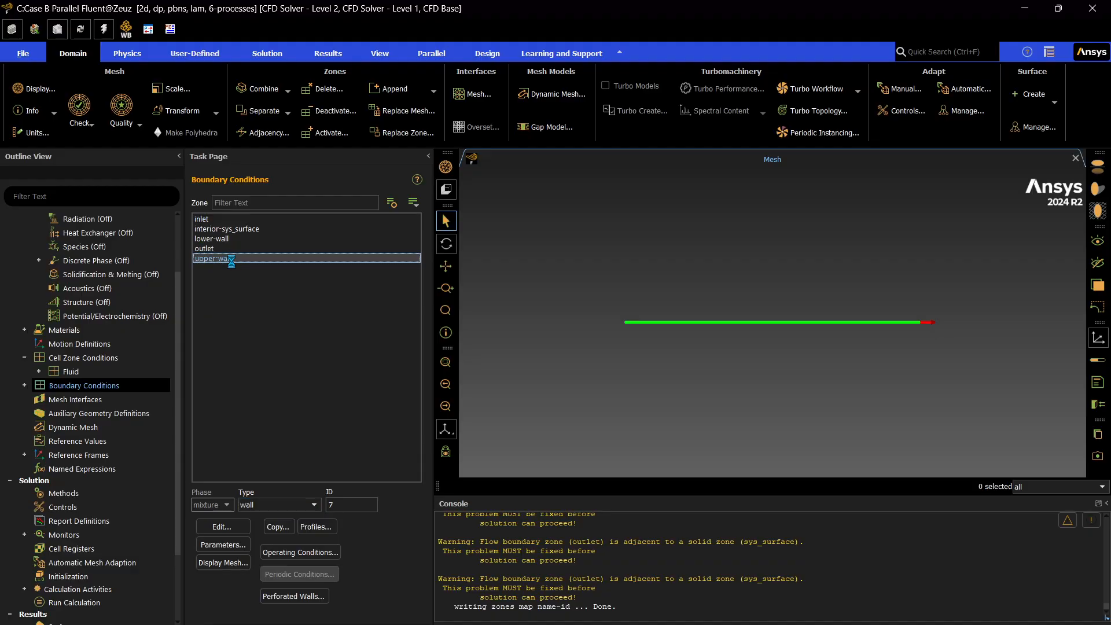
pyautogui.doubleClick(231, 258)
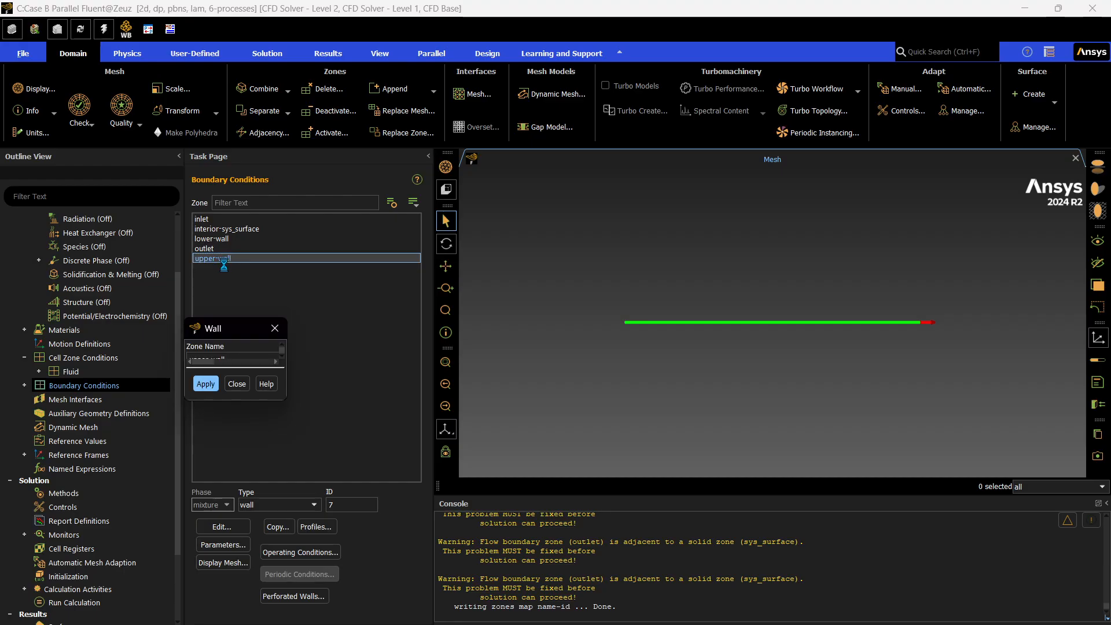
pyautogui.click(430, 291)
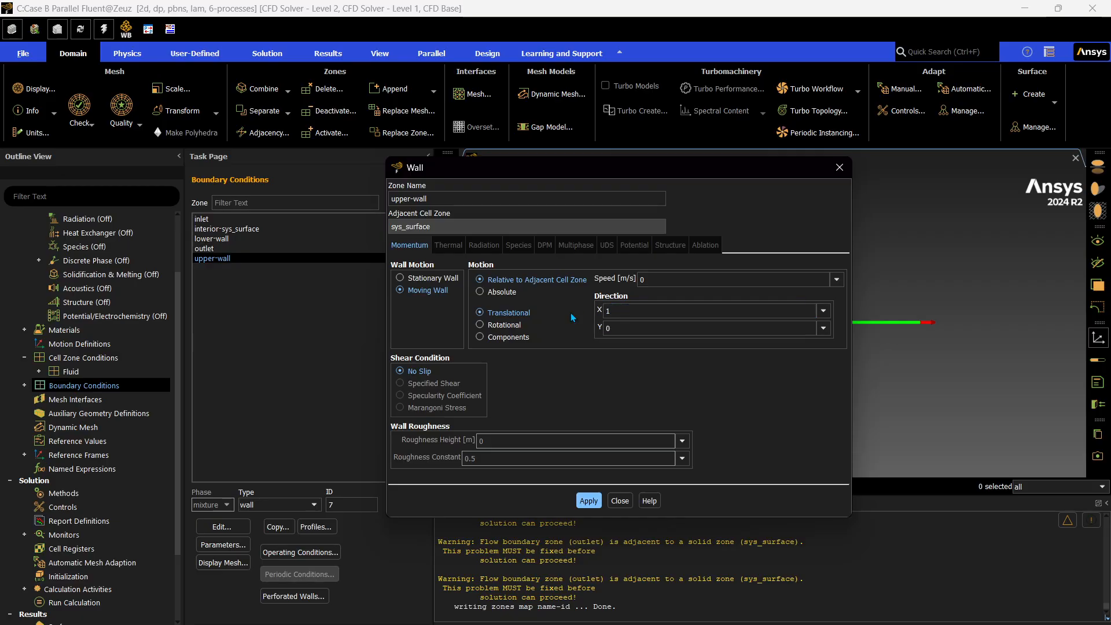
pyautogui.click(620, 309)
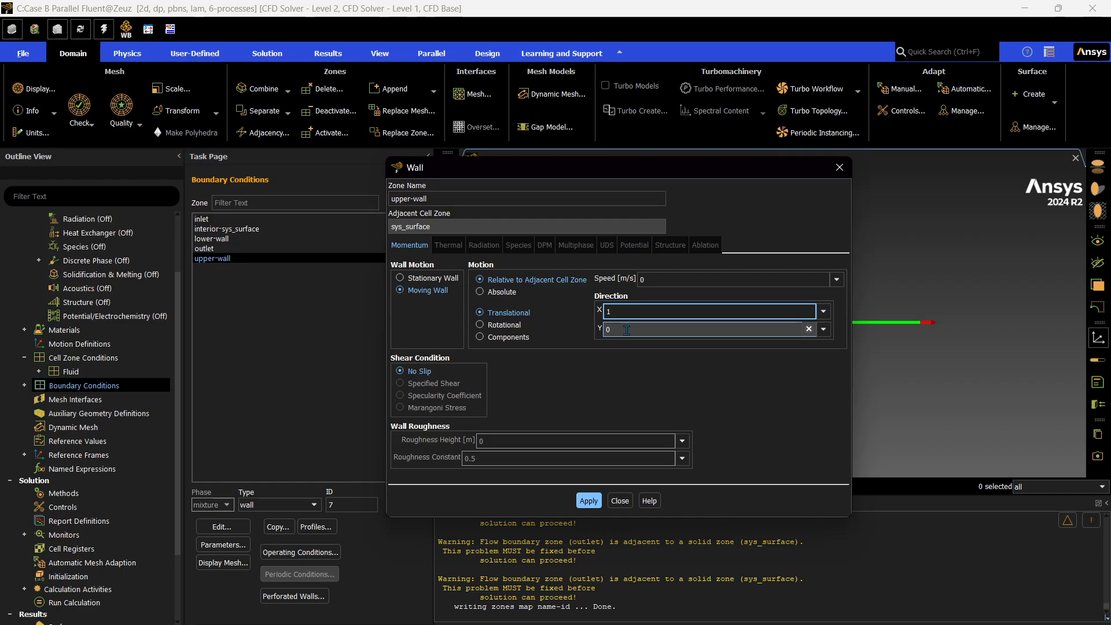
pyautogui.click(664, 279)
pyautogui.press('BackSpace')
pyautogui.write('0.')
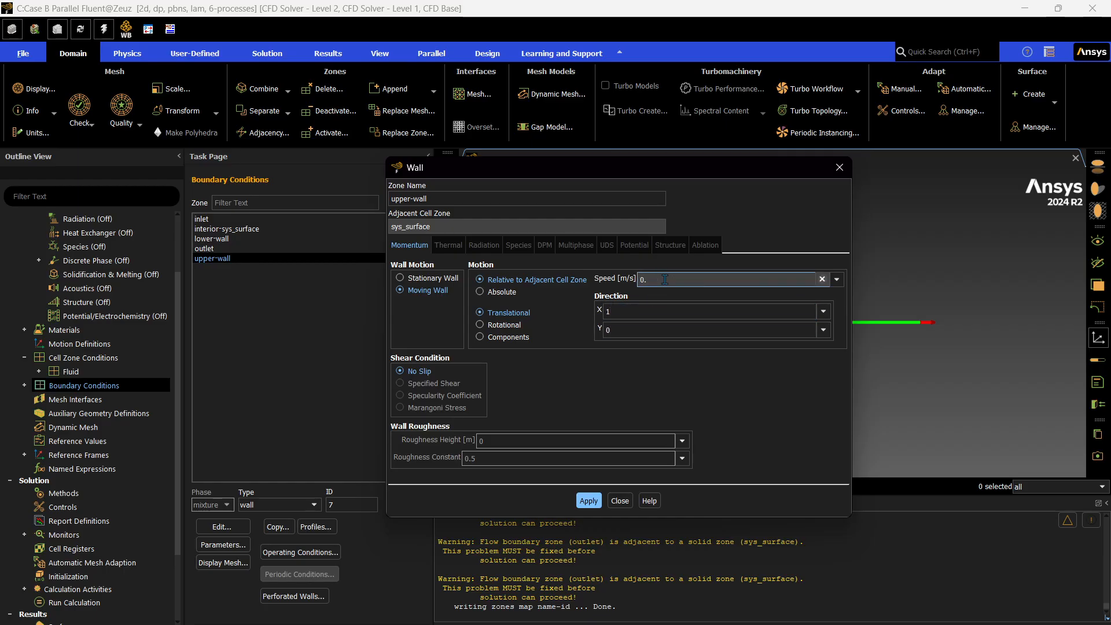
pyautogui.write('36')
pyautogui.write('51837')
pyautogui.press('Return')
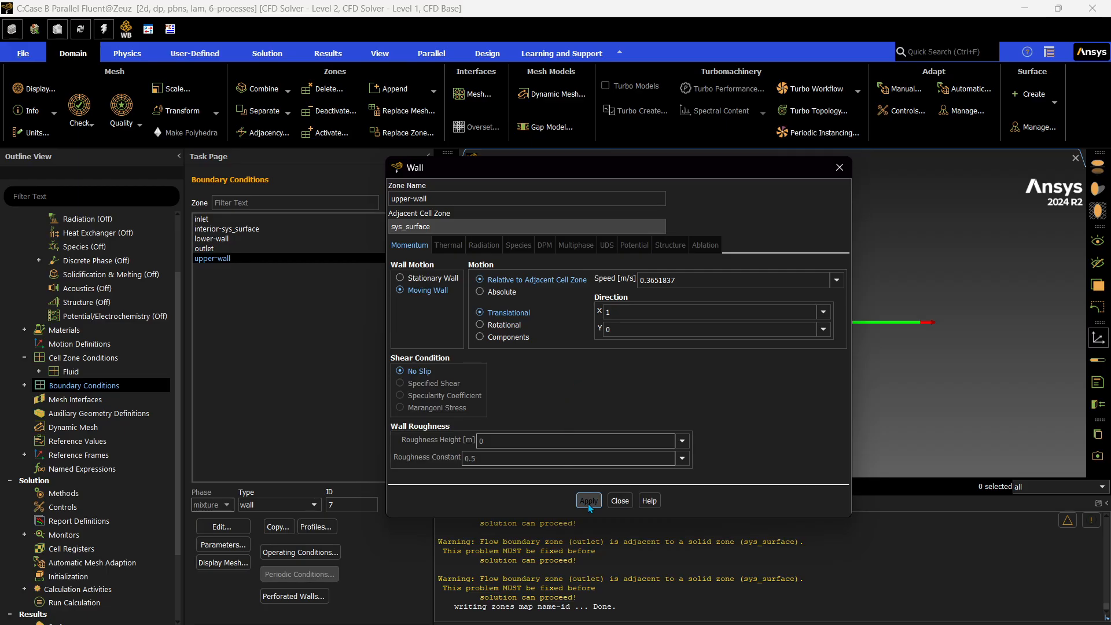
pyautogui.click(625, 505)
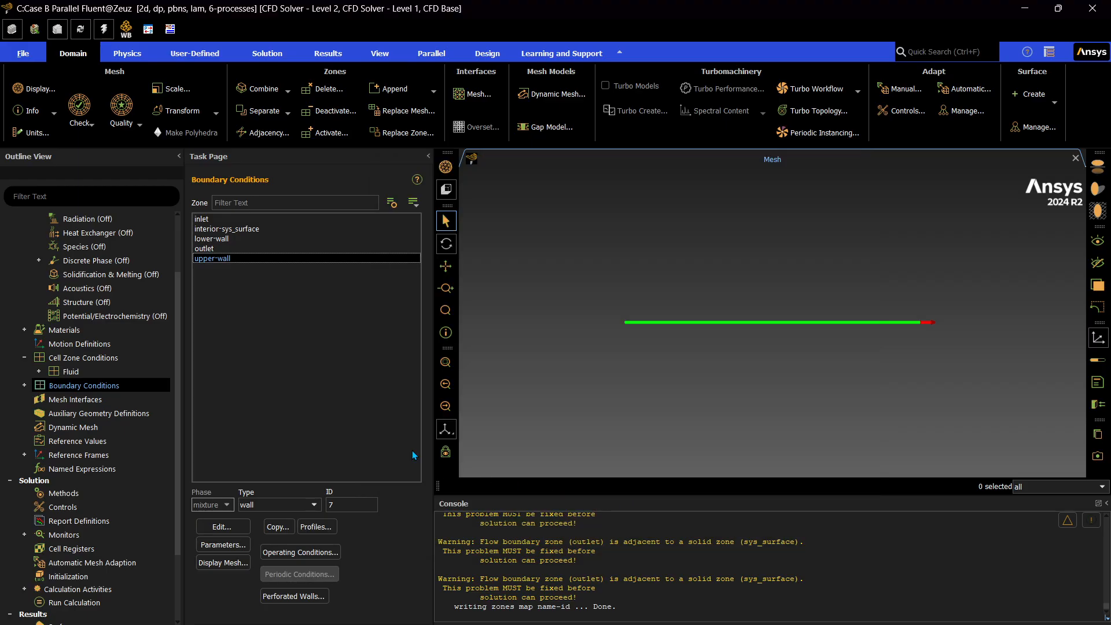
# Step: Check the pressure-outlet settings of the outlet boundary and close them
pyautogui.scroll(-1, 92, 416)
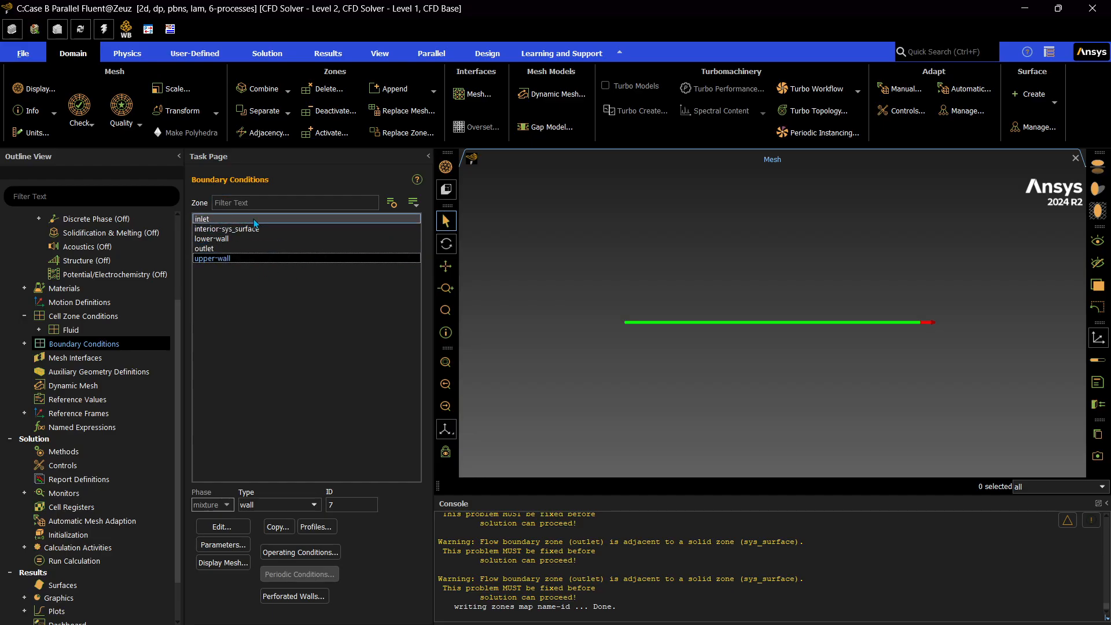
pyautogui.click(199, 248)
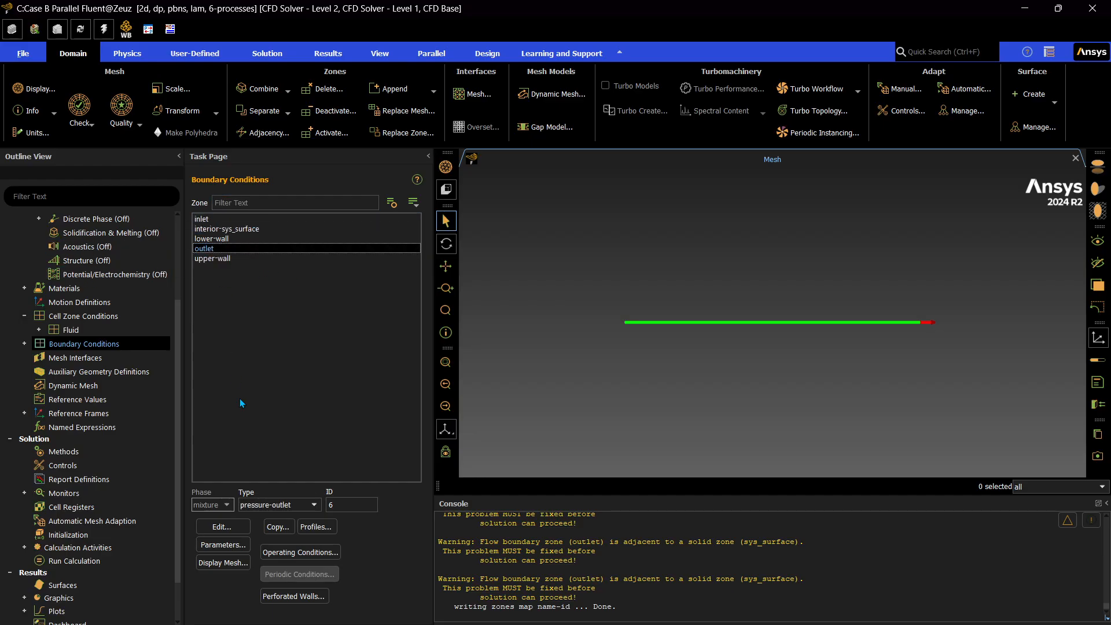
pyautogui.doubleClick(224, 249)
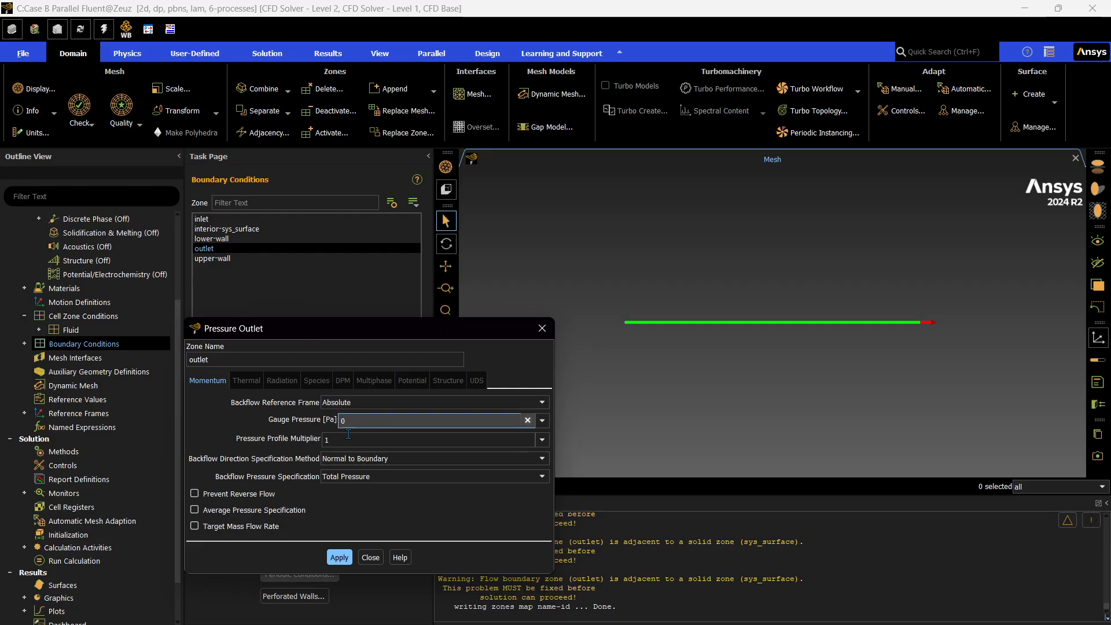
pyautogui.click(542, 328)
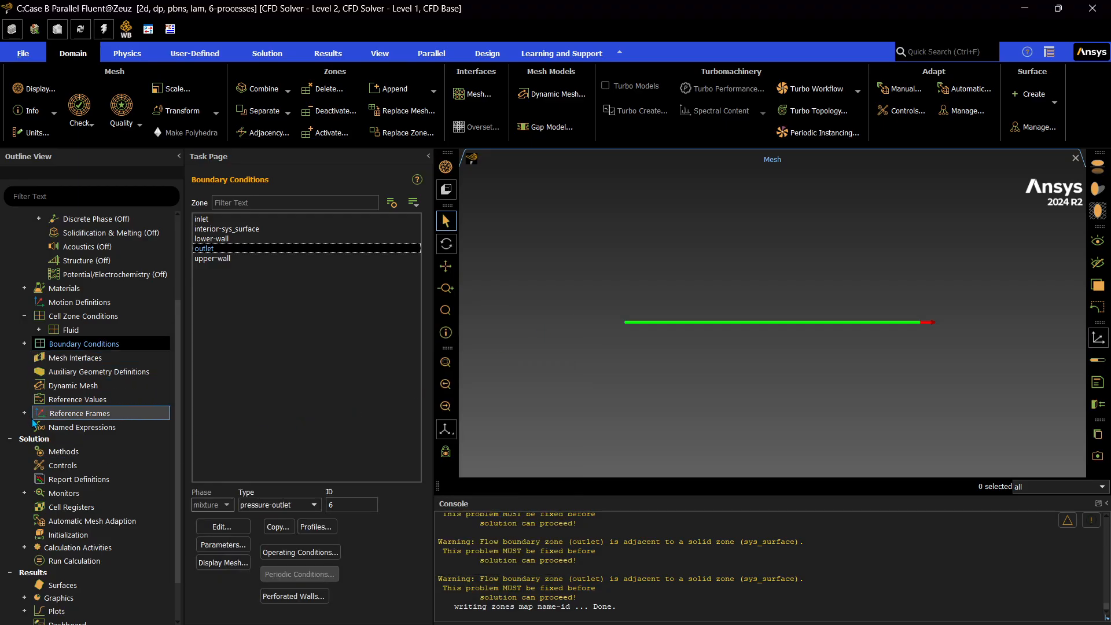
# Step: Set the residual convergence criteria for continuity, x-velocity and y-velocity to 1e-6 and confirm
pyautogui.scroll(-2, 29, 404)
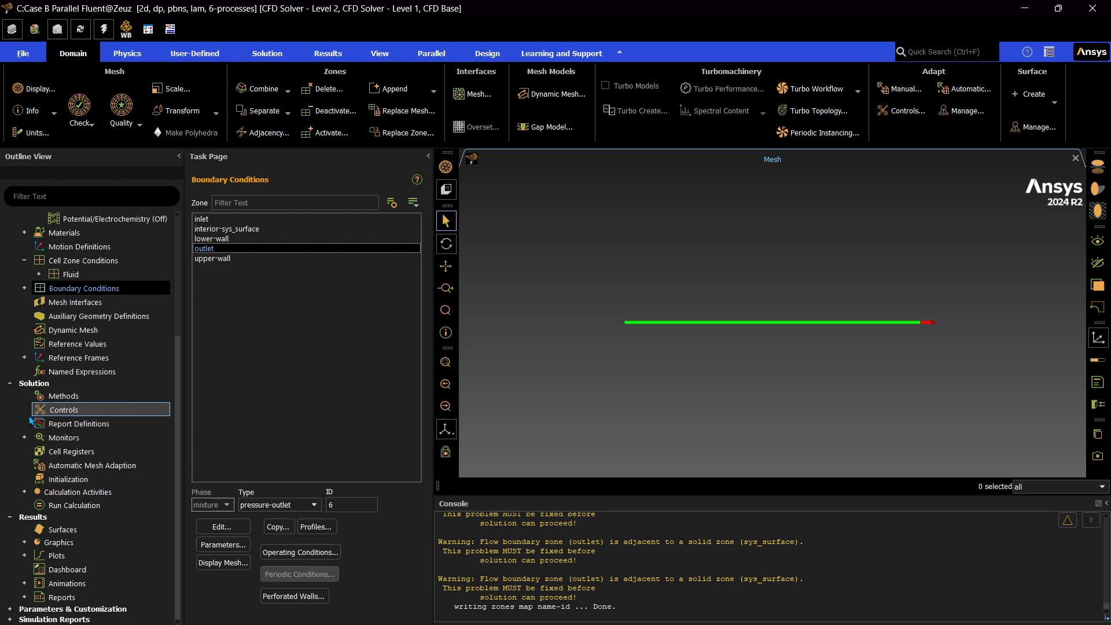
pyautogui.click(24, 437)
pyautogui.doubleClick(77, 451)
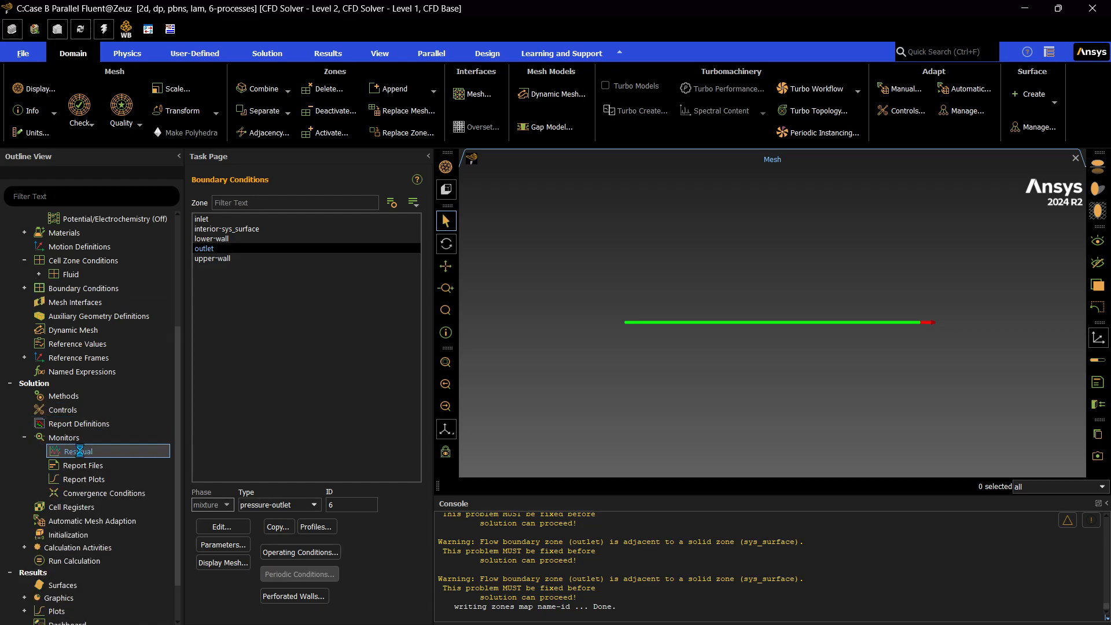
pyautogui.doubleClick(502, 376)
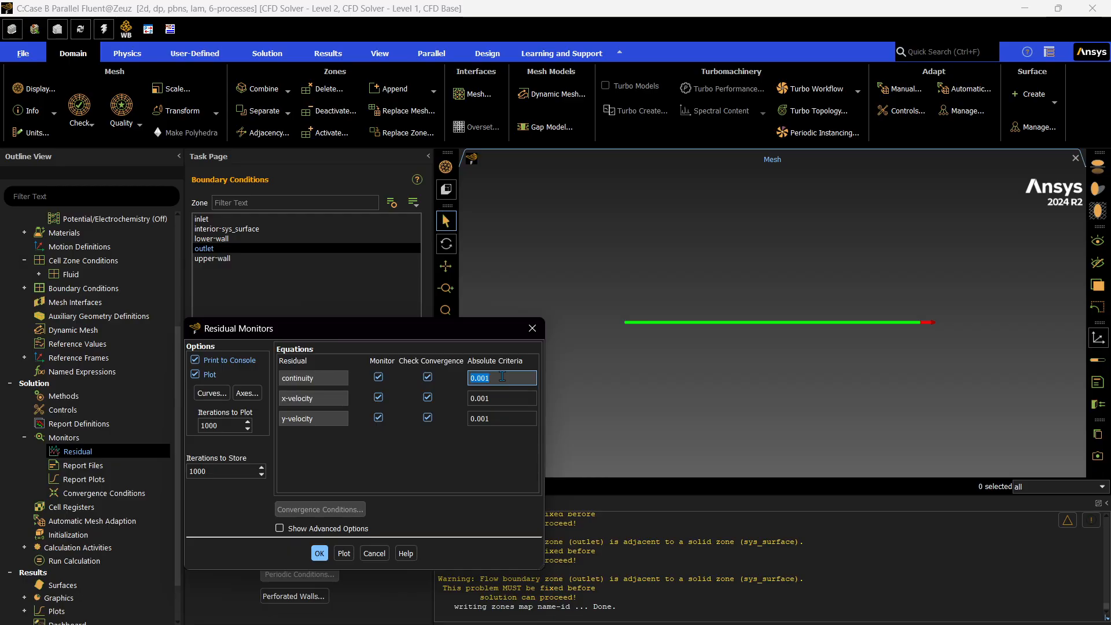
pyautogui.write('1e-6')
pyautogui.click(503, 397)
pyautogui.doubleClick(504, 397)
pyautogui.write('1e-6')
pyautogui.click(508, 418)
pyautogui.doubleClick(508, 418)
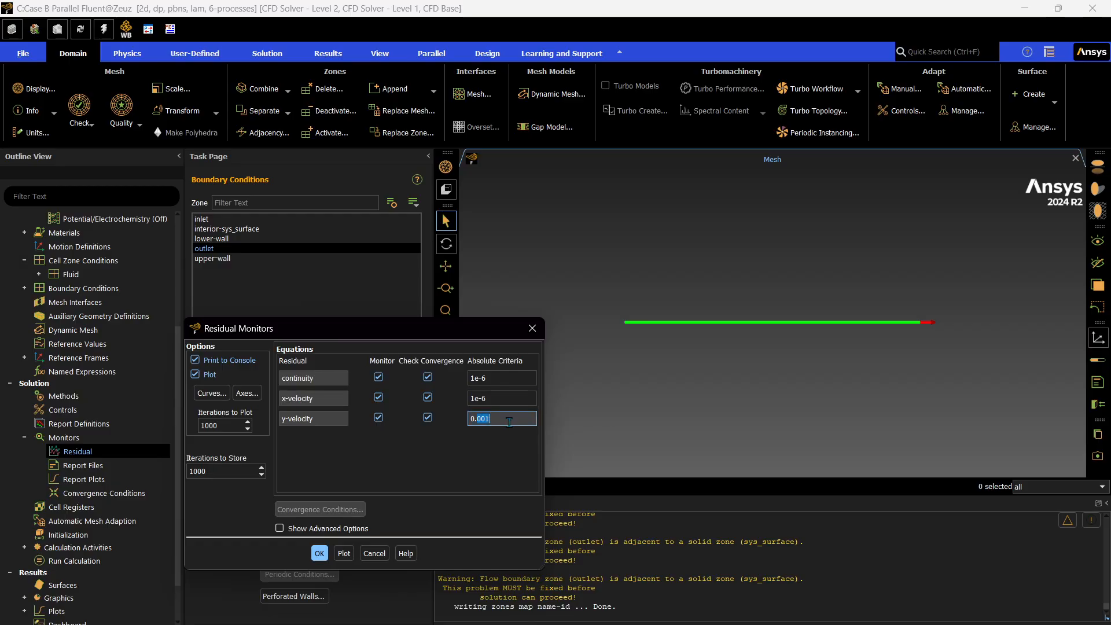
pyautogui.write('1e-6')
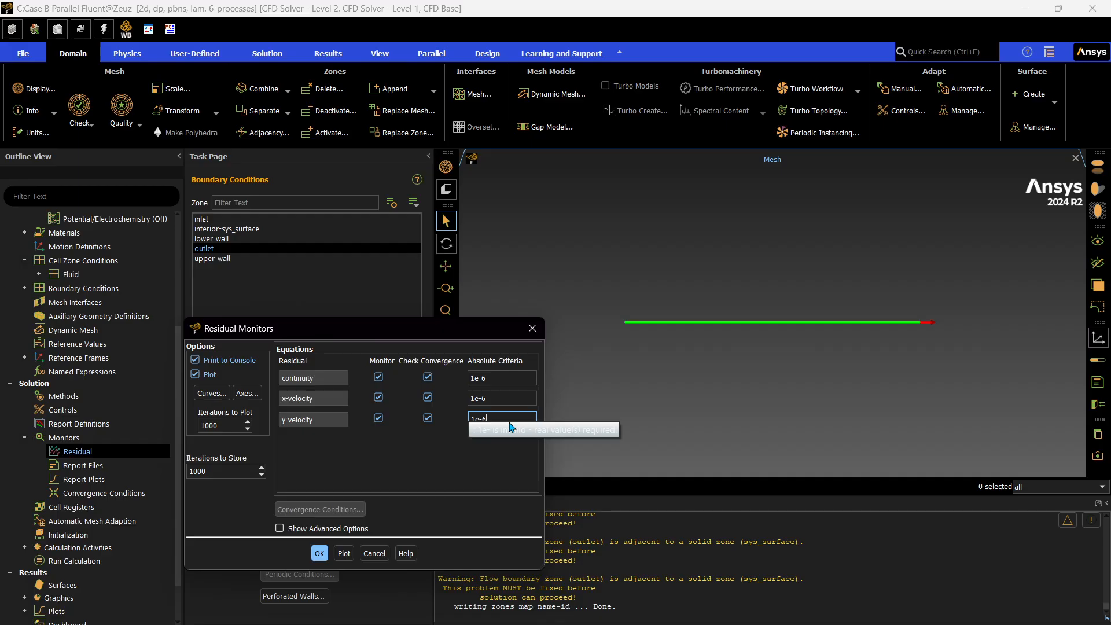
pyautogui.click(390, 466)
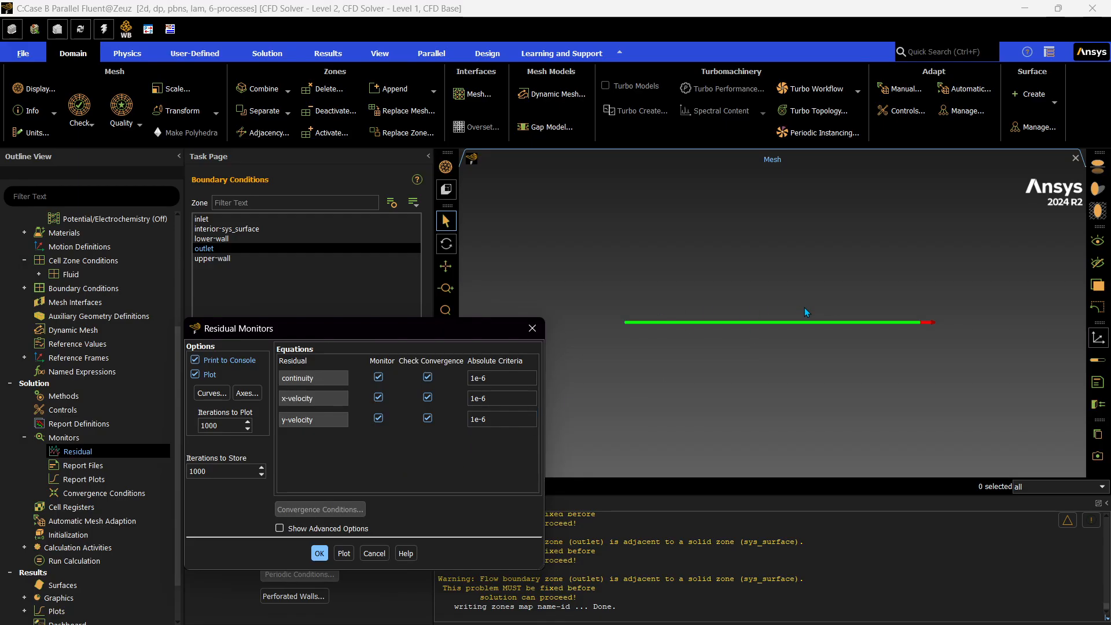
pyautogui.click(319, 552)
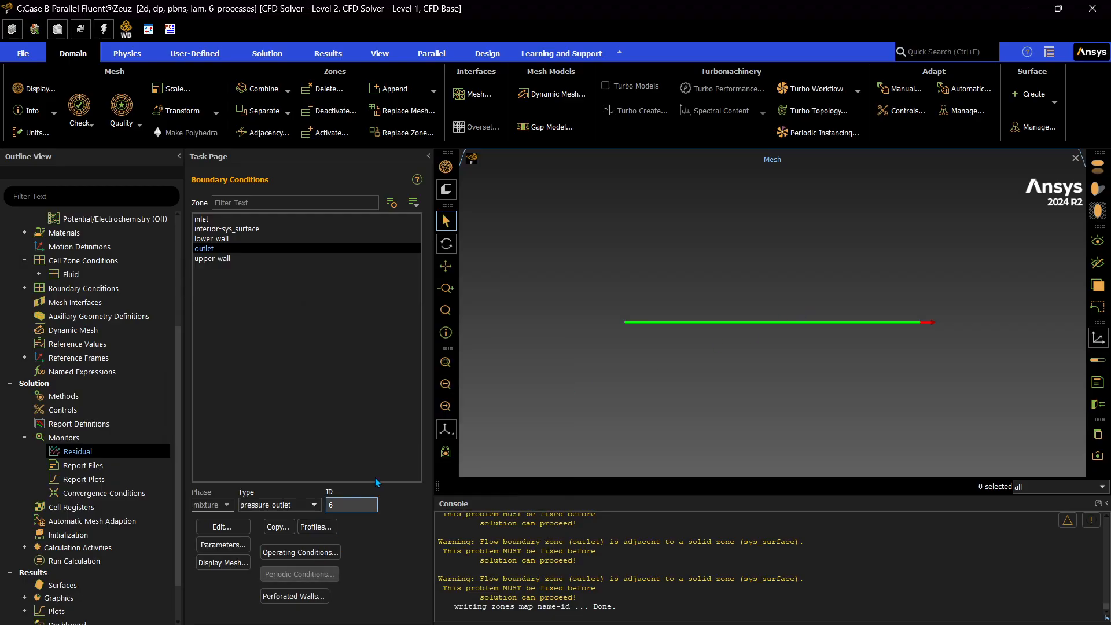
pyautogui.click(36, 437)
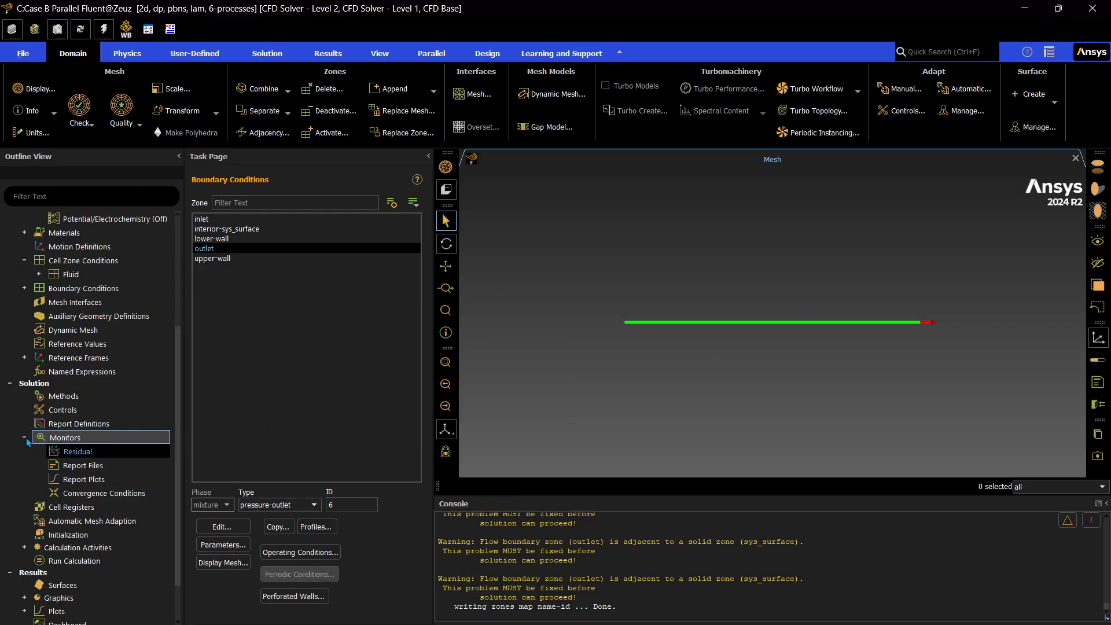
pyautogui.click(26, 437)
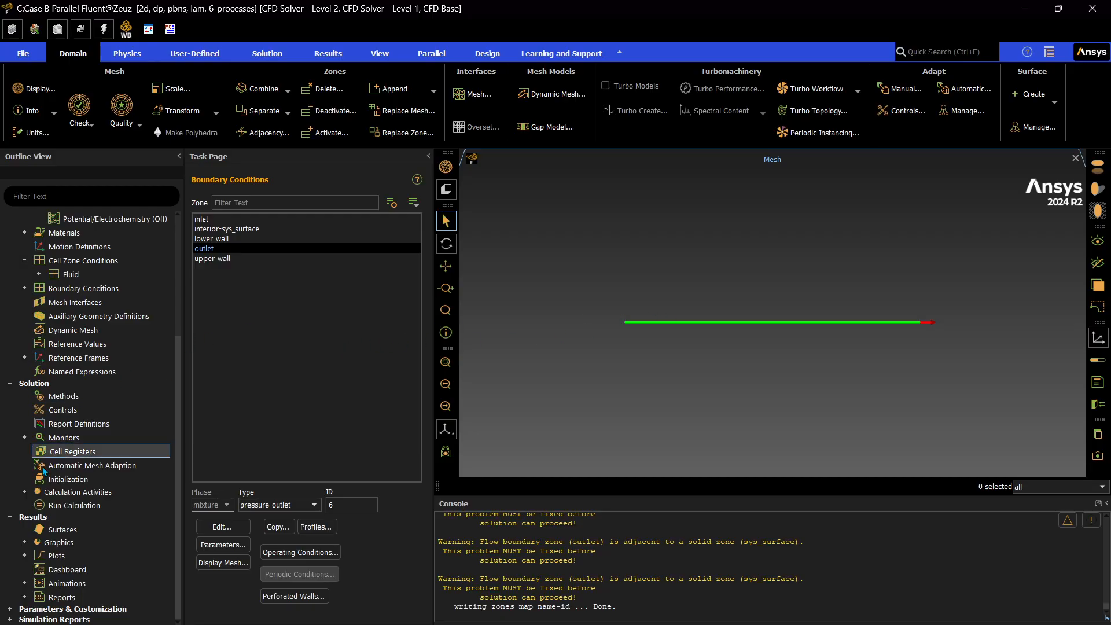
# Step: Set the number of iterations to 1000 and try to start the calculation, dismissing the initialization question
pyautogui.doubleClick(71, 504)
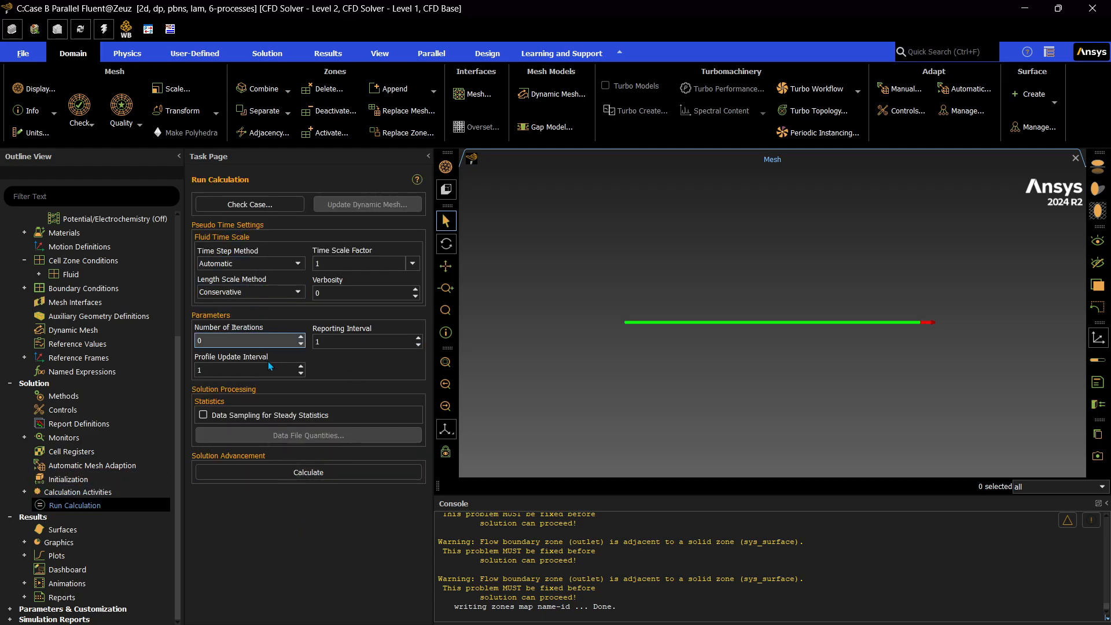
pyautogui.press('BackSpace')
pyautogui.write('1000')
pyautogui.click(269, 472)
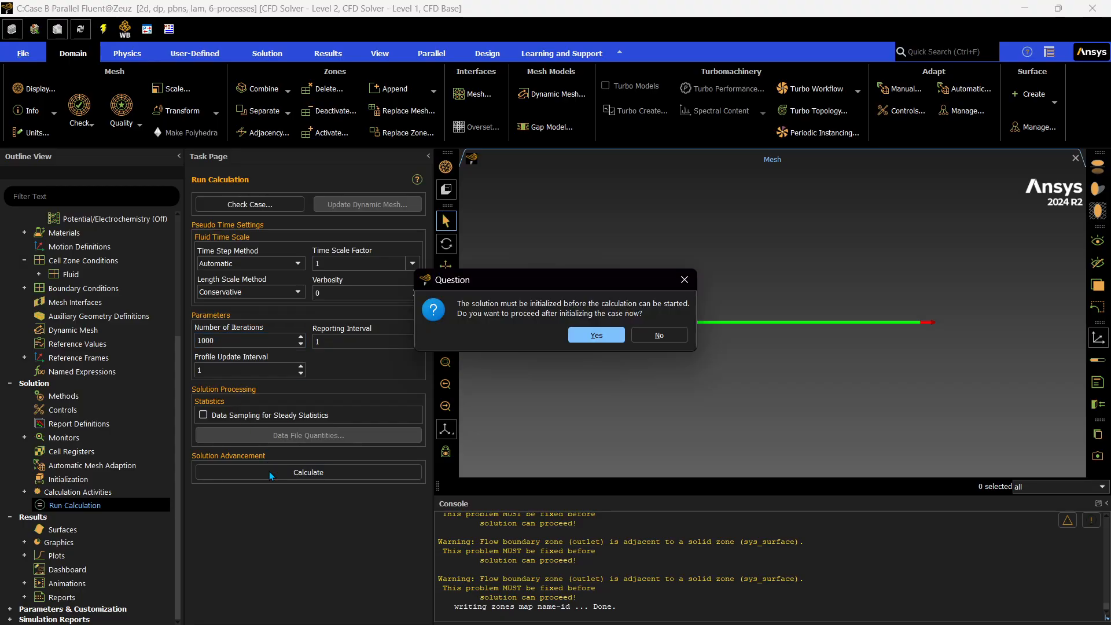
pyautogui.click(684, 280)
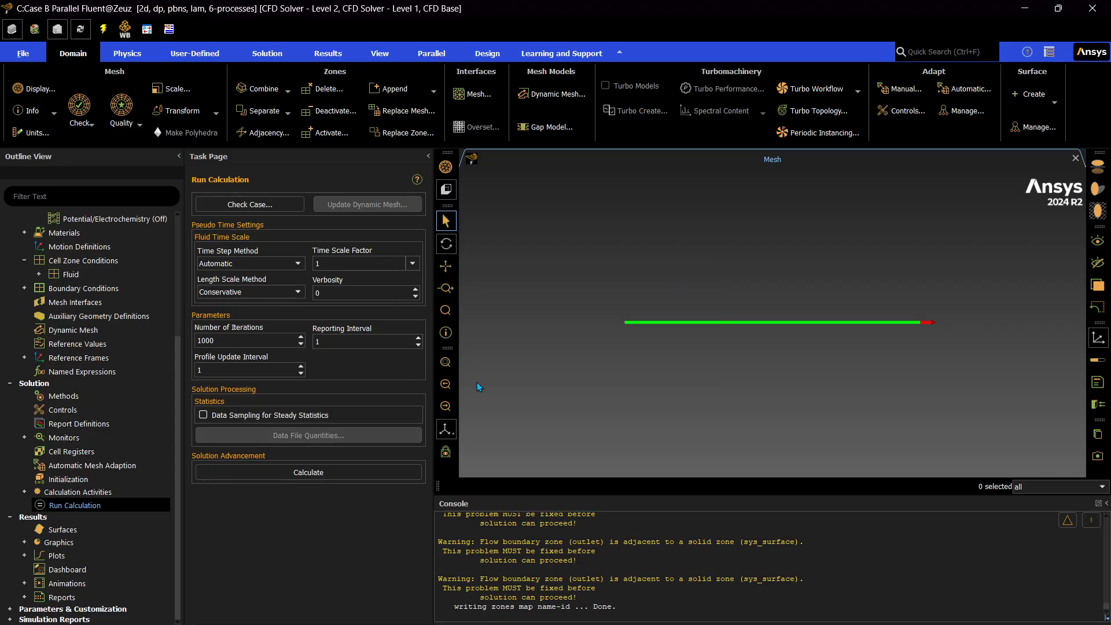
# Step: Initialize the solution with hybrid initialization and run the calculation until it completes, acknowledging the completion notice
pyautogui.click(64, 479)
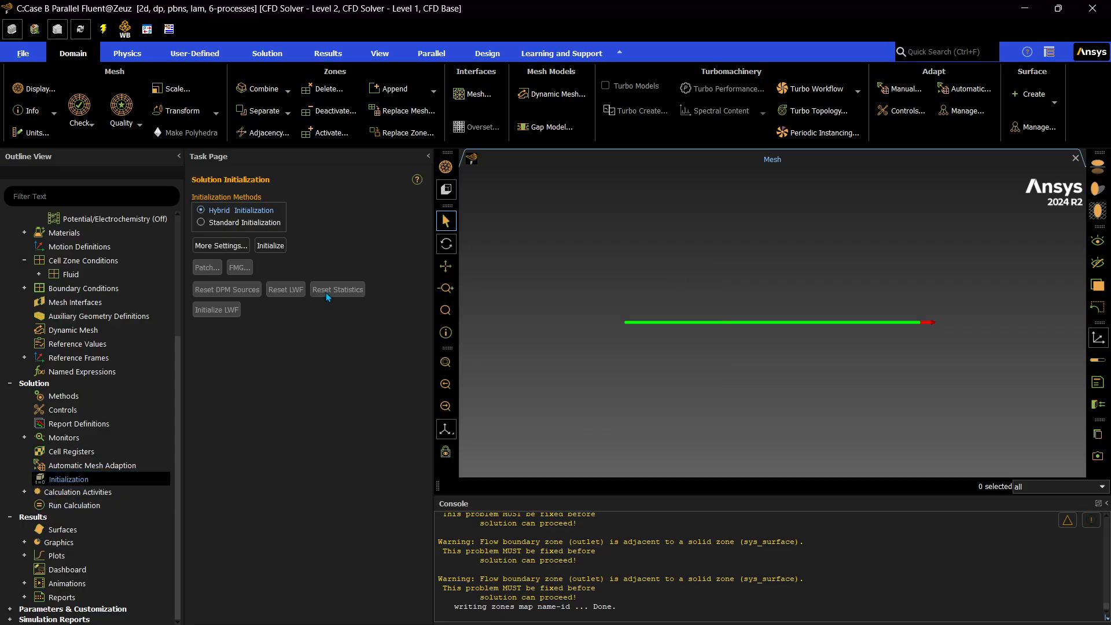
pyautogui.click(272, 252)
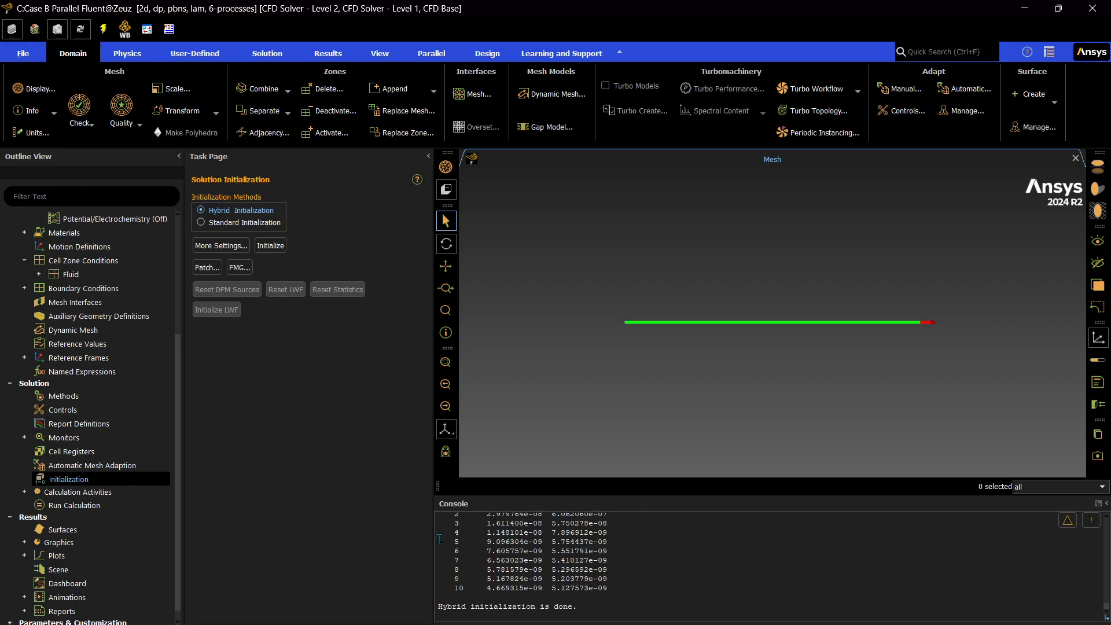
pyautogui.click(94, 507)
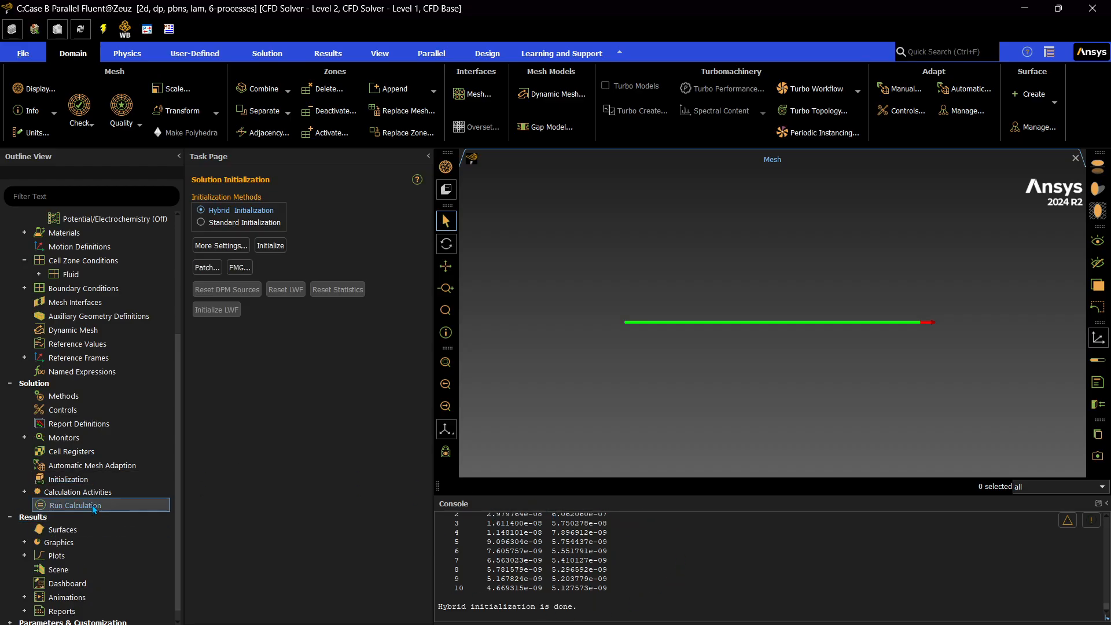
pyautogui.doubleClick(93, 507)
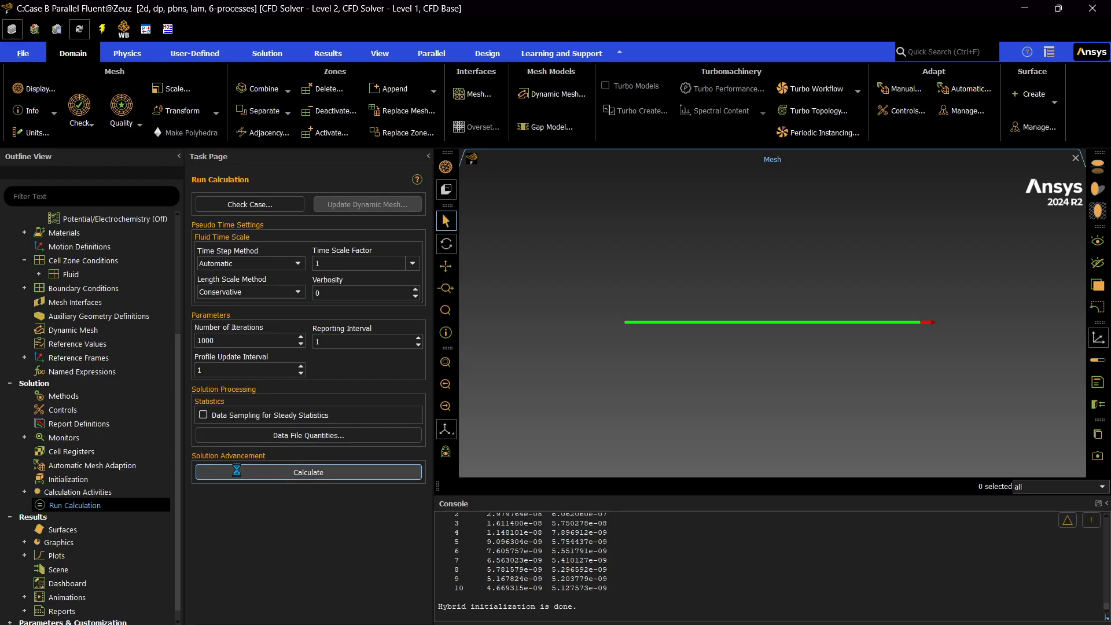
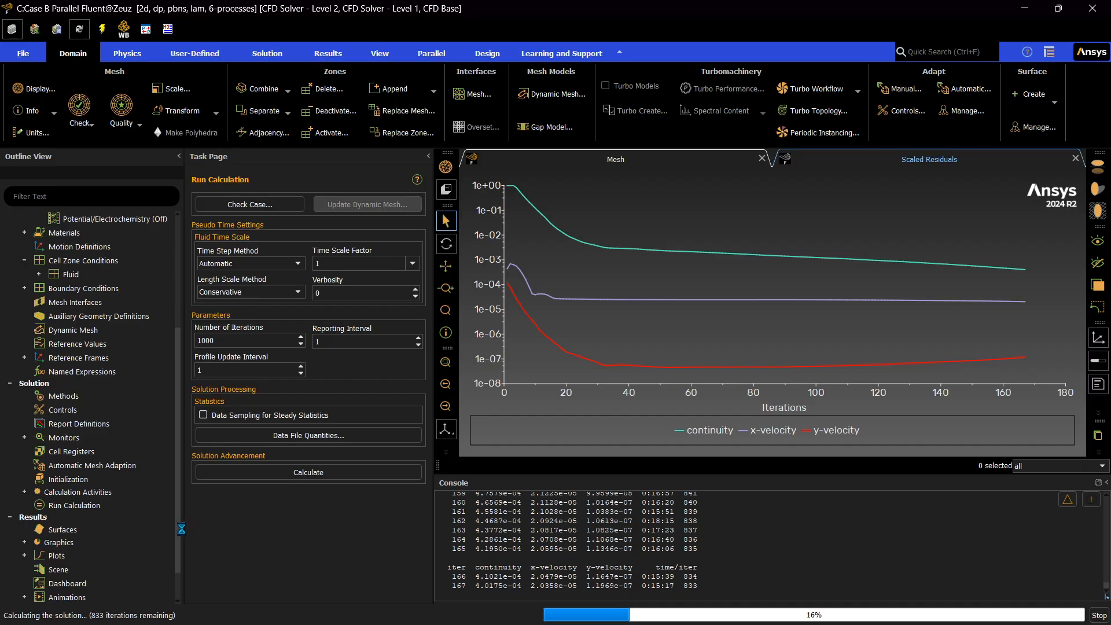
pyautogui.scroll(4, 179, 539)
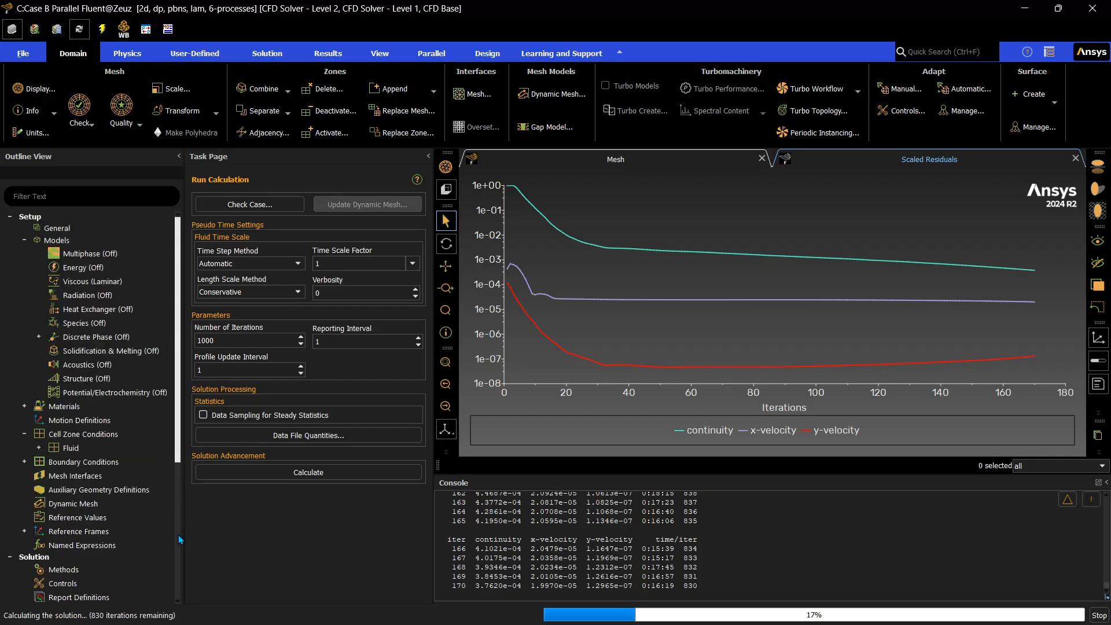
pyautogui.scroll(-1, 178, 534)
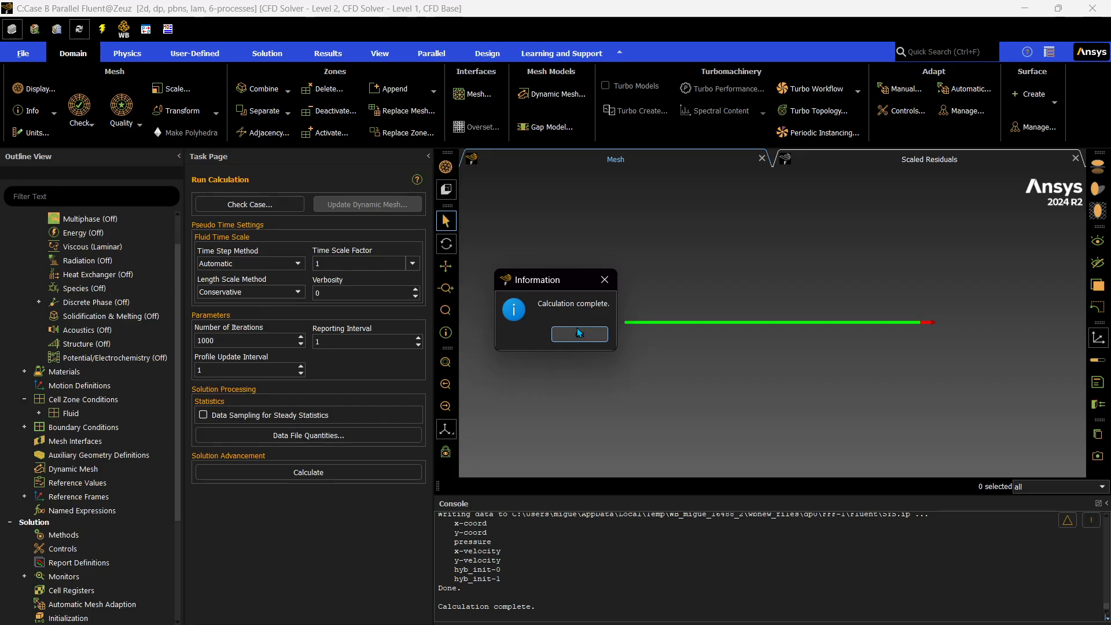
pyautogui.click(577, 336)
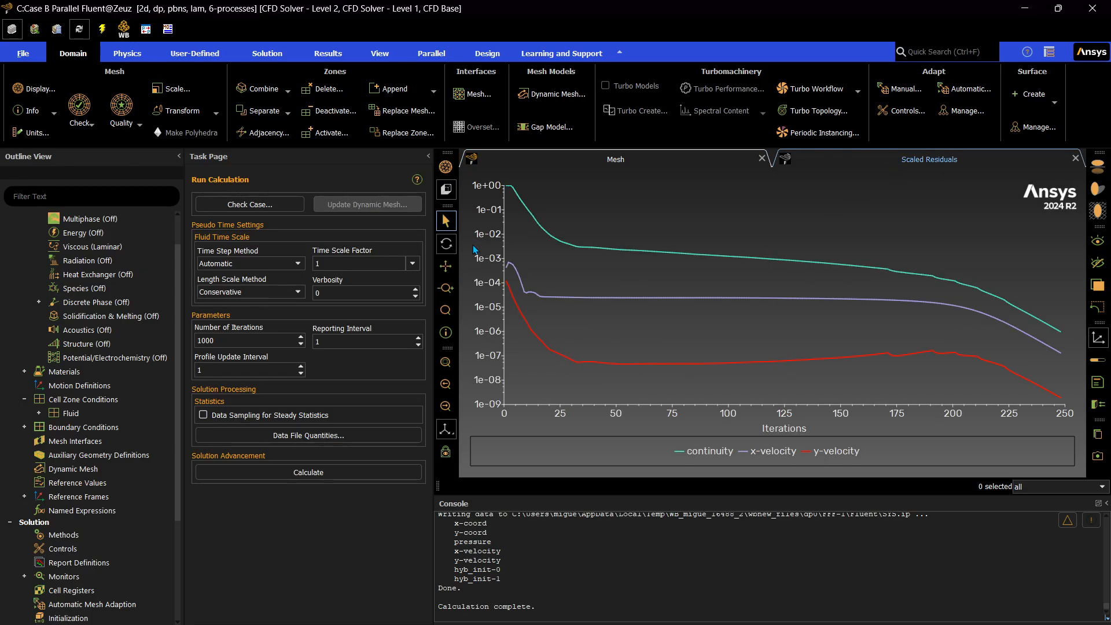
# Step: Check the scaled residuals plot, and quit Fluent, confirming the exit
pyautogui.moveTo(657, 375)
pyautogui.moveTo(619, 366)
pyautogui.moveTo(1038, 318)
pyautogui.scroll(-3, 104, 557)
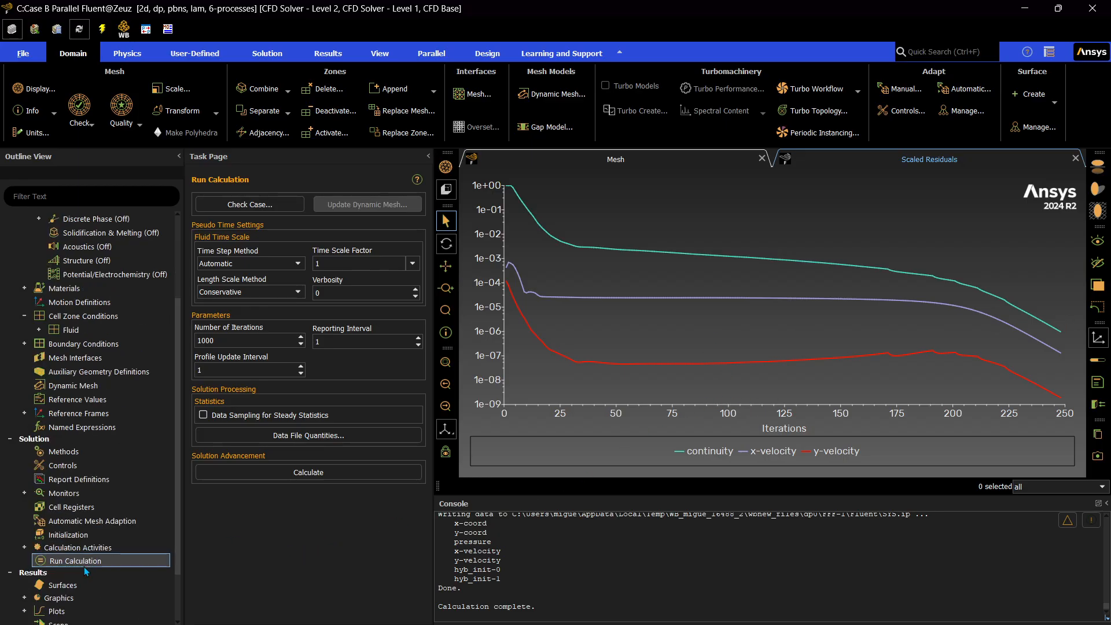
pyautogui.scroll(-2, 104, 559)
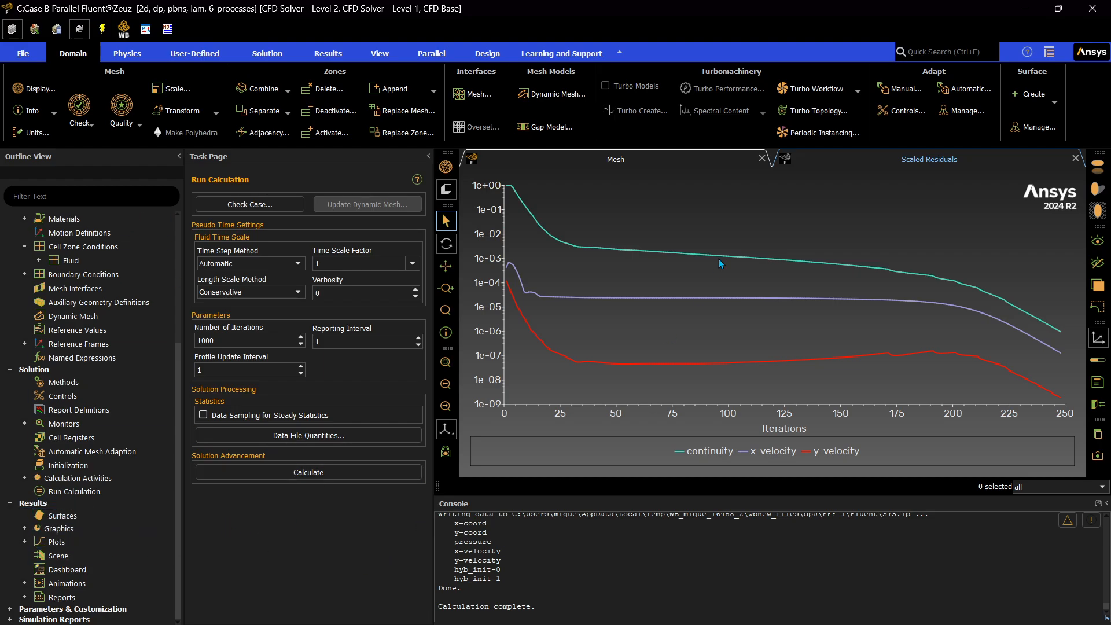
pyautogui.click(1101, 7)
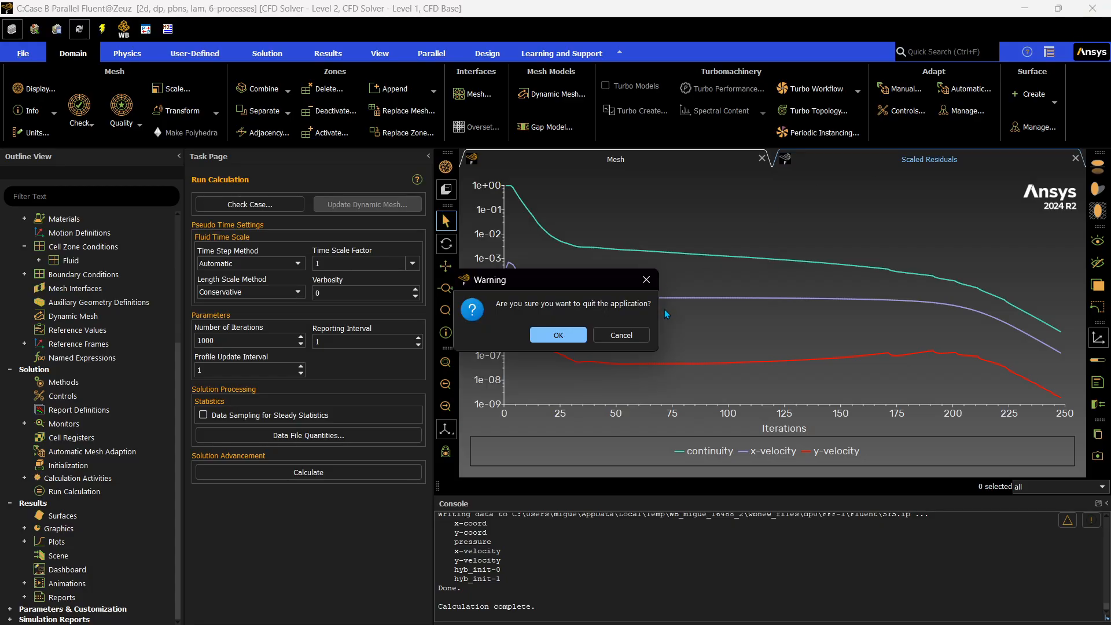
pyautogui.click(556, 335)
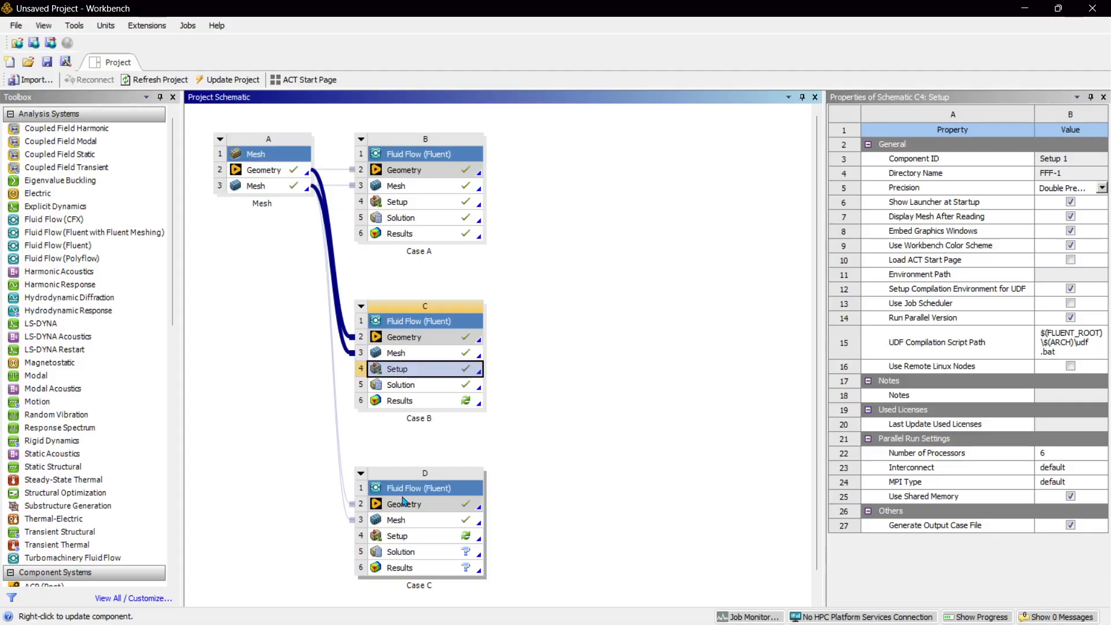
# Step: Open the Case B results in CFD-Post, maximize the window and orient the view along the Z axis
pyautogui.click(472, 403)
pyautogui.doubleClick(471, 404)
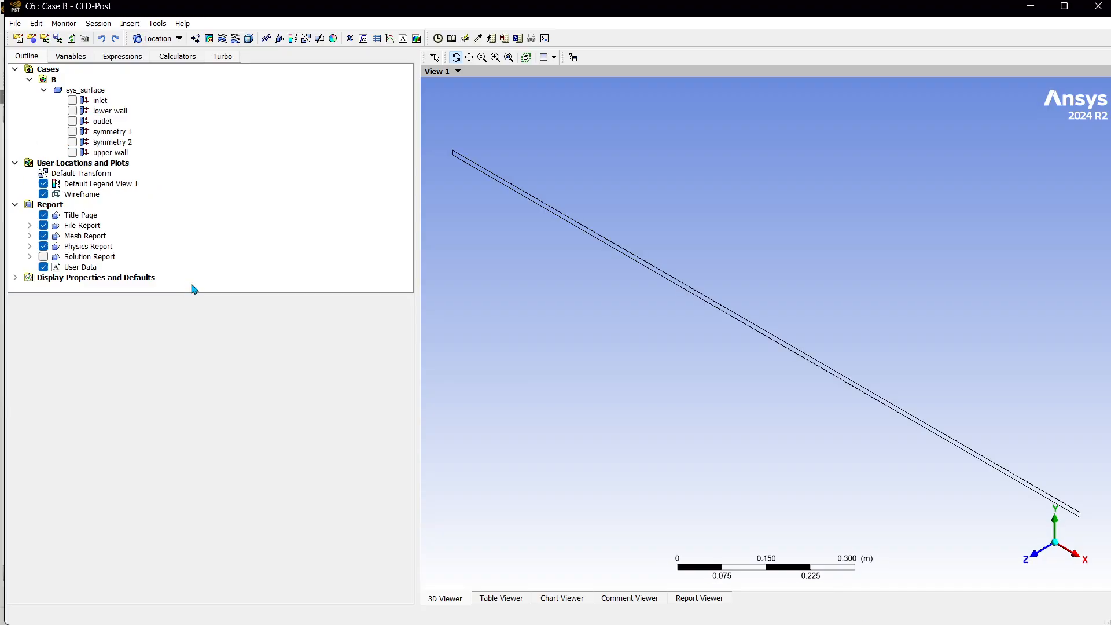
pyautogui.click(1063, 6)
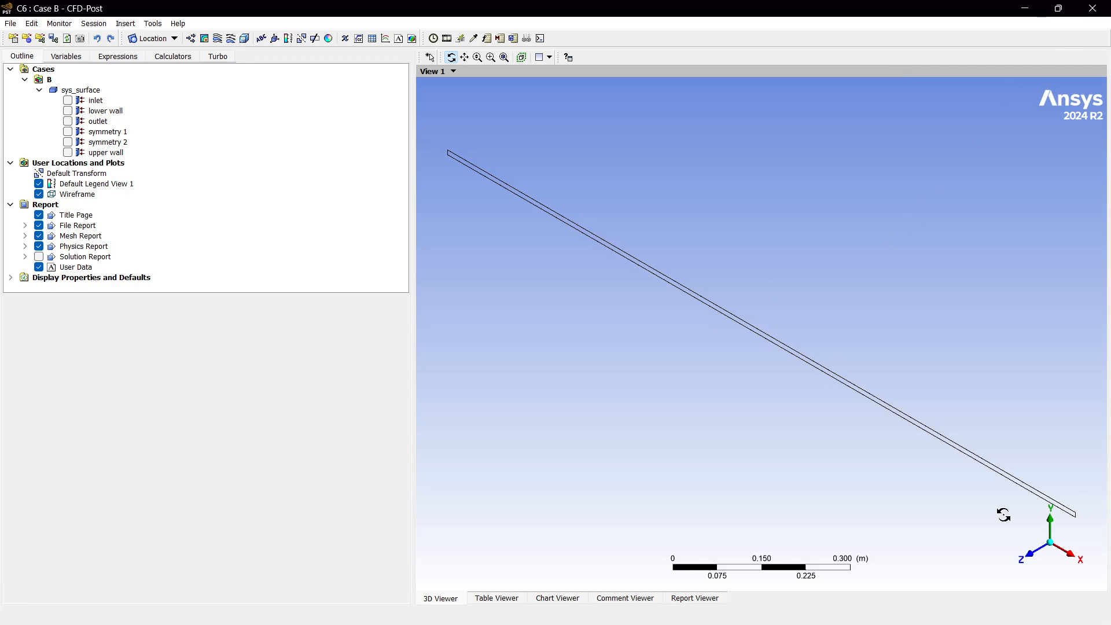
pyautogui.click(1035, 560)
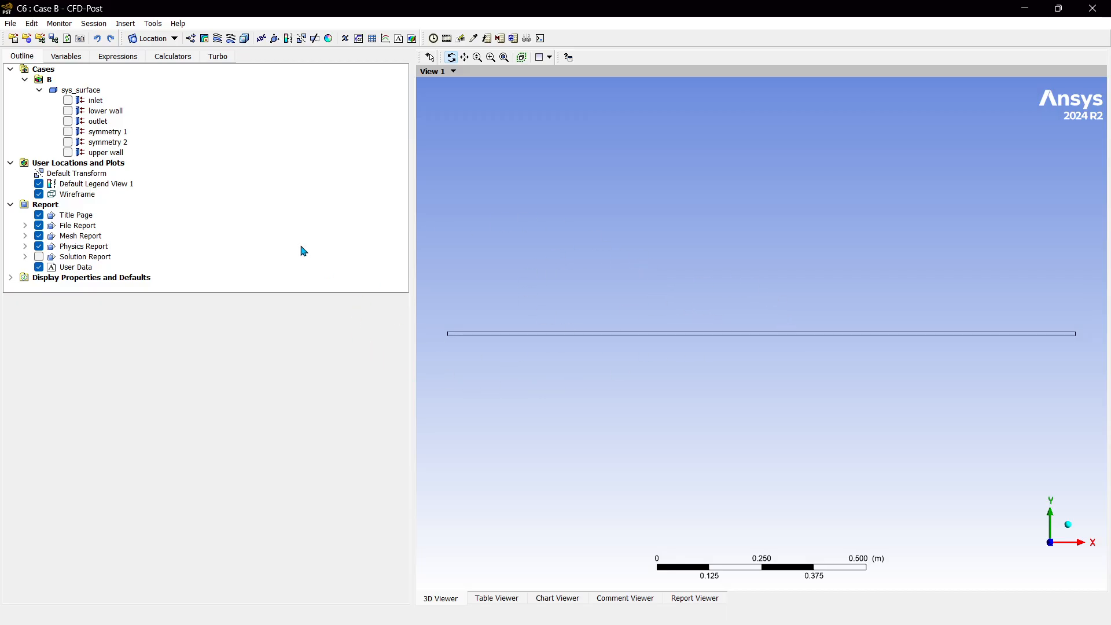
# Step: Insert a new line location named mline
pyautogui.click(139, 41)
pyautogui.click(159, 81)
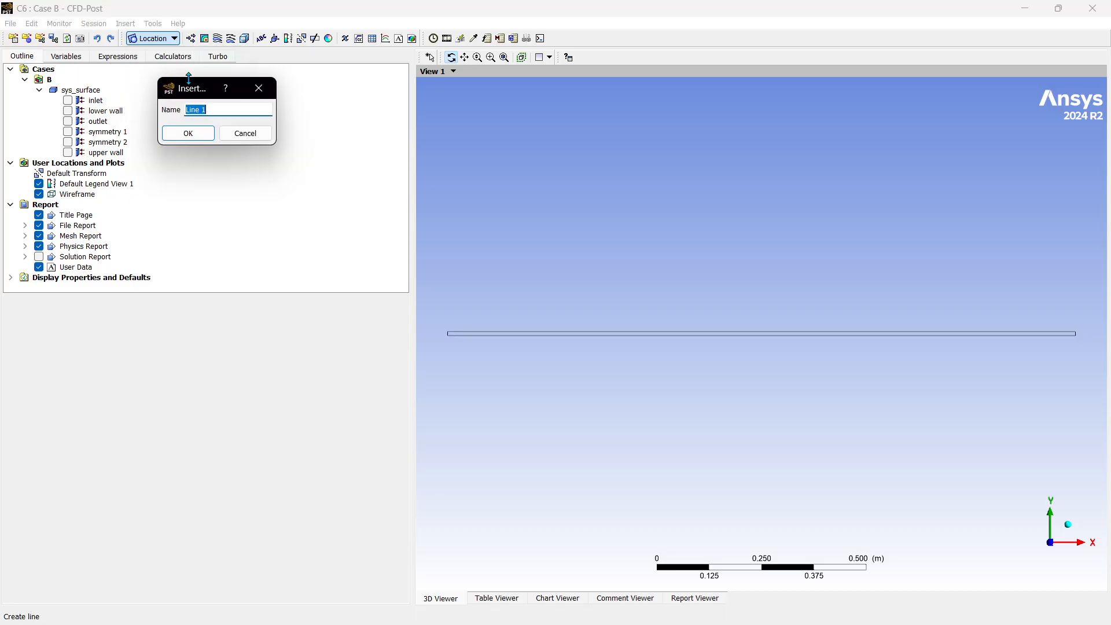
pyautogui.write('mline')
pyautogui.click(198, 132)
pyautogui.click(173, 39)
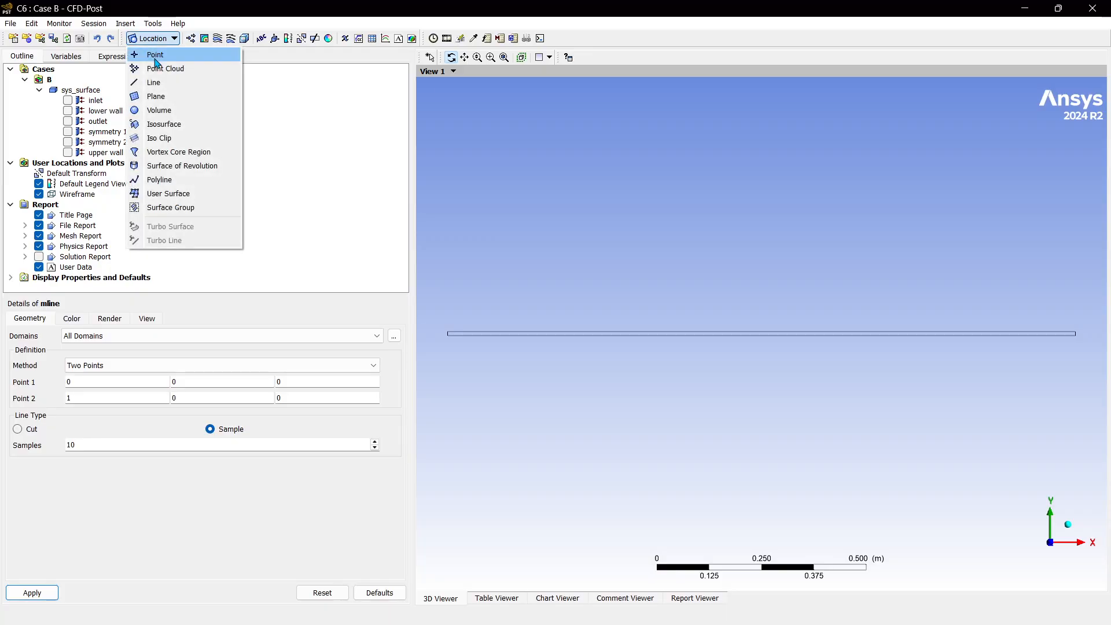
pyautogui.click(160, 85)
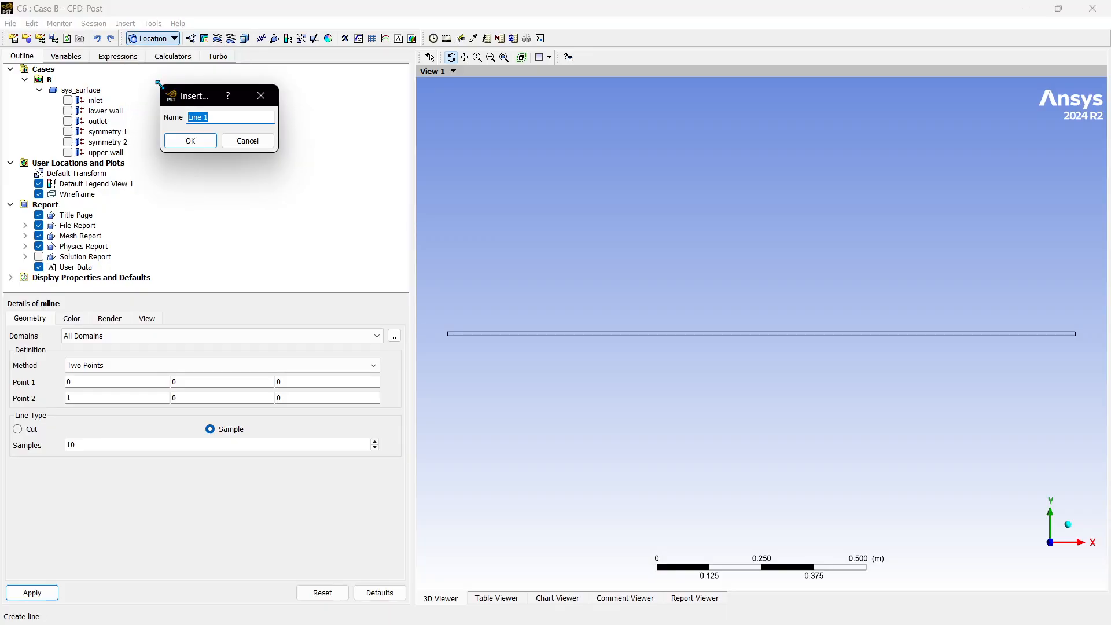
pyautogui.click(266, 97)
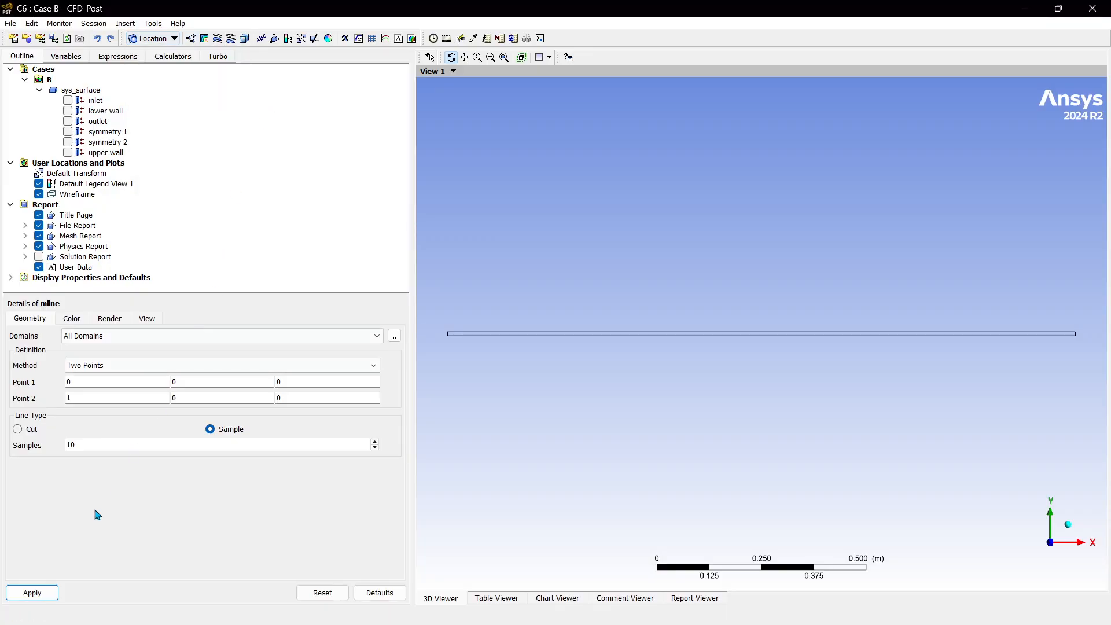
# Step: Define mline from (0.75, 0, 0) to (0.75, 0.01, 0) with 200 samples and apply it
pyautogui.click(124, 383)
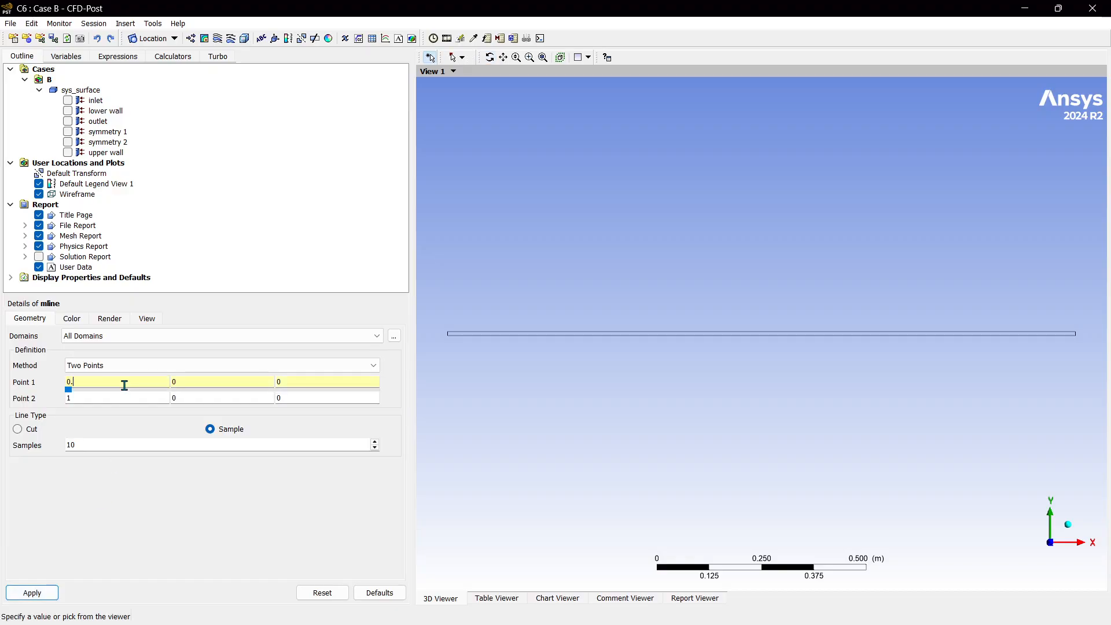
pyautogui.write('0.75')
pyautogui.press('Return')
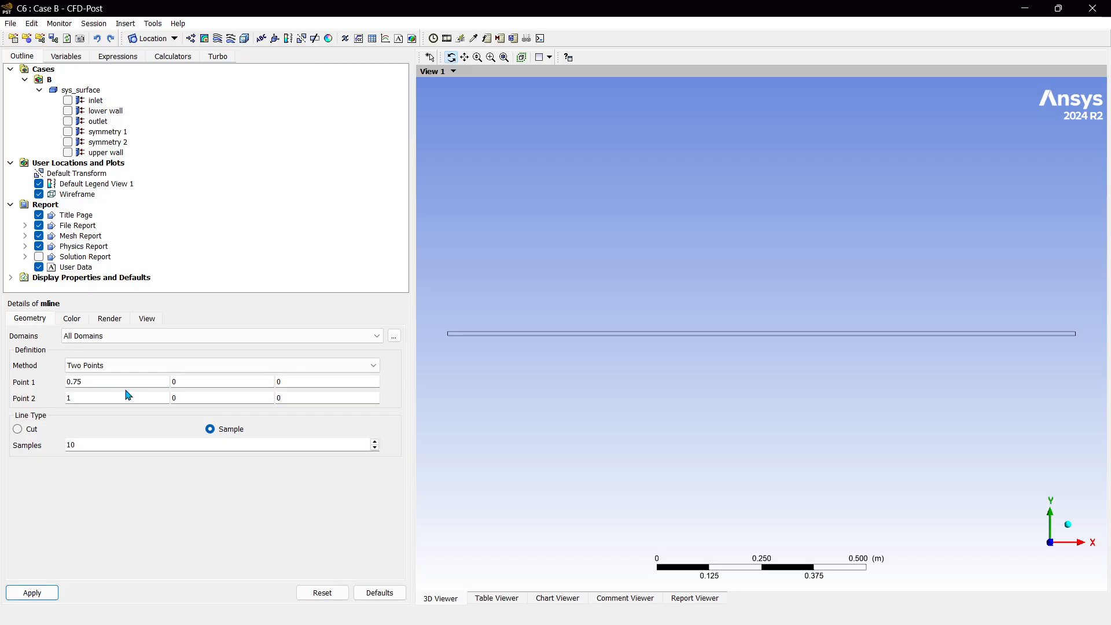
pyautogui.click(126, 397)
pyautogui.write('0.75')
pyautogui.press('Tab')
pyautogui.write('0.01')
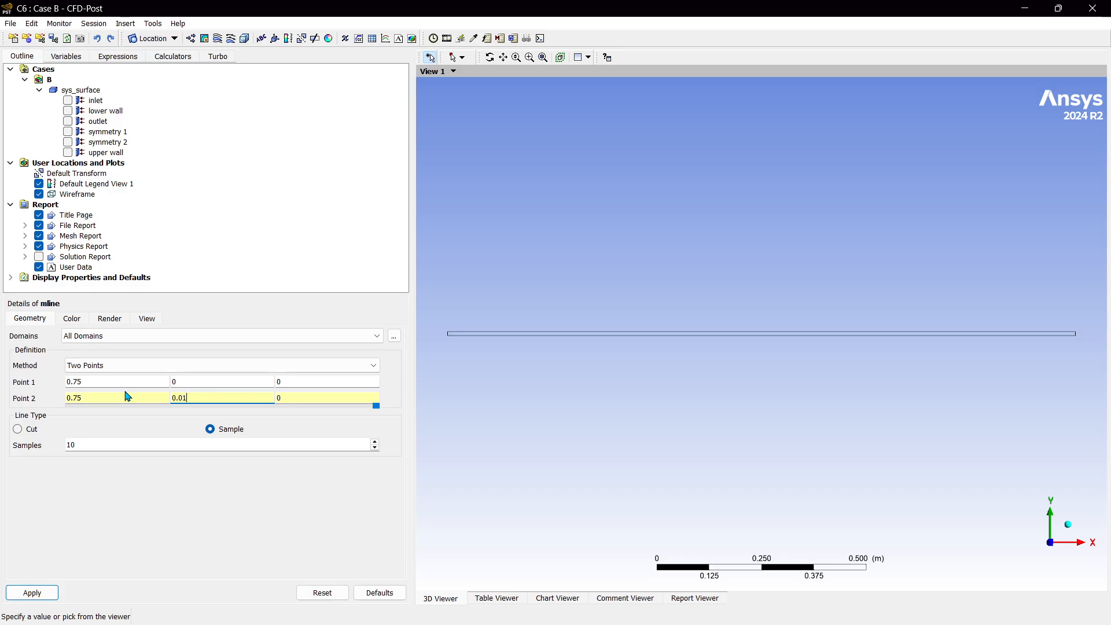
pyautogui.press('Return')
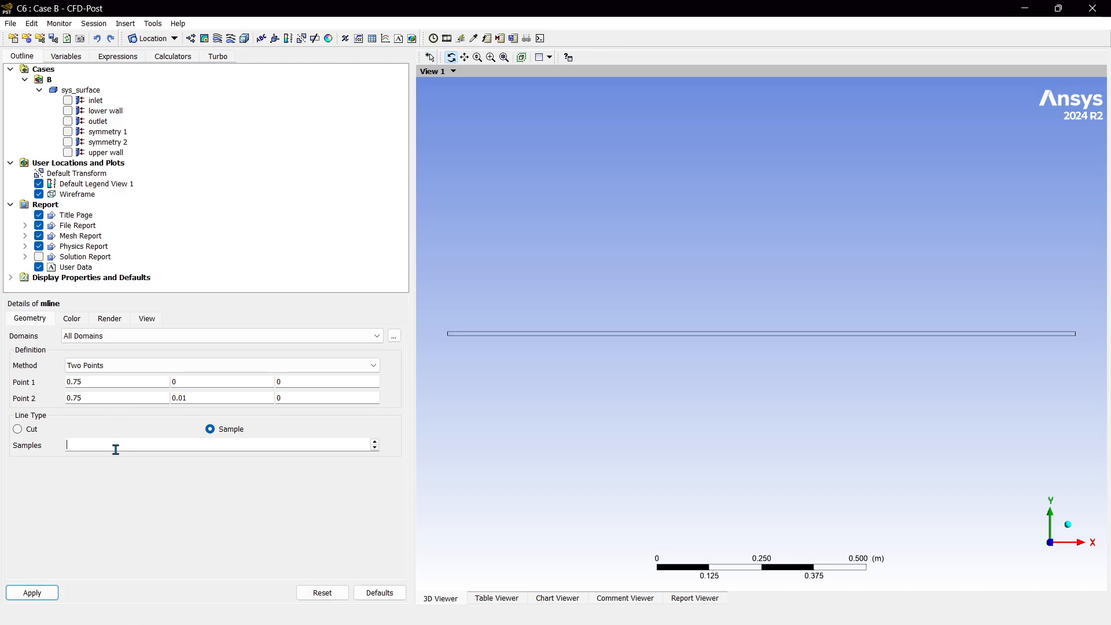
pyautogui.click(32, 592)
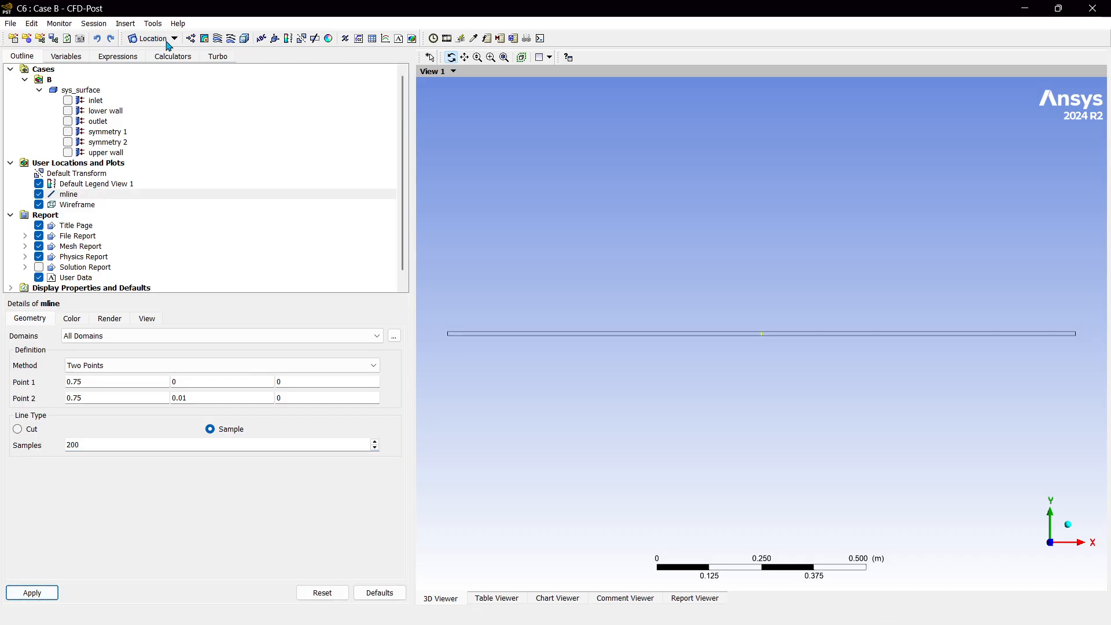
# Step: Insert a second line location named eline
pyautogui.click(167, 42)
pyautogui.click(154, 83)
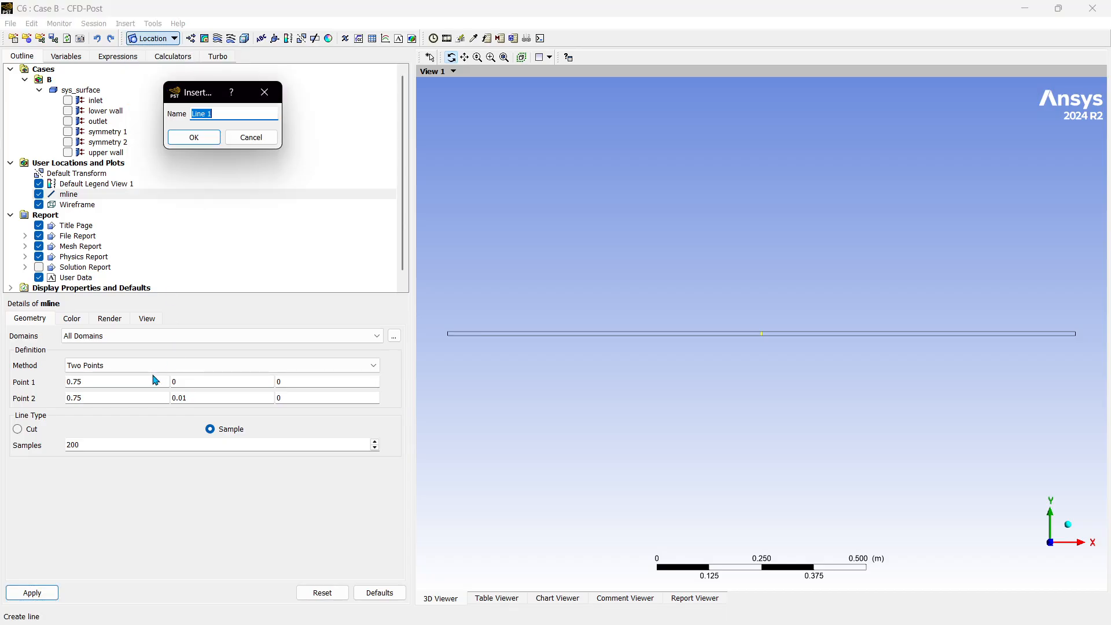
pyautogui.write('eline')
pyautogui.click(194, 137)
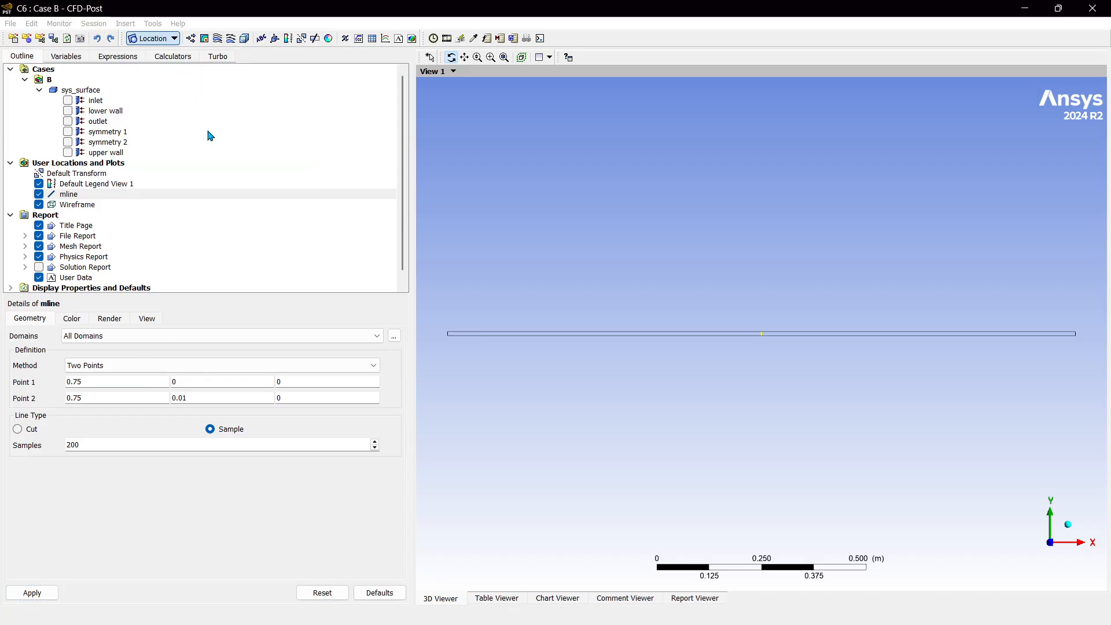
# Step: Define eline from (1.4999, 0, 0) to (1.4999, 0.01, 0) with 200 samples and apply it
pyautogui.click(108, 379)
pyautogui.write('1.4999')
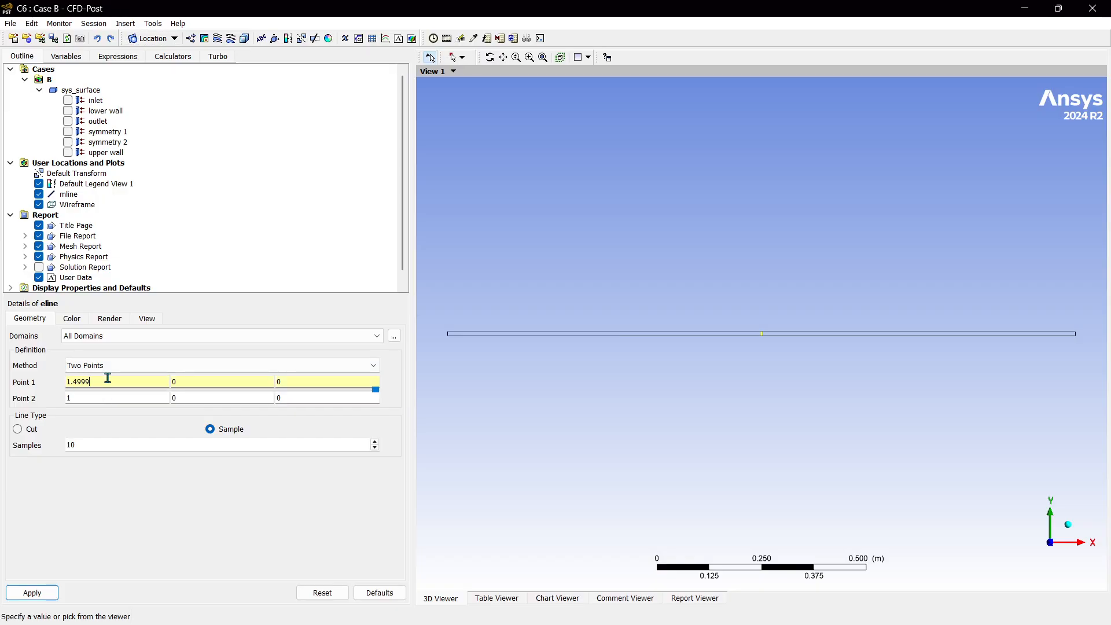
pyautogui.click(97, 399)
pyautogui.doubleClick(98, 399)
pyautogui.write('1.4999')
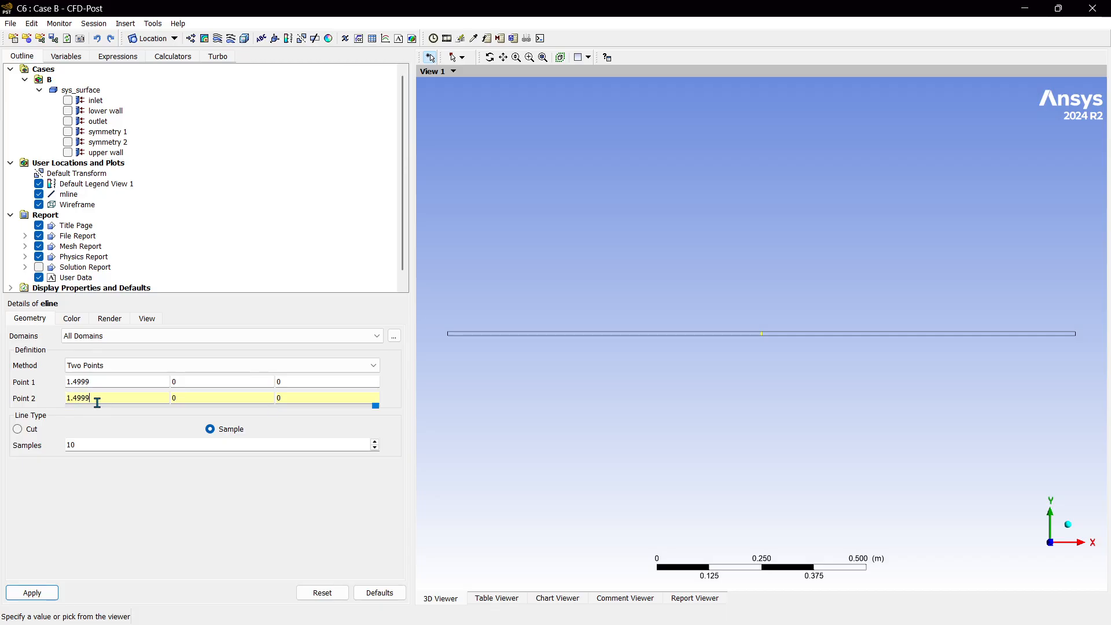
pyautogui.click(188, 399)
pyautogui.write('.01')
pyautogui.click(103, 444)
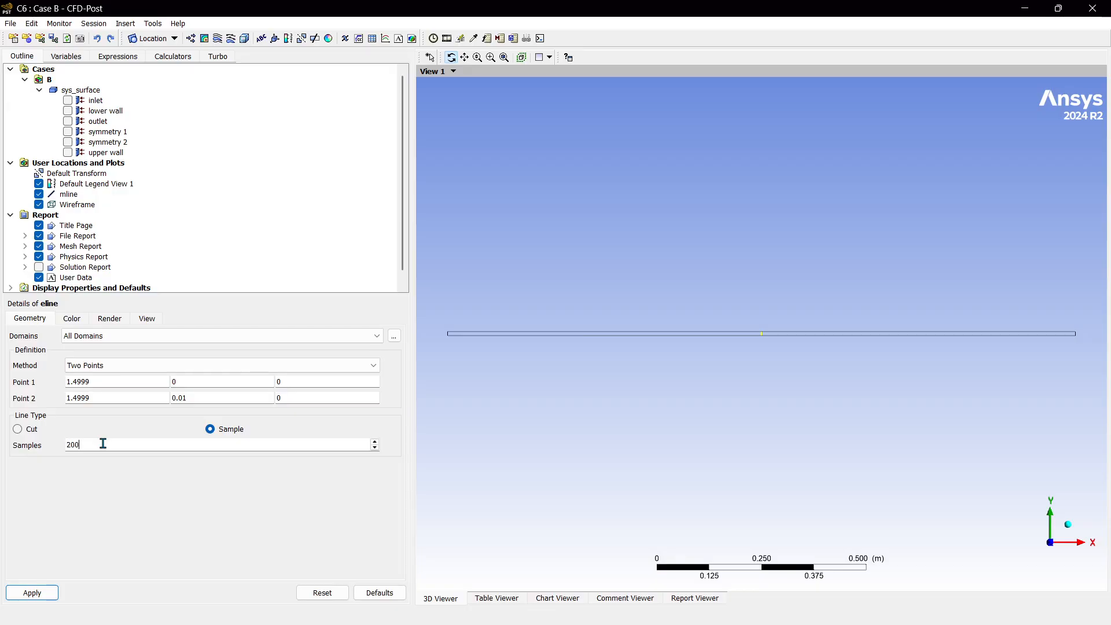
pyautogui.click(34, 592)
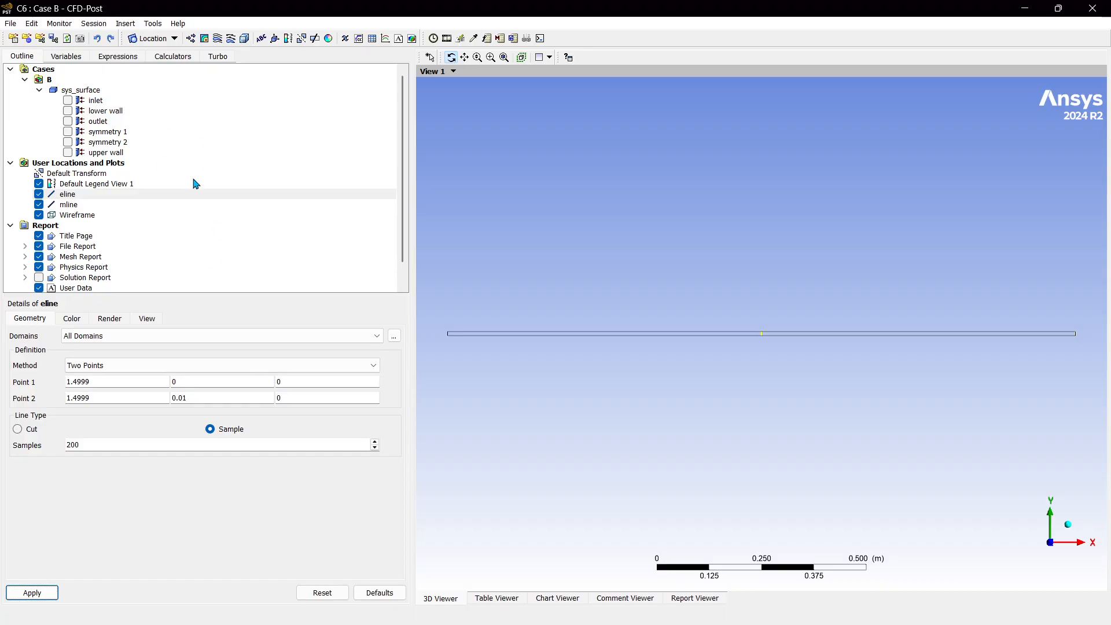
# Step: Insert a third line location named tline
pyautogui.click(167, 41)
pyautogui.click(165, 82)
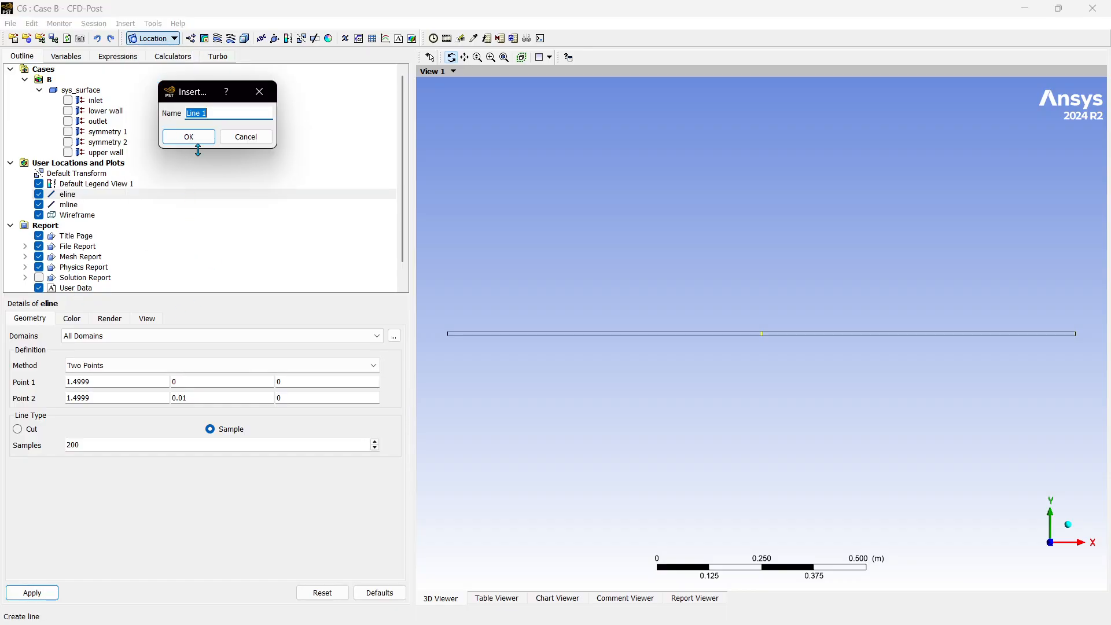
pyautogui.write('tline')
pyautogui.click(198, 139)
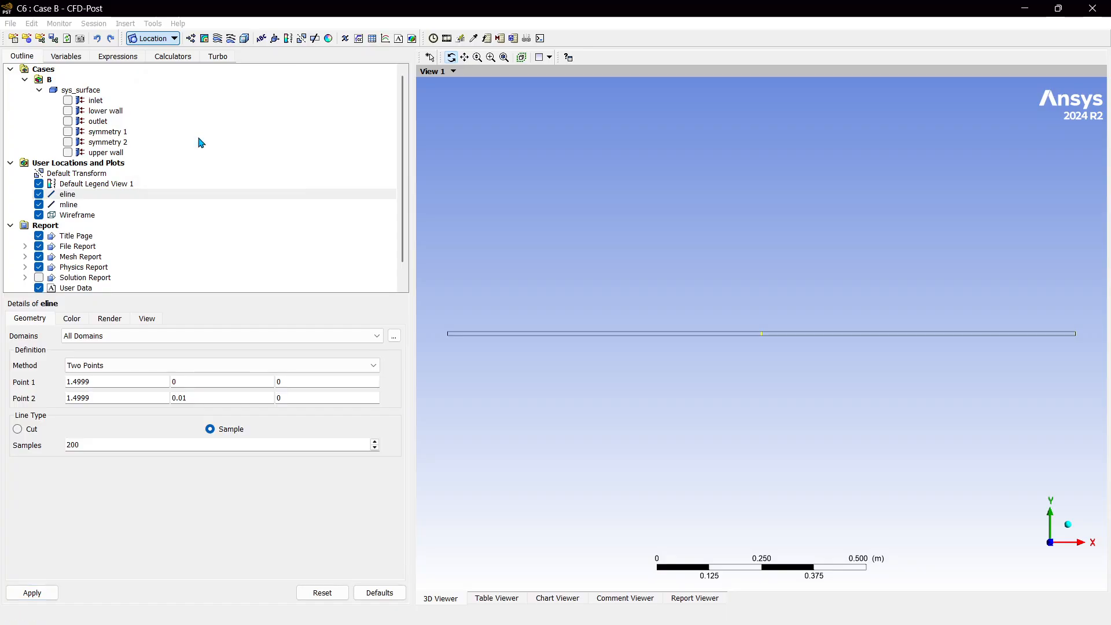
# Step: Define tline from (0.01, 0, 0) to (0.01, 0.01, 0) with 200 samples and apply it
pyautogui.click(119, 383)
pyautogui.write('.01')
pyautogui.click(114, 398)
pyautogui.press('BackSpace')
pyautogui.write('0.01')
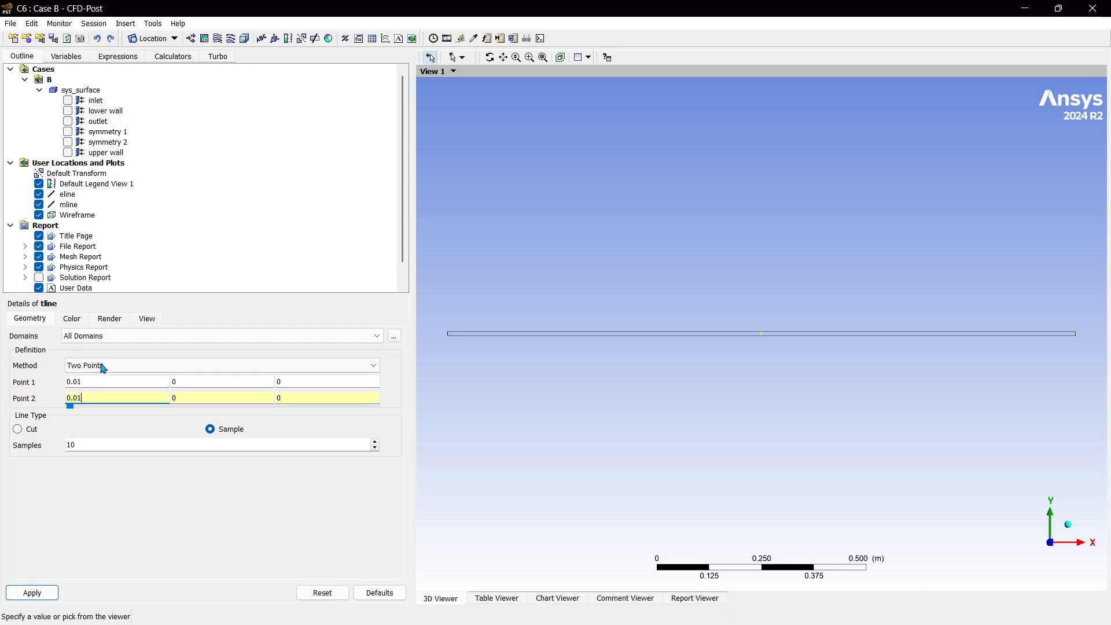
pyautogui.click(212, 398)
pyautogui.write('.01')
pyautogui.click(163, 444)
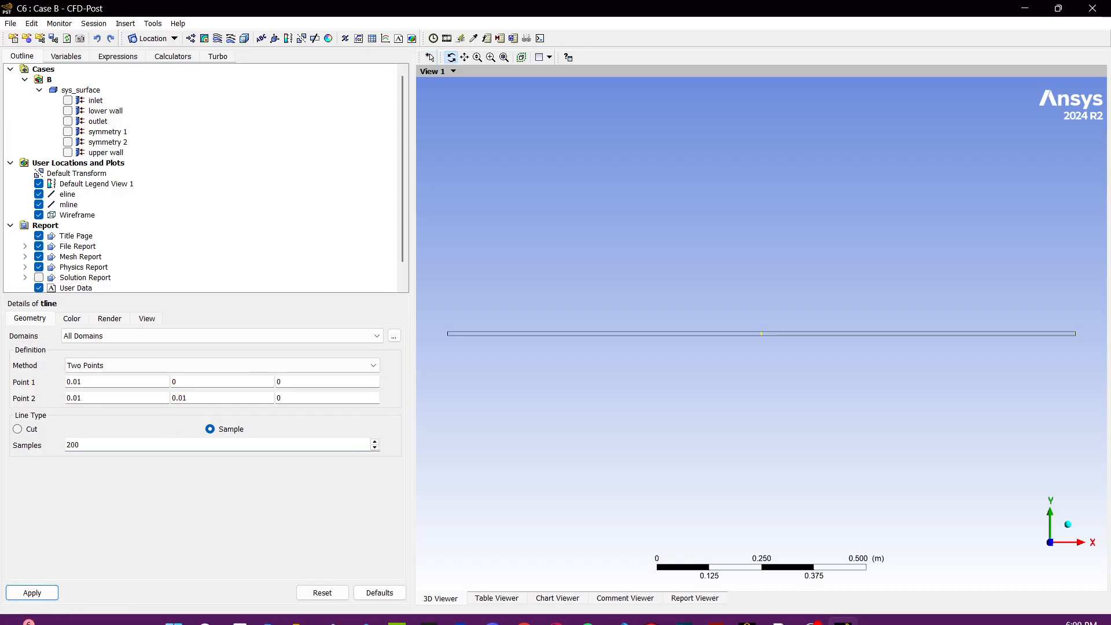
pyautogui.click(30, 592)
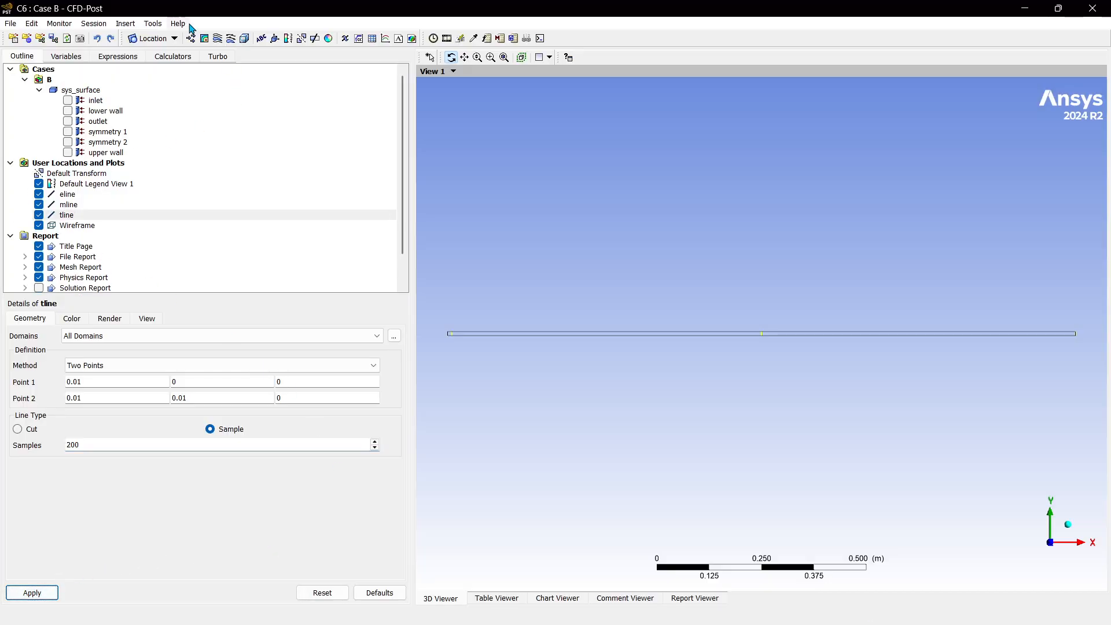
# Step: Insert a contour plot named uVel
pyautogui.click(204, 38)
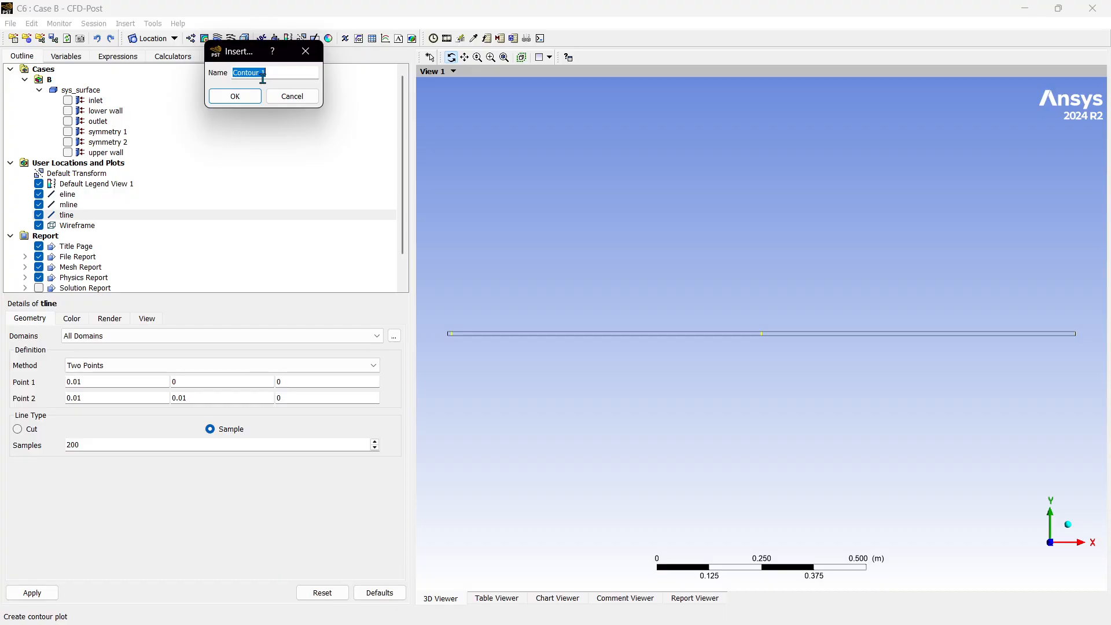
pyautogui.write('uVel')
pyautogui.click(248, 99)
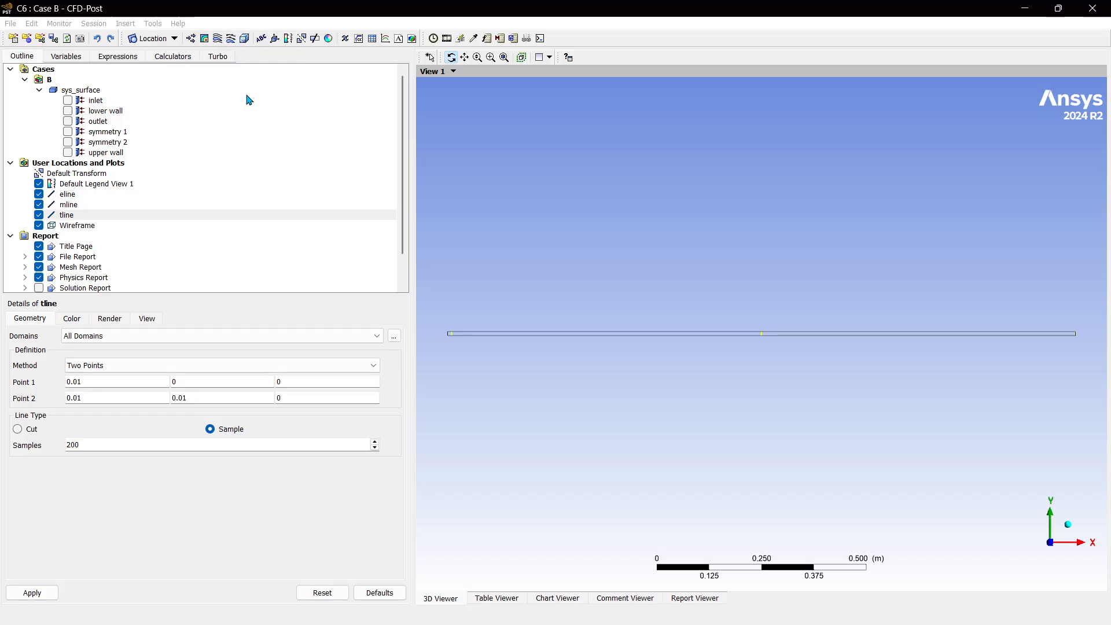
# Step: Define uVel on symmetry 1 with variable Velocity u and 15 contours, and apply it
pyautogui.click(99, 441)
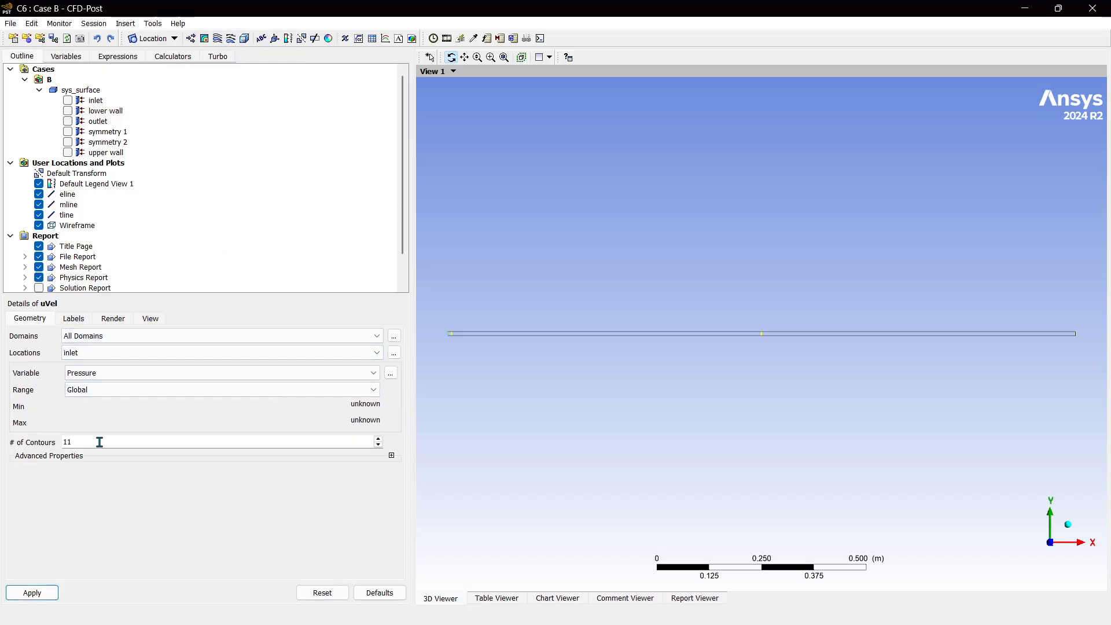
pyautogui.click(120, 354)
pyautogui.click(101, 399)
pyautogui.click(87, 372)
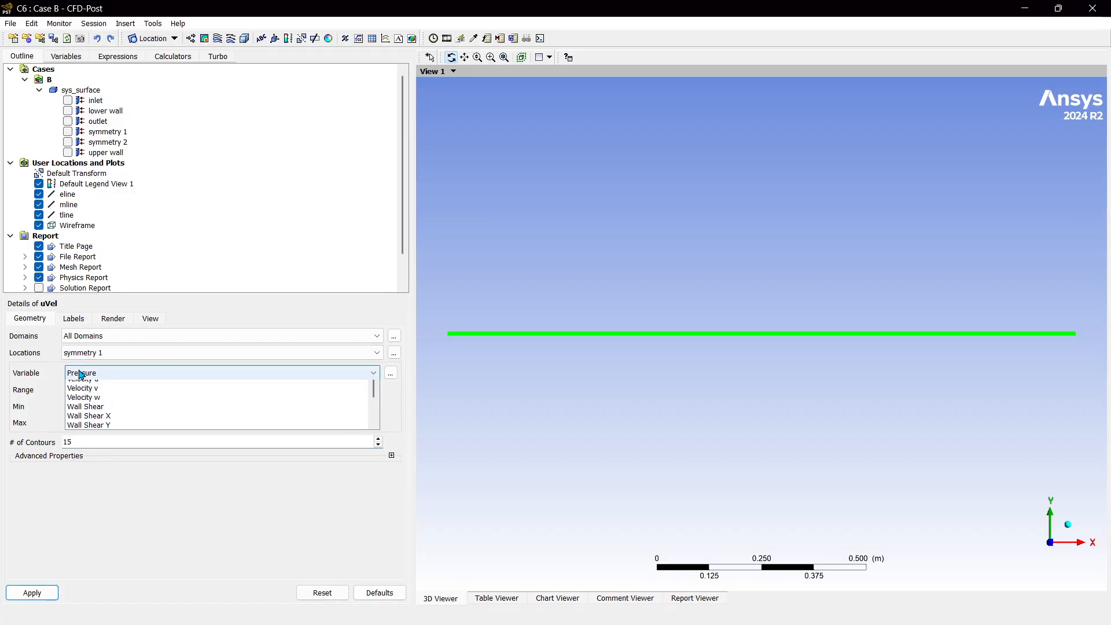
pyautogui.click(97, 422)
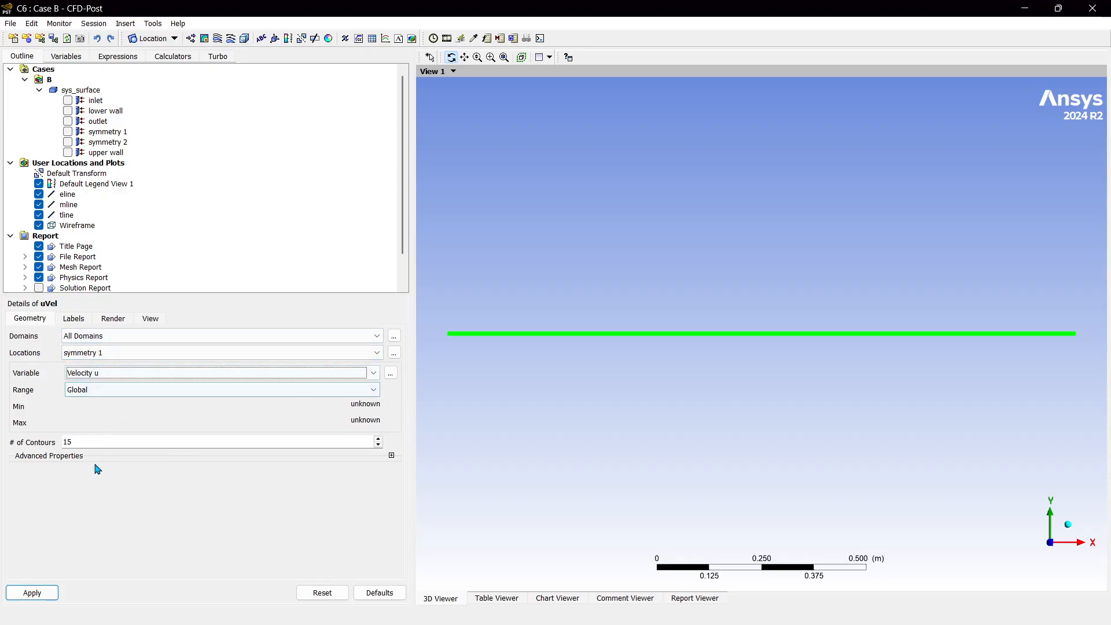
pyautogui.click(43, 592)
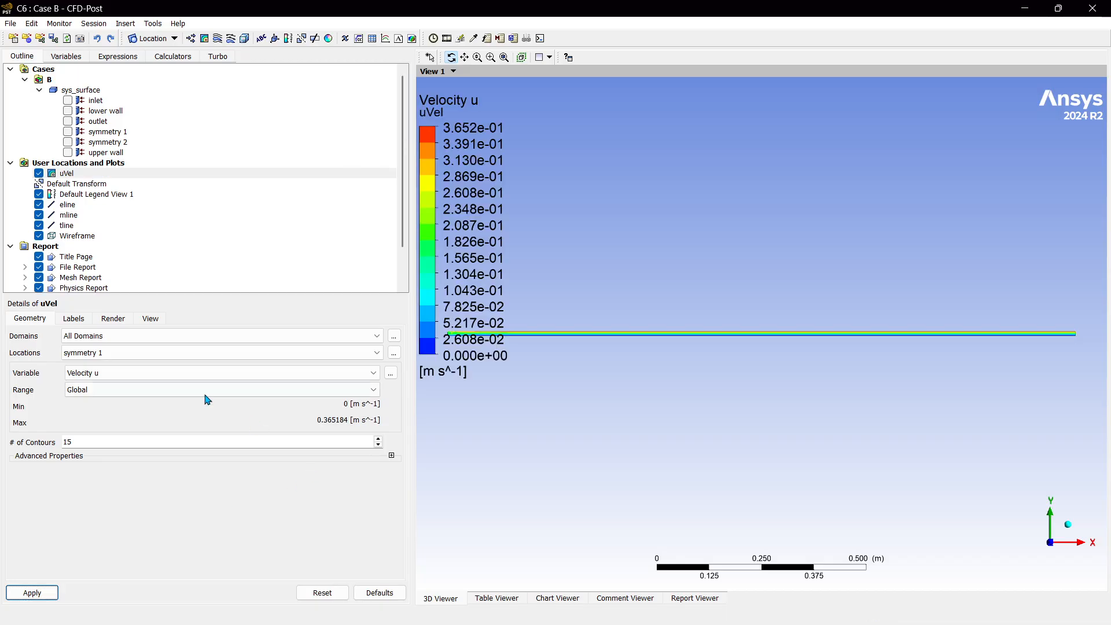
# Step: Make Default Legend View 1 horizontal with X and Y justification set to None, and apply it
pyautogui.click(113, 195)
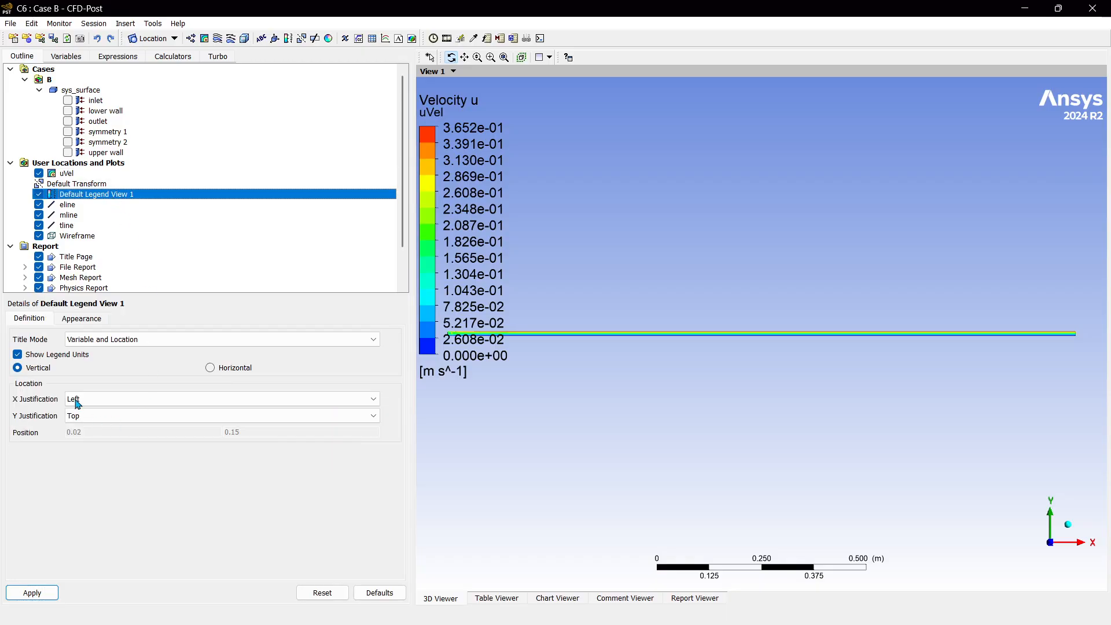
pyautogui.click(210, 368)
pyautogui.click(147, 398)
pyautogui.click(142, 411)
pyautogui.click(136, 416)
pyautogui.click(133, 429)
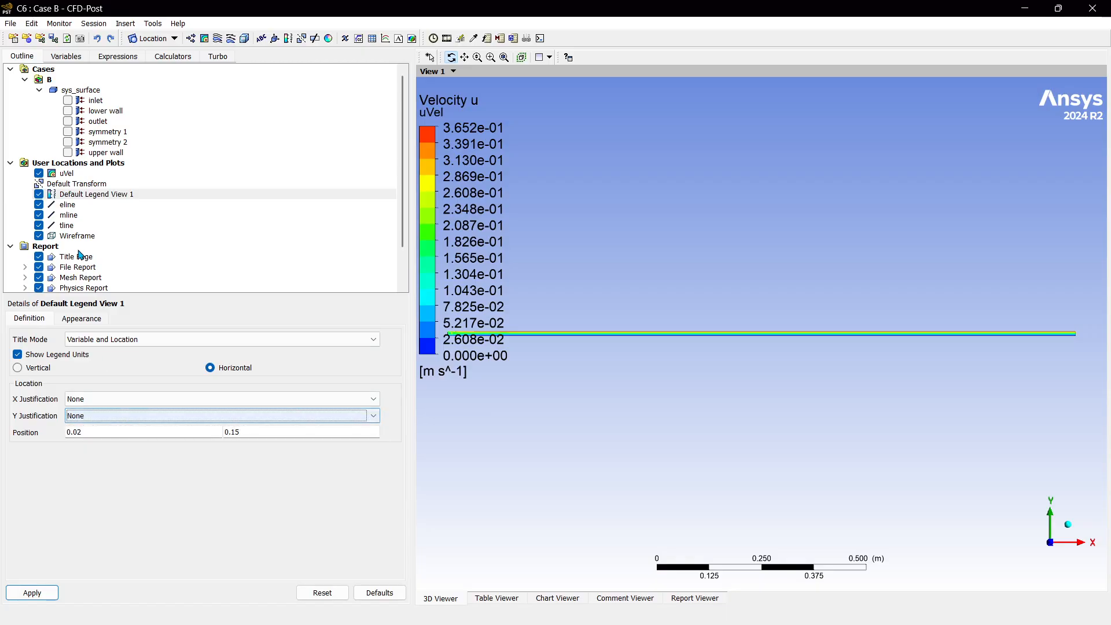
pyautogui.rightClick(96, 194)
pyautogui.click(135, 268)
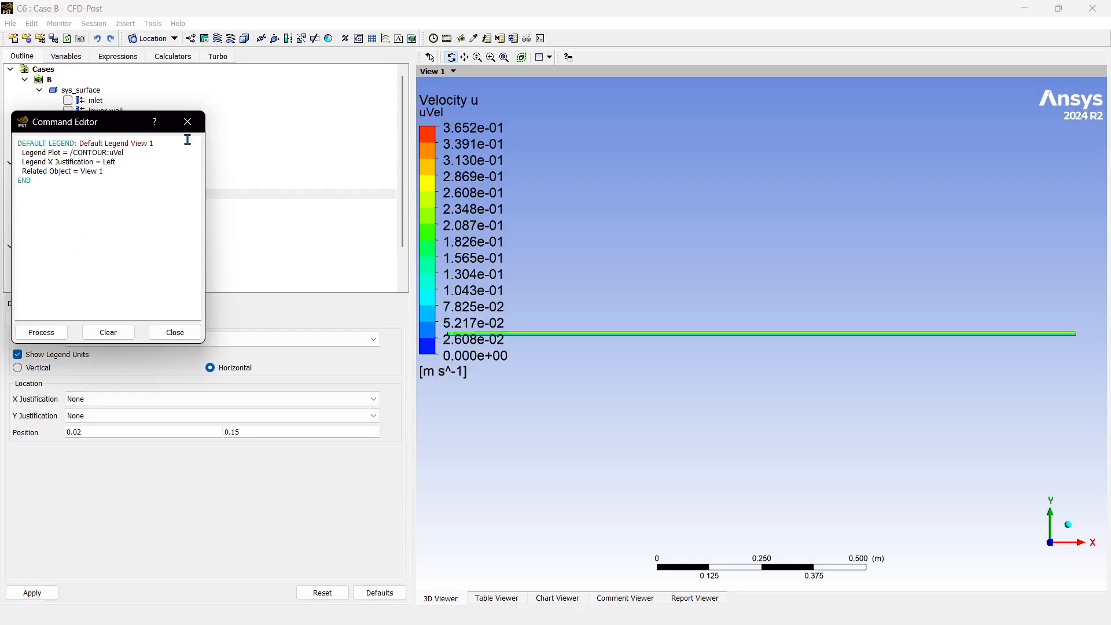
pyautogui.click(174, 332)
pyautogui.click(32, 593)
# Step: Edit the legend's command definition to use Legend Format %10.3f and Text Height 0.018, then process it and close the editor
pyautogui.rightClick(100, 199)
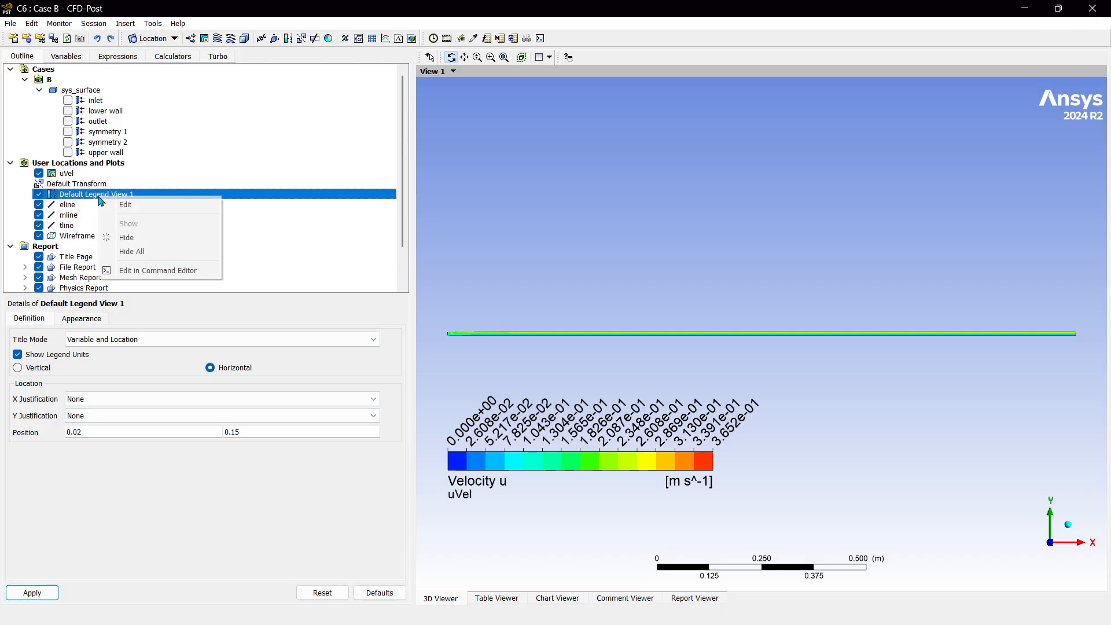
pyautogui.click(134, 270)
pyautogui.click(98, 218)
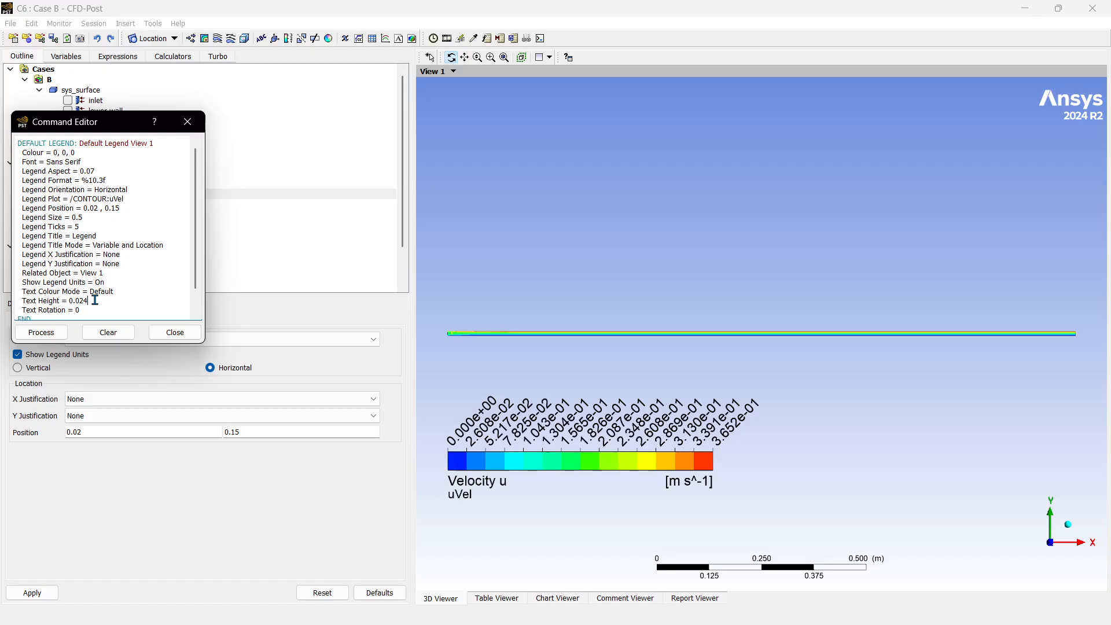
pyautogui.click(58, 333)
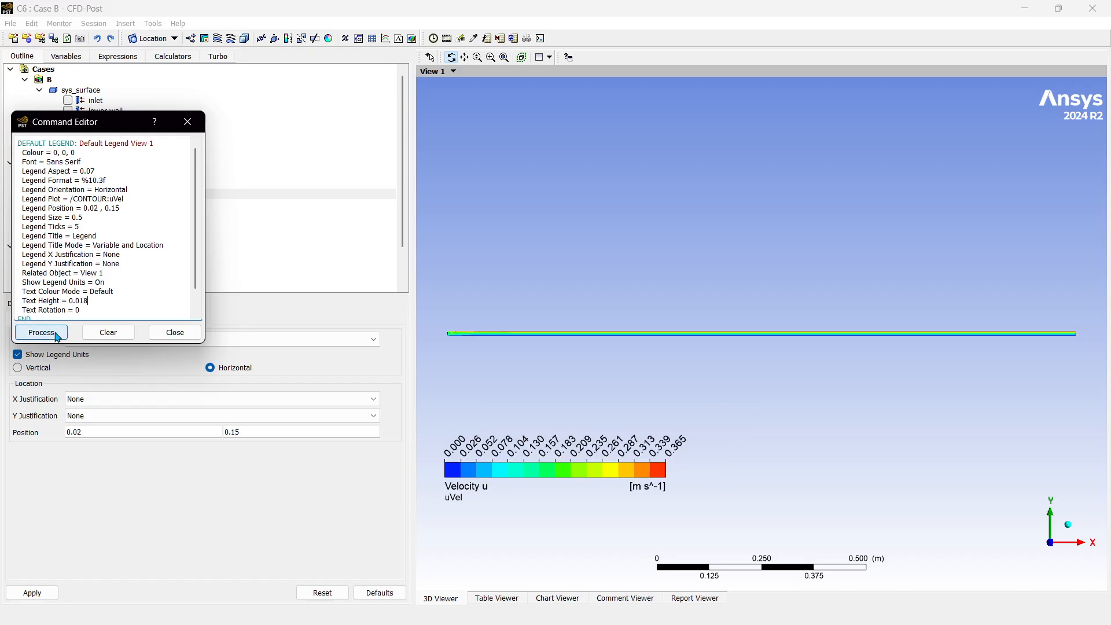
pyautogui.click(187, 121)
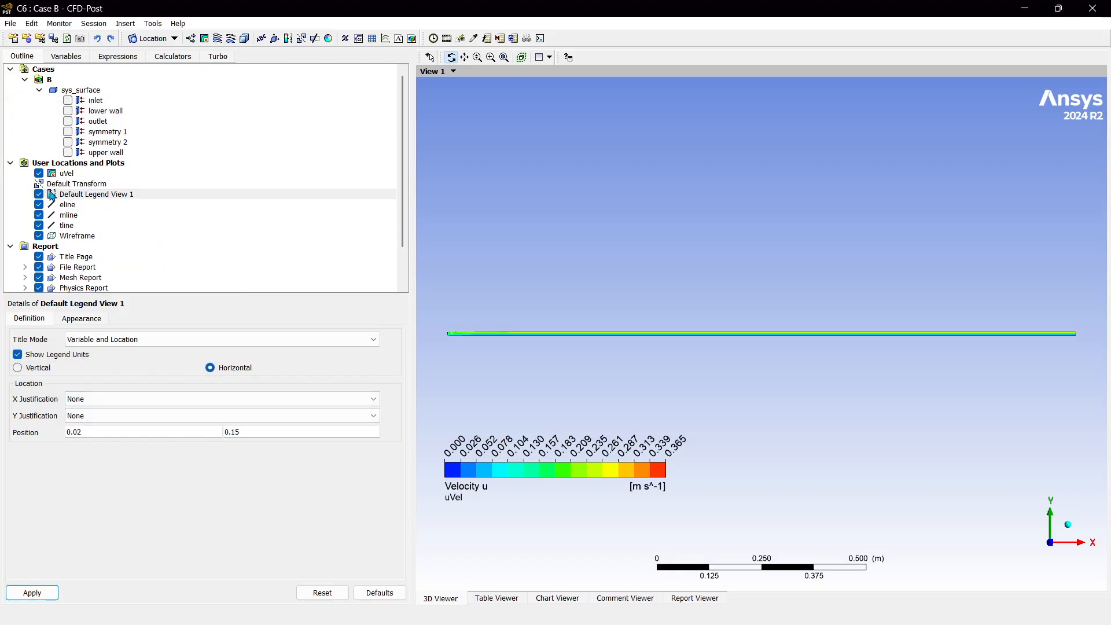
pyautogui.scroll(2, 567, 335)
pyautogui.scroll(-2, 569, 335)
pyautogui.scroll(1, 569, 335)
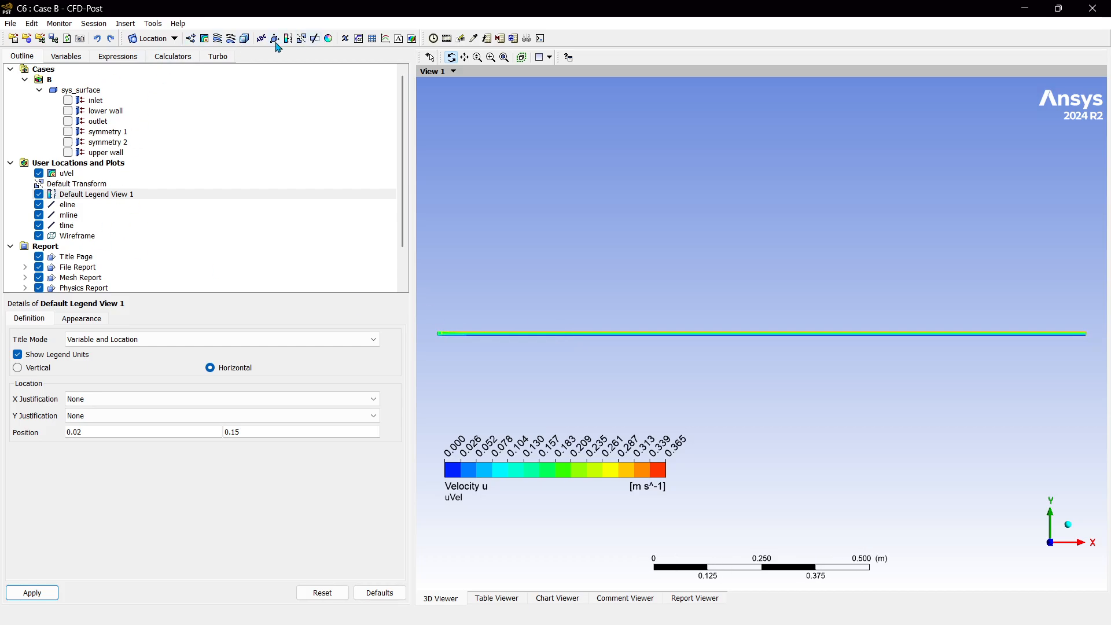
# Step: Insert a chart named velProf and title it Velocity Profile
pyautogui.click(385, 39)
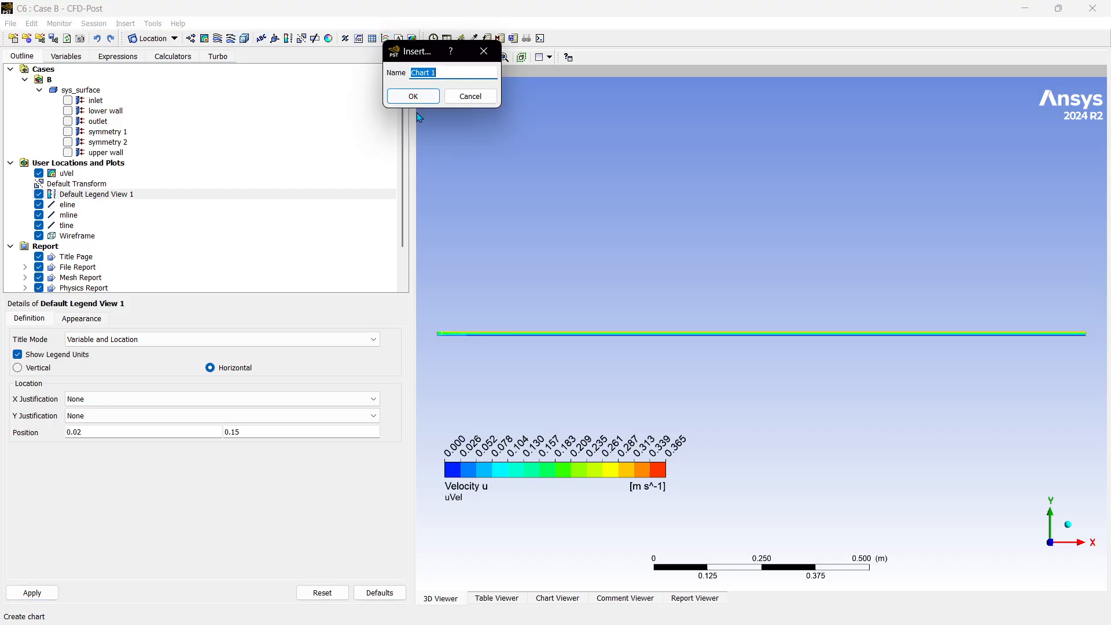
pyautogui.write('V')
pyautogui.press('BackSpace')
pyautogui.write('velProf')
pyautogui.click(432, 97)
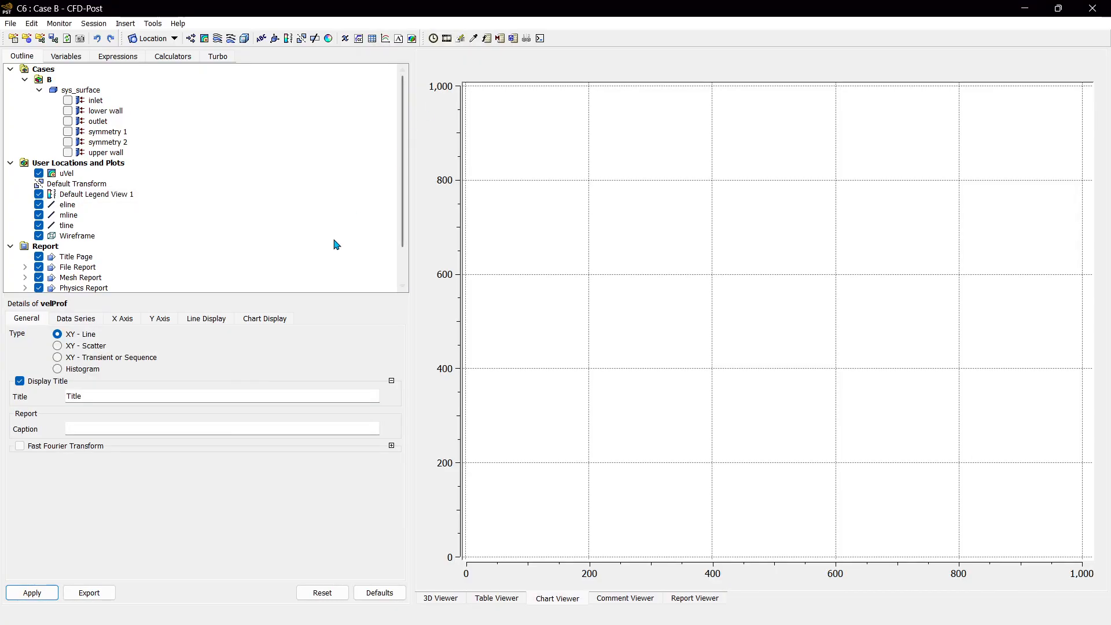
pyautogui.click(122, 397)
pyautogui.write('Velocity Profile')
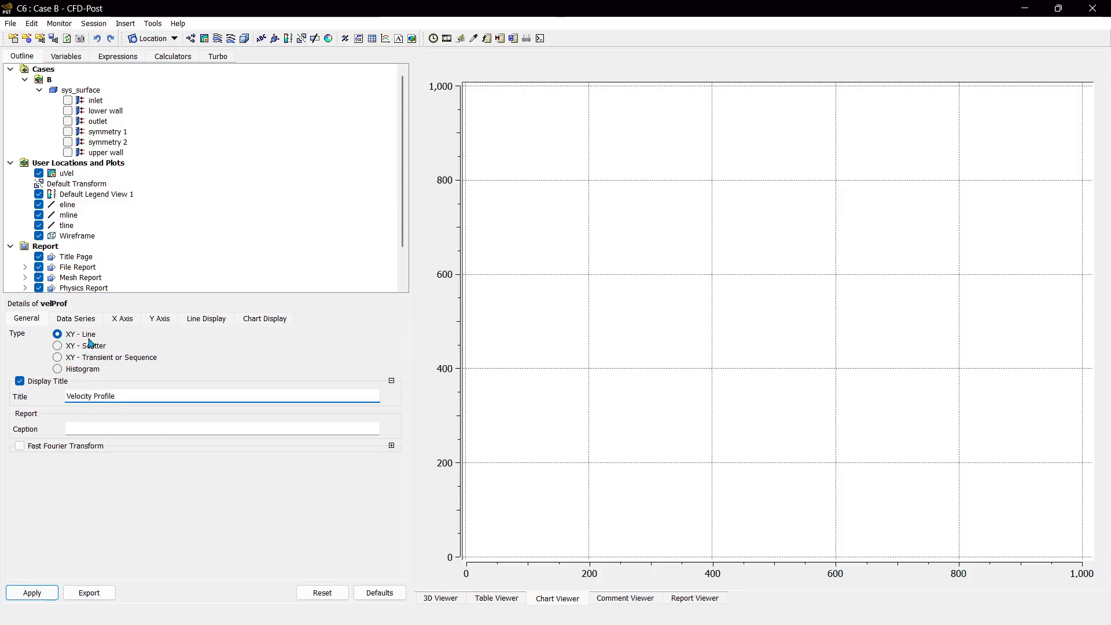
# Step: Name the chart's first data series Midpoint region and set its location to mline
pyautogui.click(86, 320)
pyautogui.click(89, 347)
pyautogui.click(113, 428)
pyautogui.tripleClick(113, 431)
pyautogui.write('midpoint Region')
pyautogui.press('BackSpace')
pyautogui.press('BackSpace')
pyautogui.press('BackSpace')
pyautogui.press('BackSpace')
pyautogui.press('BackSpace')
pyautogui.press('BackSpace')
pyautogui.press('BackSpace')
pyautogui.press('BackSpace')
pyautogui.press('BackSpace')
pyautogui.press('BackSpace')
pyautogui.press('BackSpace')
pyautogui.press('BackSpace')
pyautogui.press('BackSpace')
pyautogui.press('BackSpace')
pyautogui.write('Mide')
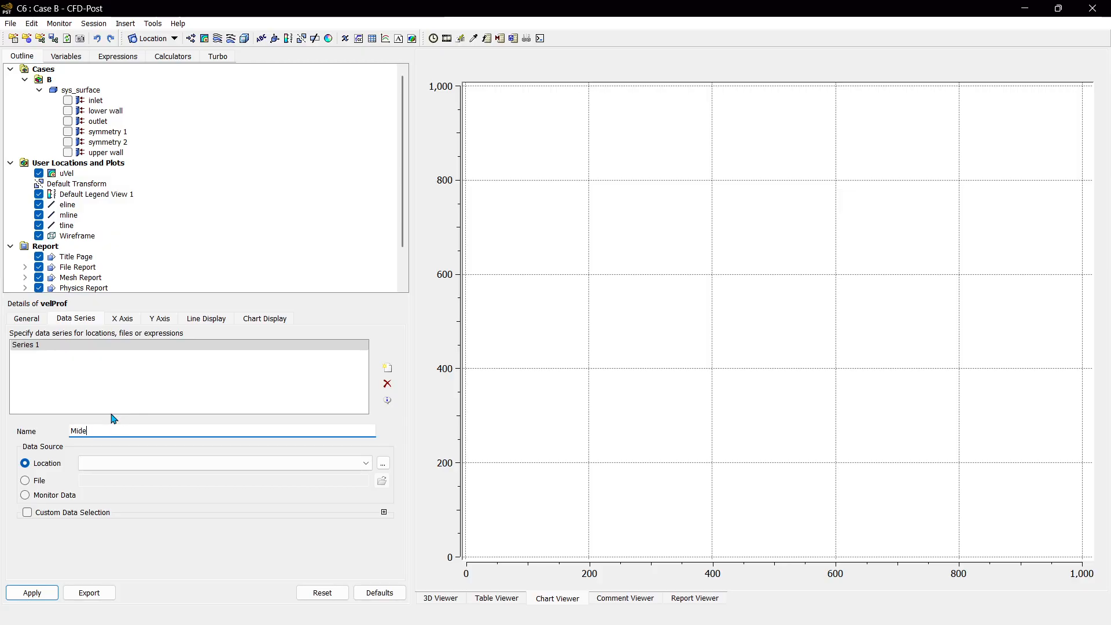
pyautogui.write('point region')
pyautogui.click(110, 463)
pyautogui.click(95, 483)
# Step: Set the chart's X axis variable to Velocity u and its Y axis variable to Y
pyautogui.click(122, 318)
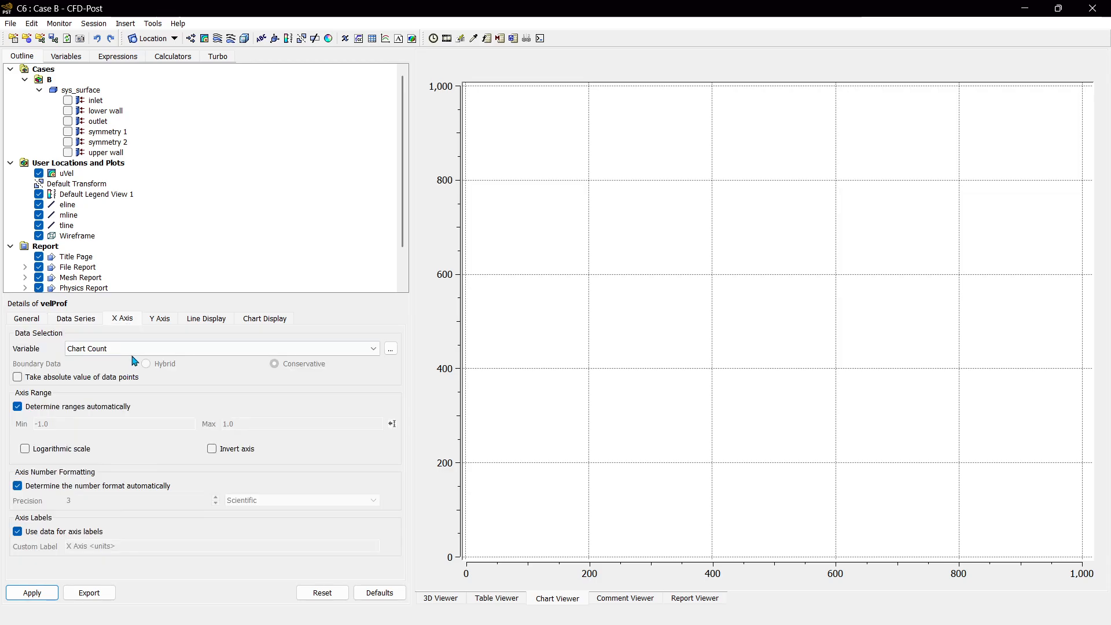
pyautogui.click(132, 348)
pyautogui.click(123, 408)
pyautogui.click(160, 318)
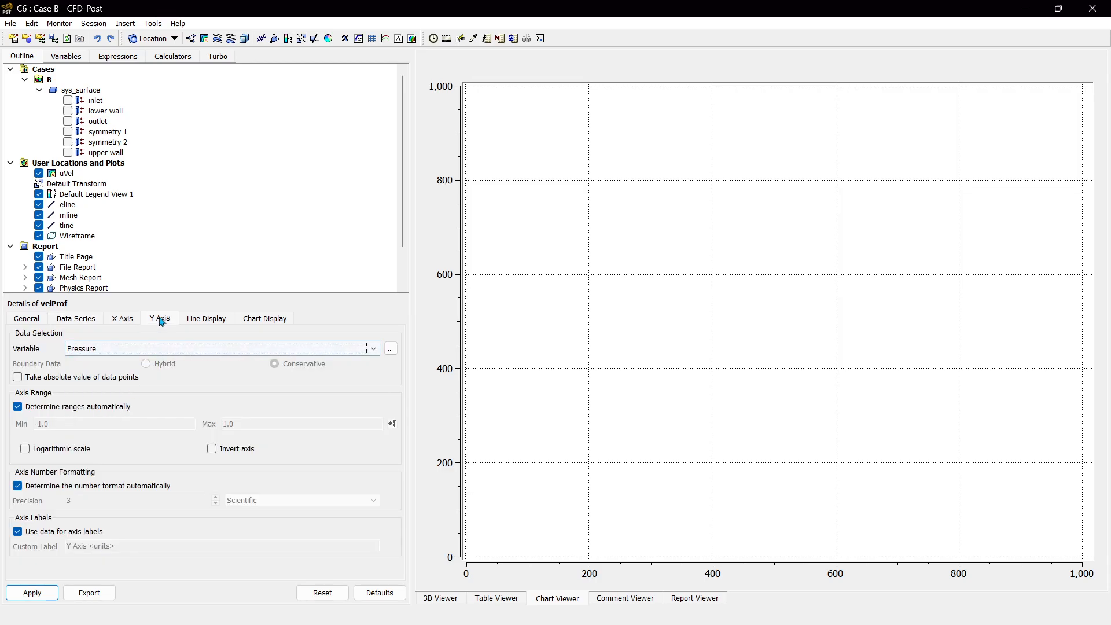
pyautogui.click(169, 349)
pyautogui.scroll(-2, 164, 417)
pyautogui.click(124, 440)
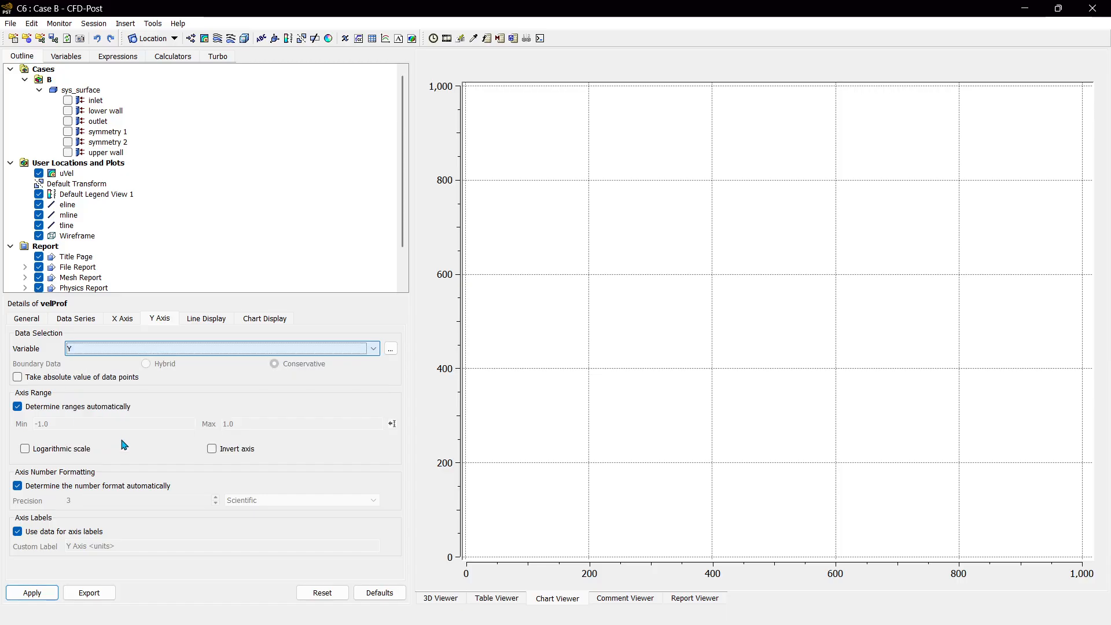
pyautogui.click(129, 318)
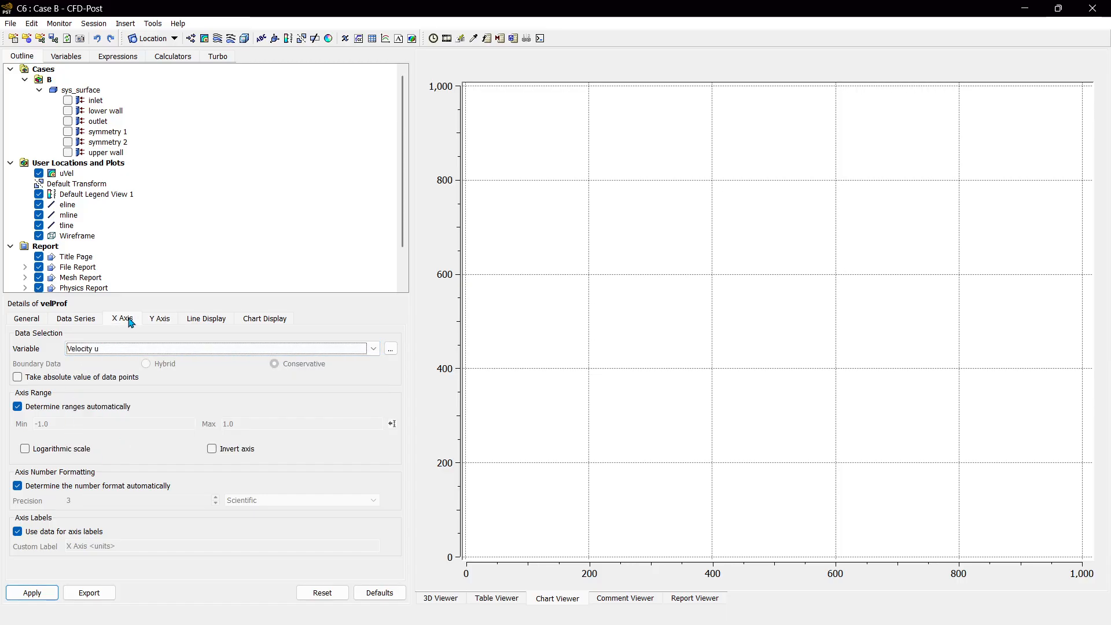
# Step: Add a second data series named Outlet region with eline as its location
pyautogui.click(76, 318)
pyautogui.rightClick(101, 376)
pyautogui.click(123, 387)
pyautogui.moveTo(112, 429); pyautogui.dragTo(56, 429)
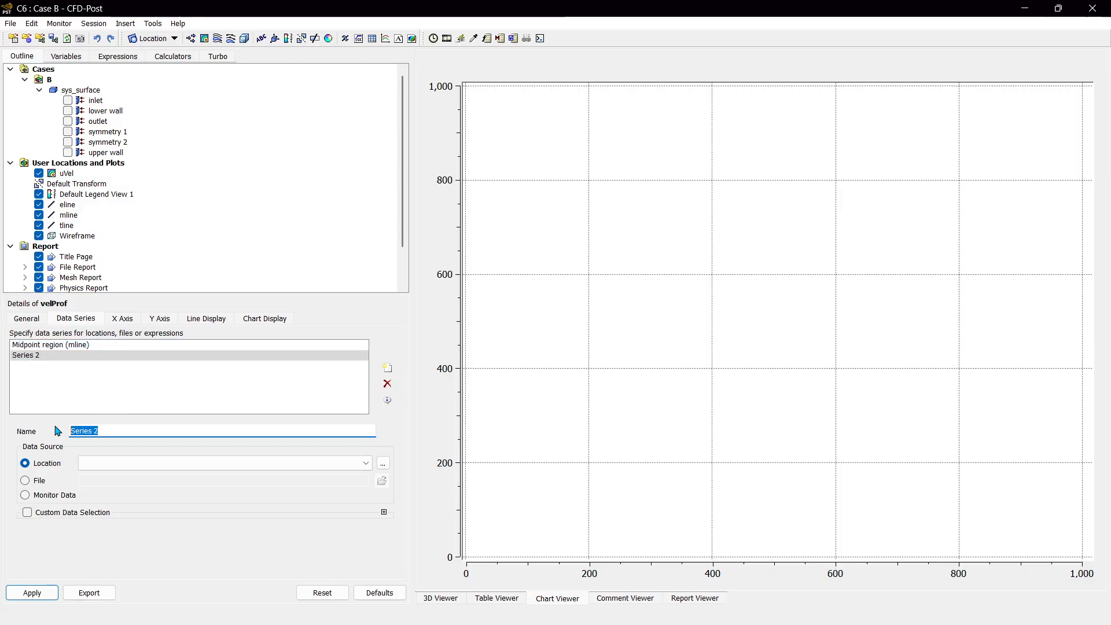
pyautogui.write('Outlet region')
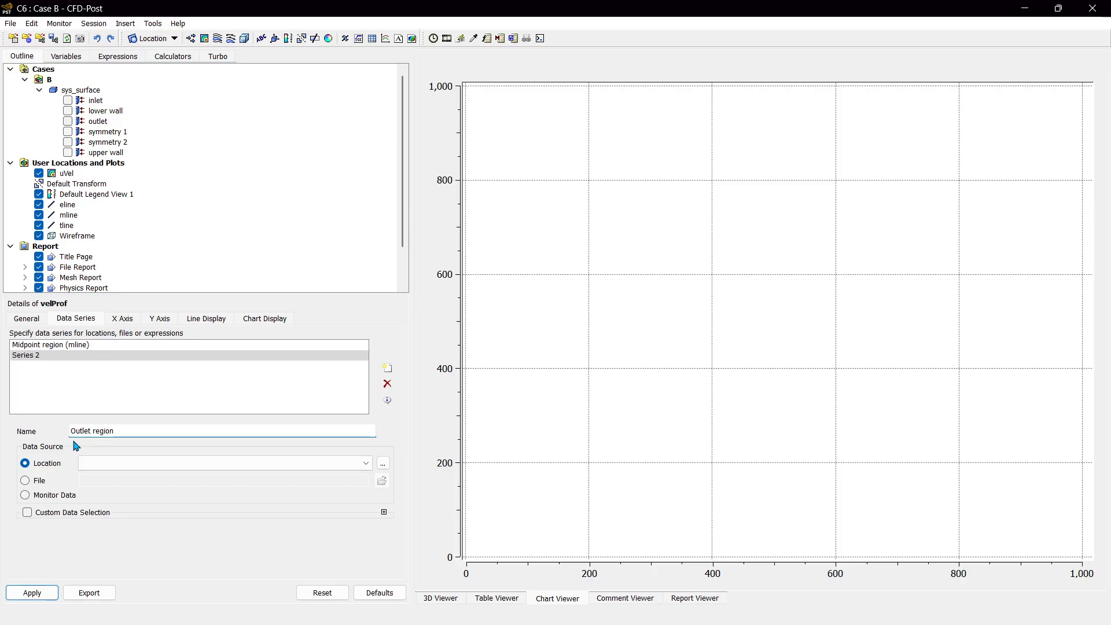
pyautogui.click(125, 463)
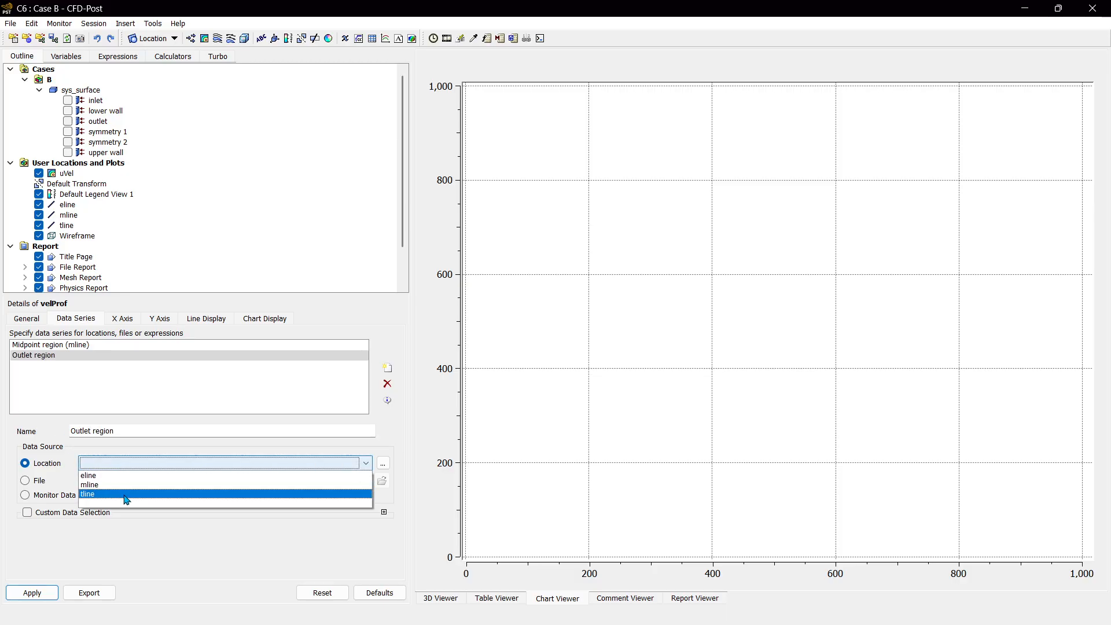
pyautogui.click(121, 475)
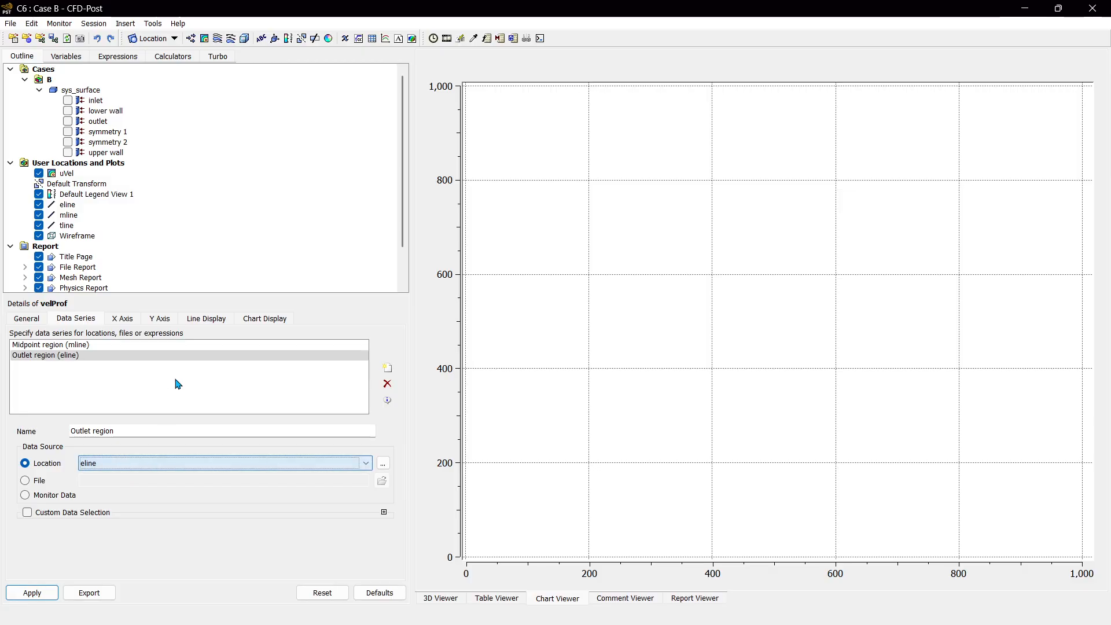
# Step: Add a third data series named Developing region with tline as its location, and apply the chart
pyautogui.rightClick(120, 383)
pyautogui.click(128, 385)
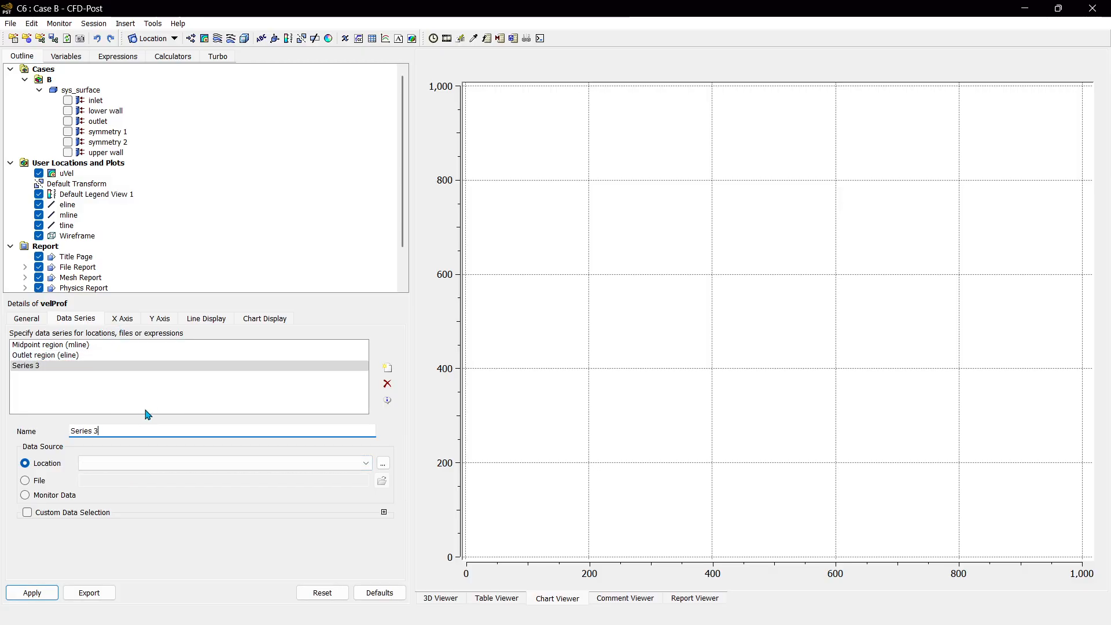
pyautogui.moveTo(126, 430); pyautogui.dragTo(53, 431)
pyautogui.write('Developing')
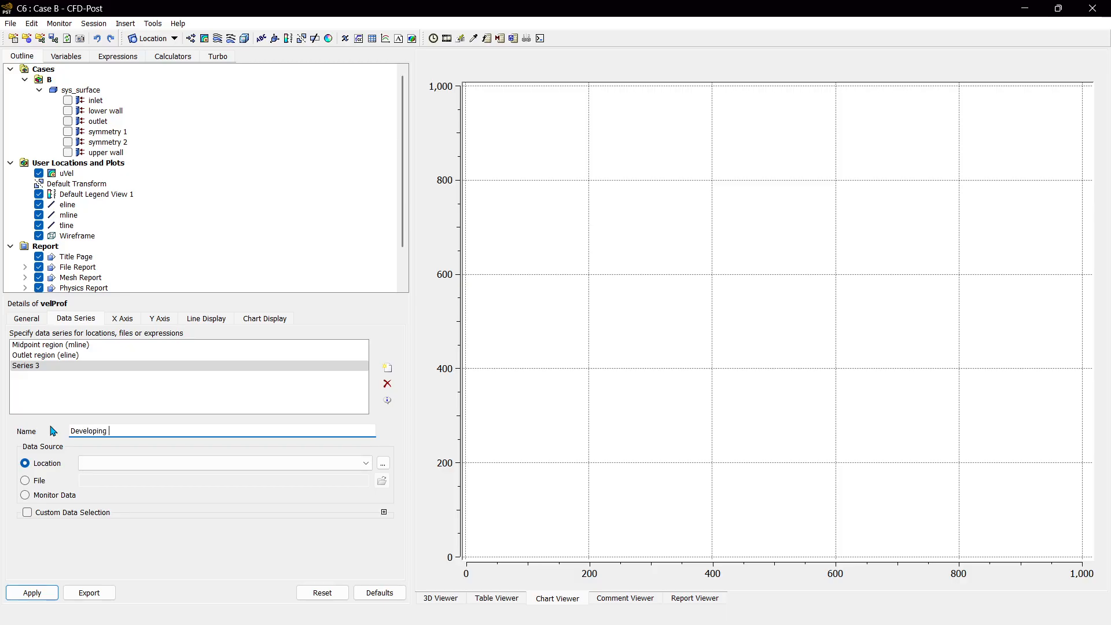
pyautogui.write(' region')
pyautogui.click(131, 463)
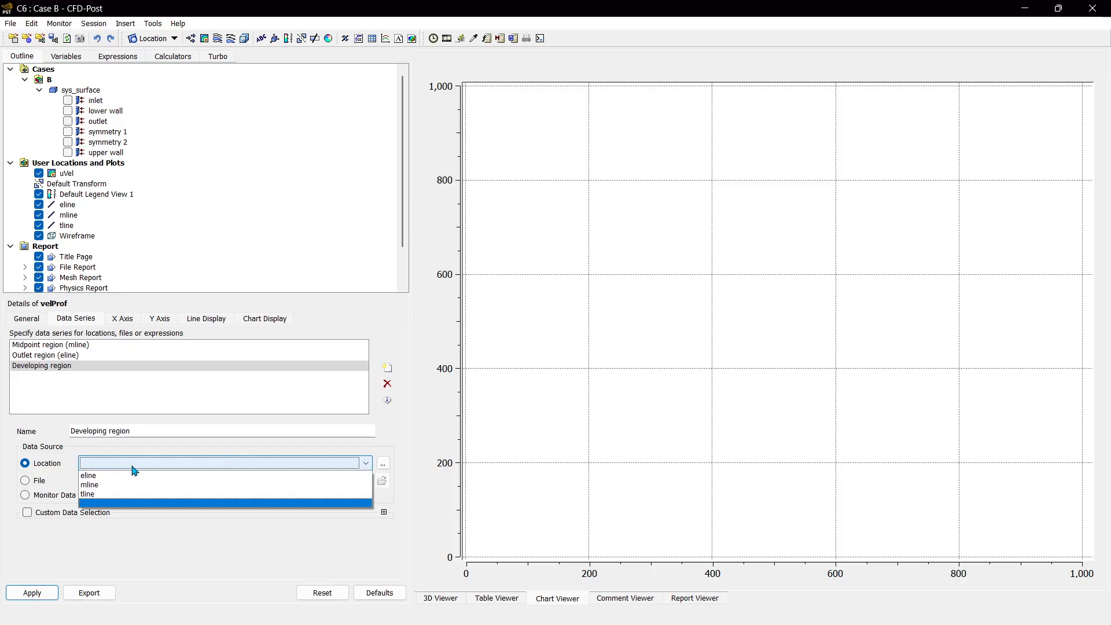
pyautogui.click(116, 492)
pyautogui.click(92, 373)
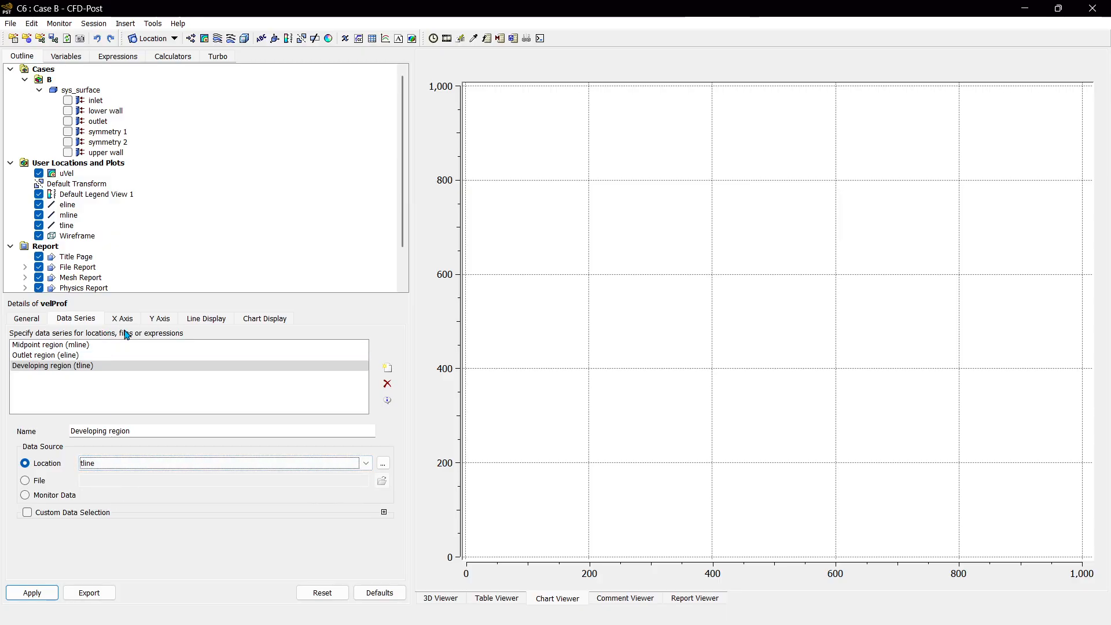
pyautogui.click(33, 593)
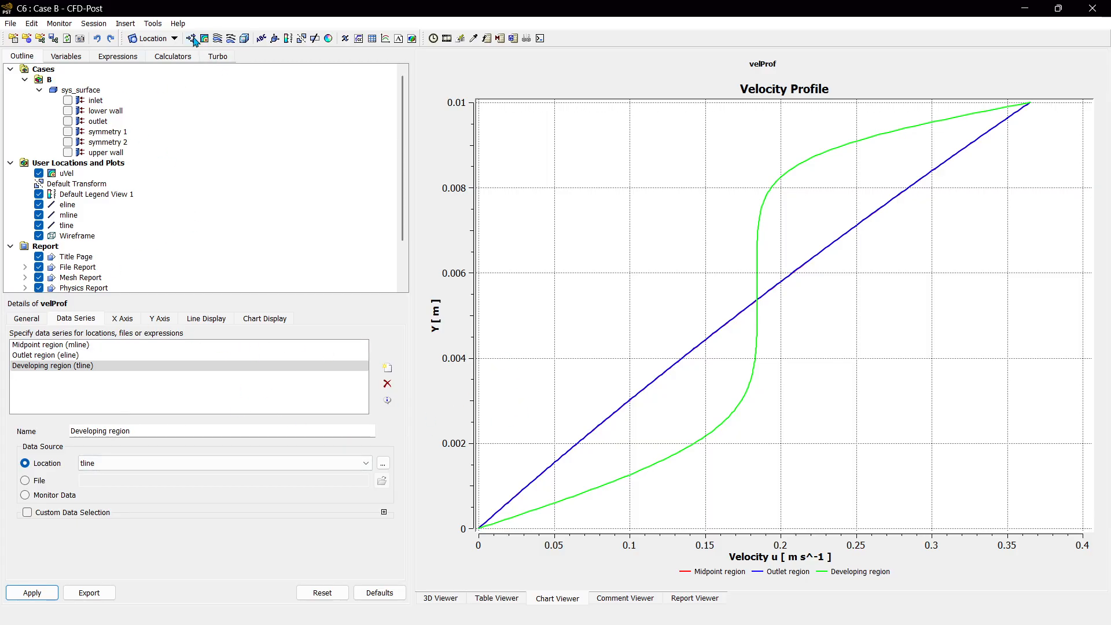
# Step: Return to the 3D view and insert a vector plot named vectVel
pyautogui.click(443, 597)
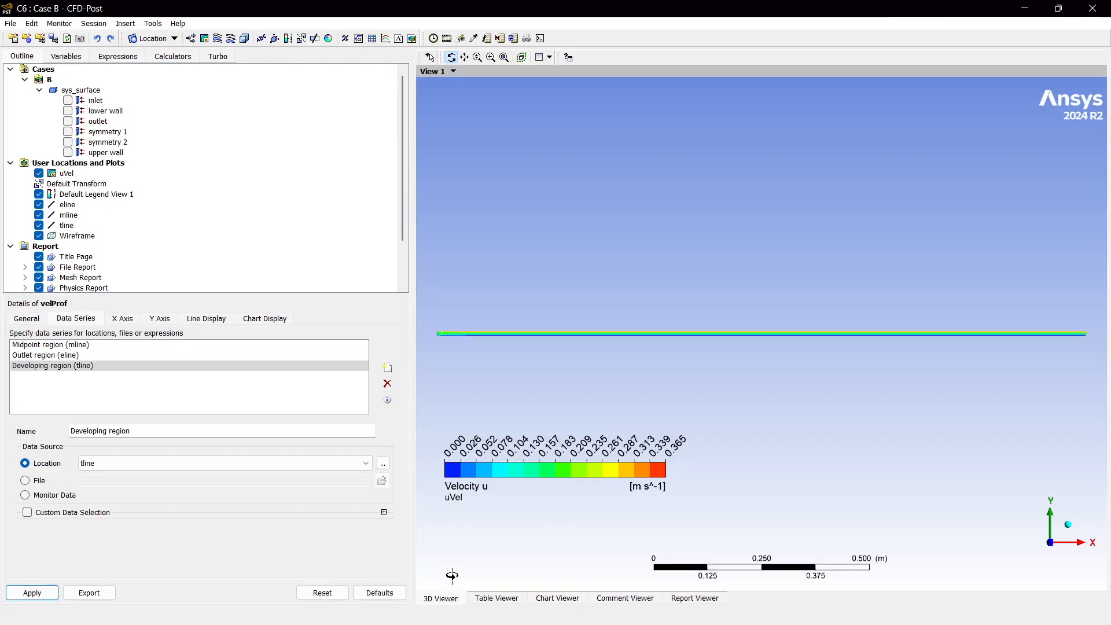
pyautogui.click(190, 38)
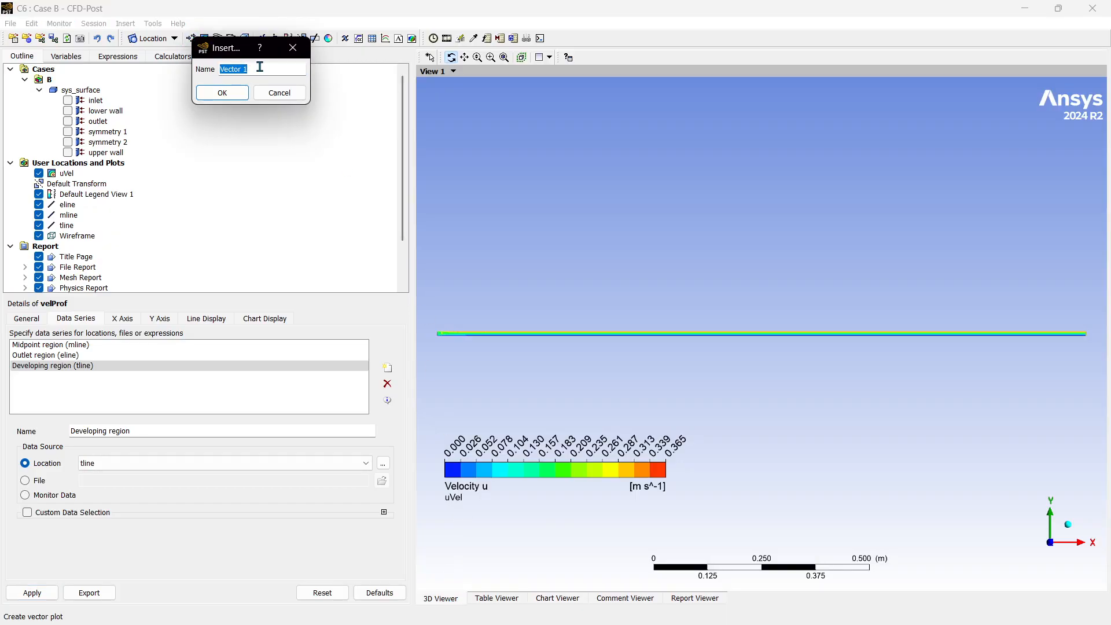
pyautogui.write('vectVel')
pyautogui.click(228, 93)
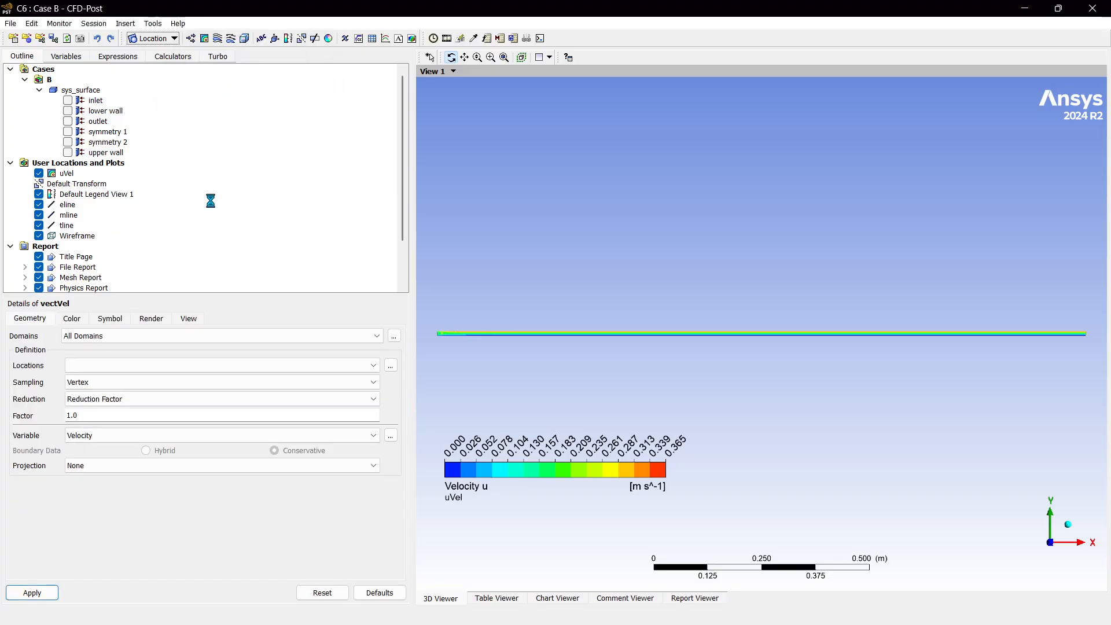
# Step: Set the vectVel location to symmetry 1 with Equally Spaced sampling of 2000 points, using Velocity as the variable
pyautogui.click(138, 365)
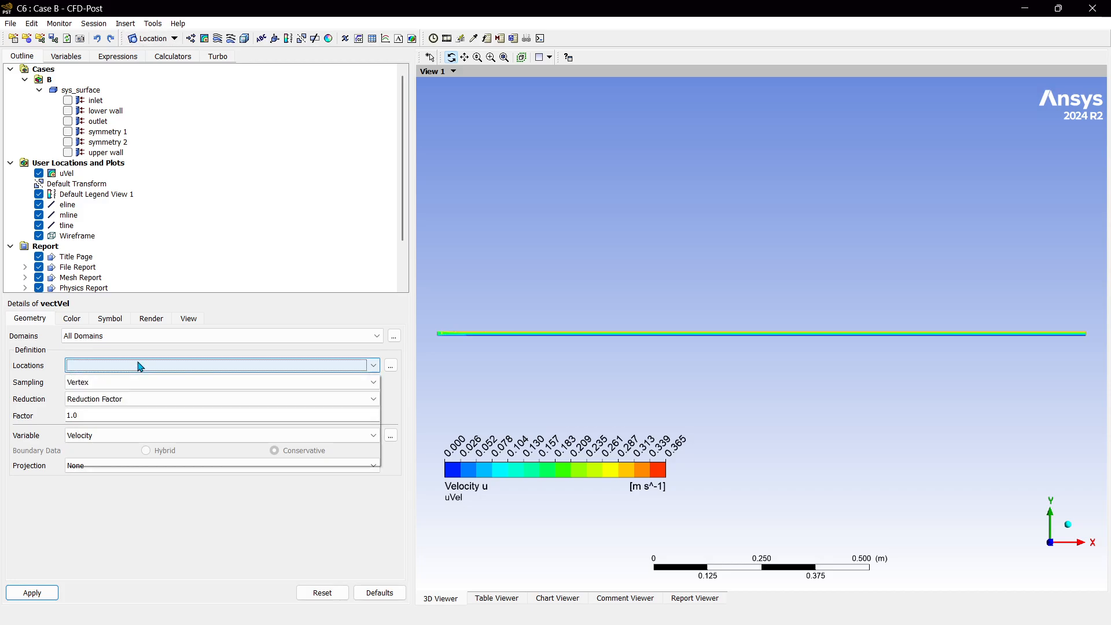
pyautogui.click(127, 397)
pyautogui.click(116, 382)
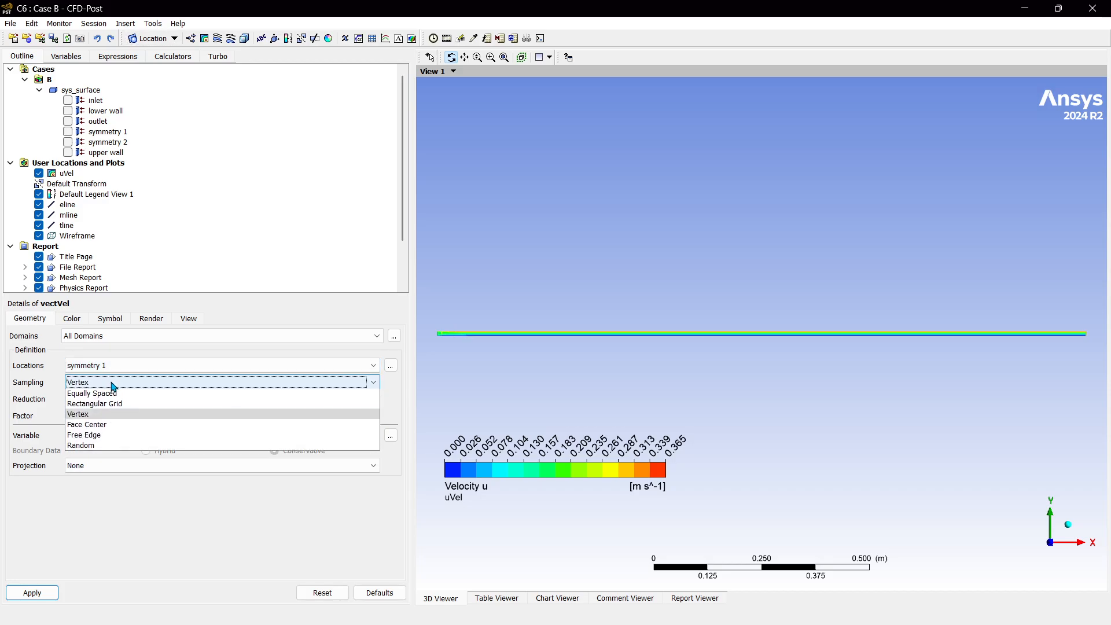
pyautogui.click(119, 395)
pyautogui.doubleClick(110, 397)
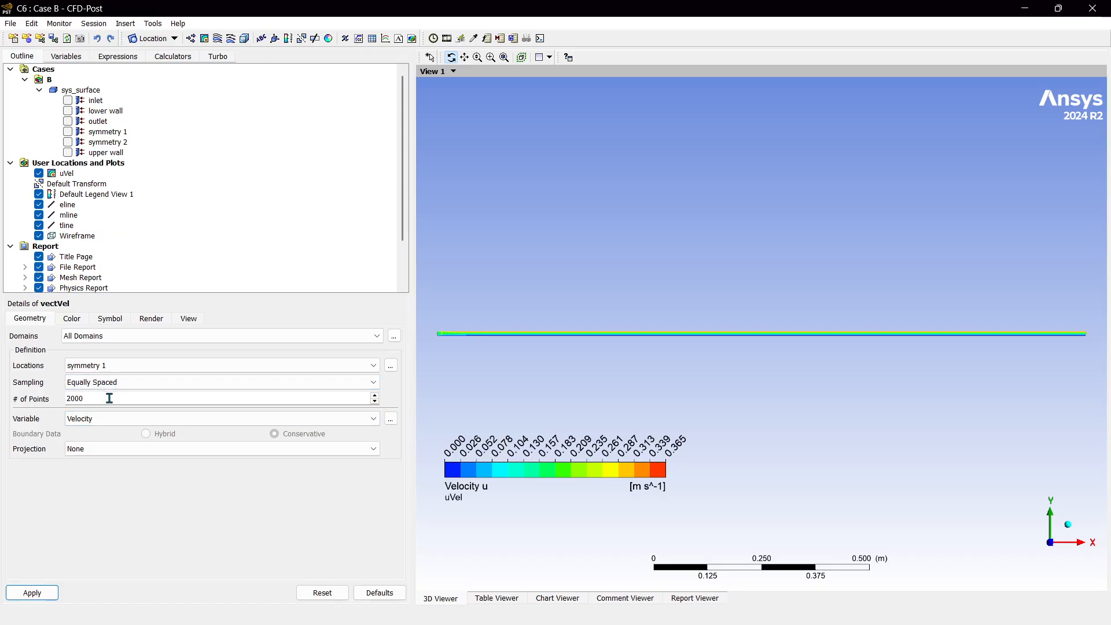
pyautogui.click(107, 421)
pyautogui.click(107, 424)
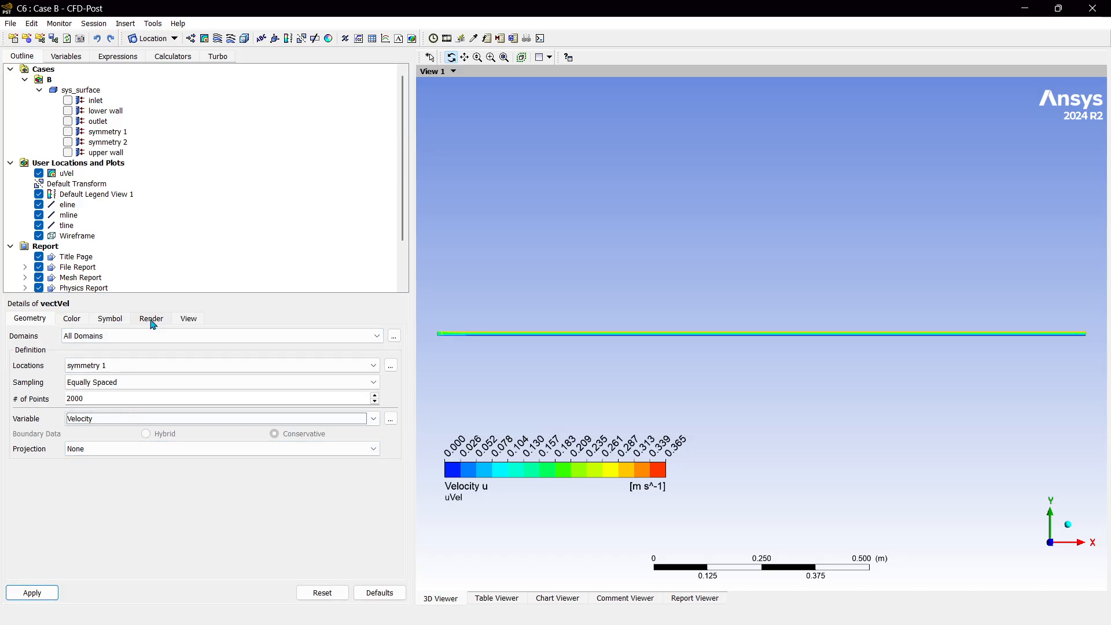
# Step: Set the vectVel symbol size to 0.1 and apply the vector plot
pyautogui.click(109, 319)
pyautogui.click(119, 352)
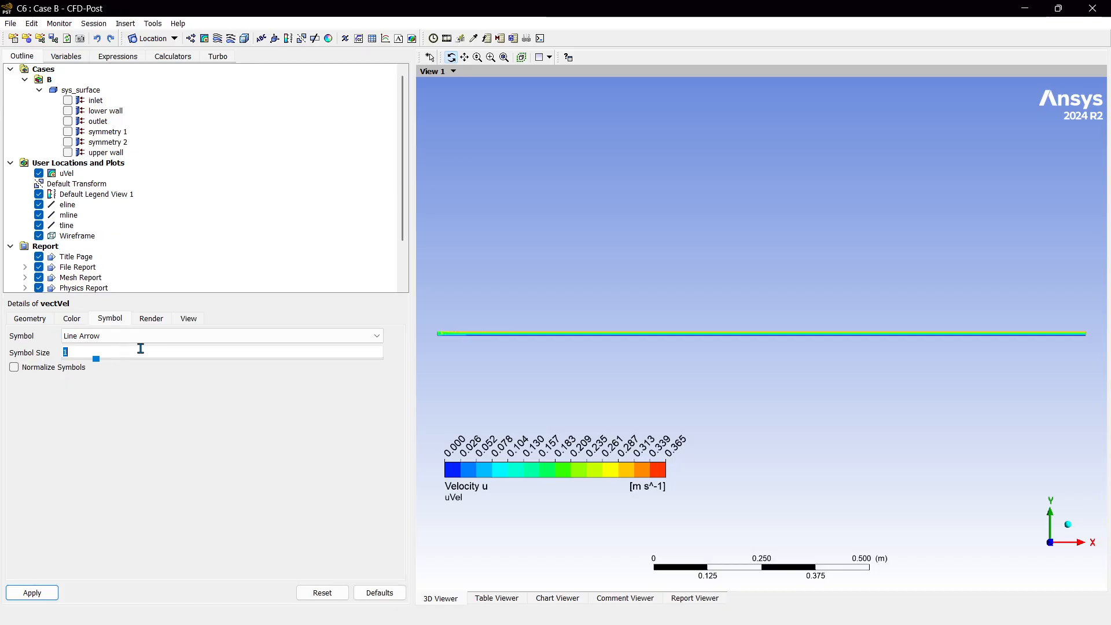
pyautogui.write('0.1')
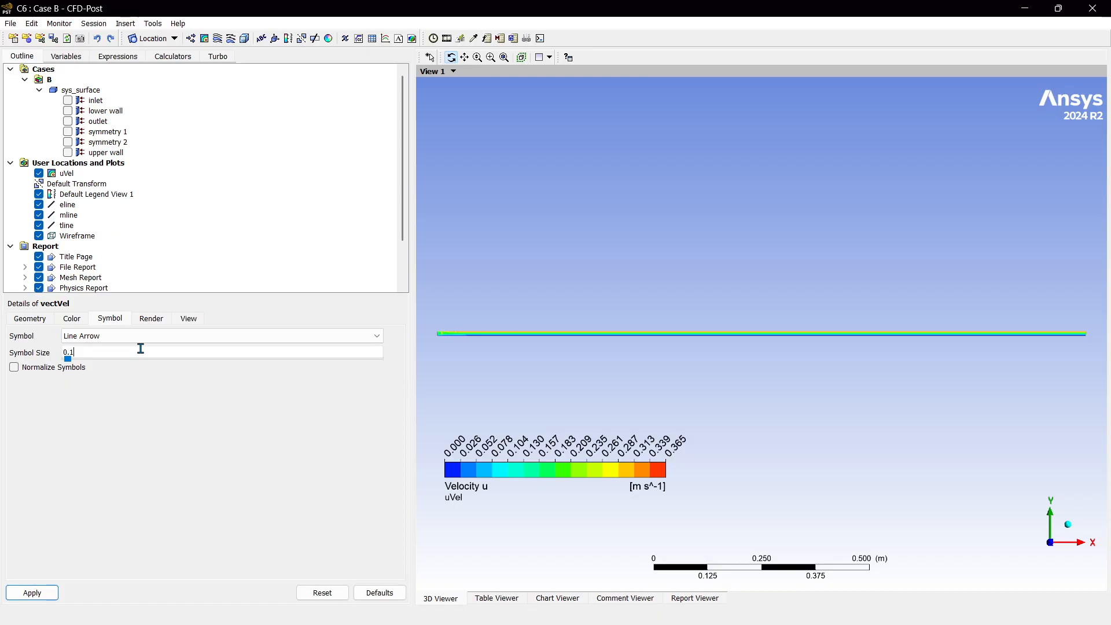
pyautogui.click(30, 591)
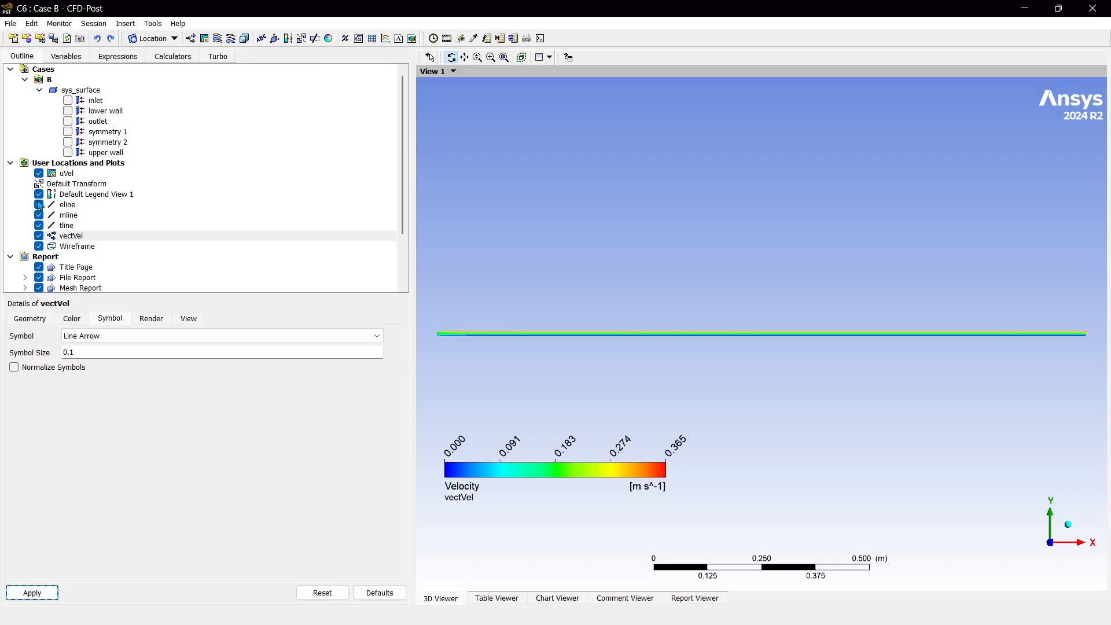
# Step: Hide the uVel contour and inspect the velocity vectors in the channel up close
pyautogui.click(38, 173)
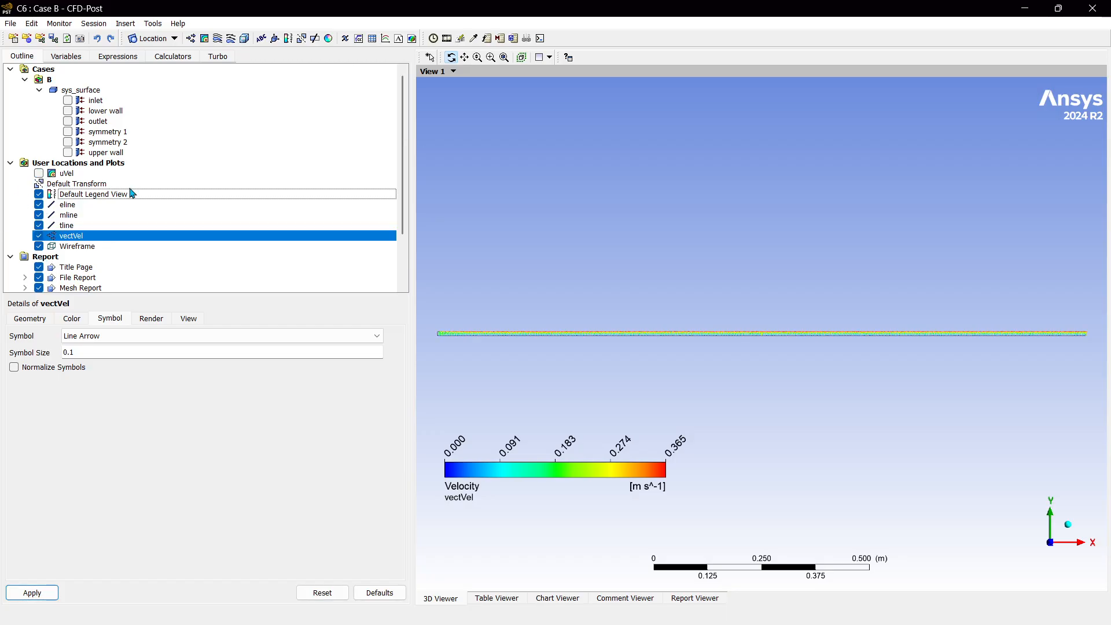
pyautogui.scroll(3, 513, 342)
pyautogui.scroll(3, 519, 342)
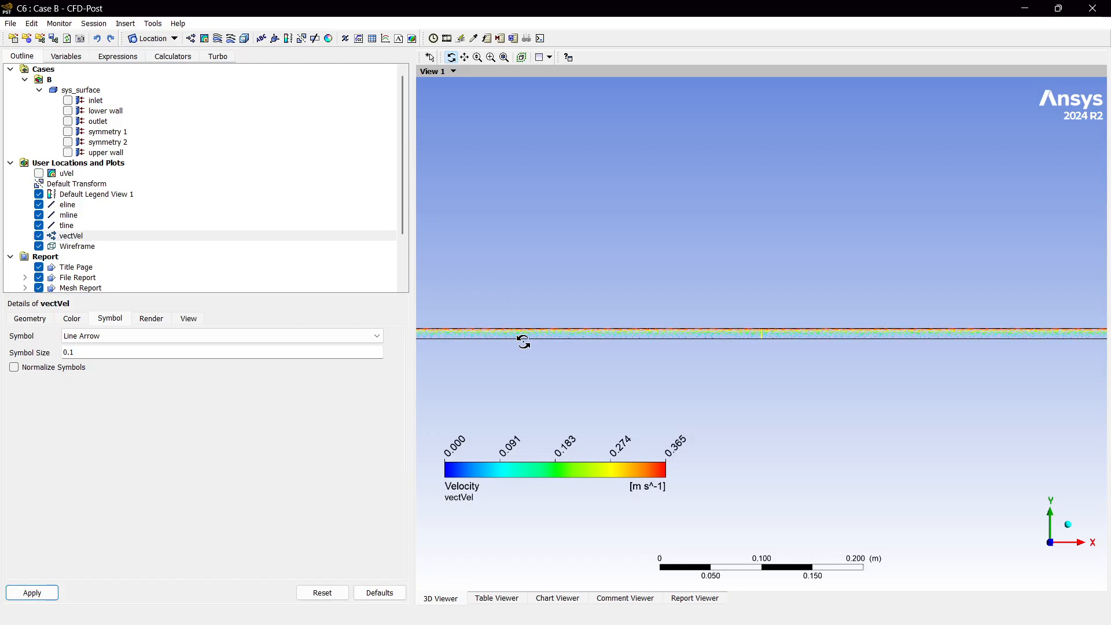
pyautogui.scroll(6, 534, 344)
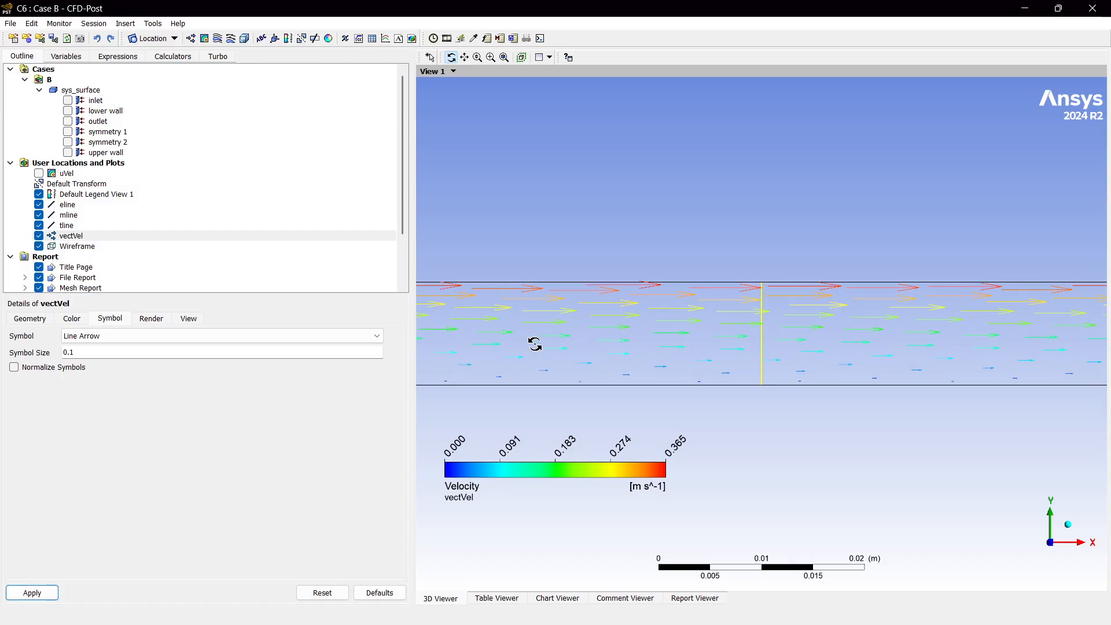
# Step: Try the Arrowhead and Fish3D symbols on the vectVel plot, applying each one
pyautogui.click(153, 341)
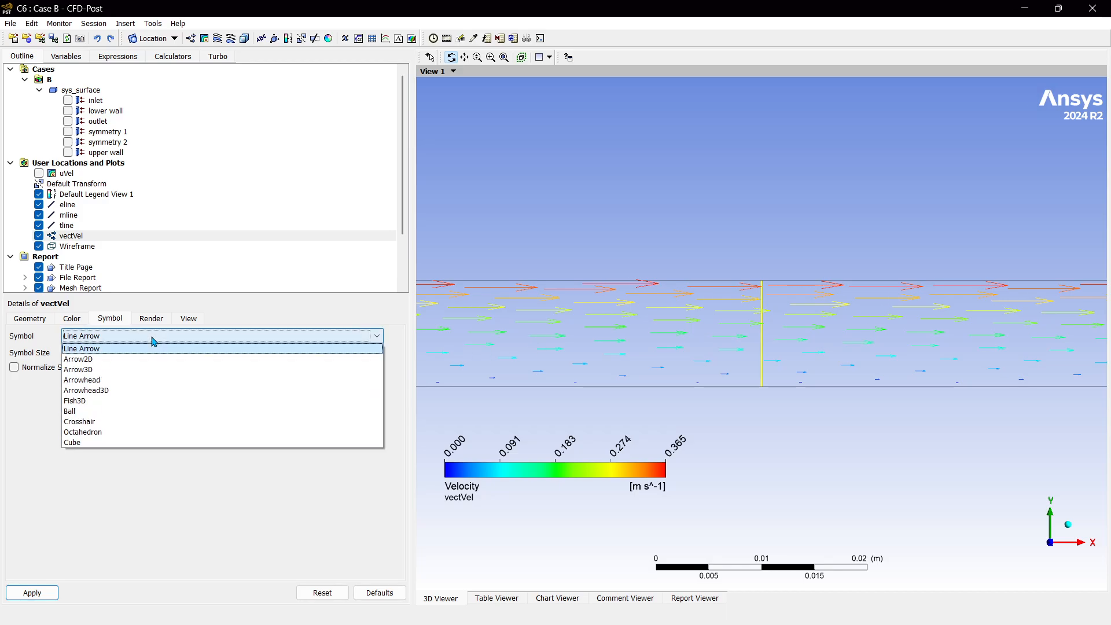
pyautogui.click(134, 380)
pyautogui.click(33, 592)
pyautogui.click(159, 336)
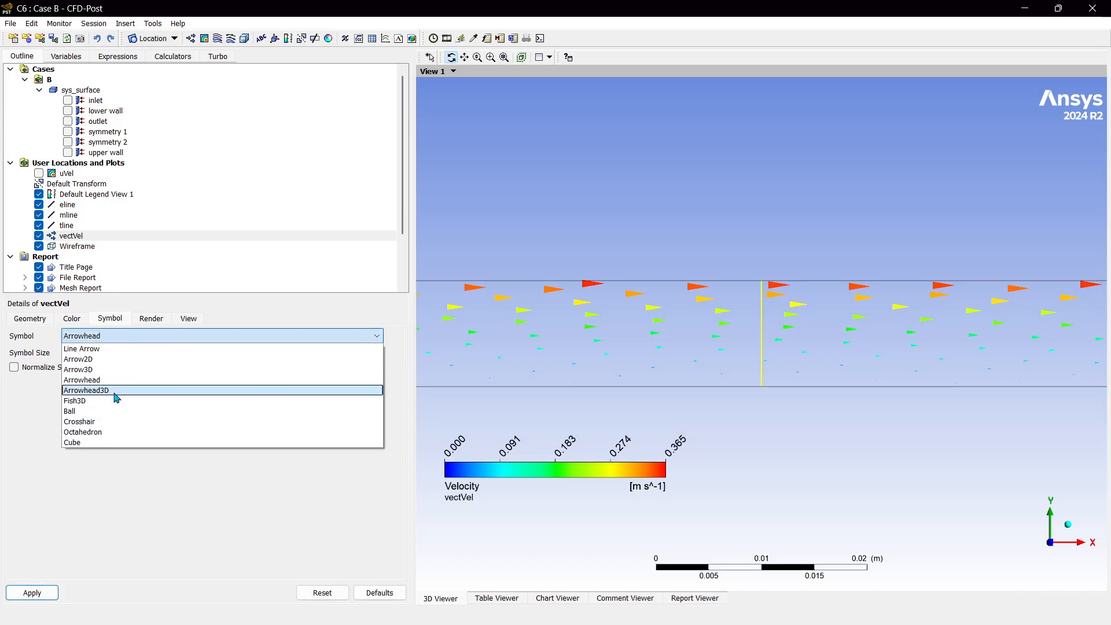
pyautogui.click(116, 400)
pyautogui.click(32, 592)
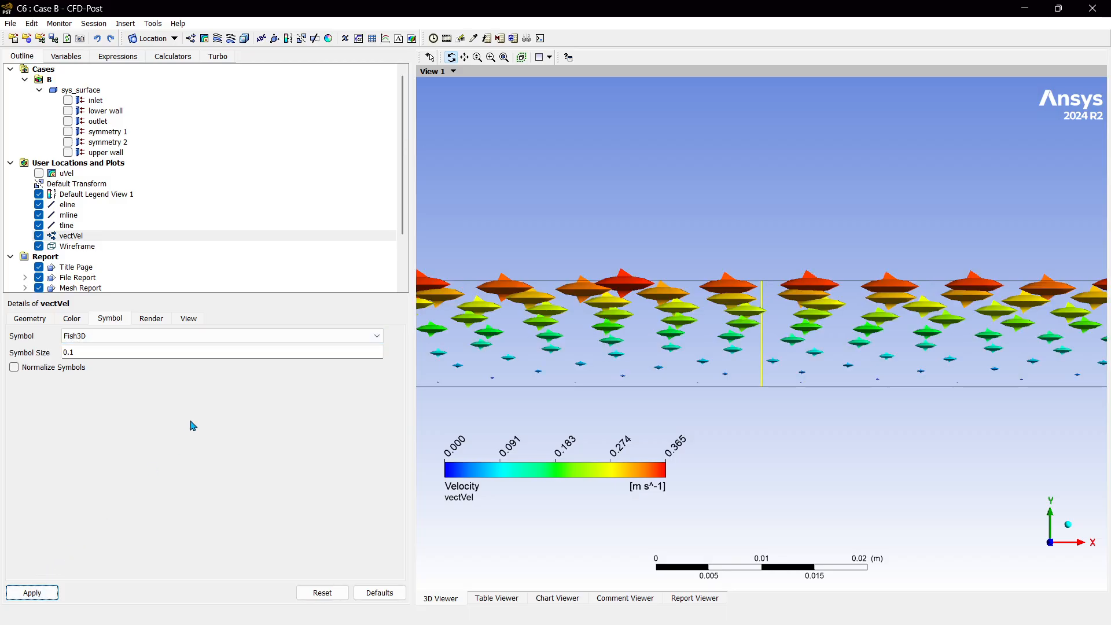
# Step: Change the vectVel symbol to Arrow2D, apply it and inspect the vectors
pyautogui.click(141, 336)
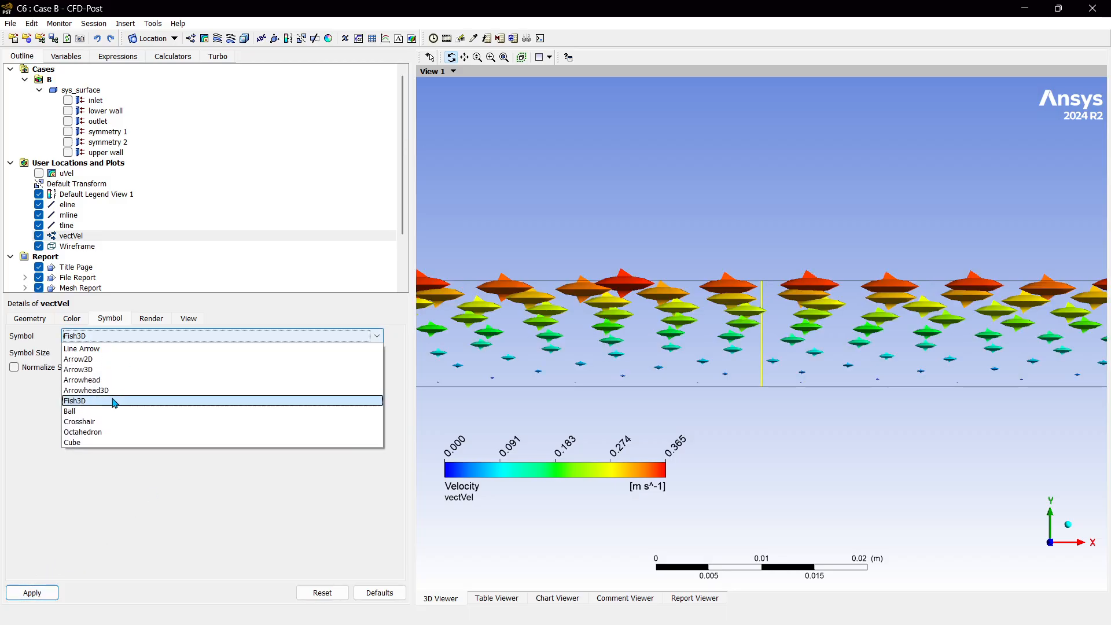
pyautogui.click(110, 361)
pyautogui.click(35, 591)
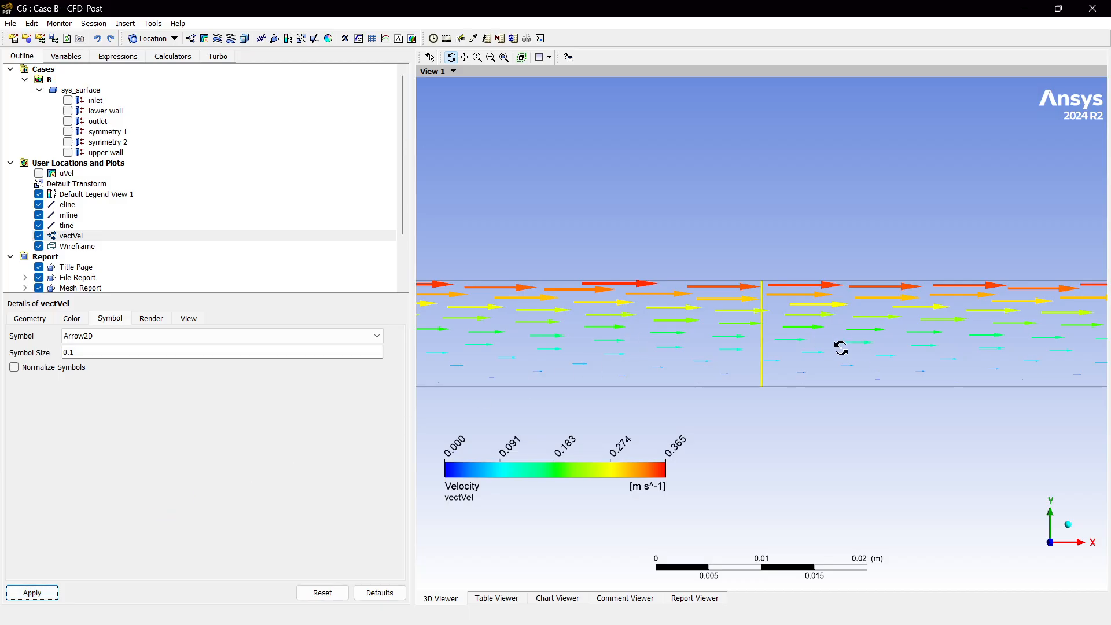
pyautogui.scroll(1, 772, 356)
pyautogui.scroll(1, 771, 355)
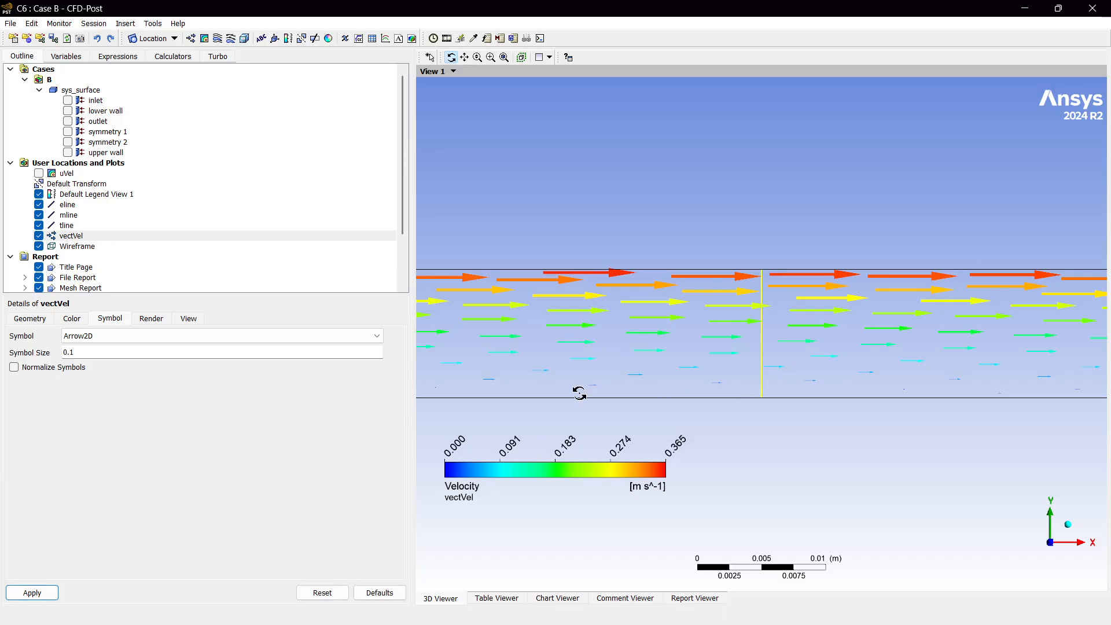
pyautogui.scroll(-2, 239, 206)
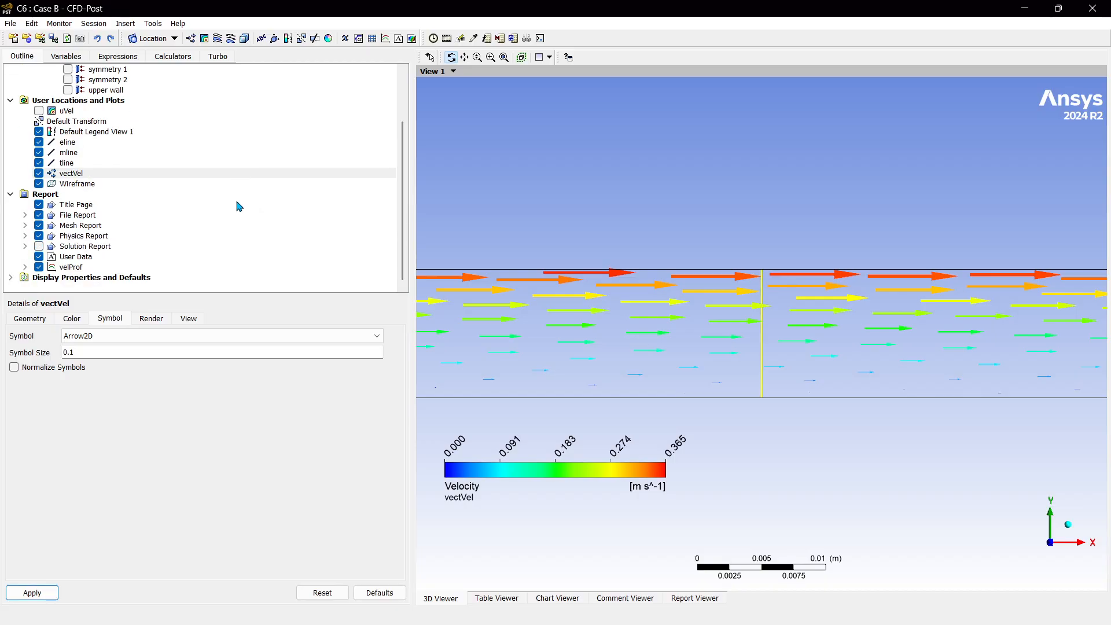
pyautogui.scroll(2, 239, 206)
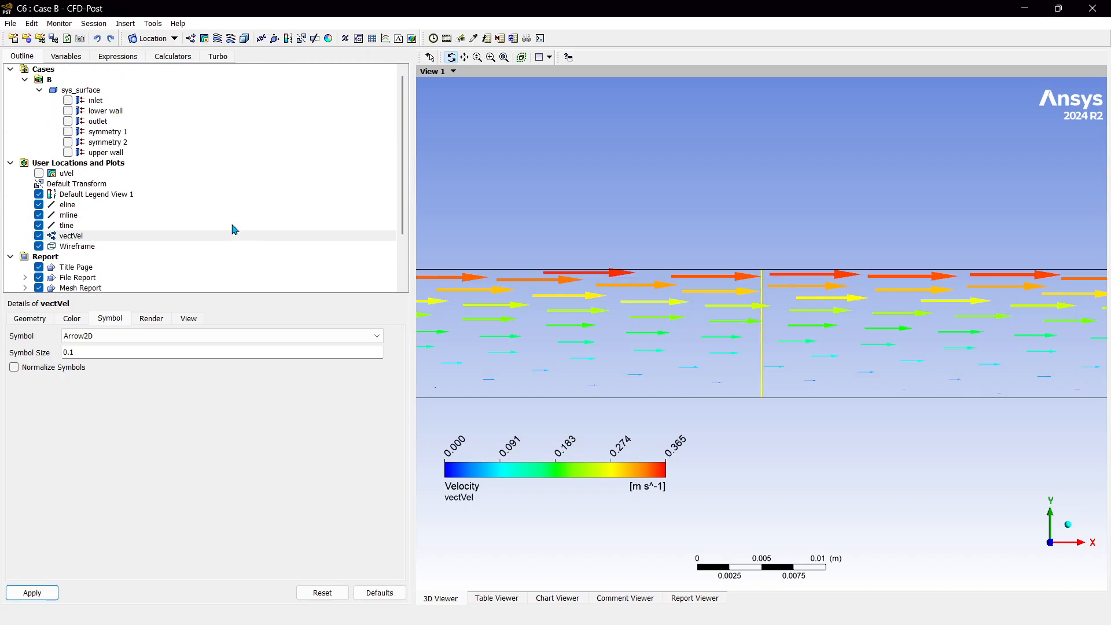
# Step: Close CFD-Post, return to Workbench and launch Fluent in double precision from the Case C Setup cell
pyautogui.click(1092, 12)
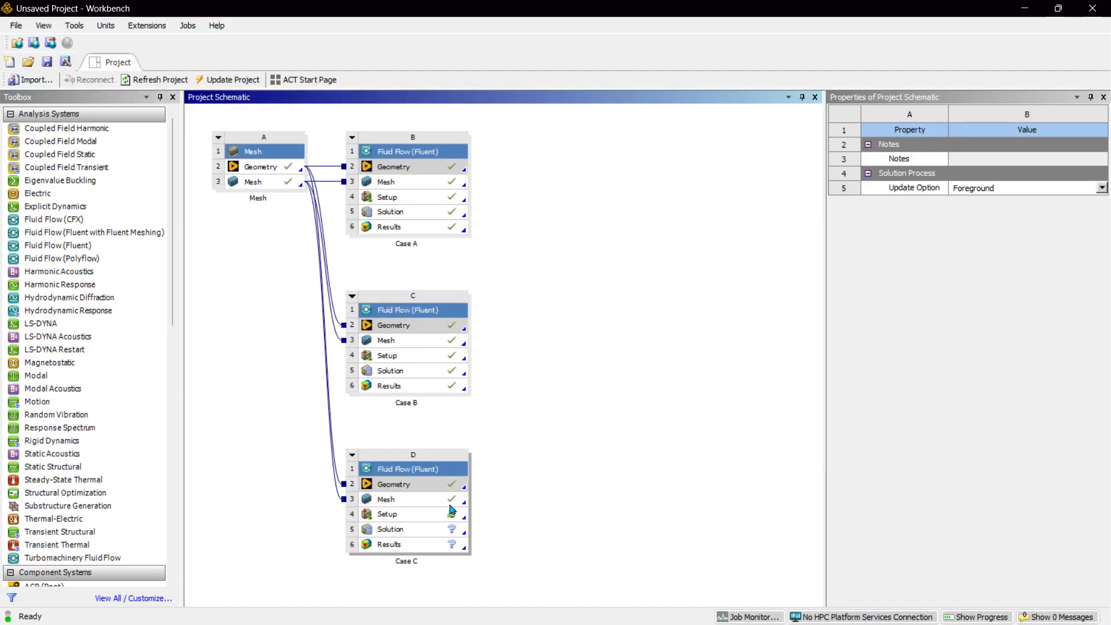
pyautogui.click(457, 527)
pyautogui.doubleClick(457, 528)
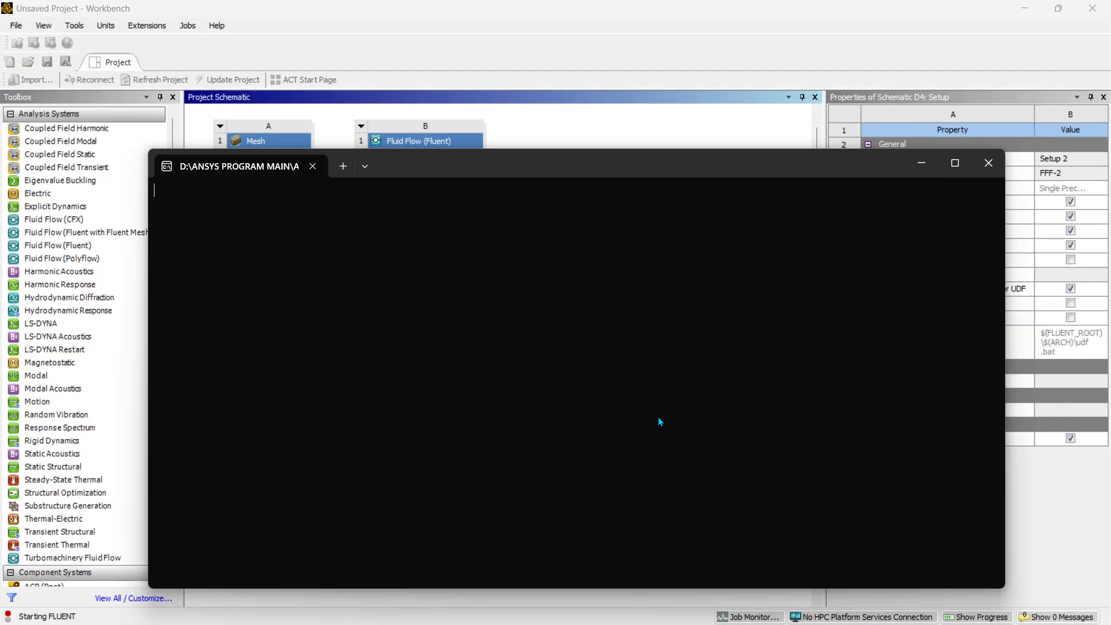
pyautogui.click(598, 276)
pyautogui.click(568, 233)
pyautogui.click(505, 453)
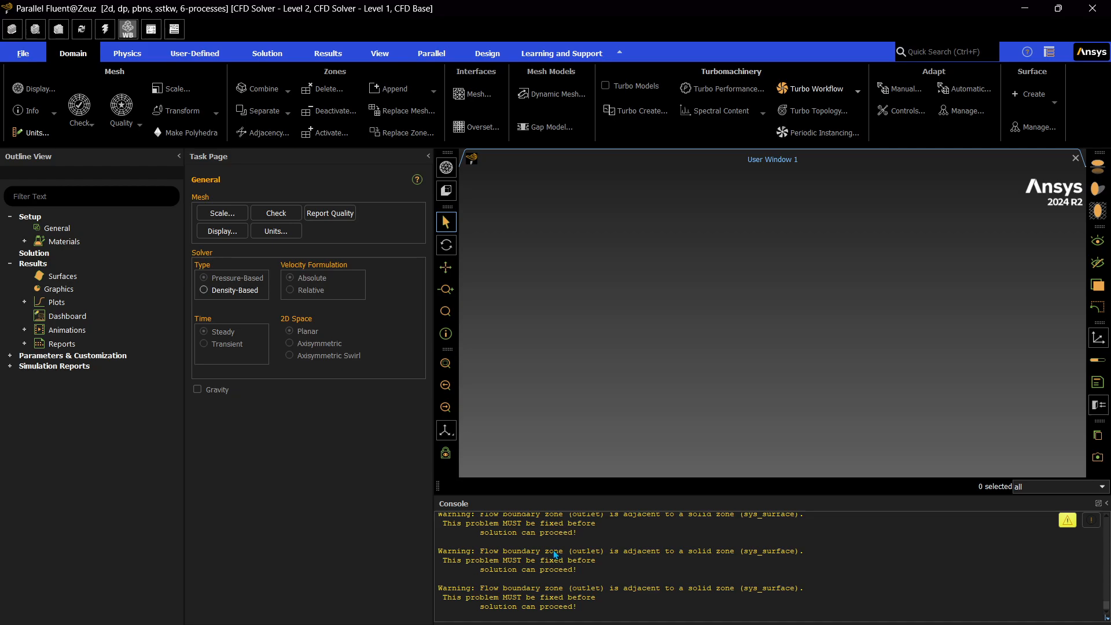
# Step: Review the Fluent warnings, wait for the program to respond, clear all messages and close the message window
pyautogui.click(1068, 520)
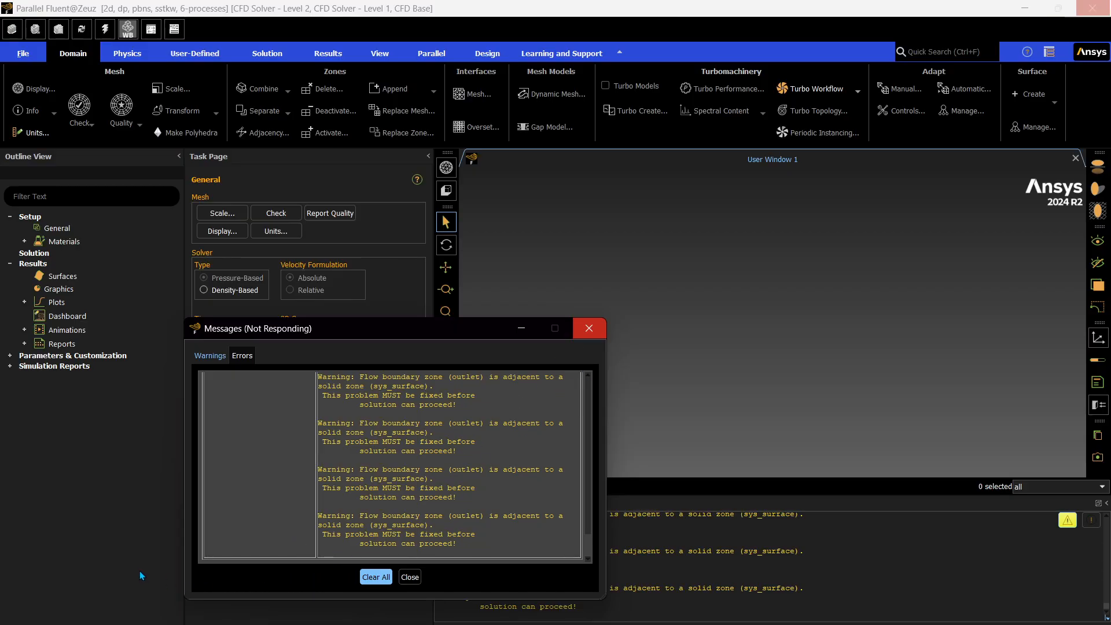
pyautogui.click(371, 577)
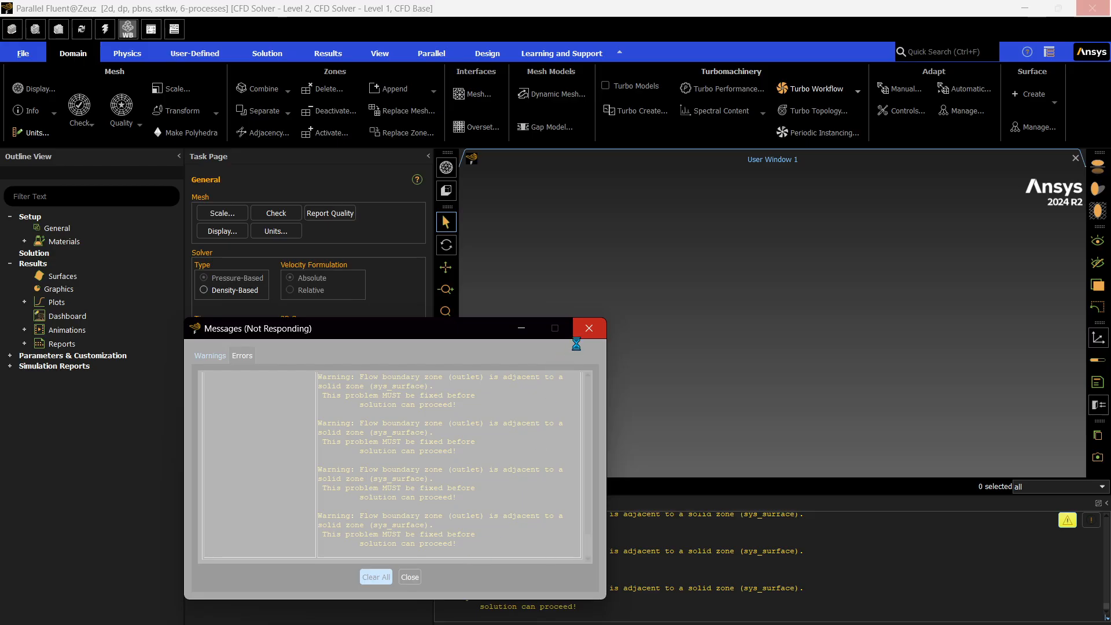
pyautogui.click(590, 327)
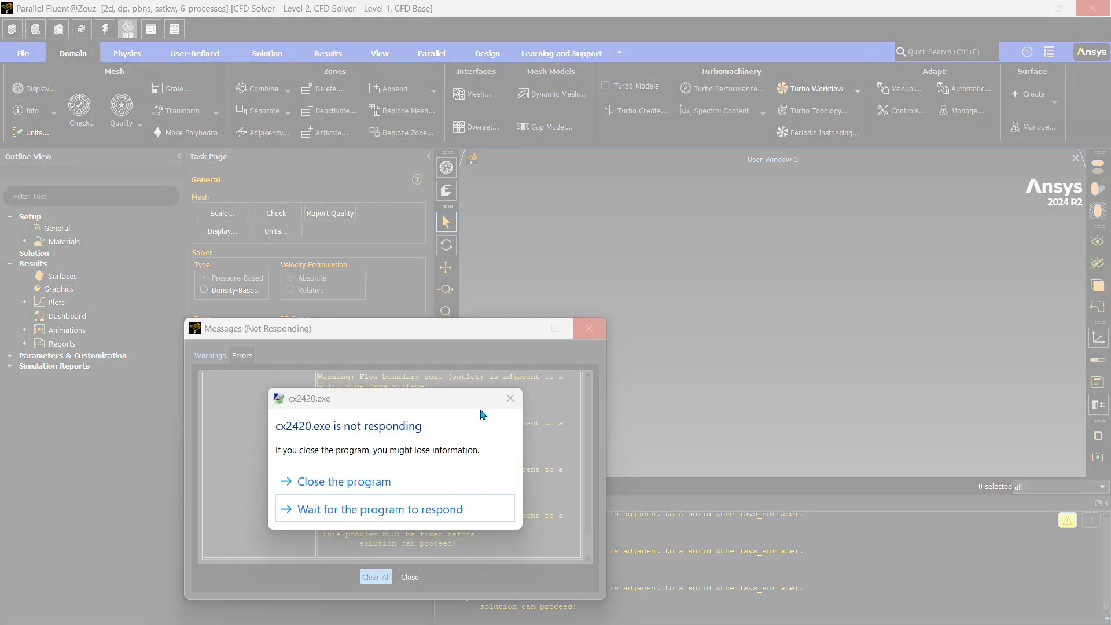
pyautogui.click(426, 508)
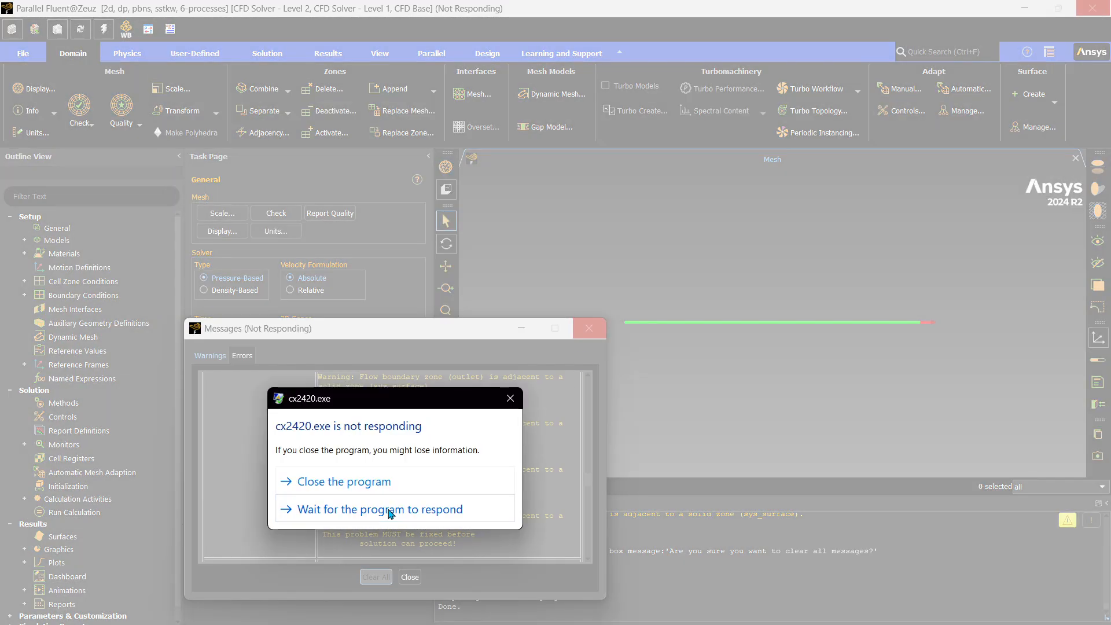
pyautogui.click(388, 509)
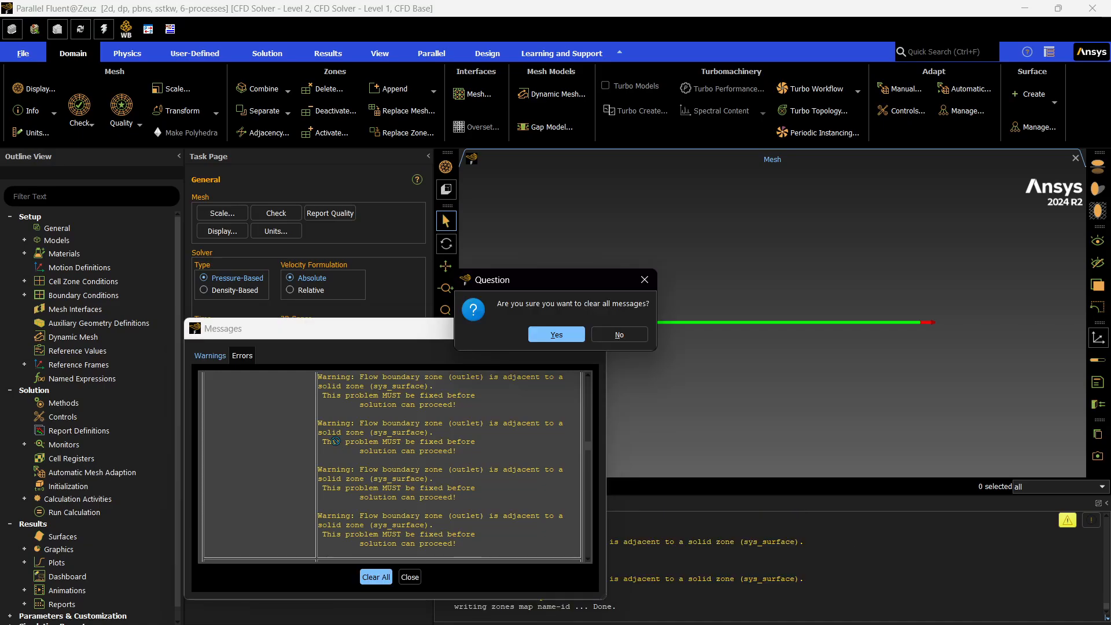
pyautogui.press('Return')
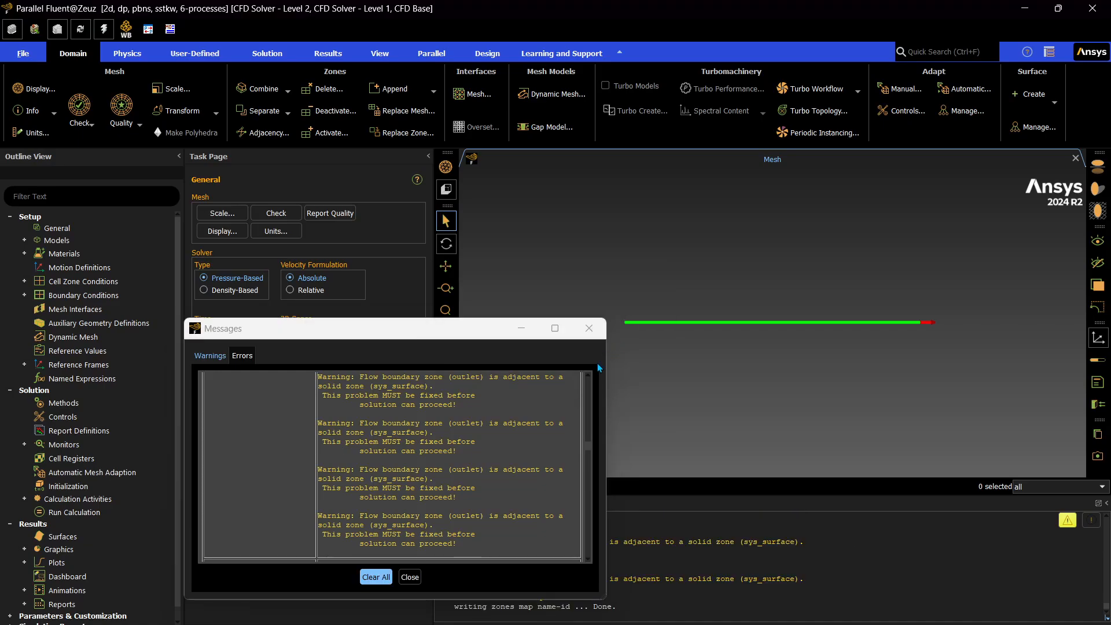
pyautogui.click(587, 329)
pyautogui.click(1064, 523)
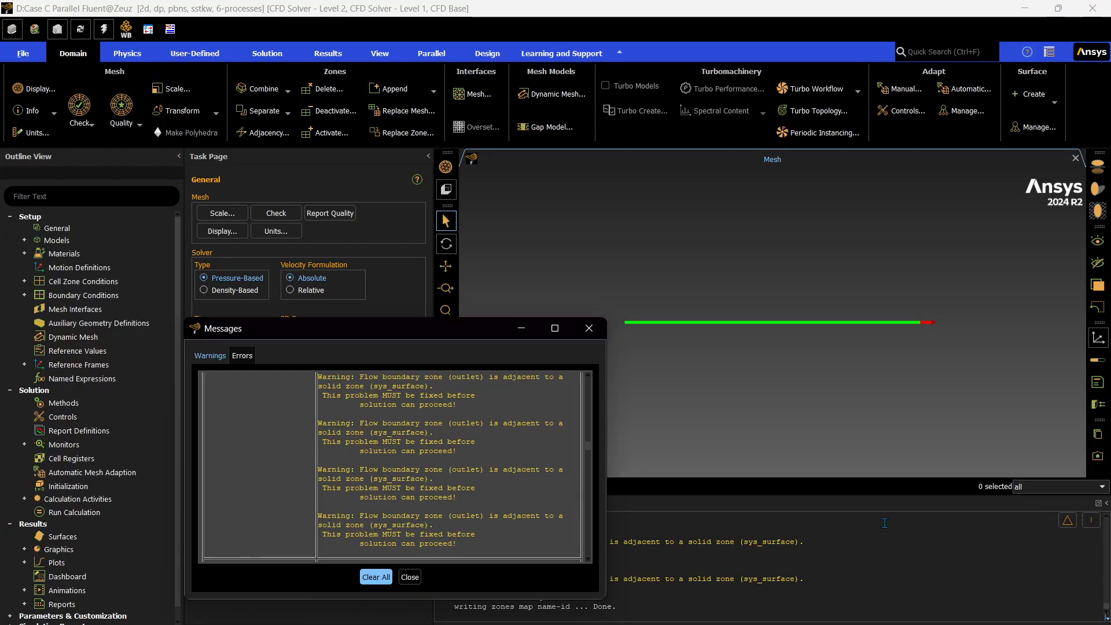
pyautogui.click(379, 577)
pyautogui.press('Return')
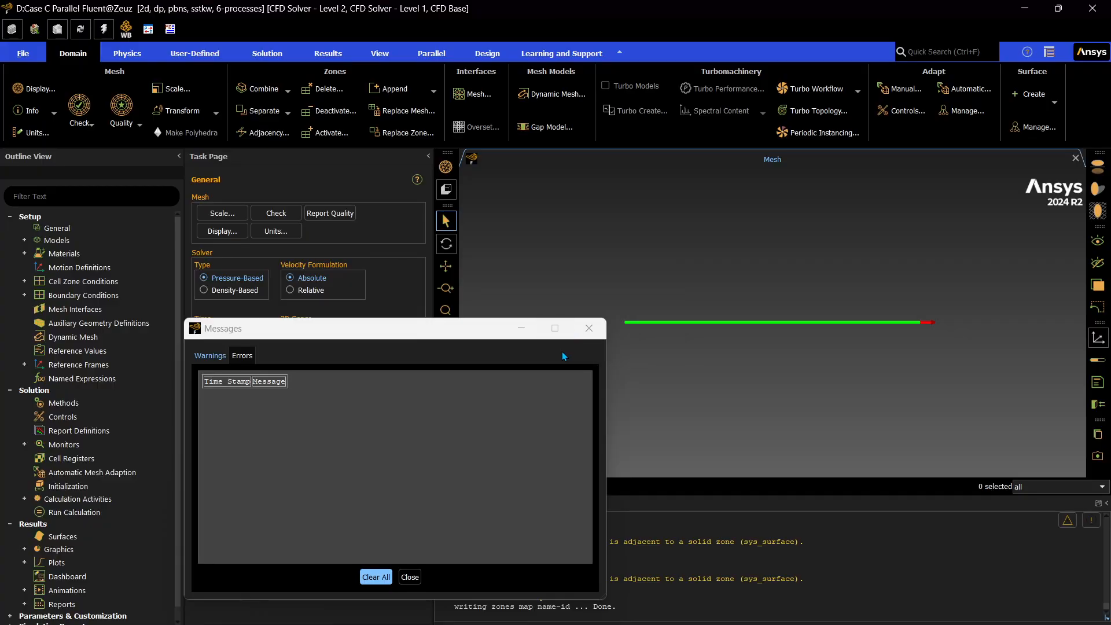
pyautogui.click(409, 577)
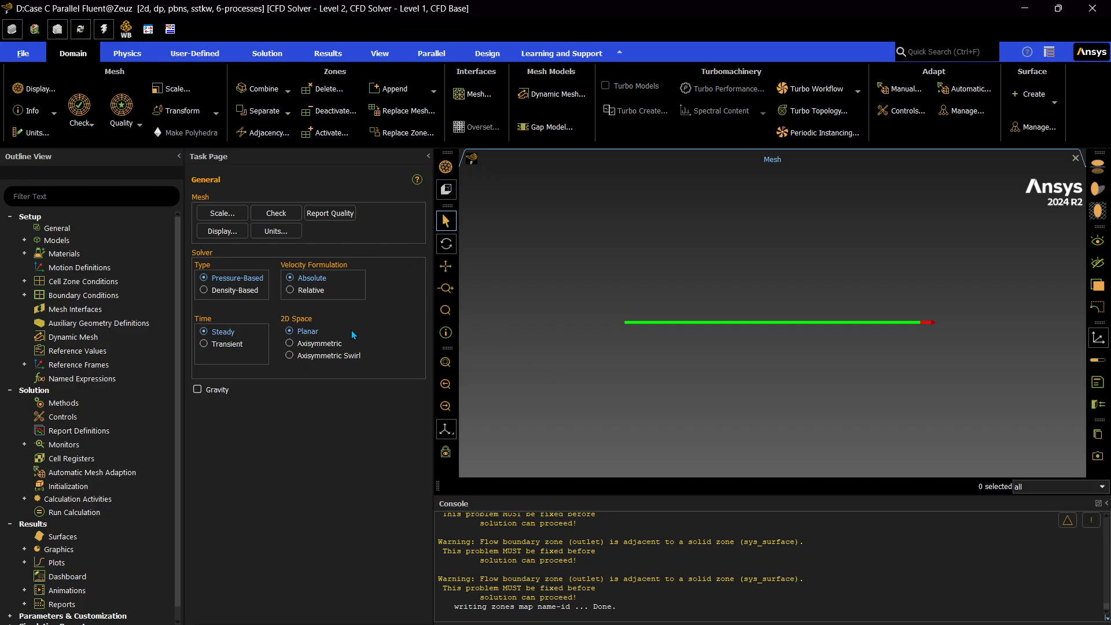
# Step: Set the Case C viscous model to Laminar
pyautogui.click(43, 240)
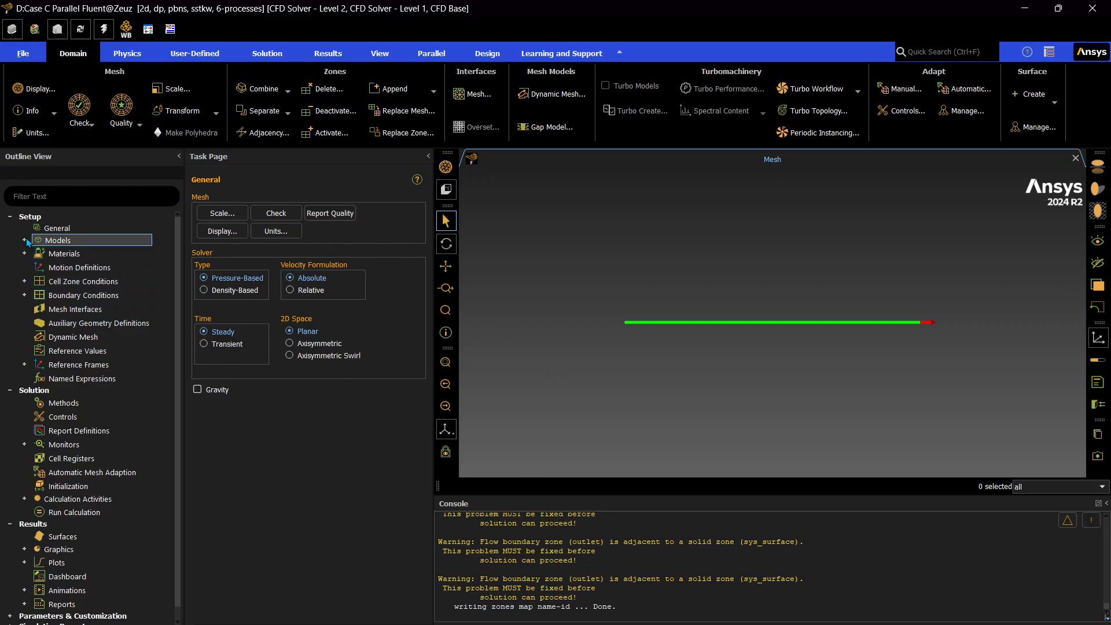
pyautogui.click(24, 240)
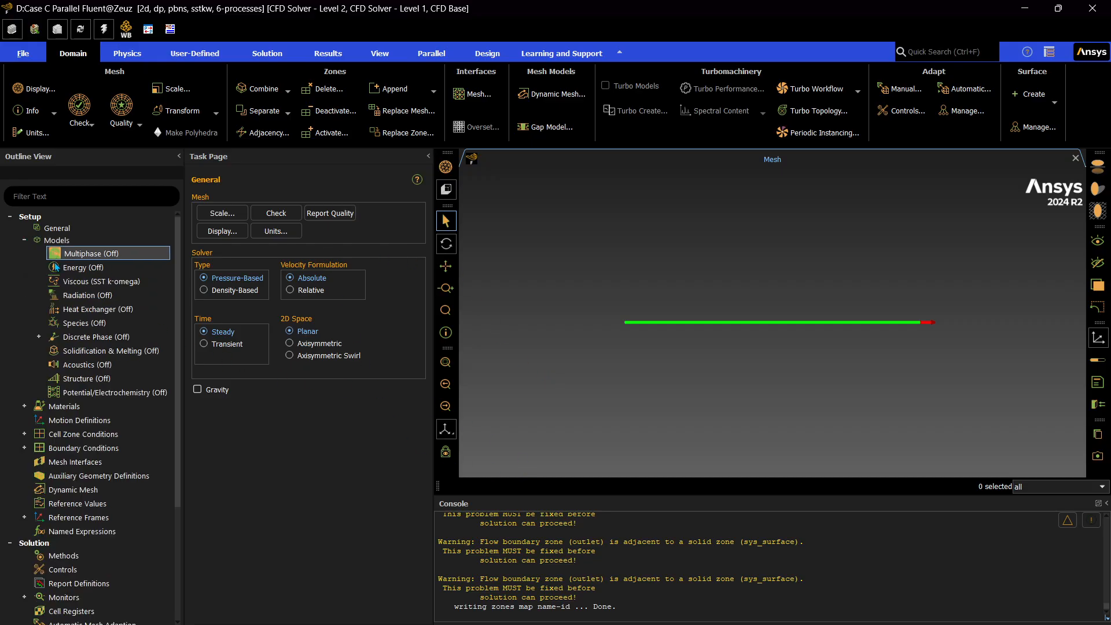
pyautogui.doubleClick(78, 284)
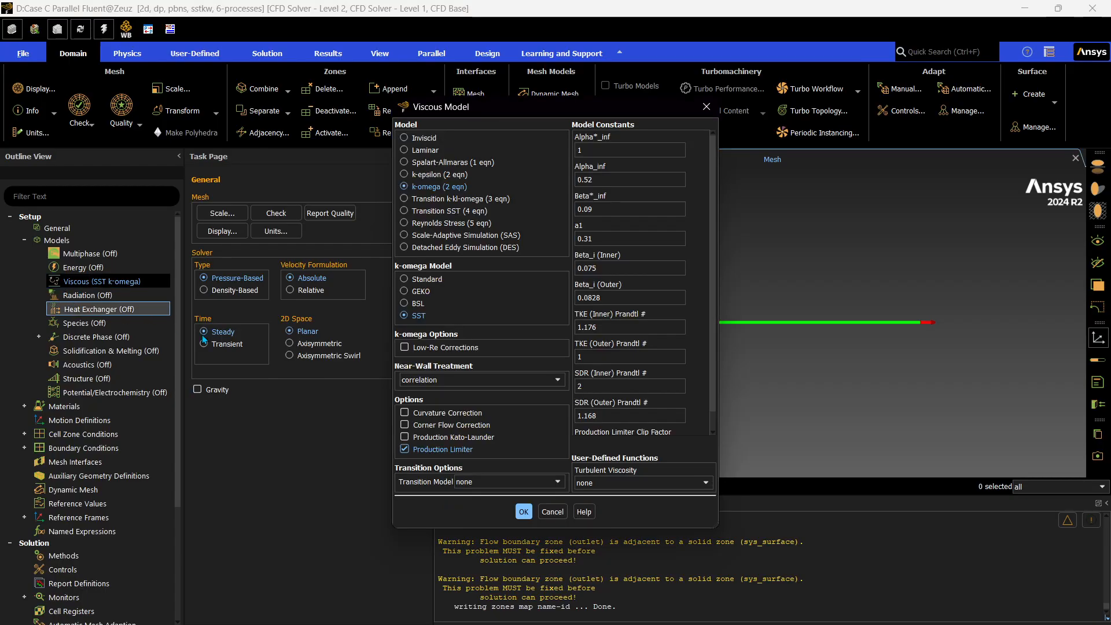
pyautogui.click(425, 150)
pyautogui.click(433, 276)
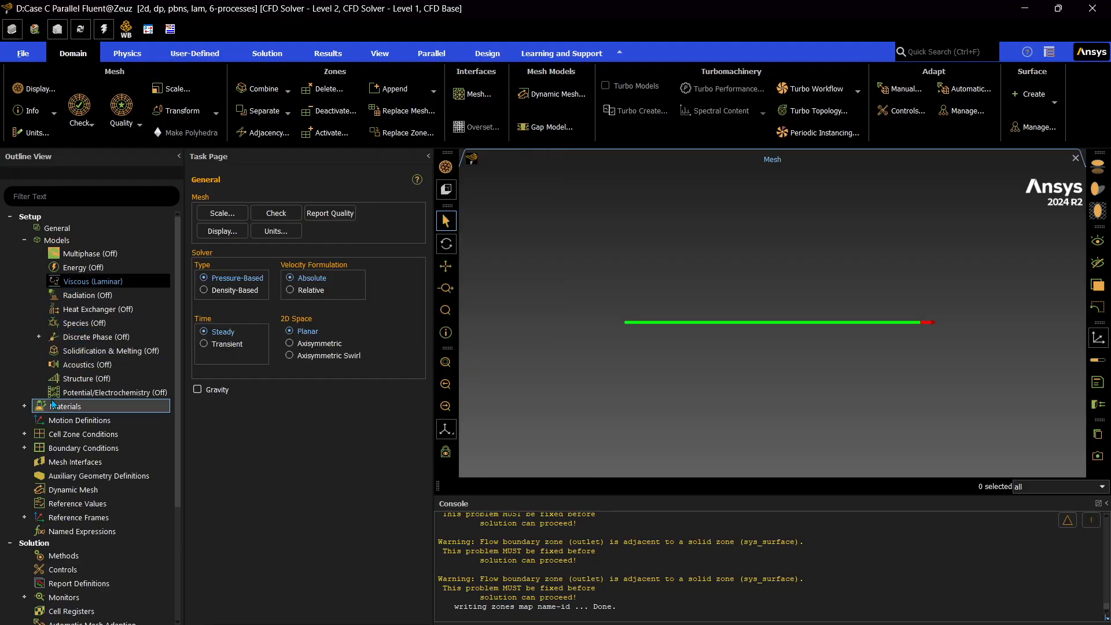
# Step: Change the sys_surface cell zone type from solid to fluid, keeping air as its material
pyautogui.click(24, 433)
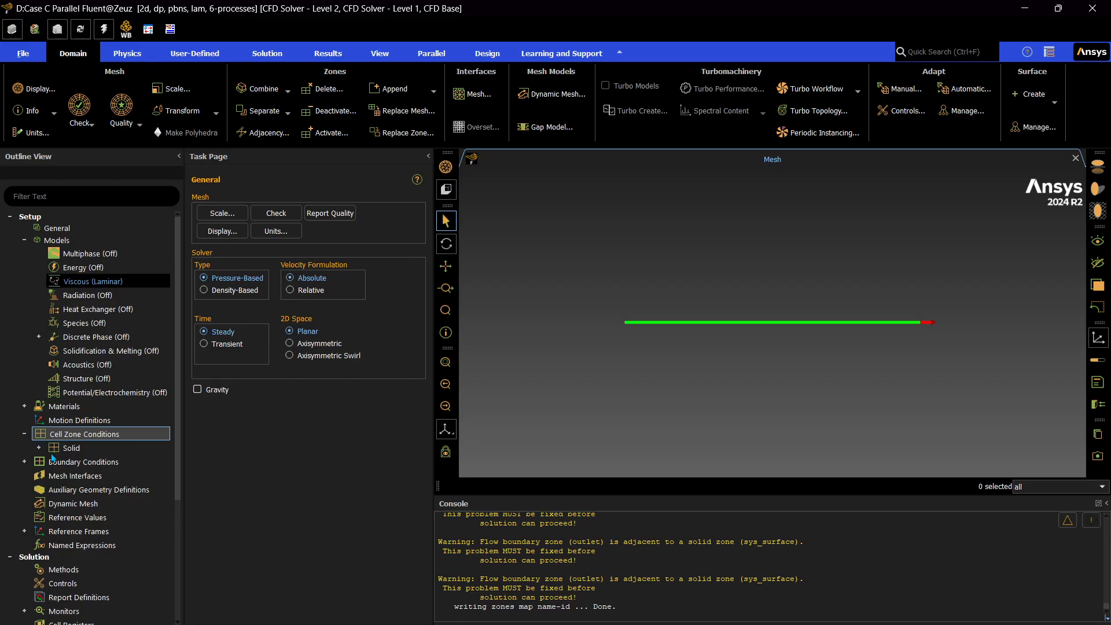
pyautogui.doubleClick(81, 434)
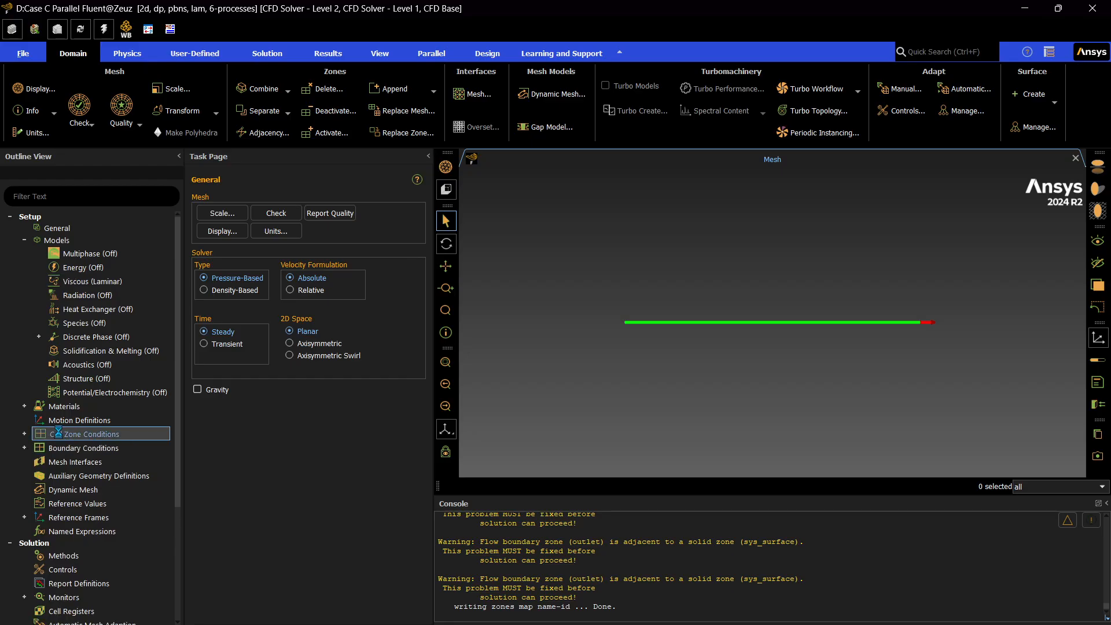
pyautogui.click(242, 221)
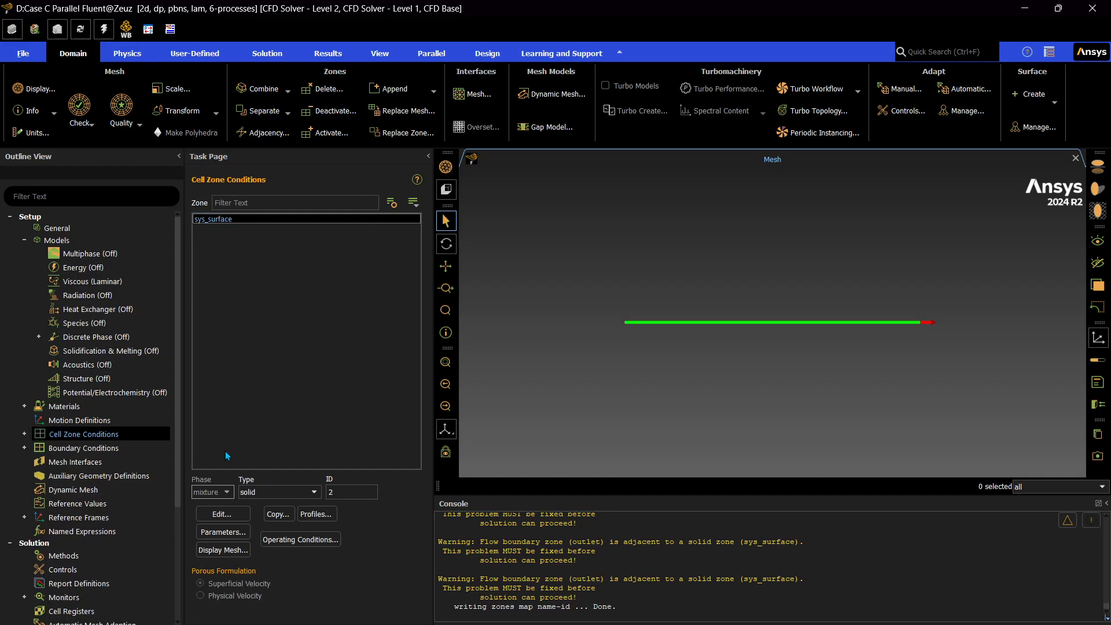
pyautogui.click(272, 491)
pyautogui.click(249, 504)
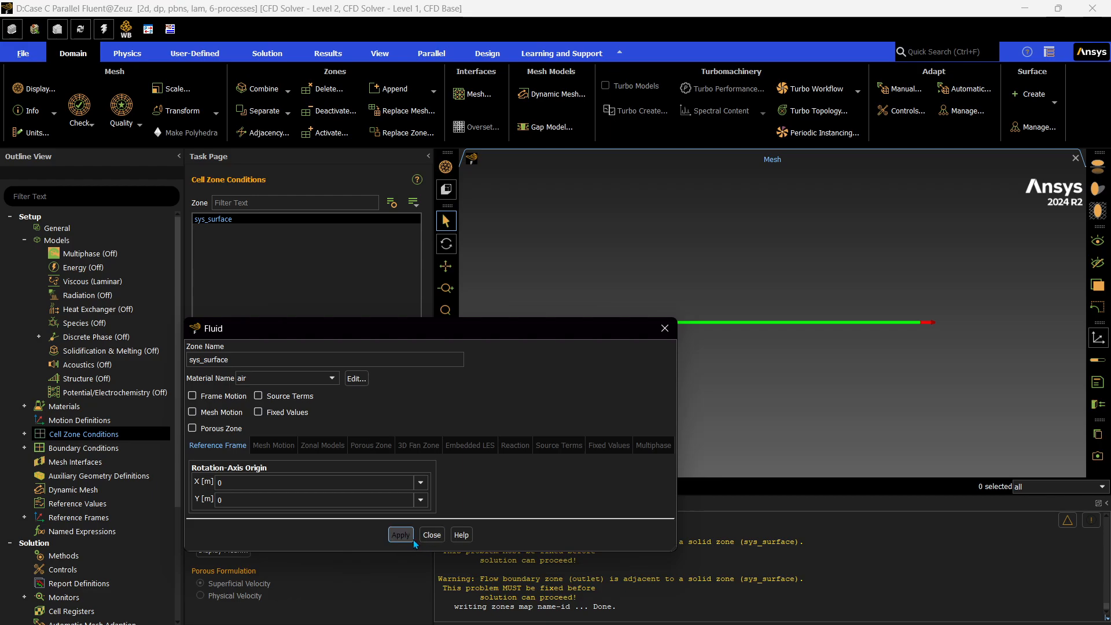
pyautogui.click(432, 535)
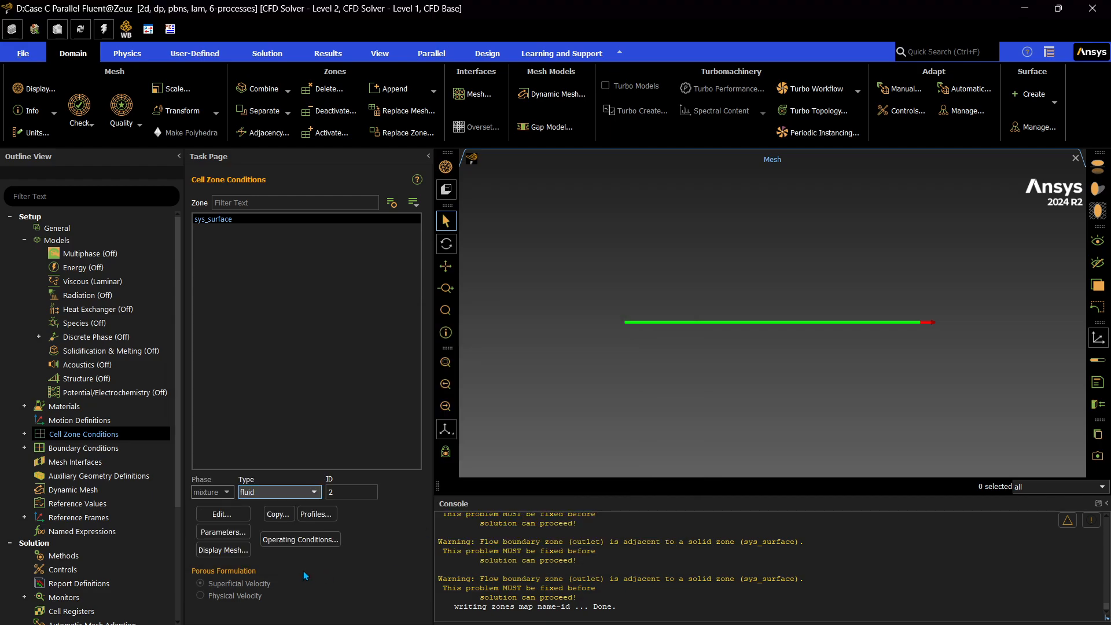
# Step: Set the inlet boundary's velocity magnitude to 0.3651837 m/s and apply it
pyautogui.click(24, 448)
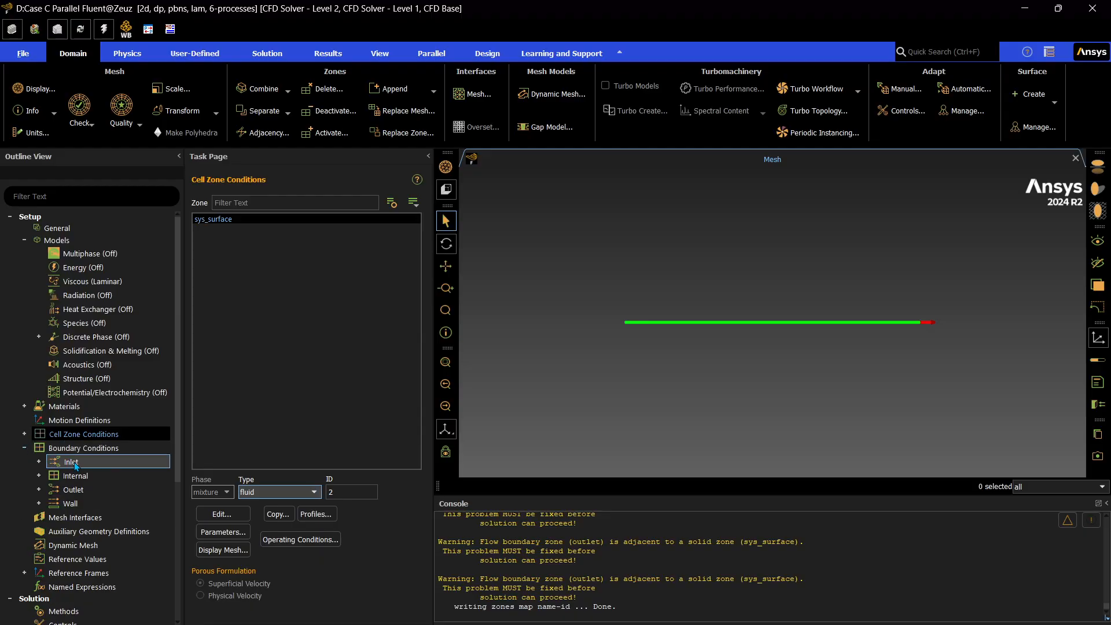
pyautogui.click(39, 461)
pyautogui.click(99, 478)
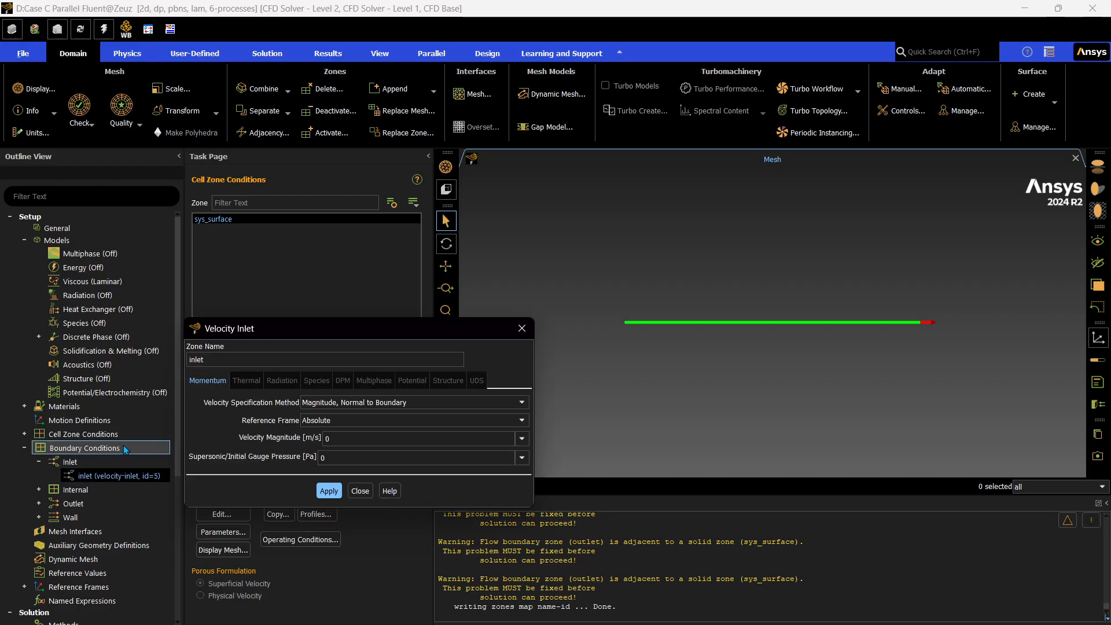
pyautogui.click(395, 432)
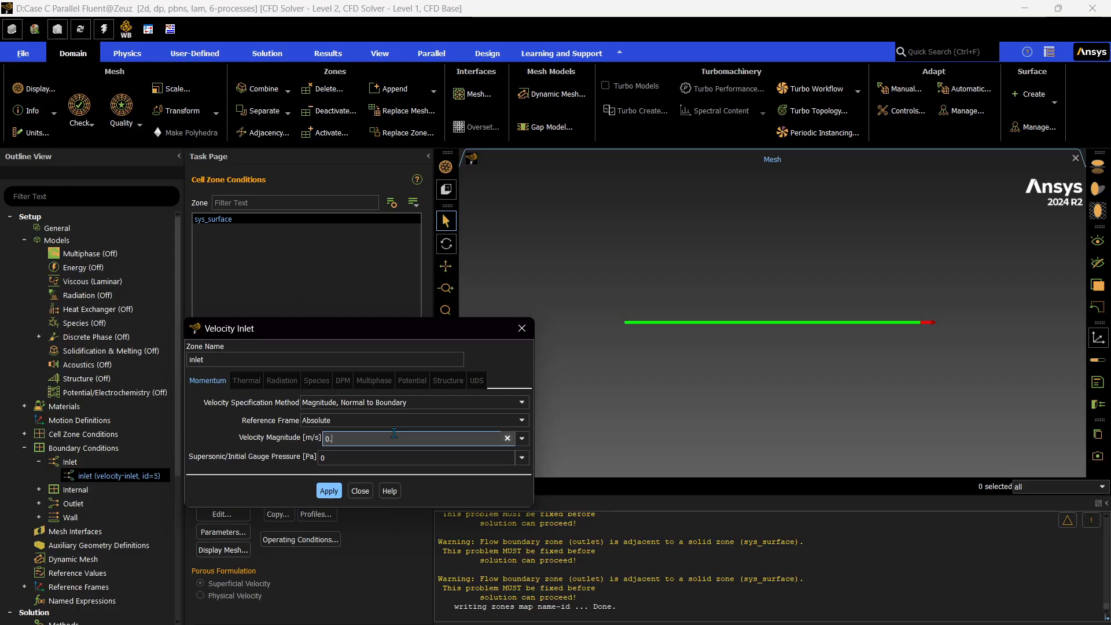
pyautogui.write('0.3651837')
pyautogui.click(328, 490)
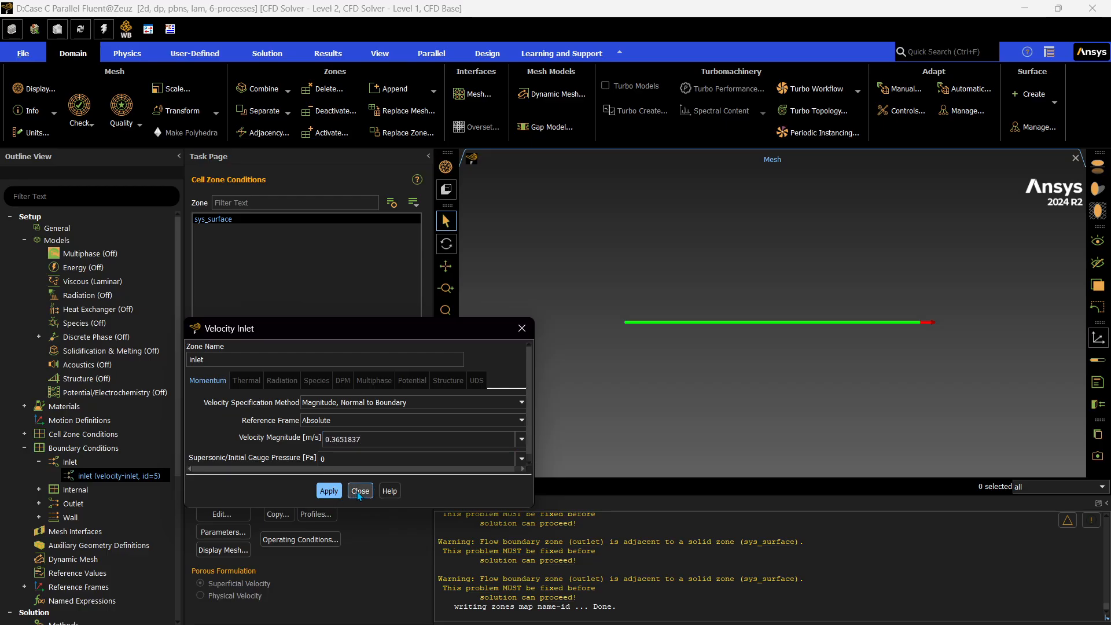
pyautogui.click(359, 491)
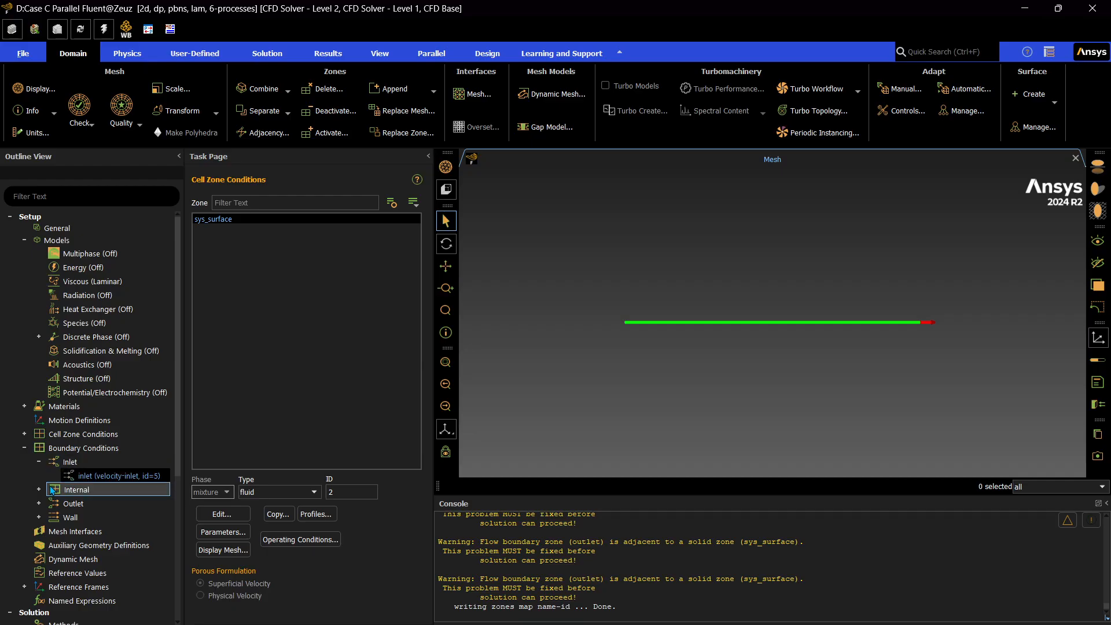
# Step: Make the upper-wall boundary a translational moving wall with a speed of 0.3651837 m/s and apply it
pyautogui.click(428, 156)
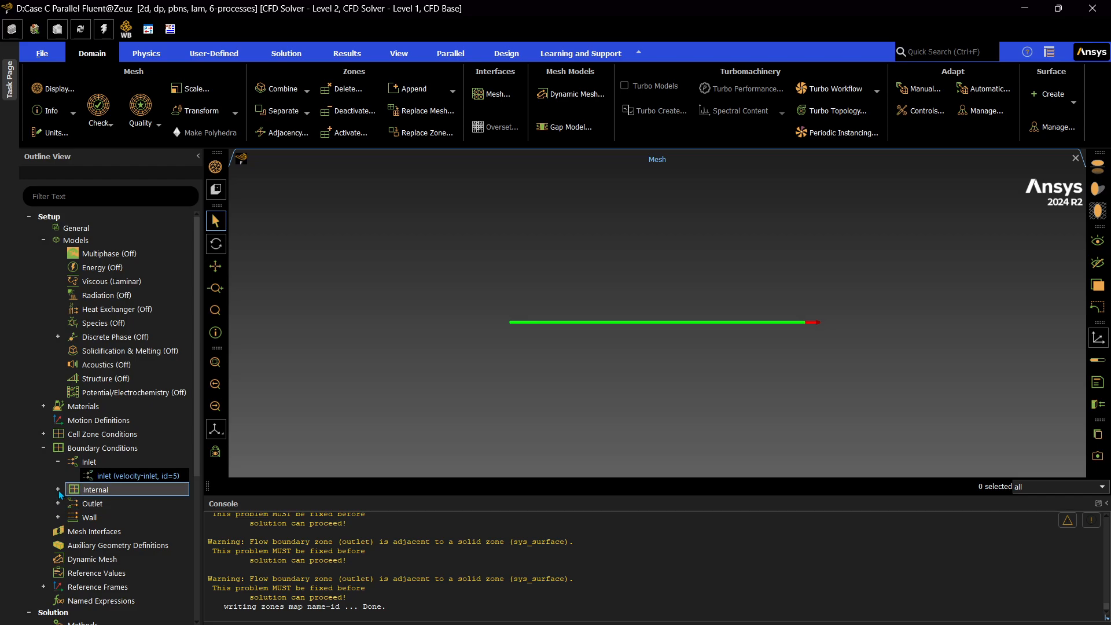
pyautogui.click(58, 517)
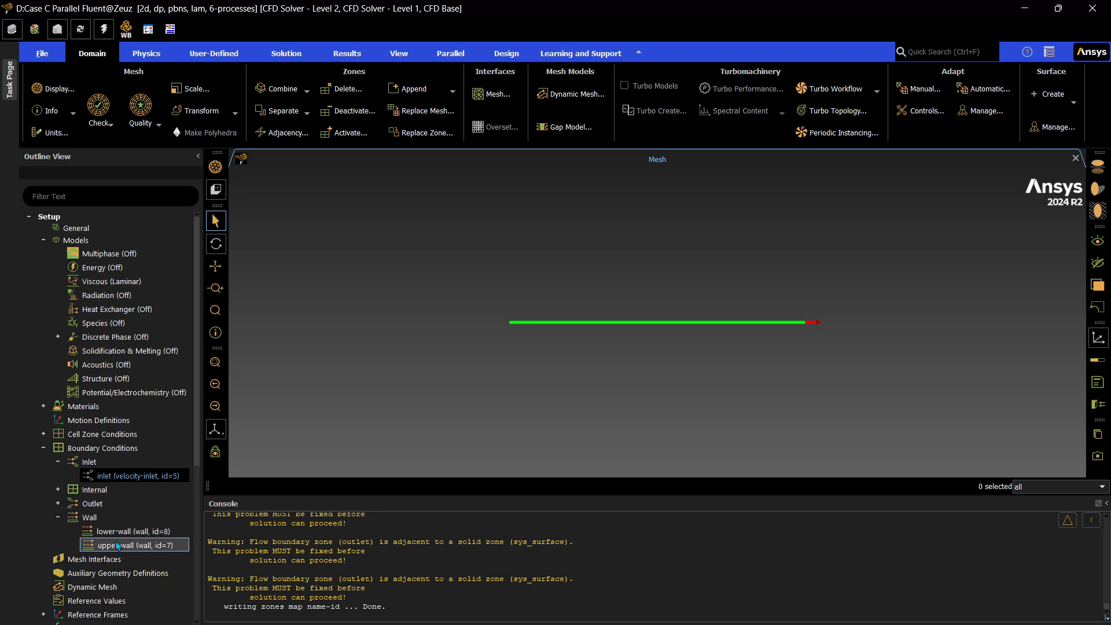
pyautogui.click(116, 544)
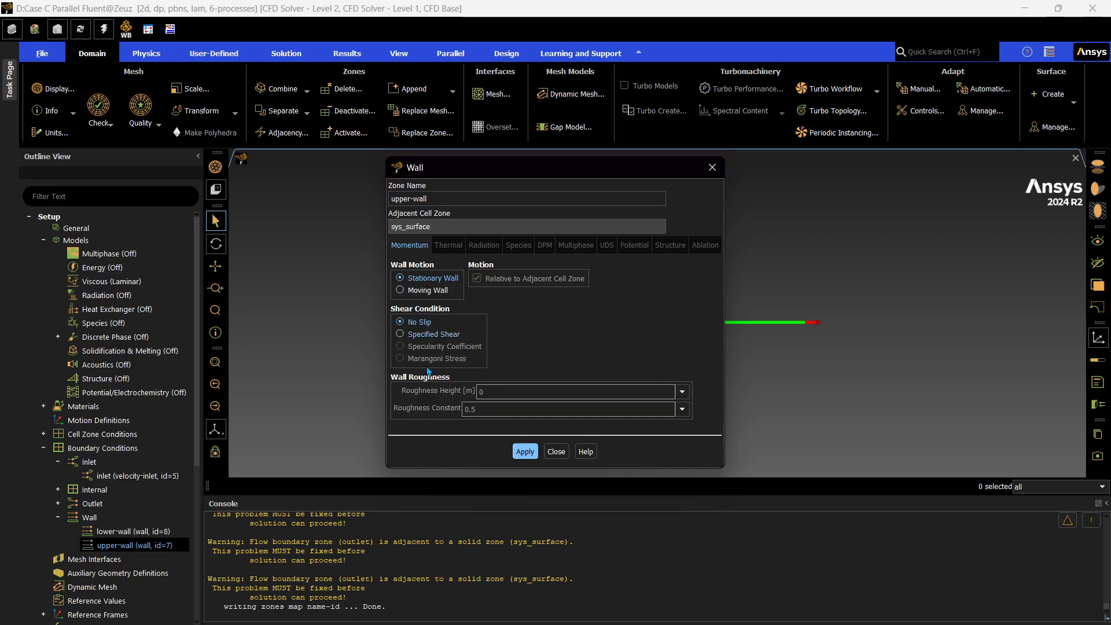
pyautogui.click(428, 290)
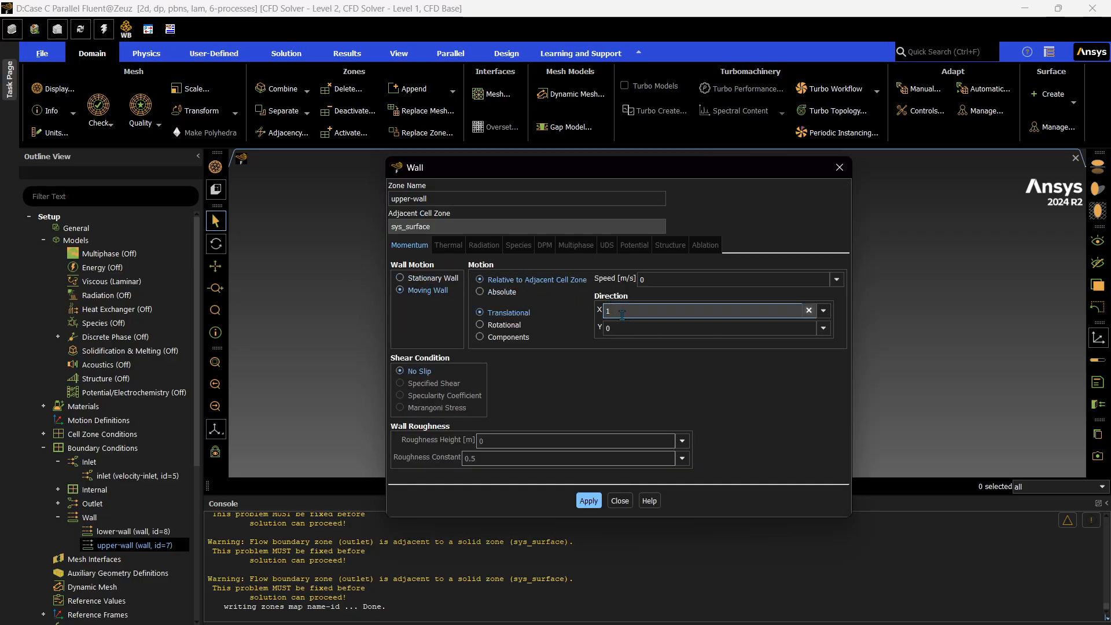
pyautogui.click(664, 285)
pyautogui.write('.3651837')
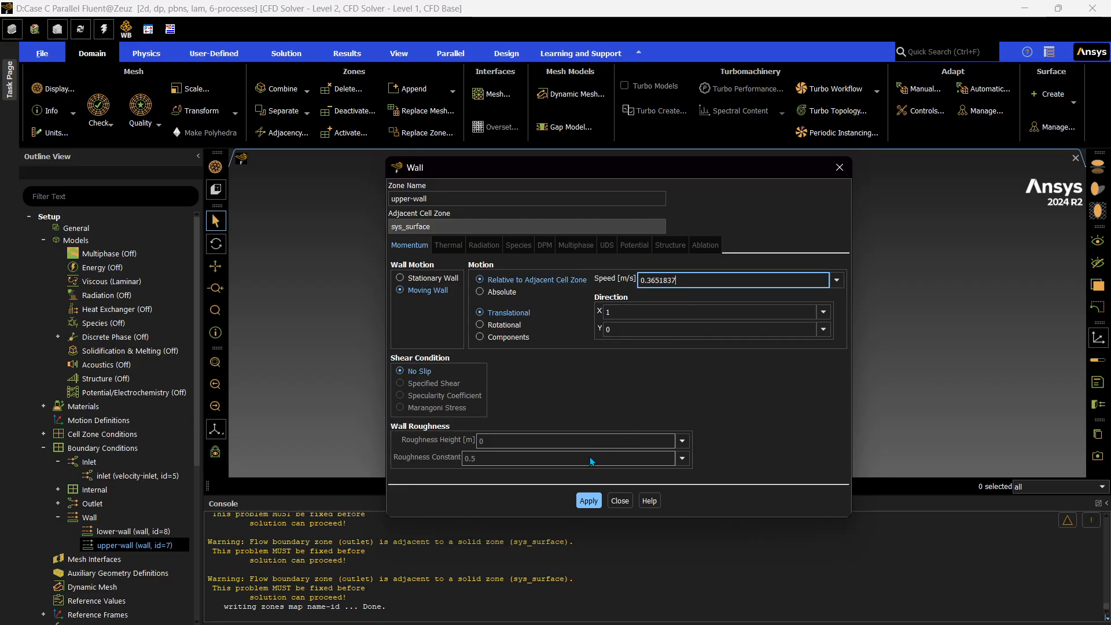
pyautogui.click(588, 501)
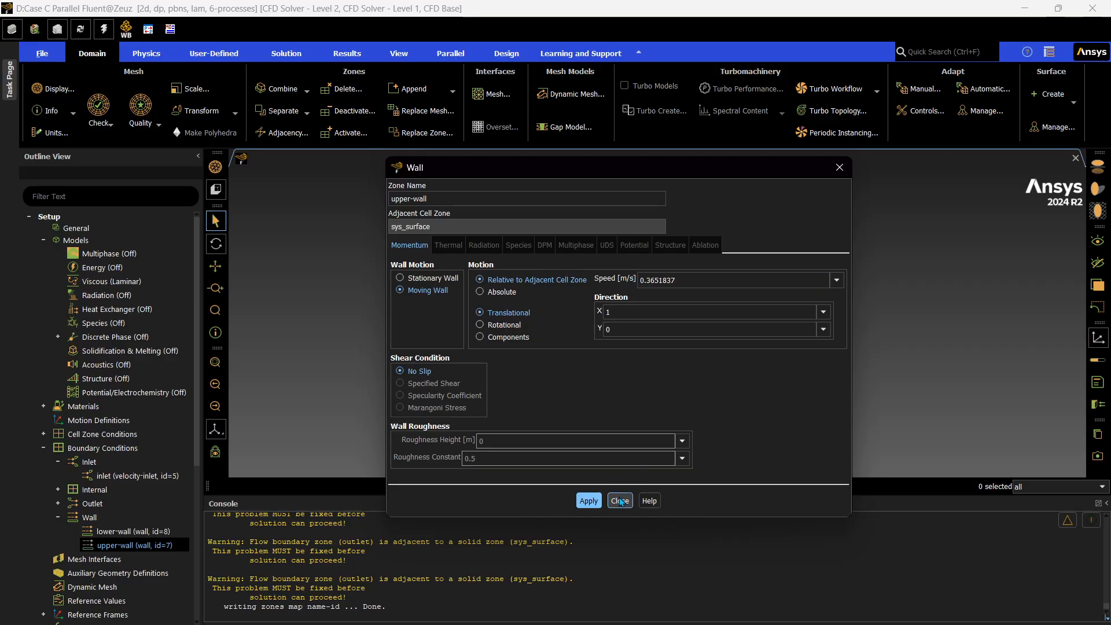
pyautogui.click(620, 501)
pyautogui.scroll(-5, 584, 318)
pyautogui.scroll(10, 584, 318)
pyautogui.scroll(-3, 627, 324)
pyautogui.scroll(3, 800, 325)
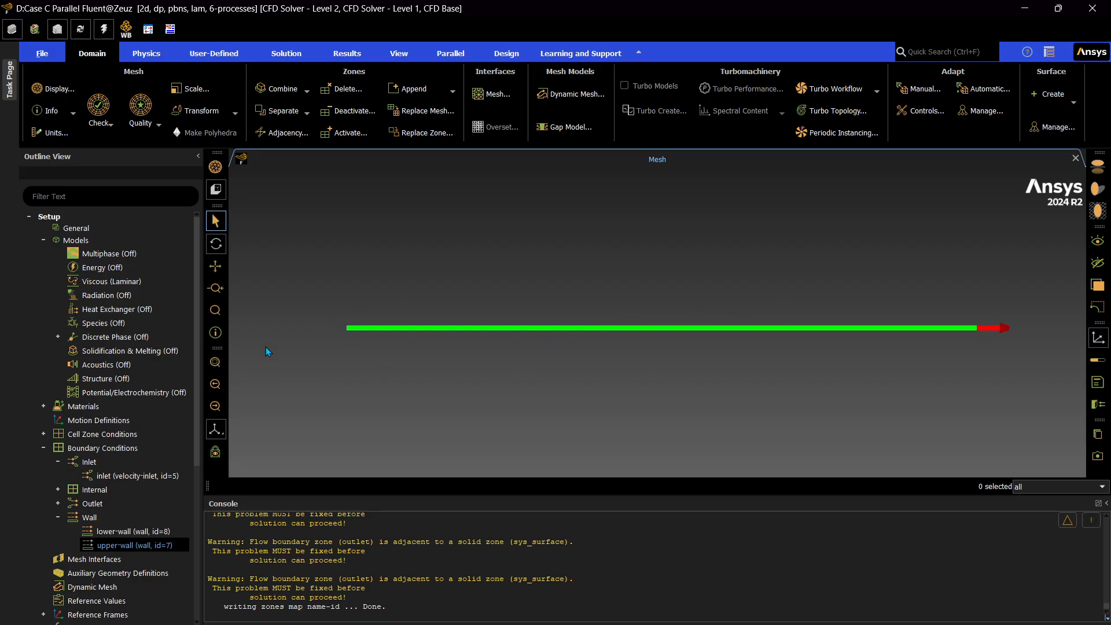
# Step: Set the absolute convergence criteria of the continuity, x-velocity and y-velocity residuals to 1e-6
pyautogui.scroll(-1, 110, 546)
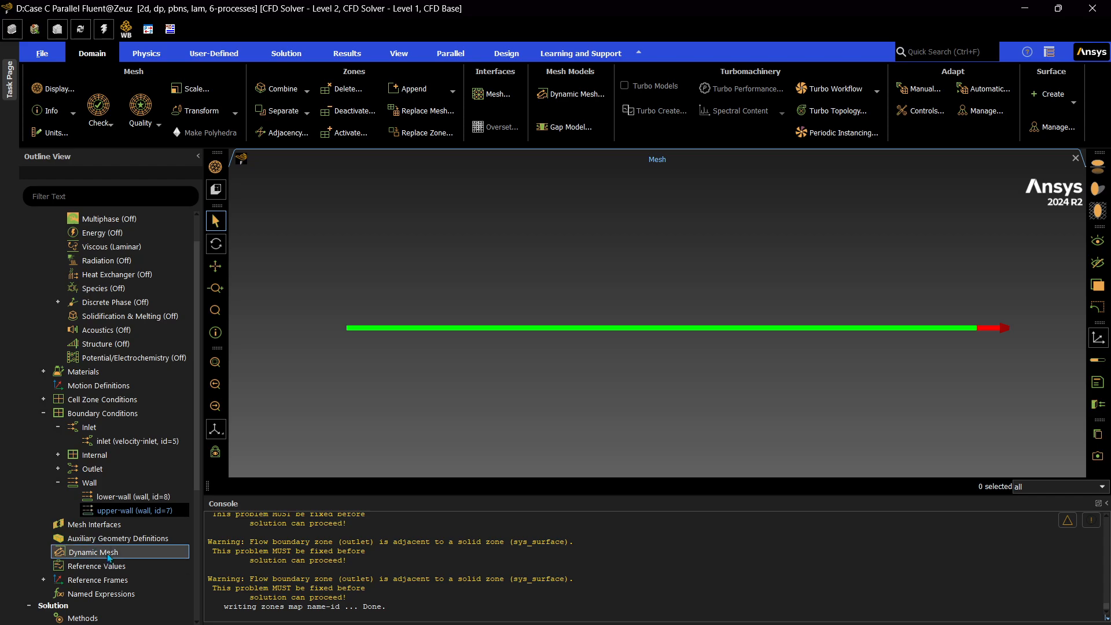
pyautogui.click(58, 483)
pyautogui.click(57, 427)
pyautogui.click(43, 413)
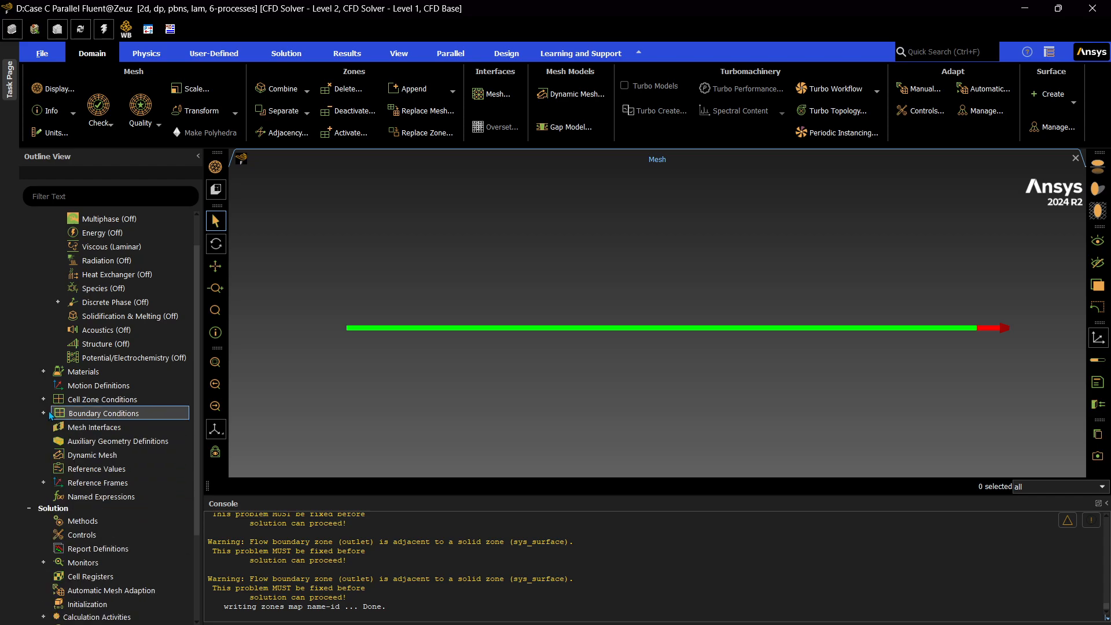
pyautogui.click(44, 562)
pyautogui.doubleClick(108, 576)
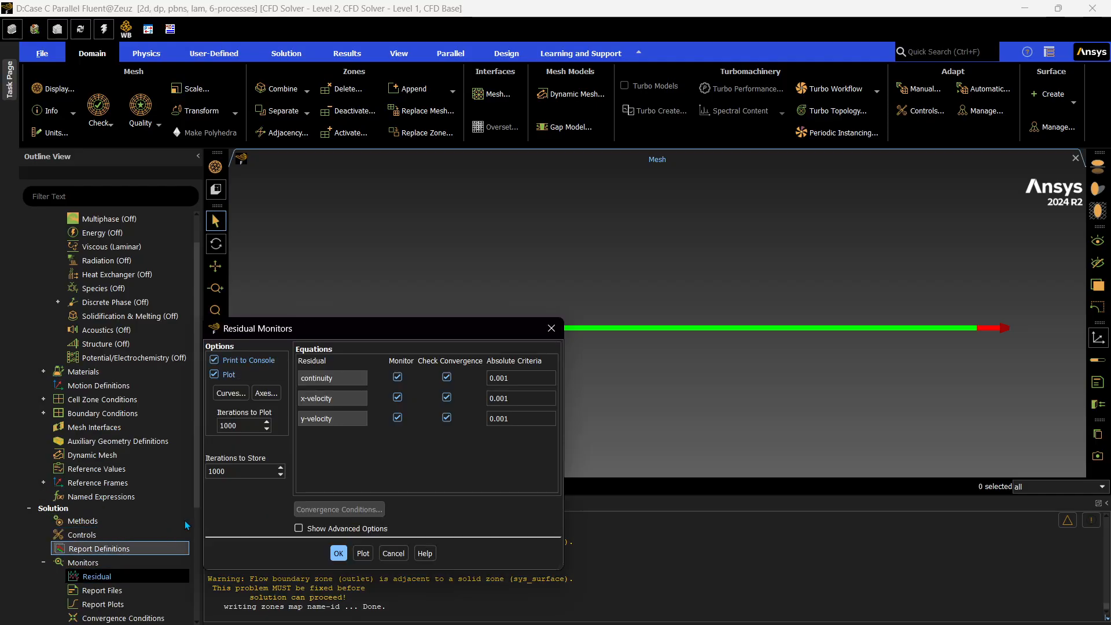
pyautogui.tripleClick(515, 378)
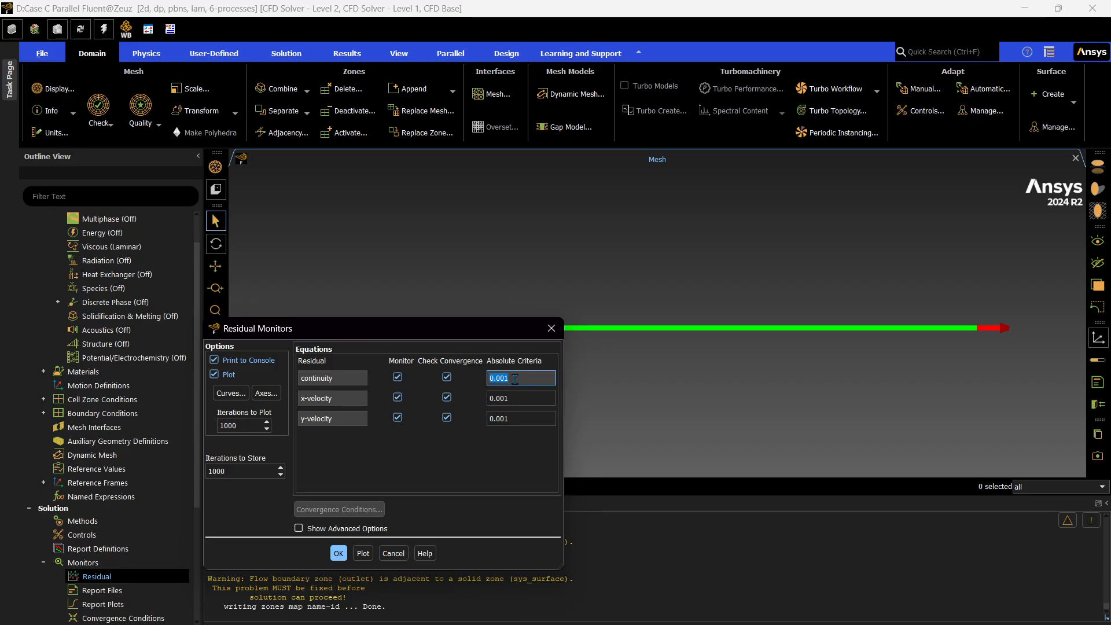
pyautogui.write('1e-6')
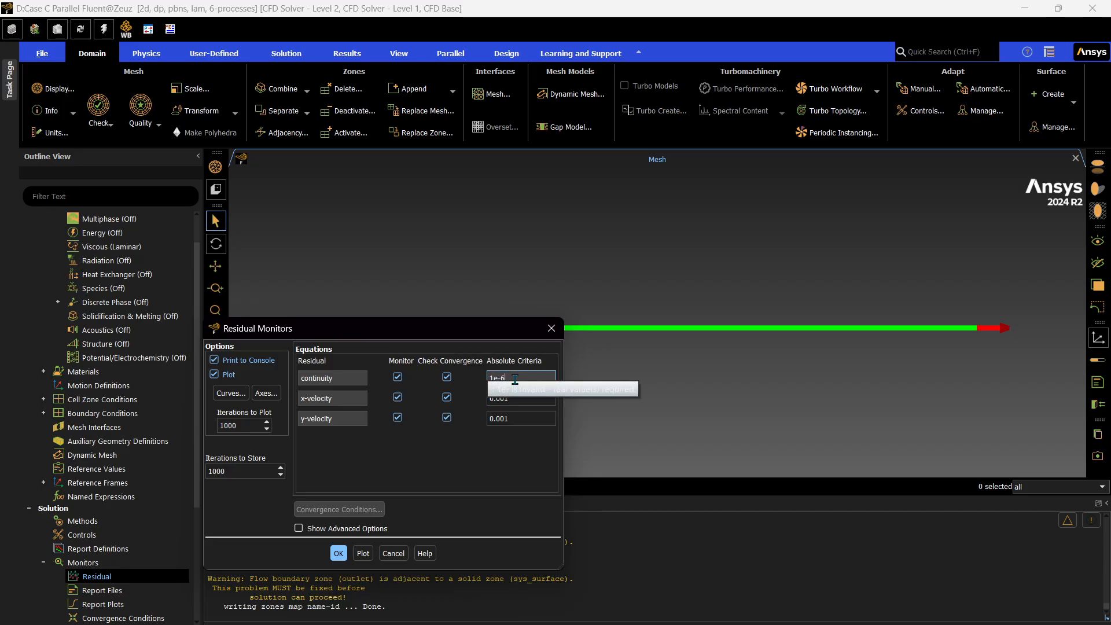
pyautogui.tripleClick(517, 398)
pyautogui.write('1e-6')
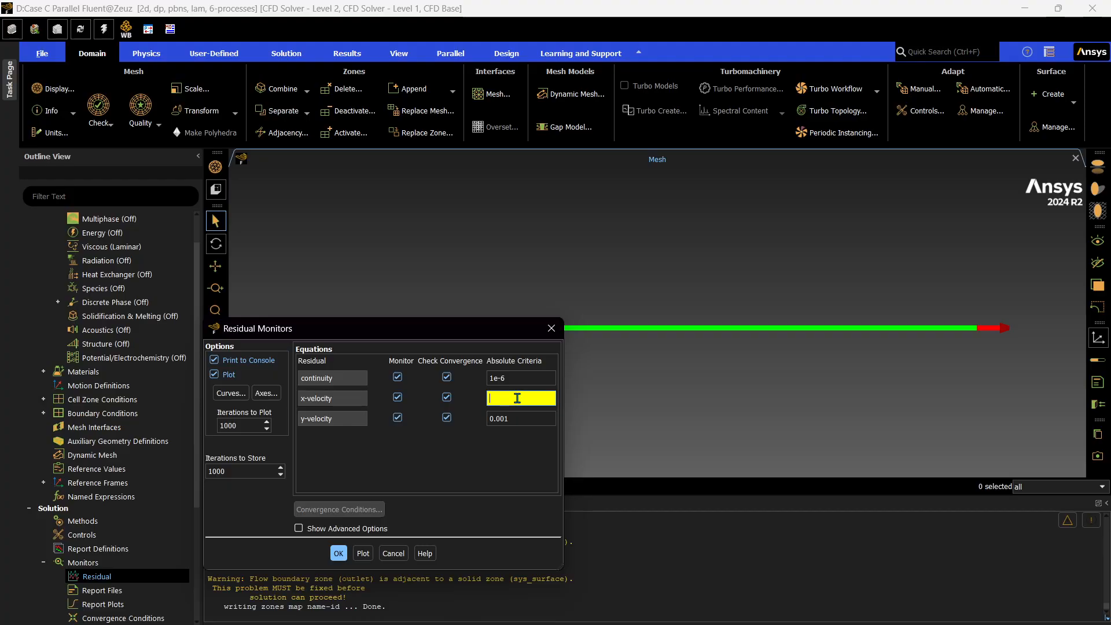
pyautogui.tripleClick(518, 418)
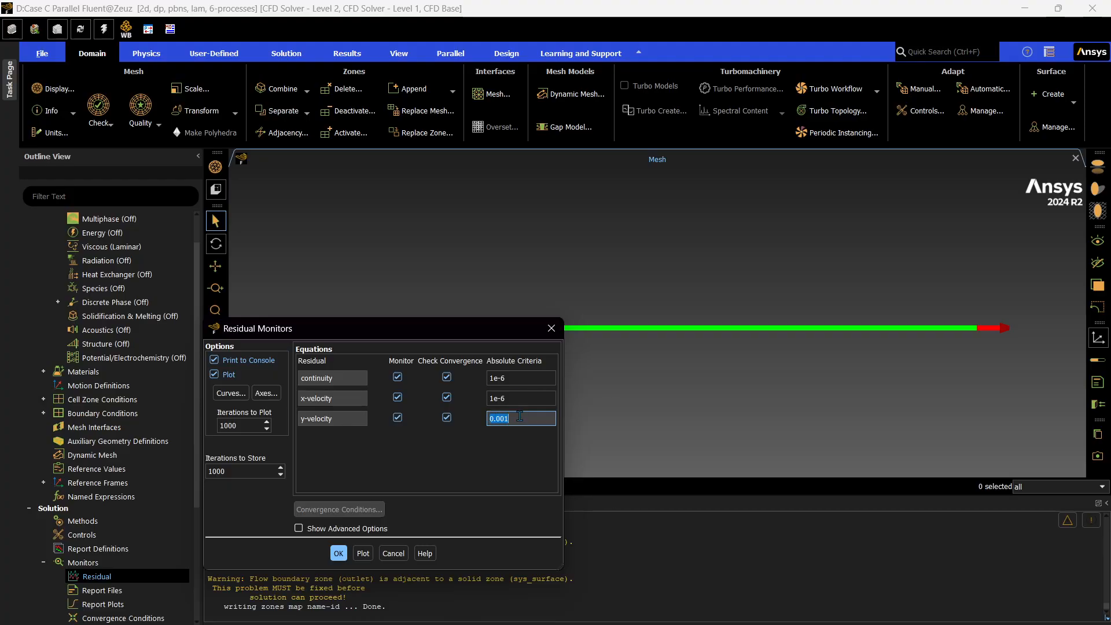
pyautogui.write('1e-6')
pyautogui.click(339, 552)
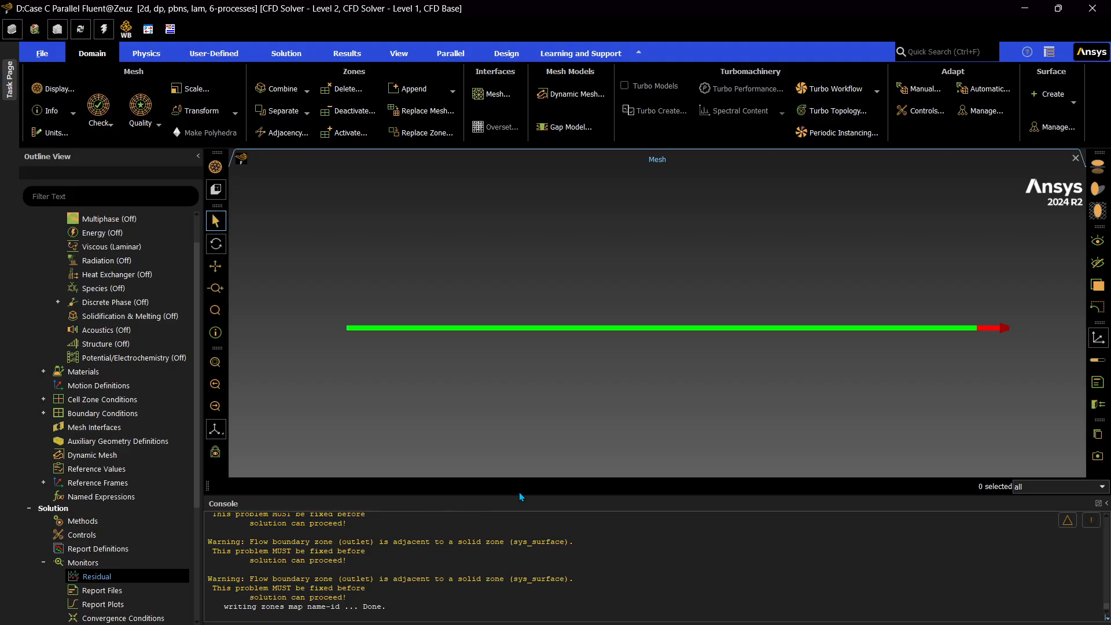
# Step: Initialize the Case C solution with Hybrid Initialization
pyautogui.scroll(-2, 174, 555)
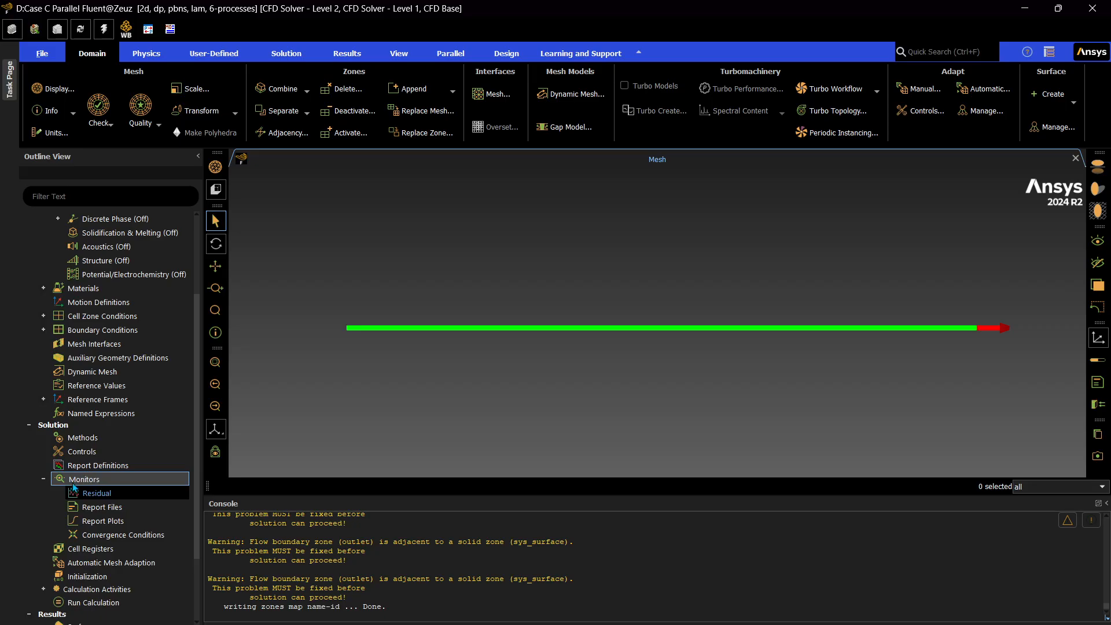
pyautogui.scroll(-1, 100, 524)
pyautogui.click(99, 535)
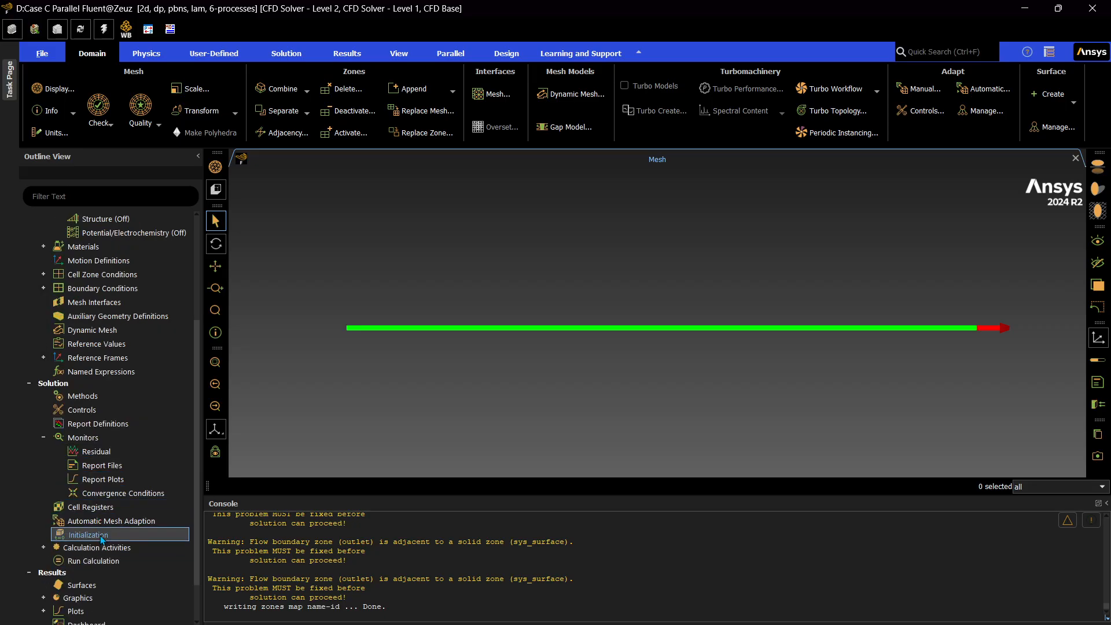
pyautogui.click(274, 245)
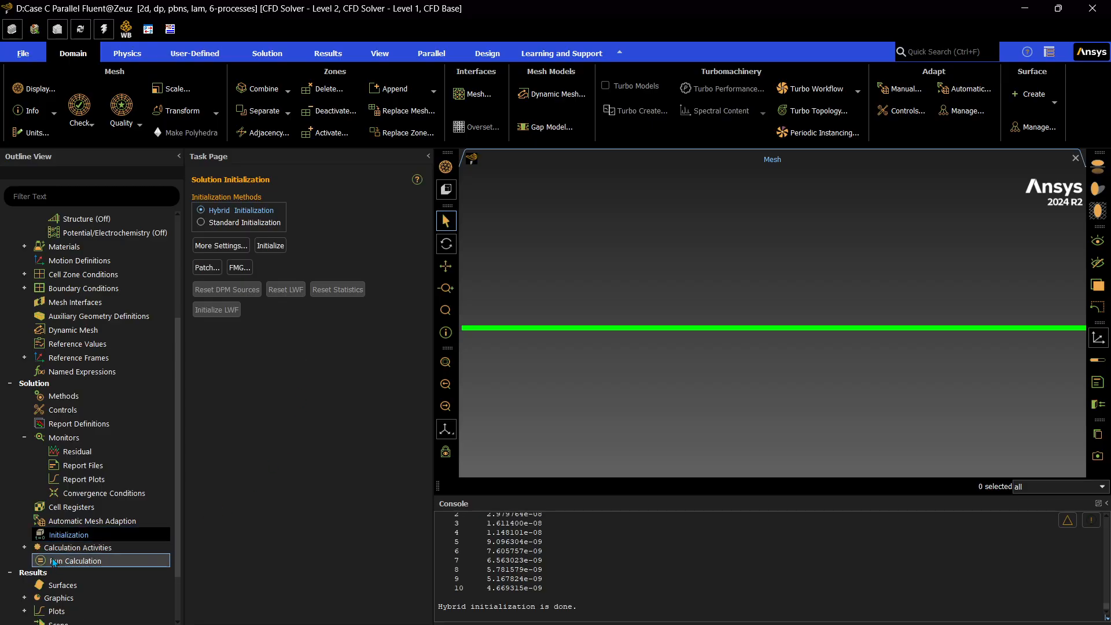
# Step: Run the calculation with 1000 iterations, dismiss the completion notice and display the scaled residuals plot
pyautogui.click(73, 561)
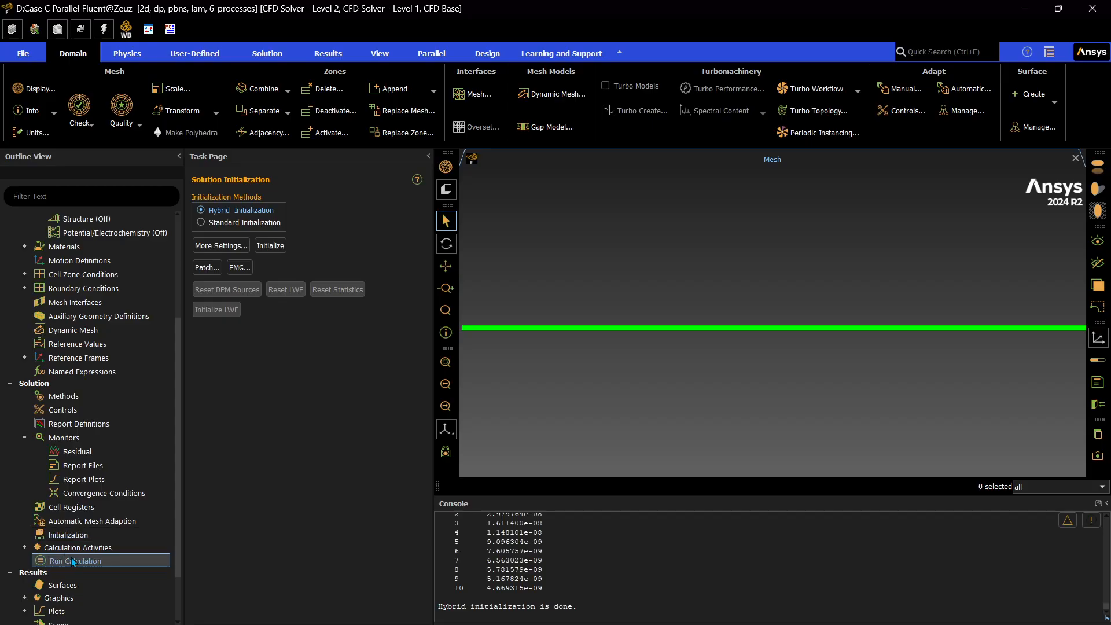
pyautogui.click(232, 339)
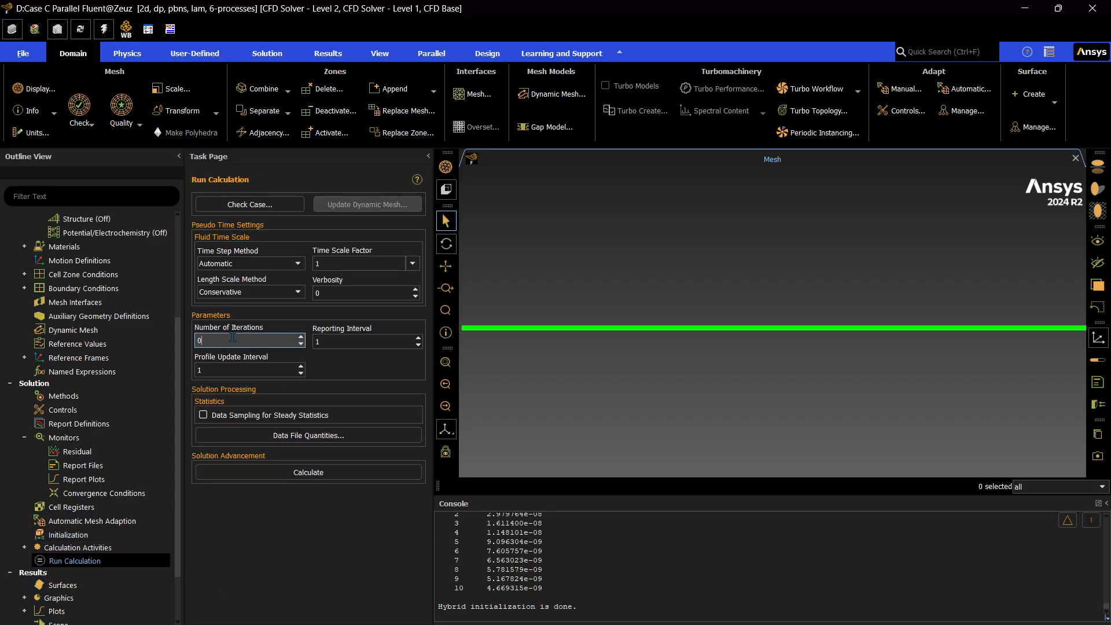
pyautogui.press('BackSpace')
pyautogui.write('100')
pyautogui.click(255, 471)
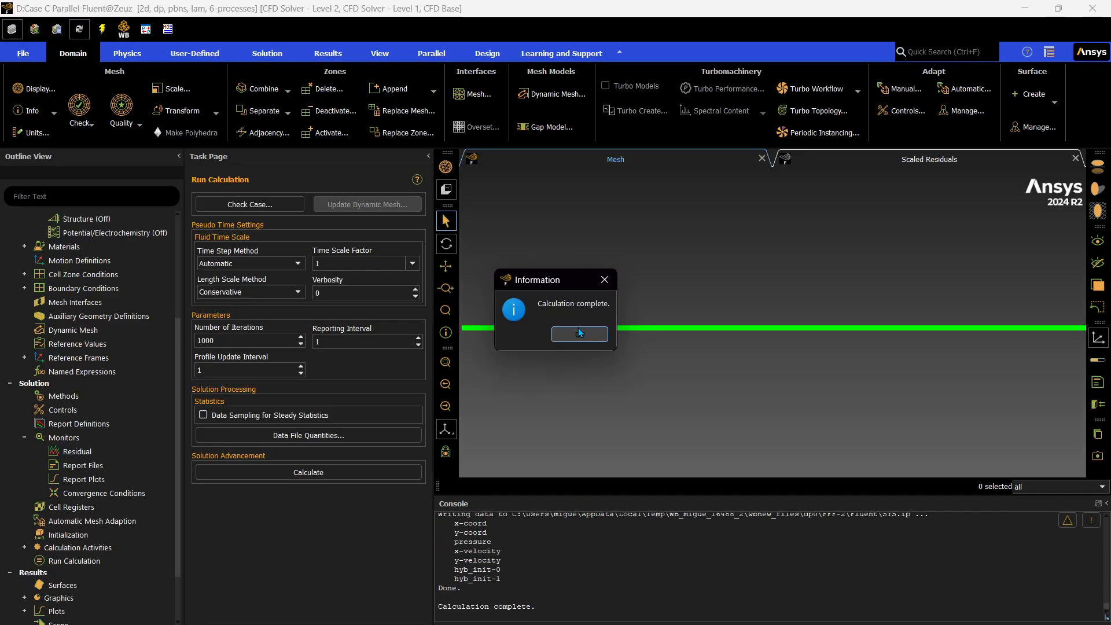
pyautogui.click(580, 333)
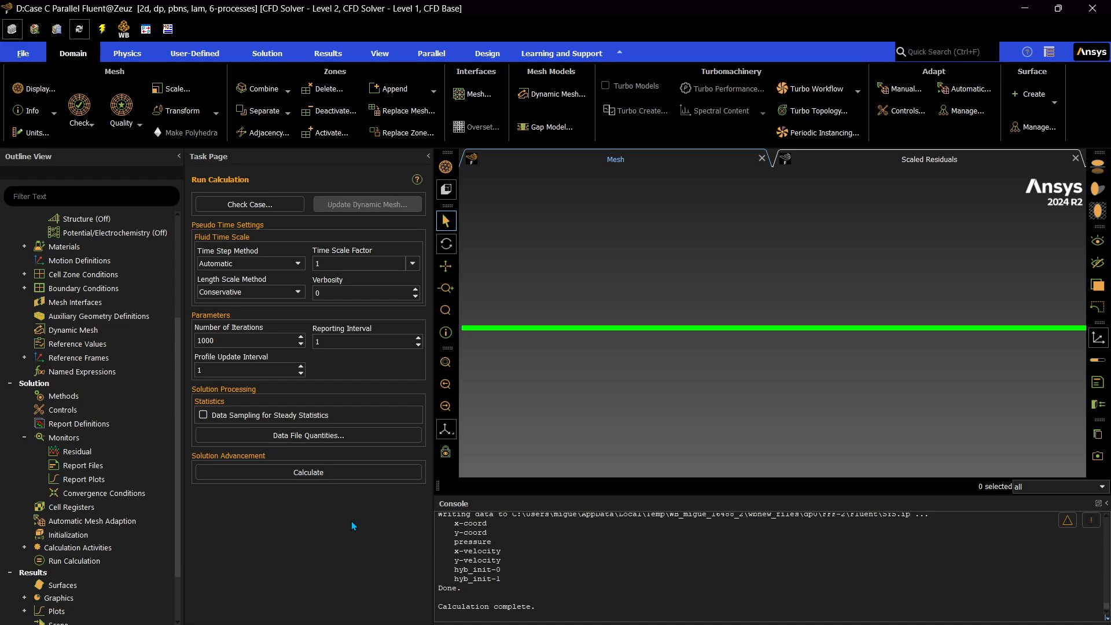
pyautogui.click(914, 160)
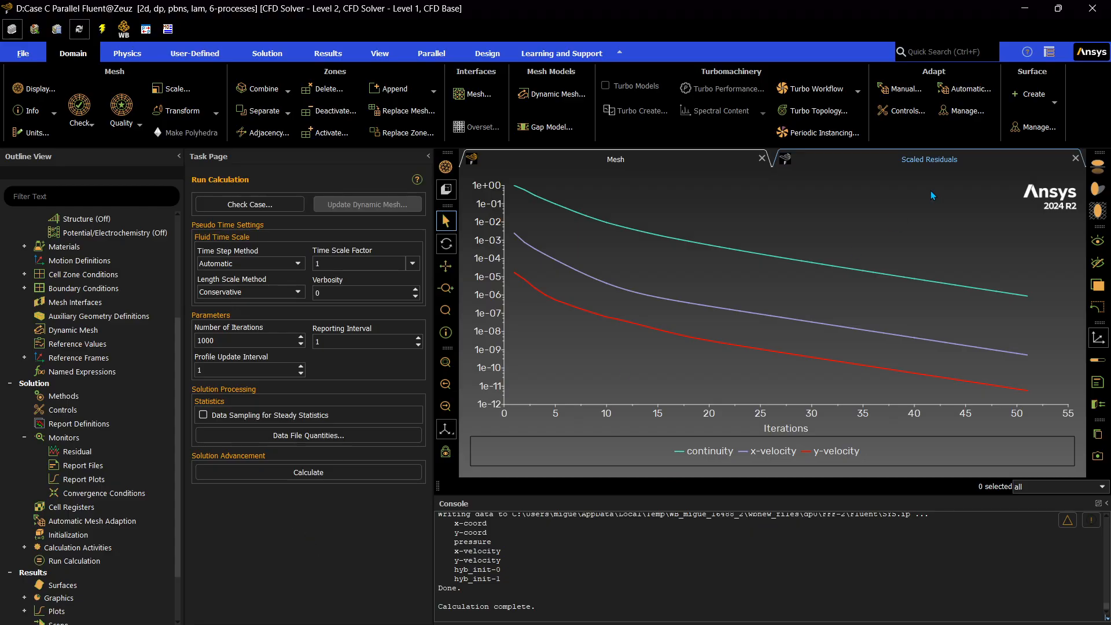
# Step: Close Fluent, return to Workbench and open the Case C Results in CFD-Post
pyautogui.click(1092, 8)
pyautogui.click(565, 334)
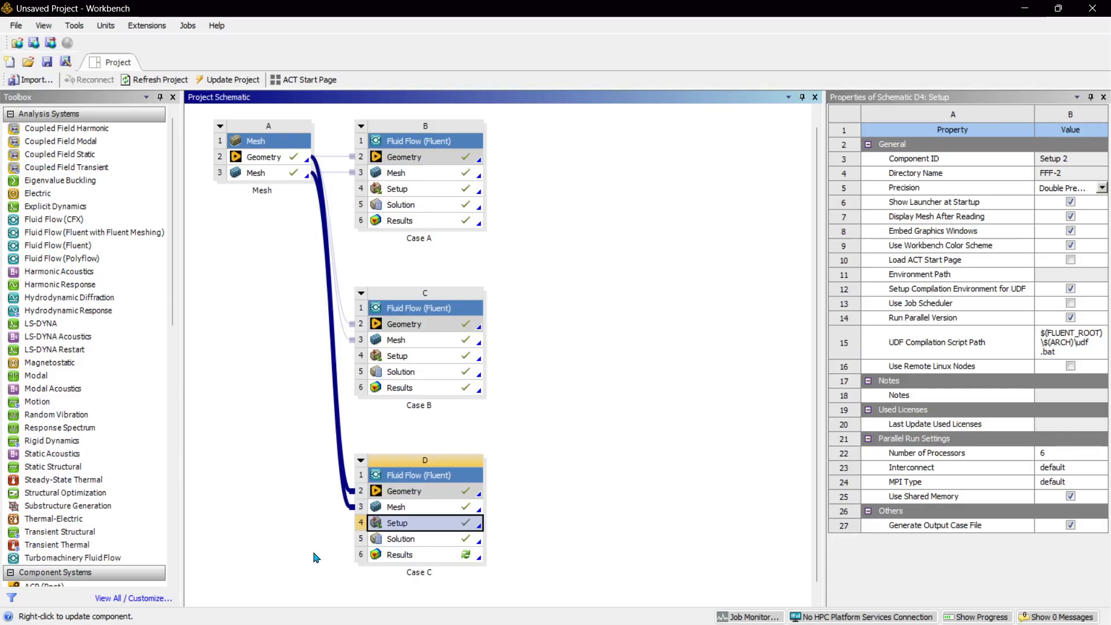
pyautogui.doubleClick(413, 554)
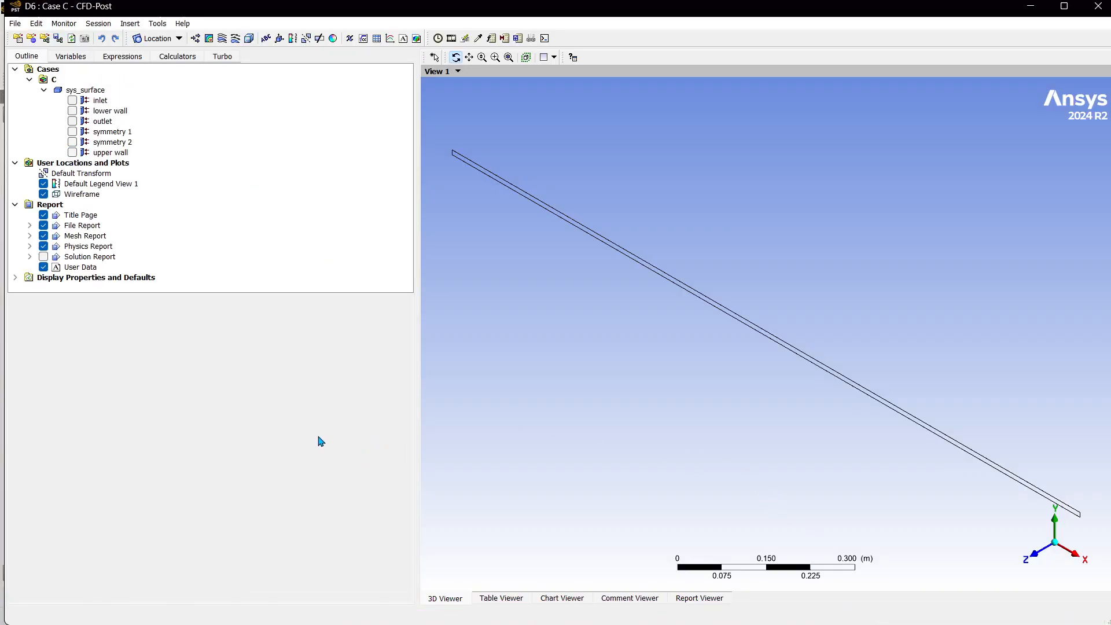
# Step: Orient the view normal to the XY plane and insert a line location named mline
pyautogui.click(1040, 554)
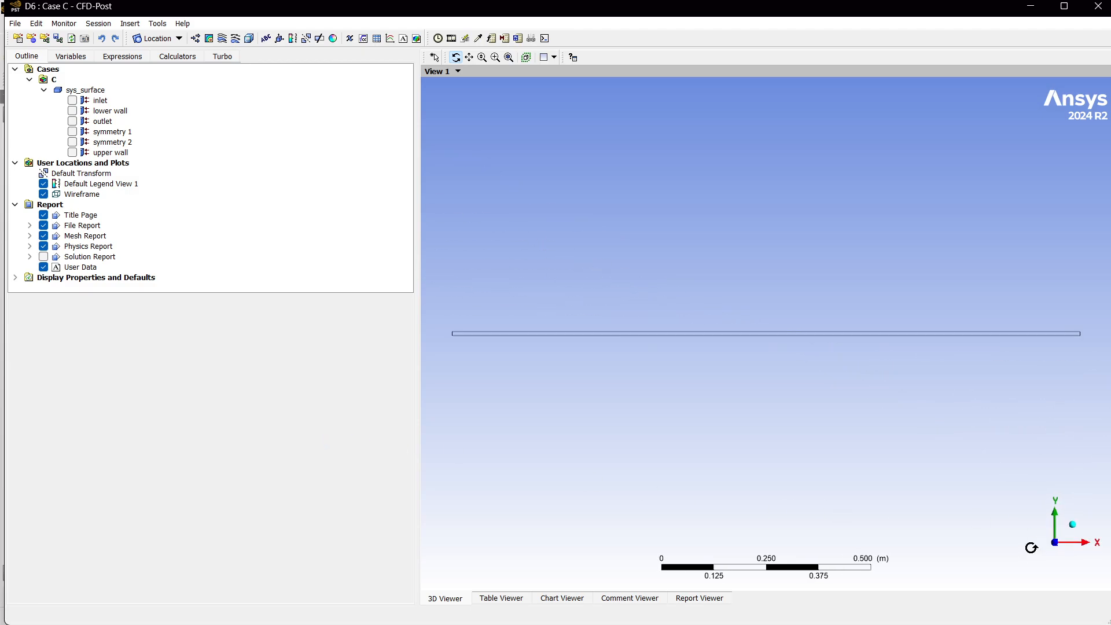
pyautogui.click(178, 39)
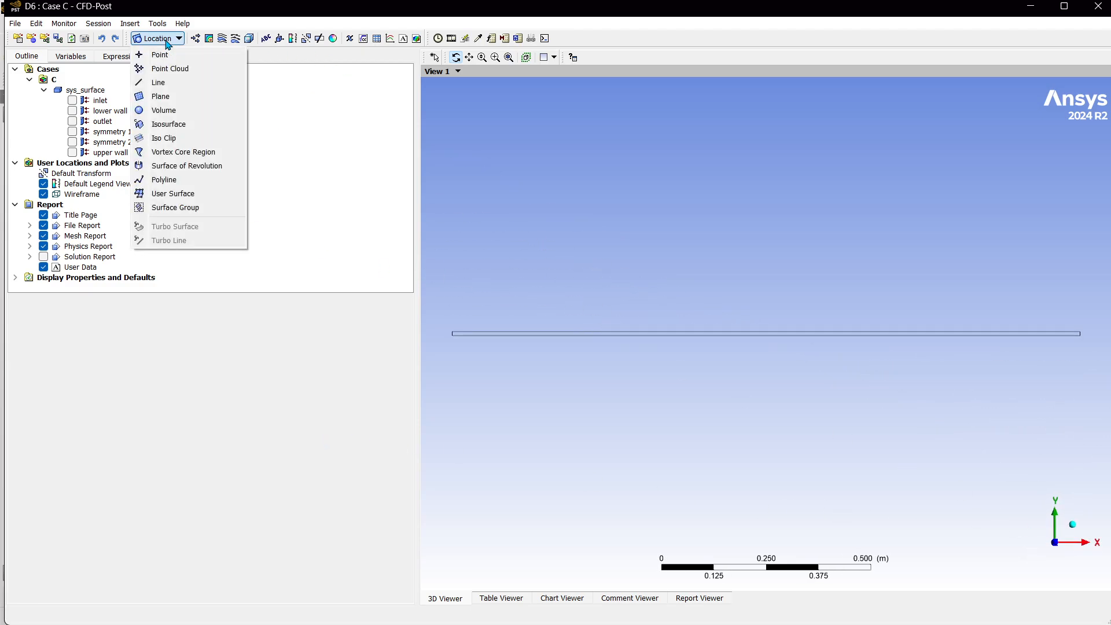
pyautogui.click(168, 83)
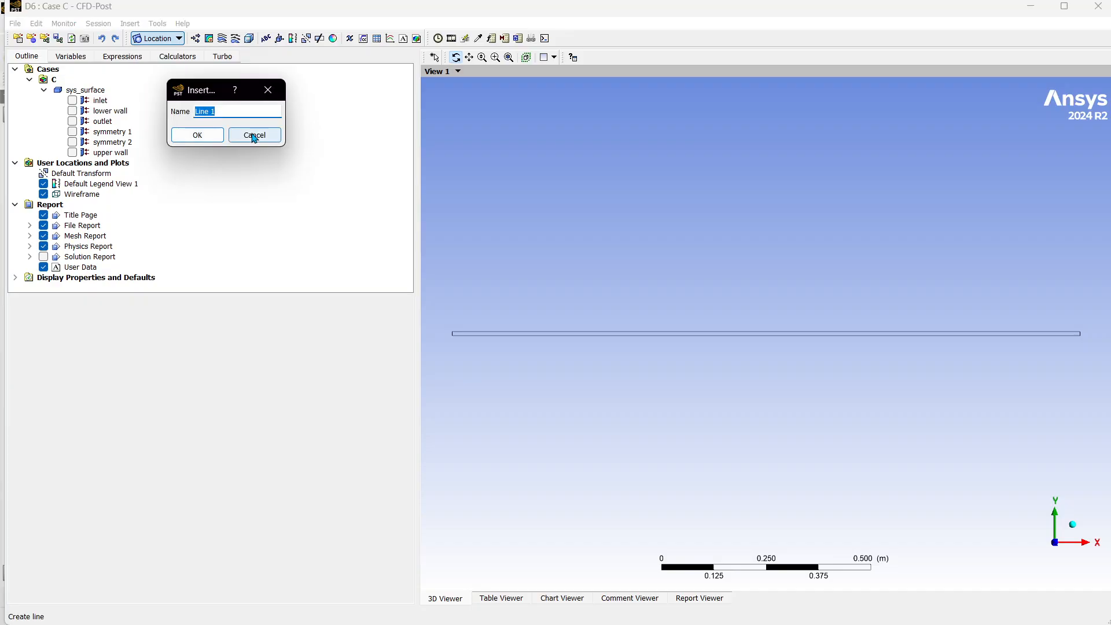
pyautogui.write('mline')
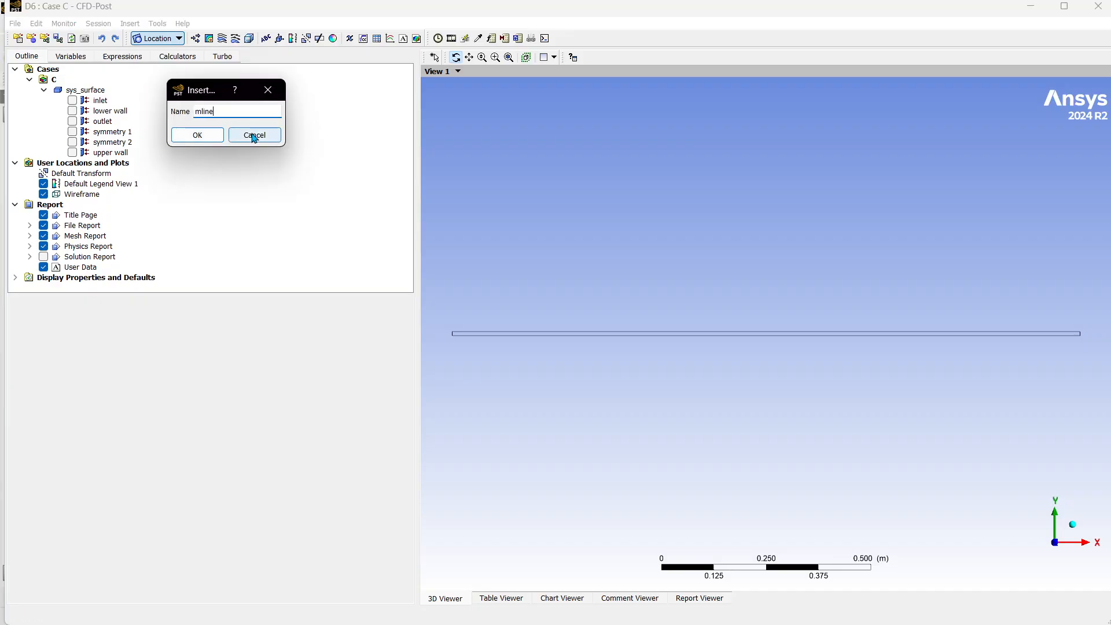
pyautogui.click(215, 135)
pyautogui.click(159, 38)
pyautogui.click(166, 84)
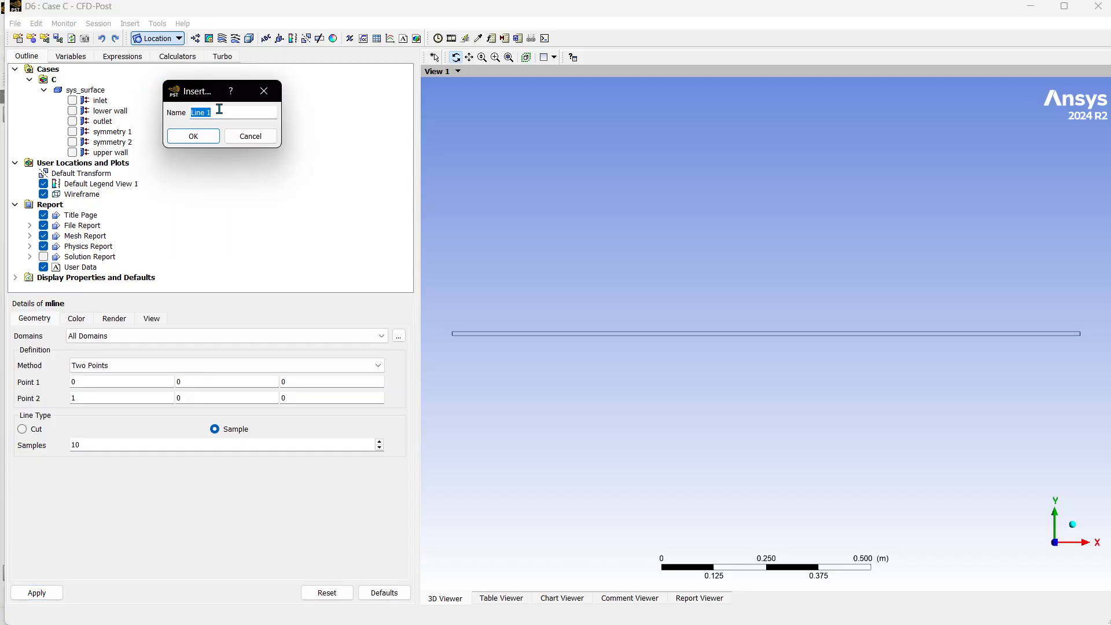
pyautogui.write('eline')
pyautogui.press('Return')
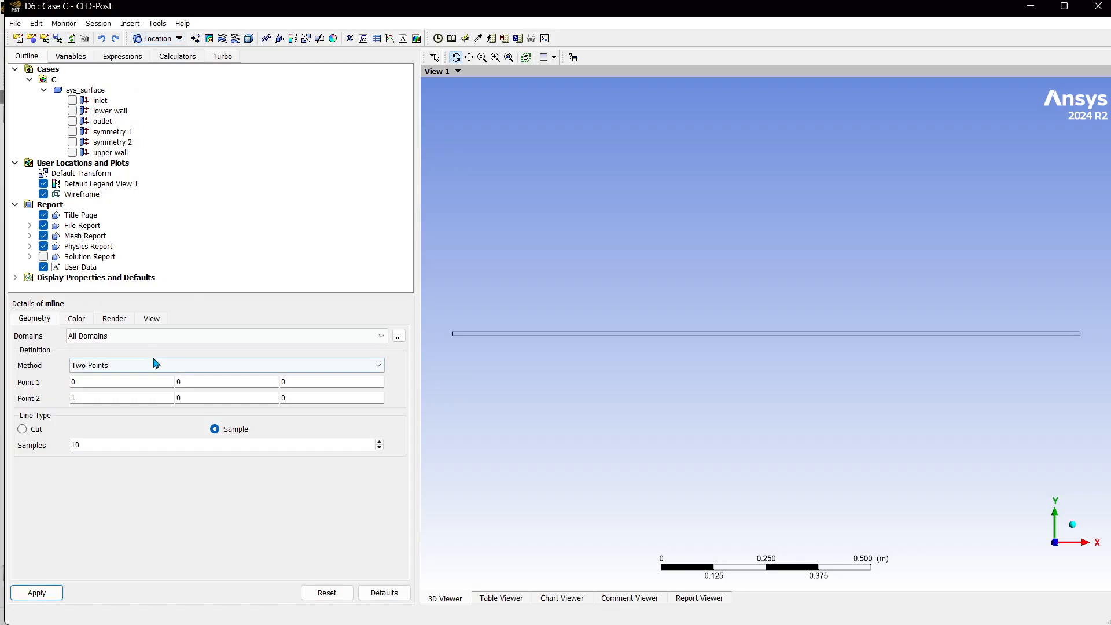
# Step: Define mline by two points, from (0.75, 0, 0) to (0.75, 0.01, 0)
pyautogui.click(144, 380)
pyautogui.write('.75')
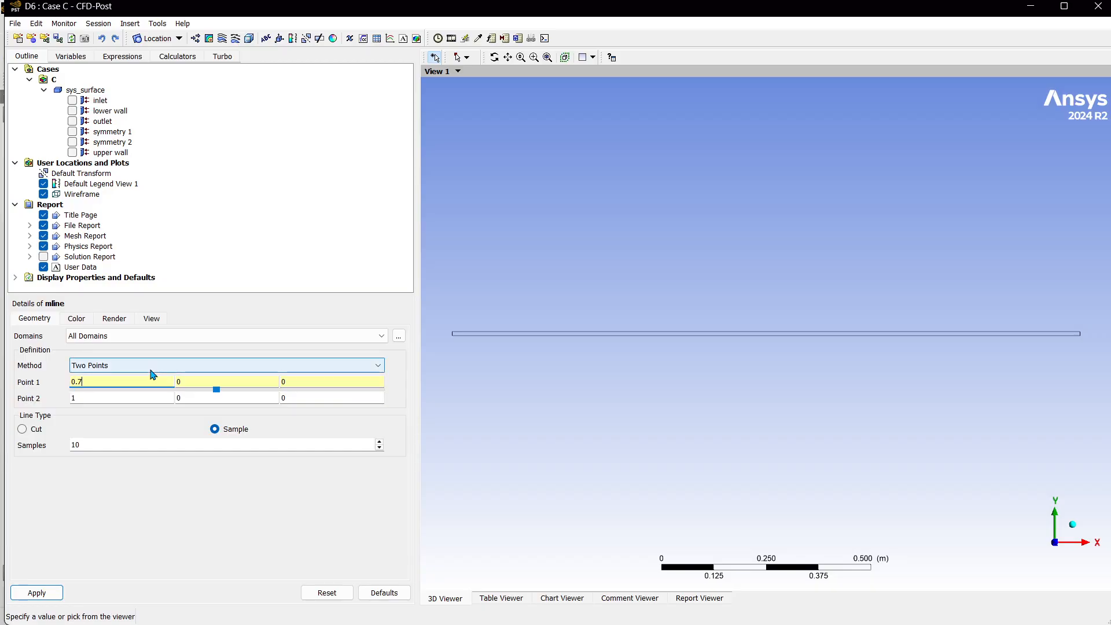
pyautogui.click(152, 395)
pyautogui.press('BackSpace')
pyautogui.write('0.75')
pyautogui.click(192, 395)
pyautogui.write('.01')
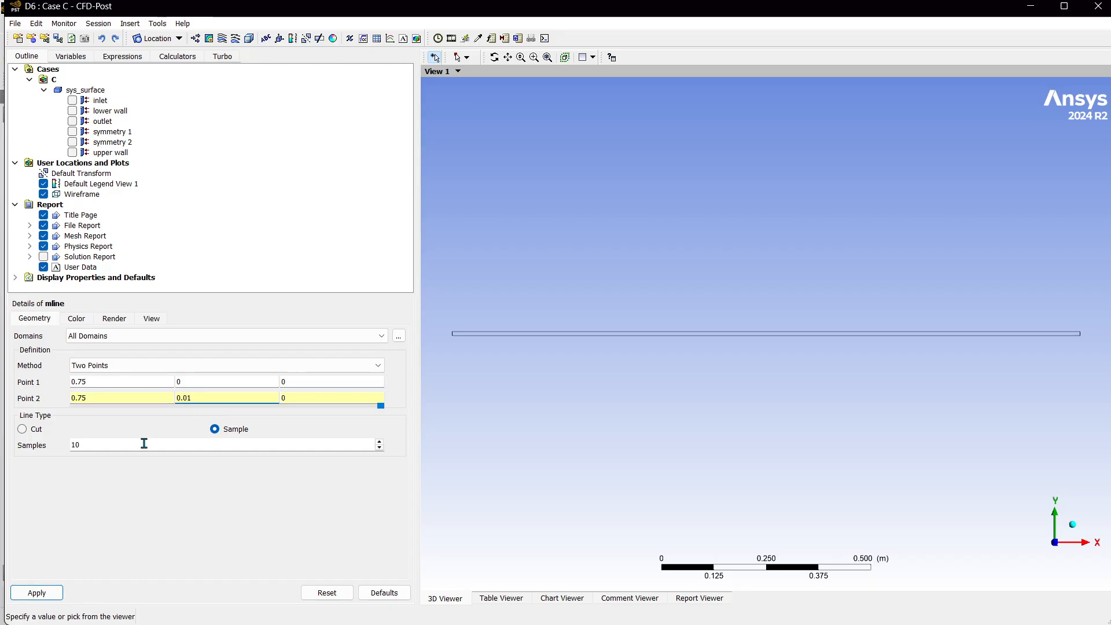
# Step: Set mline to 200 samples, maximize the window and apply the line definition
pyautogui.click(144, 444)
pyautogui.press('BackSpace')
pyautogui.press('BackSpace')
pyautogui.write('200')
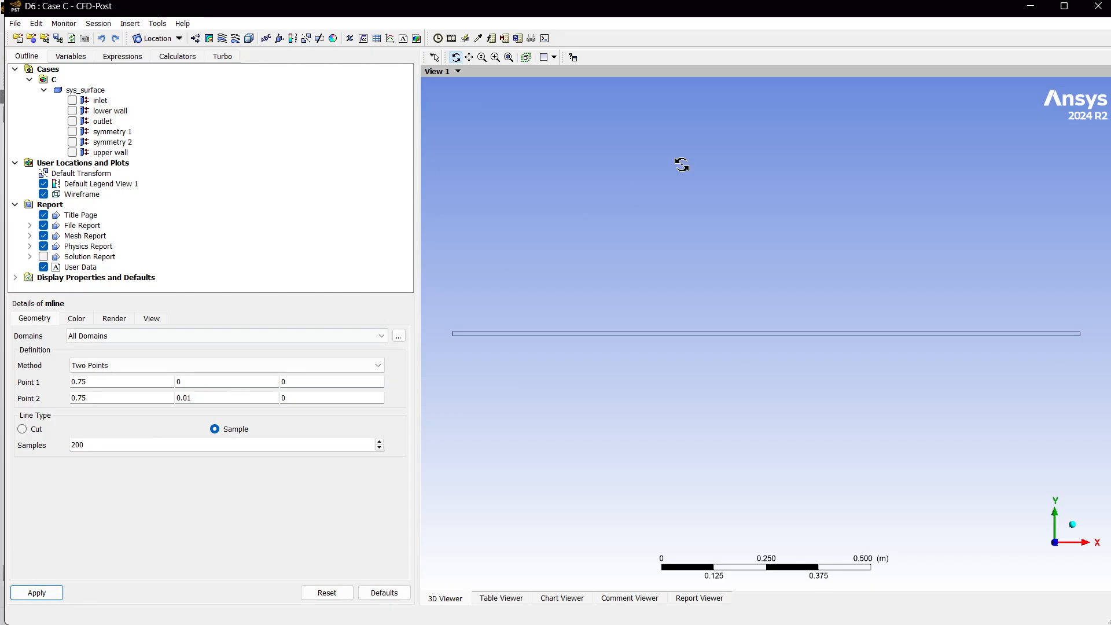
pyautogui.click(1062, 13)
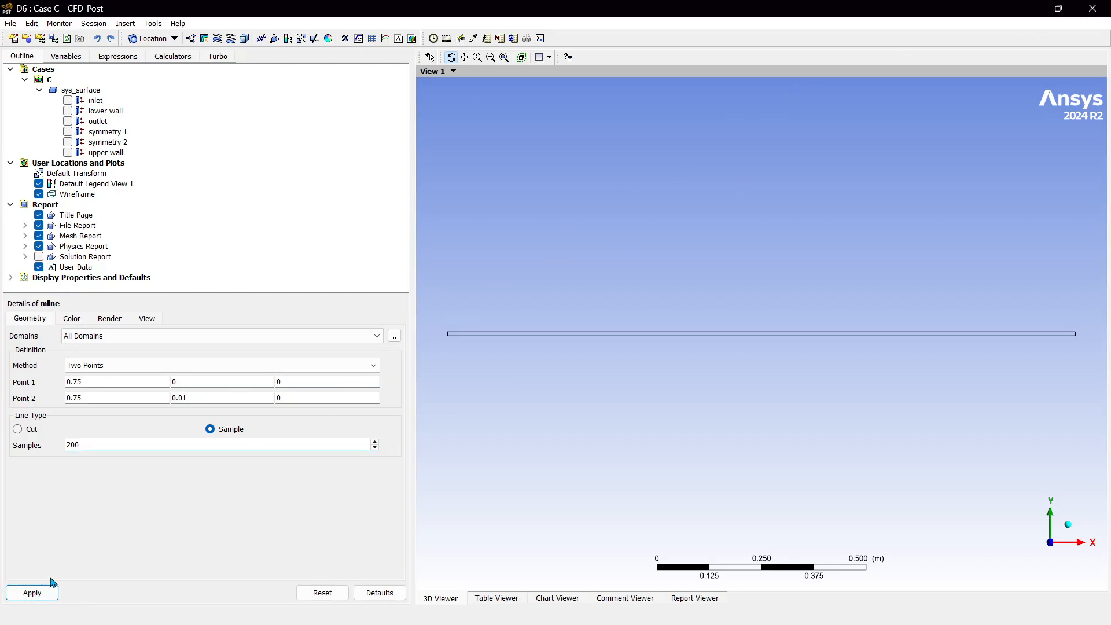
pyautogui.click(36, 592)
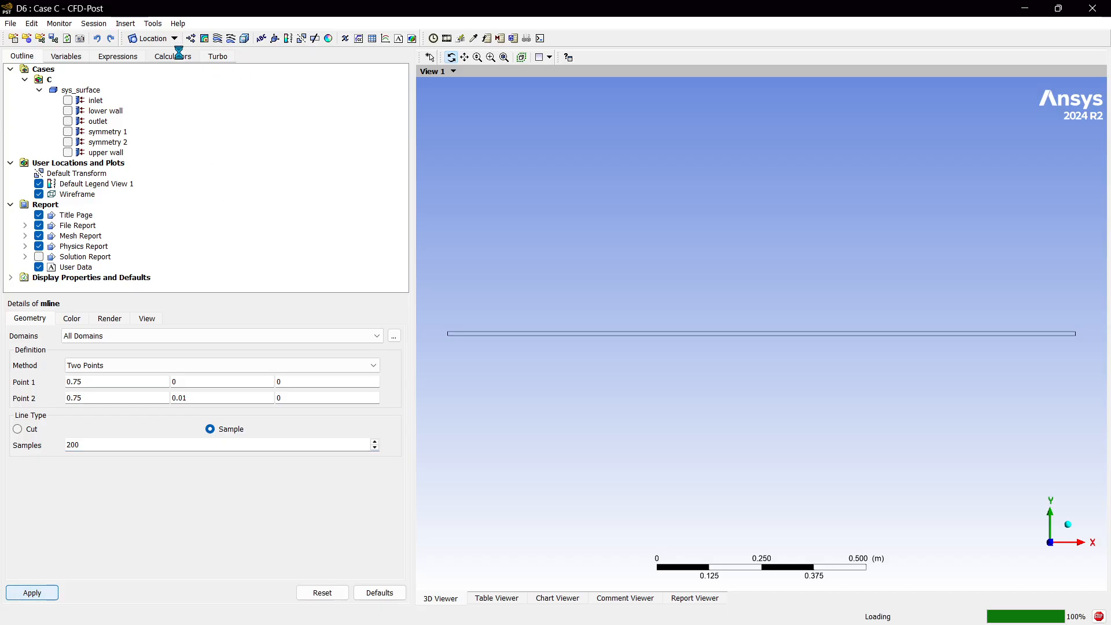
# Step: Insert a line named eline with end points (1.4999, 0, 0) and (1.4999, 0.01, 0)
pyautogui.click(174, 40)
pyautogui.click(154, 82)
pyautogui.write('eline')
pyautogui.click(189, 137)
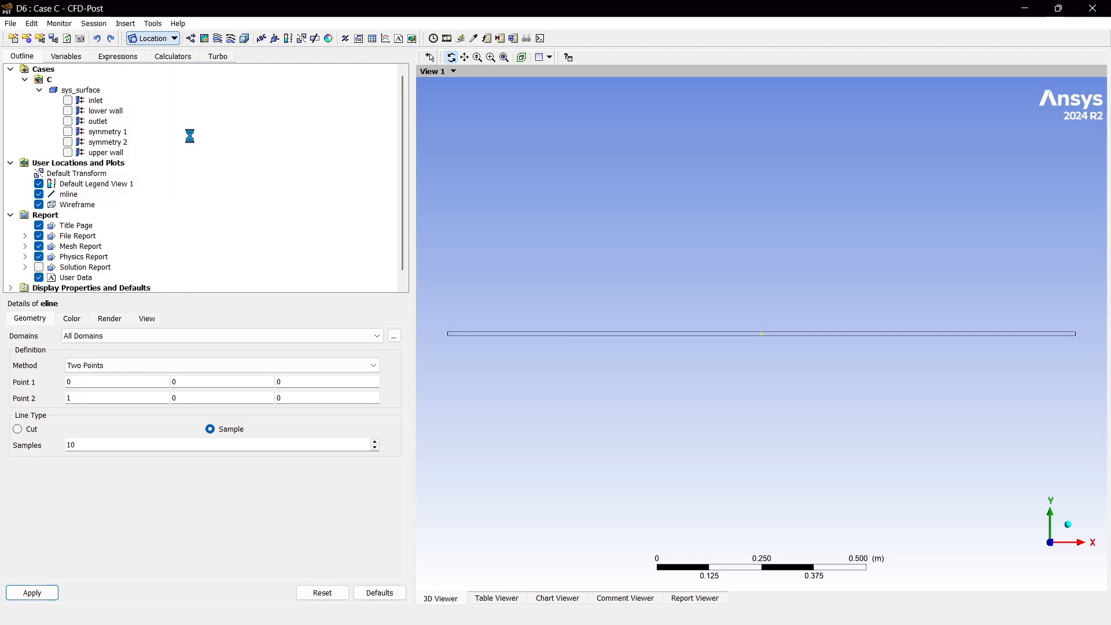
pyautogui.click(129, 381)
pyautogui.press('BackSpace')
pyautogui.write('1.4999')
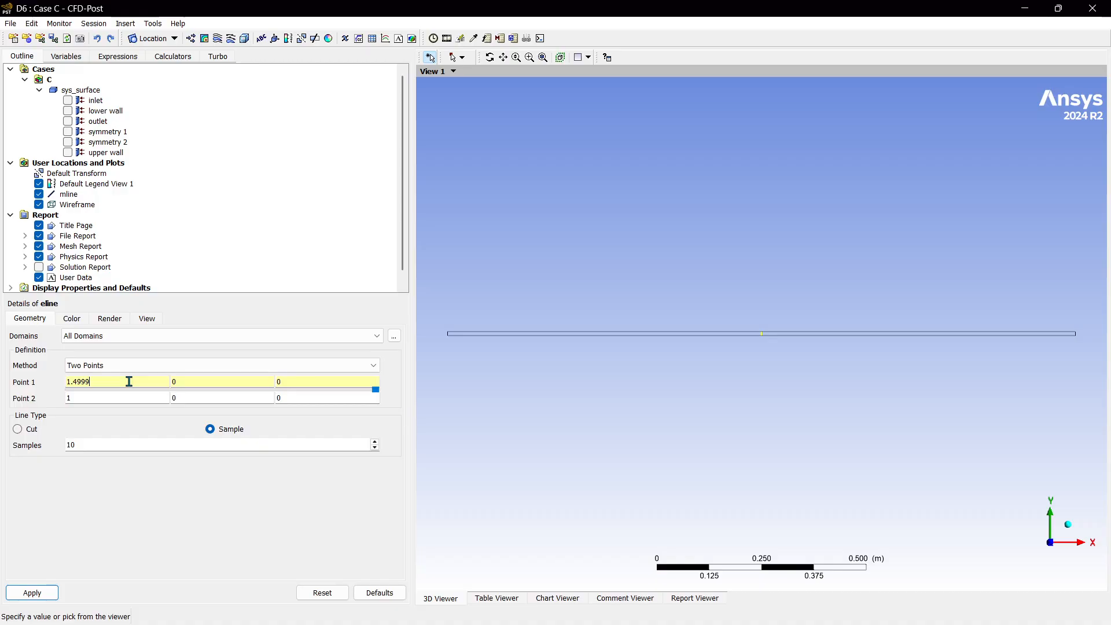
pyautogui.click(122, 398)
pyautogui.write('.4999')
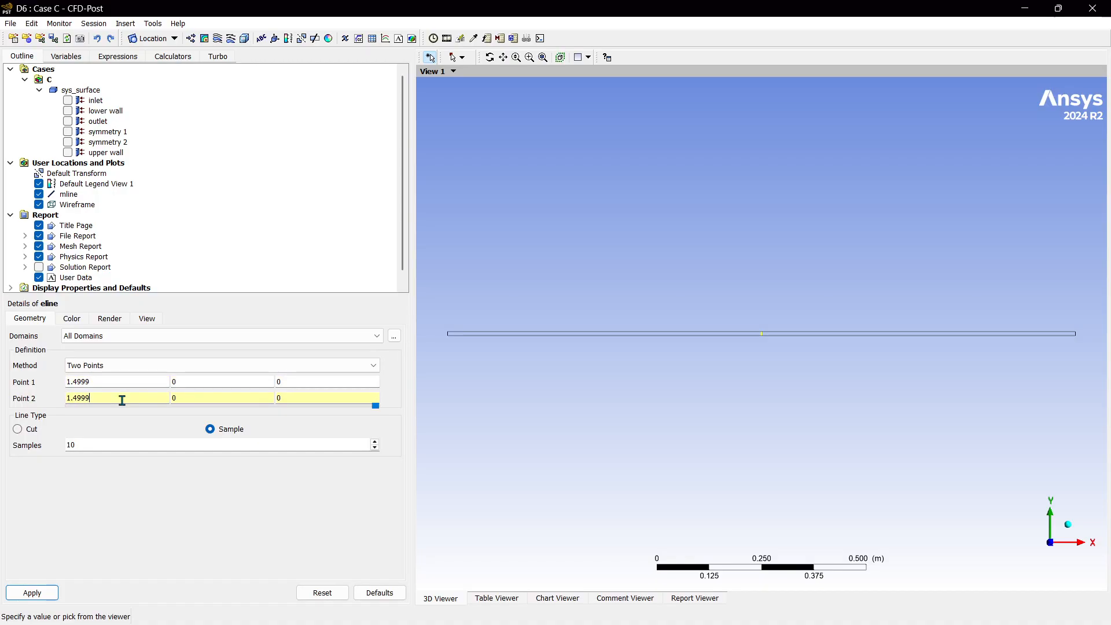
pyautogui.click(201, 398)
pyautogui.write('.01')
# Step: Set eline to 200 samples and apply the line definition
pyautogui.click(96, 445)
pyautogui.press('BackSpace')
pyautogui.press('BackSpace')
pyautogui.write('200')
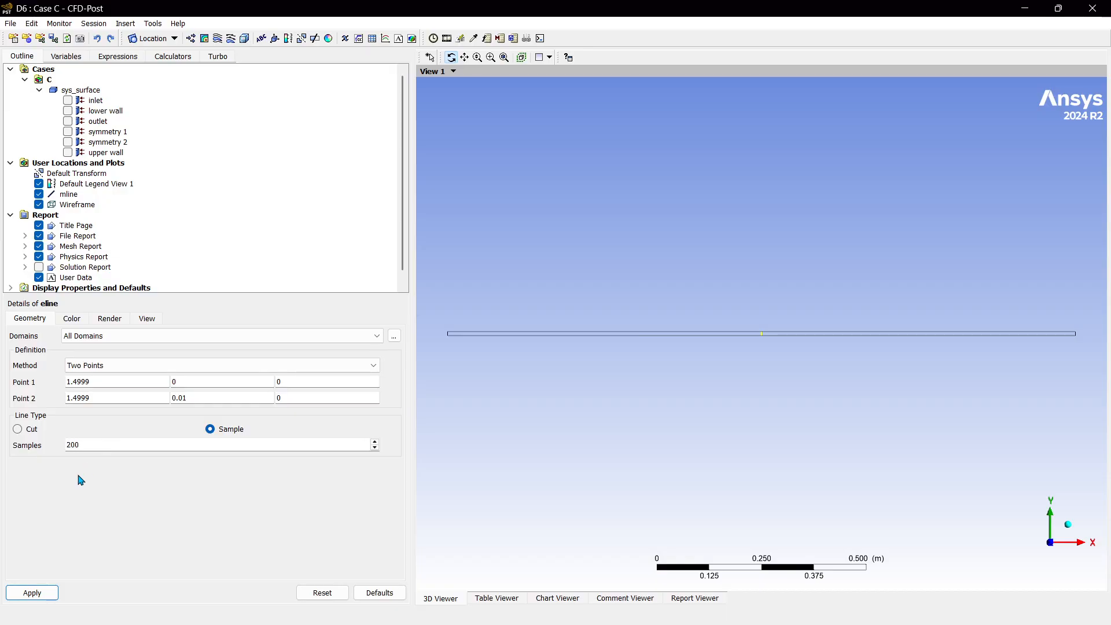
pyautogui.click(33, 593)
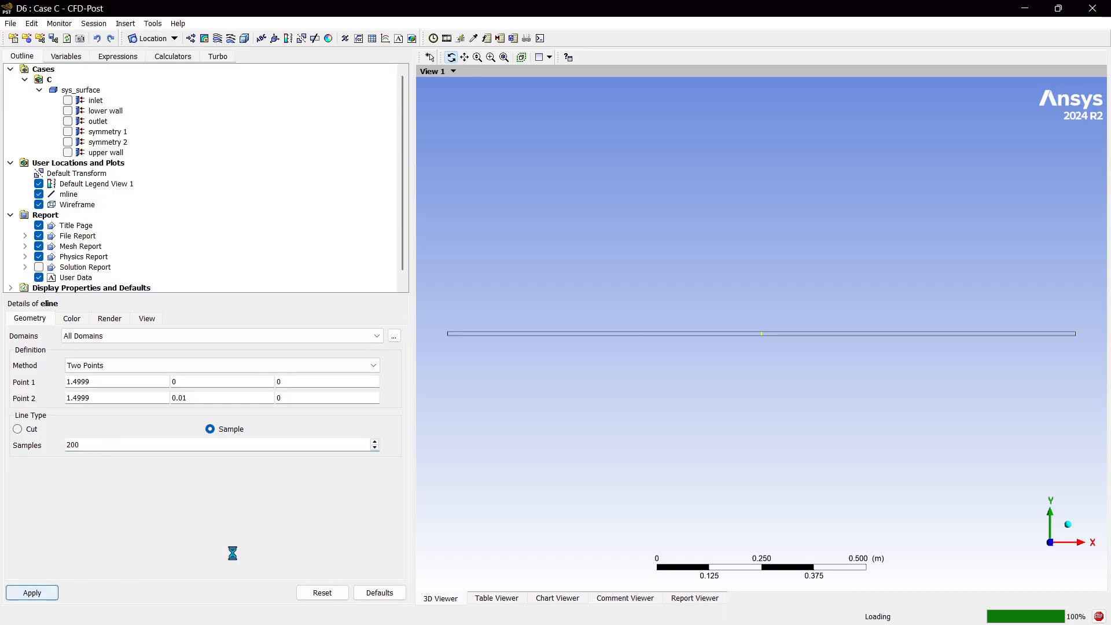
# Step: Insert a line named tline with end points (0.01, 0, 0) and (0.01, 0.01, 0)
pyautogui.click(173, 38)
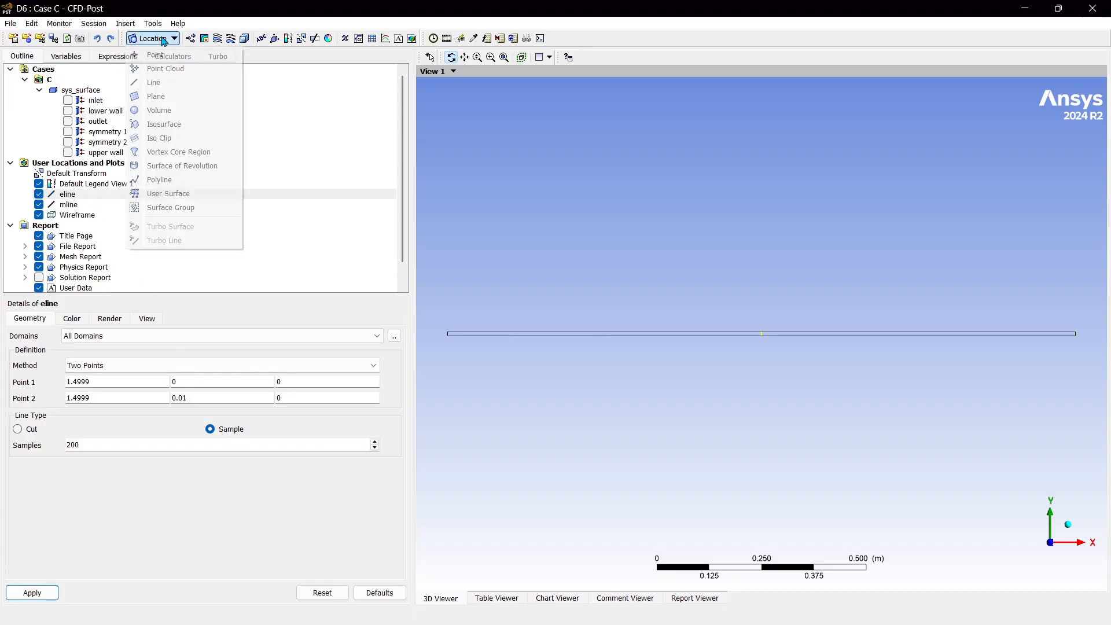
pyautogui.click(159, 81)
pyautogui.write('tline')
pyautogui.click(205, 133)
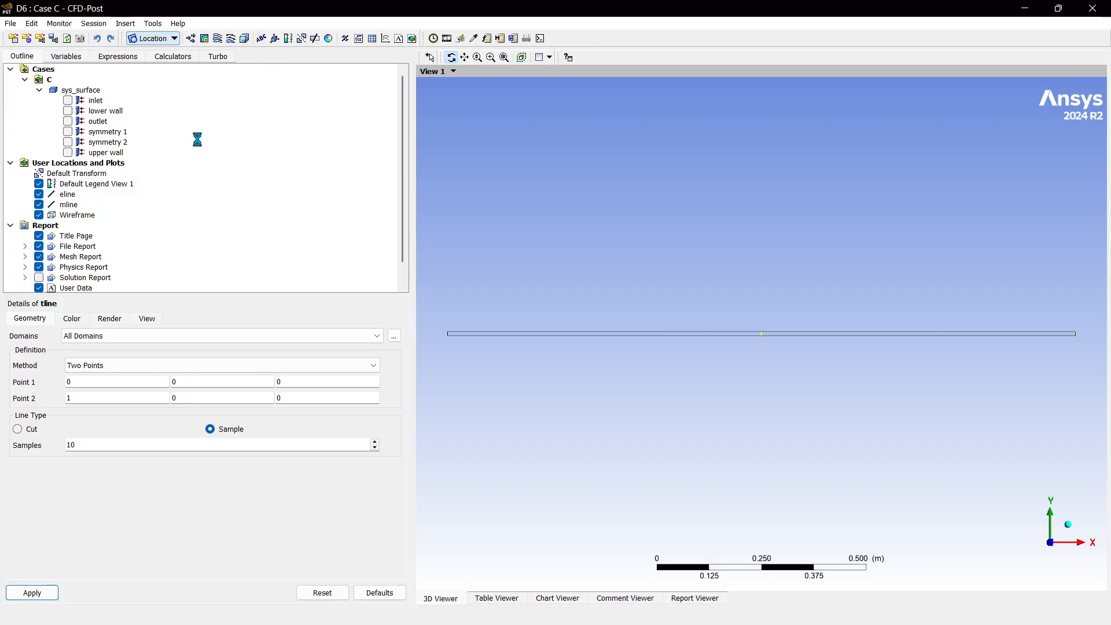
pyautogui.click(113, 379)
pyautogui.write('.01')
pyautogui.click(106, 400)
pyautogui.press('BackSpace')
pyautogui.write('0.01')
pyautogui.click(202, 395)
pyautogui.write('.01')
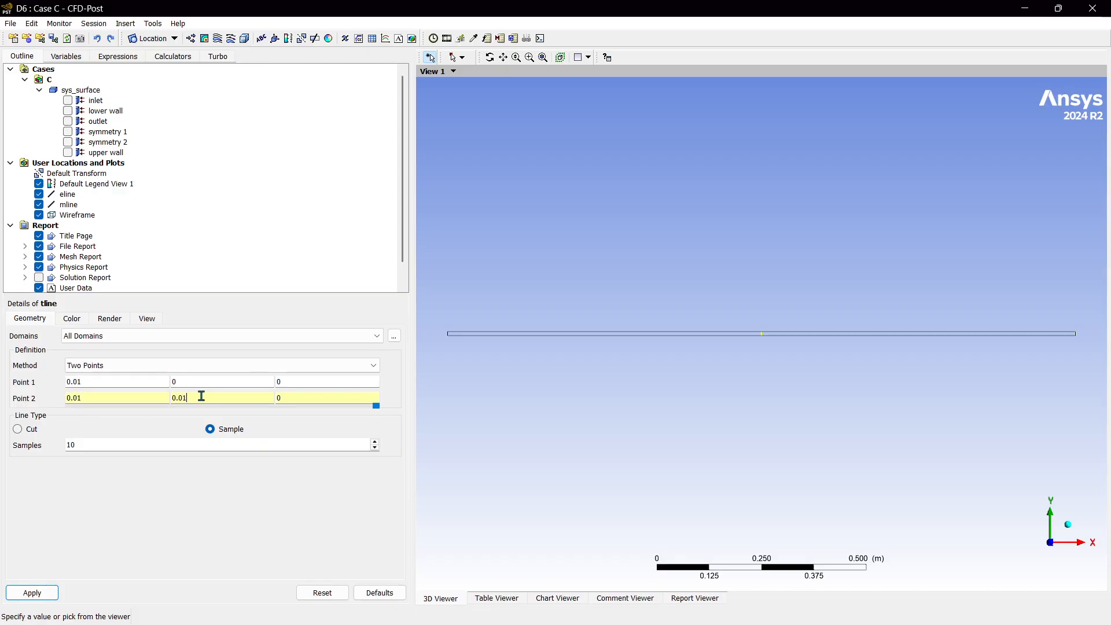
# Step: Set tline to 200 samples and apply the line definition
pyautogui.click(132, 443)
pyautogui.press('BackSpace')
pyautogui.press('BackSpace')
pyautogui.write('200')
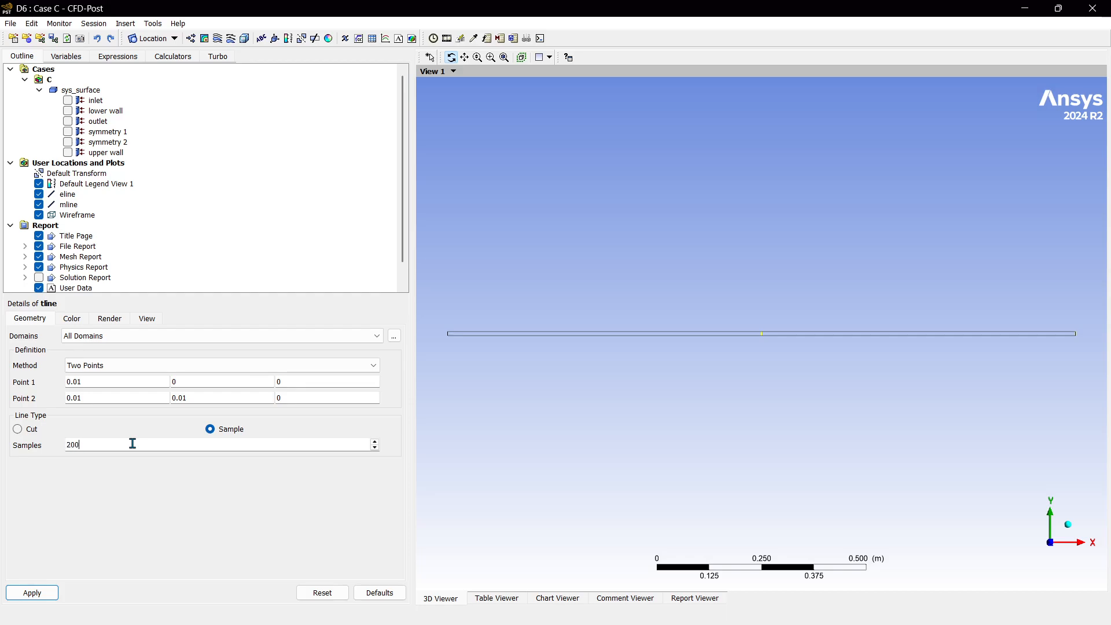
pyautogui.click(49, 590)
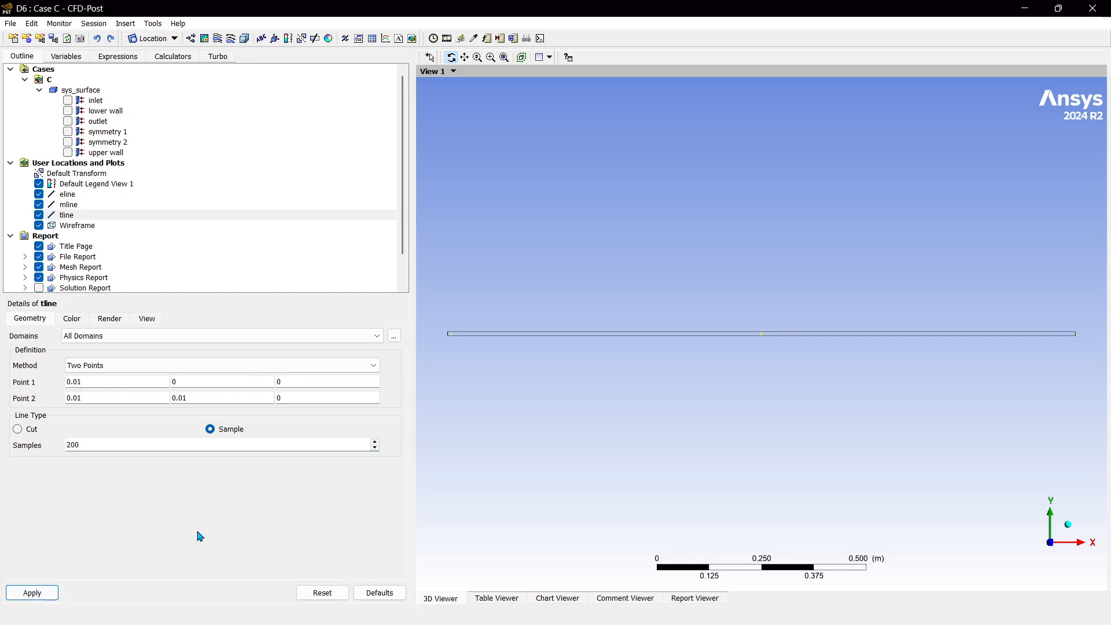
# Step: Insert a contour plot named uVel located on symmetry 1
pyautogui.click(204, 38)
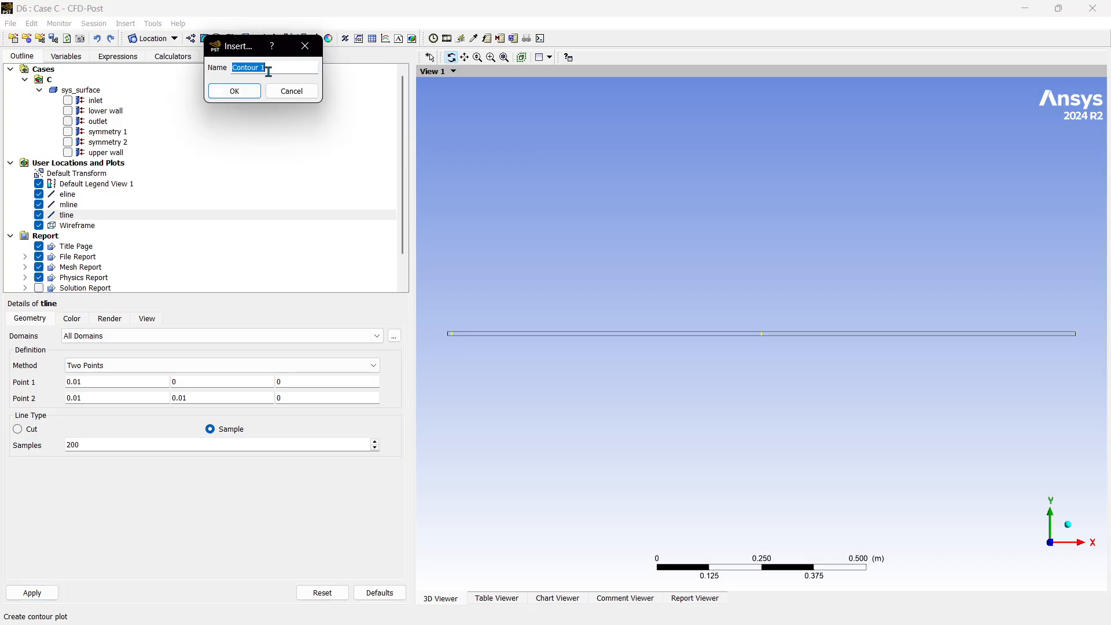
pyautogui.write('uVel')
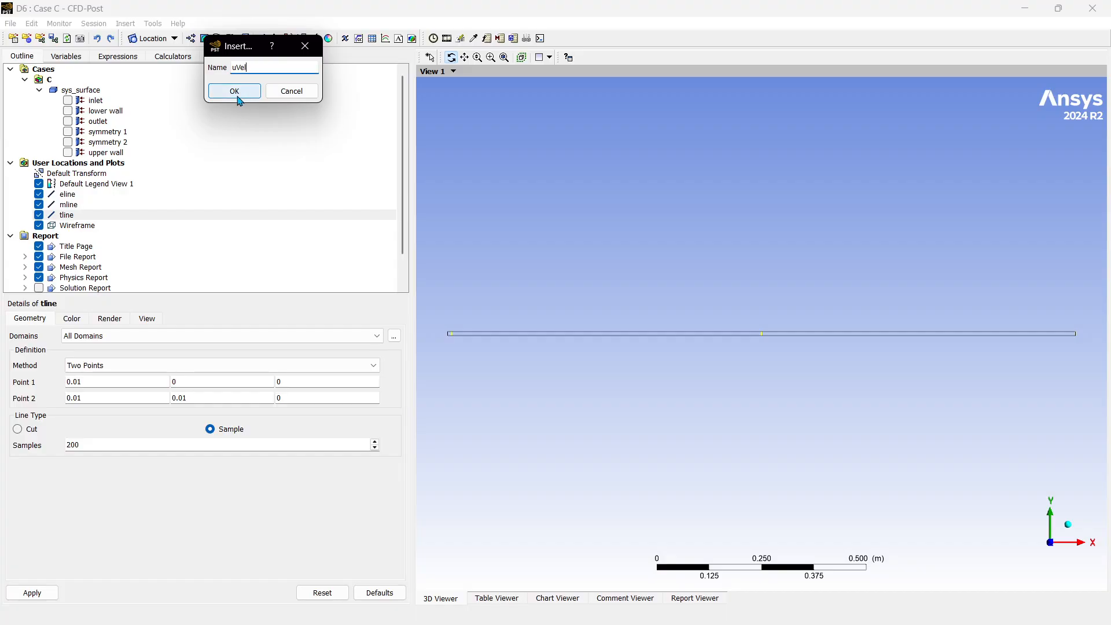
pyautogui.click(235, 92)
pyautogui.click(138, 355)
pyautogui.click(129, 382)
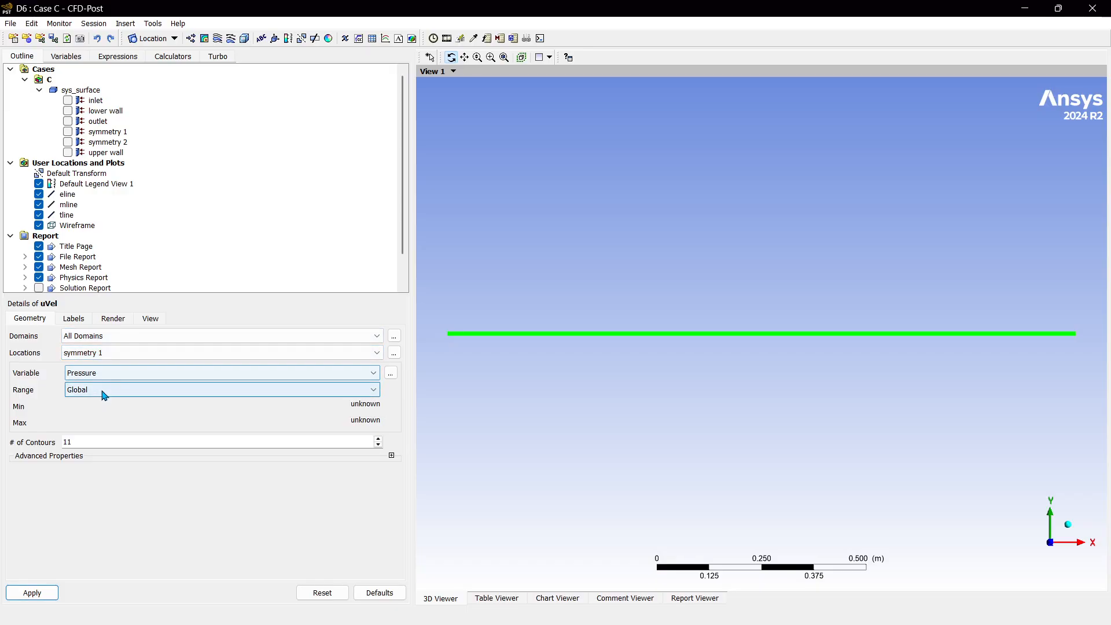
# Step: Set the uVel contour's variable to Velocity u with 15 contours and apply it
pyautogui.click(104, 373)
pyautogui.click(102, 423)
pyautogui.click(87, 441)
pyautogui.press('BackSpace')
pyautogui.write('5')
pyautogui.click(32, 592)
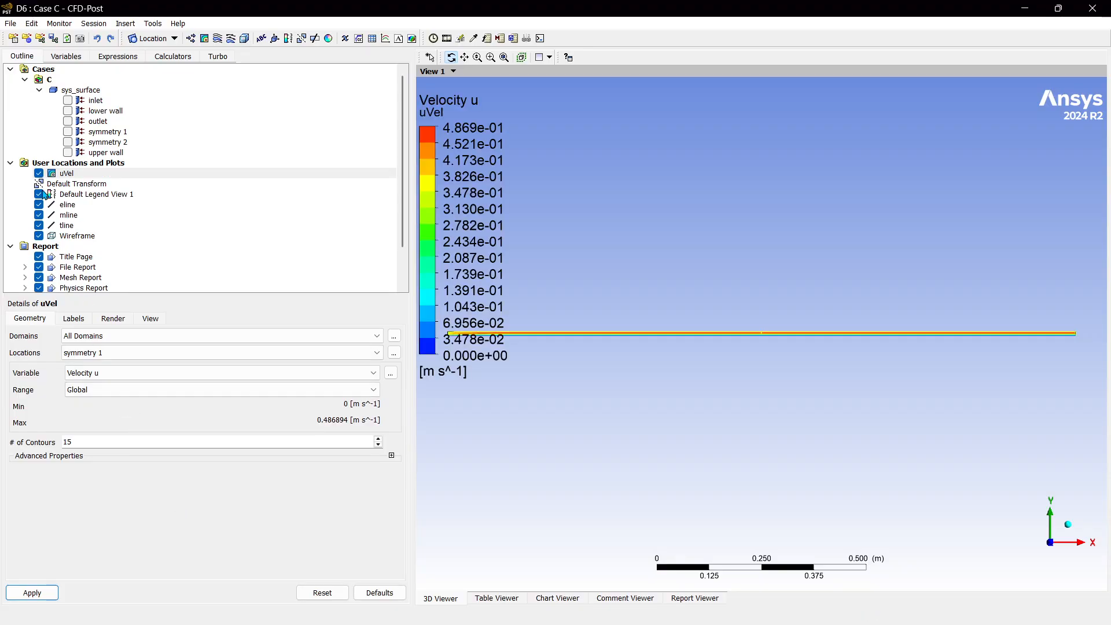
# Step: Change the uVel contour's color map to BGR Modern, apply it and inspect the bands along the channel
pyautogui.click(114, 319)
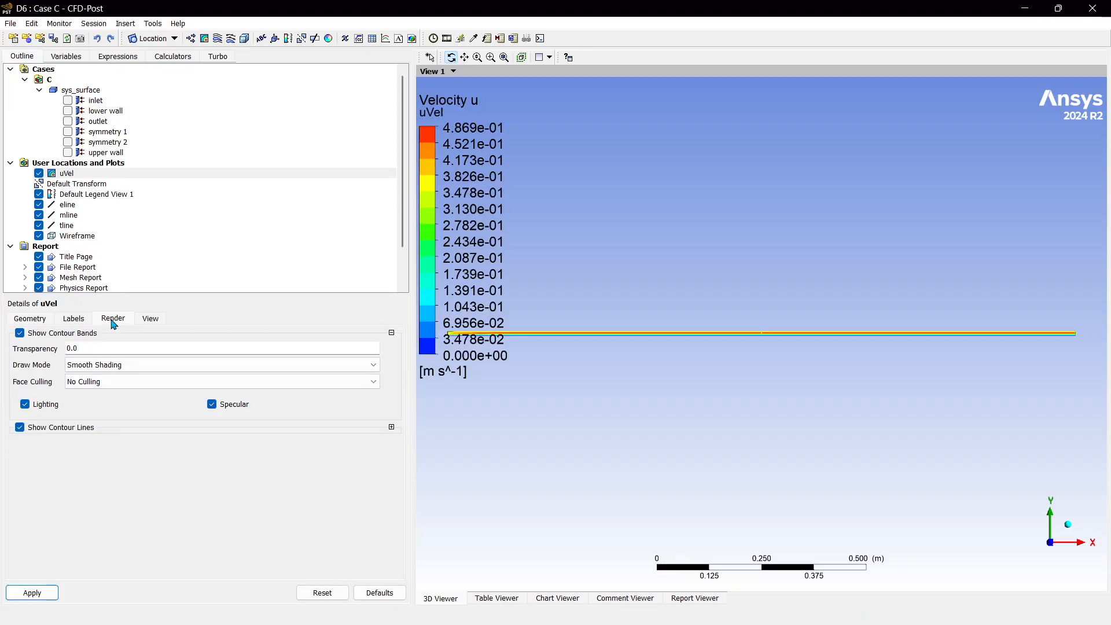
pyautogui.click(148, 320)
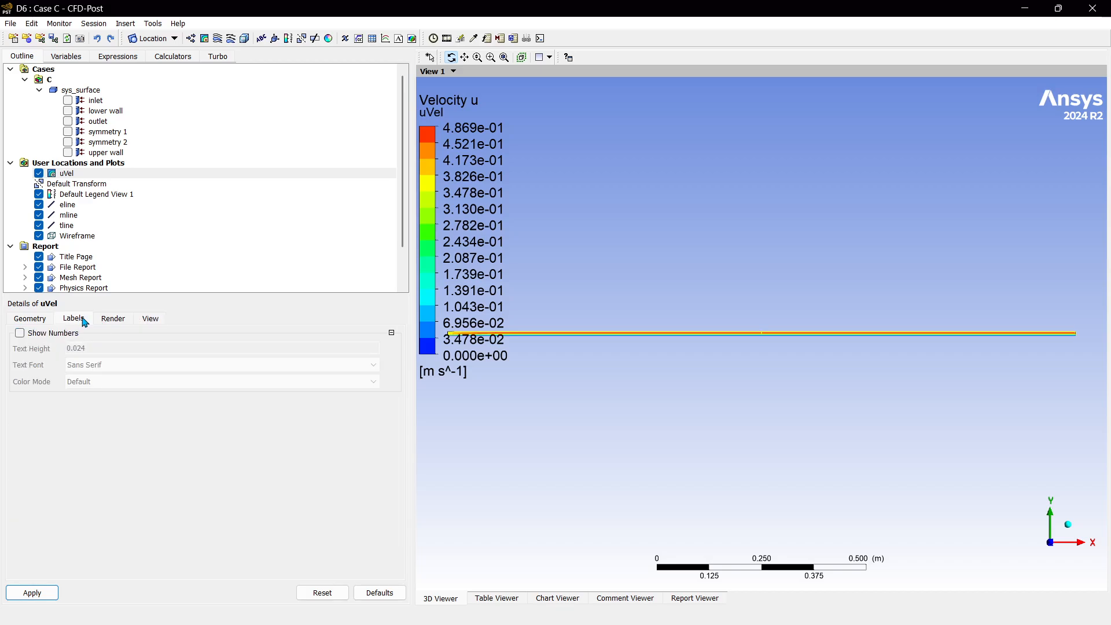
pyautogui.click(34, 318)
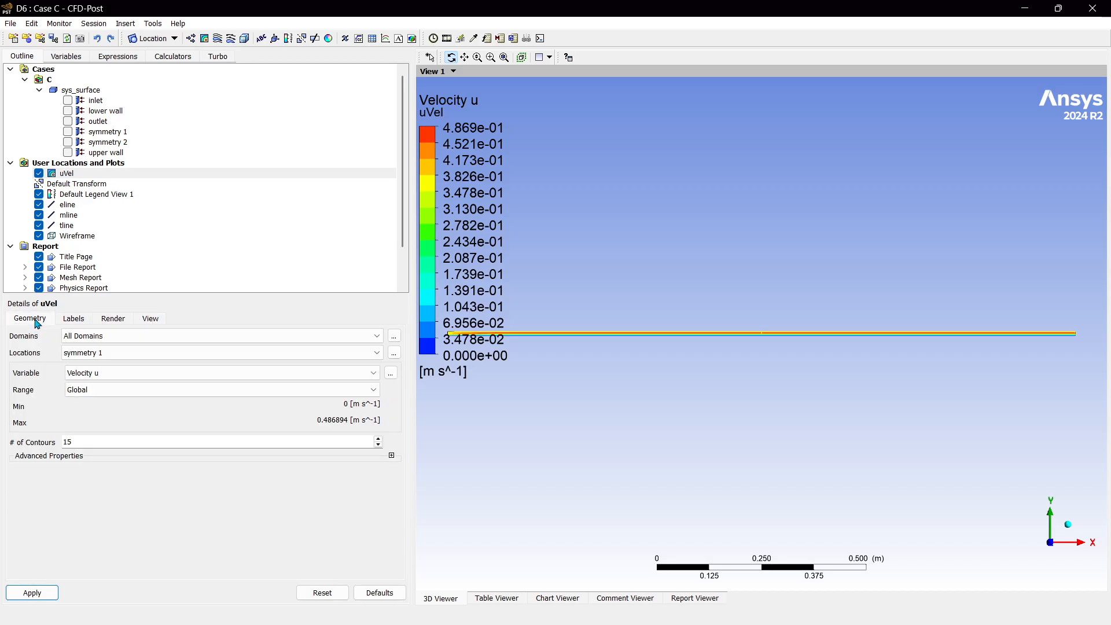
pyautogui.click(391, 457)
pyautogui.scroll(3, 636, 359)
pyautogui.scroll(2, 655, 344)
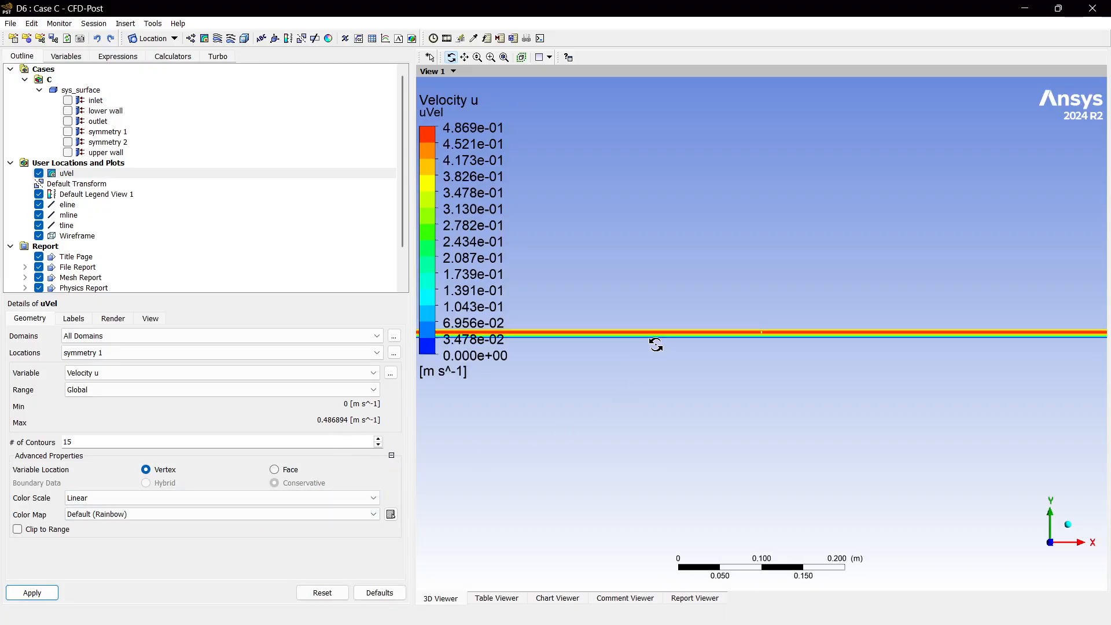
pyautogui.click(269, 513)
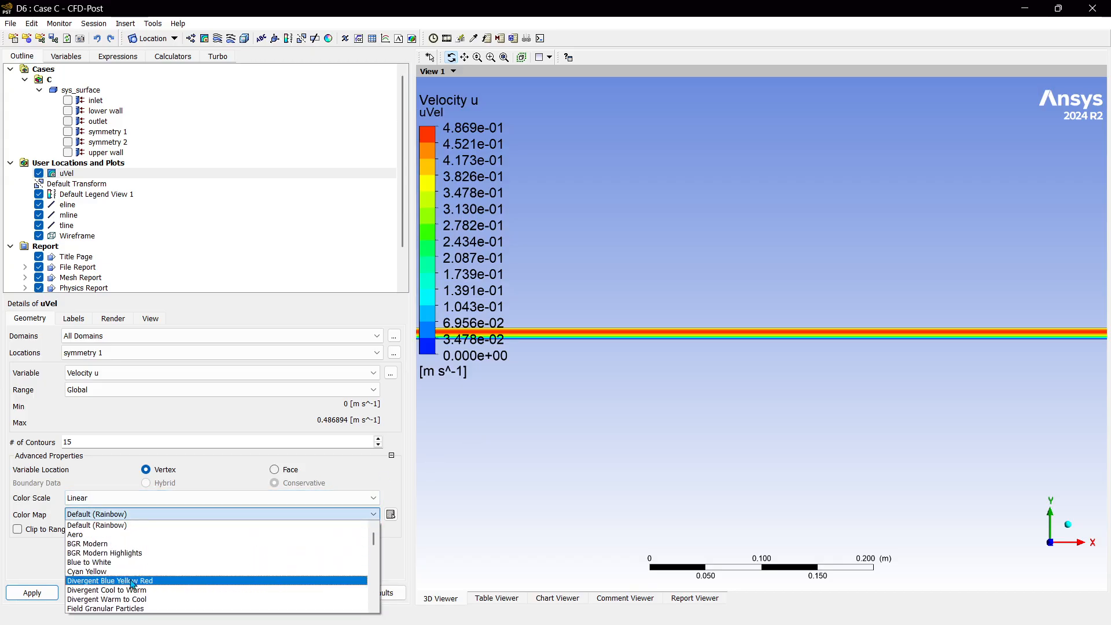
pyautogui.click(116, 543)
pyautogui.click(35, 593)
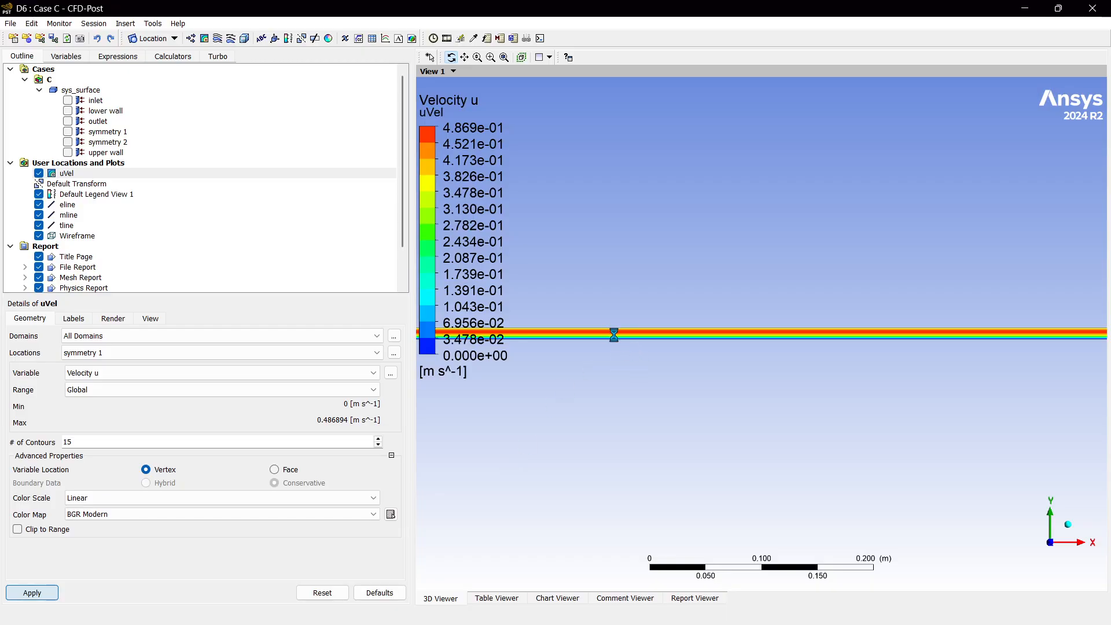
pyautogui.scroll(3, 665, 332)
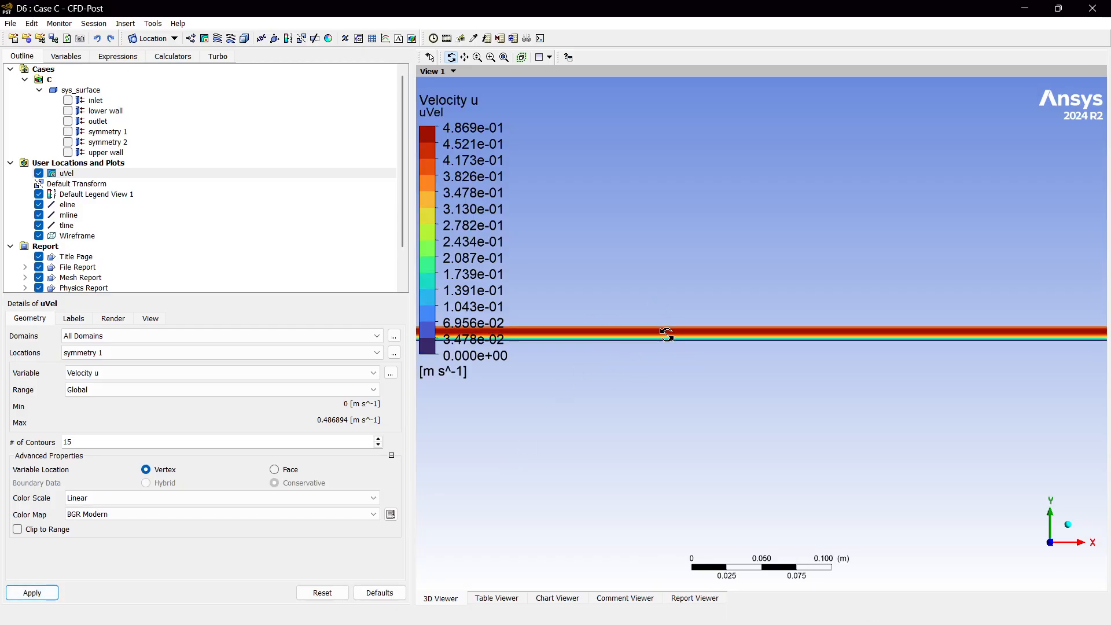
pyautogui.scroll(-5, 748, 347)
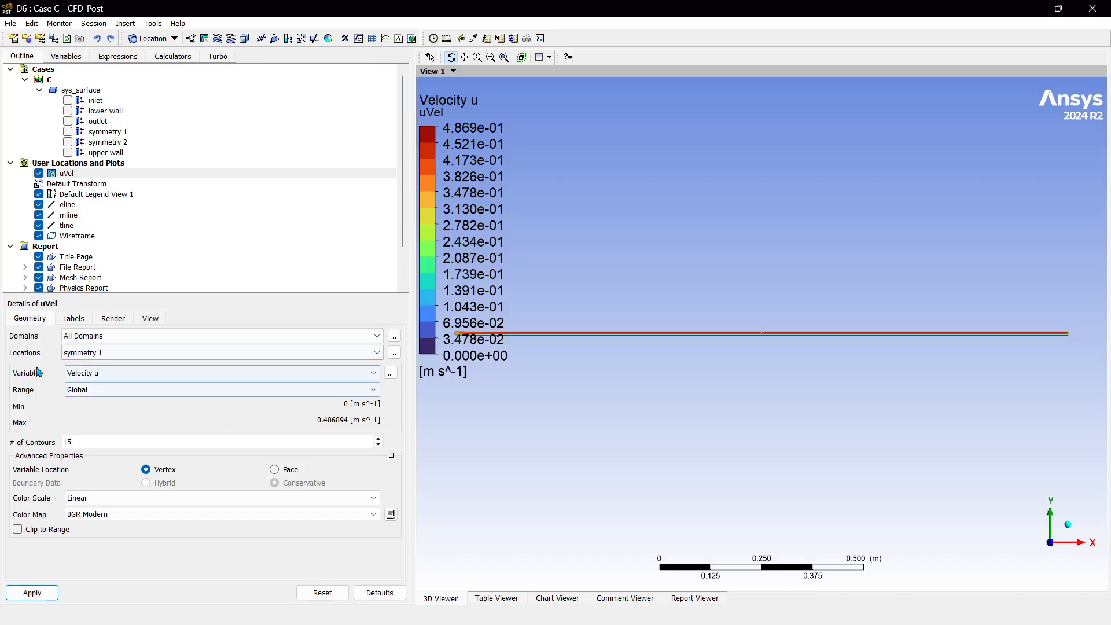
# Step: Make Default Legend View 1 horizontal with X and Y justification set to None, and apply it
pyautogui.click(73, 195)
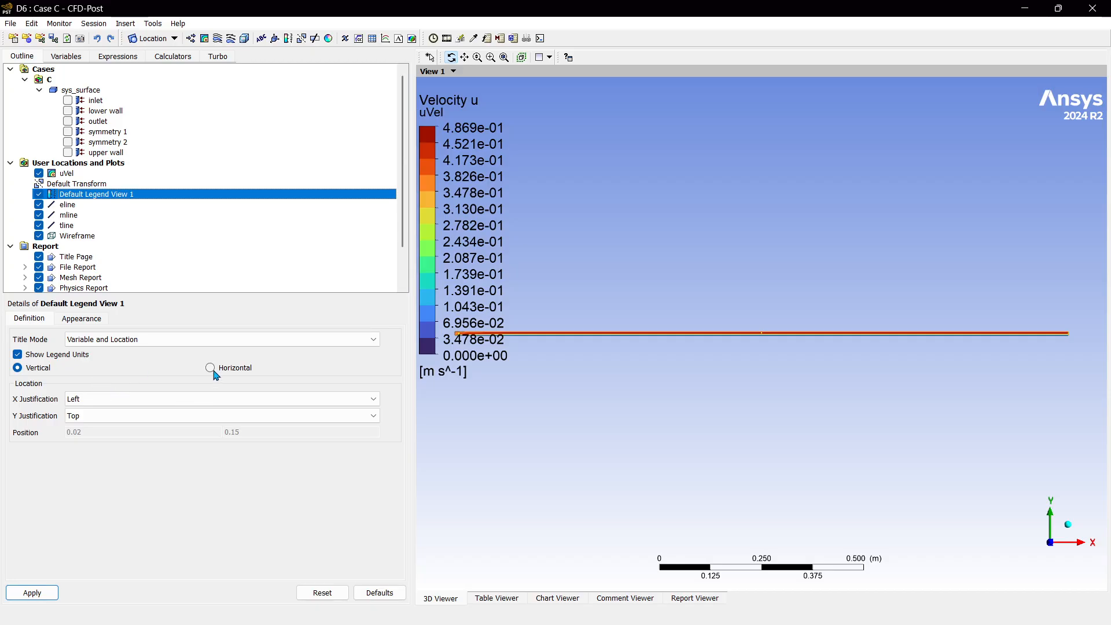
pyautogui.click(210, 368)
pyautogui.click(99, 399)
pyautogui.click(98, 421)
pyautogui.click(98, 399)
pyautogui.click(98, 412)
pyautogui.click(98, 415)
pyautogui.click(87, 428)
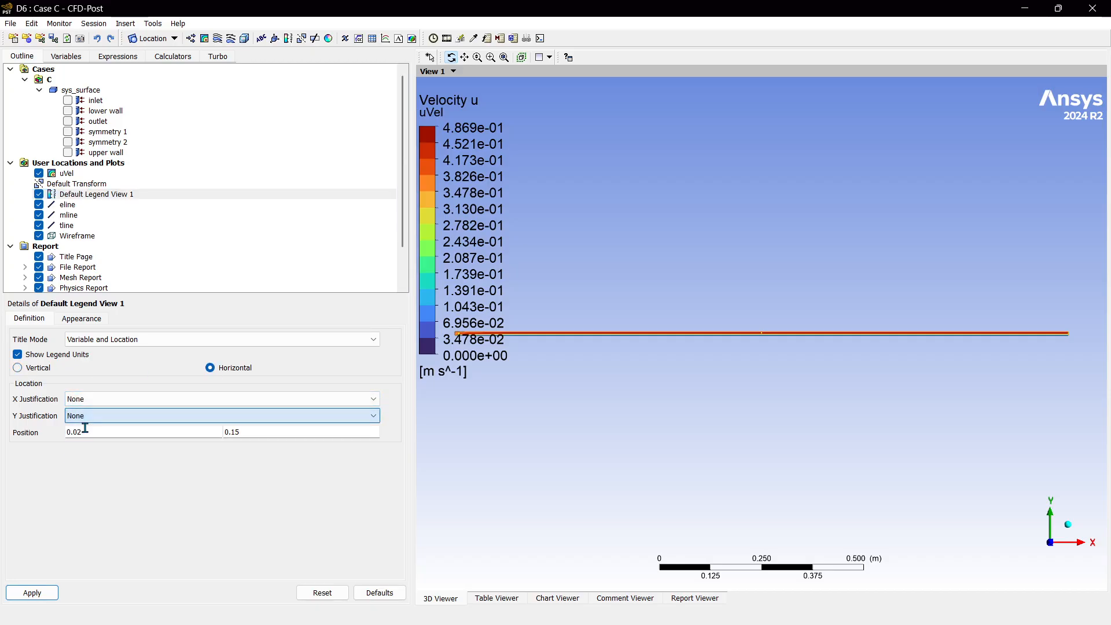
pyautogui.click(32, 593)
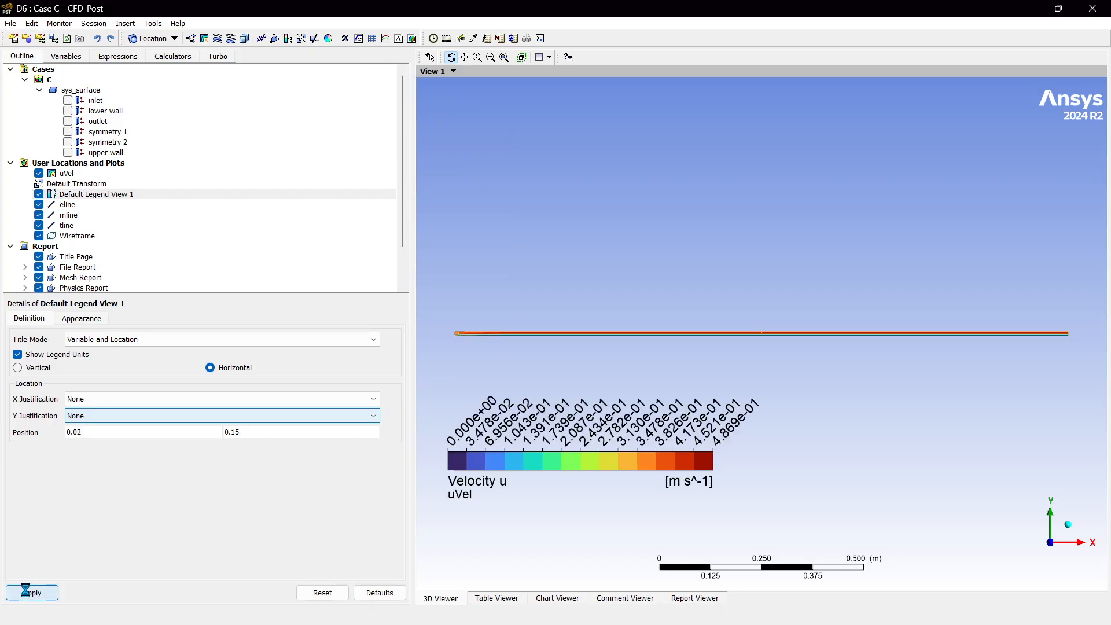
# Step: Set the legend's appearance to size 0.5, Fixed number format and text height 0.018, and apply it
pyautogui.rightClick(78, 197)
pyautogui.click(103, 492)
pyautogui.click(97, 322)
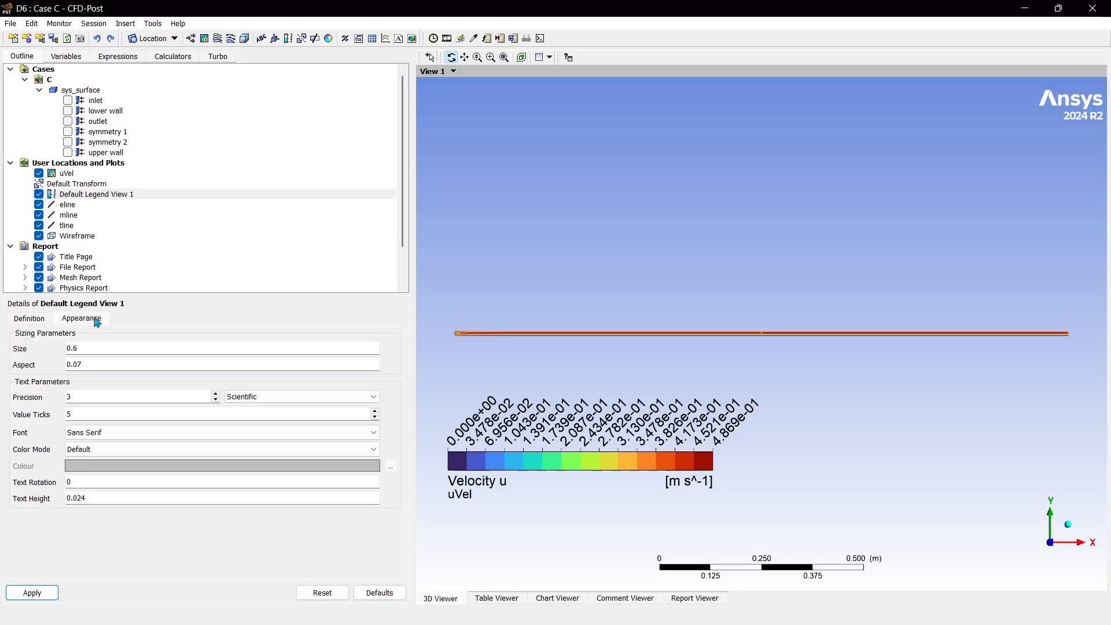
pyautogui.click(106, 349)
pyautogui.write('0.0')
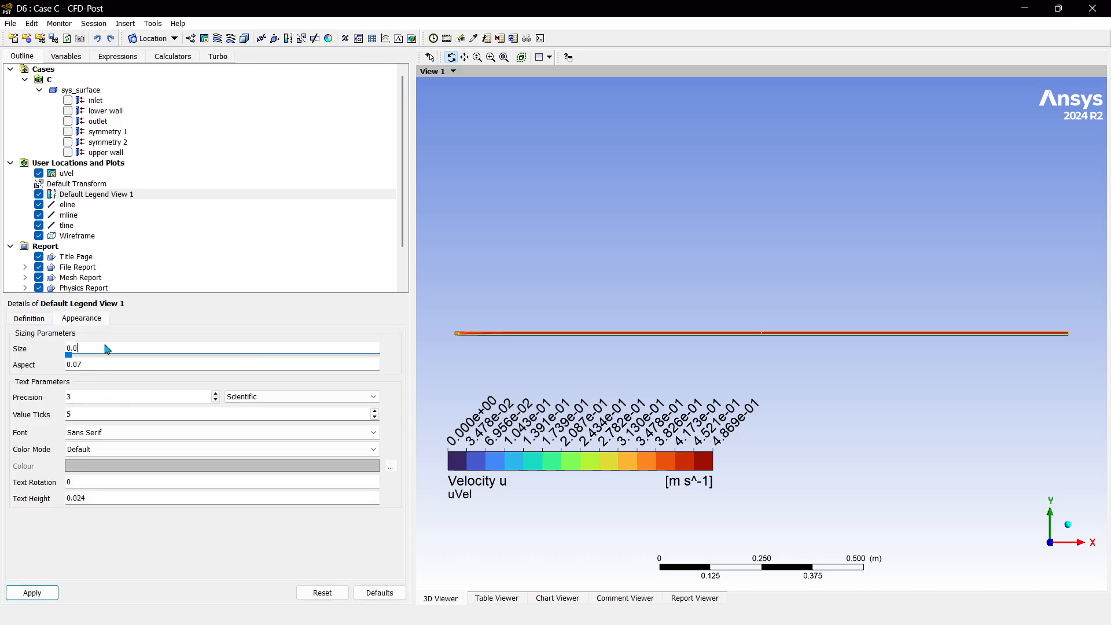
pyautogui.write('5')
pyautogui.click(287, 397)
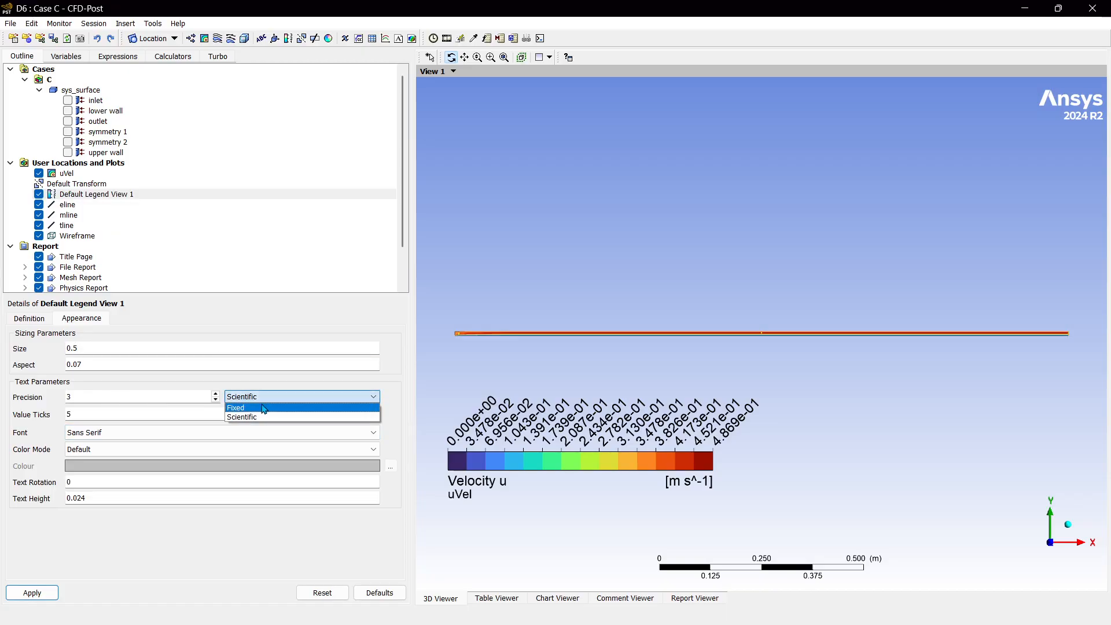
pyautogui.click(272, 405)
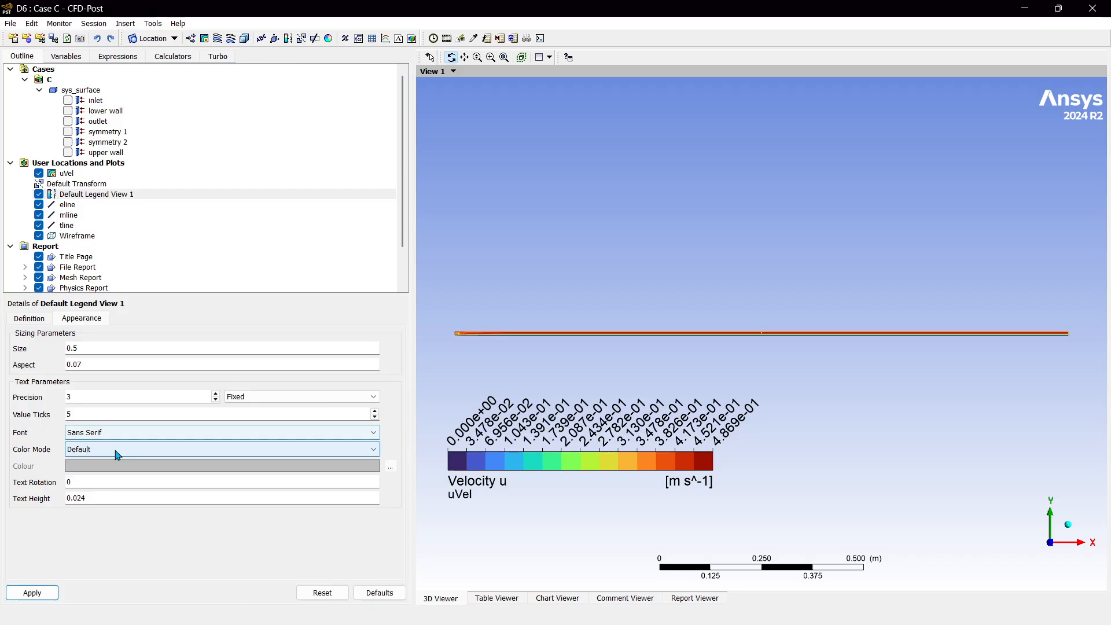
pyautogui.doubleClick(103, 496)
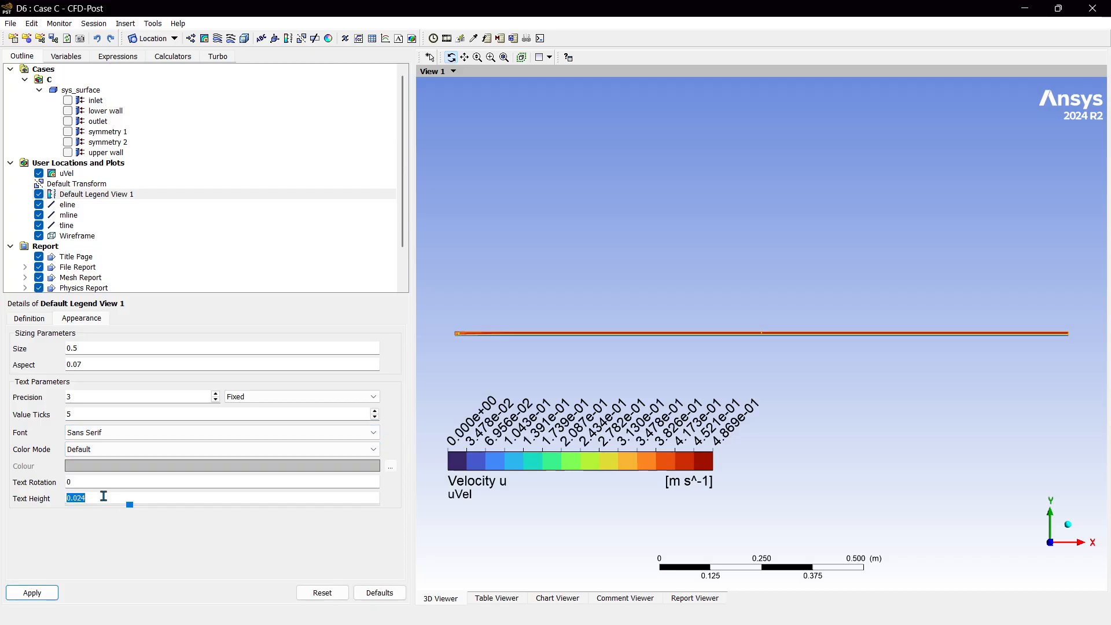
pyautogui.write('0.018')
pyautogui.click(32, 591)
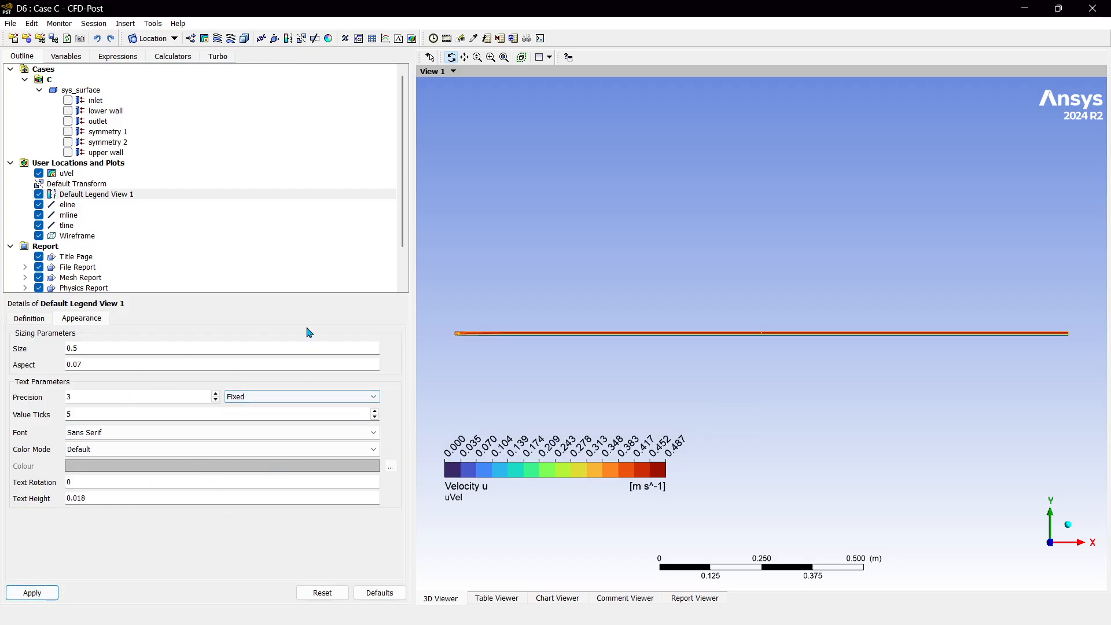
# Step: Insert a vector plot named vectVel
pyautogui.scroll(-1, 123, 229)
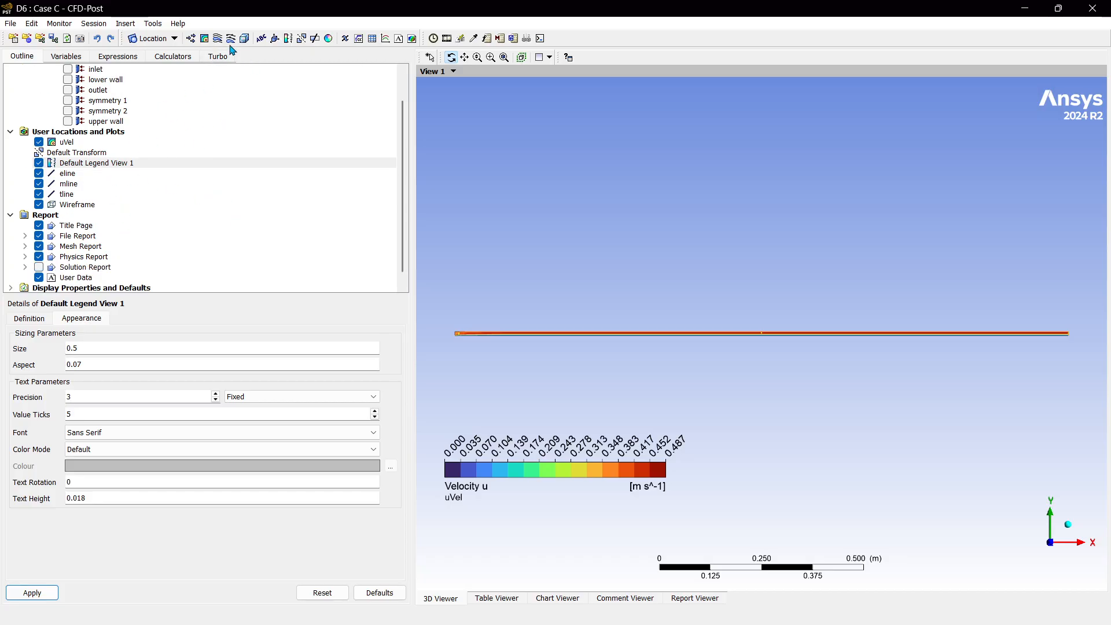
pyautogui.click(191, 39)
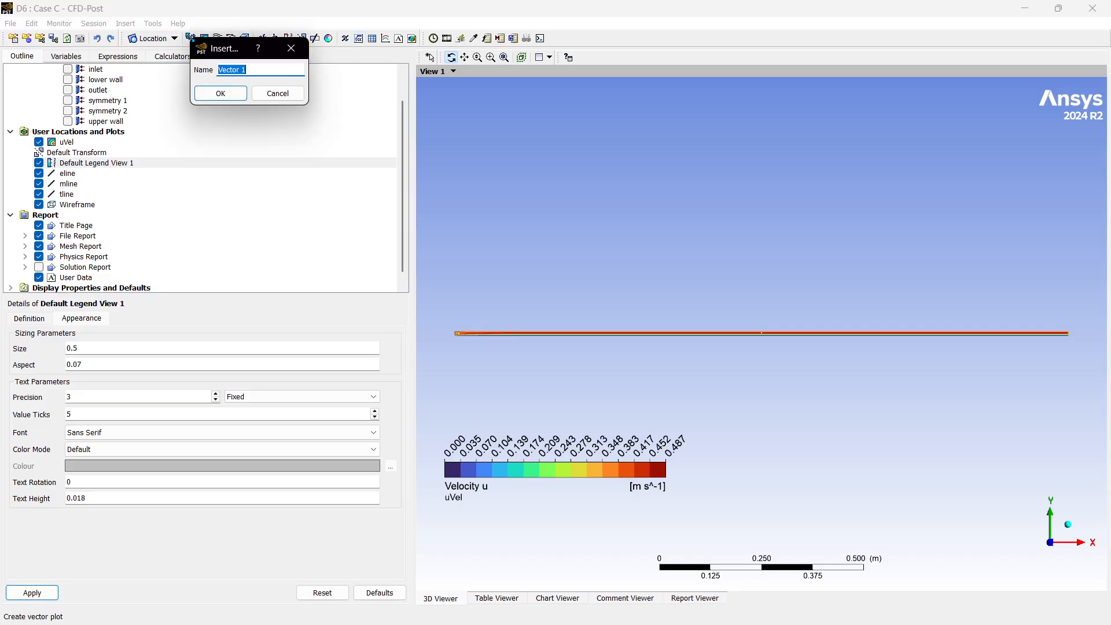
pyautogui.write('ve')
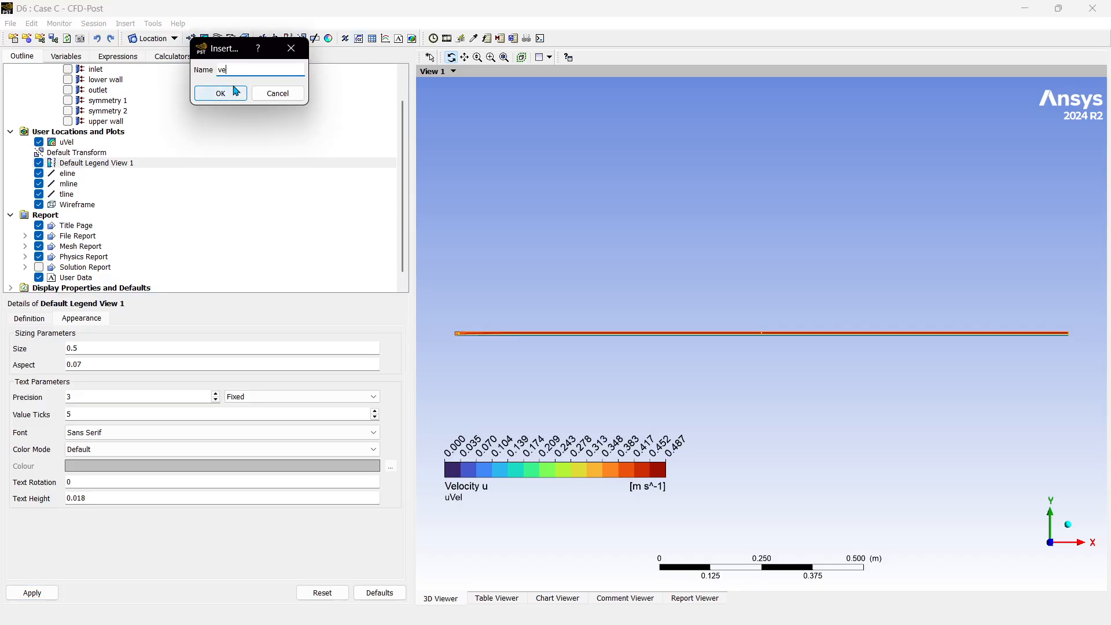
pyautogui.write('ctVel')
pyautogui.click(218, 94)
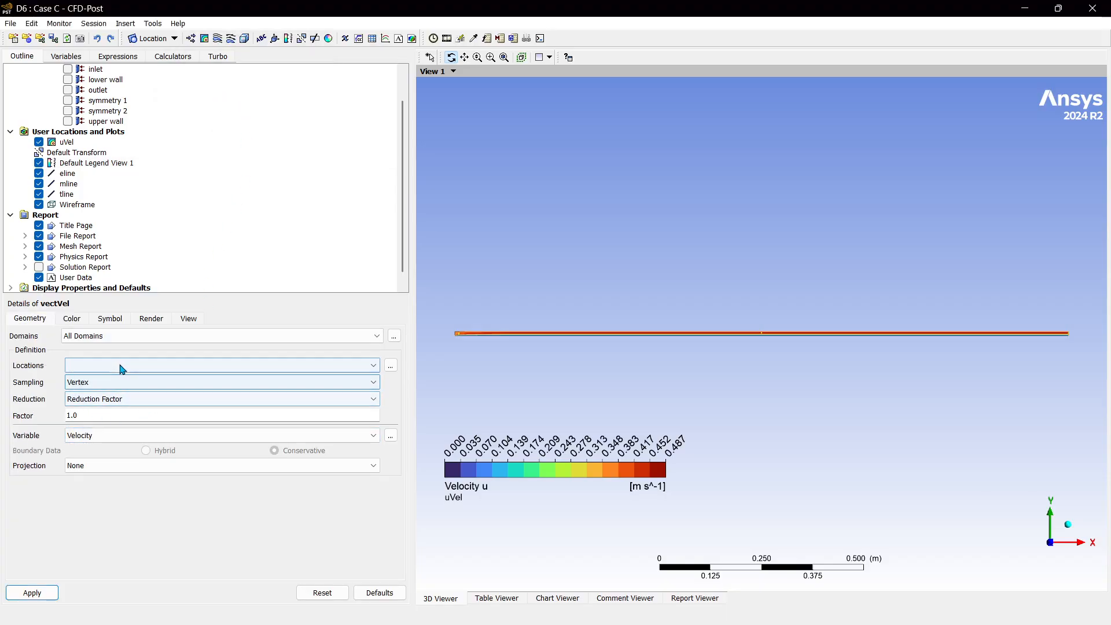
# Step: Locate the vectVel vectors on symmetry 1 with Equally Spaced sampling of 2000 points
pyautogui.click(119, 365)
pyautogui.click(124, 398)
pyautogui.click(124, 382)
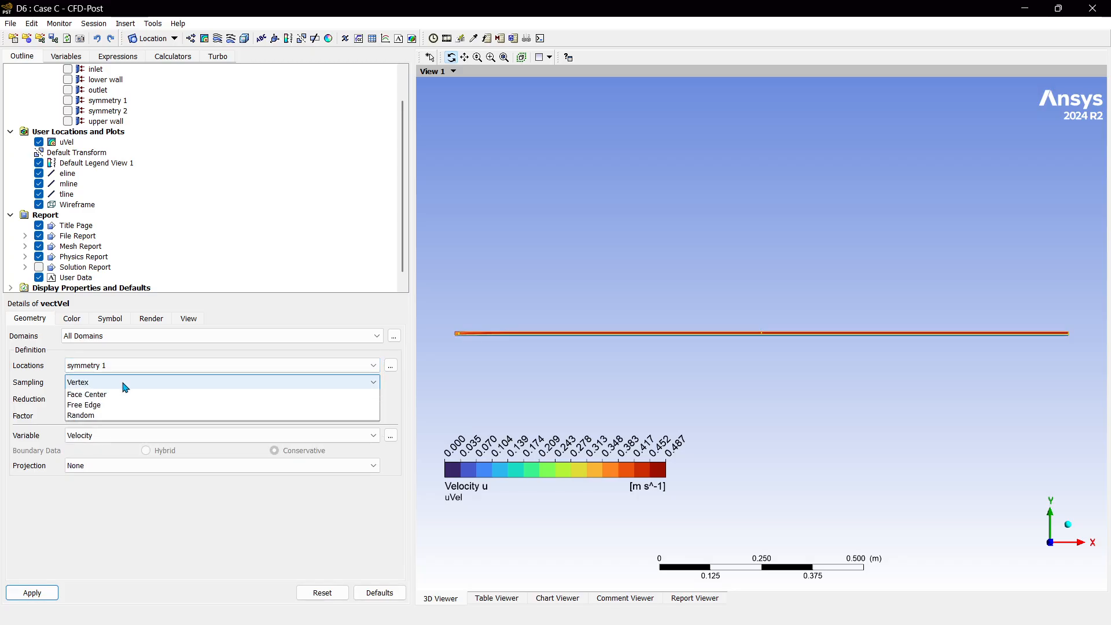
pyautogui.click(108, 395)
pyautogui.click(118, 399)
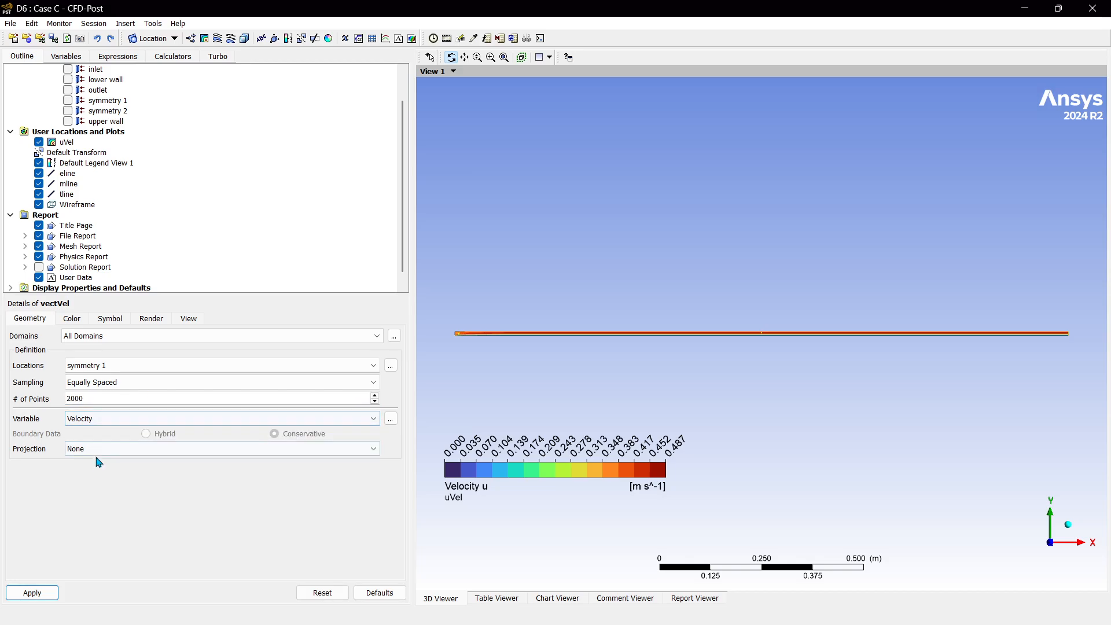
# Step: Set vectVel's symbol to Arrow2D with size 0.1, keep its color mode at Use Plot Variable, and apply the plot
pyautogui.click(109, 319)
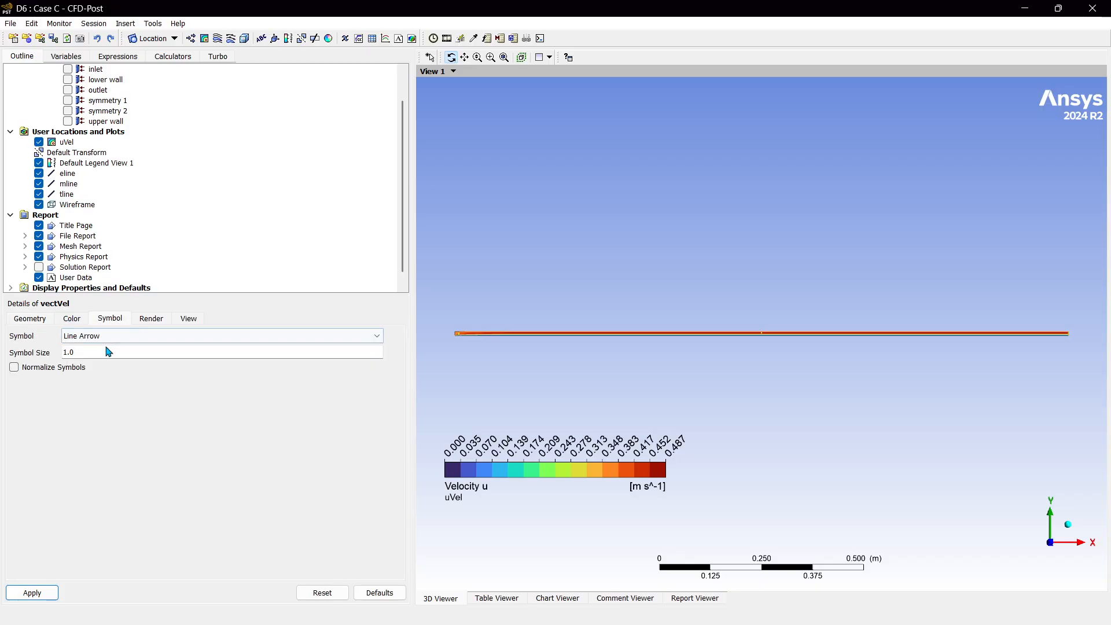
pyautogui.click(108, 337)
pyautogui.click(104, 359)
pyautogui.doubleClick(99, 353)
pyautogui.write('0.1')
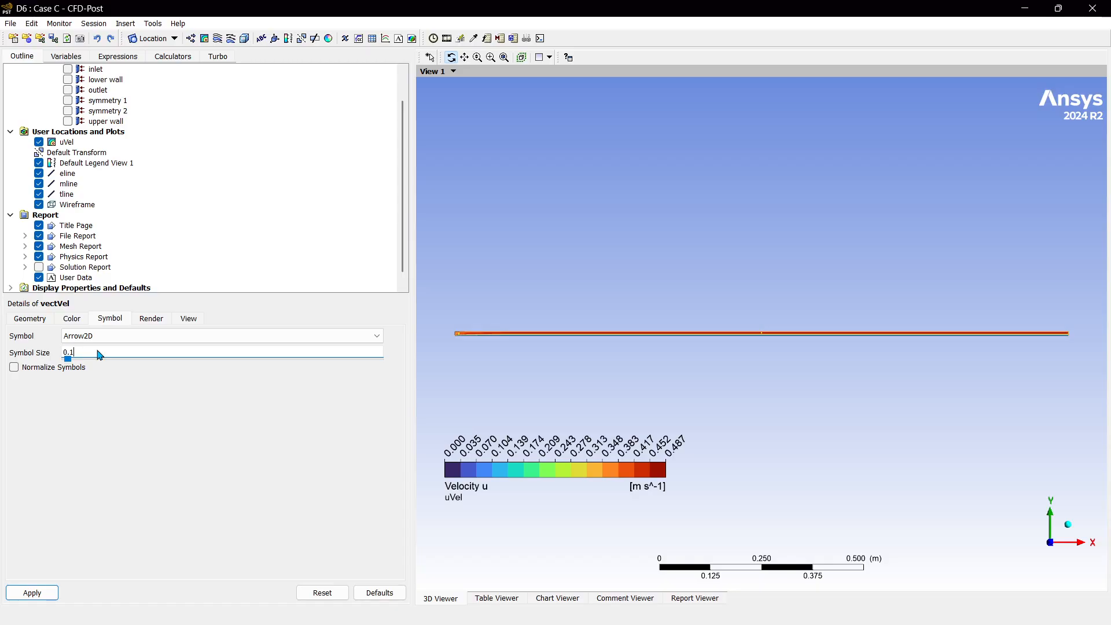
pyautogui.click(72, 318)
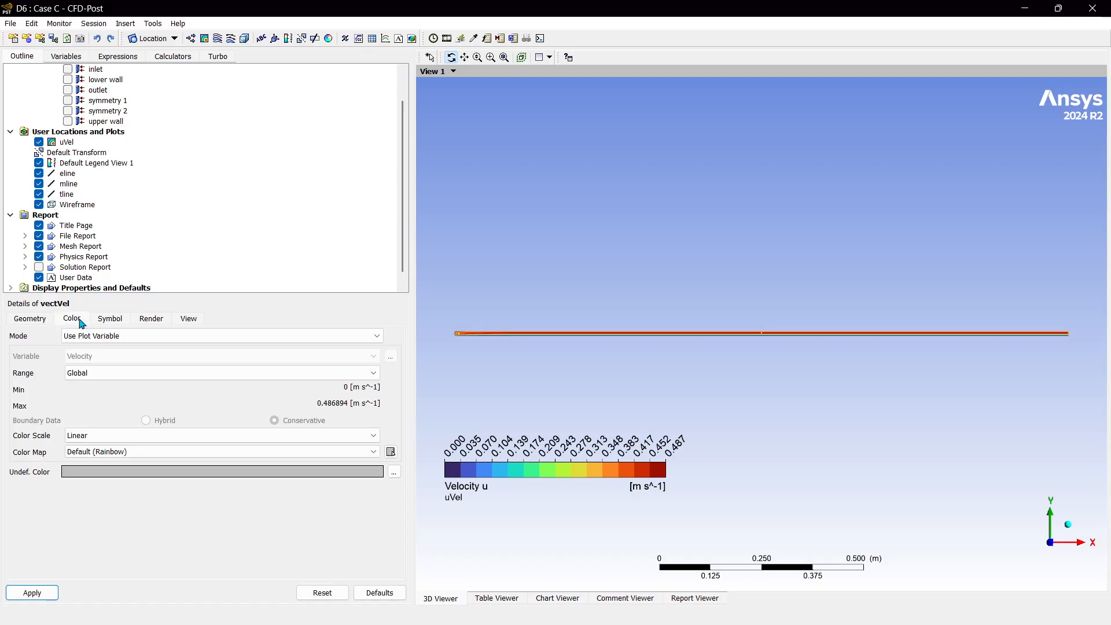
pyautogui.click(125, 339)
pyautogui.click(136, 369)
pyautogui.click(49, 588)
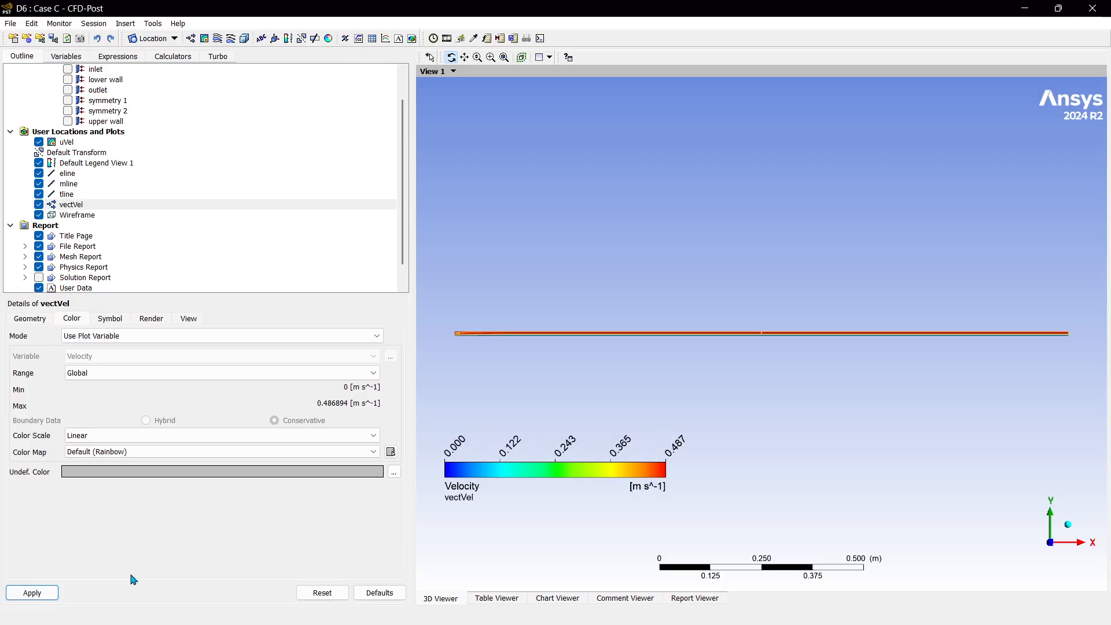
# Step: Hide the uVel contour to examine the velocity vectors along the channel, and display the contour again
pyautogui.click(39, 142)
pyautogui.scroll(5, 543, 353)
pyautogui.scroll(3, 572, 351)
pyautogui.scroll(3, 647, 334)
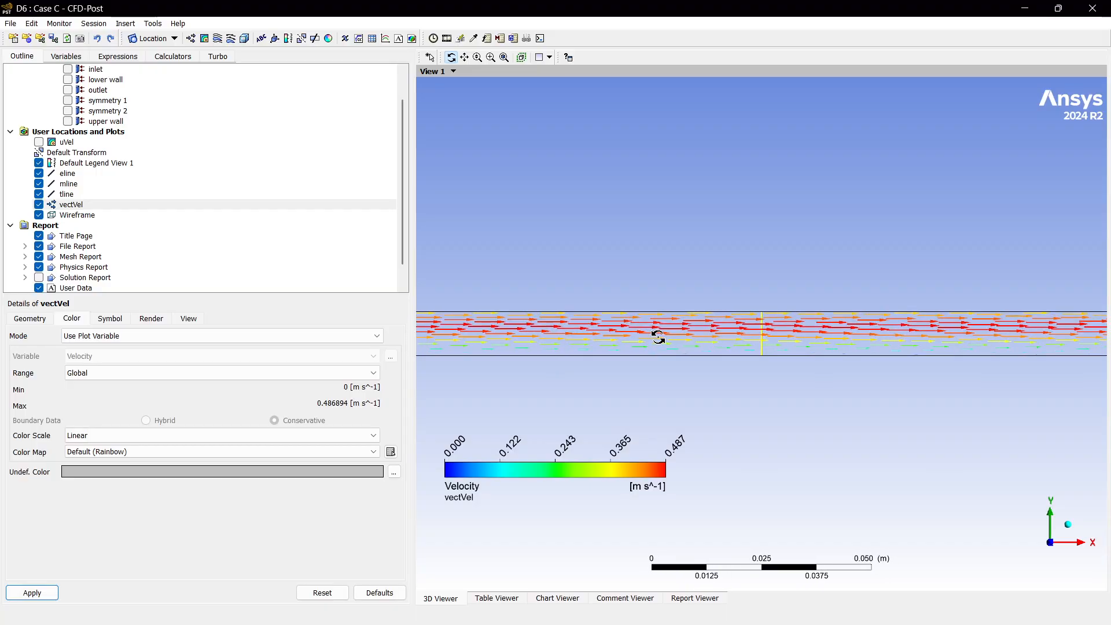
pyautogui.click(38, 142)
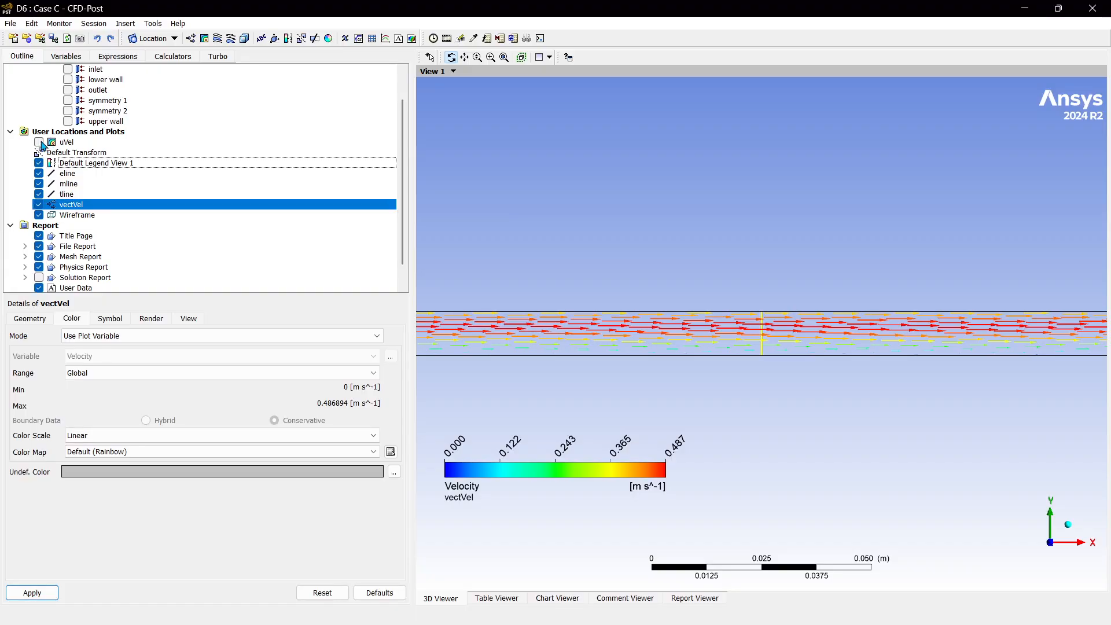
pyautogui.click(38, 142)
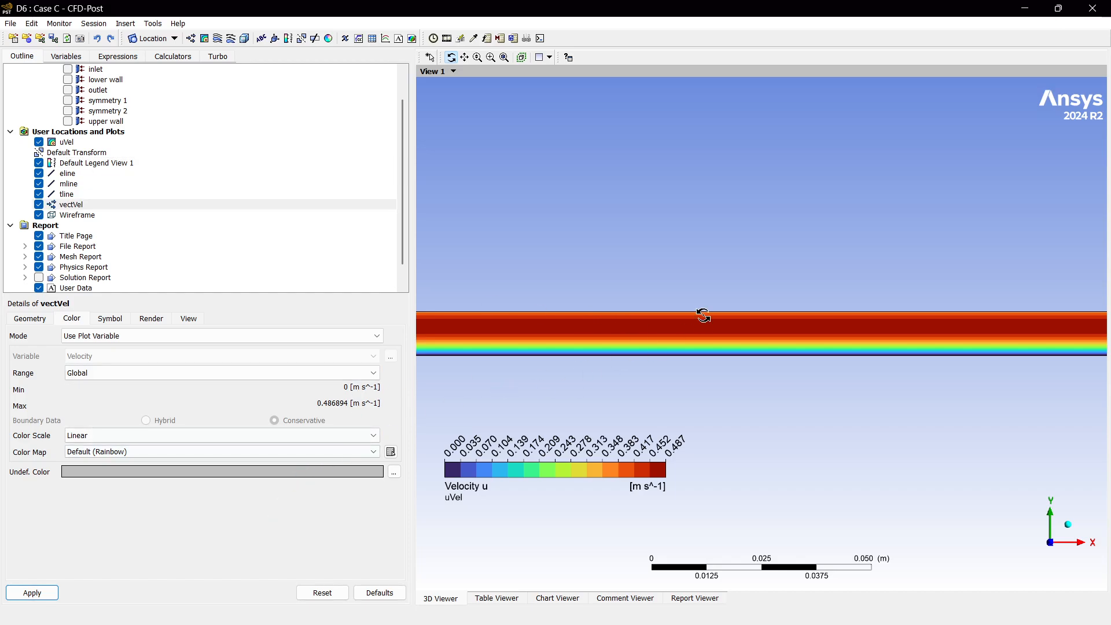
# Step: Insert a chart named velProf and title it Velocity Profile
pyautogui.click(156, 39)
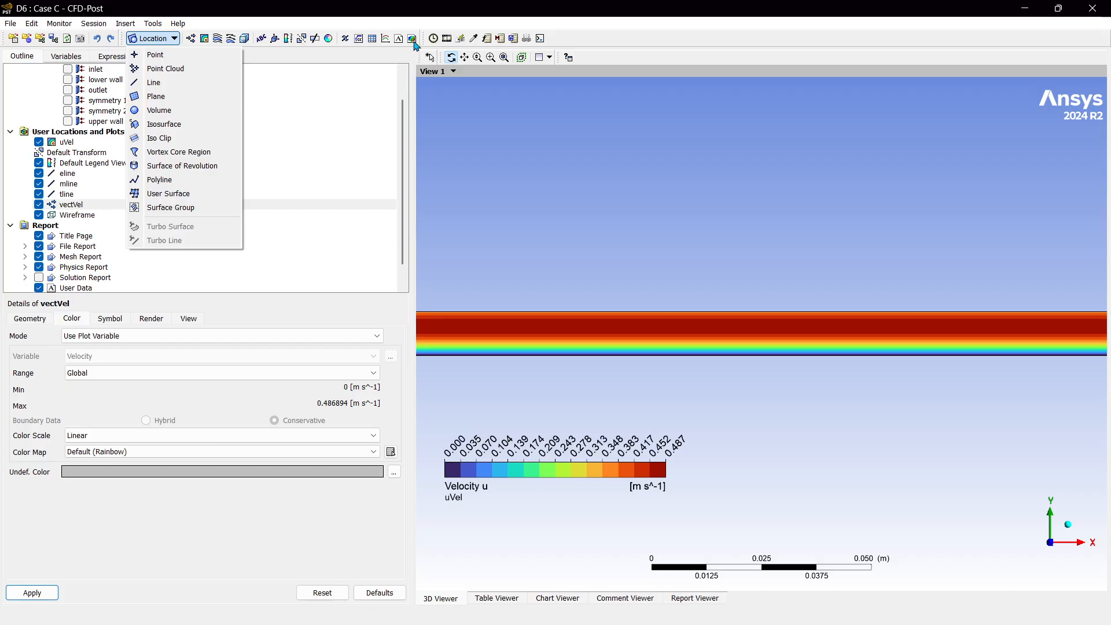
pyautogui.click(385, 39)
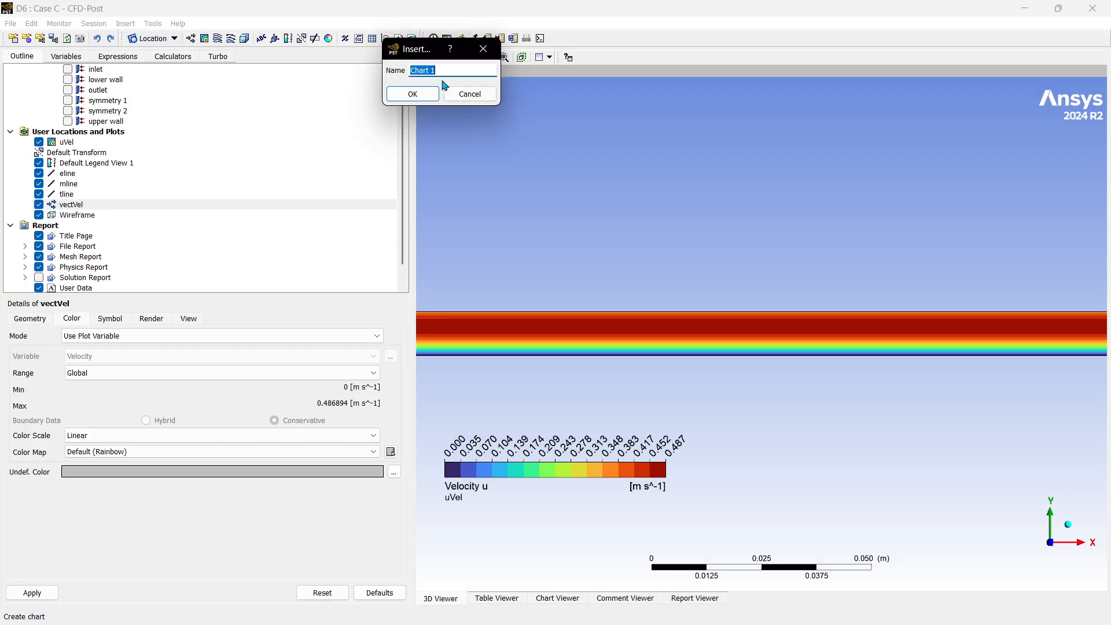
pyautogui.write('velProf')
pyautogui.click(413, 94)
pyautogui.doubleClick(102, 397)
pyautogui.write('Velocity')
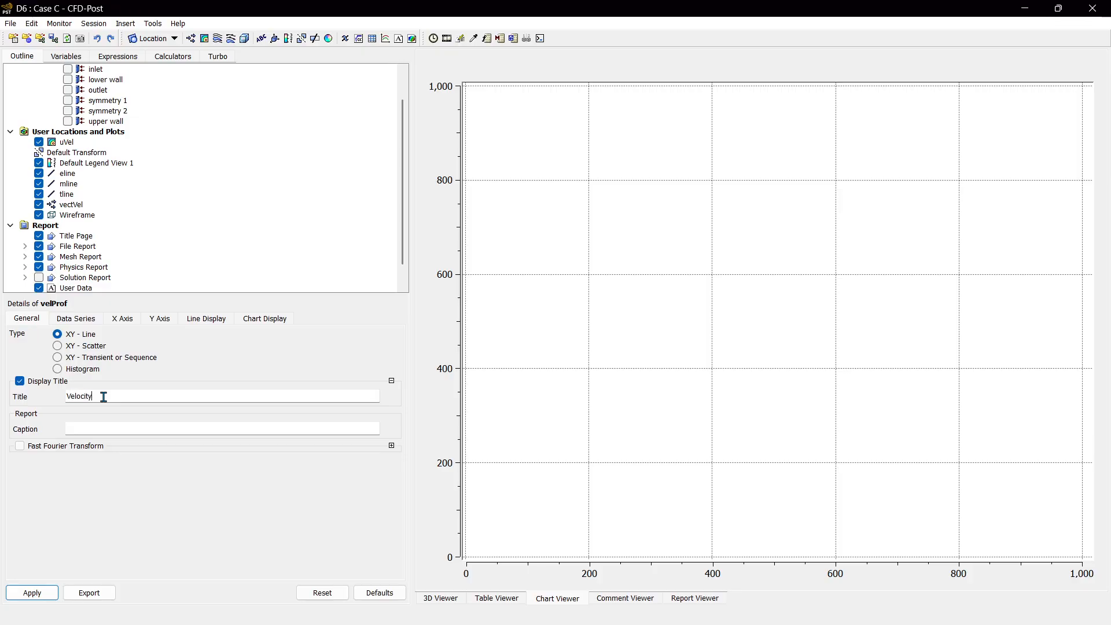
pyautogui.write(' Profile')
# Step: Name the chart's first data series Midpoint region and set its location to mline
pyautogui.click(76, 319)
pyautogui.click(98, 432)
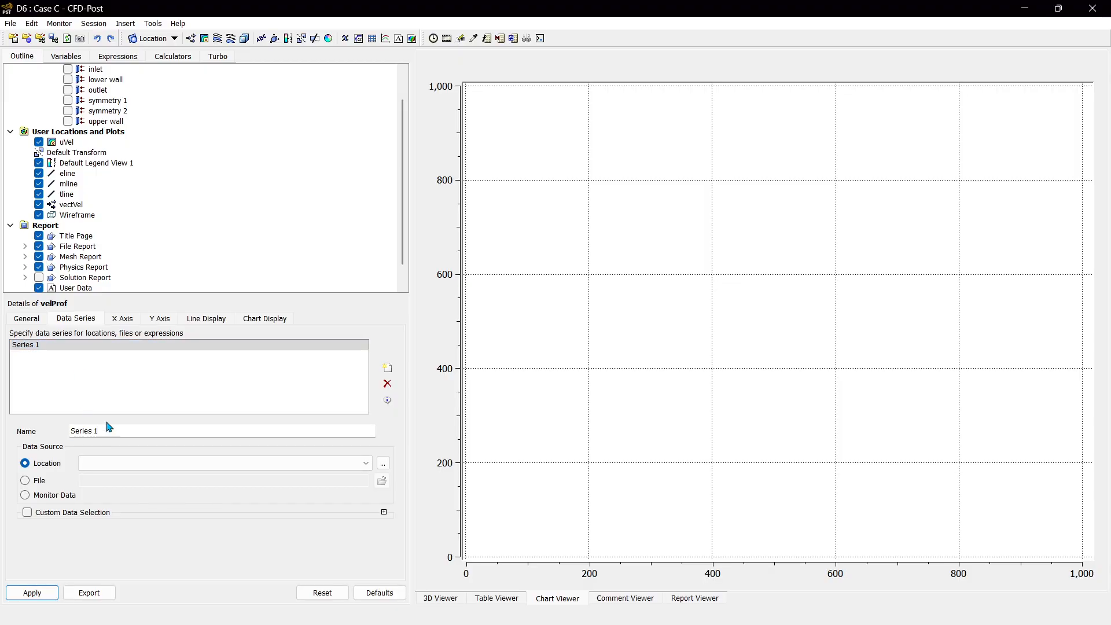
pyautogui.tripleClick(106, 431)
pyautogui.write('mid')
pyautogui.press('BackSpace')
pyautogui.write('Midpoint region')
pyautogui.click(153, 462)
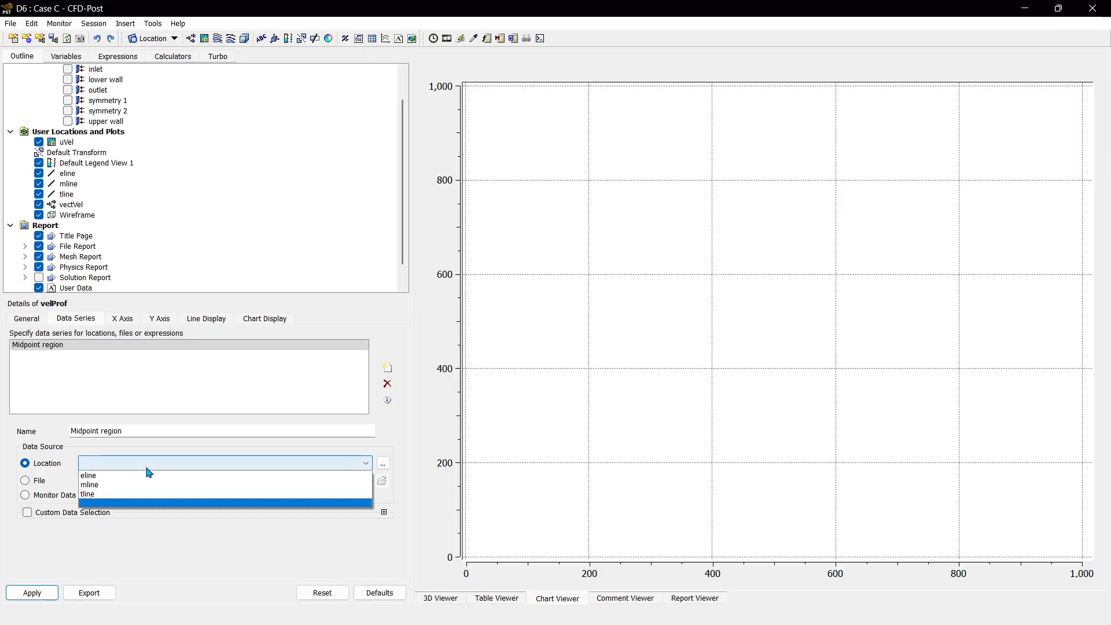
pyautogui.click(124, 490)
# Step: Set the chart's X axis variable to Velocity u and its Y axis variable to Y
pyautogui.click(120, 318)
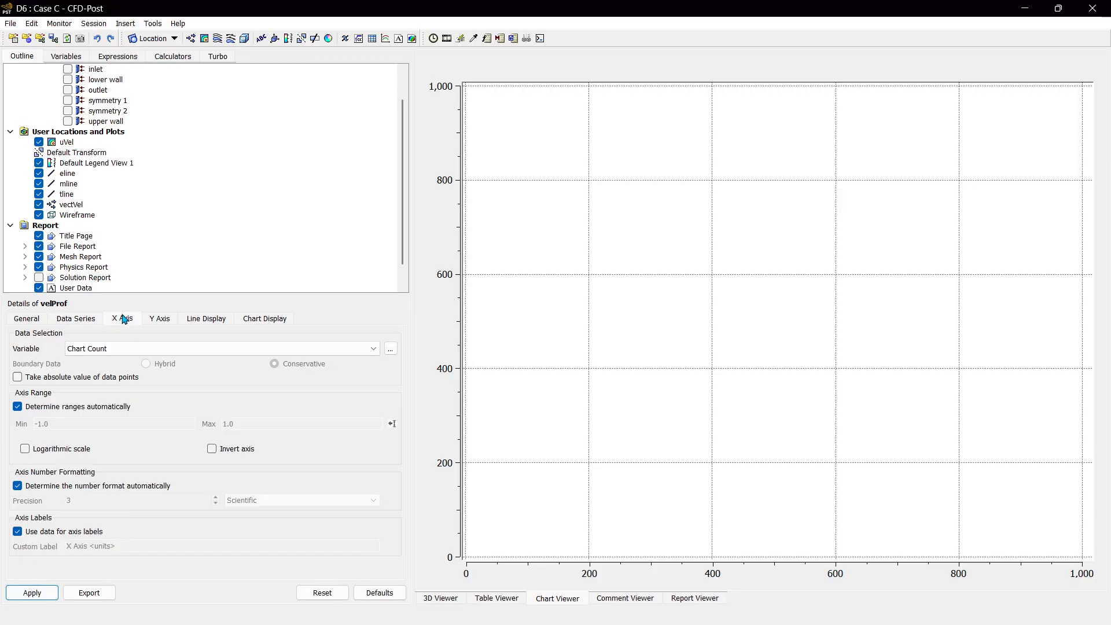
pyautogui.click(117, 349)
pyautogui.click(110, 406)
pyautogui.click(159, 319)
pyautogui.click(122, 349)
pyautogui.scroll(-2, 115, 440)
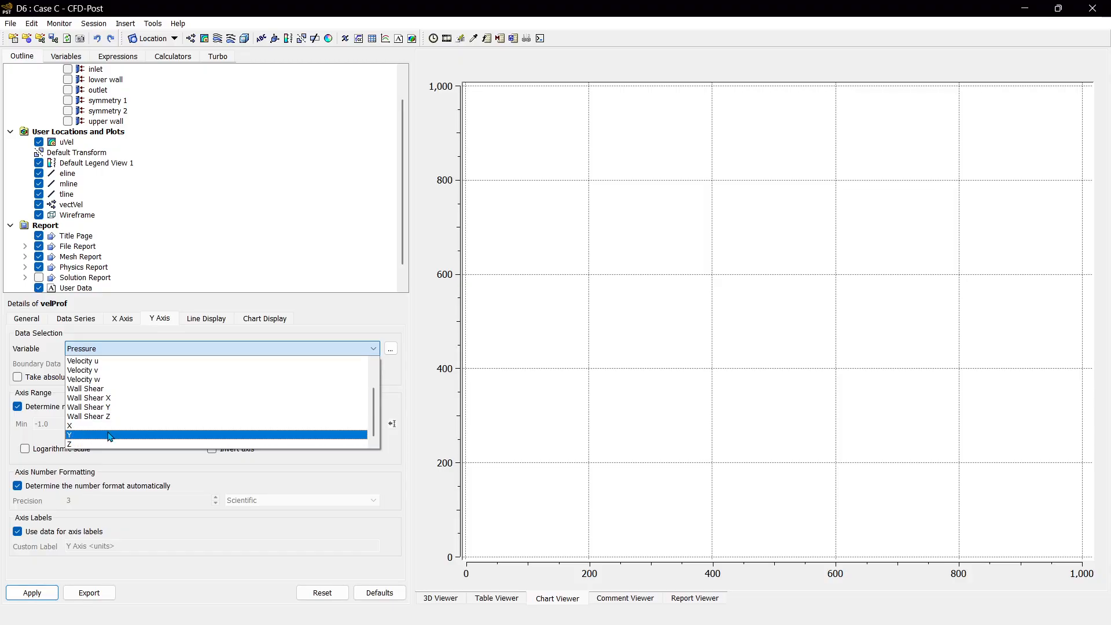
pyautogui.click(110, 443)
# Step: Add a second data series named Outlet region located on eline
pyautogui.click(76, 318)
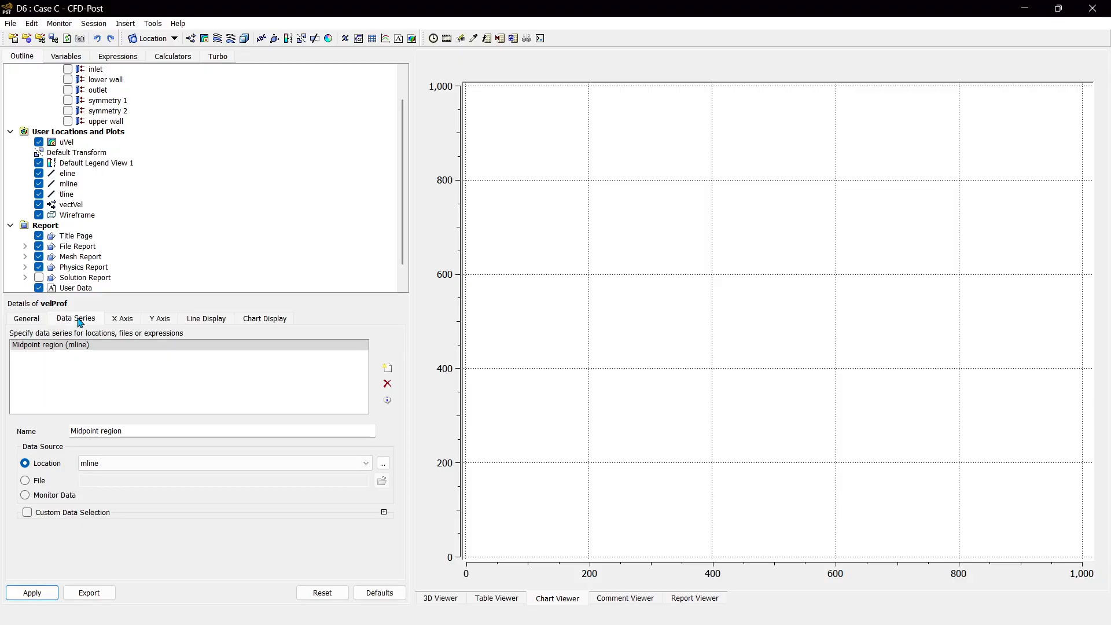
pyautogui.rightClick(119, 384)
pyautogui.click(142, 388)
pyautogui.tripleClick(138, 432)
pyautogui.write('o')
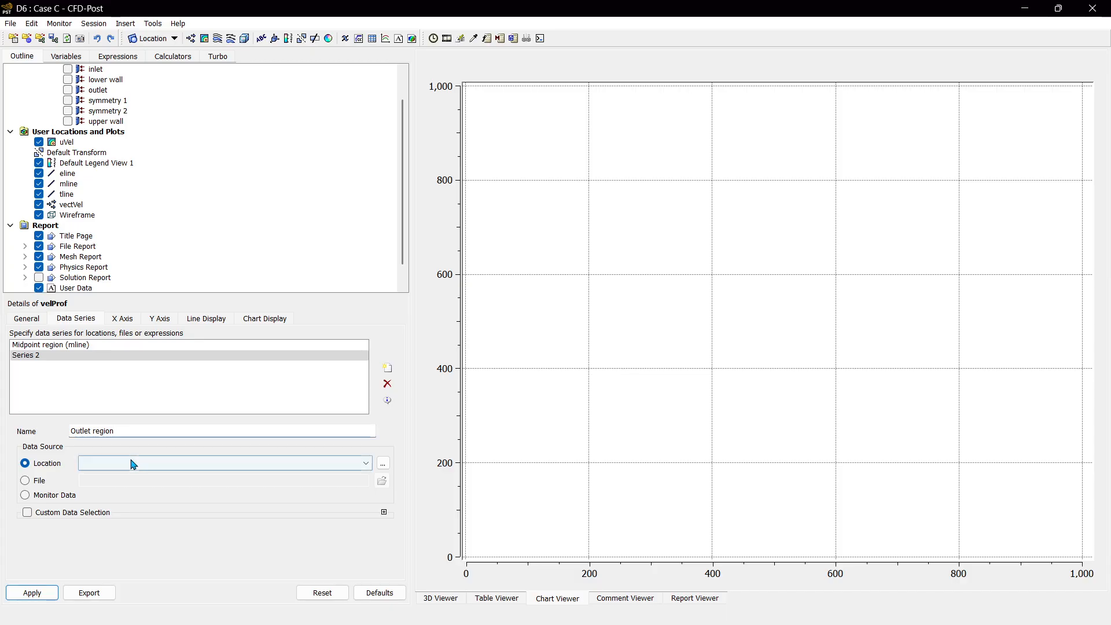
pyautogui.click(132, 462)
pyautogui.click(116, 476)
pyautogui.click(33, 593)
# Step: Add a third data series named Developing region located on tline and apply the velProf chart
pyautogui.rightClick(116, 394)
pyautogui.click(143, 400)
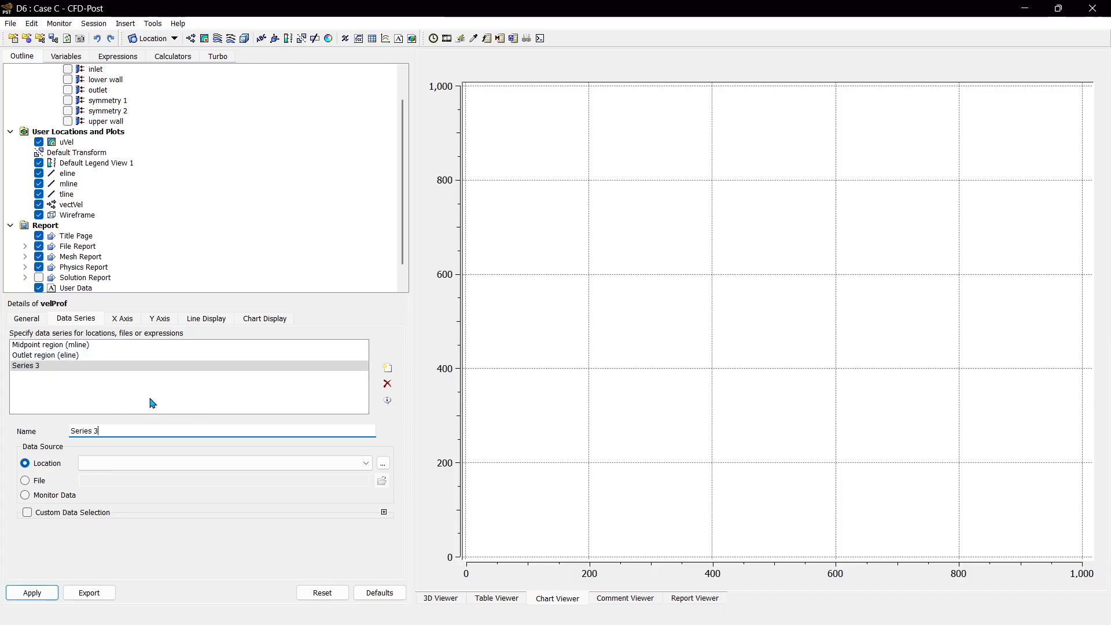
pyautogui.tripleClick(131, 433)
pyautogui.press('BackSpace')
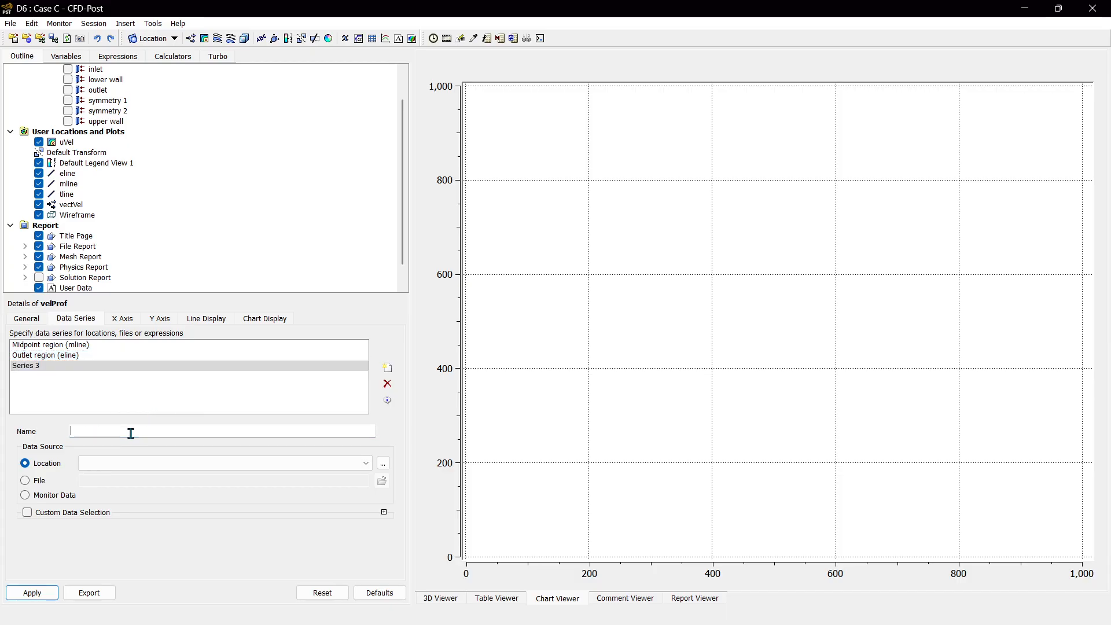
pyautogui.write('Developing region')
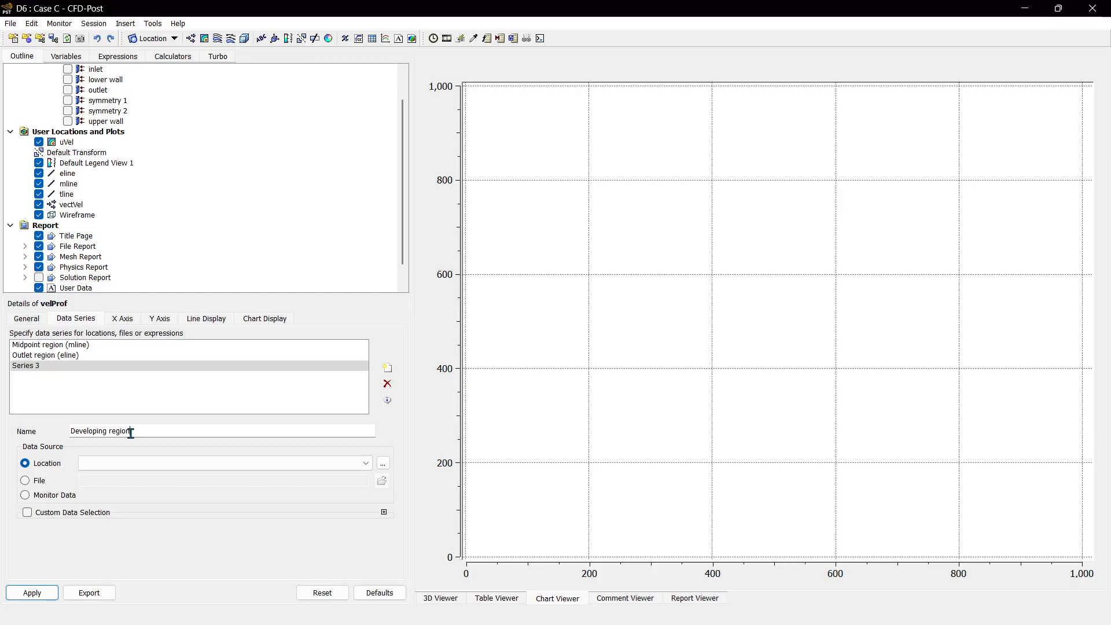
pyautogui.click(128, 465)
pyautogui.click(106, 494)
pyautogui.click(30, 592)
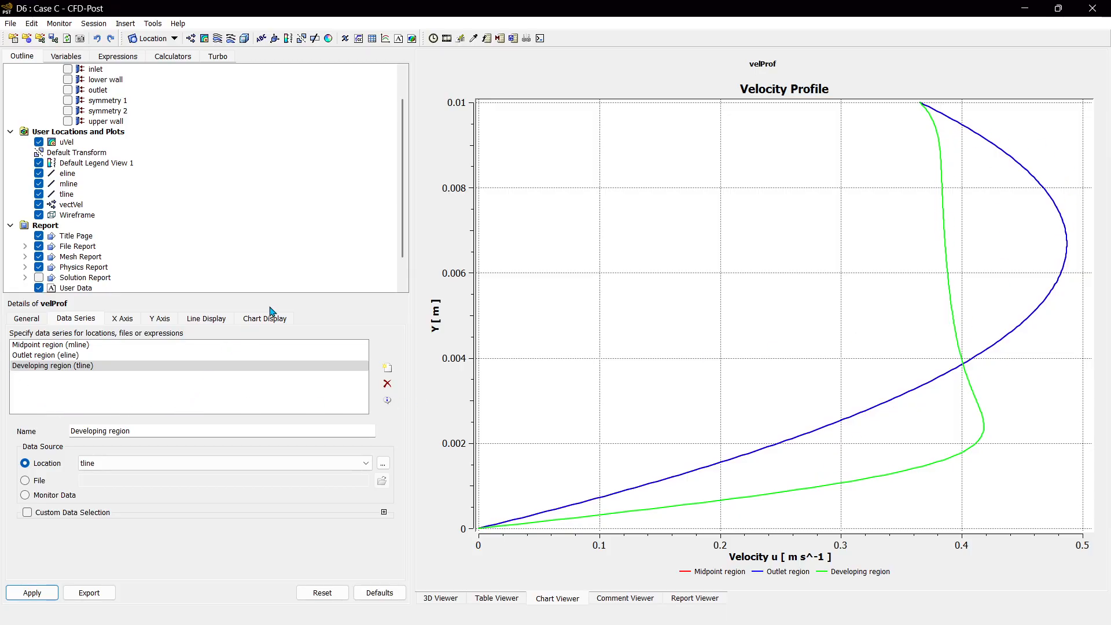
# Step: Review the uVel contour, the vectVel vectors and the tline, mline and eline locations among the user locations and plots
pyautogui.scroll(-1, 176, 256)
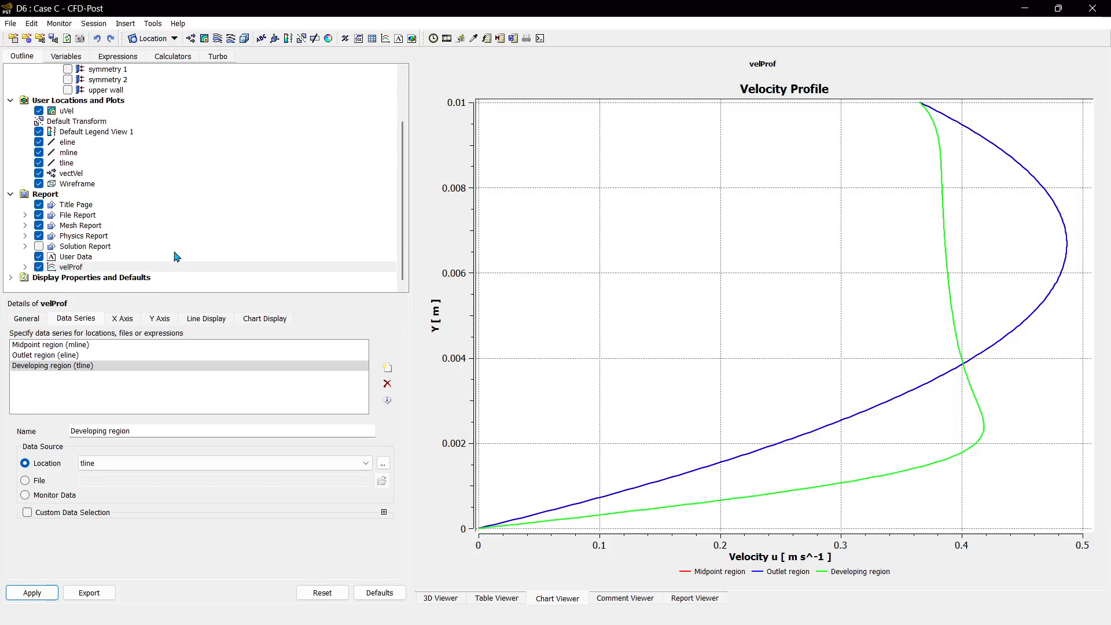
pyautogui.scroll(2, 172, 266)
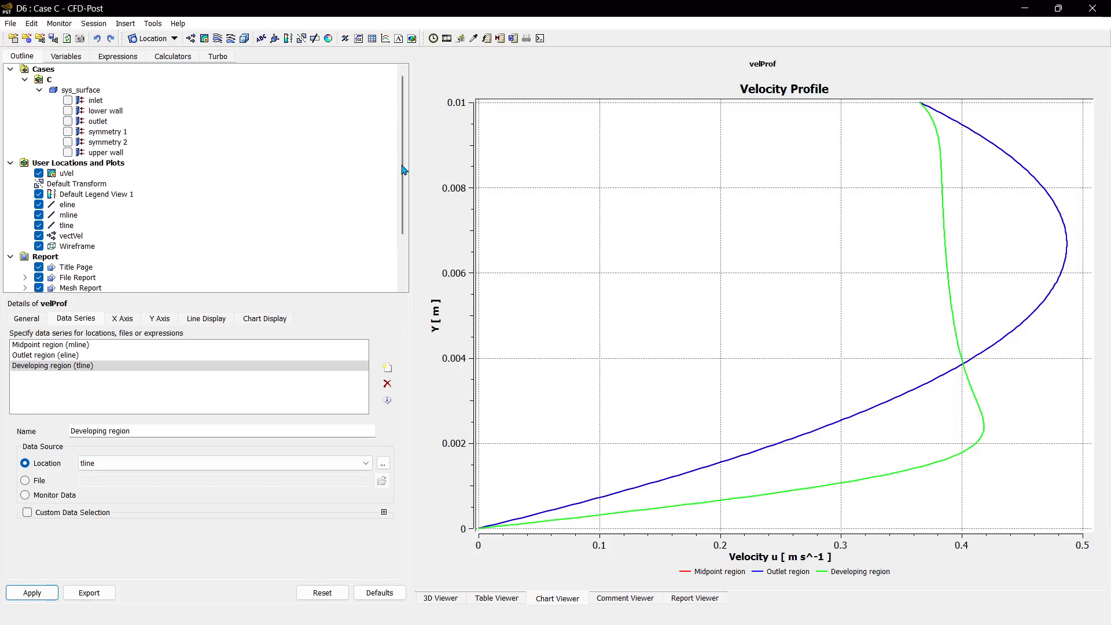
pyautogui.click(66, 174)
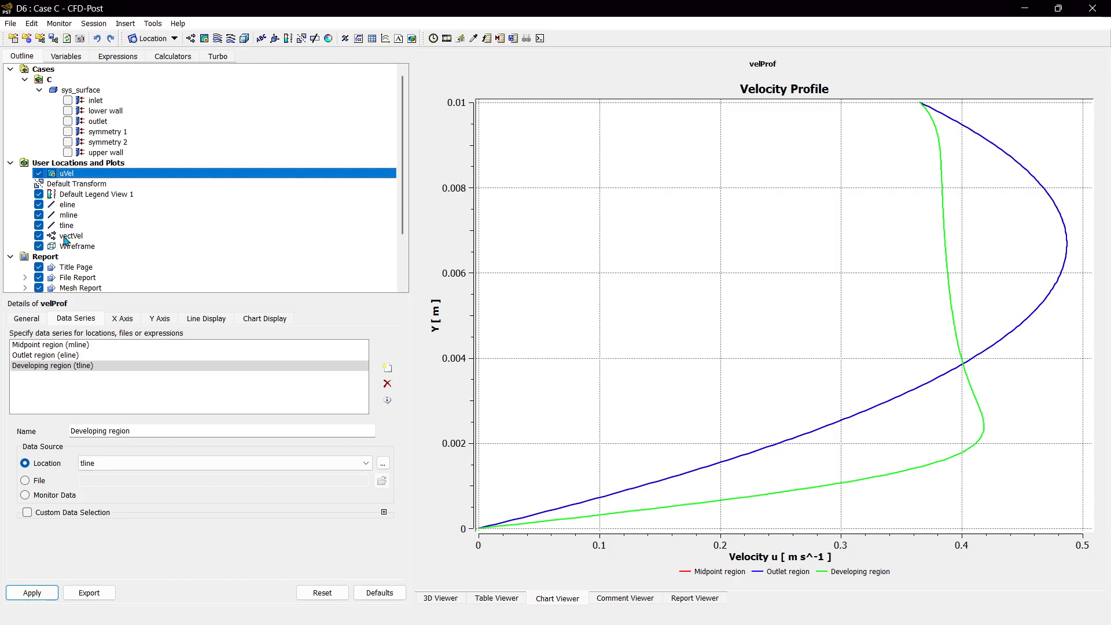
pyautogui.click(65, 237)
pyautogui.click(67, 225)
pyautogui.click(67, 215)
pyautogui.click(67, 206)
pyautogui.click(73, 227)
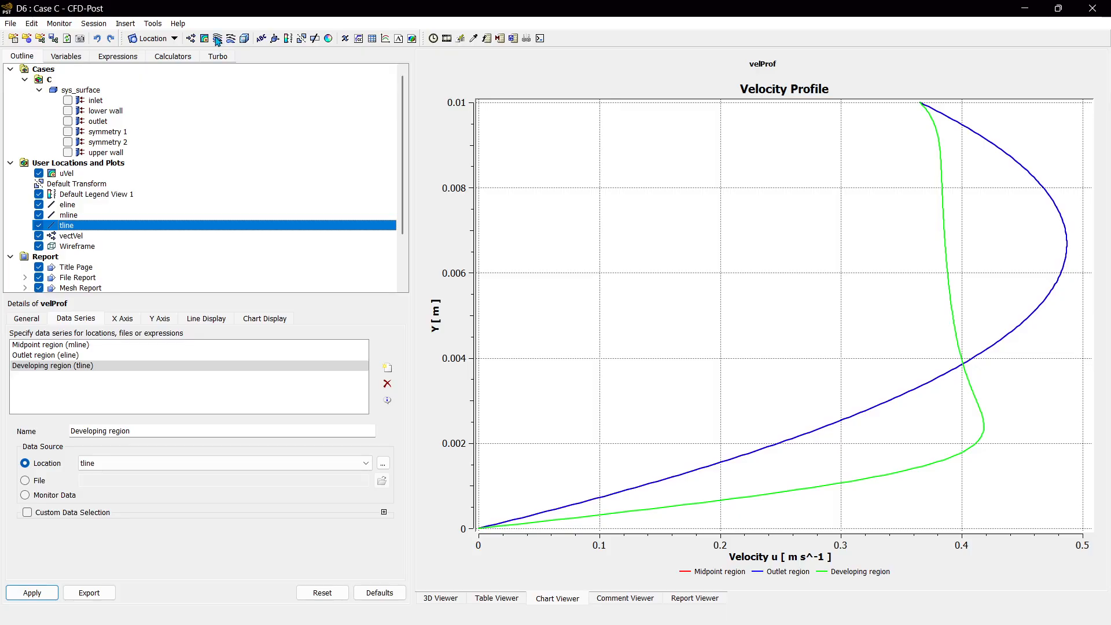
# Step: View the velocity u contour in the 3D view and switch to the project schematic in Workbench
pyautogui.click(443, 601)
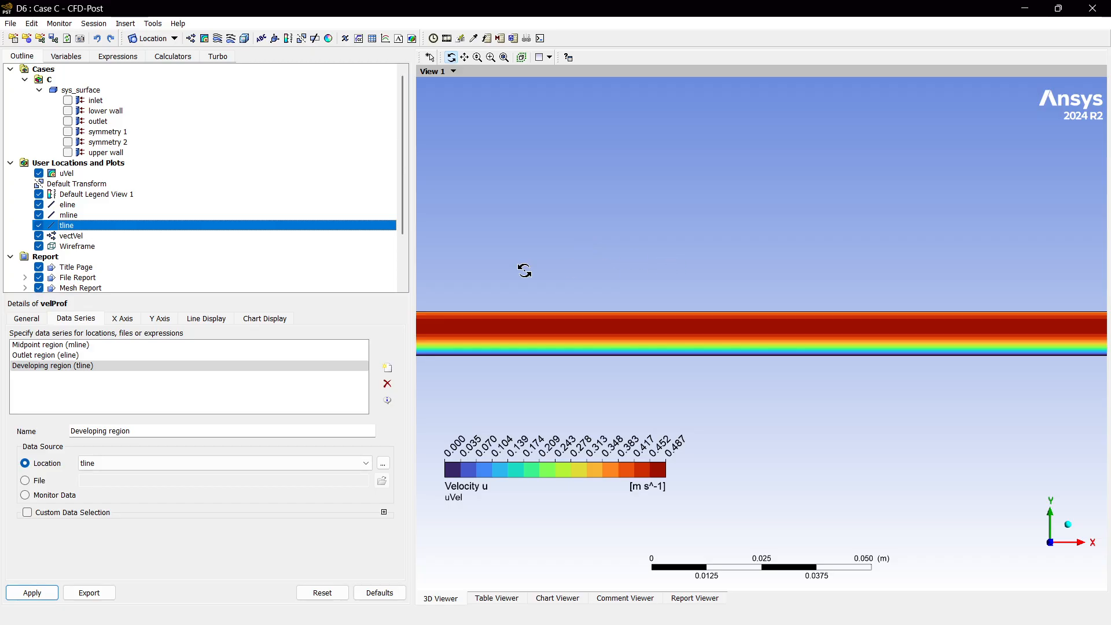
pyautogui.click(112, 247)
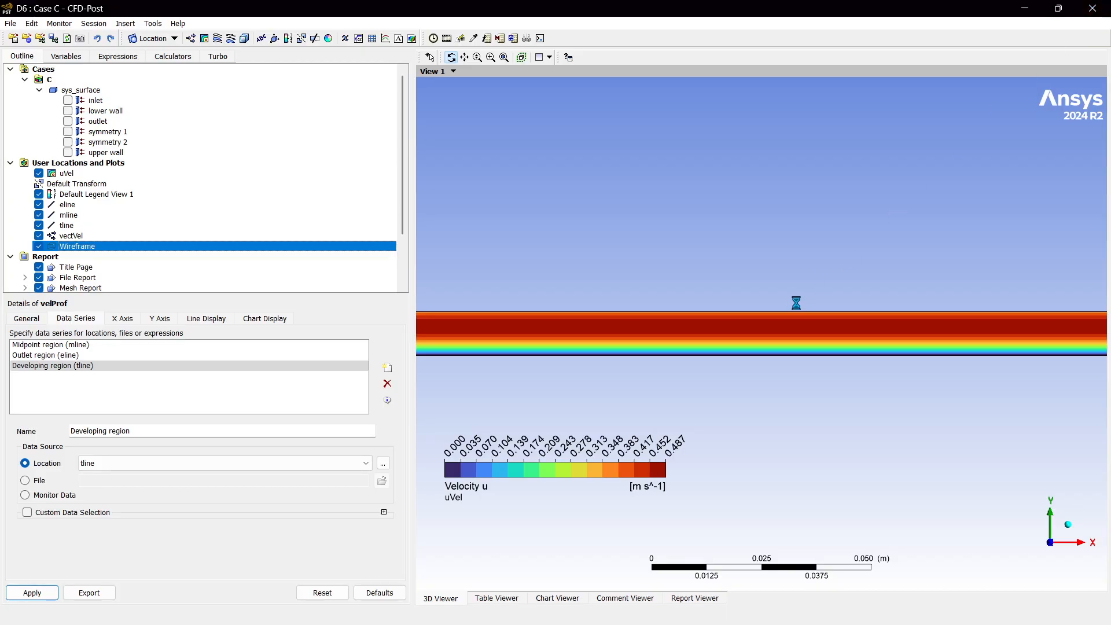
pyautogui.hotkey('alt', 'Tab')
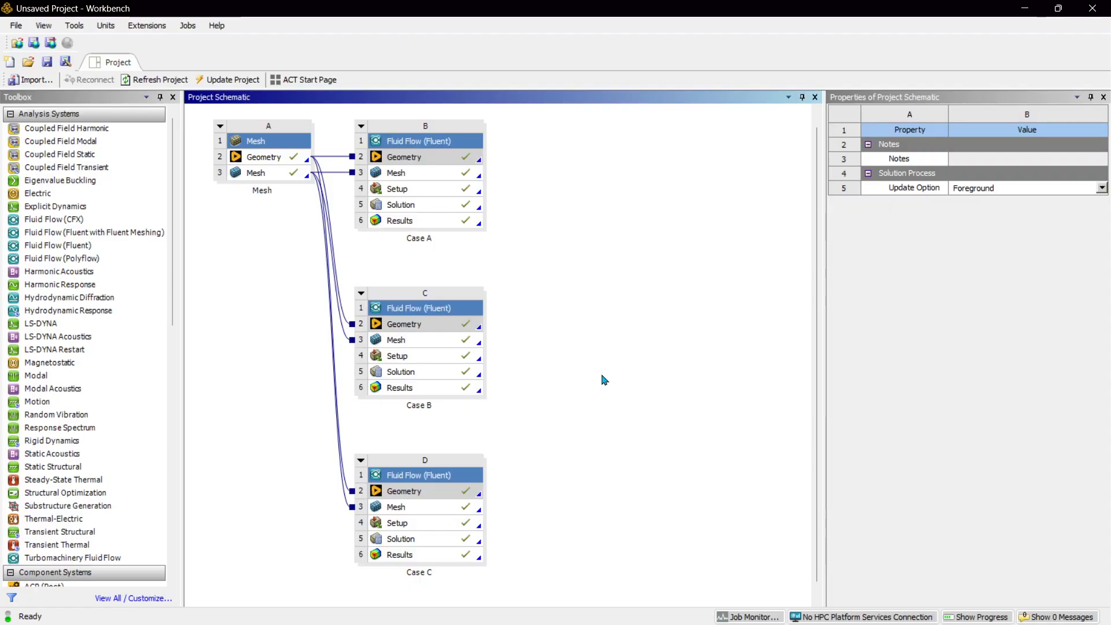
pyautogui.moveTo(843, 608)
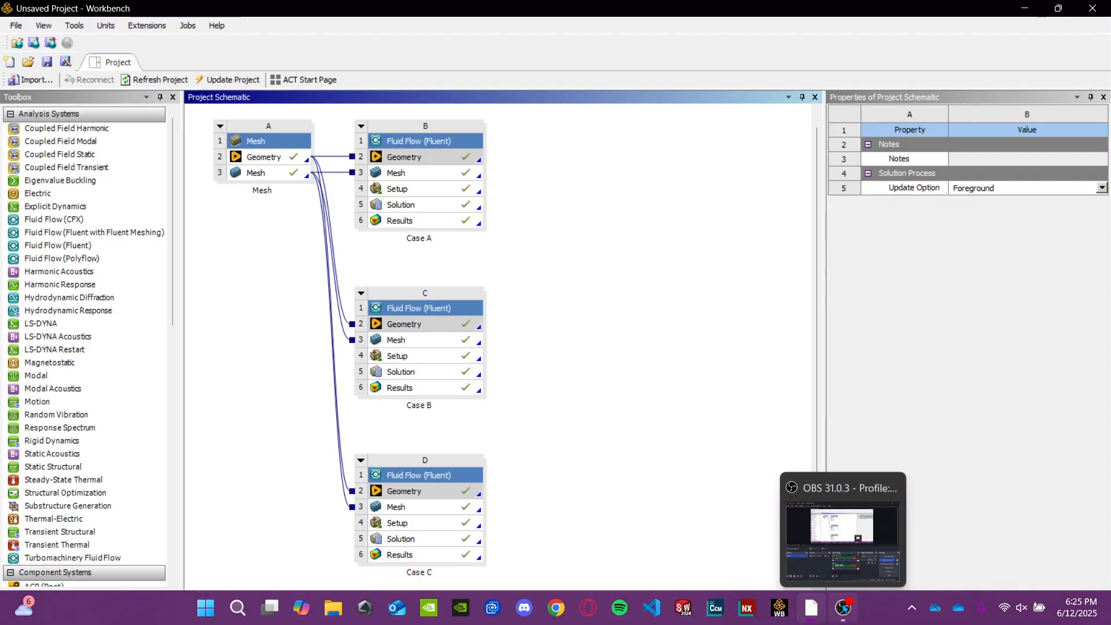